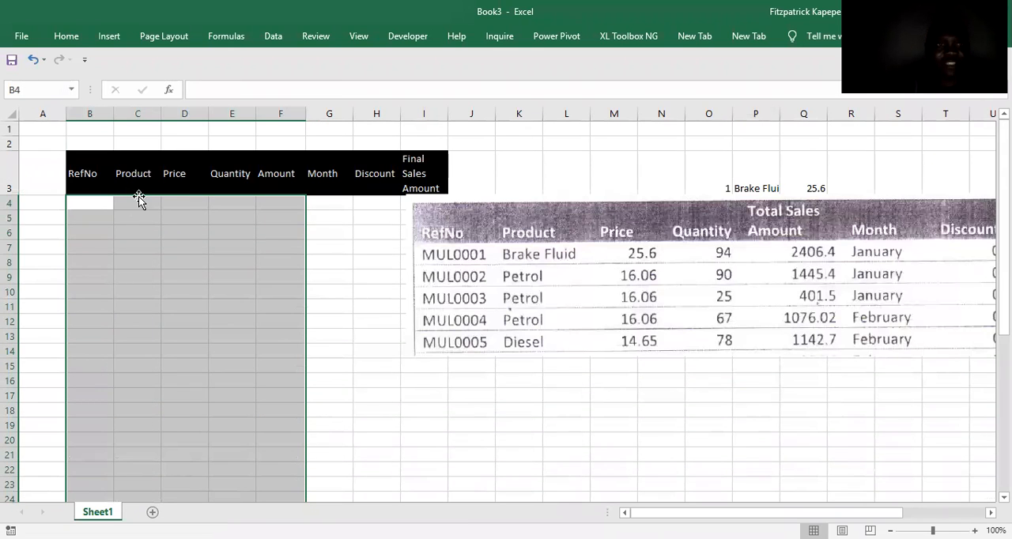
# Clear the data validation from the Product cells C4:C8, applying the change to all other cells with the same settings.
pyautogui.click(138, 203)
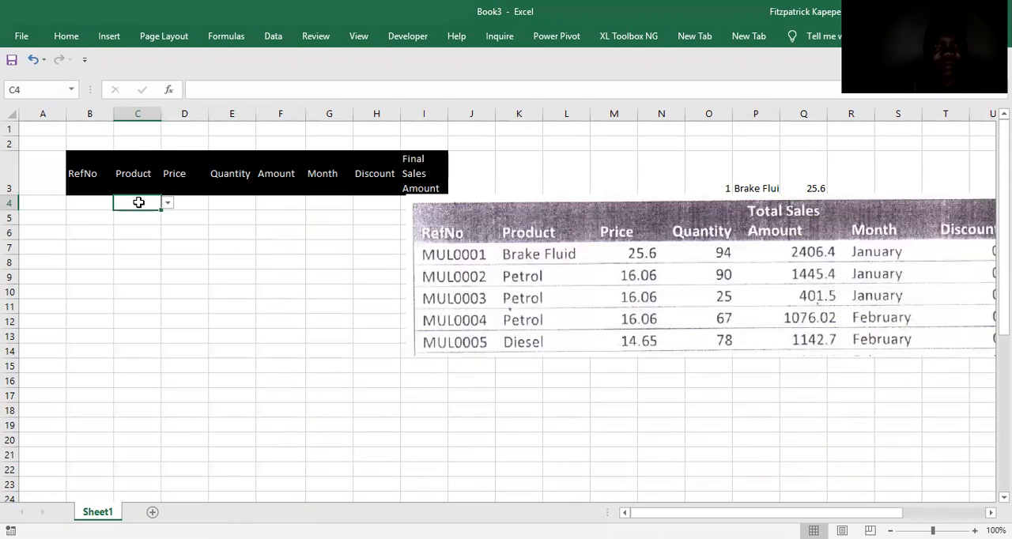
pyautogui.hotkey('shift', 'Down')
pyautogui.hotkey('shift', 'Down')
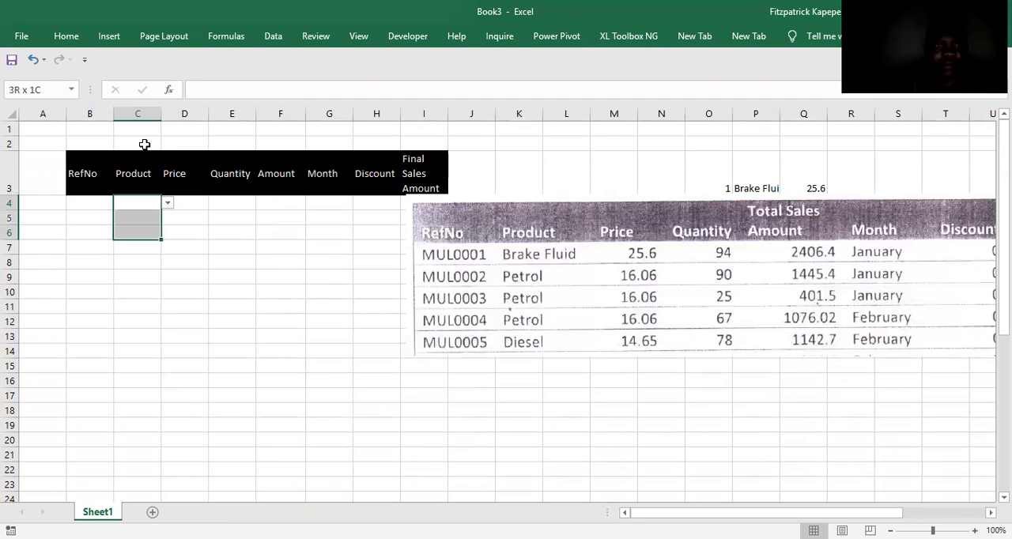
pyautogui.hotkey('shift', 'Down')
pyautogui.hotkey('shift', 'Down')
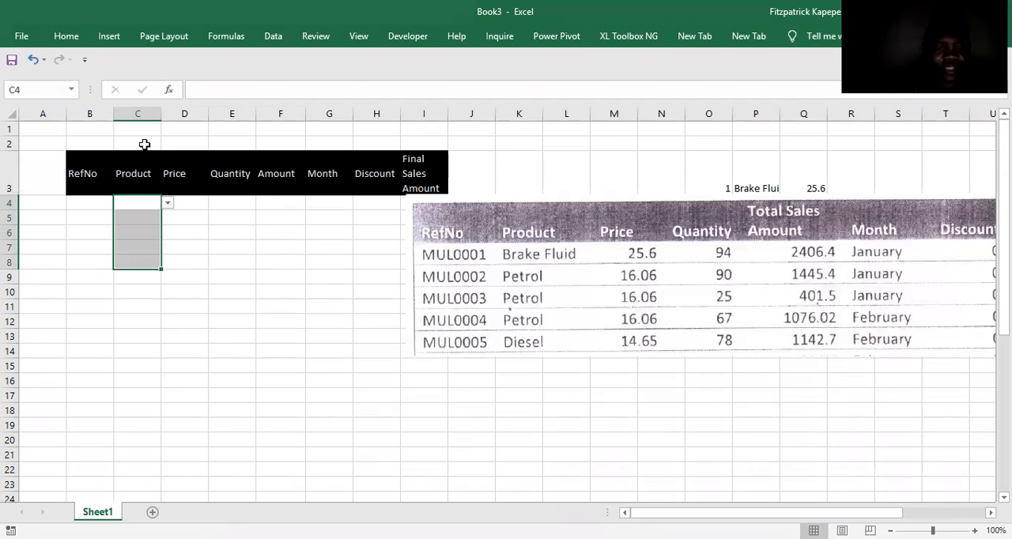
pyautogui.hotkey('alt', 'a')
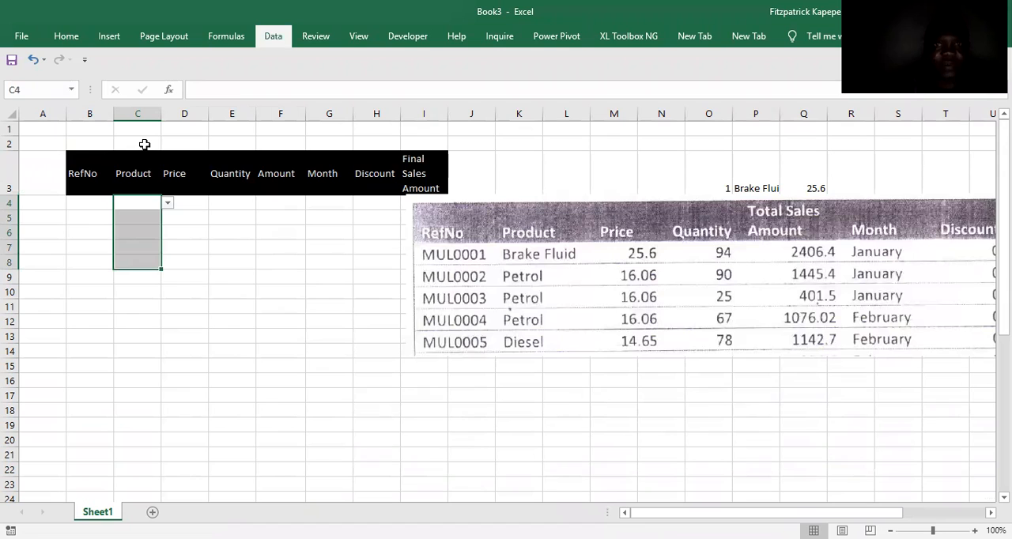
pyautogui.press('v')
pyautogui.press('v')
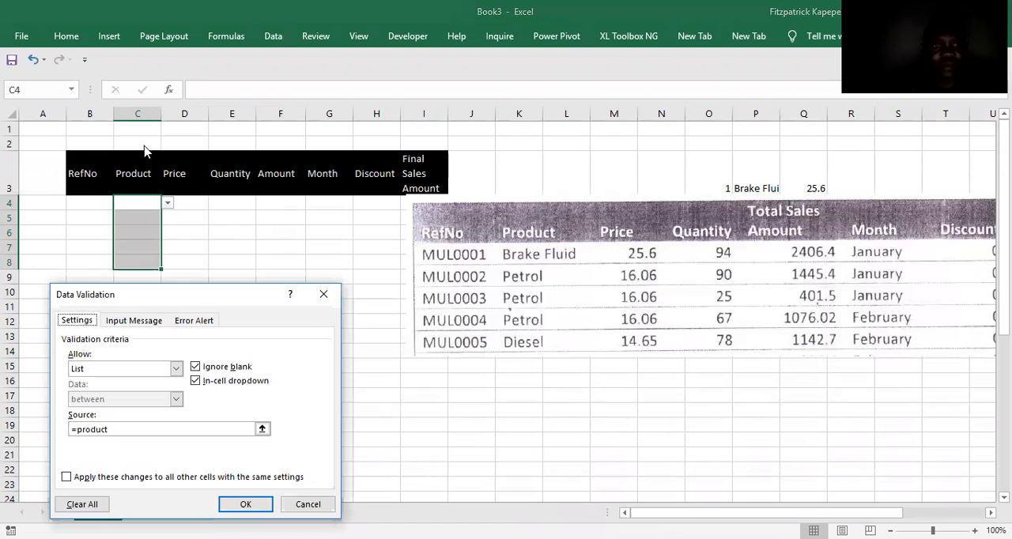
pyautogui.click(65, 477)
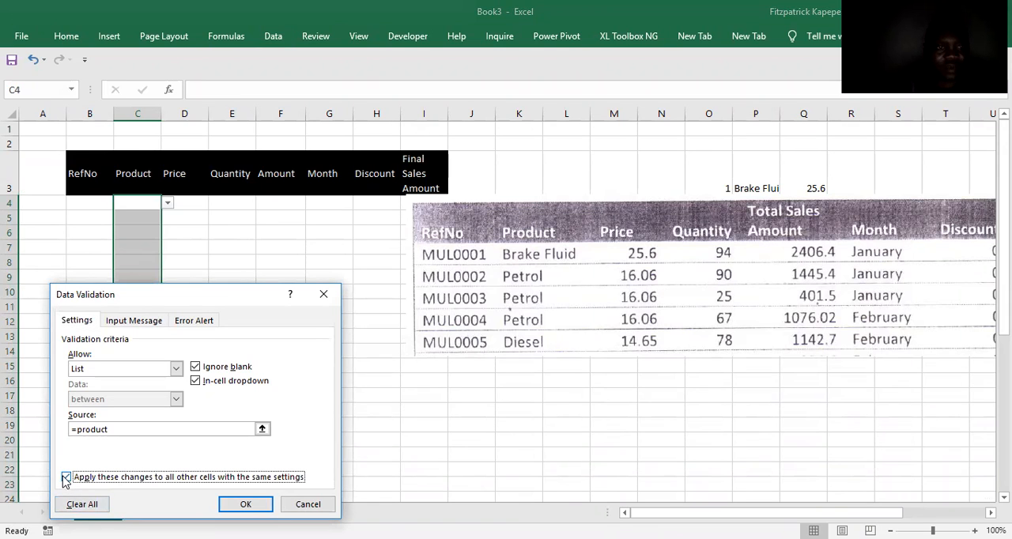
pyautogui.click(88, 507)
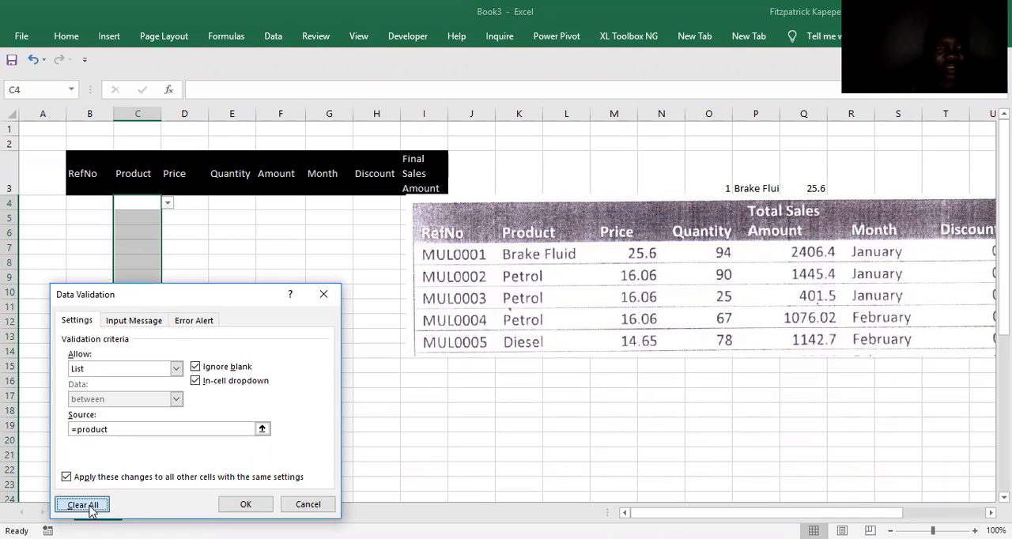
pyautogui.click(245, 504)
pyautogui.click(147, 274)
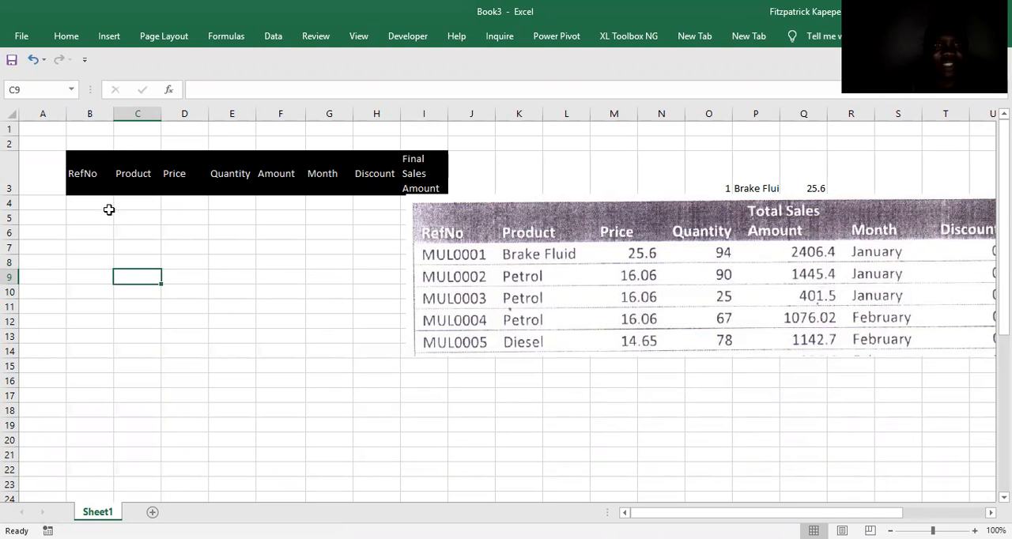
# Review the table's header row, going from RefNo across to Discount.
pyautogui.click(91, 168)
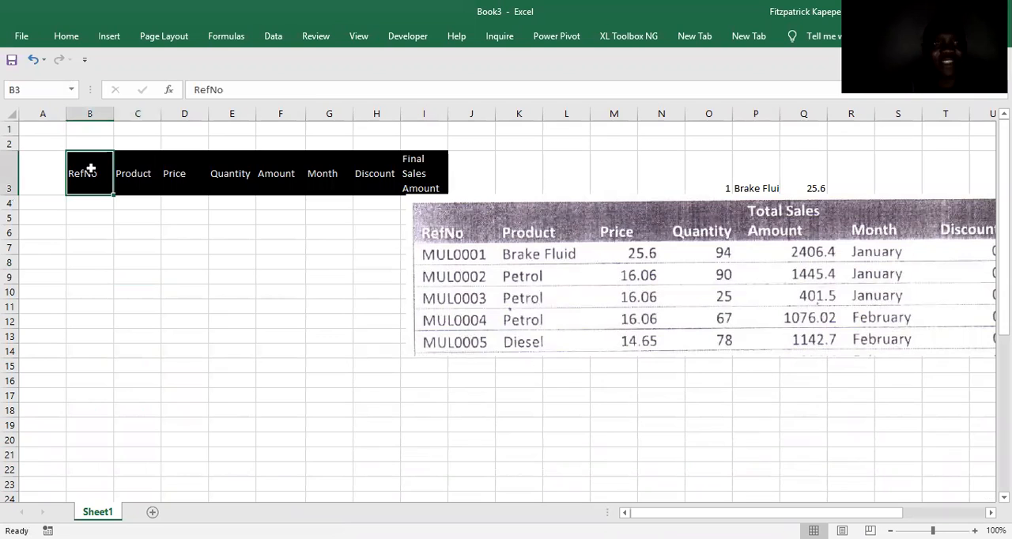
pyautogui.hotkey('shift', 'Right')
pyautogui.hotkey('shift', 'Right')
pyautogui.hotkey('shift', 'Right')
pyautogui.hotkey('shift', 'Right')
pyautogui.hotkey('shift', 'Right')
pyautogui.hotkey('shift', 'Right')
pyautogui.hotkey('shift', 'Right')
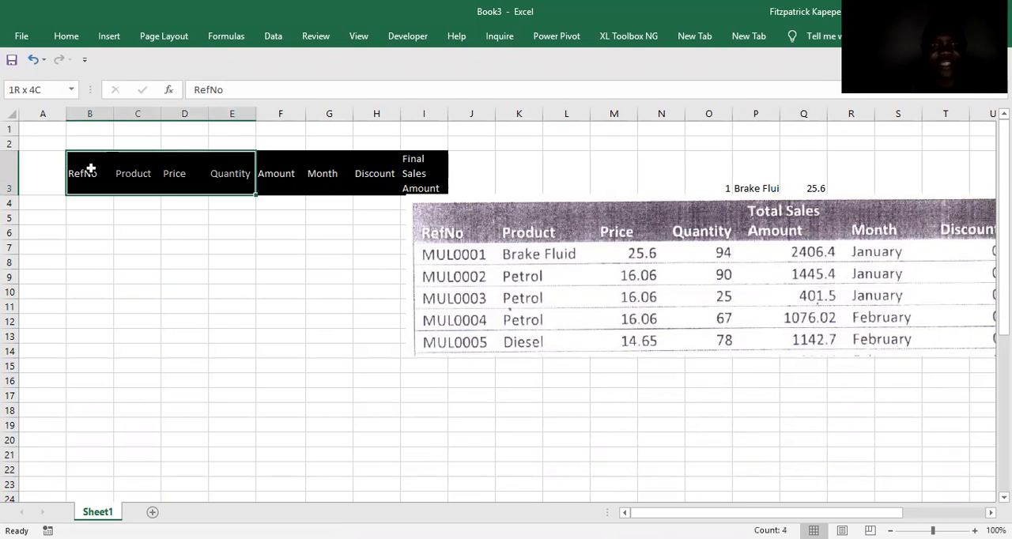
pyautogui.press('Left')
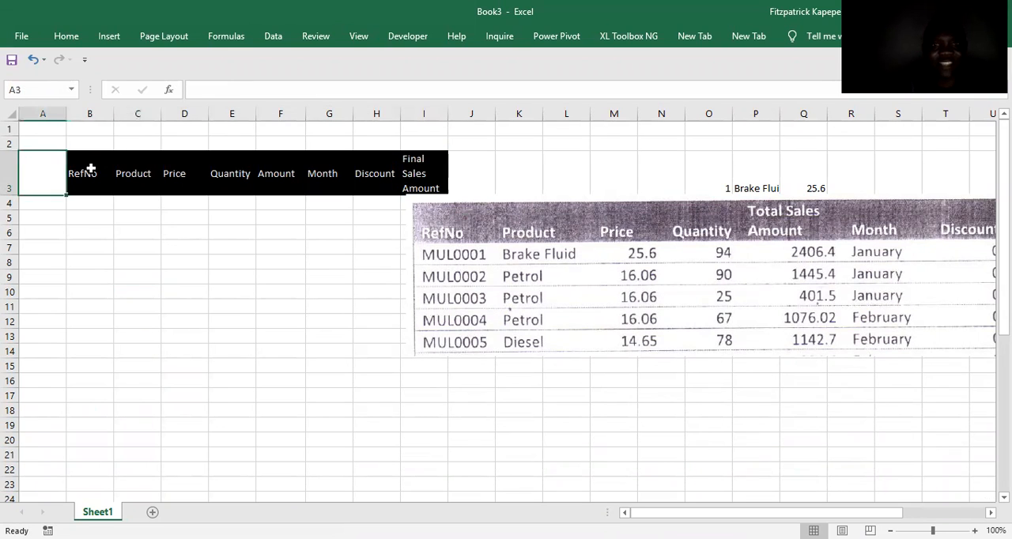
pyautogui.press('Right')
pyautogui.press('Right')
pyautogui.press('Right')
pyautogui.press('Right')
pyautogui.press('Right')
pyautogui.press('Right')
pyautogui.press('Right')
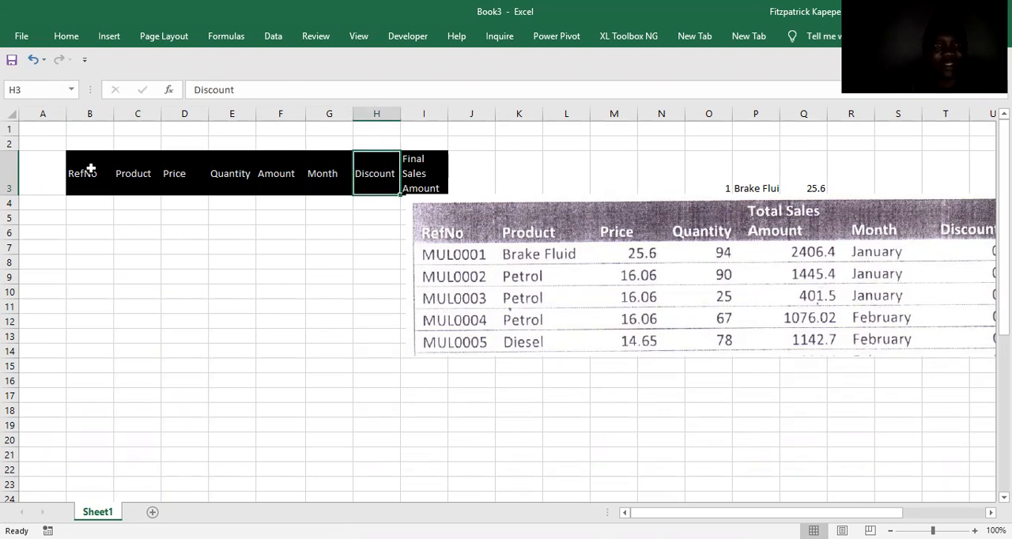
pyautogui.press('Left')
# Move the sample sales table picture down to about row 9, clear of the product price list in columns O to Q.
pyautogui.moveTo(564, 240); pyautogui.dragTo(553, 315)
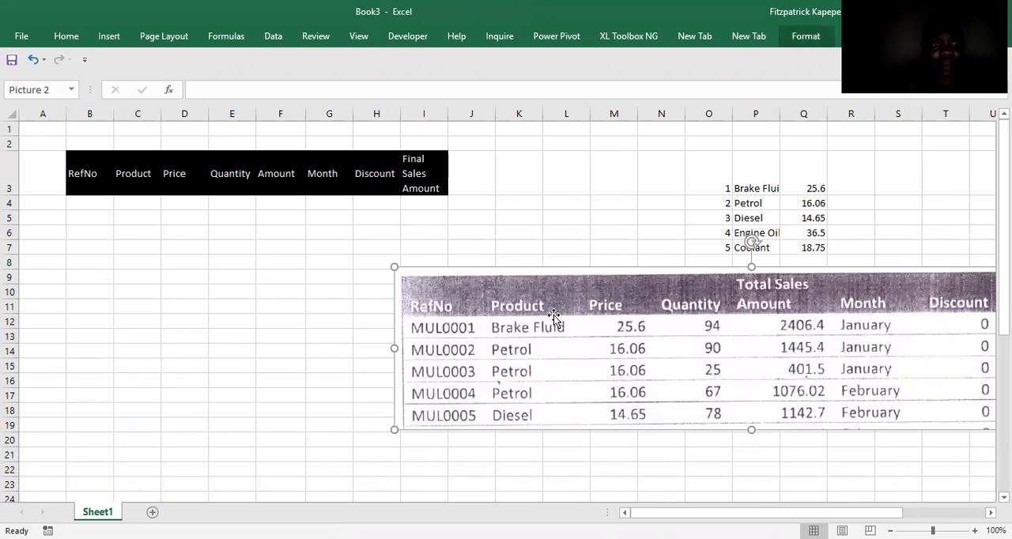
# Enter the formula ="MUL"&TEXT(ROW(A1),"000") in B4 to generate the first reference number.
pyautogui.click(84, 206)
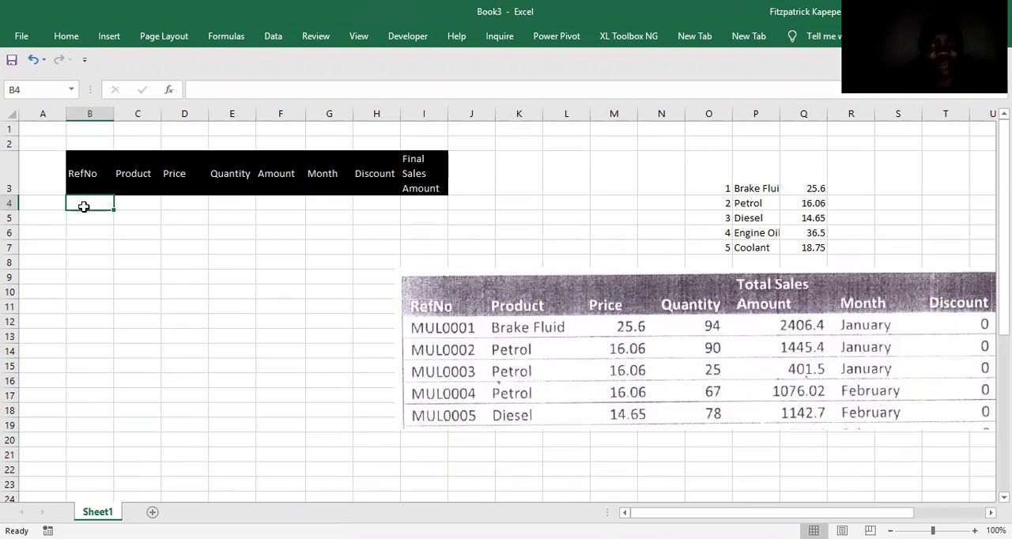
pyautogui.write('=')
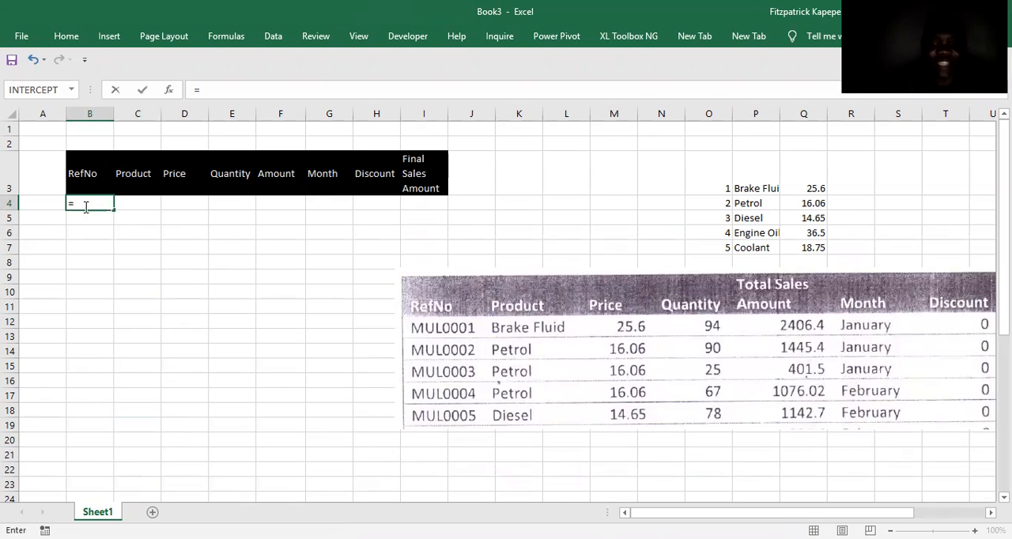
pyautogui.write('"M')
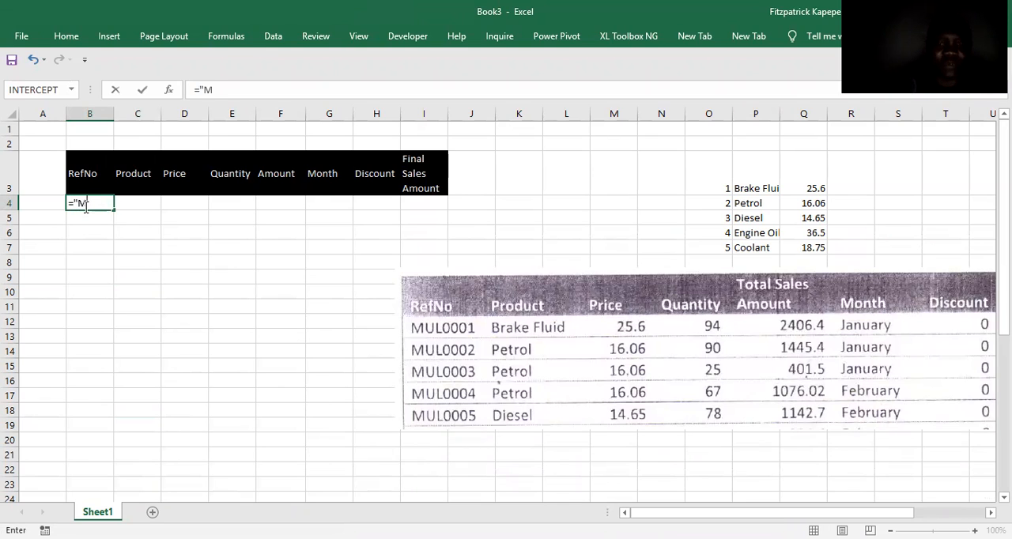
pyautogui.write('UL"&te')
pyautogui.press('Tab')
pyautogui.write('row')
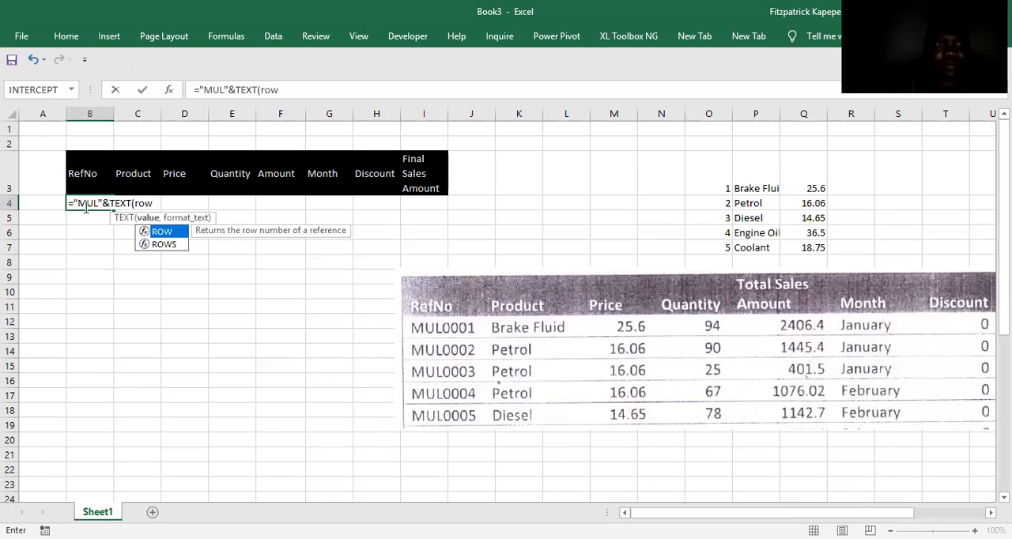
pyautogui.press('Tab')
pyautogui.click(36, 126)
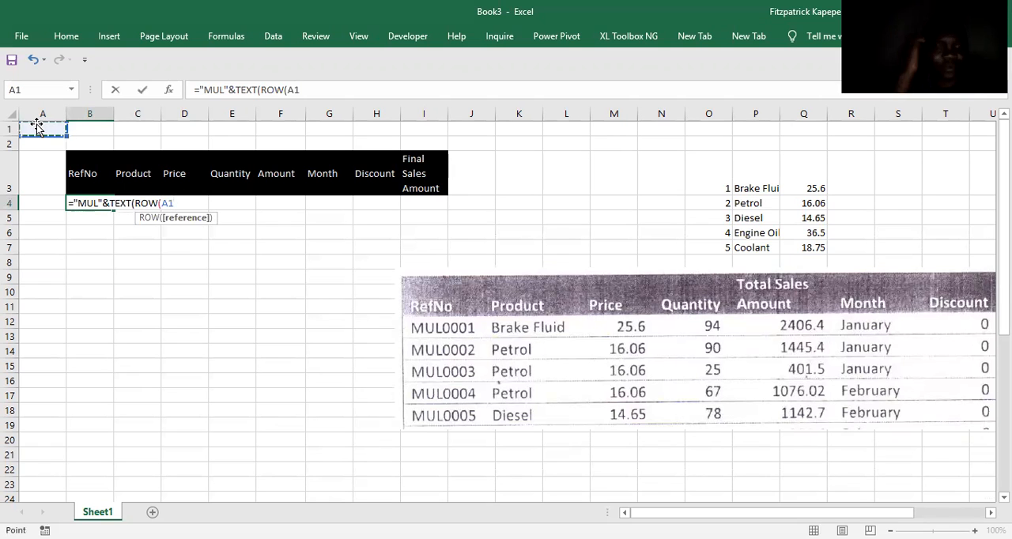
pyautogui.write(')')
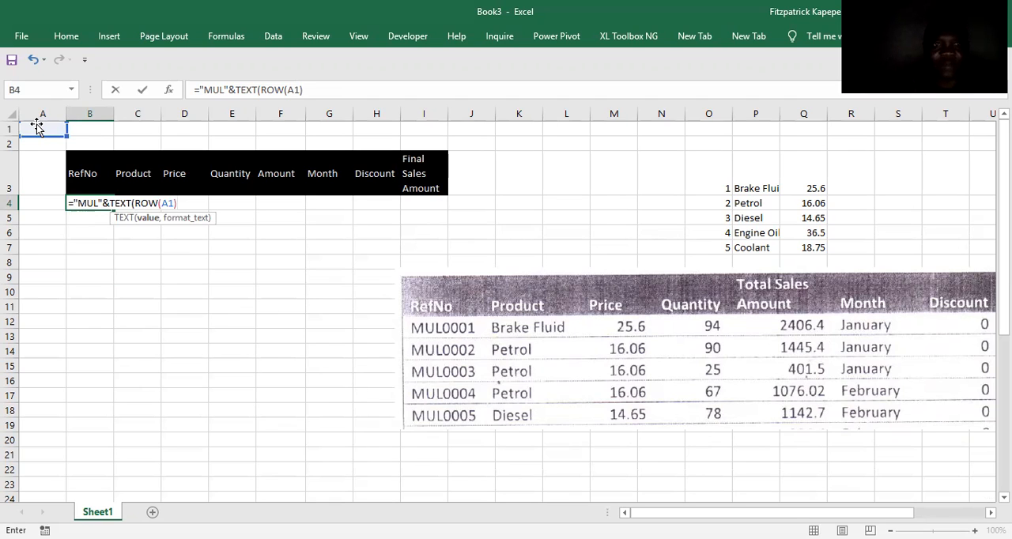
pyautogui.write(',"00')
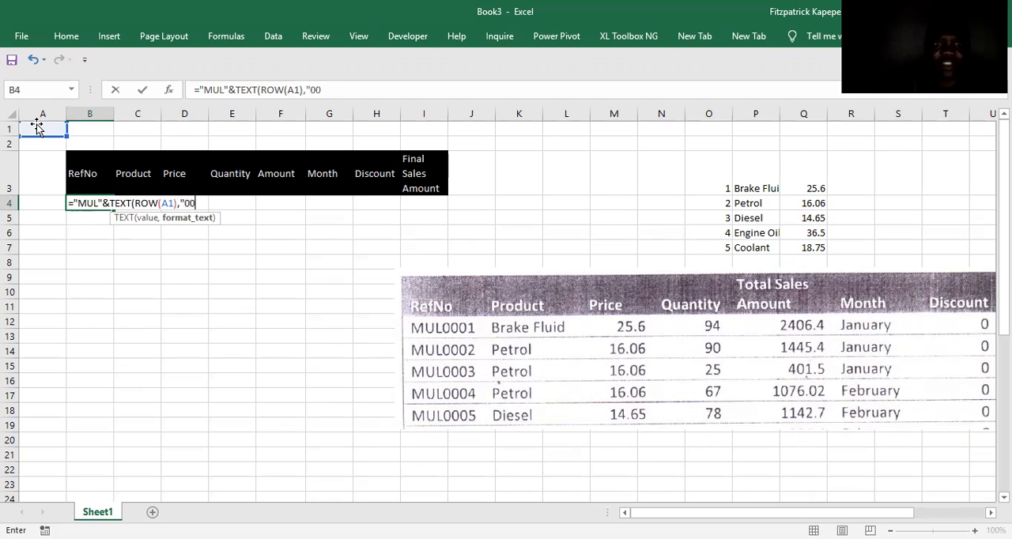
pyautogui.write('0")')
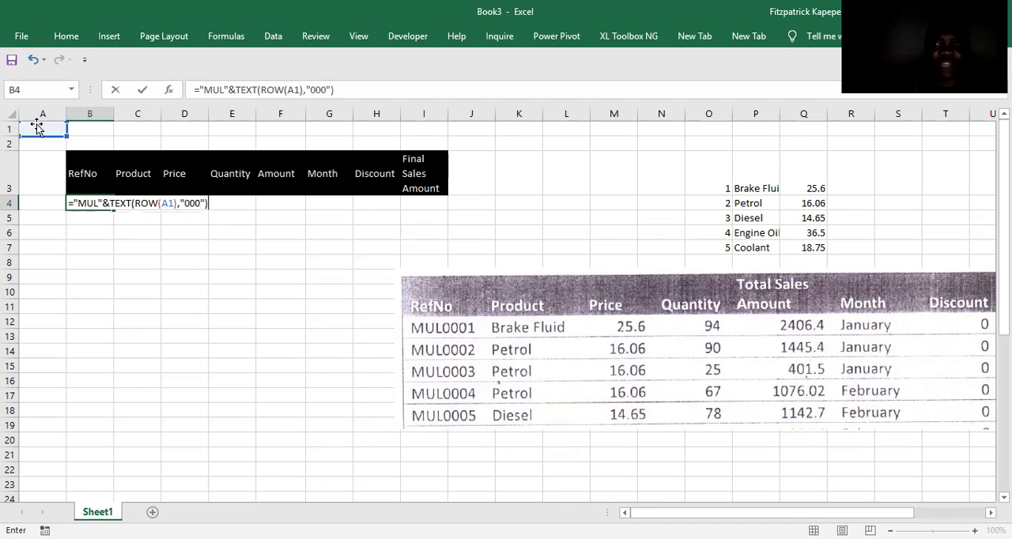
pyautogui.press('Return')
pyautogui.click(86, 204)
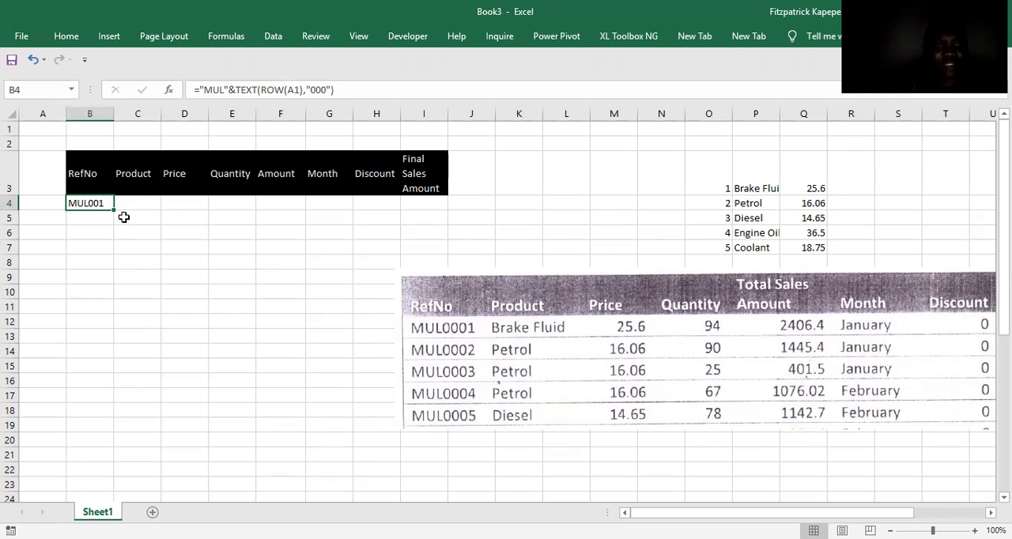
pyautogui.hotkey('ctrl', 'c')
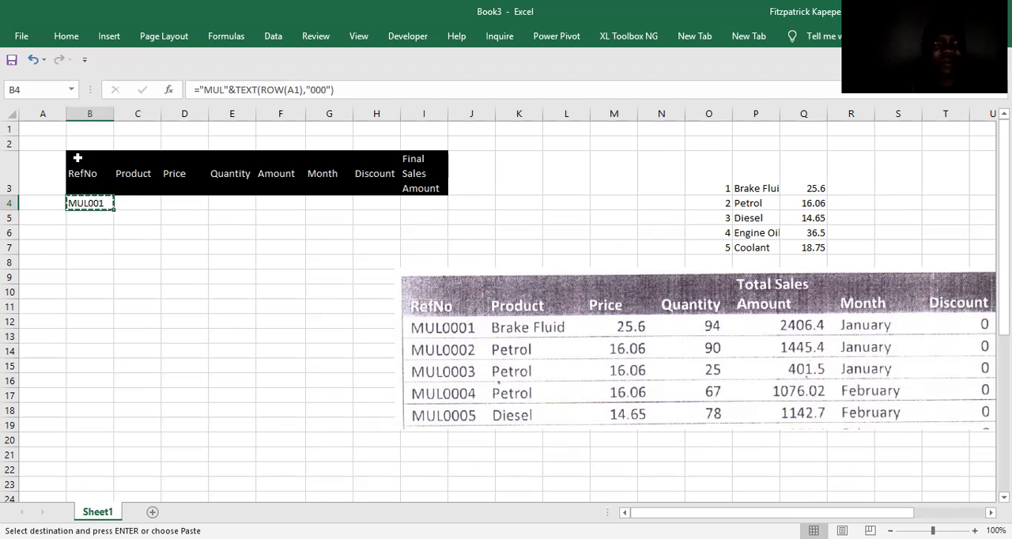
pyautogui.click(34, 87)
pyautogui.write('b44')
pyautogui.click(101, 204)
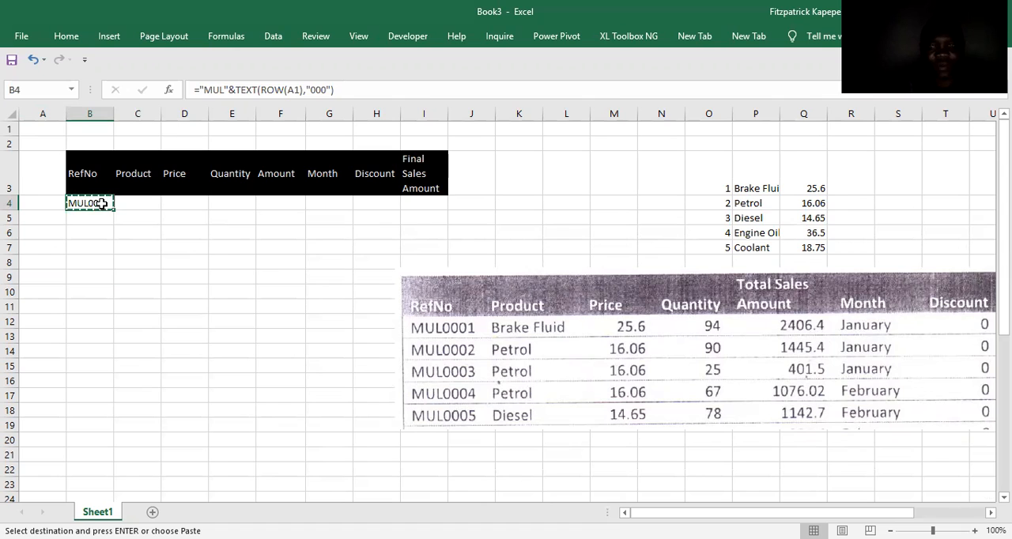
pyautogui.press('Up')
pyautogui.doubleClick(102, 204)
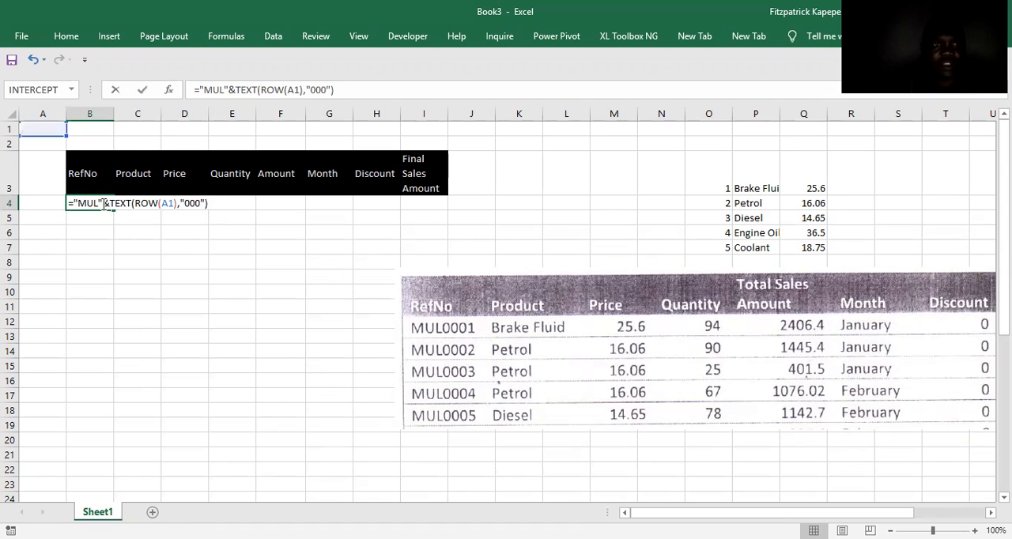
pyautogui.press('Escape')
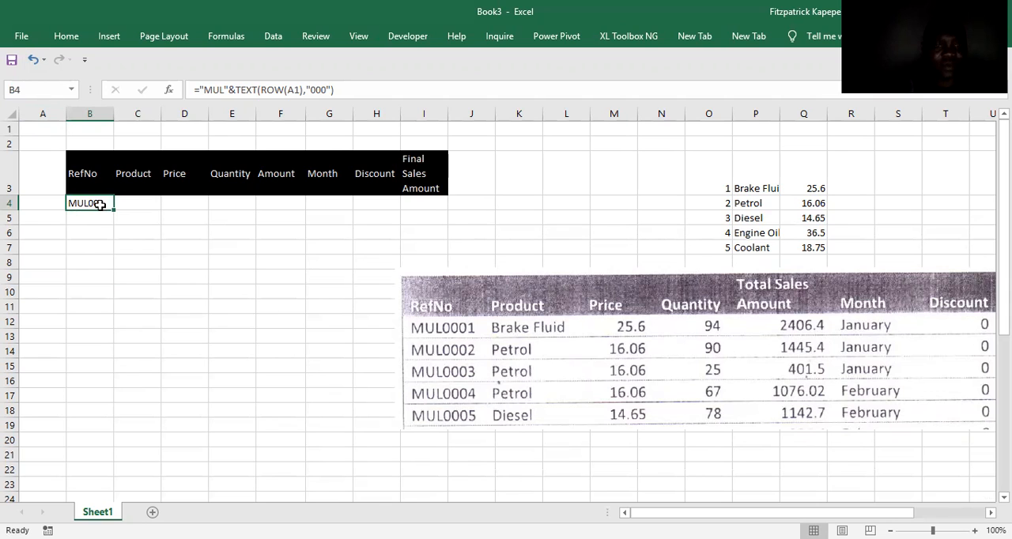
# Copy the RefNo formula from B4 down to B44 and select the filled range.
pyautogui.hotkey('ctrl', 'c')
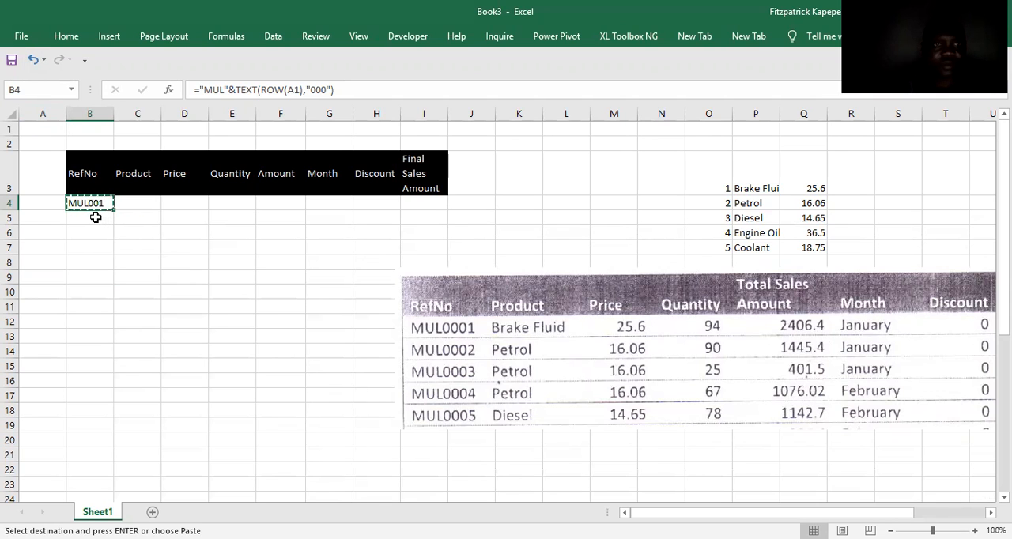
pyautogui.click(26, 92)
pyautogui.write('b44')
pyautogui.press('Return')
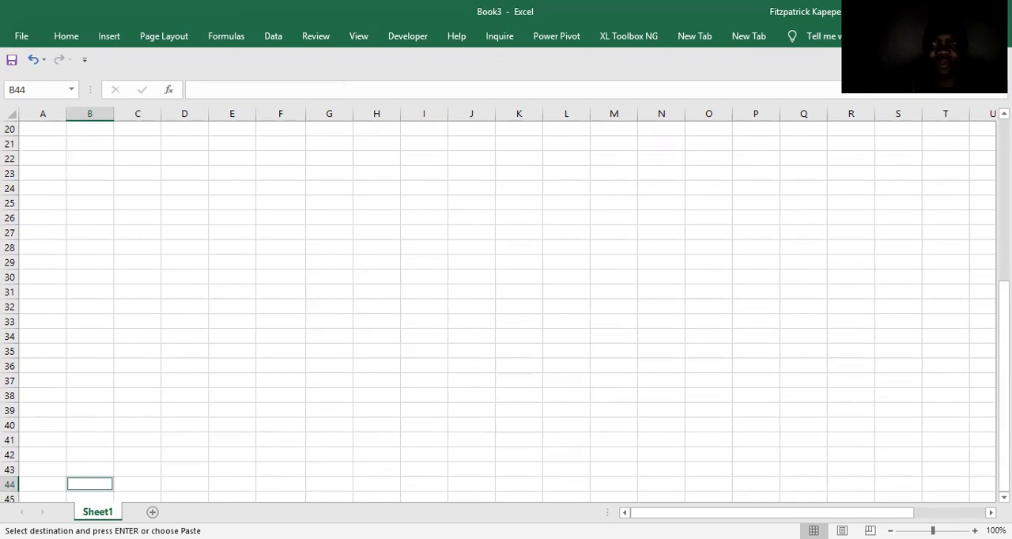
pyautogui.moveTo(1004, 362); pyautogui.dragTo(985, 162)
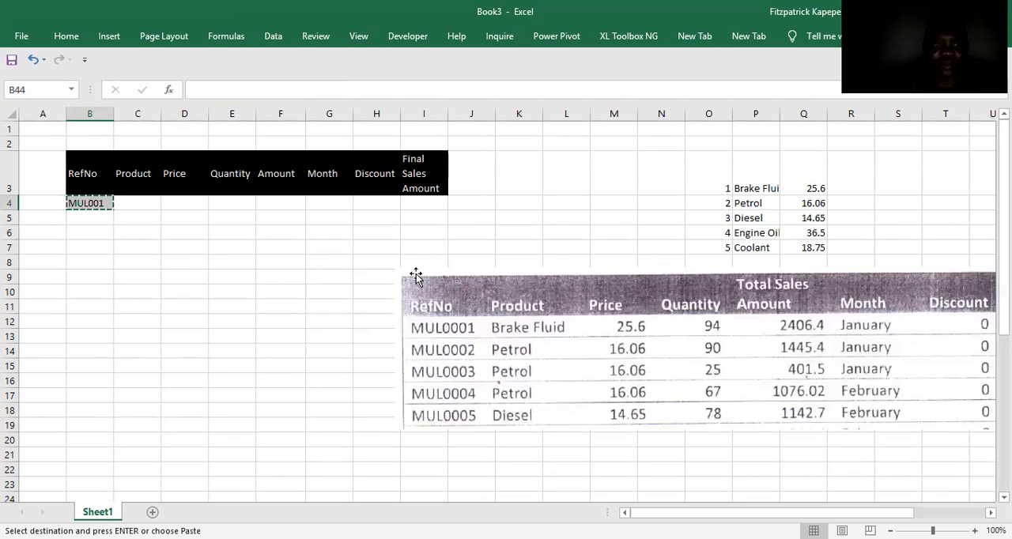
pyautogui.click(76, 204)
pyautogui.click(30, 88)
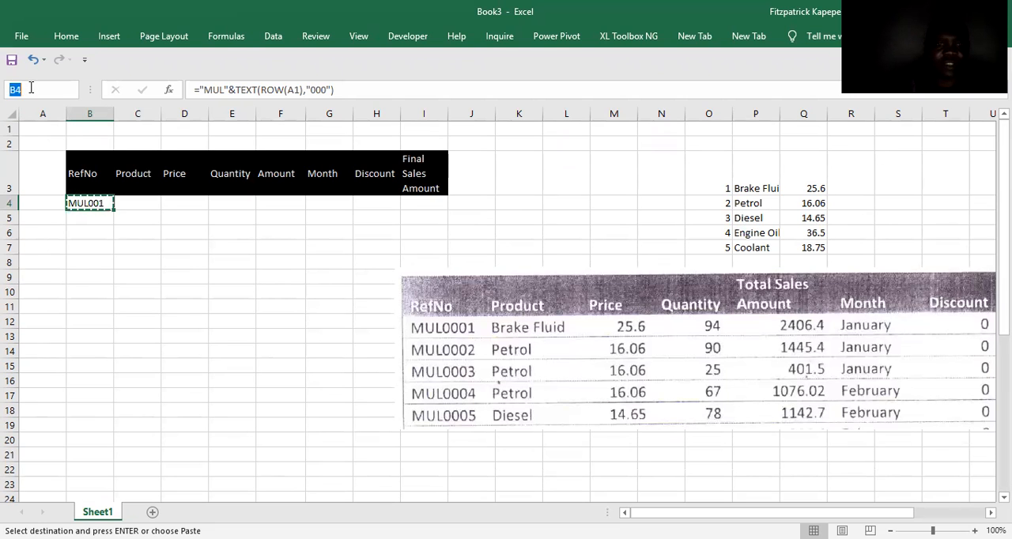
pyautogui.write('b44')
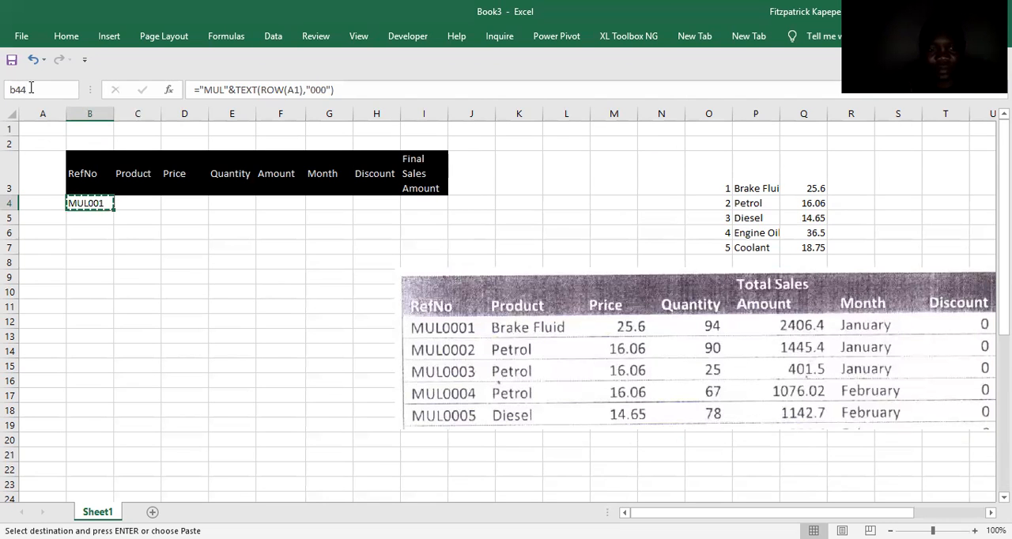
pyautogui.hotkey('shift', 'Return')
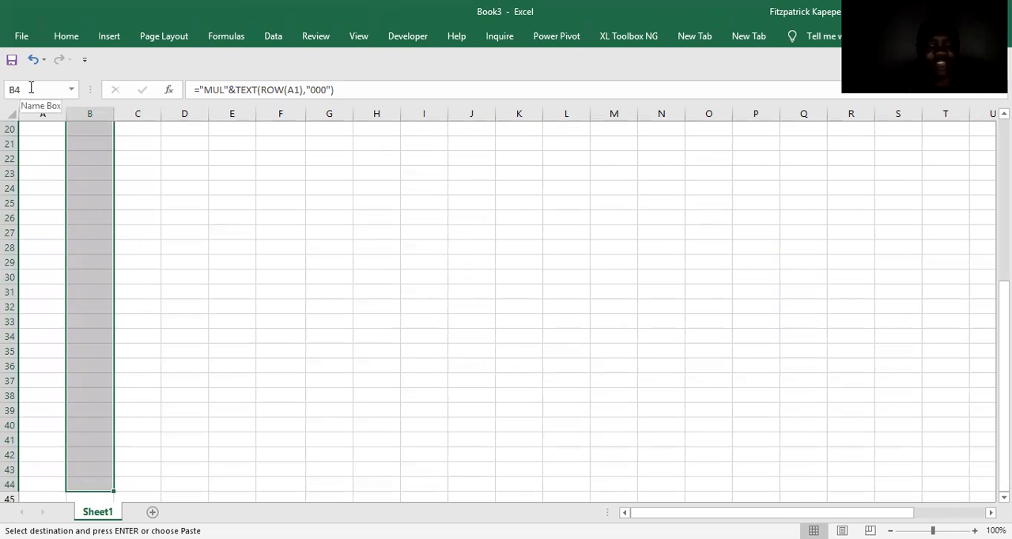
pyautogui.hotkey('ctrl', 'v')
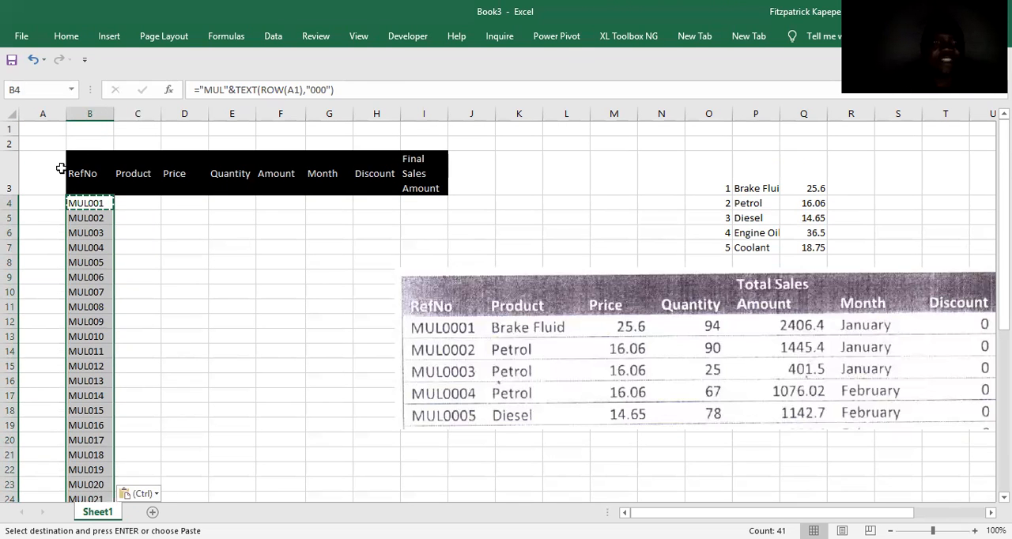
pyautogui.click(93, 199)
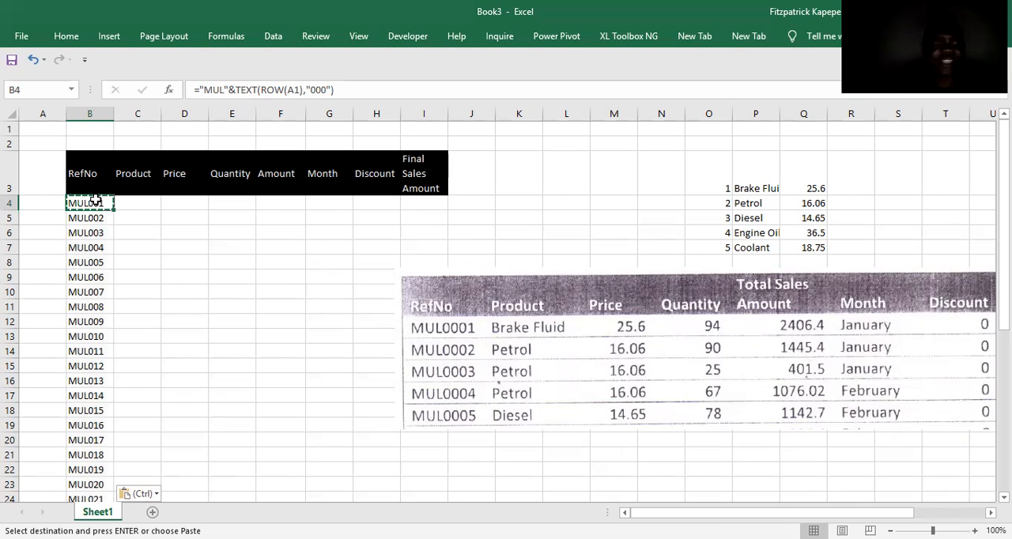
pyautogui.hotkey('ctrl', 'shift', 'Down')
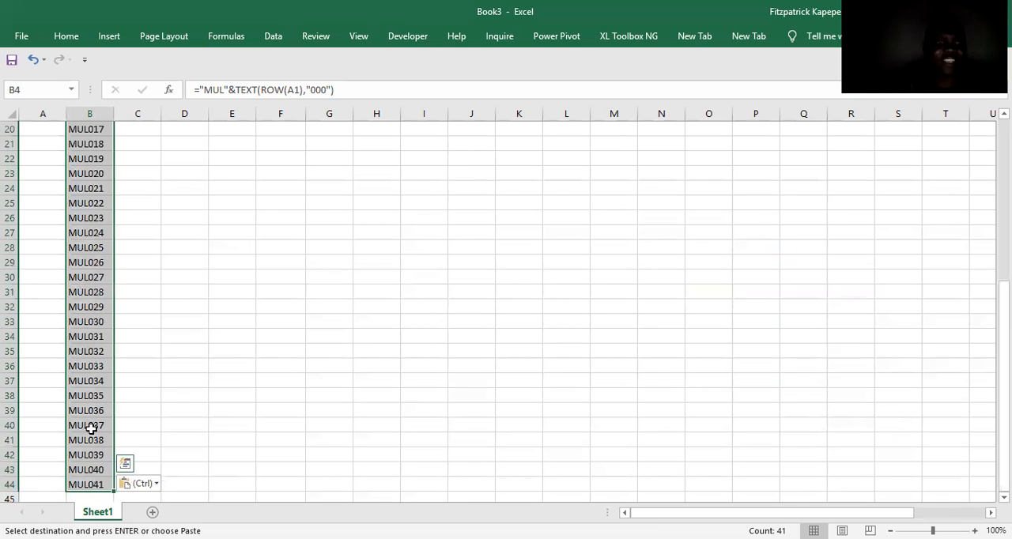
# Clear the extra reference number in B44 so the RefNo list ends at row 43.
pyautogui.click(82, 481)
pyautogui.press('Delete')
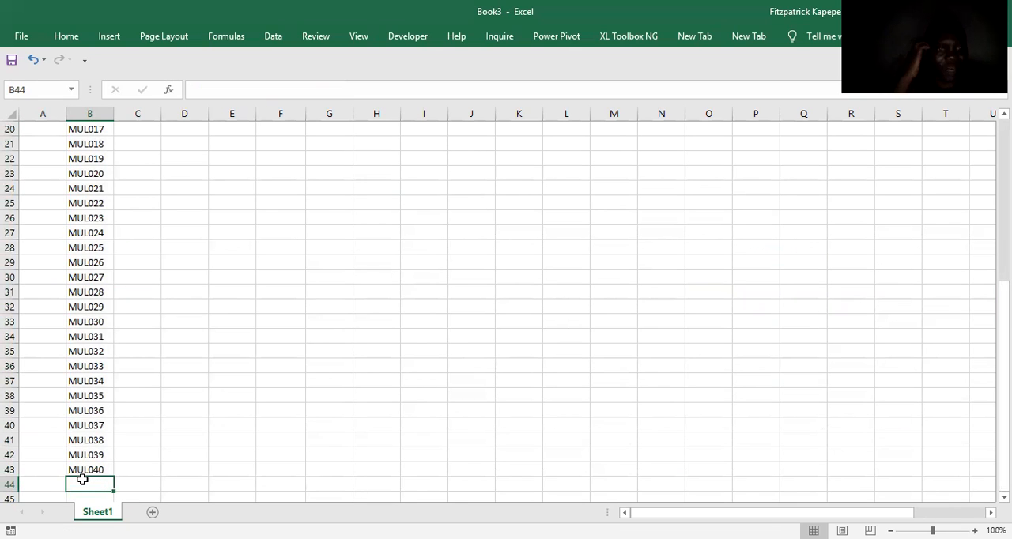
pyautogui.press('Up')
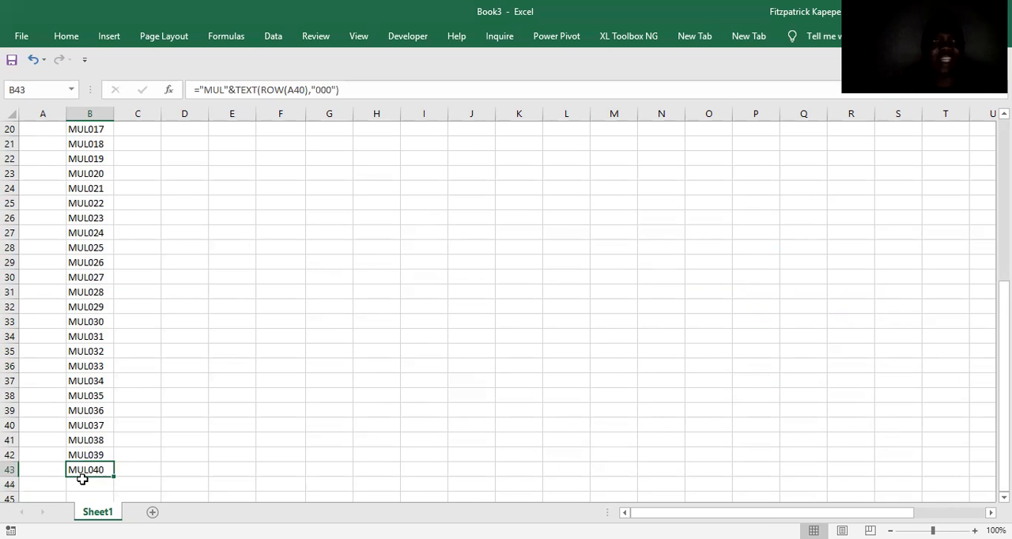
# Clear the RefNo formulas from B5 down to B43, keeping only the one in B4.
pyautogui.scroll(6, 58, 234)
pyautogui.click(80, 190)
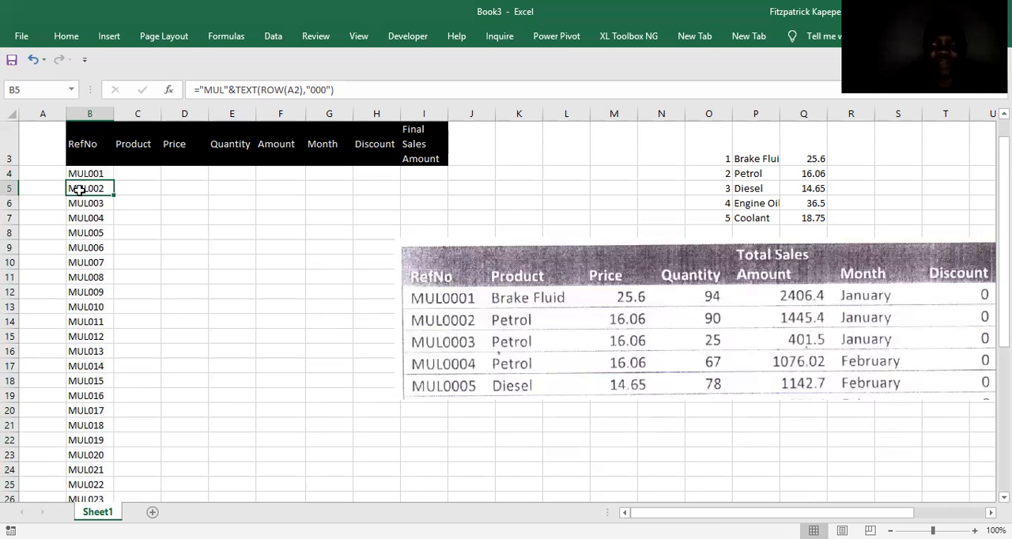
pyautogui.hotkey('ctrl', 'shift', 'Down')
pyautogui.press('Delete')
pyautogui.scroll(3, 80, 189)
pyautogui.press('Up')
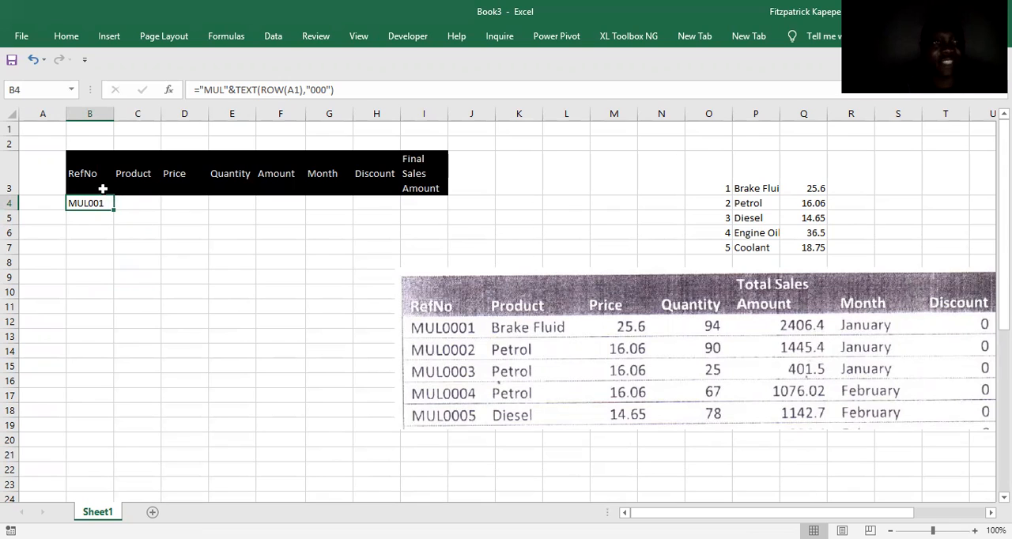
# Copy the RefNo formula from B4 into the range B4:B43.
pyautogui.click(32, 90)
pyautogui.write('b')
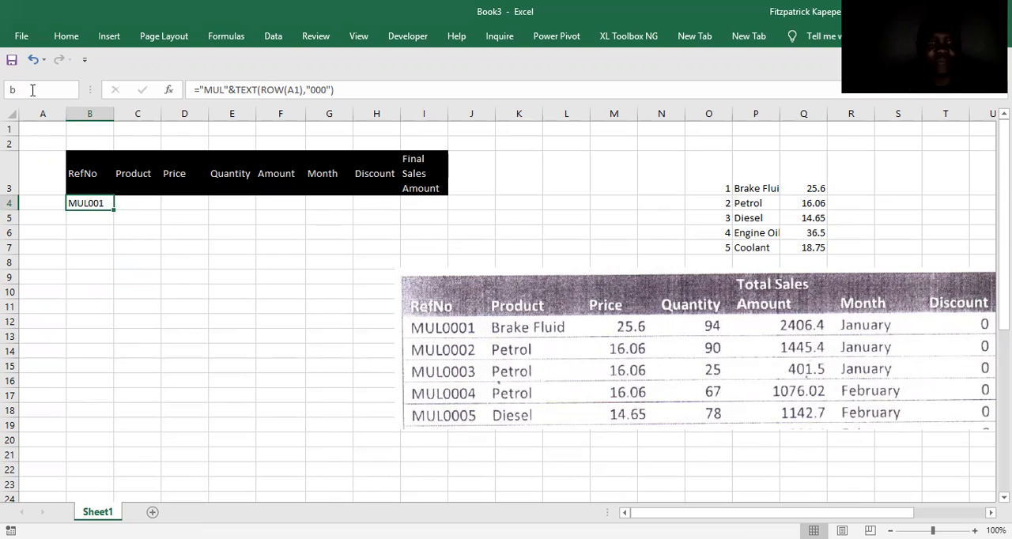
pyautogui.press('Escape')
pyautogui.hotkey('ctrl', 'c')
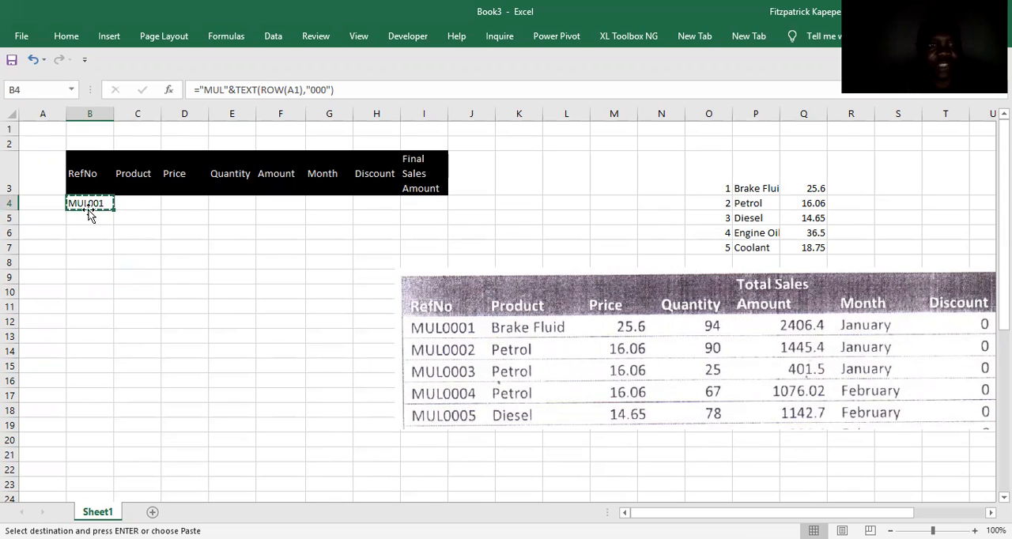
pyautogui.click(28, 88)
pyautogui.write('b')
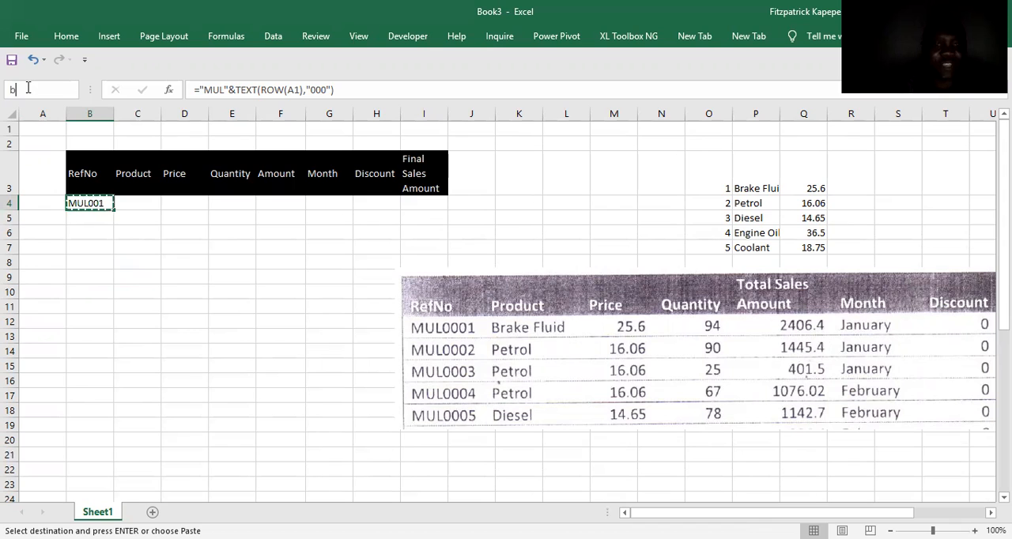
pyautogui.write('43')
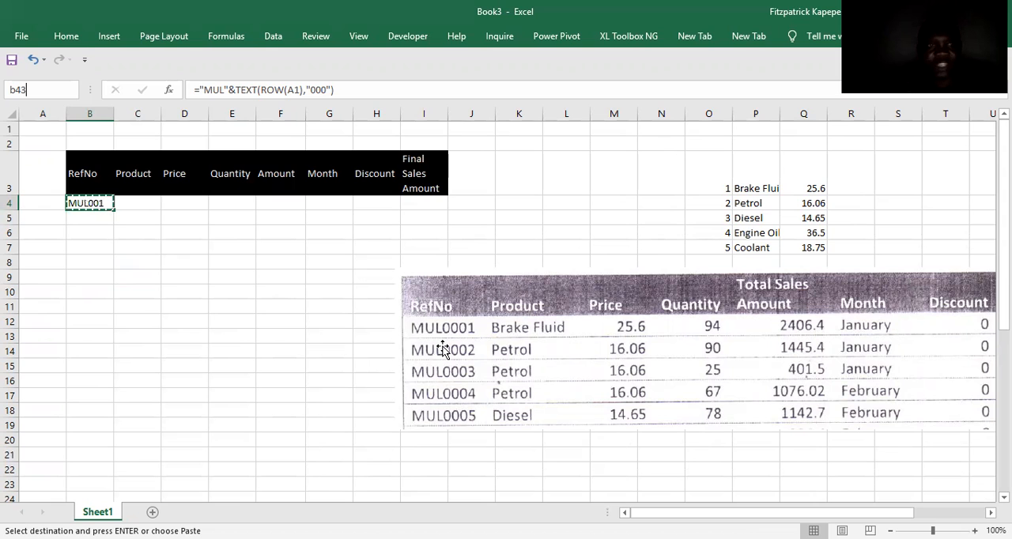
pyautogui.press('Return')
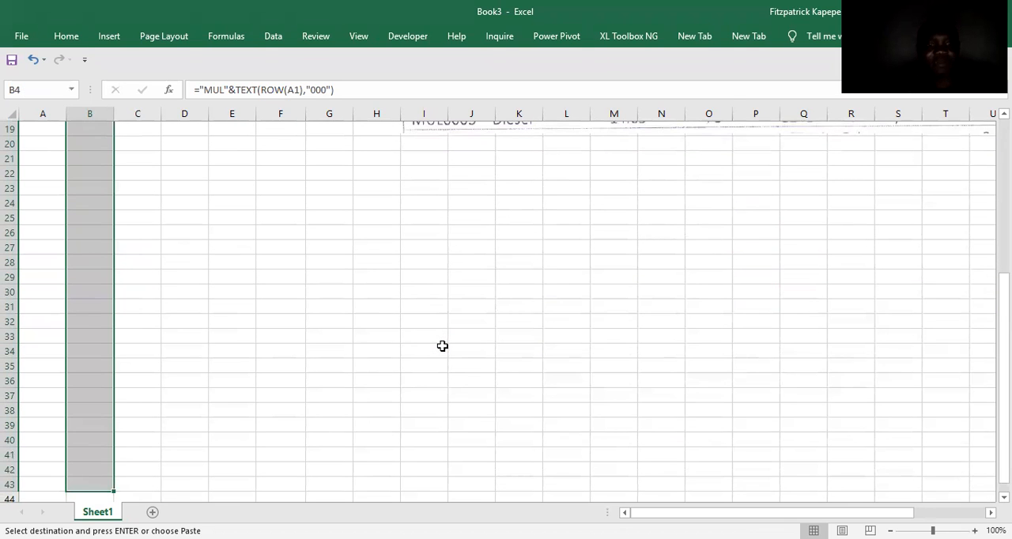
pyautogui.hotkey('ctrl', 'v')
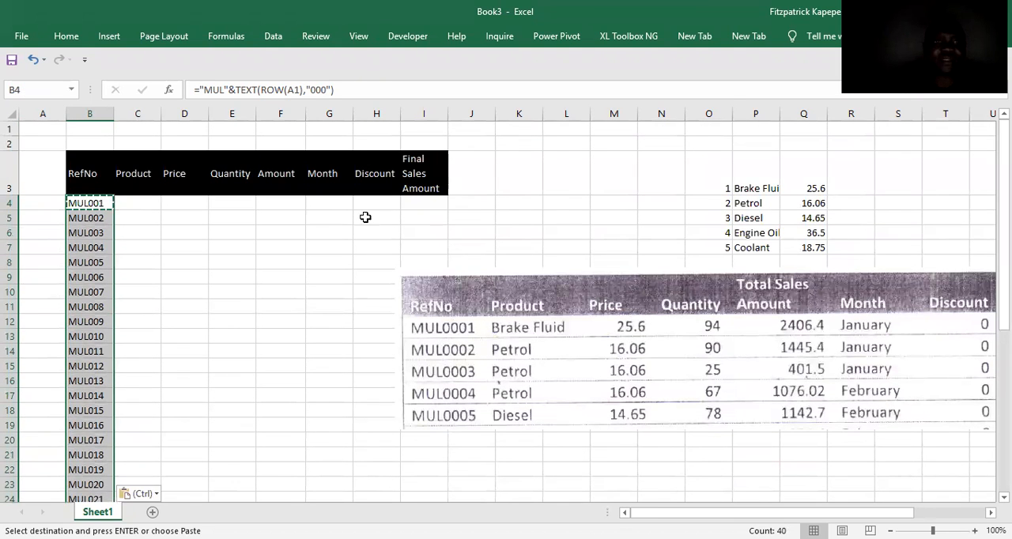
pyautogui.click(88, 247)
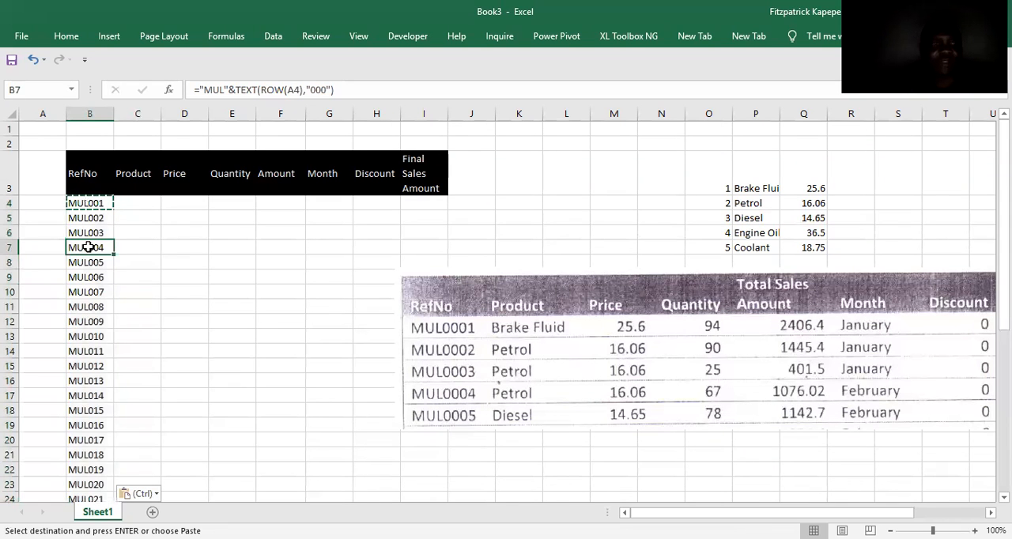
pyautogui.scroll(-5, 88, 247)
pyautogui.press('Up')
pyautogui.press('Up')
pyautogui.press('Up')
pyautogui.press('Up')
pyautogui.press('Up')
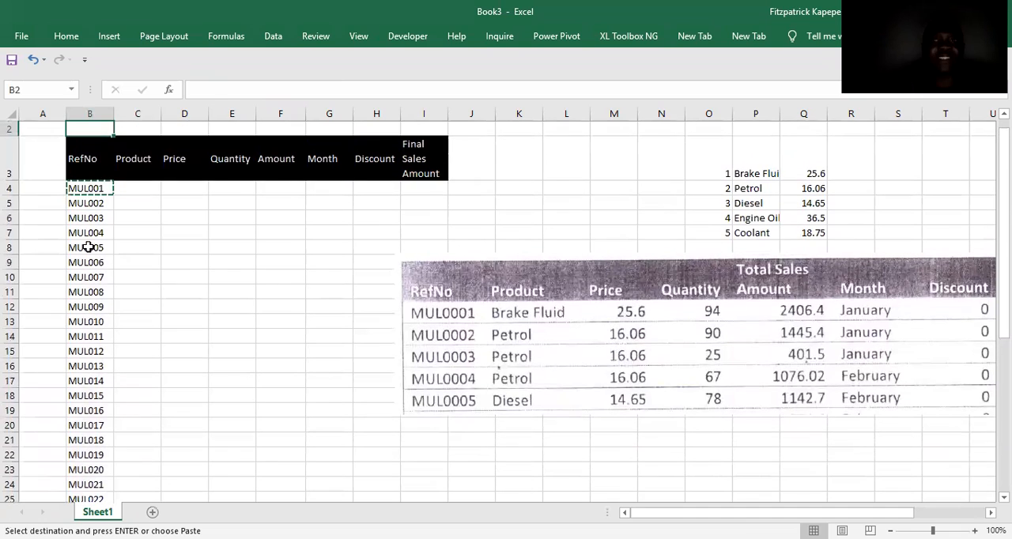
pyautogui.press('Down')
pyautogui.press('Down')
pyautogui.press('Down')
pyautogui.press('Up')
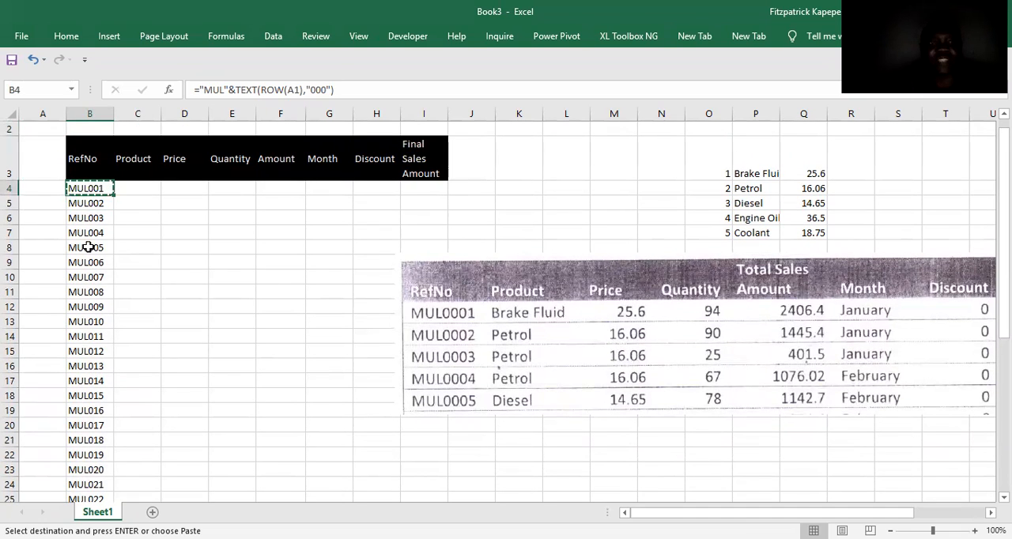
pyautogui.press('Right')
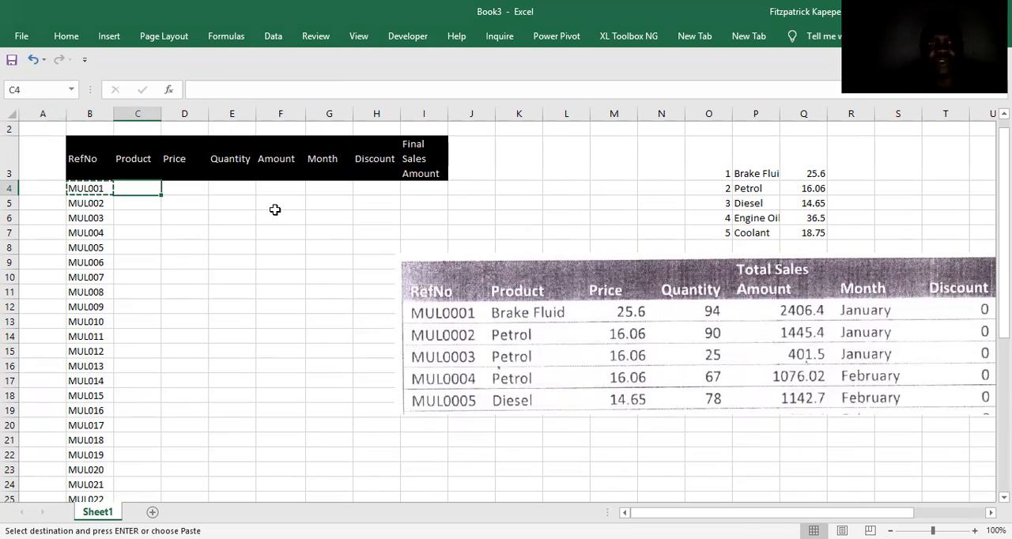
# Review the numbered product list in columns O and P, from Brake Fluid downward.
pyautogui.click(763, 172)
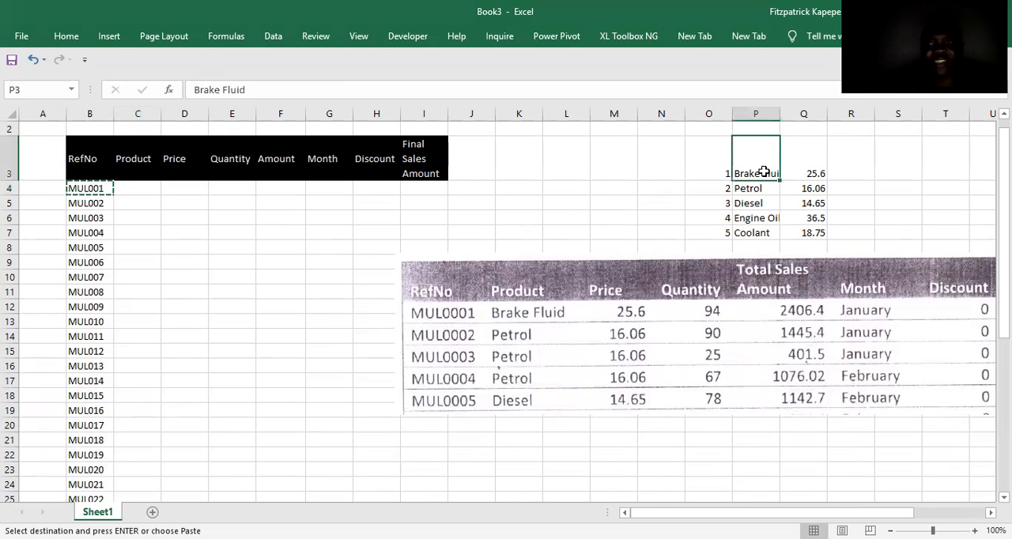
pyautogui.press('Down')
pyautogui.press('Down')
pyautogui.press('Down')
pyautogui.press('Down')
pyautogui.press('Up')
pyautogui.press('Up')
pyautogui.press('Up')
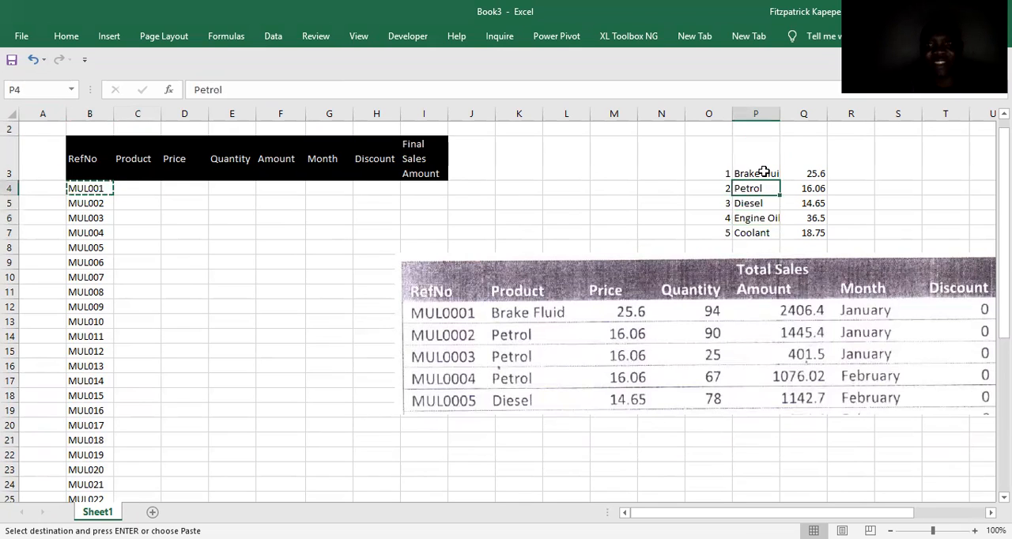
pyautogui.press('Down')
pyautogui.press('Down')
pyautogui.press('Down')
pyautogui.press('Up')
pyautogui.press('Up')
pyautogui.press('Up')
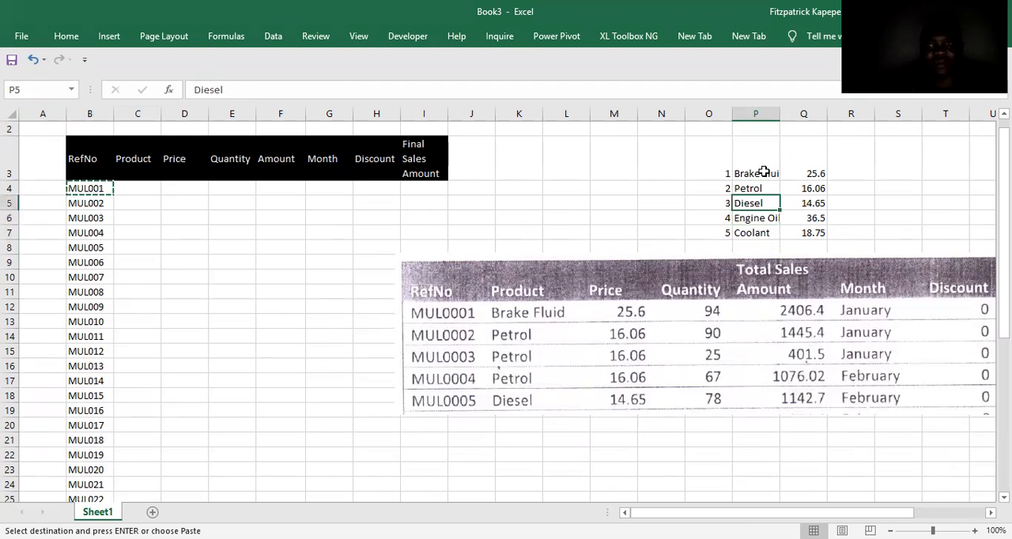
pyautogui.press('Up')
pyautogui.press('Down')
pyautogui.press('Down')
pyautogui.press('Down')
pyautogui.press('Down')
pyautogui.press('Down')
pyautogui.press('Up')
pyautogui.press('Up')
pyautogui.press('Up')
pyautogui.press('Up')
pyautogui.press('Left')
pyautogui.press('Left')
pyautogui.press('Left')
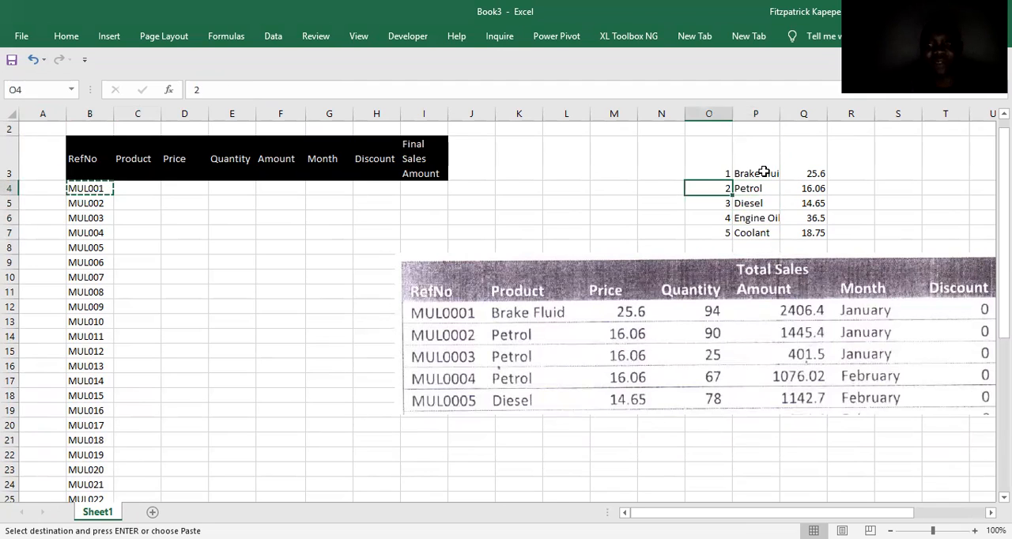
# Begin a VLOOKUP formula in C4 with RANDBETWEEN(1,5) as the lookup value.
pyautogui.press('Left')
pyautogui.press('Left')
pyautogui.press('Left')
pyautogui.press('Left')
pyautogui.press('Left')
pyautogui.press('Left')
pyautogui.press('Left')
pyautogui.press('Left')
pyautogui.press('Left')
pyautogui.press('Left')
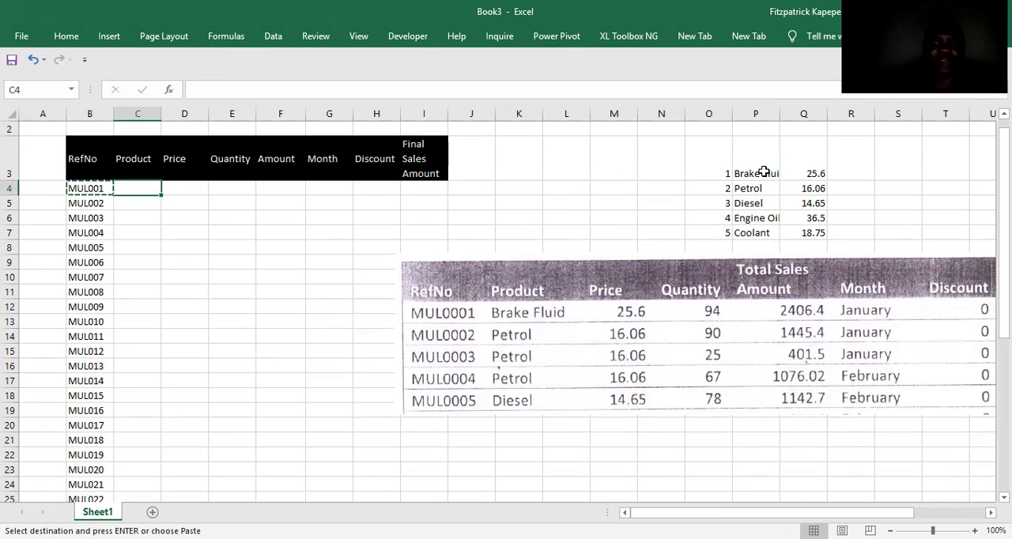
pyautogui.write('=v')
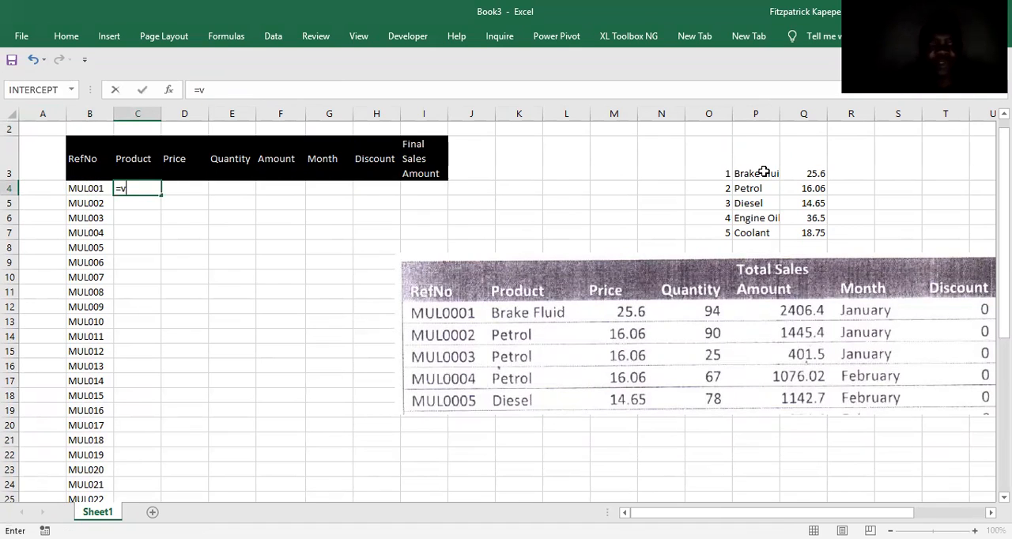
pyautogui.write('lo')
pyautogui.press('Tab')
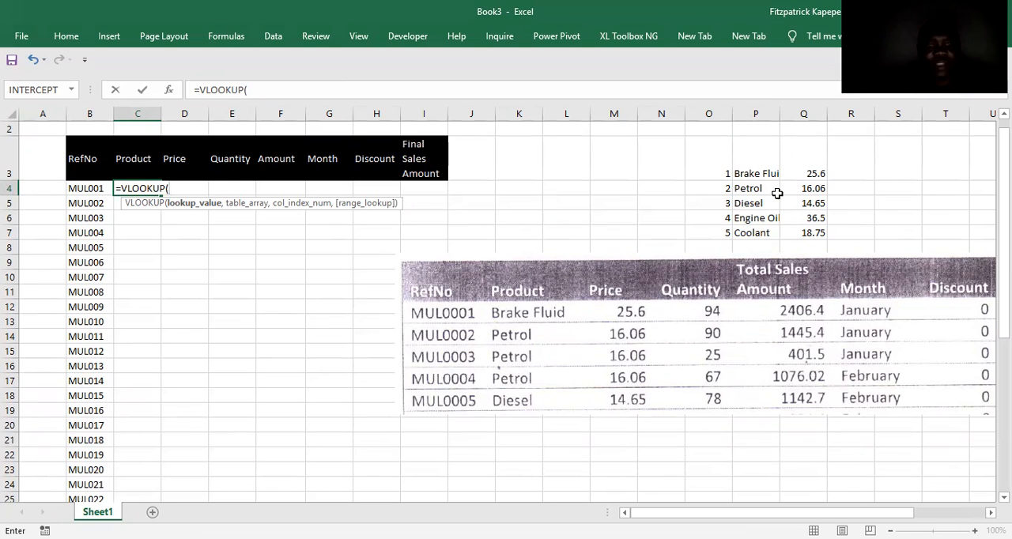
pyautogui.write('ran')
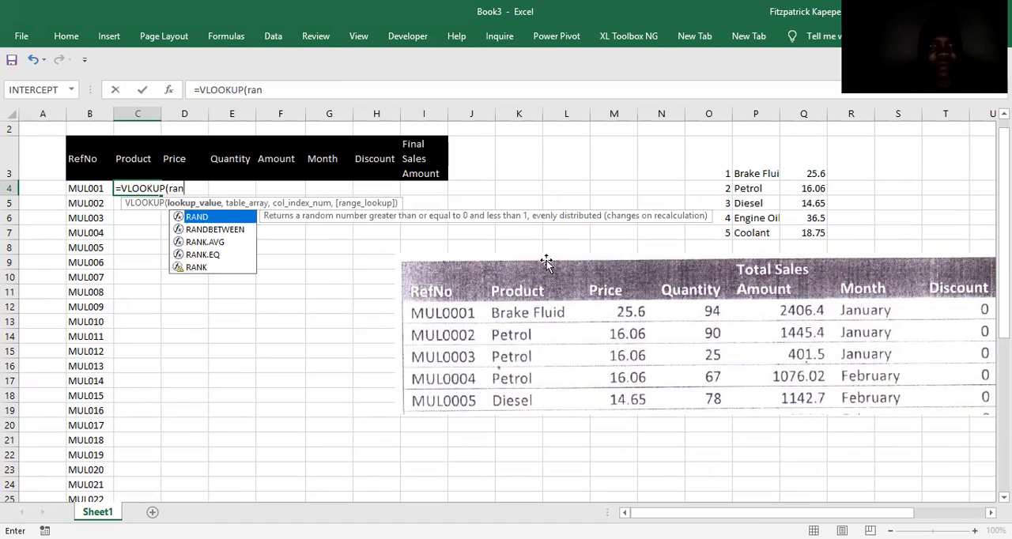
pyautogui.doubleClick(235, 229)
pyautogui.write('1,5')
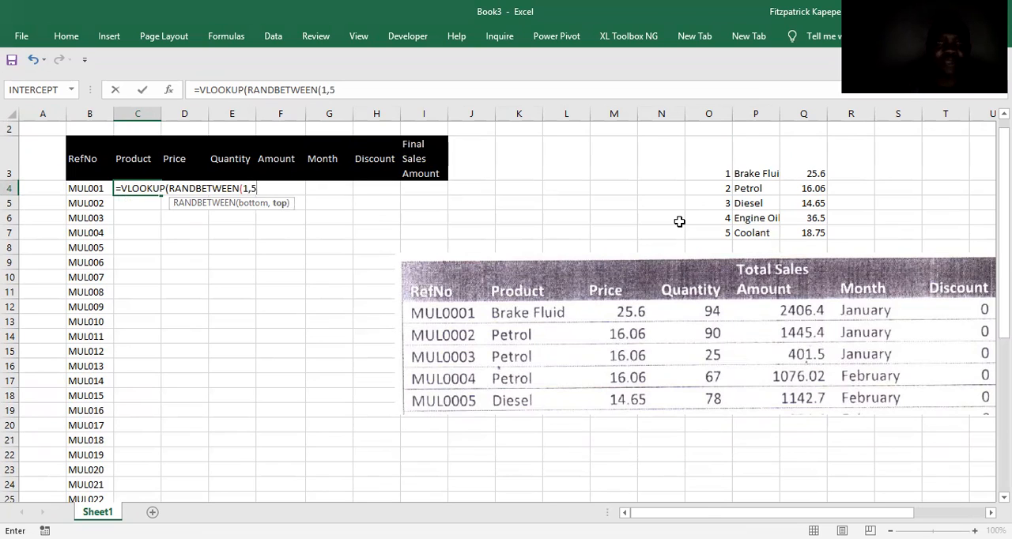
pyautogui.write(')')
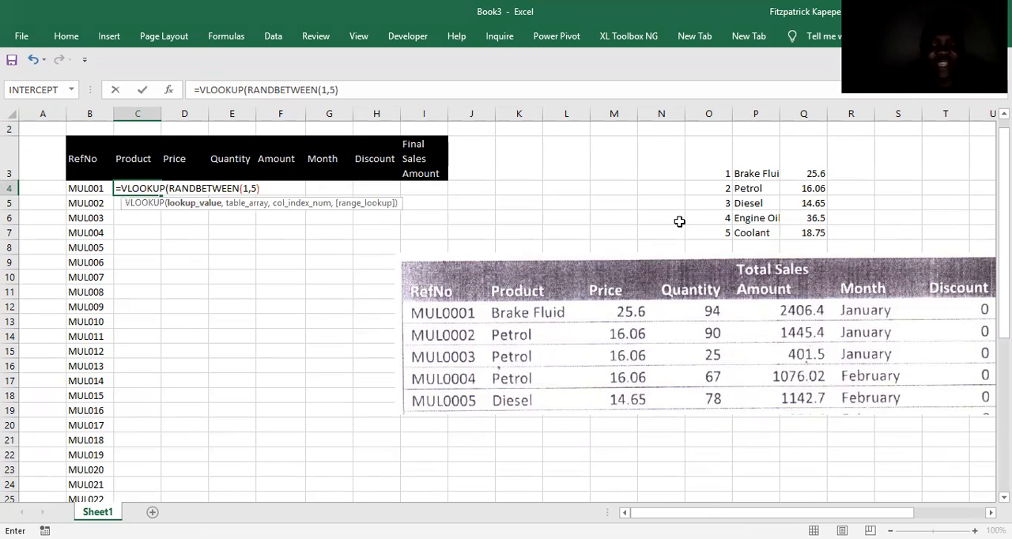
pyautogui.write(',')
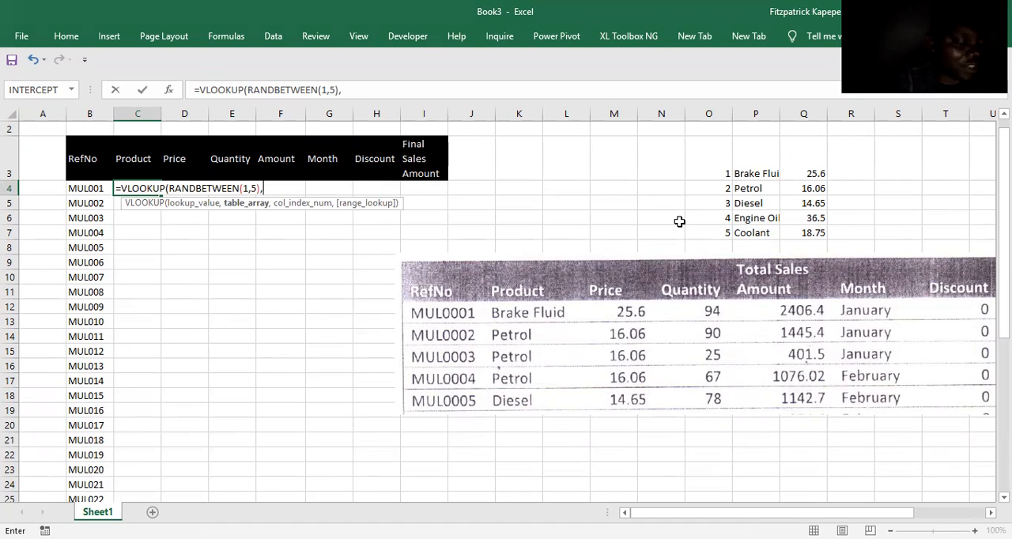
# Complete the C4 VLOOKUP with the absolute table range $P$3:$Q$7, column index 2 and range lookup 0.
pyautogui.click(747, 172)
pyautogui.moveTo(783, 184); pyautogui.dragTo(808, 232)
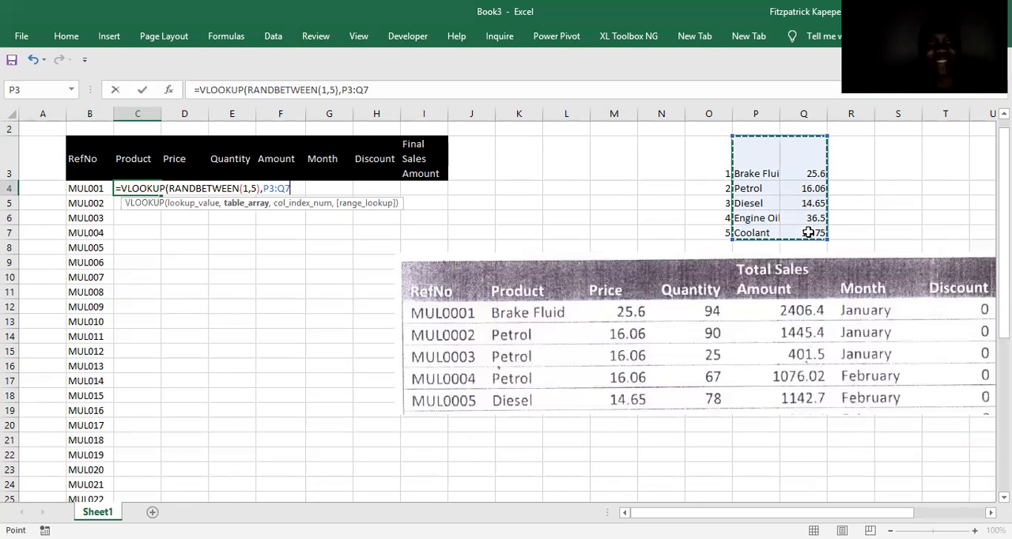
pyautogui.press('F4')
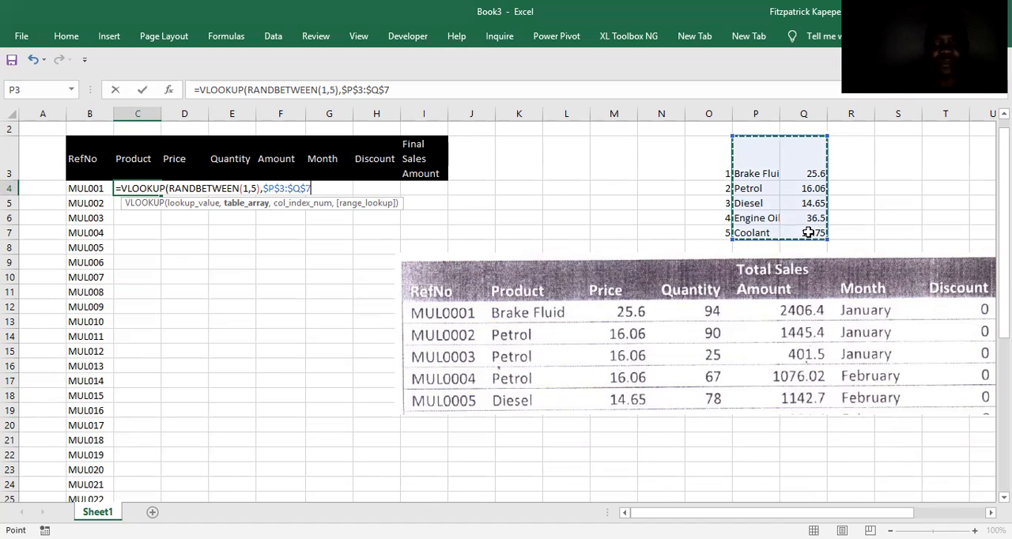
pyautogui.write(',2,')
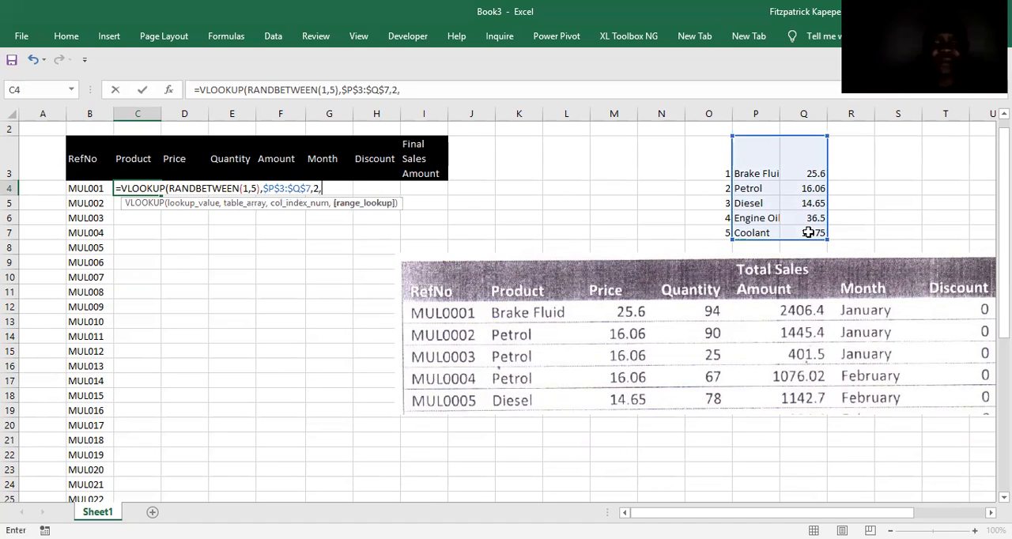
pyautogui.write('0)')
pyautogui.press('Return')
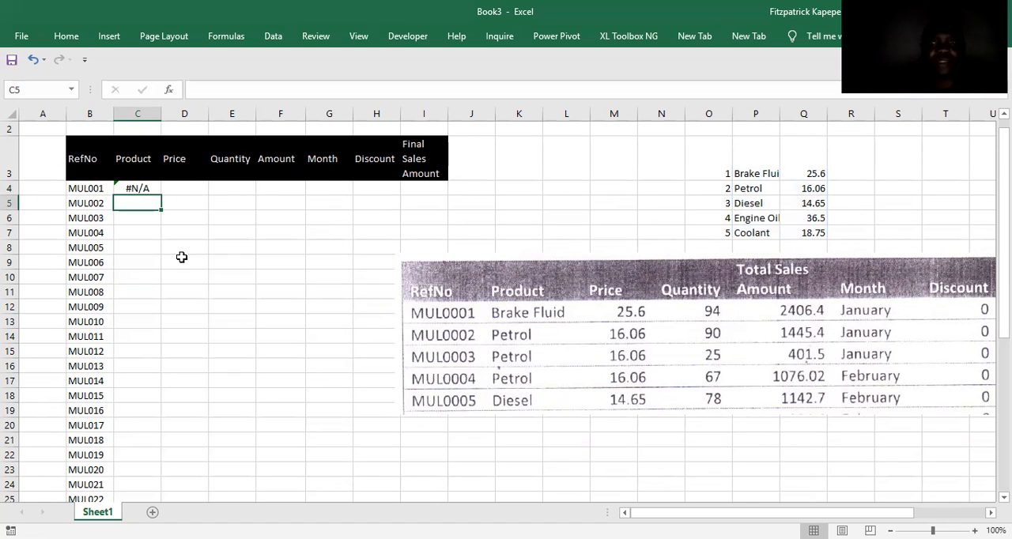
# Shift the C4 formula's table range to $O$3:$P$7 and fill it down the Product column alongside the reference numbers.
pyautogui.doubleClick(141, 188)
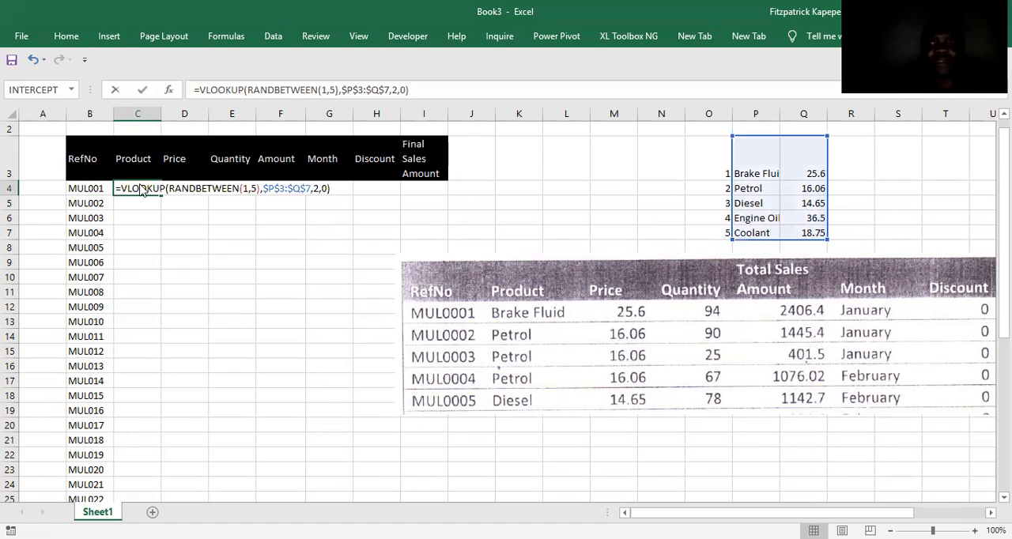
pyautogui.moveTo(814, 140); pyautogui.dragTo(759, 140)
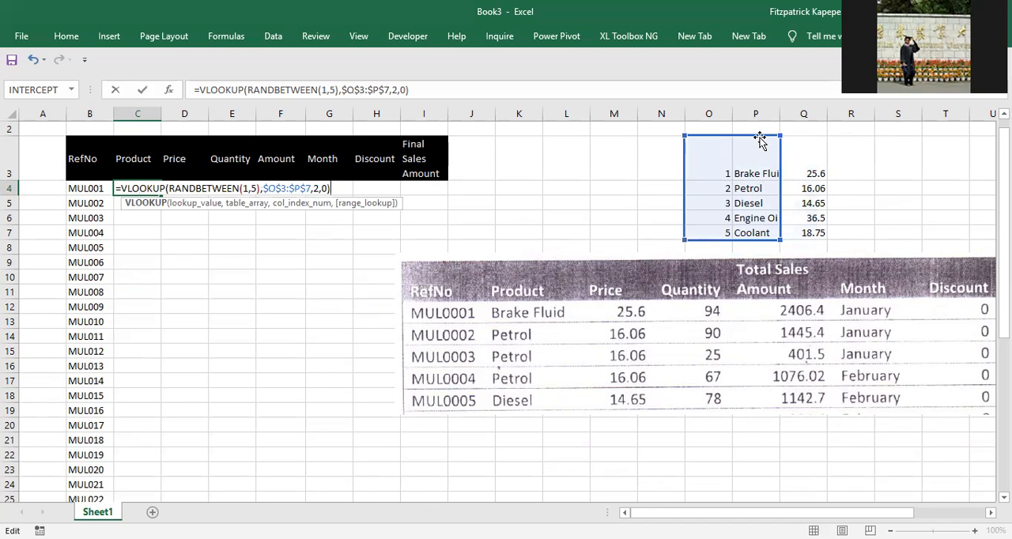
pyautogui.press('Return')
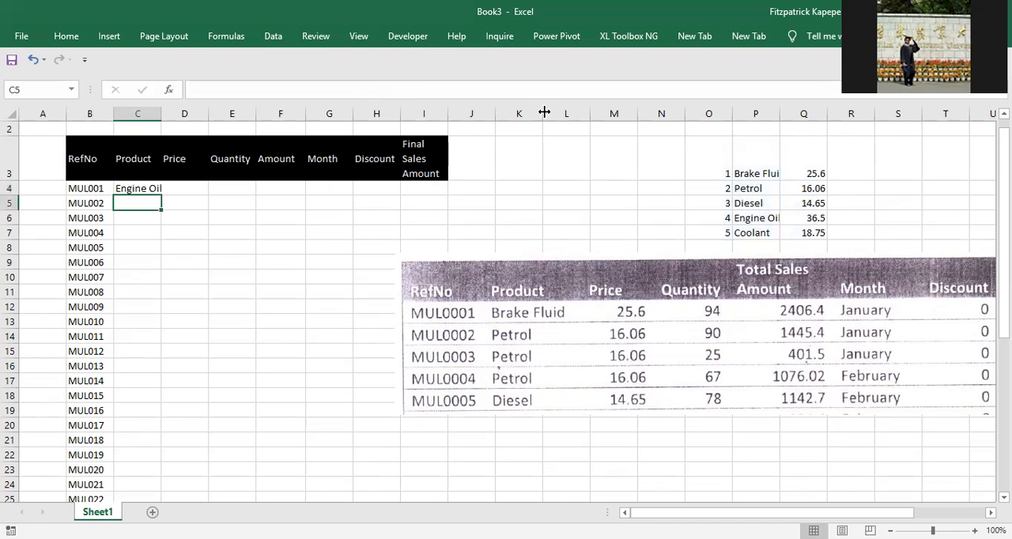
pyautogui.click(117, 188)
pyautogui.doubleClick(160, 199)
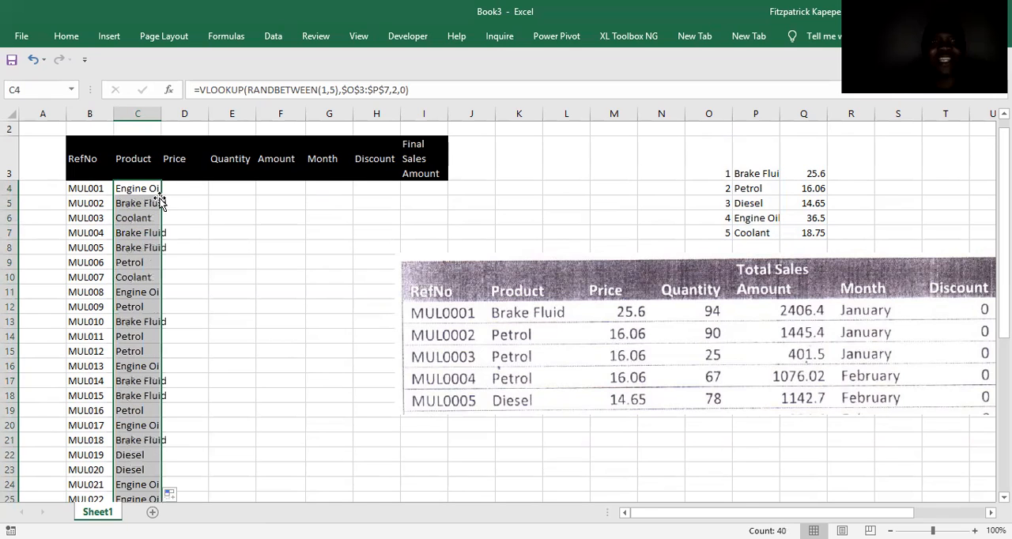
pyautogui.click(756, 168)
pyautogui.hotkey('shift', 'Down')
pyautogui.hotkey('shift', 'Down')
pyautogui.hotkey('shift', 'Down')
pyautogui.hotkey('shift', 'Down')
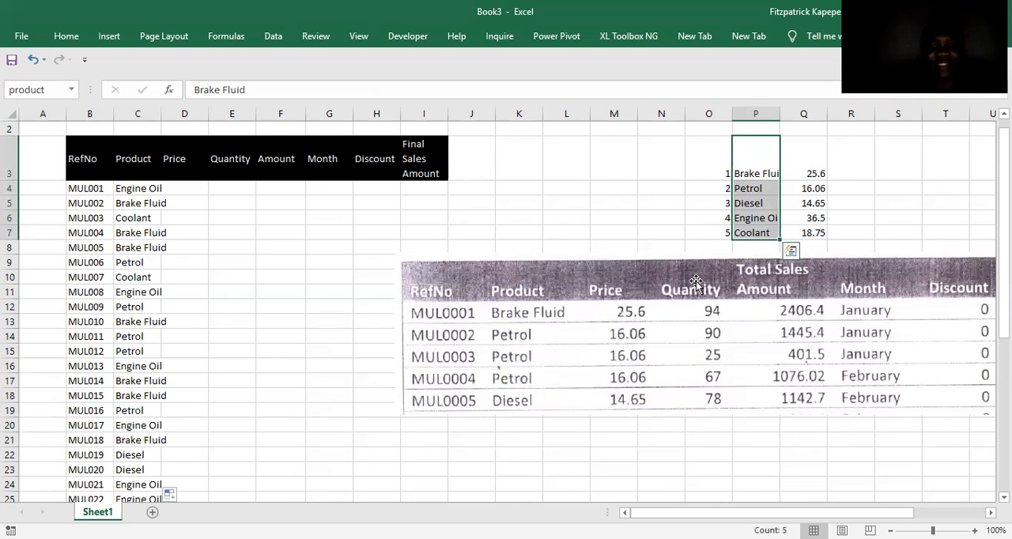
pyautogui.press('alt')
pyautogui.press('m')
pyautogui.press('m')
pyautogui.press('d')
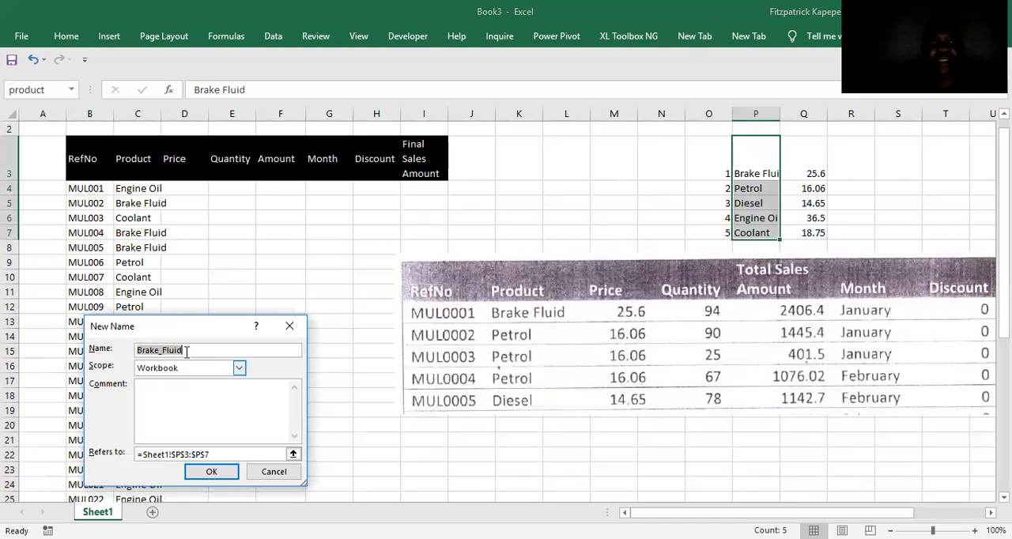
pyautogui.click(289, 325)
# Apply list data validation to the Product entries from C4 down to C43, with =product as the source.
pyautogui.click(139, 188)
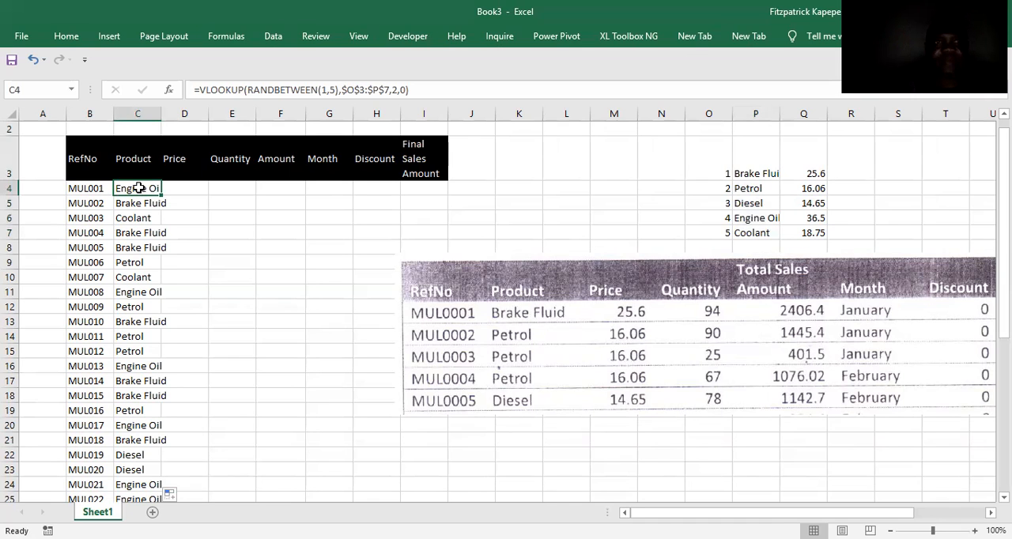
pyautogui.hotkey('ctrl', 'shift', 'Down')
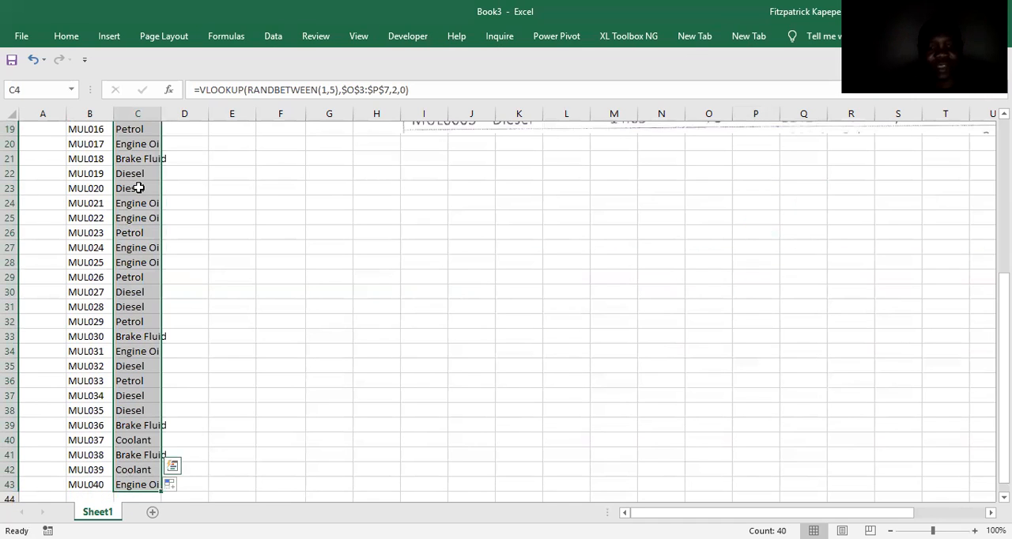
pyautogui.hotkey('alt', 'a')
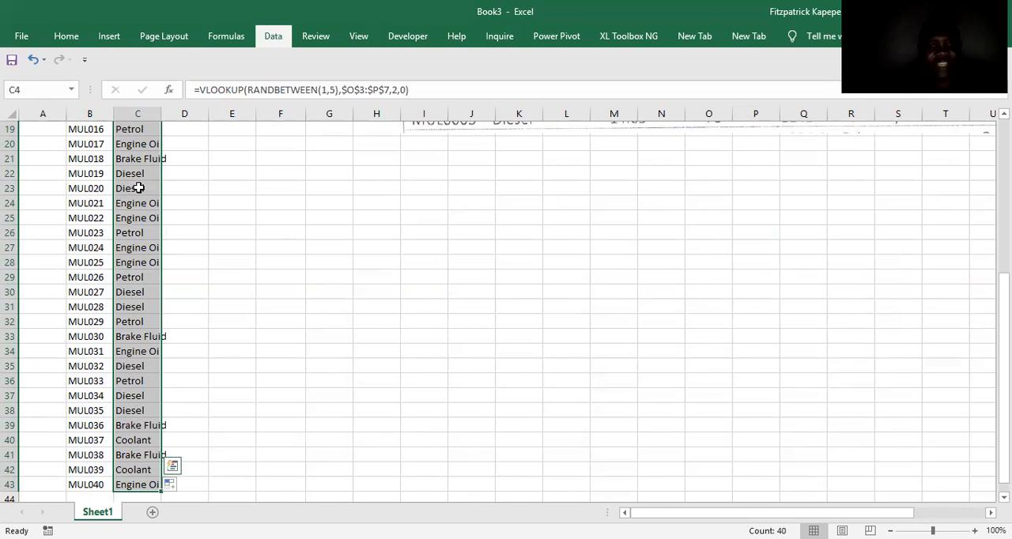
pyautogui.press('v')
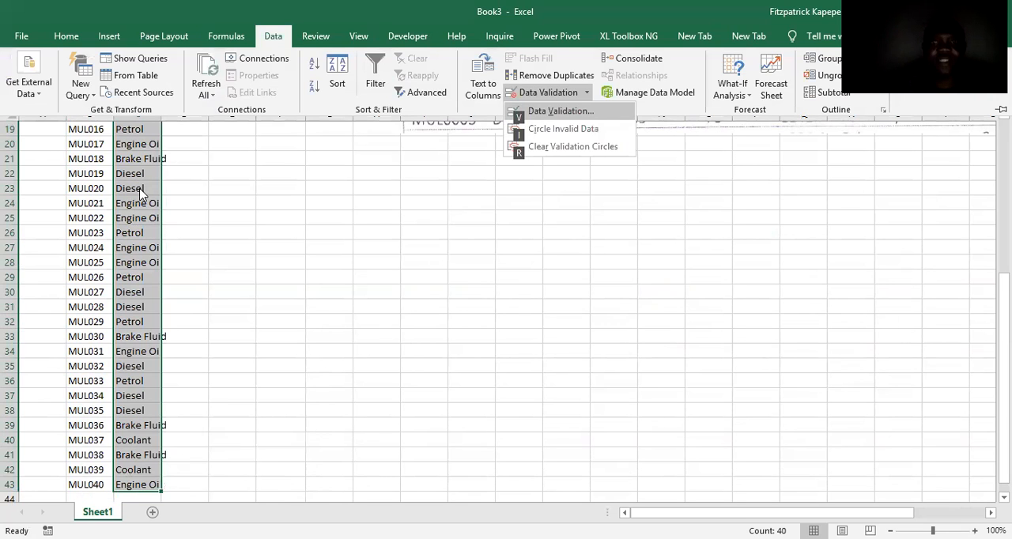
pyautogui.press('v')
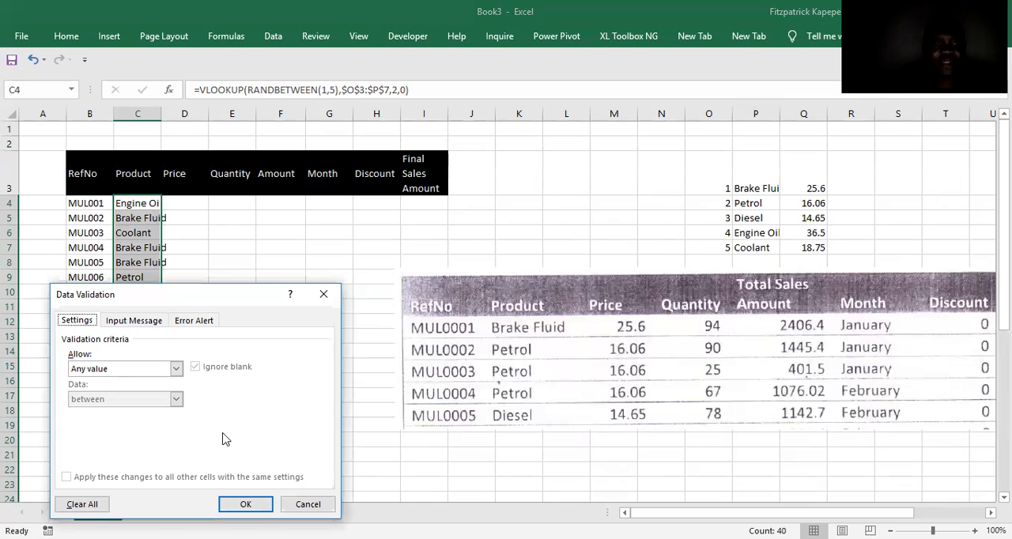
pyautogui.click(175, 368)
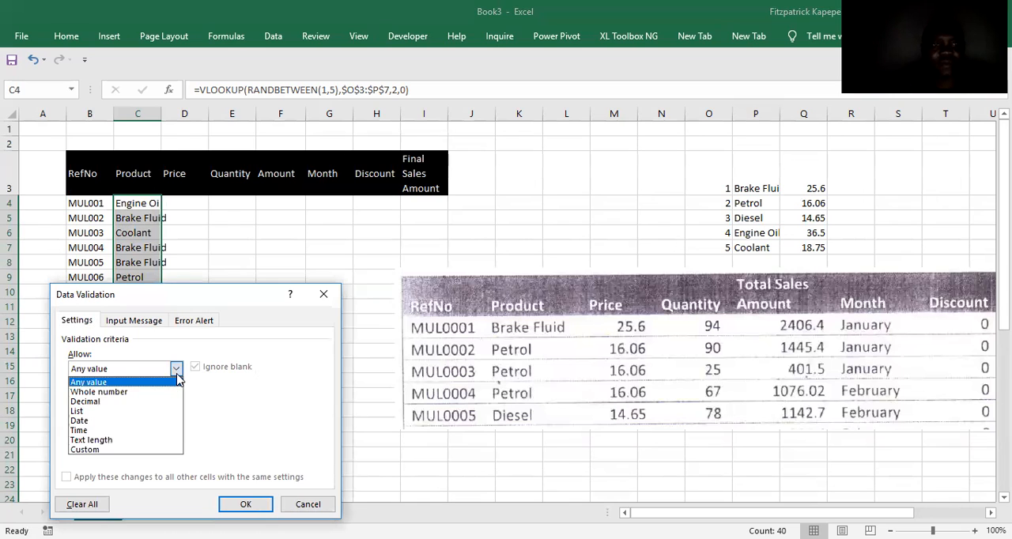
pyautogui.click(111, 411)
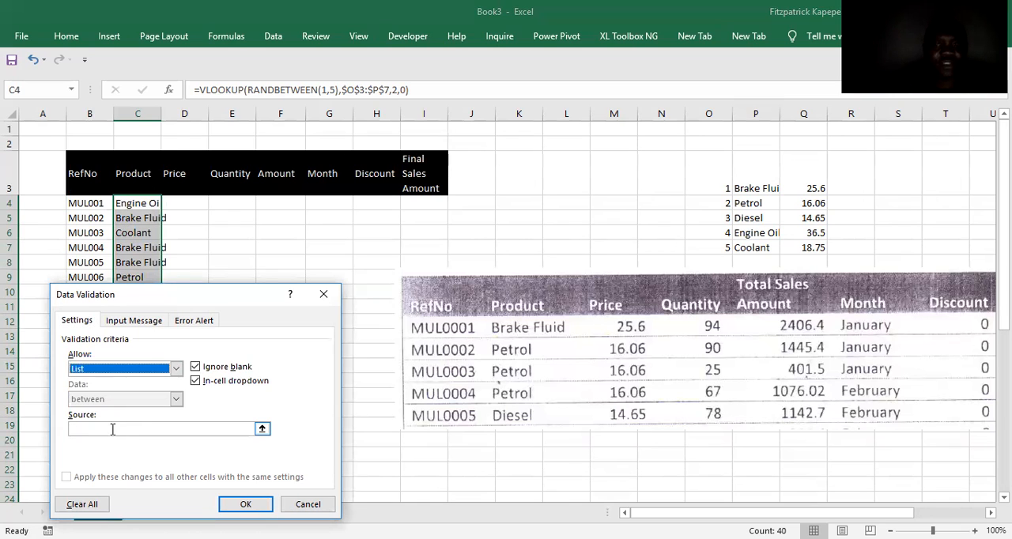
pyautogui.click(112, 429)
pyautogui.write('=product')
pyautogui.press('Return')
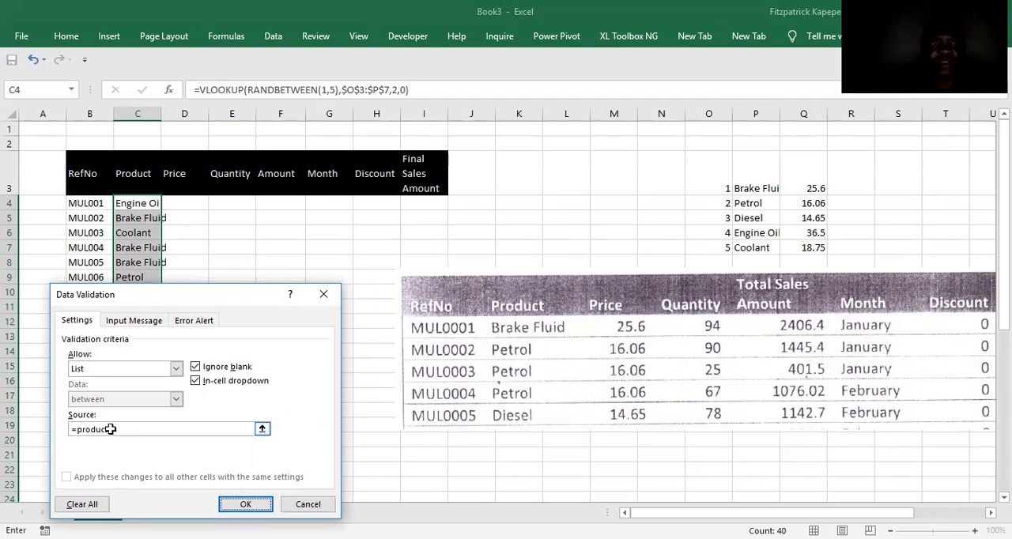
# Check several cells of the Product column, including C4, for the validation drop-down.
pyautogui.click(117, 292)
pyautogui.click(147, 233)
pyautogui.click(150, 202)
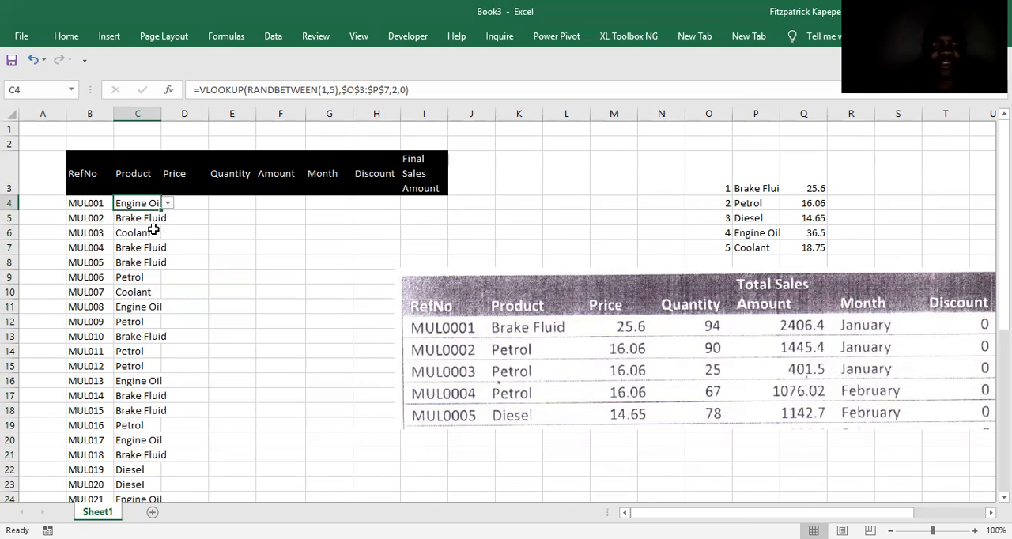
pyautogui.hotkey('ctrl', 'shift', 'Down')
pyautogui.hotkey('ctrl', 'Up')
pyautogui.hotkey('ctrl', 'Up')
pyautogui.press('Down')
pyautogui.press('Down')
pyautogui.press('Down')
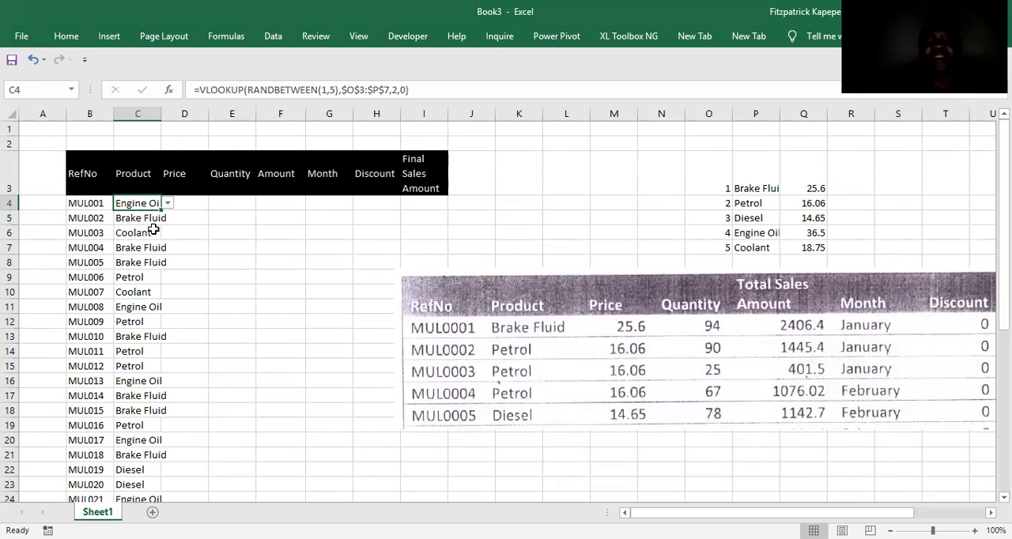
# Examine the prices in column Q and the numbered product list beside them against the empty Price column.
pyautogui.press('Right')
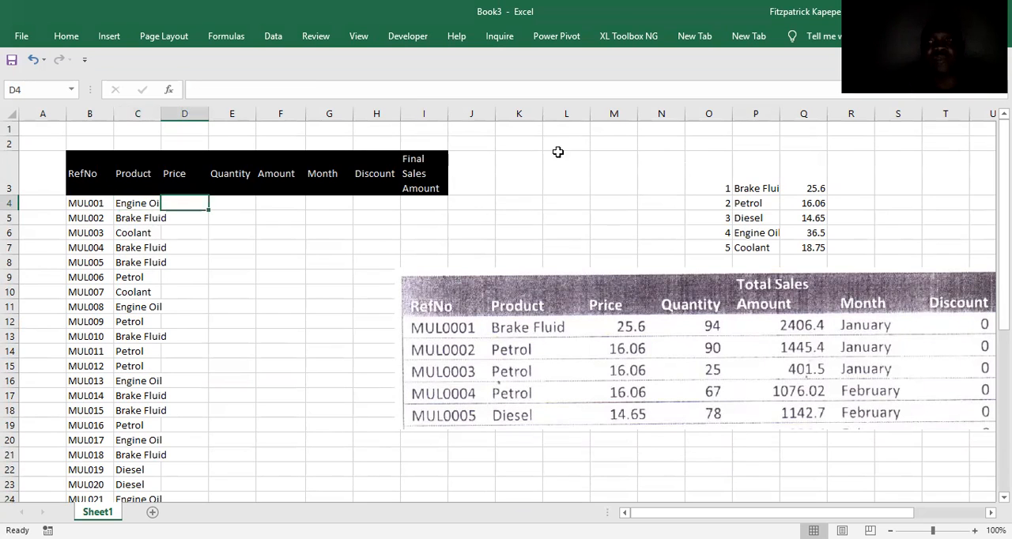
pyautogui.click(813, 186)
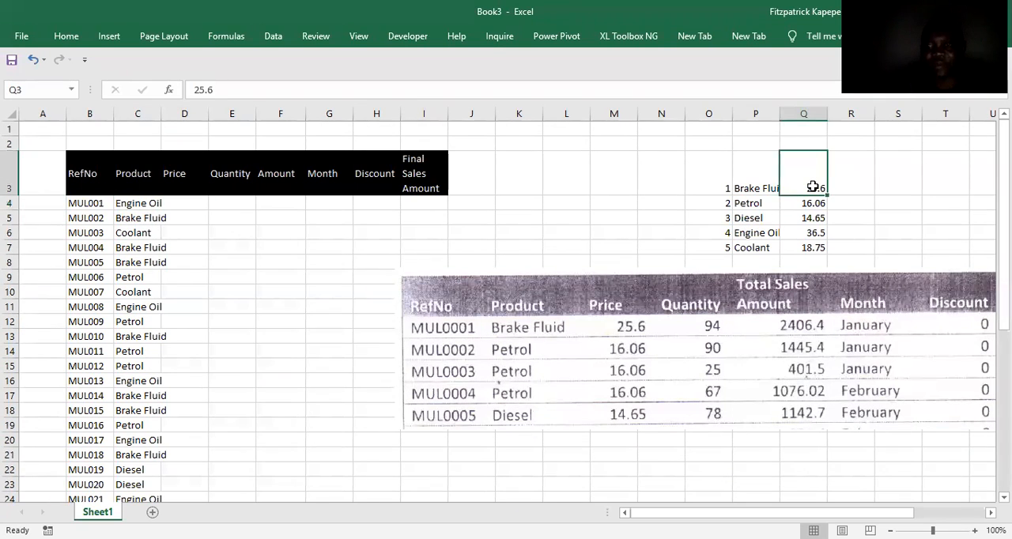
pyautogui.press('Down')
pyautogui.press('Down')
pyautogui.press('Down')
pyautogui.press('Down')
pyautogui.press('Up')
pyautogui.press('Up')
pyautogui.press('Up')
pyautogui.press('Up')
pyautogui.press('Left')
pyautogui.press('Left')
pyautogui.press('Left')
pyautogui.press('Left')
pyautogui.press('Left')
pyautogui.press('Left')
pyautogui.press('Left')
pyautogui.press('Left')
pyautogui.press('Left')
pyautogui.press('Left')
pyautogui.press('Left')
pyautogui.press('Left')
pyautogui.press('Left')
pyautogui.press('Down')
pyautogui.press('Right')
pyautogui.press('Right')
pyautogui.press('Right')
pyautogui.press('Right')
pyautogui.press('Right')
pyautogui.press('Right')
pyautogui.press('Right')
pyautogui.press('Right')
pyautogui.press('Right')
pyautogui.press('Right')
pyautogui.press('Right')
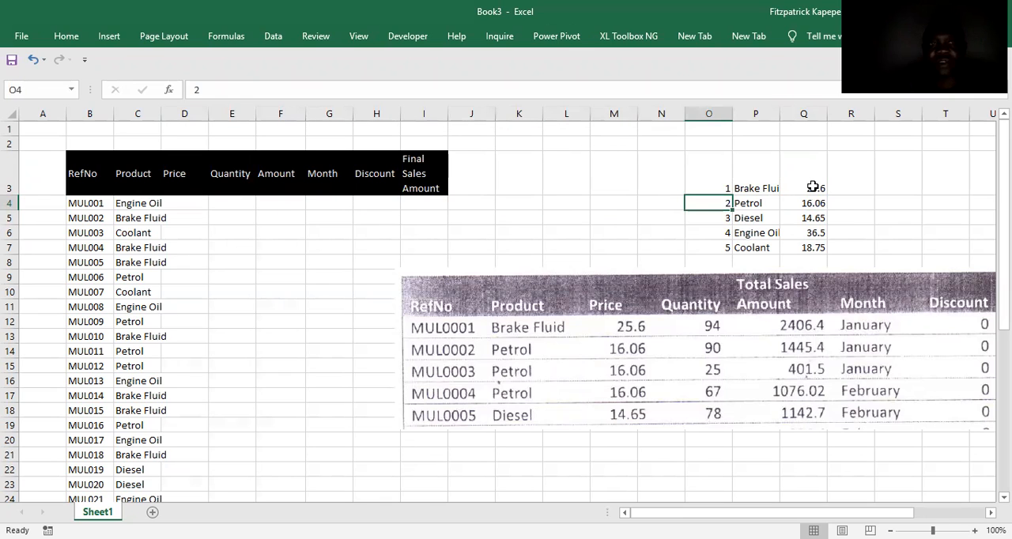
# Define the name price_table for the product and price range P3:Q7.
pyautogui.press('Right')
pyautogui.press('Up')
pyautogui.hotkey('shift', 'Right')
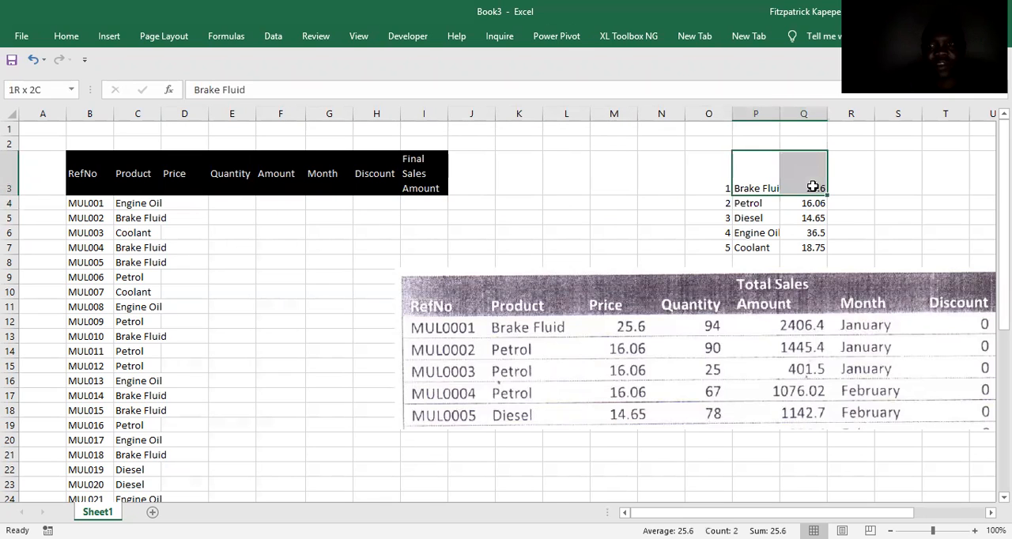
pyautogui.hotkey('shift', 'Down')
pyautogui.hotkey('shift', 'Down')
pyautogui.hotkey('shift', 'Down')
pyautogui.hotkey('shift', 'Down')
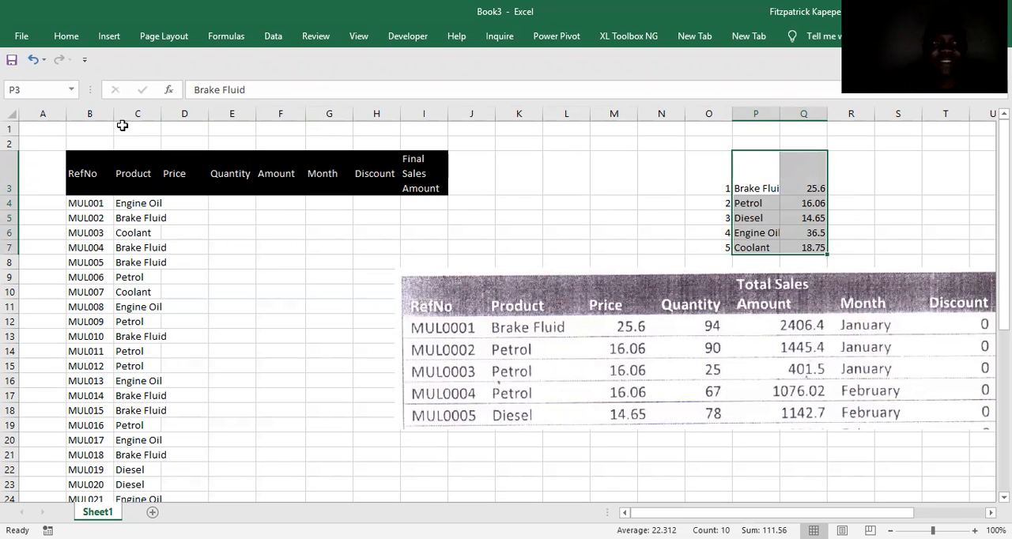
pyautogui.press('alt')
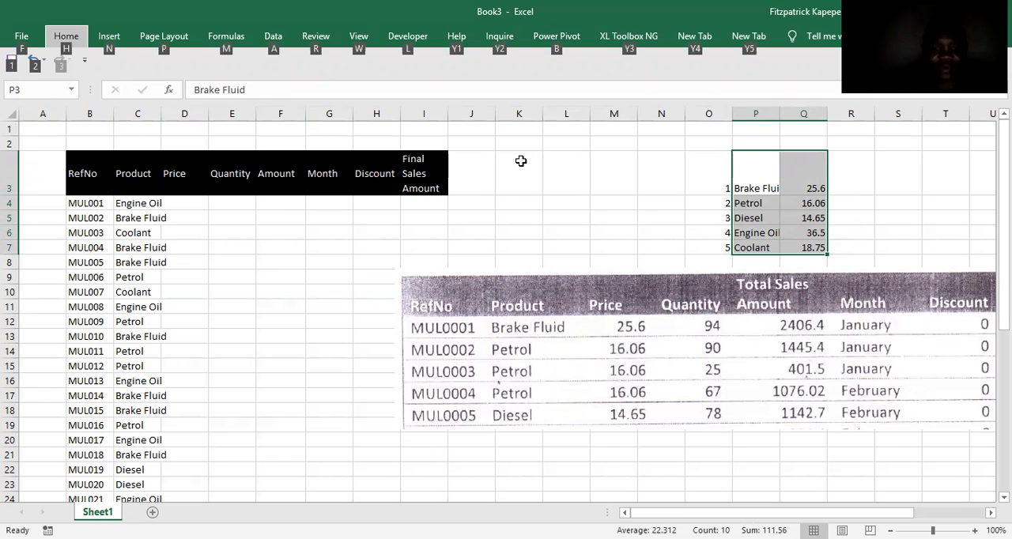
pyautogui.press('m')
pyautogui.write('md')
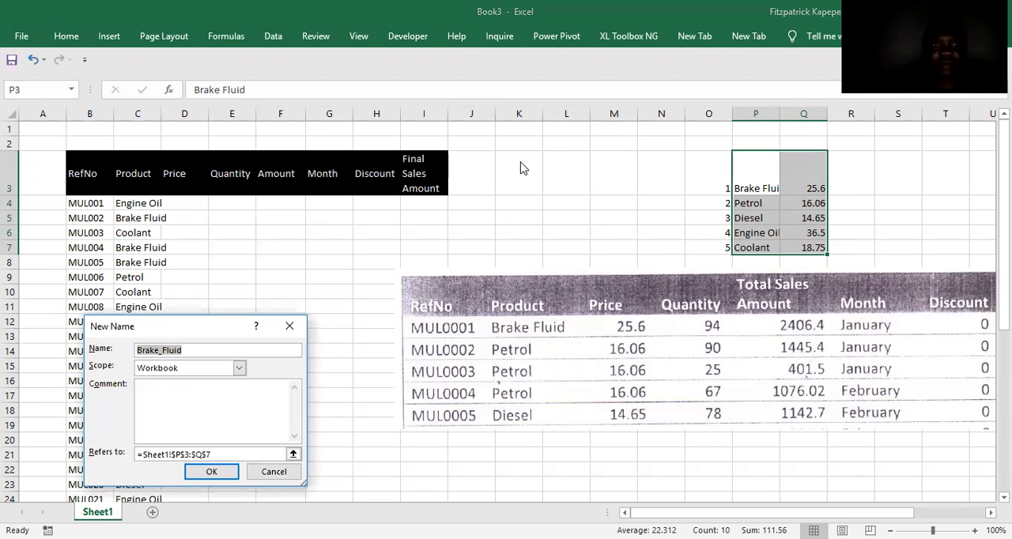
pyautogui.write('price')
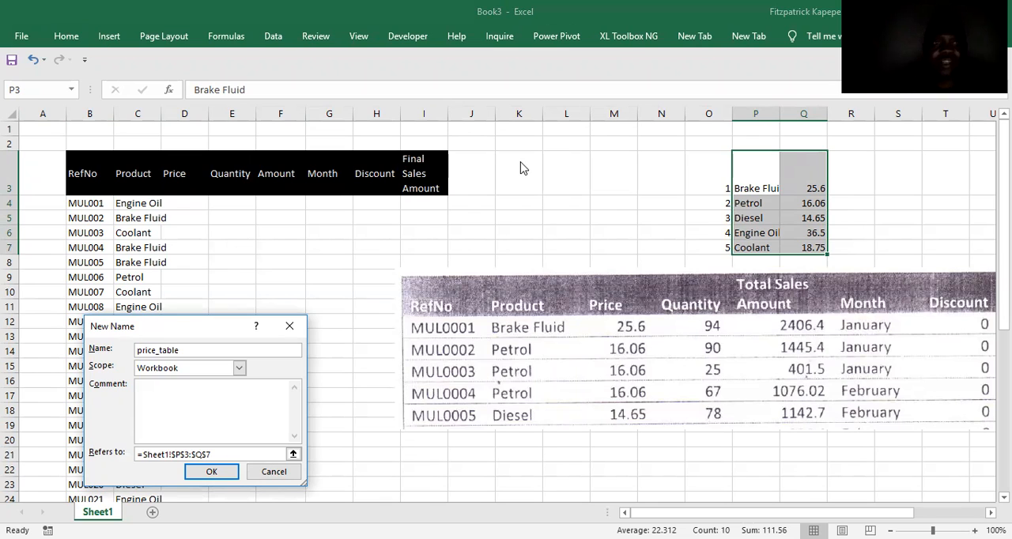
pyautogui.write('_table')
pyautogui.press('Return')
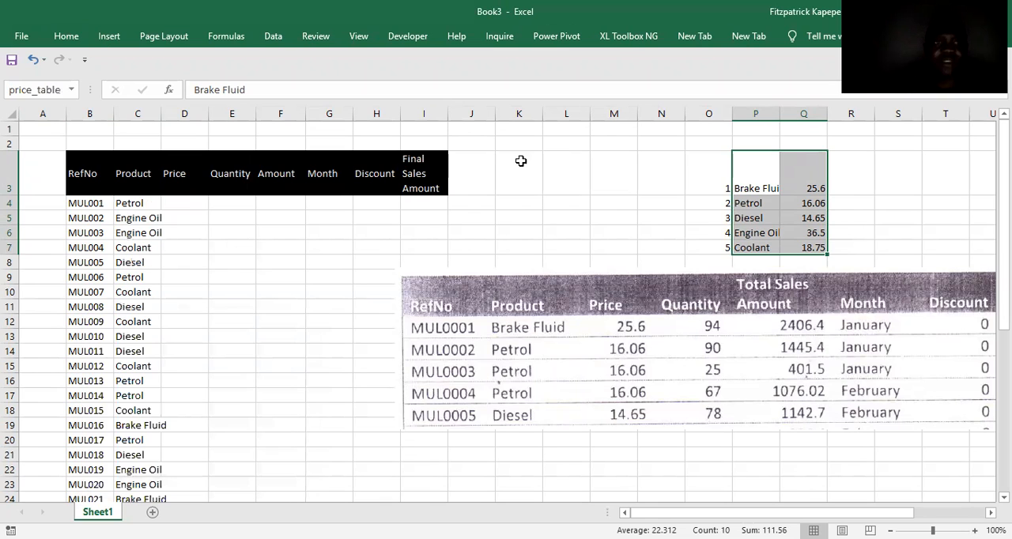
# Begin a VLOOKUP formula in D4 under Price with C4 as the lookup value.
pyautogui.click(130, 205)
pyautogui.click(180, 190)
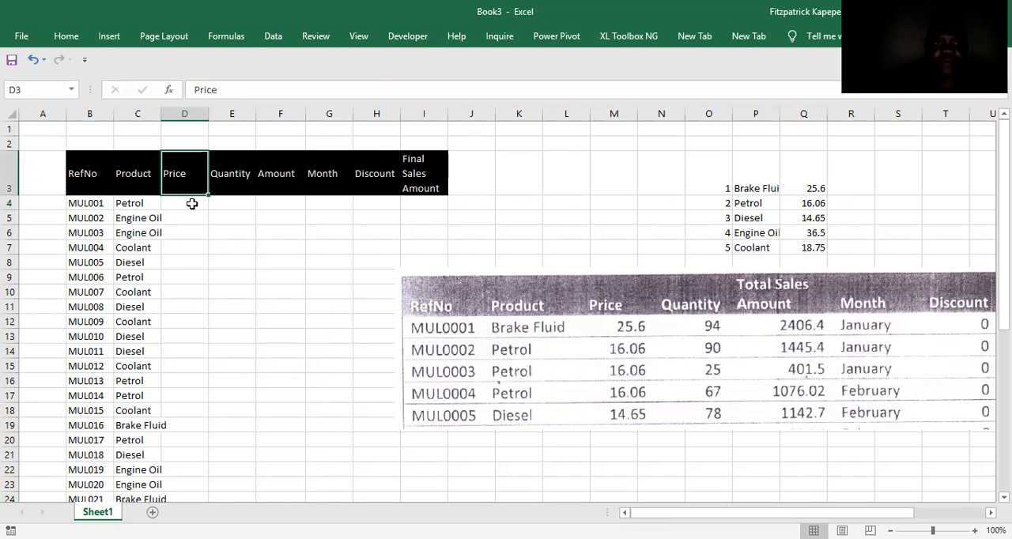
pyautogui.click(189, 204)
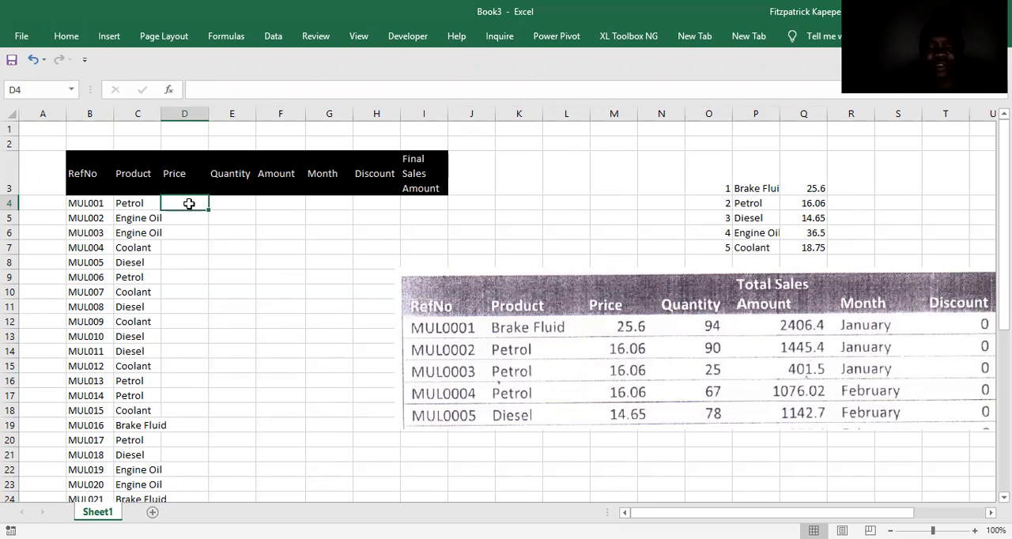
pyautogui.write('=')
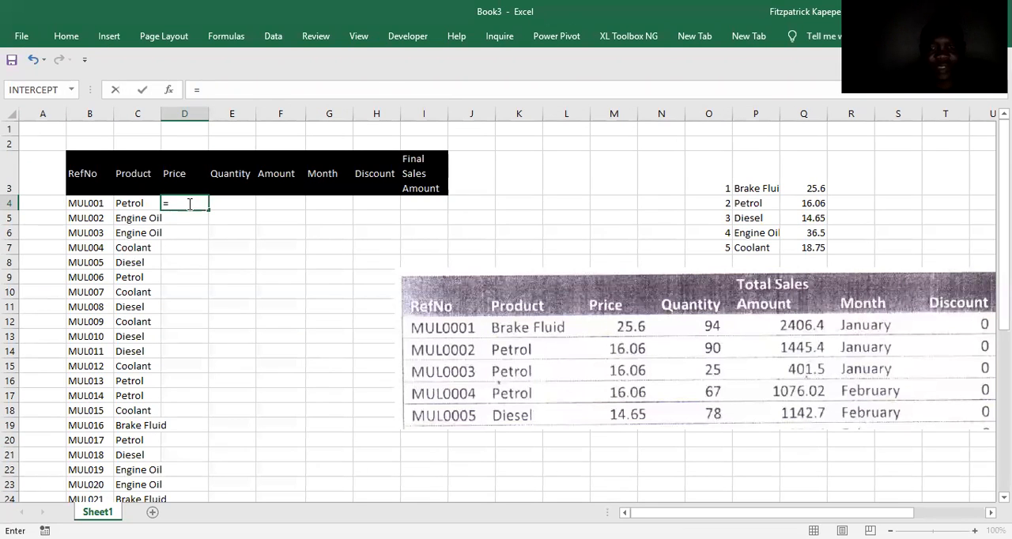
pyautogui.write('vl')
pyautogui.press('Tab')
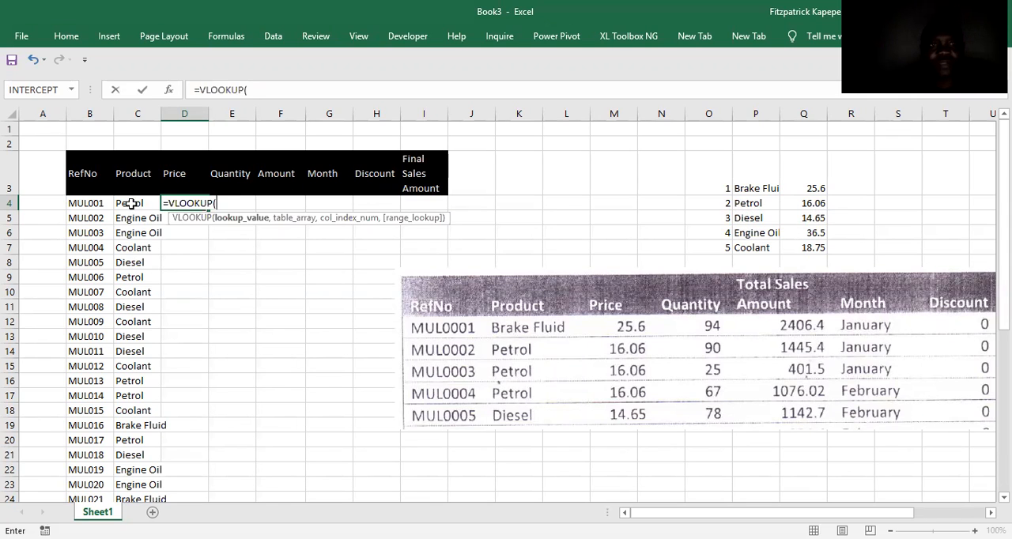
pyautogui.click(129, 204)
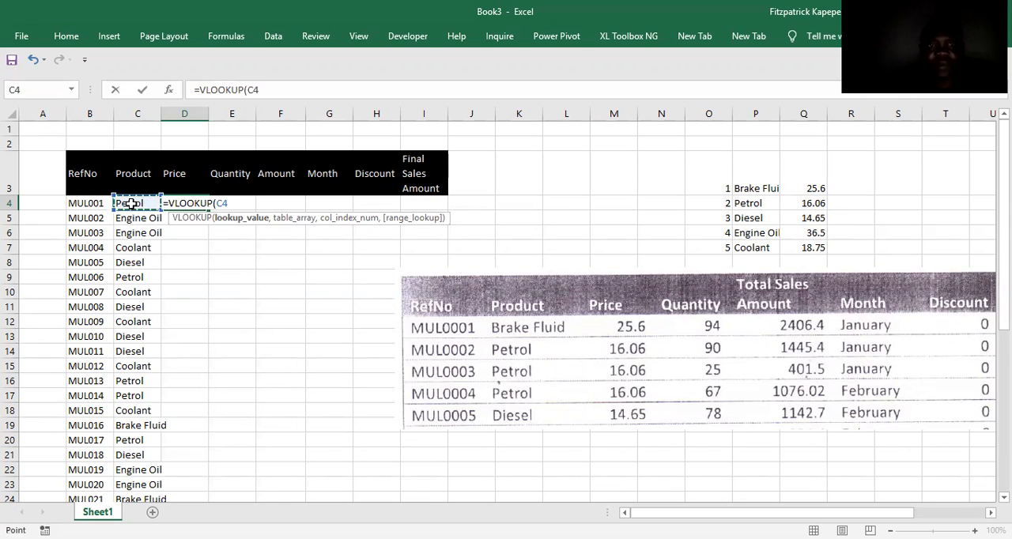
pyautogui.write(',')
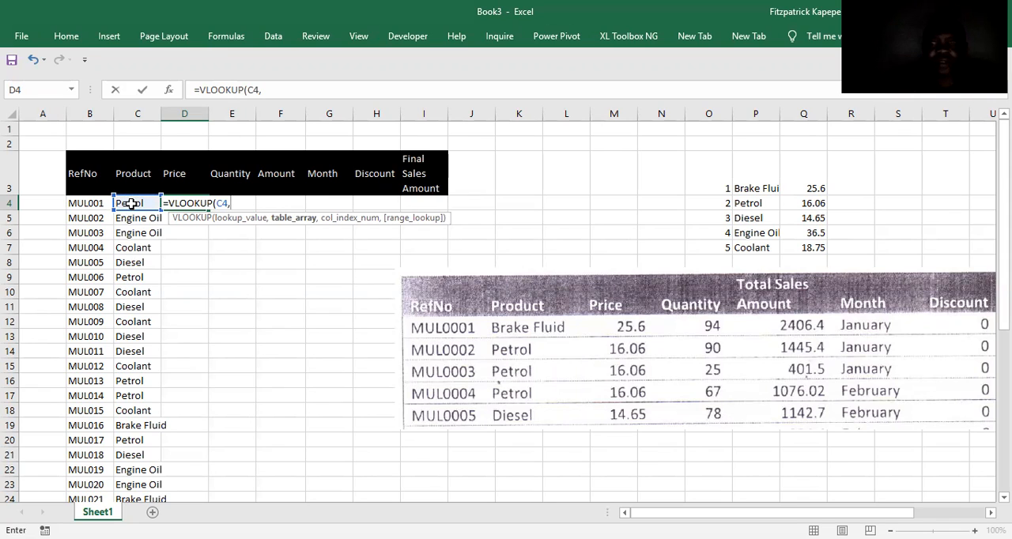
pyautogui.write('pr')
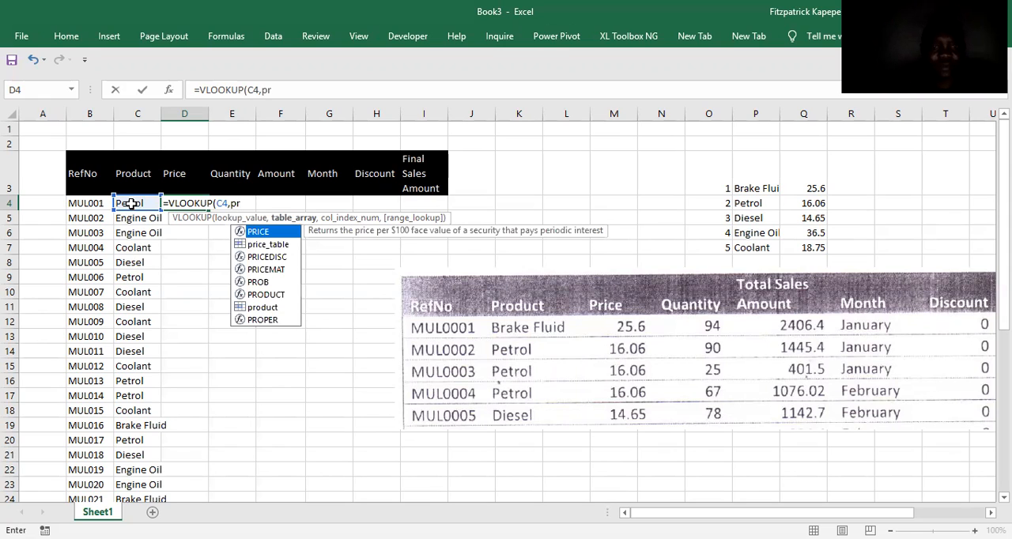
pyautogui.write('ice')
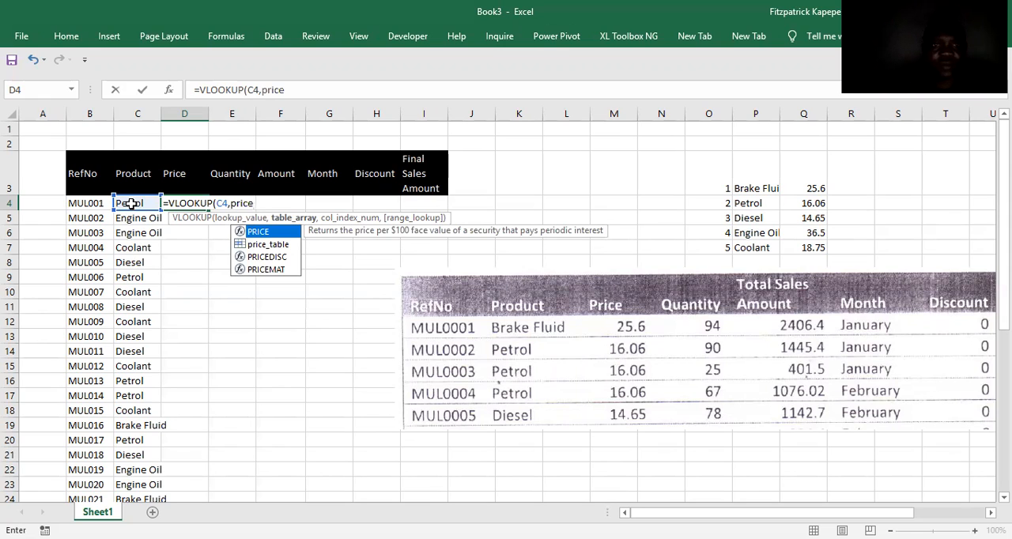
pyautogui.write('_')
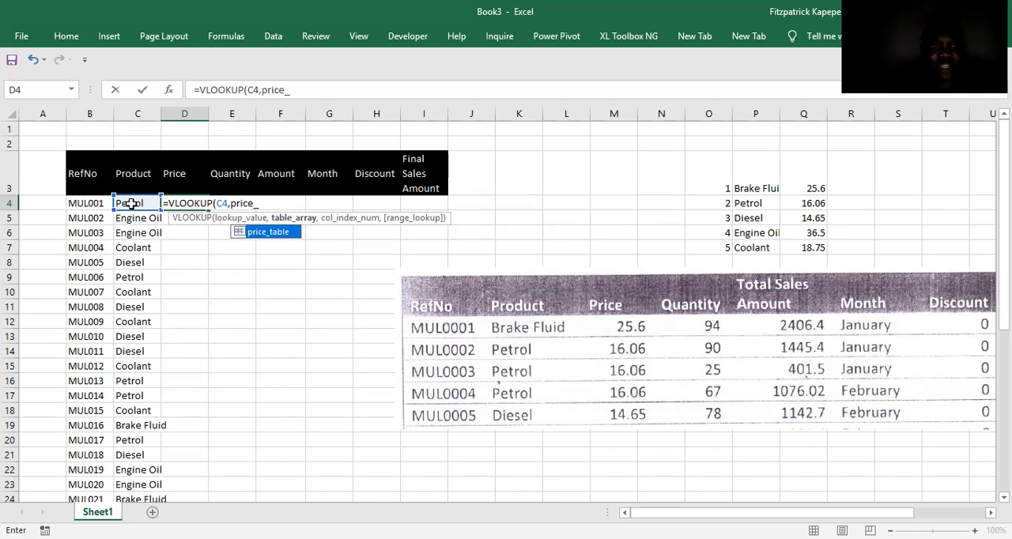
# Complete the D4 VLOOKUP with price_table as the table, column index 2 and range lookup 0.
pyautogui.press('Tab')
pyautogui.write(',2,0')
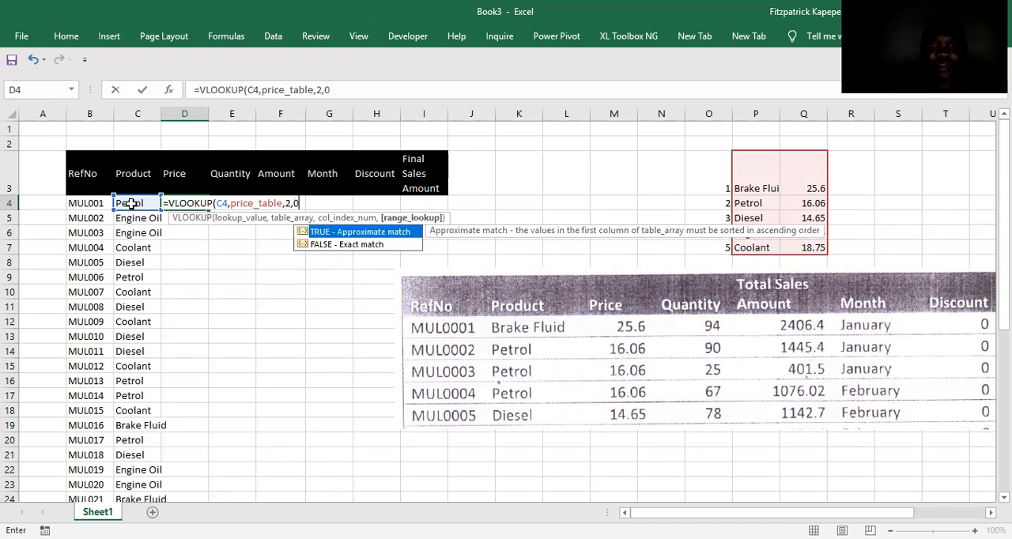
pyautogui.write(')')
pyautogui.press('Return')
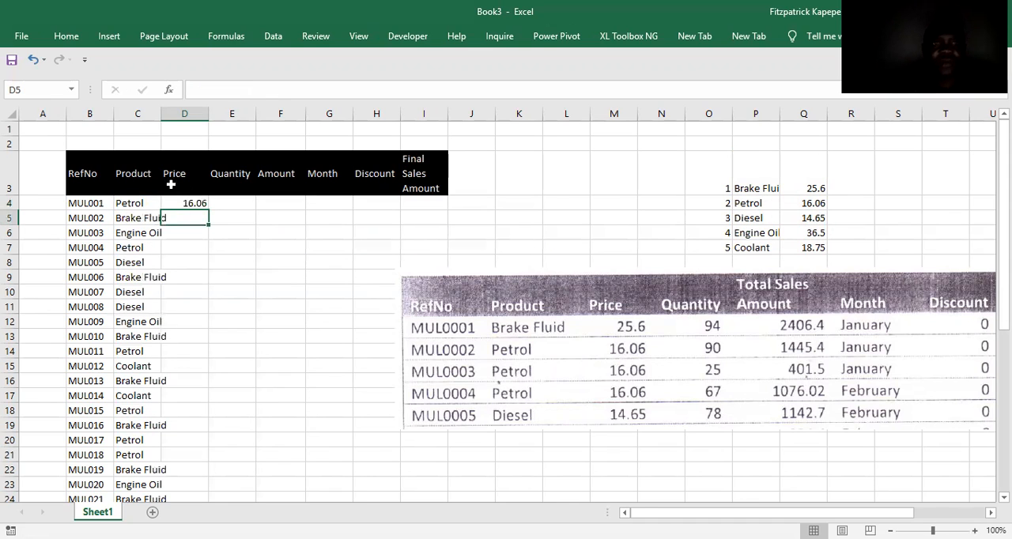
# Fill the D4 price formula down the Price column alongside the products, and select C4.
pyautogui.click(196, 203)
pyautogui.hotkey('ctrl', 'shift', 'Down')
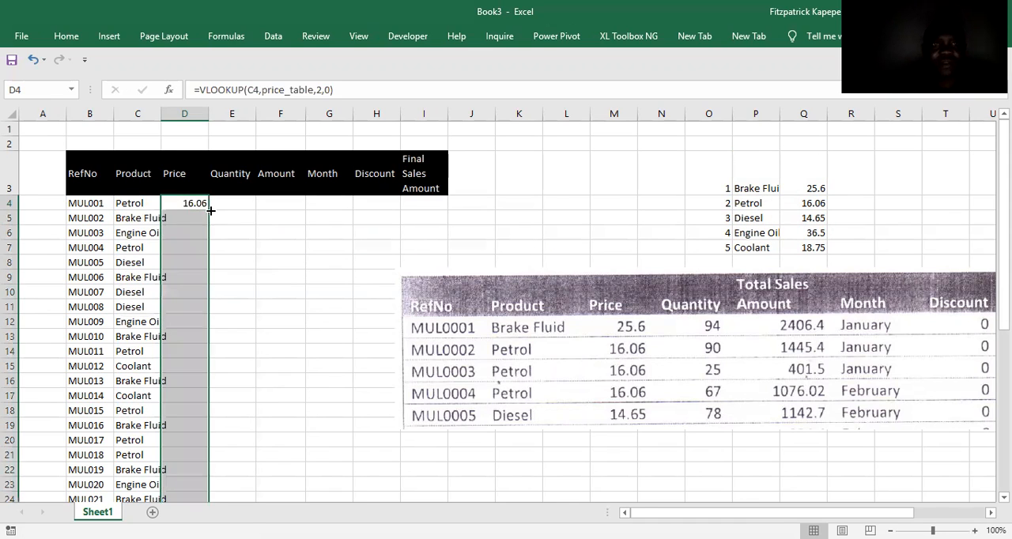
pyautogui.hotkey('ctrl', 'd')
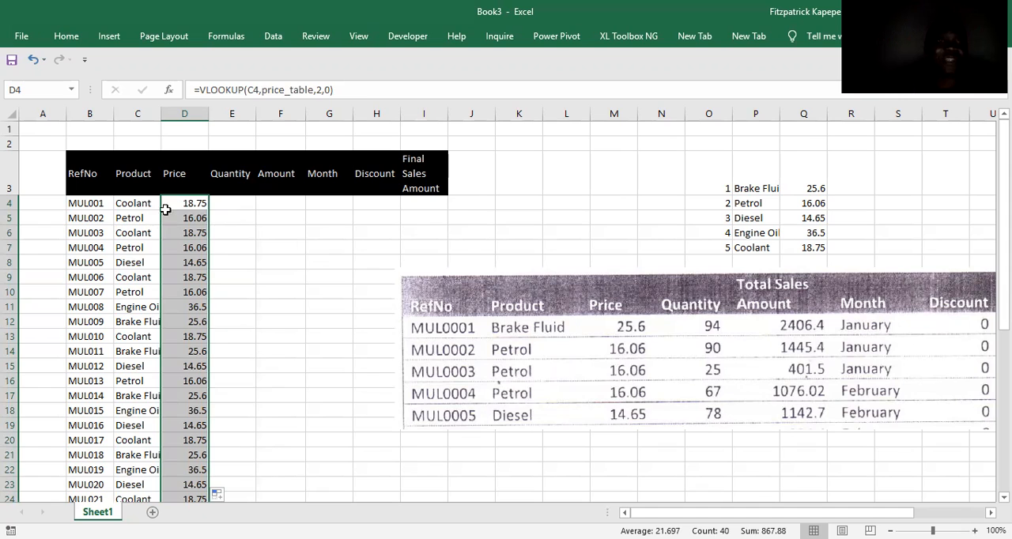
pyautogui.click(135, 207)
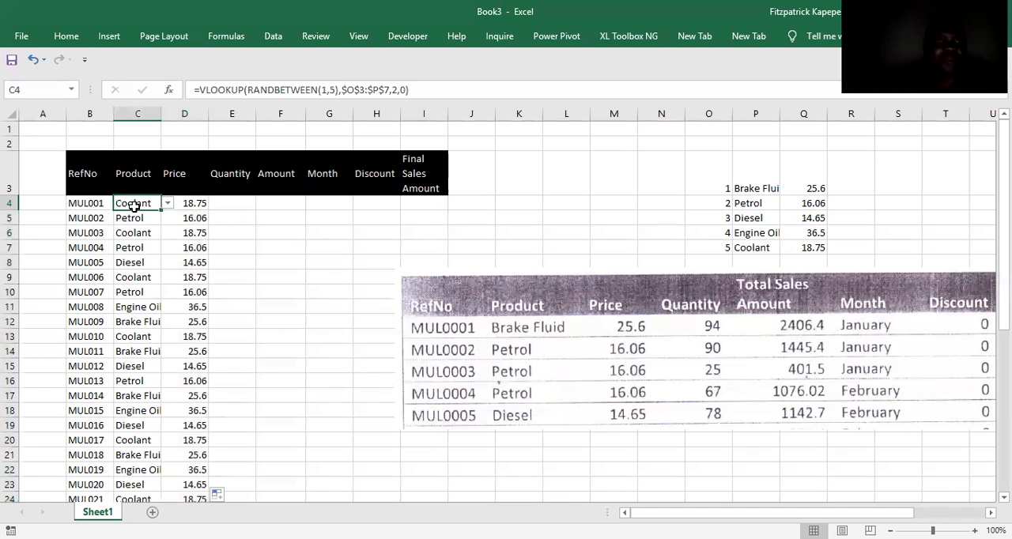
# Wrap the D4 price lookup in IFNA with "Select Grade" as the fallback, and fill the formula down the Price column.
pyautogui.click(195, 207)
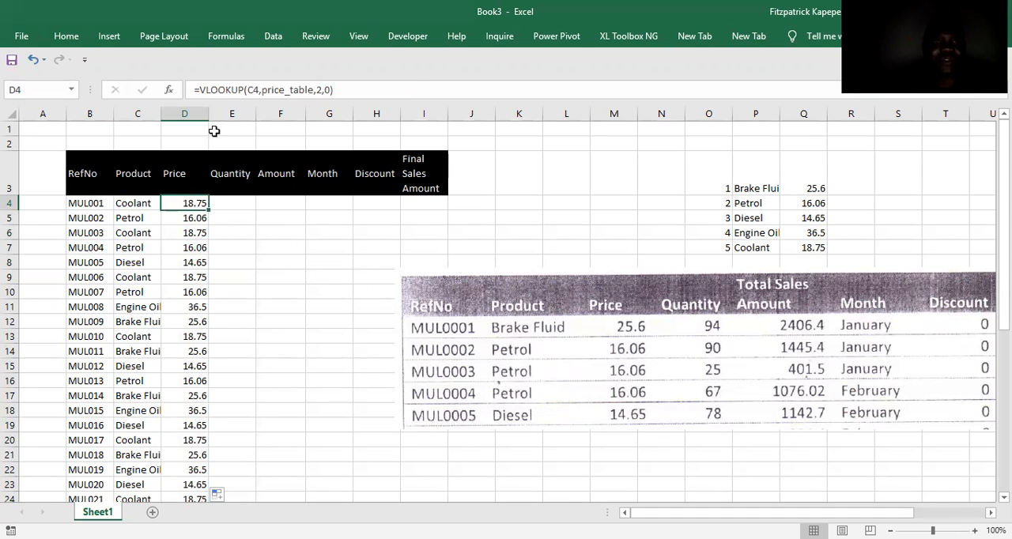
pyautogui.click(202, 90)
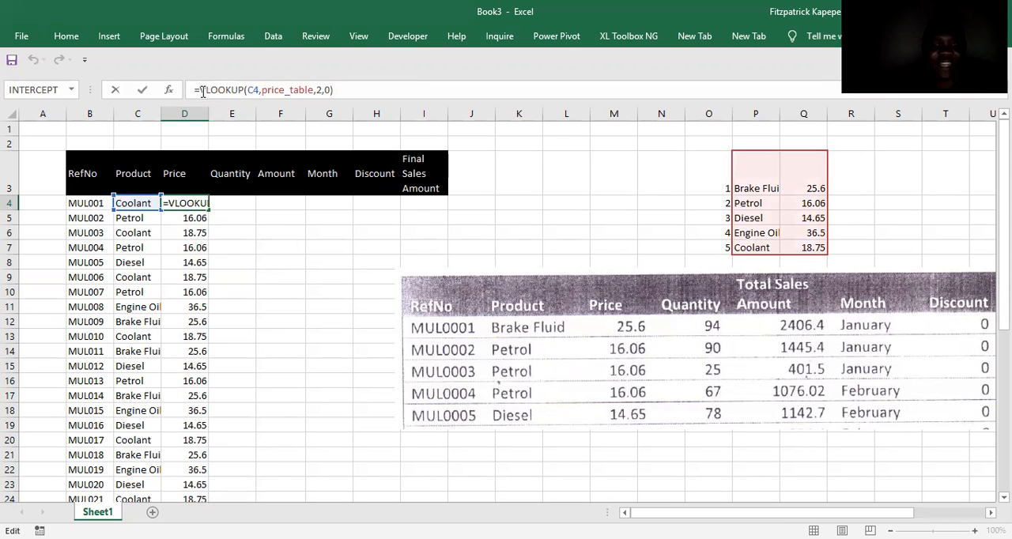
pyautogui.write('I')
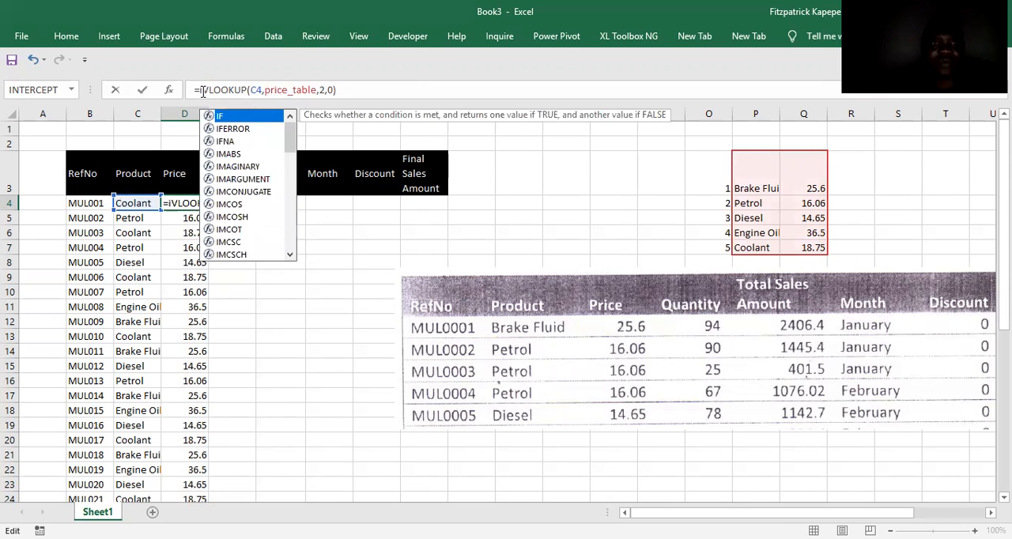
pyautogui.doubleClick(230, 142)
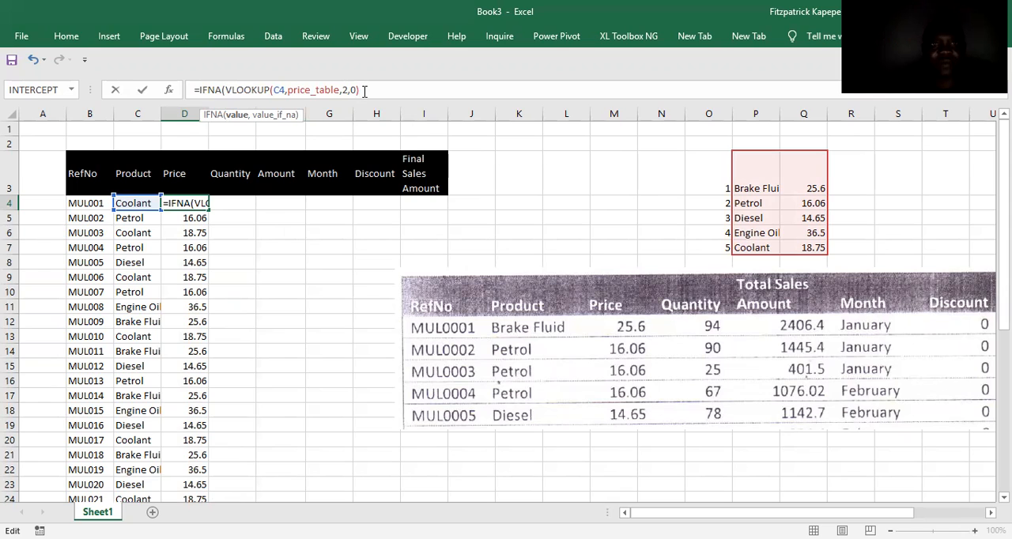
pyautogui.write(',')
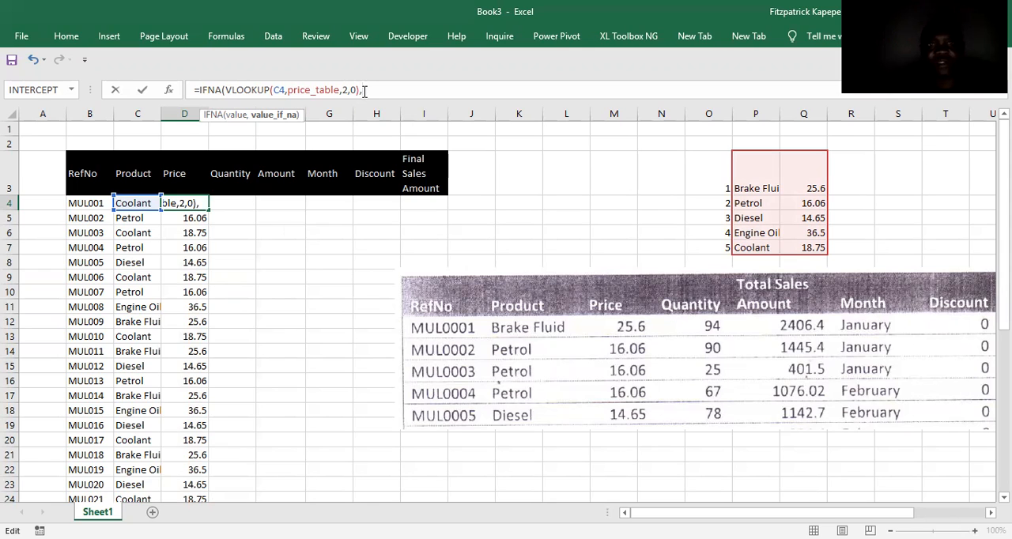
pyautogui.write('"Select Grade')
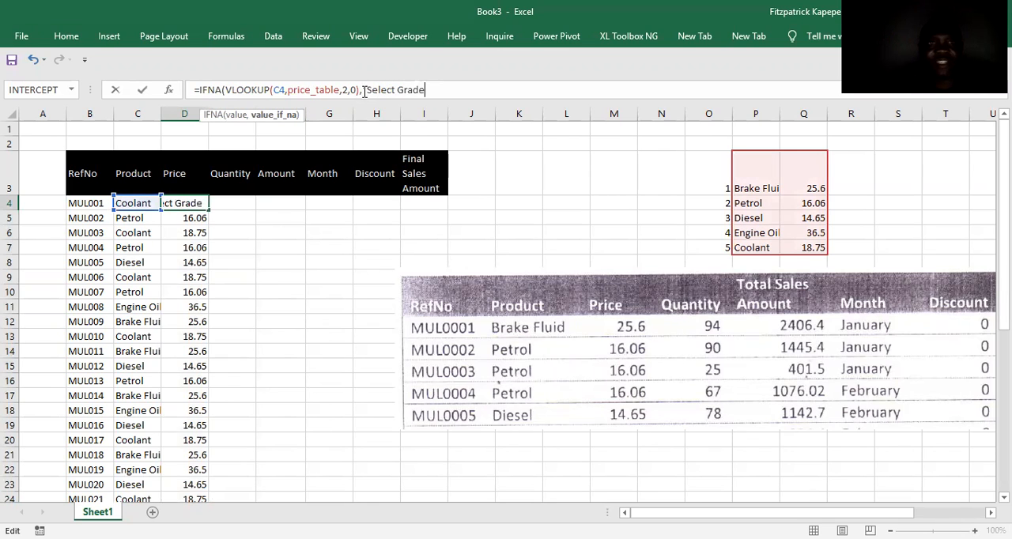
pyautogui.write('")')
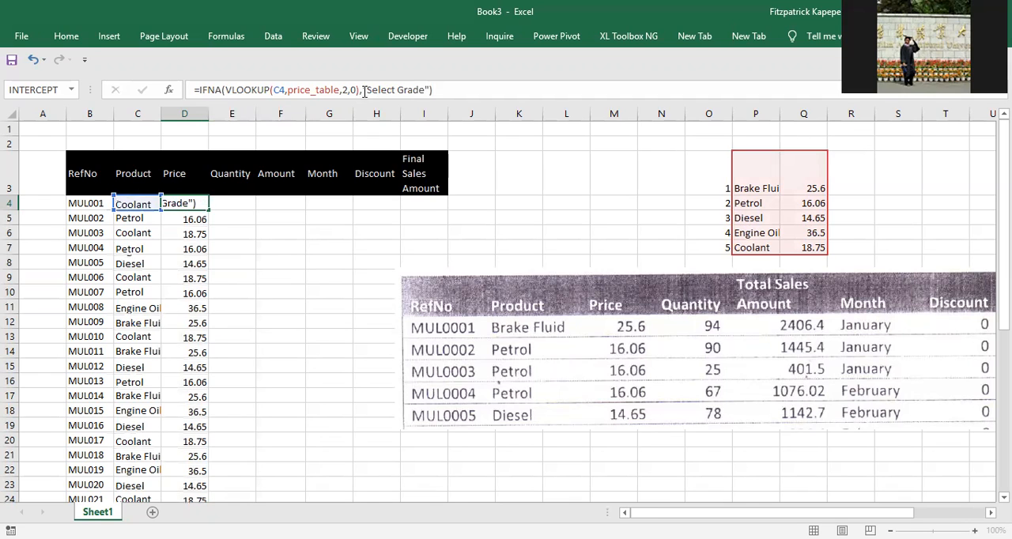
pyautogui.press('Return')
pyautogui.click(190, 203)
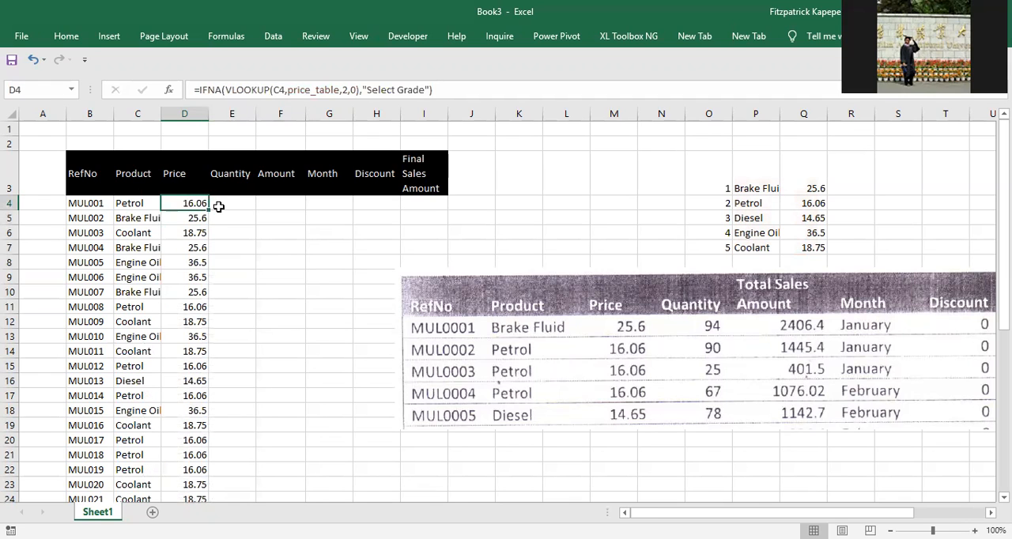
pyautogui.doubleClick(208, 209)
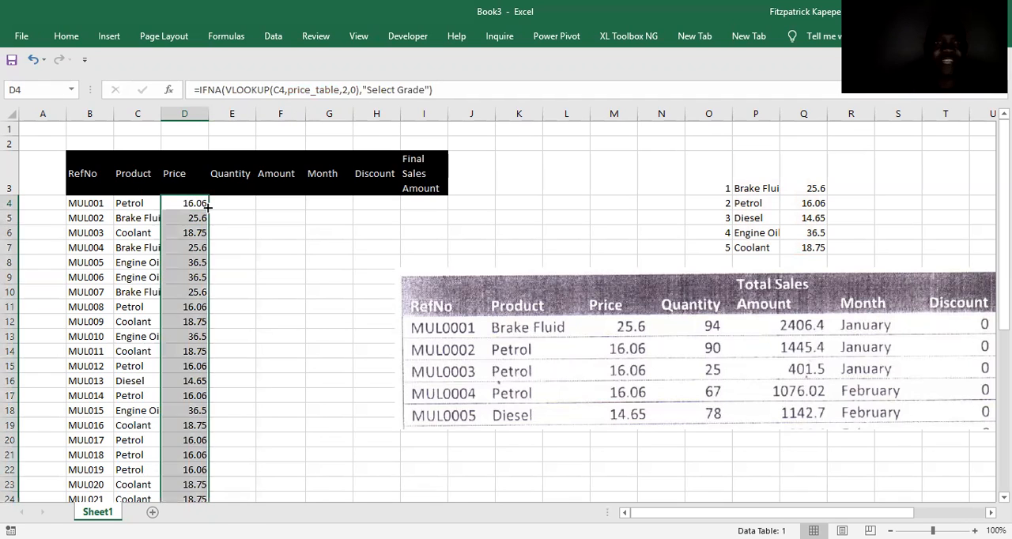
# Clear the product in C4 to test the price formula's fallback, and undo the deletion.
pyautogui.click(141, 203)
pyautogui.press('Delete')
pyautogui.click(252, 218)
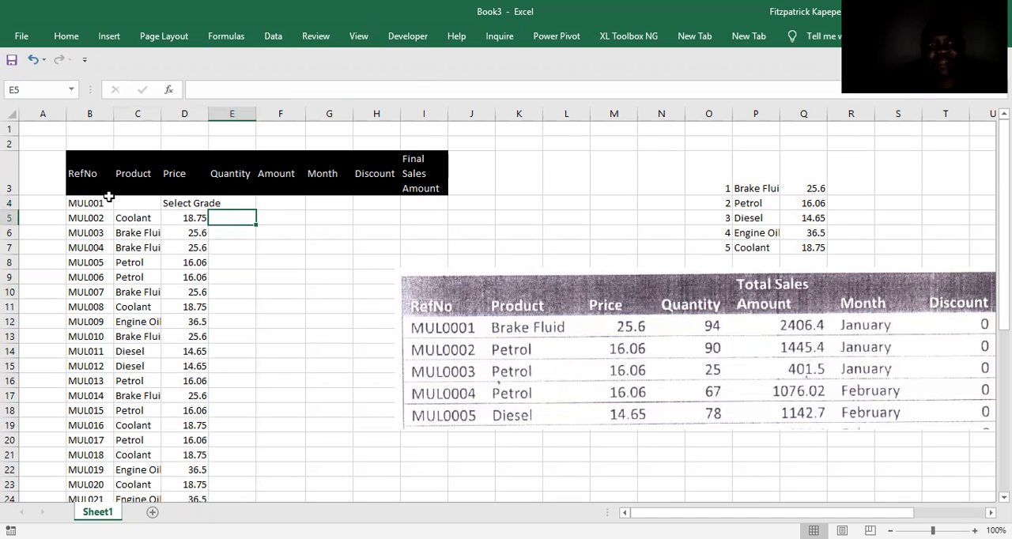
pyautogui.hotkey('ctrl', 'z')
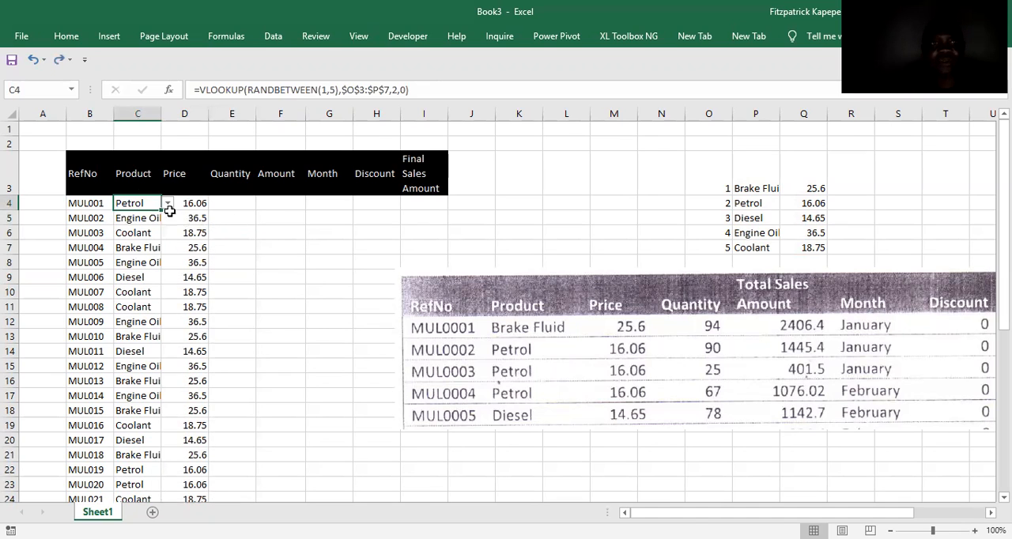
pyautogui.click(231, 204)
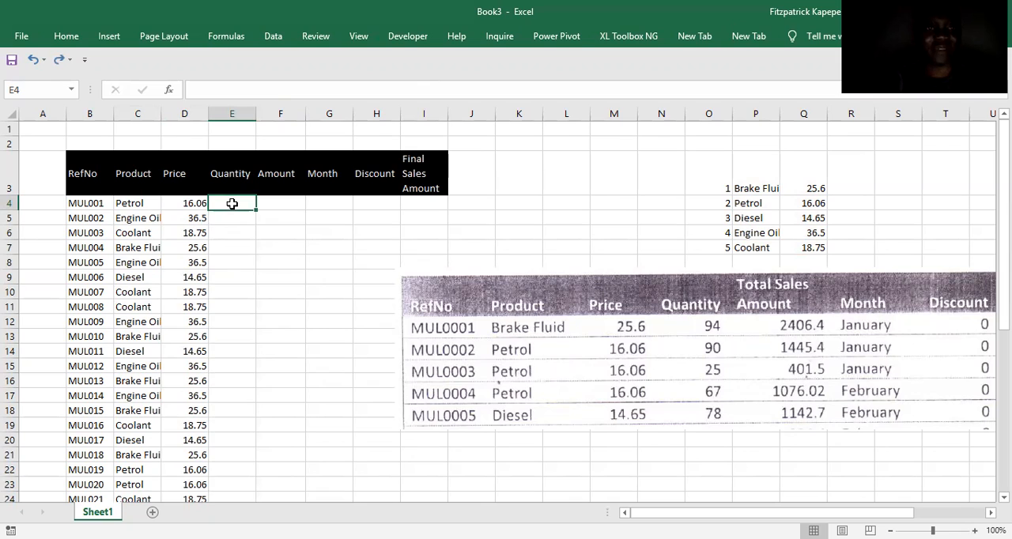
pyautogui.click(237, 224)
pyautogui.press('Up')
pyautogui.press('Up')
pyautogui.press('Down')
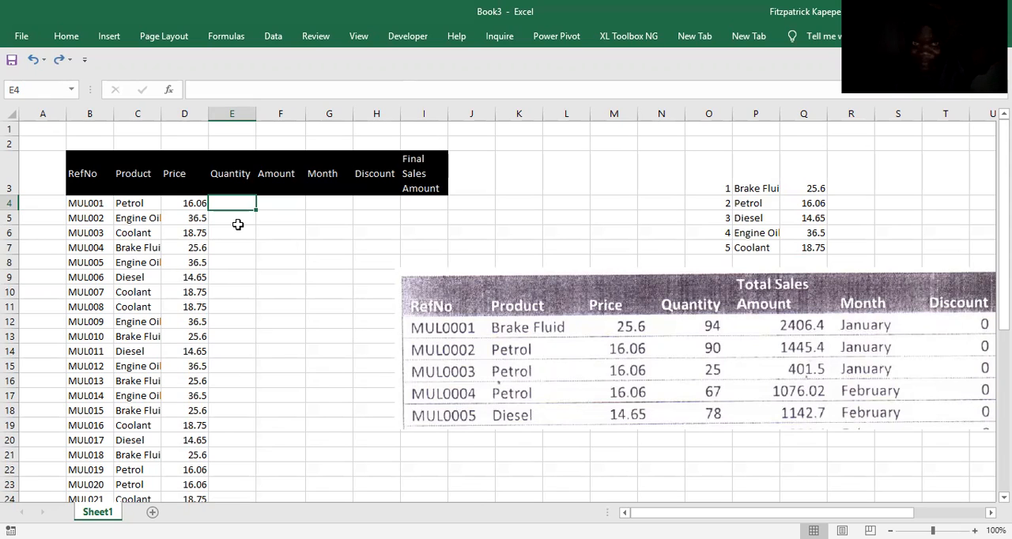
pyautogui.write('=')
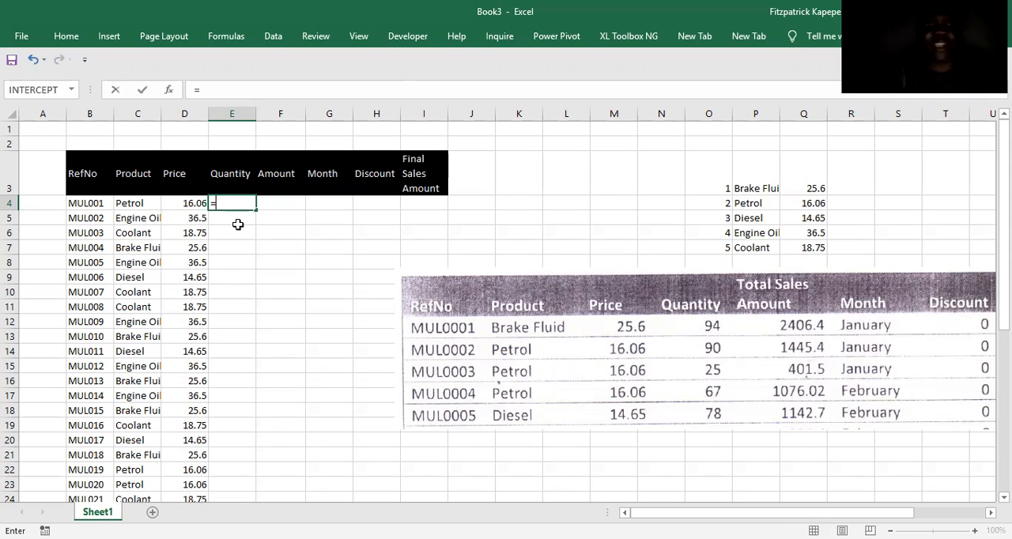
pyautogui.write('i')
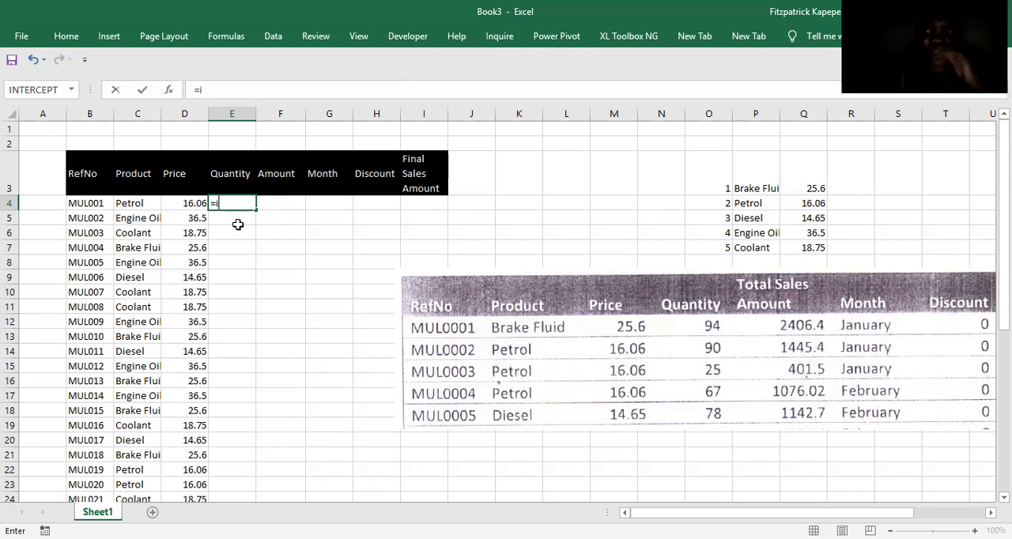
pyautogui.write('f')
pyautogui.press('Tab')
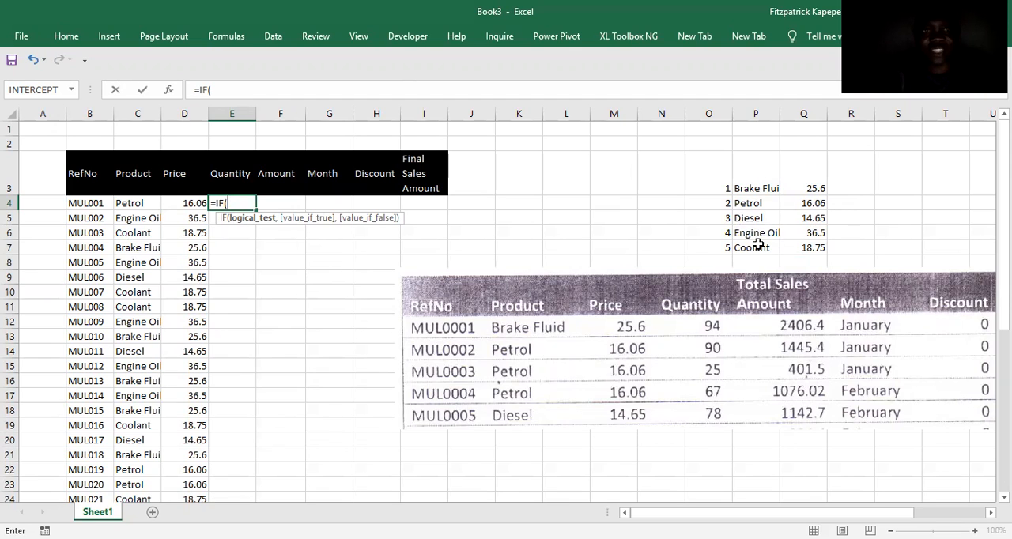
pyautogui.press('Escape')
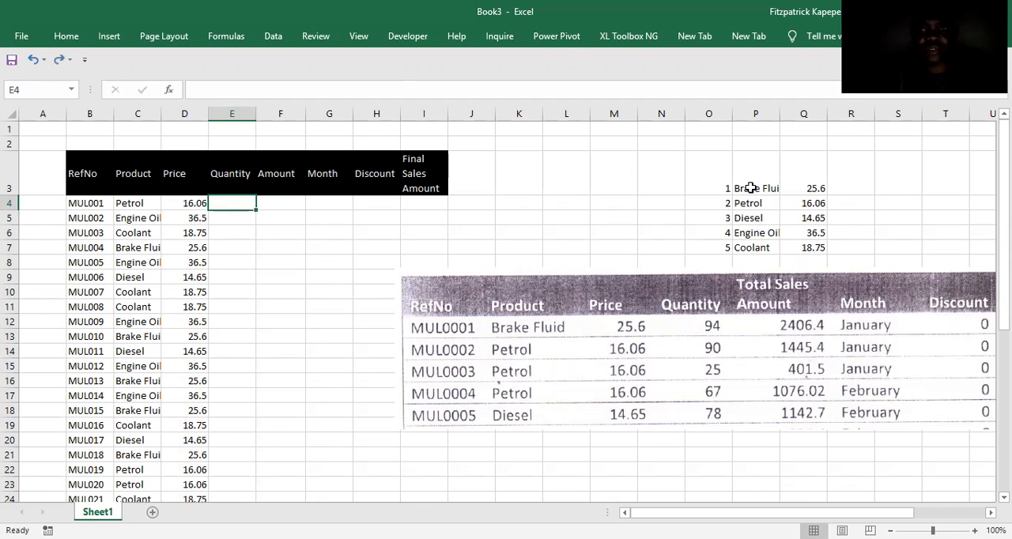
# Define the workbook name Brake_Fluid for product cell P3.
pyautogui.click(750, 188)
pyautogui.press('alt')
pyautogui.press('m')
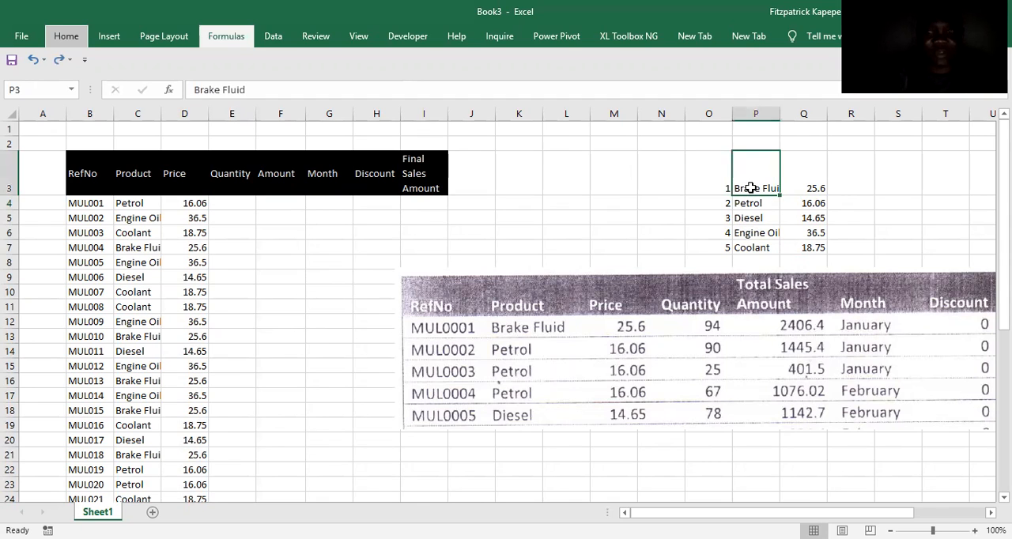
pyautogui.press('m')
pyautogui.press('d')
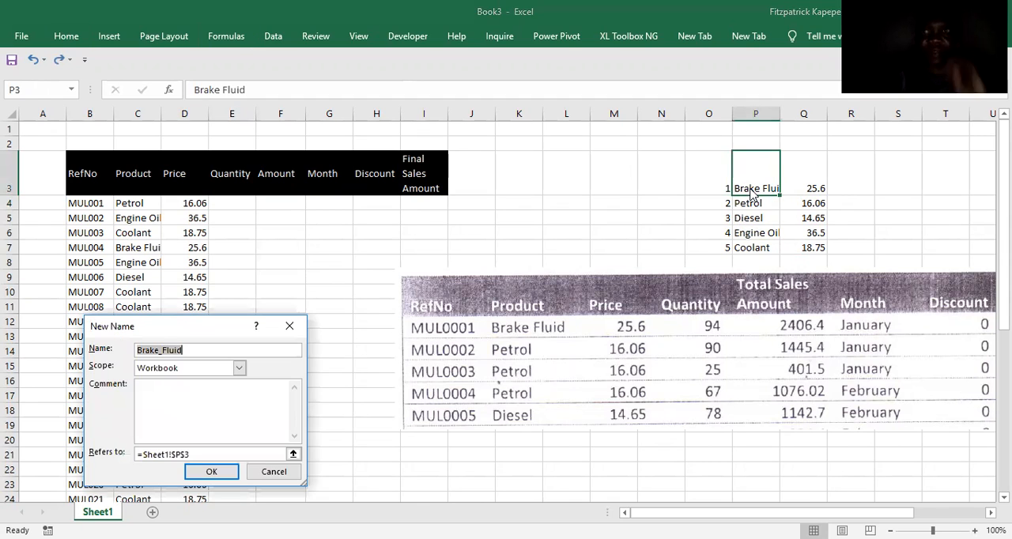
pyautogui.press('Return')
# Define the workbook name Petrol for product cell P4.
pyautogui.press('Down')
pyautogui.press('alt')
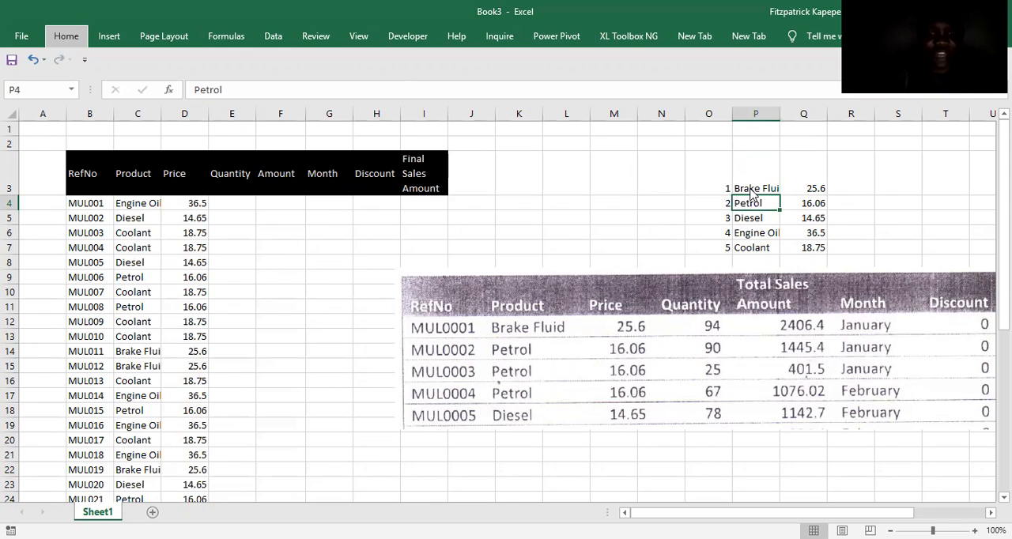
pyautogui.press('m')
pyautogui.press('d')
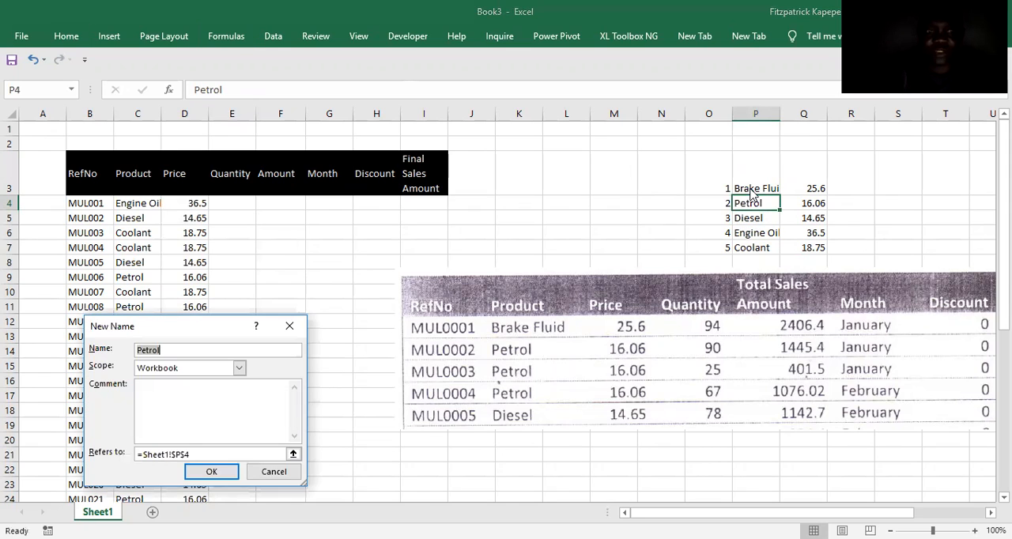
pyautogui.press('Return')
# Define a name for the Diesel product cell P5, accepting the suggested name.
pyautogui.press('Down')
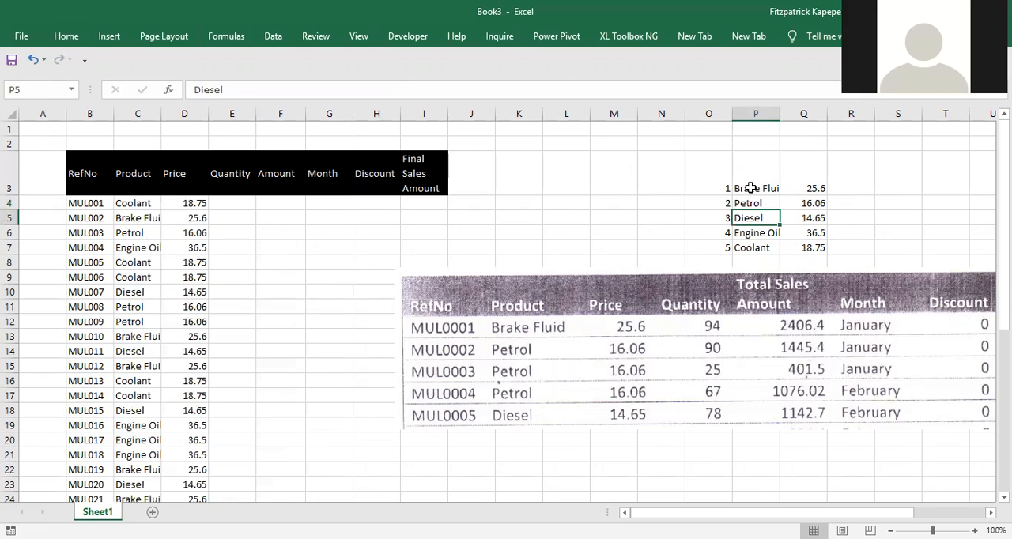
pyautogui.press('alt')
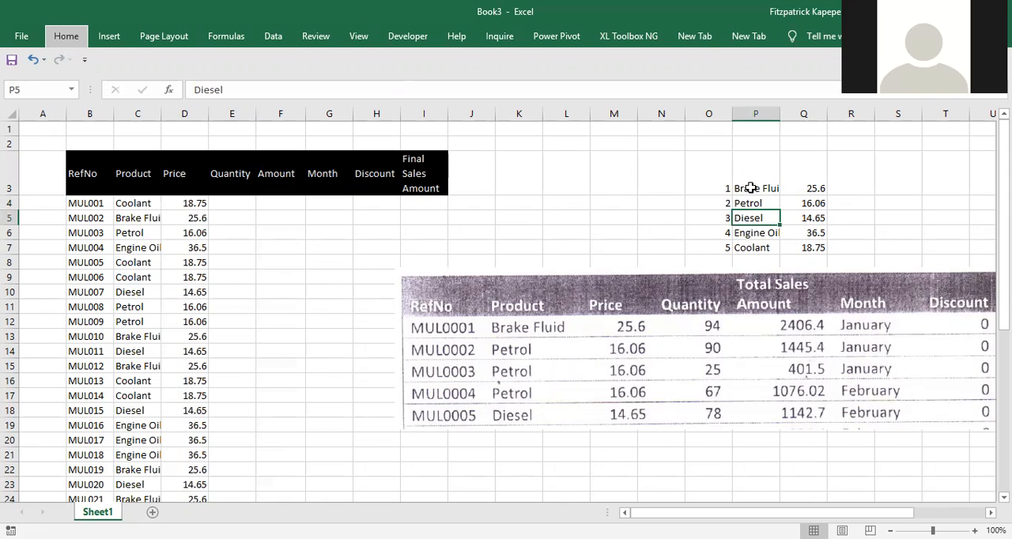
pyautogui.press('m')
pyautogui.press('m')
pyautogui.press('d')
pyautogui.press('Return')
# Define the workbook name Engine_Oil for product cell P6.
pyautogui.press('Down')
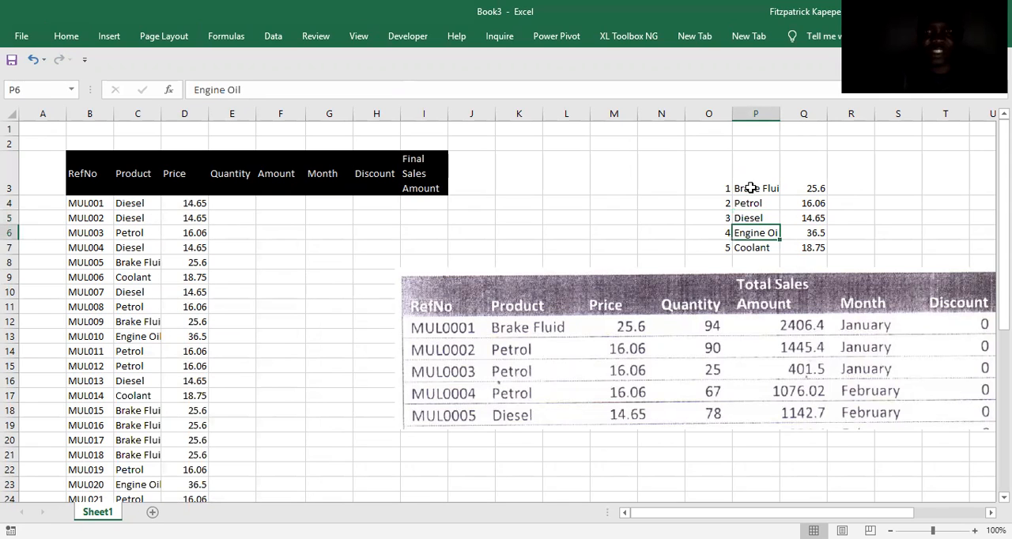
pyautogui.press('alt')
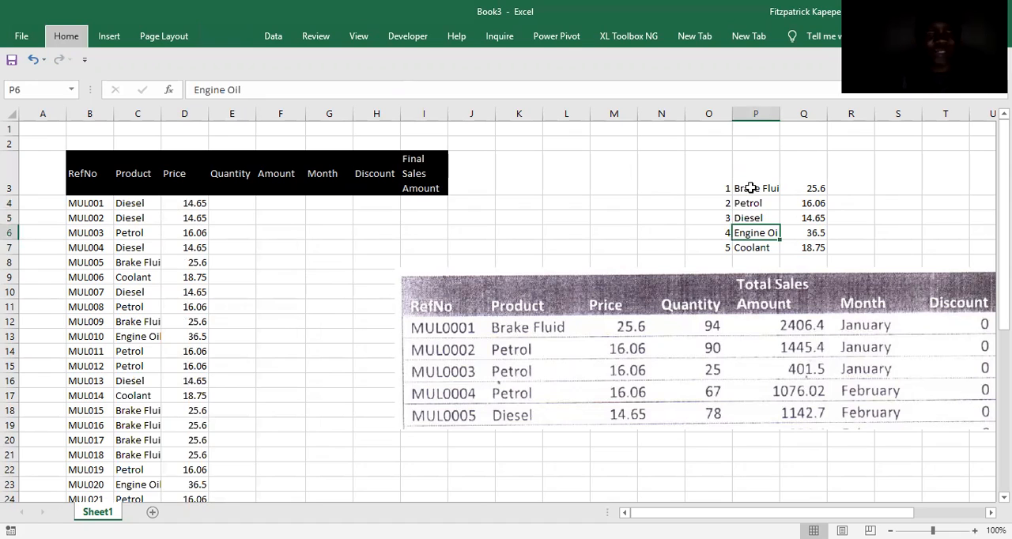
pyautogui.press('m')
pyautogui.press('m')
pyautogui.press('d')
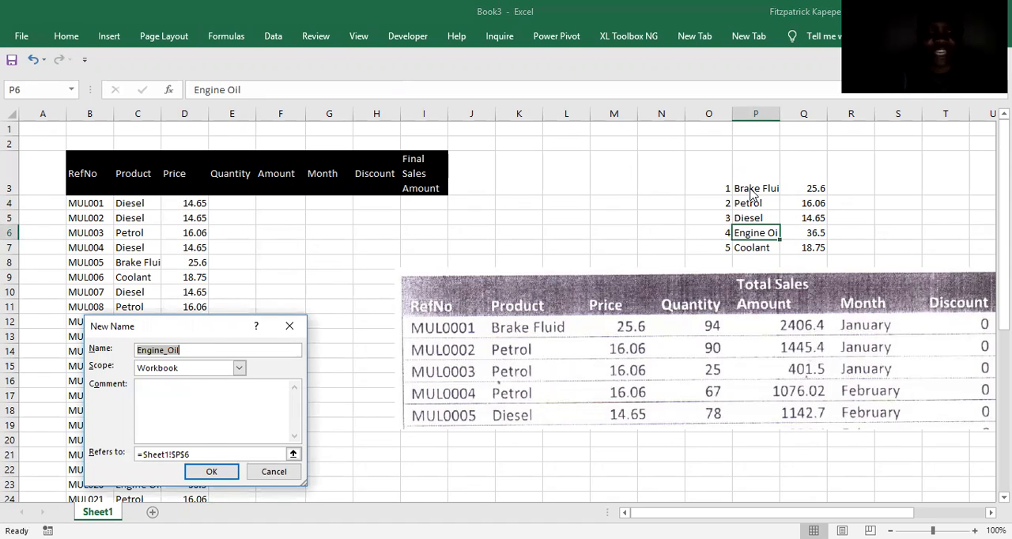
pyautogui.press('Return')
# Define the workbook name Coolant for product cell P7.
pyautogui.press('Down')
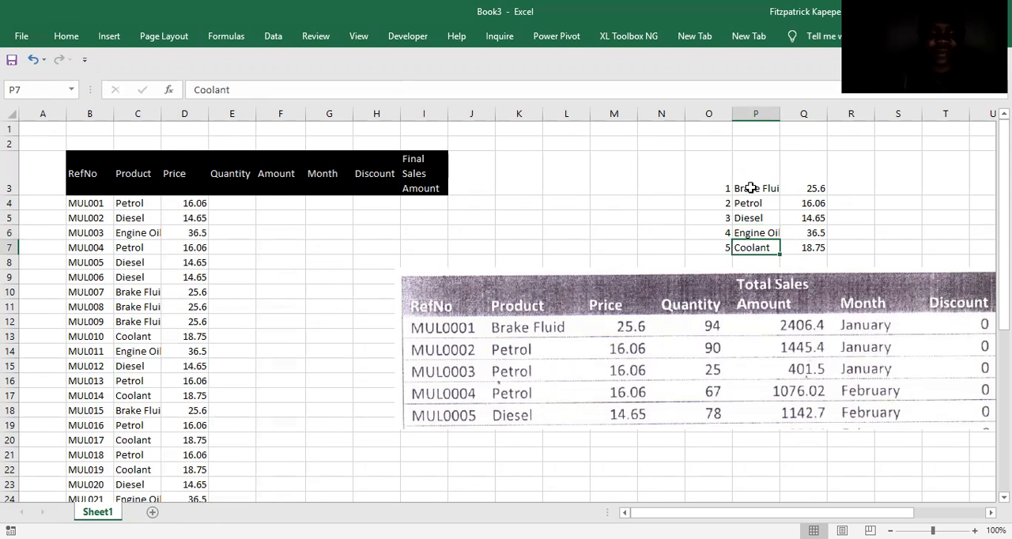
pyautogui.press('alt')
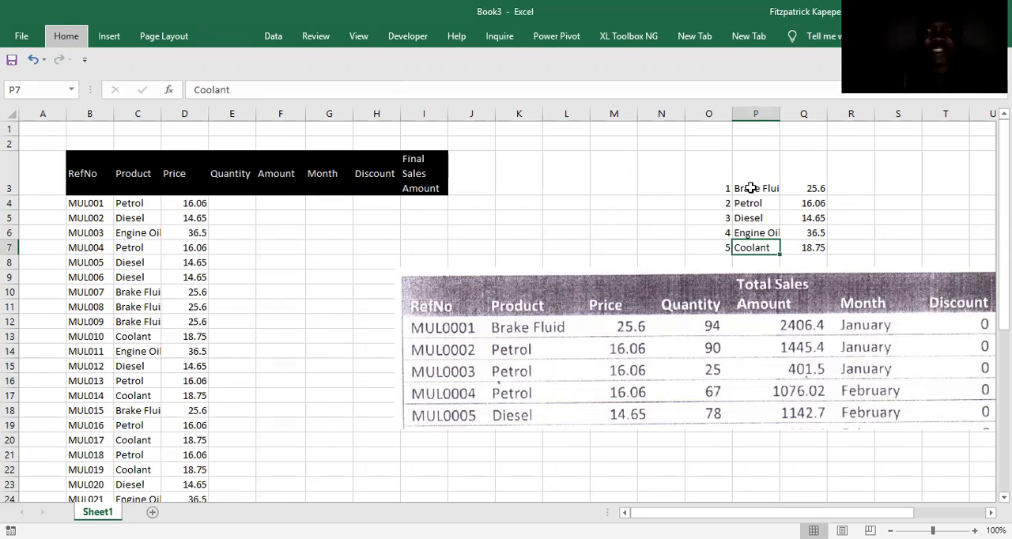
pyautogui.press('m')
pyautogui.press('m')
pyautogui.press('d')
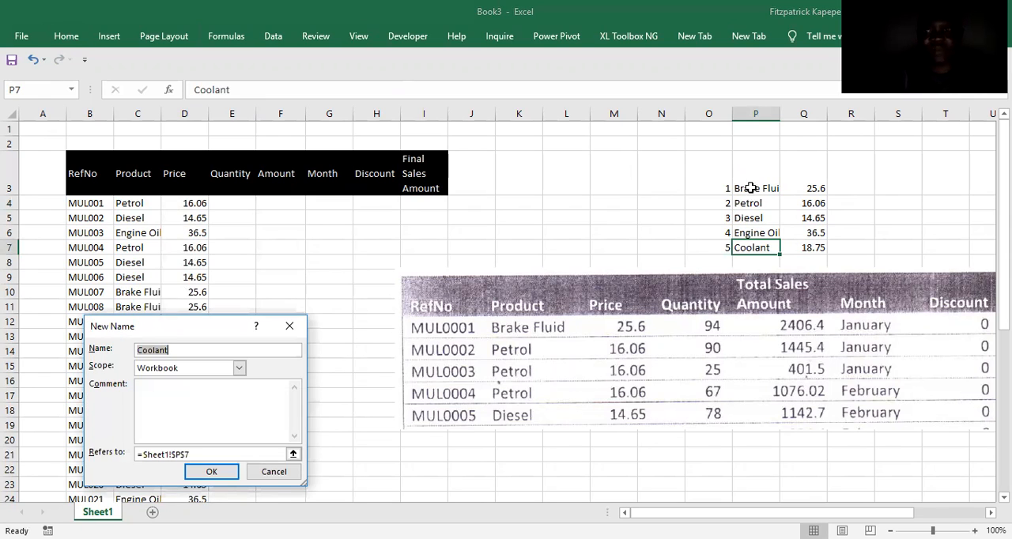
pyautogui.press('Return')
# Define the workbook name bf for the Brake Fluid price in Q3.
pyautogui.click(811, 190)
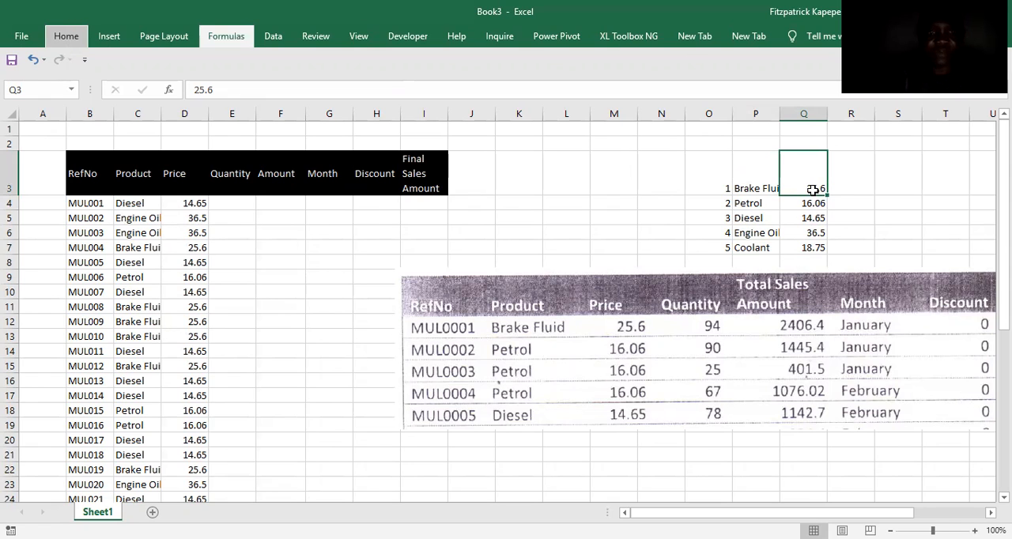
pyautogui.press('m')
pyautogui.press('d')
pyautogui.write('bf')
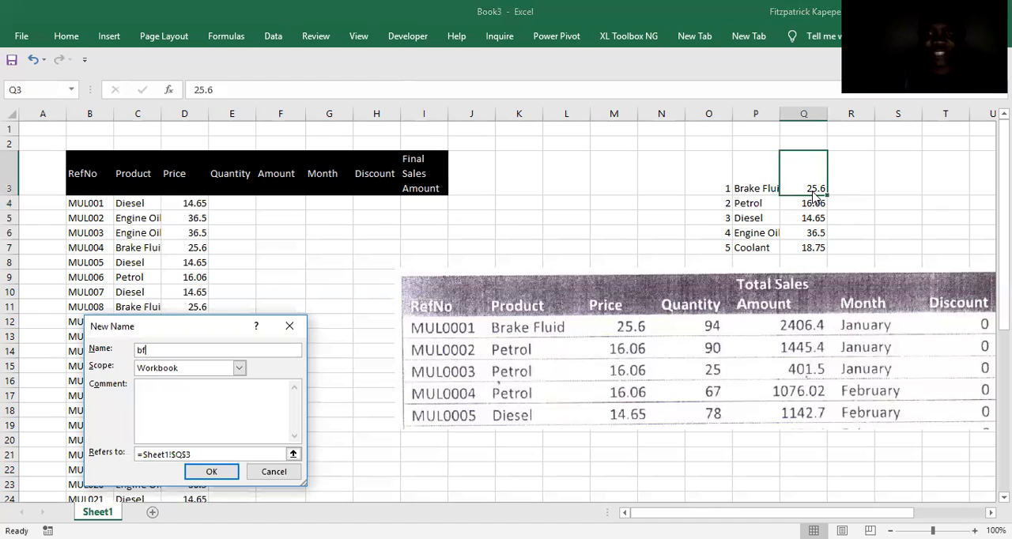
pyautogui.press('Return')
pyautogui.press('Return')
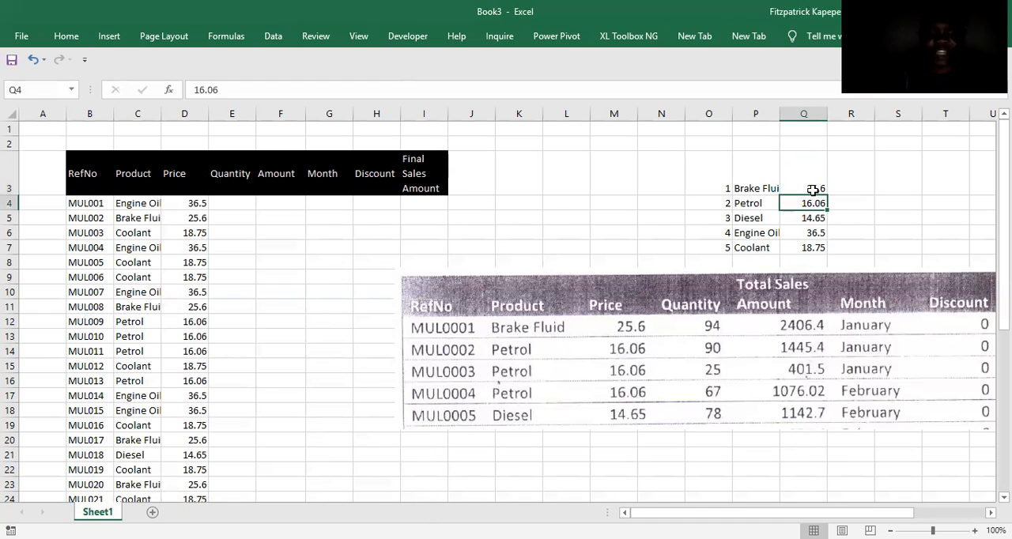
# Define the workbook name pt for the Petrol price in Q4.
pyautogui.press('alt')
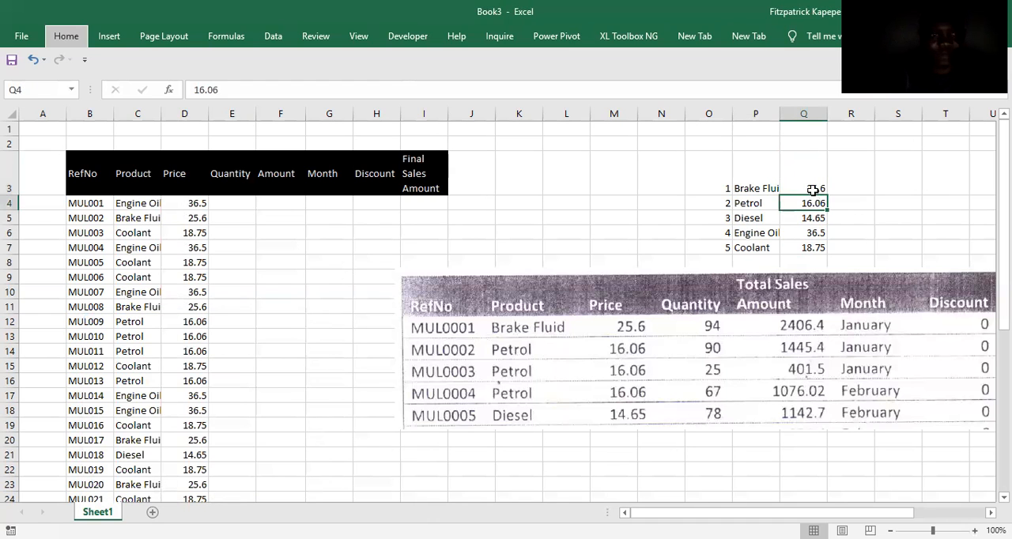
pyautogui.press('m')
pyautogui.press('m')
pyautogui.write('d')
pyautogui.write('p')
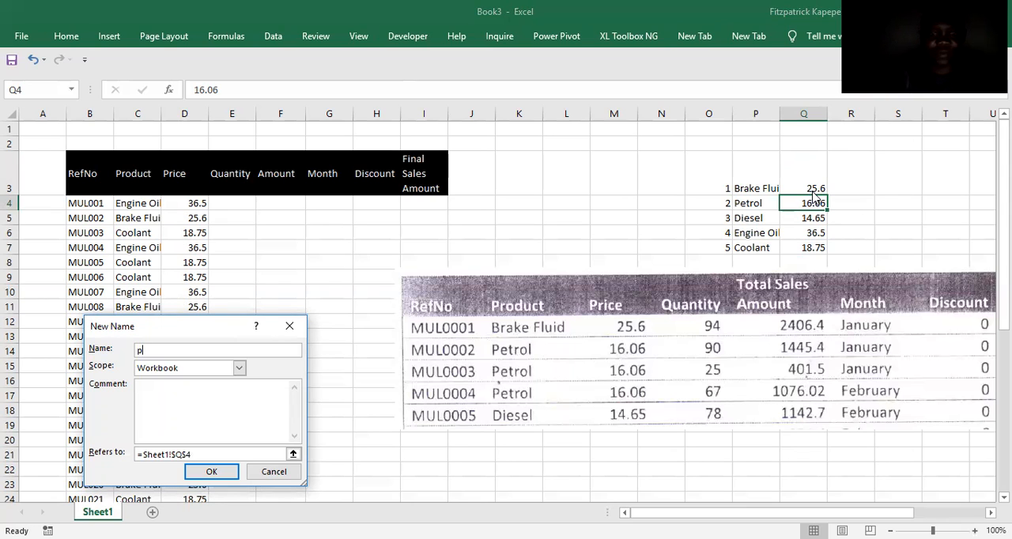
pyautogui.write('t')
pyautogui.press('Return')
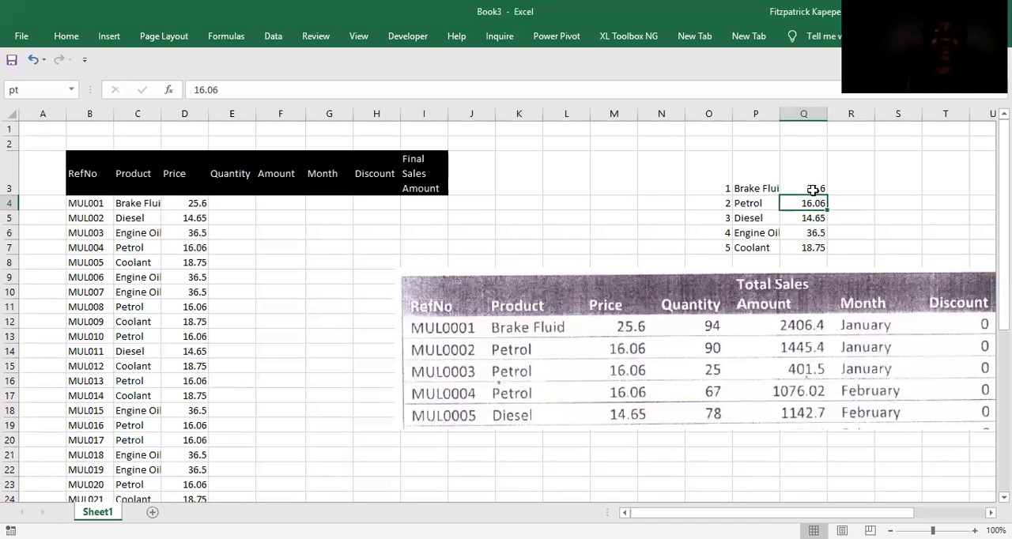
# Define the workbook name ds for the Diesel price in Q5.
pyautogui.press('Down')
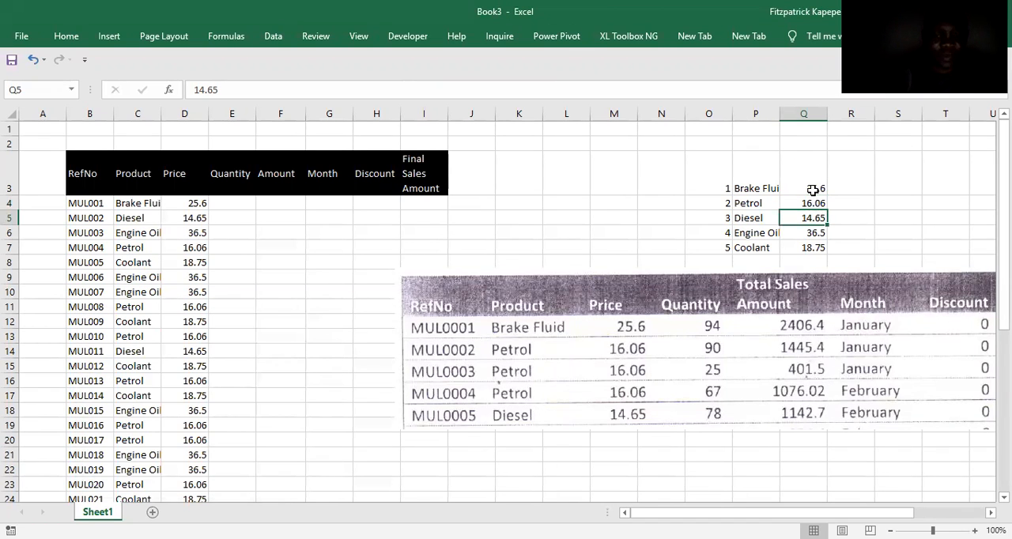
pyautogui.press('alt')
pyautogui.press('m')
pyautogui.press('m')
pyautogui.write('d')
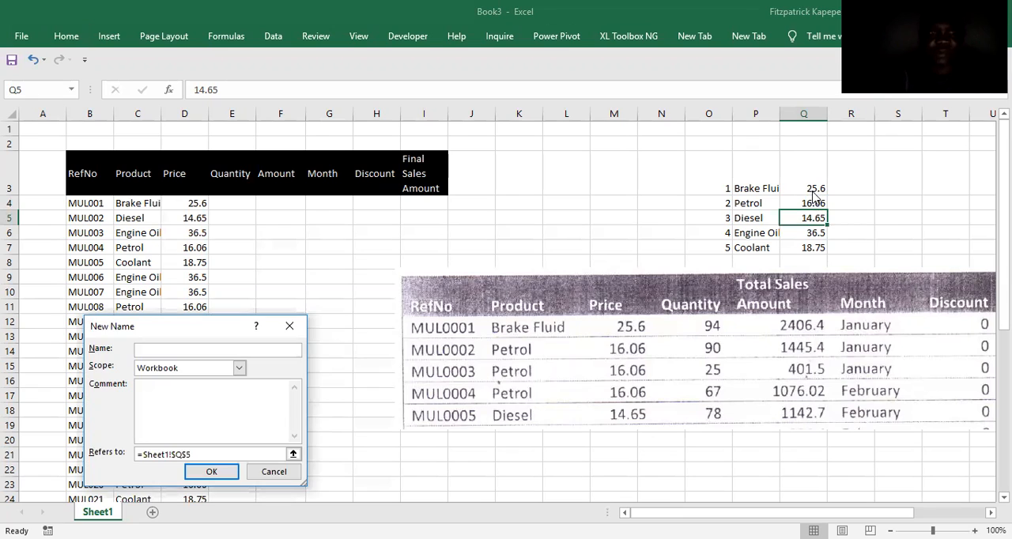
pyautogui.write('ds')
pyautogui.press('Return')
# Define the workbook name eo for the Engine Oil price in Q6.
pyautogui.press('Down')
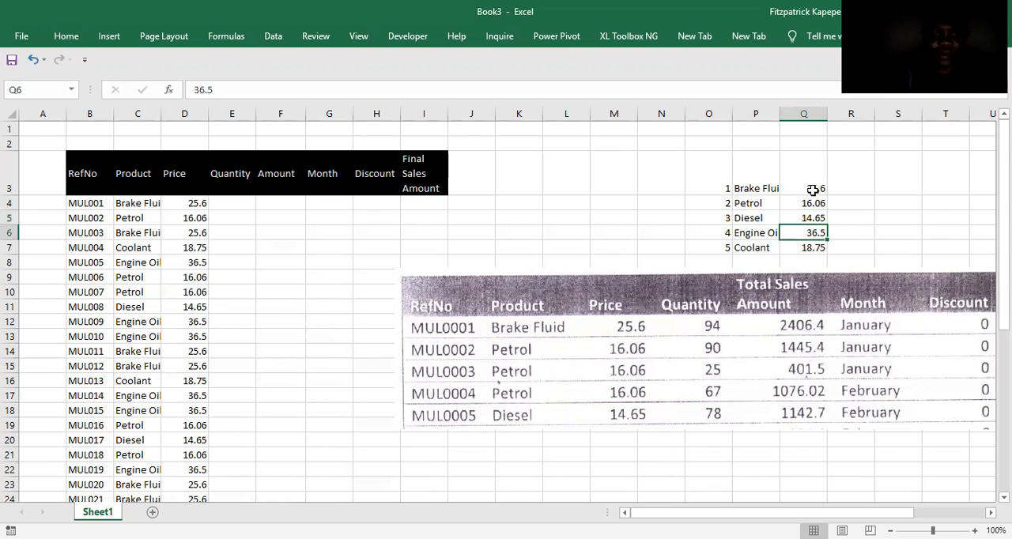
pyautogui.hotkey('alt', 'm')
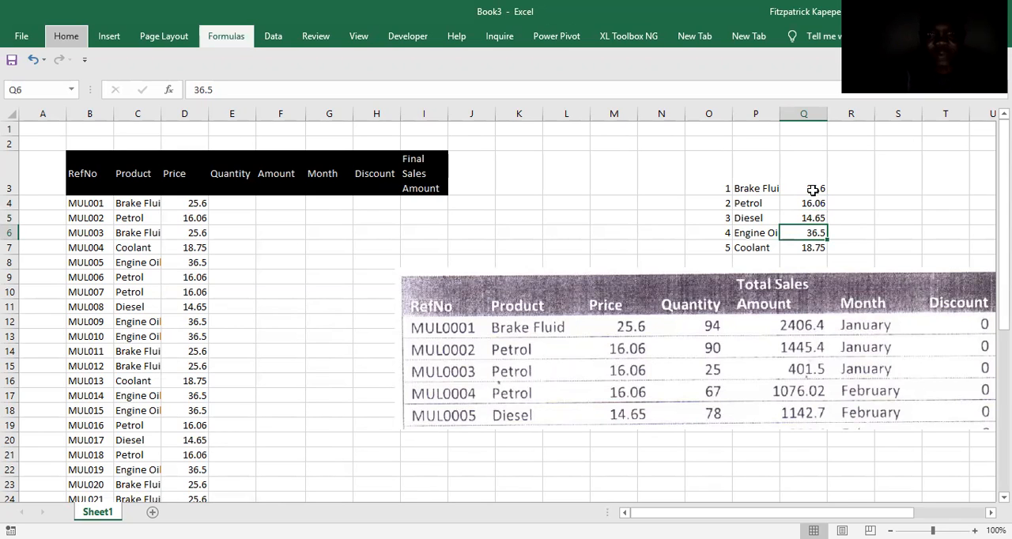
pyautogui.press('m')
pyautogui.press('d')
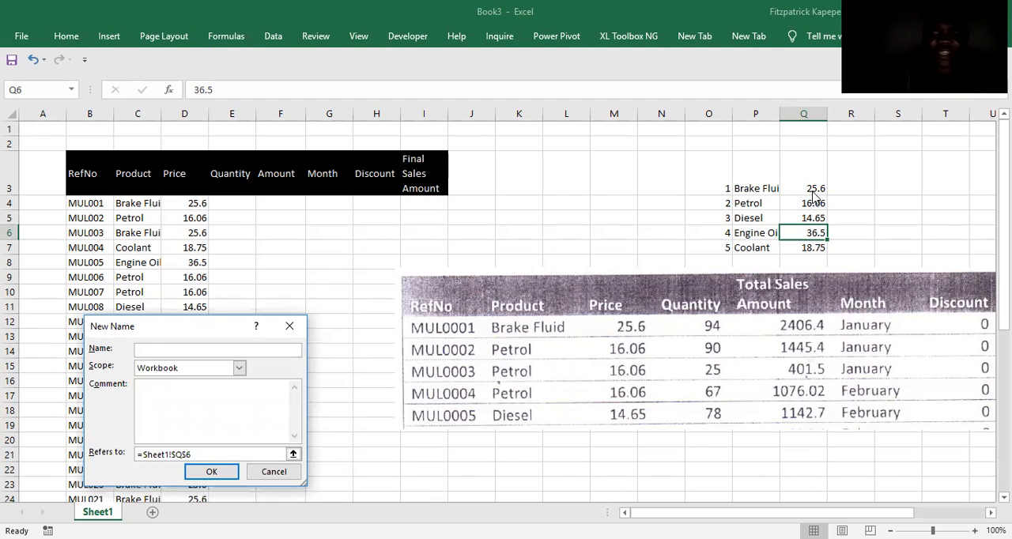
pyautogui.write('eo')
pyautogui.press('Return')
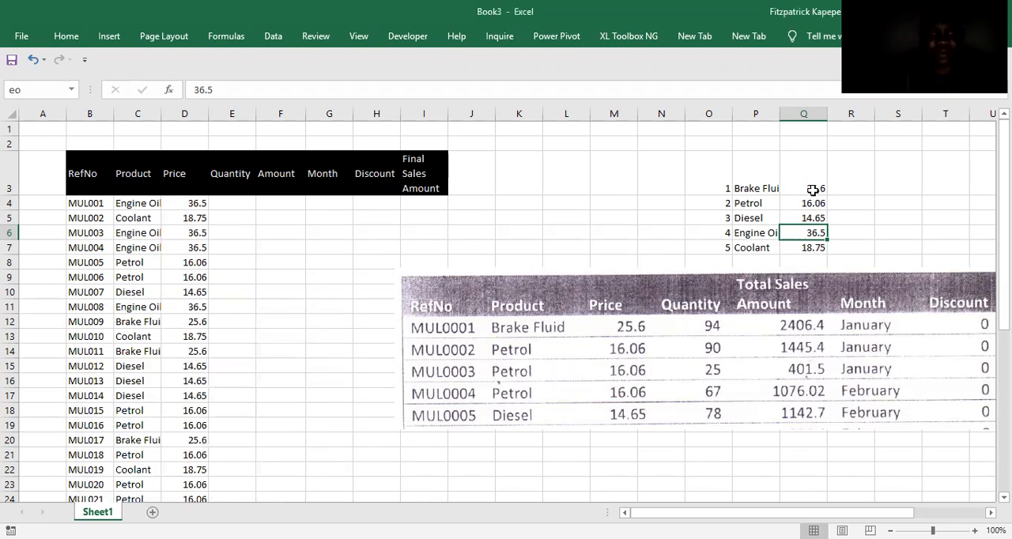
# Define the workbook name co for the Coolant price in Q7.
pyautogui.press('Down')
pyautogui.press('alt')
pyautogui.press('m')
pyautogui.write('md')
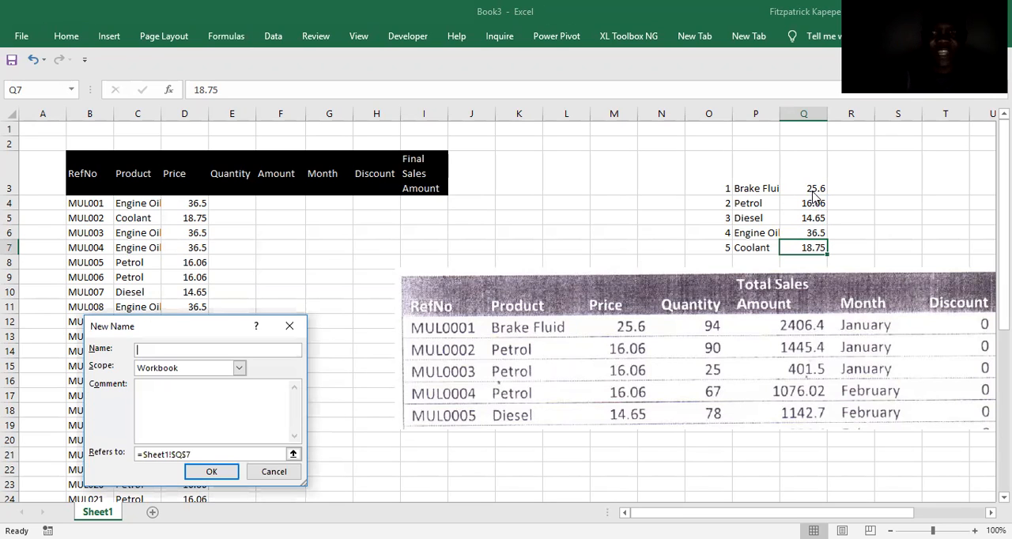
pyautogui.write('co')
pyautogui.press('Return')
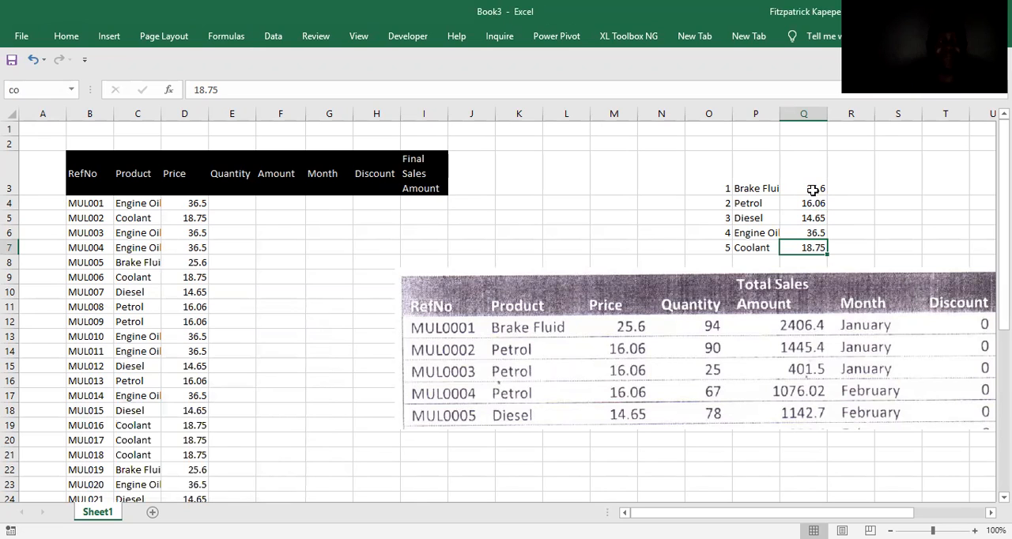
# Start an IF formula in Quantity cell E4 that tests C4=Brake_Fluid and returns bf when true.
pyautogui.click(230, 194)
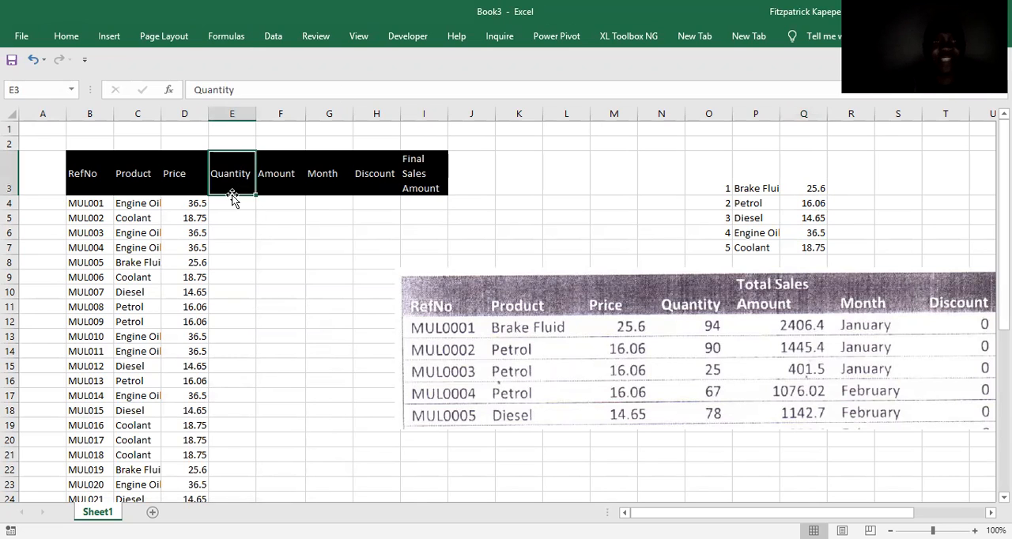
pyautogui.click(219, 202)
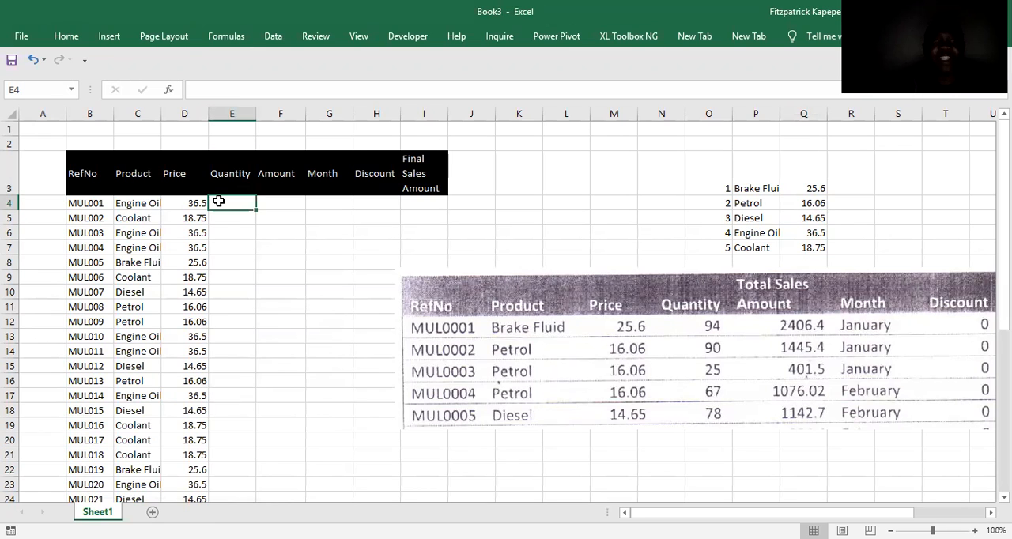
pyautogui.write('=')
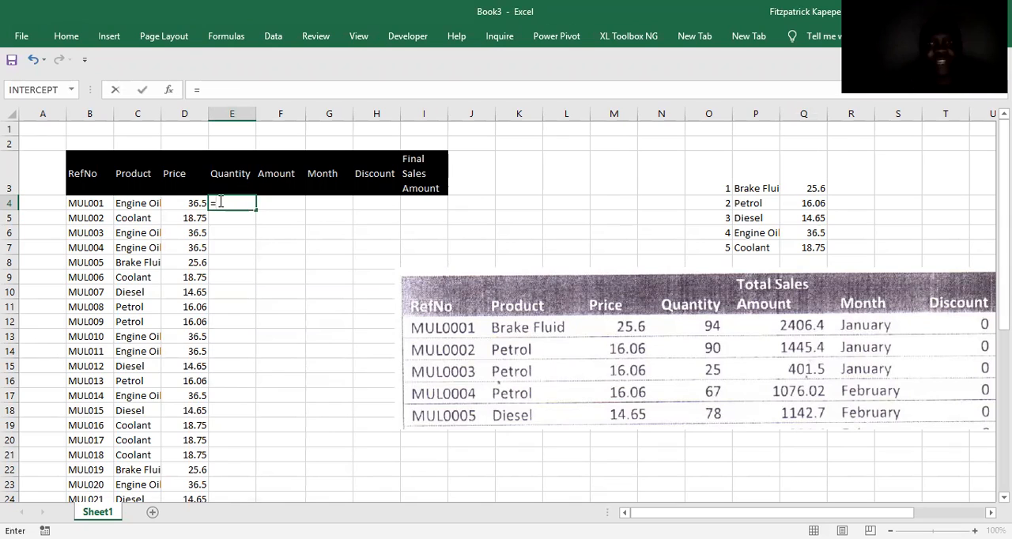
pyautogui.write('IF(')
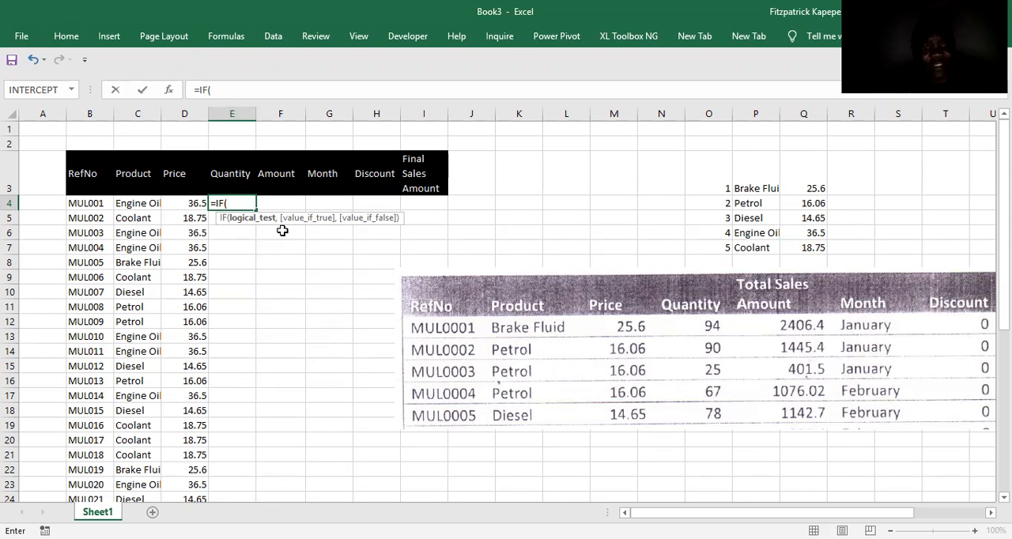
pyautogui.hotkey('ctrl', 'a')
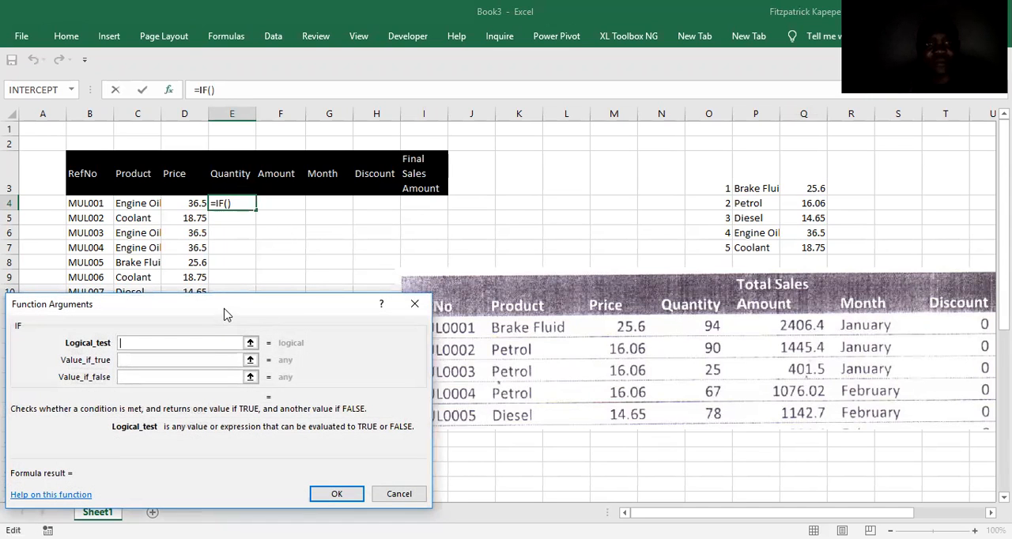
pyautogui.moveTo(229, 314); pyautogui.dragTo(397, 359)
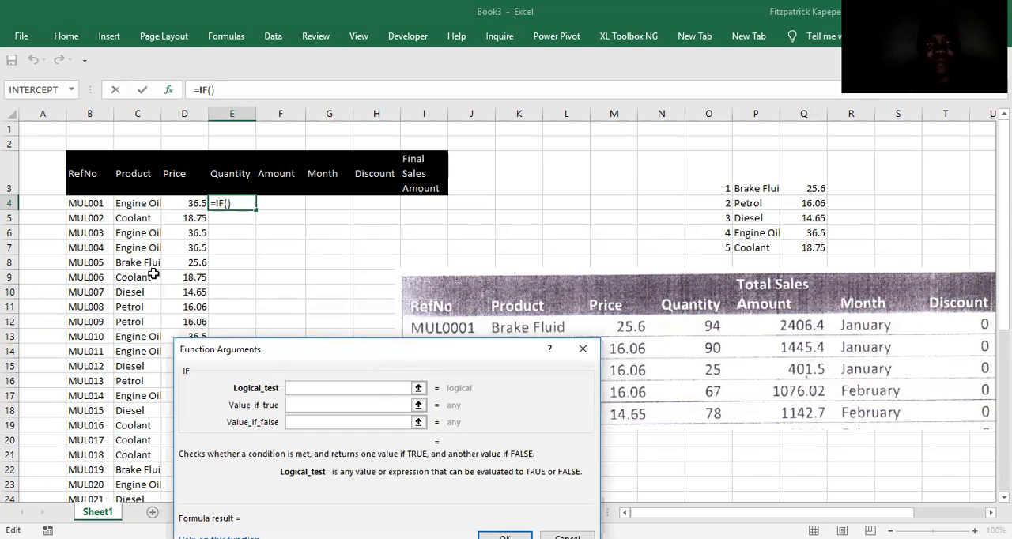
pyautogui.click(140, 204)
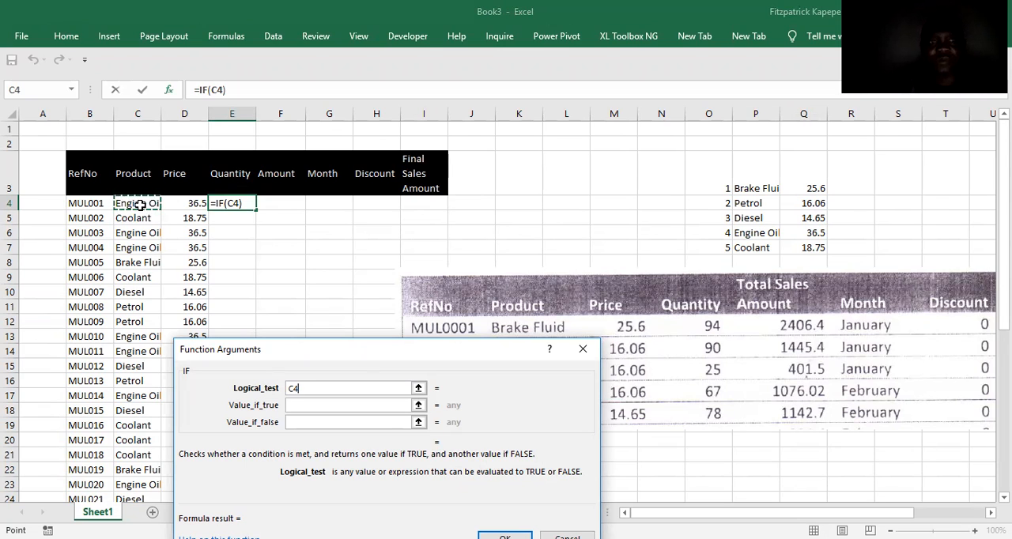
pyautogui.write('=')
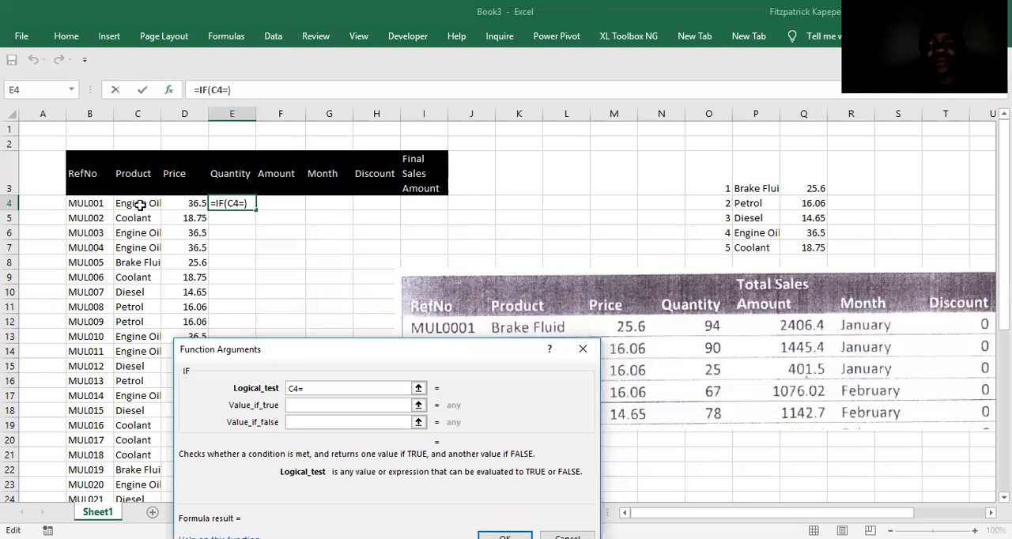
pyautogui.click(757, 190)
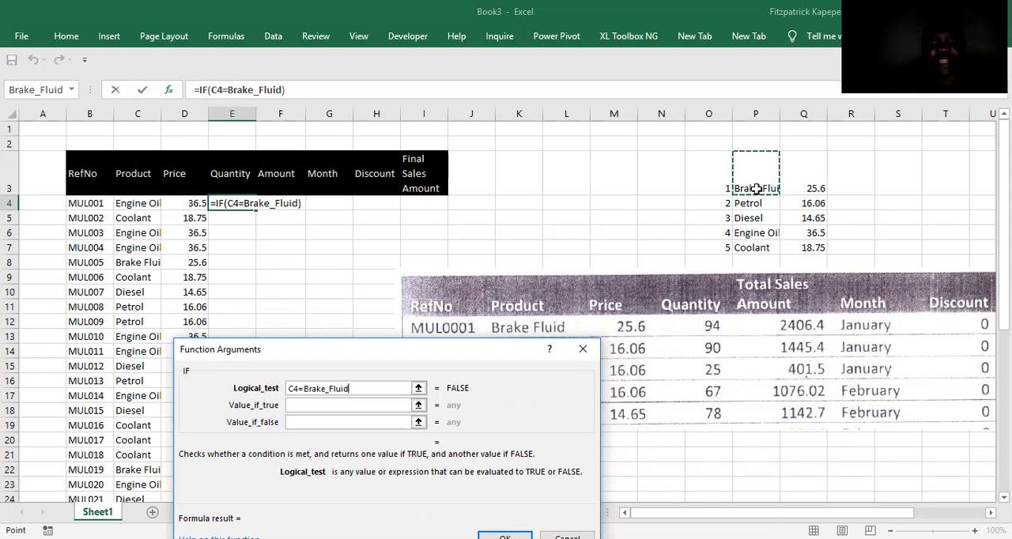
pyautogui.click(322, 403)
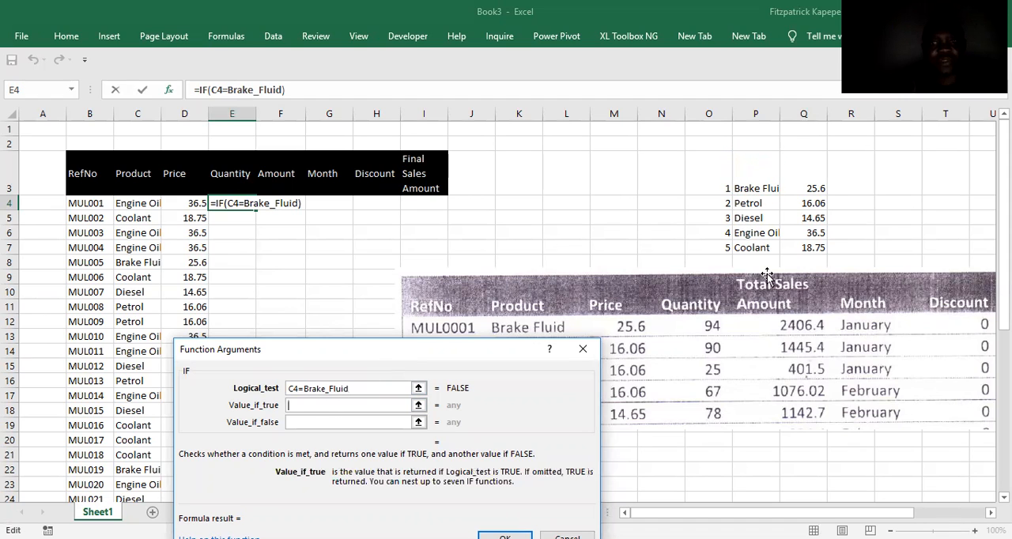
pyautogui.click(802, 188)
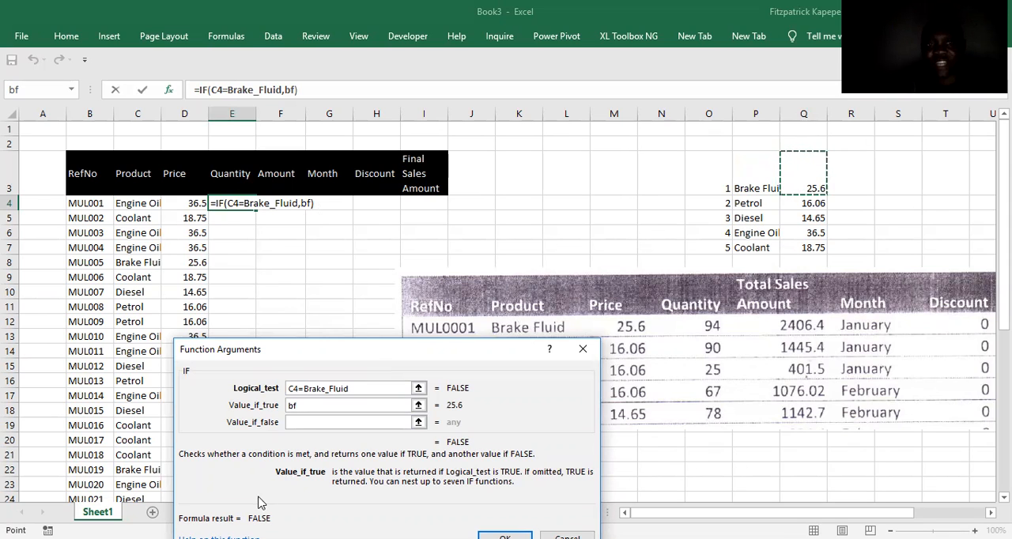
# Nest a second IF as the false value in E4, testing C4=Petrol and returning pt when true.
pyautogui.click(296, 421)
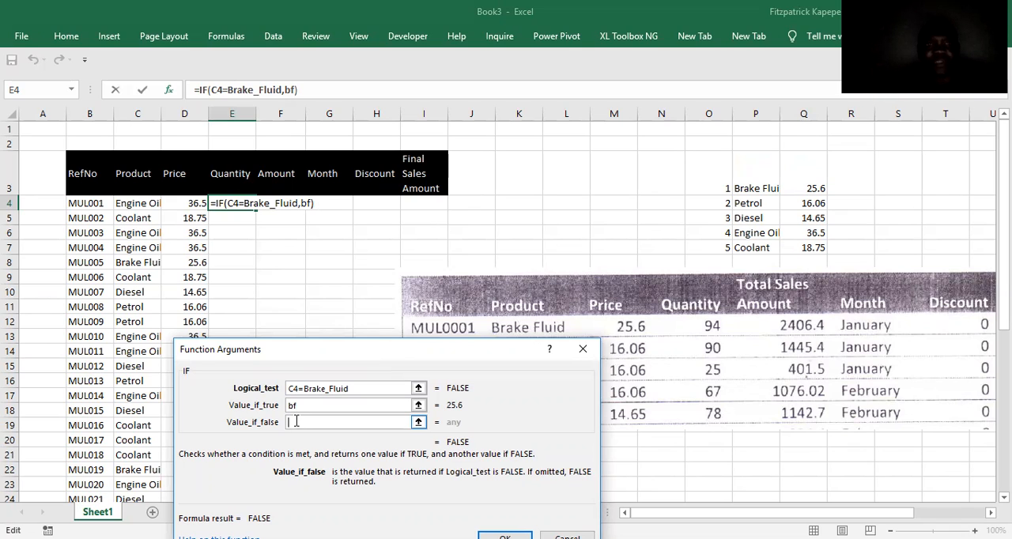
pyautogui.write('i')
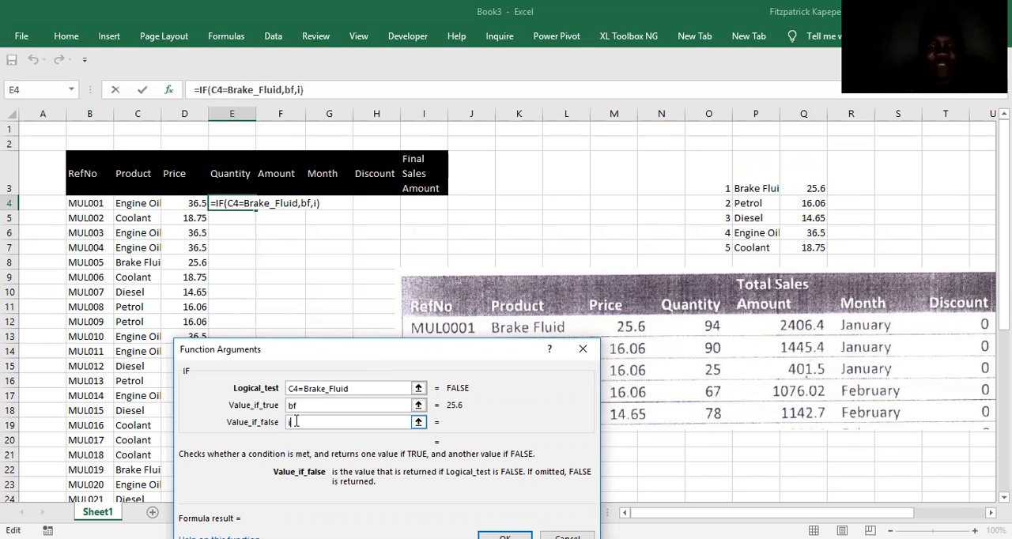
pyautogui.write('f(')
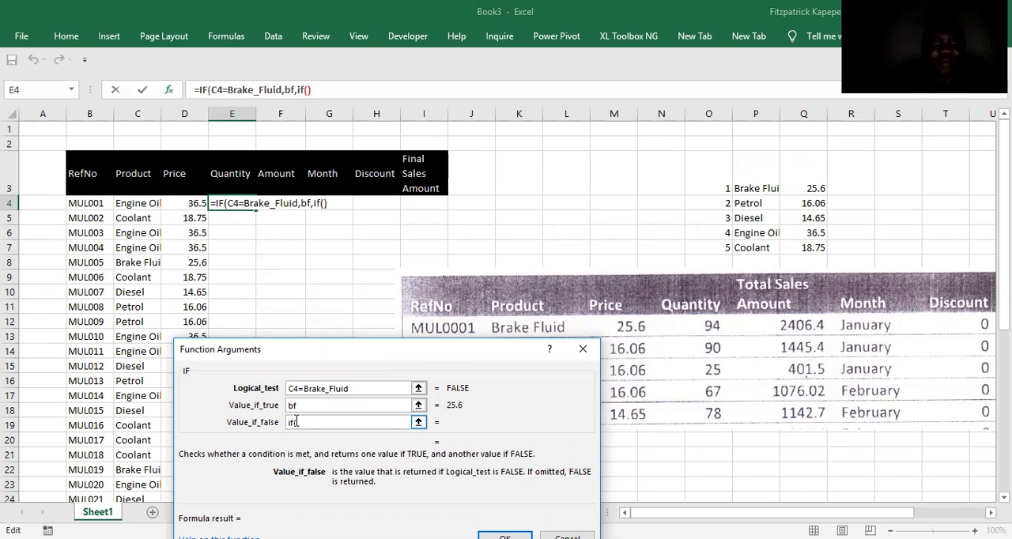
pyautogui.click(307, 90)
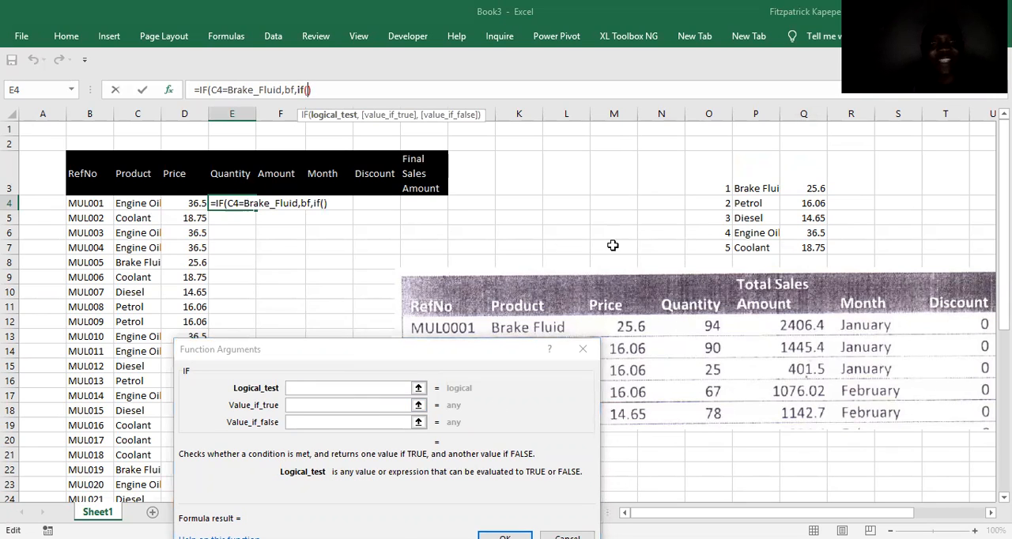
pyautogui.click(140, 203)
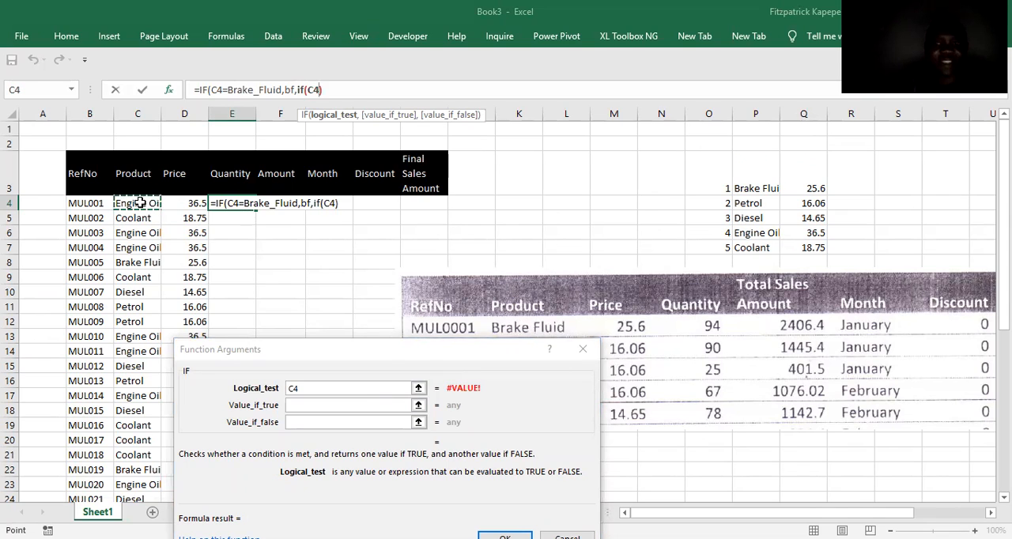
pyautogui.write('=Petrol')
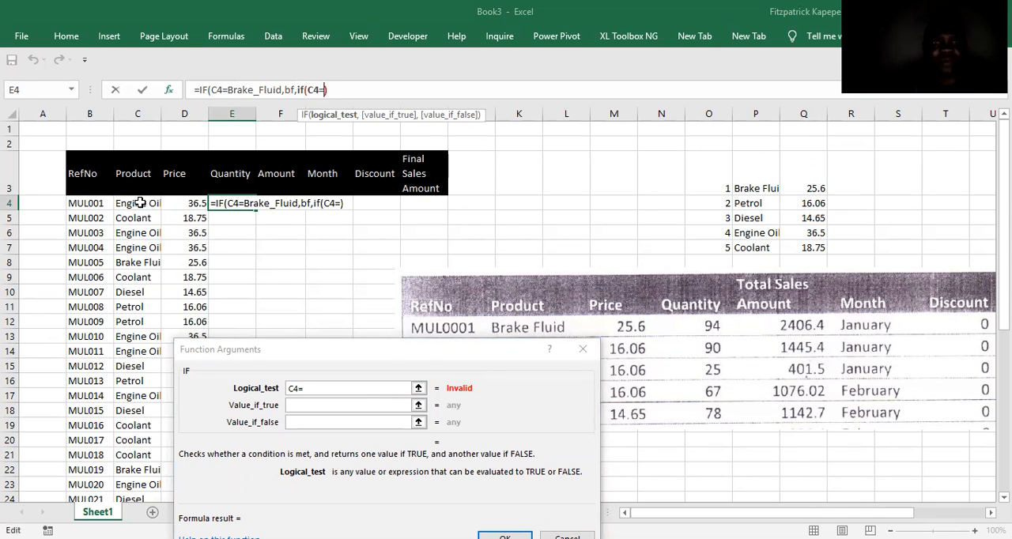
pyautogui.click(756, 203)
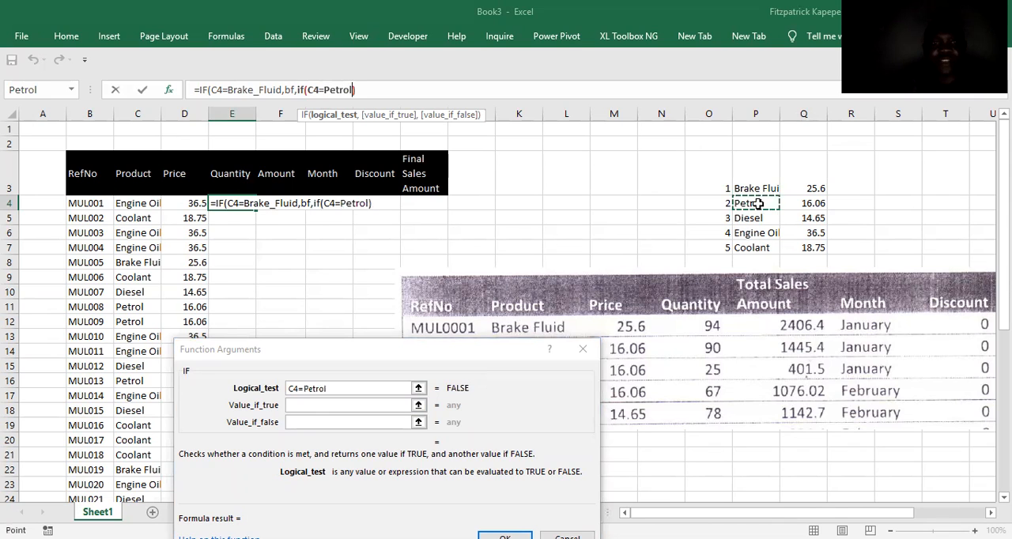
pyautogui.click(307, 405)
pyautogui.click(814, 204)
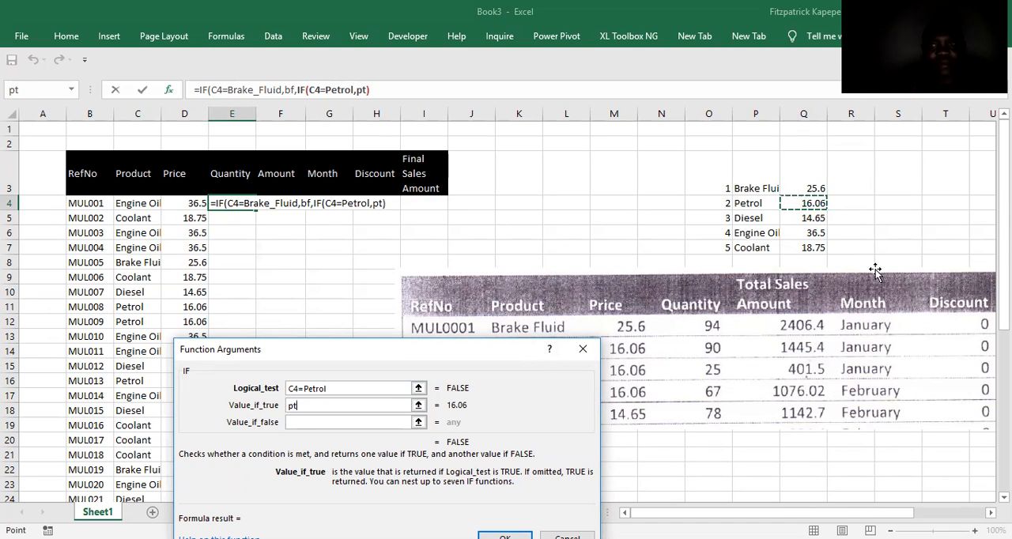
# Nest a third IF as the Petrol test's false value in E4, testing C4=Diesel and returning ds when true.
pyautogui.click(305, 421)
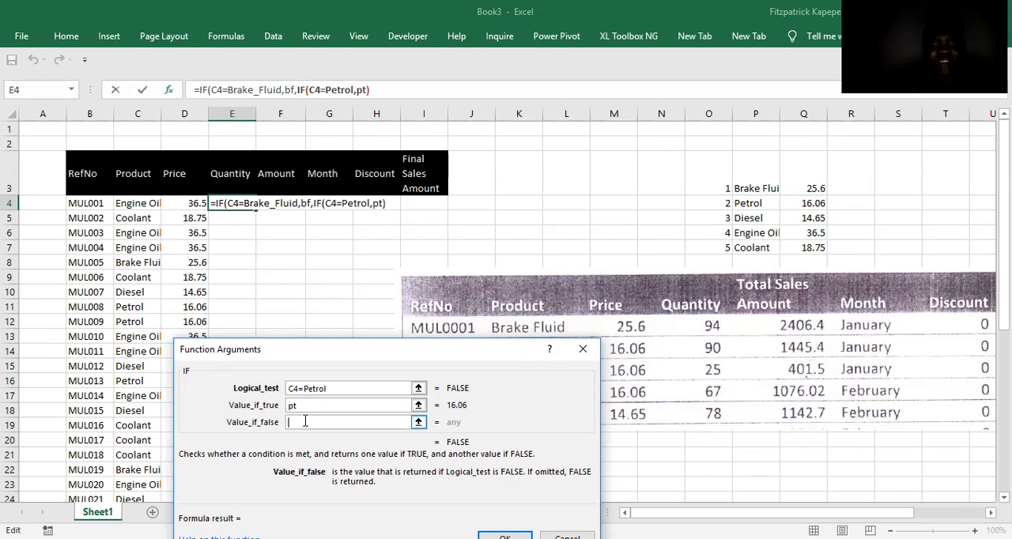
pyautogui.write('if(')
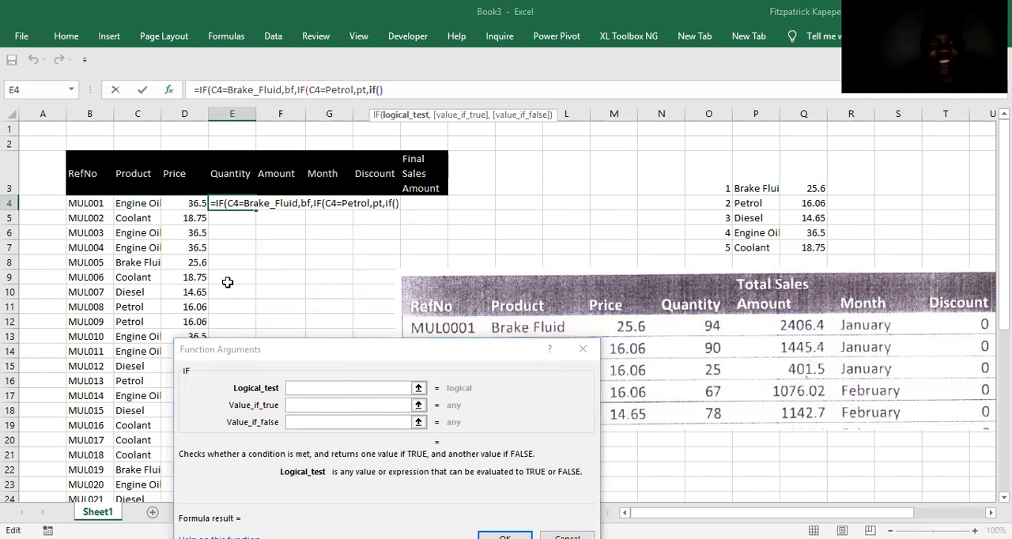
pyautogui.click(140, 204)
pyautogui.write('=')
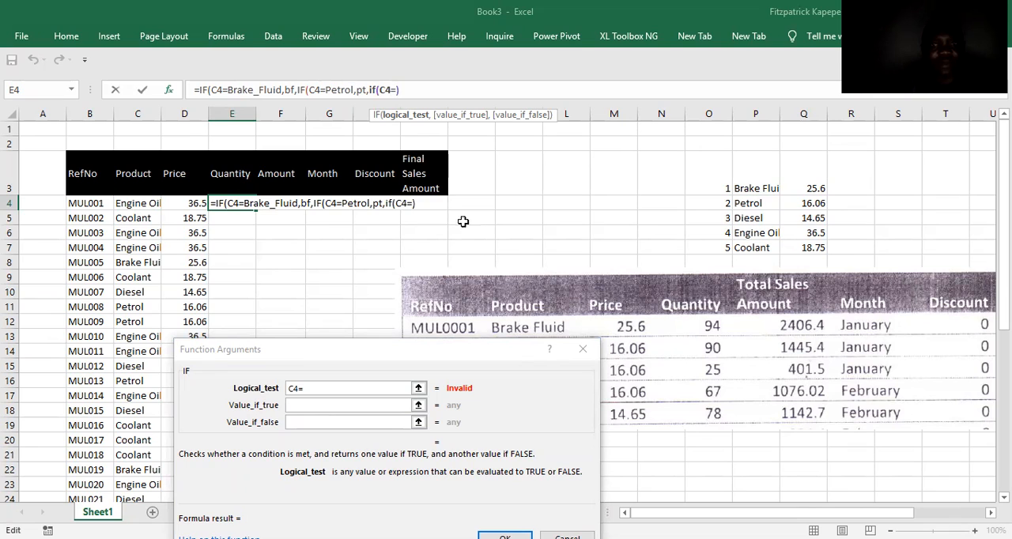
pyautogui.click(745, 189)
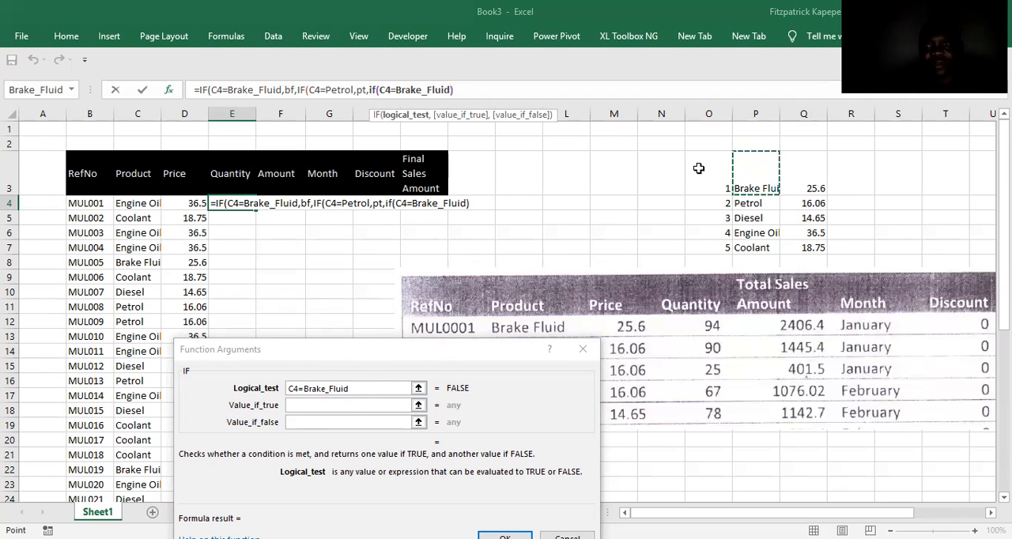
pyautogui.click(760, 220)
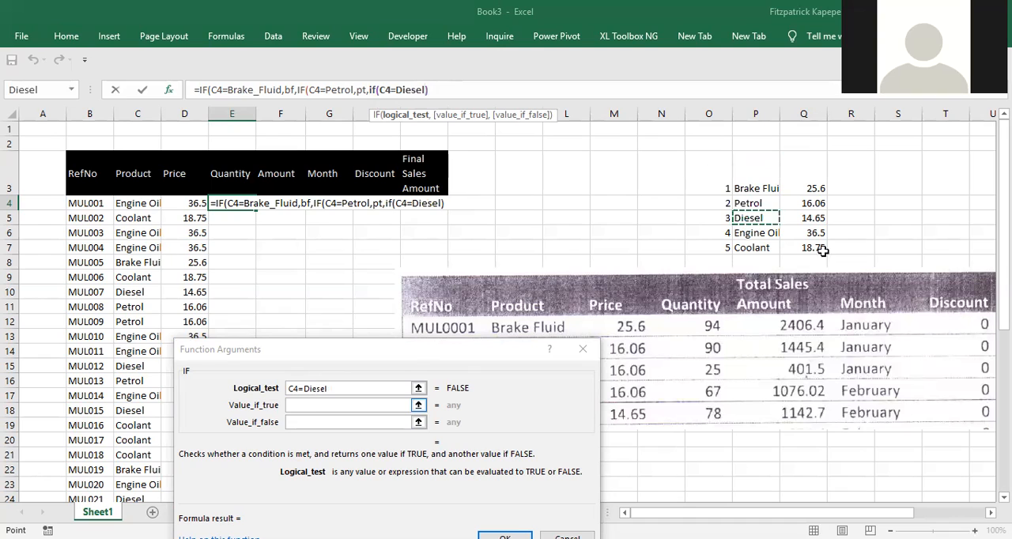
pyautogui.press('Tab')
pyautogui.click(815, 218)
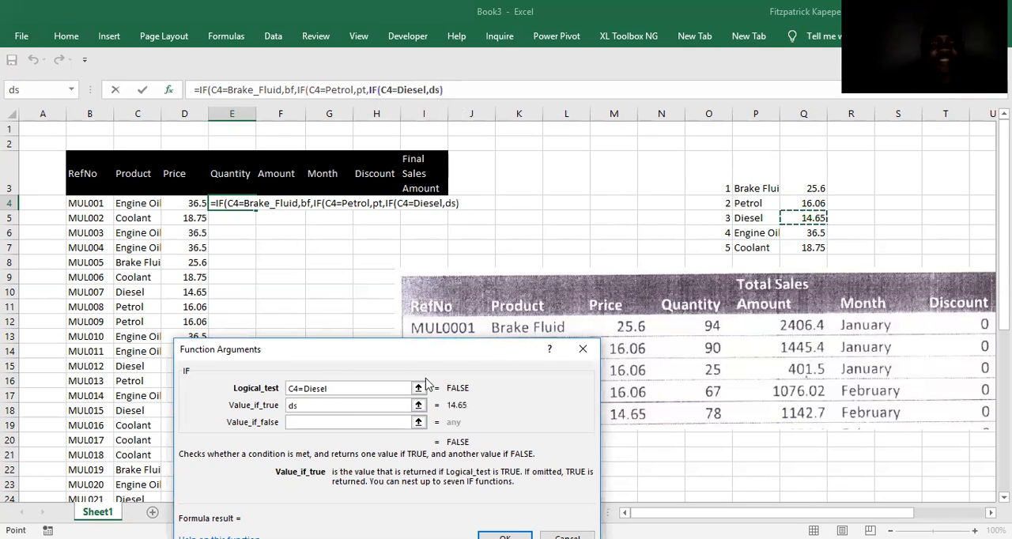
# Nest a fourth IF as the Diesel test's false value in E4, testing D4=Engine_Oil and returning eo when true.
pyautogui.click(317, 421)
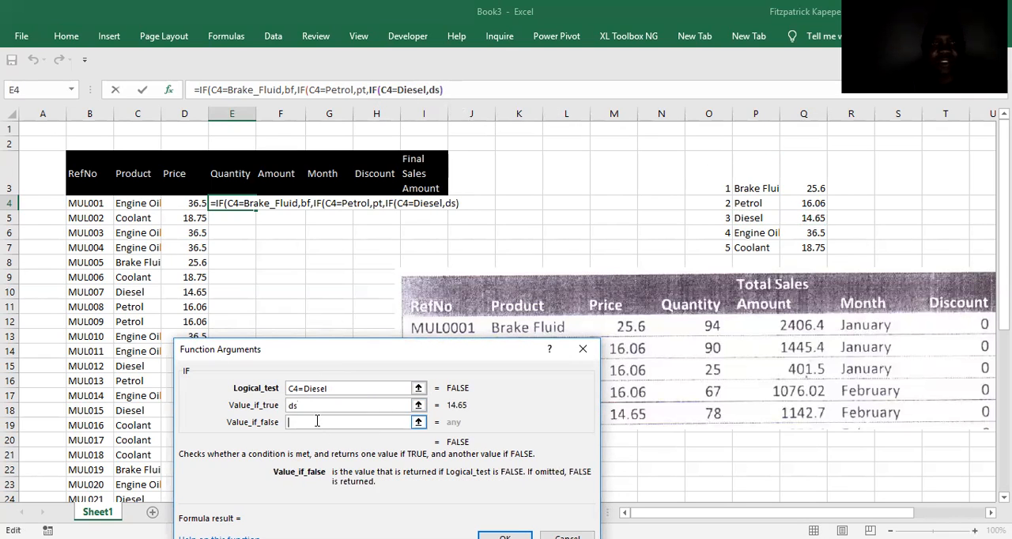
pyautogui.write('if')
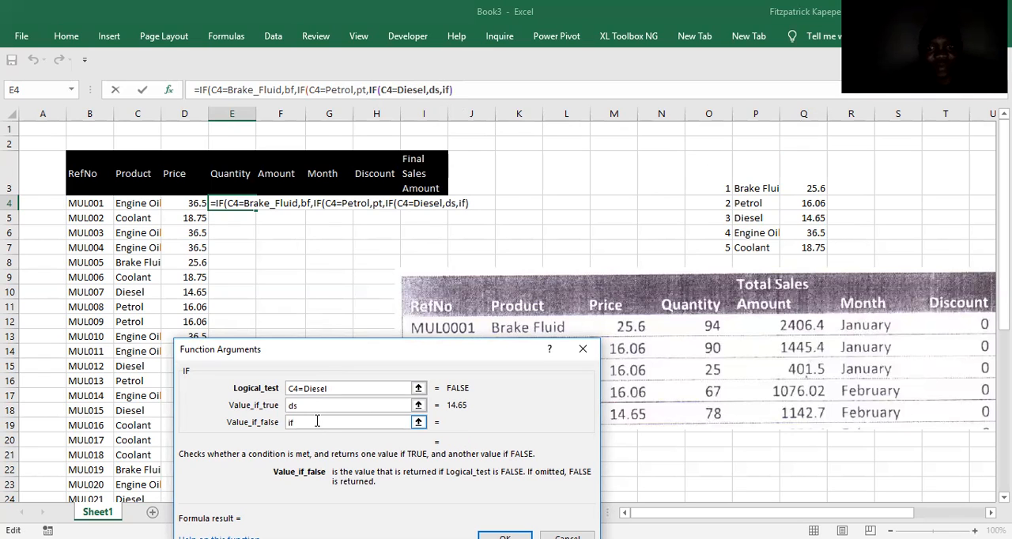
pyautogui.write('(')
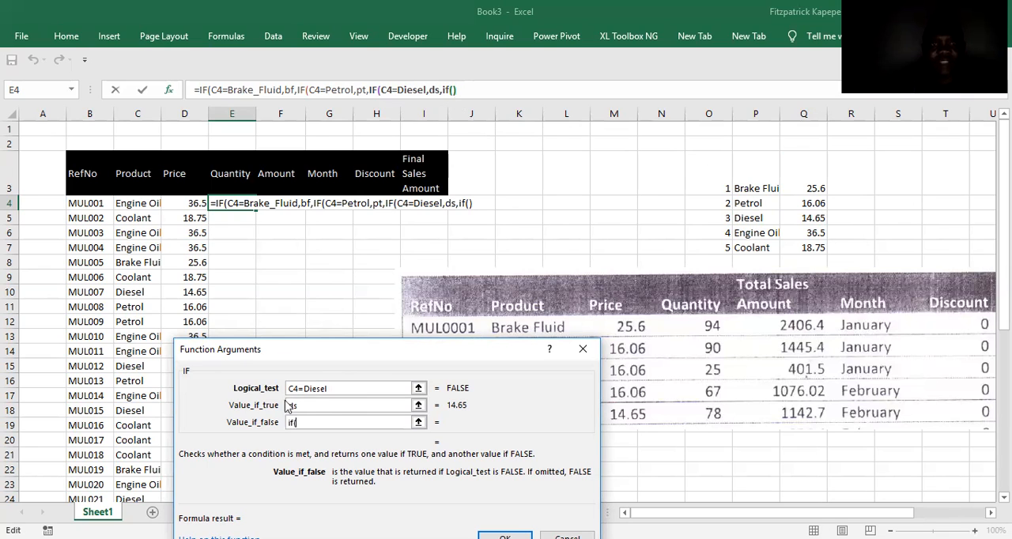
pyautogui.click(453, 89)
pyautogui.click(174, 214)
pyautogui.click(177, 203)
pyautogui.write('=Engine_Oil')
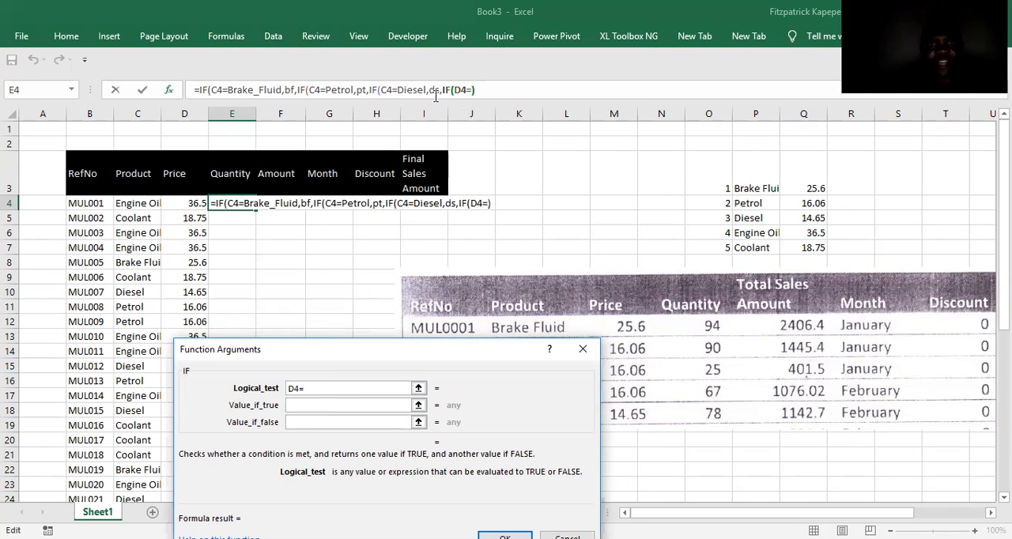
pyautogui.click(755, 233)
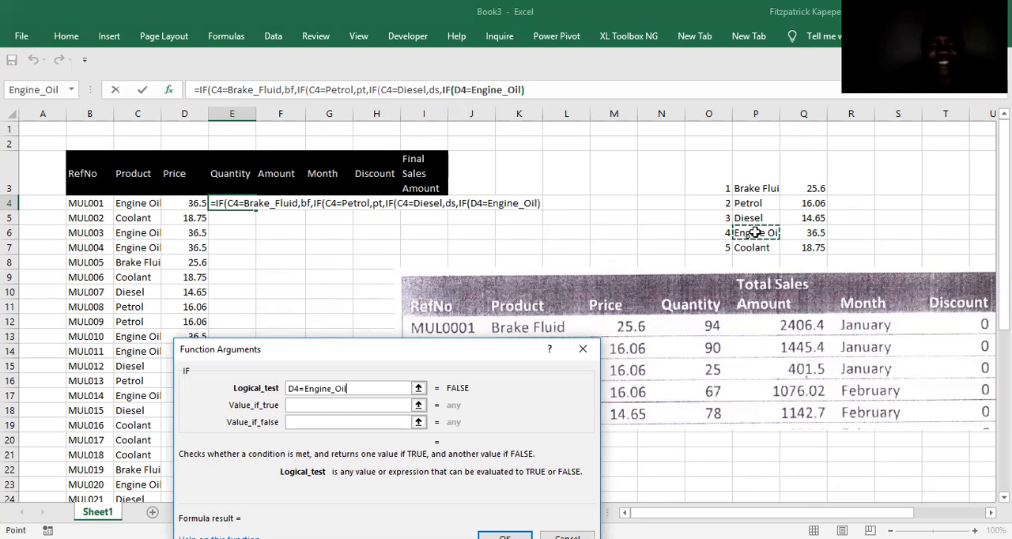
pyautogui.click(309, 404)
pyautogui.click(814, 233)
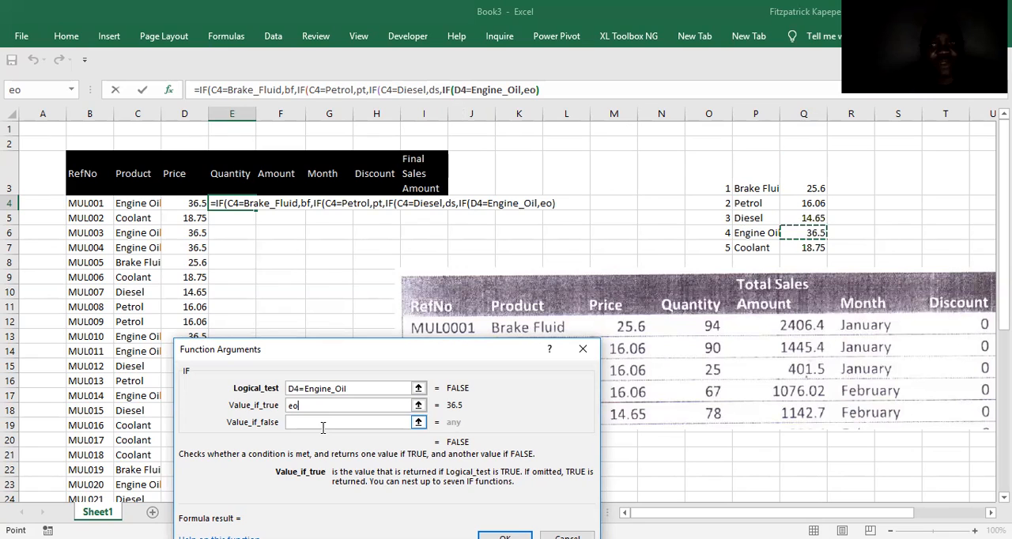
# Begin another IF as the Engine Oil test's false value in E4 and correct that test to c4=Engine_Oil.
pyautogui.click(300, 421)
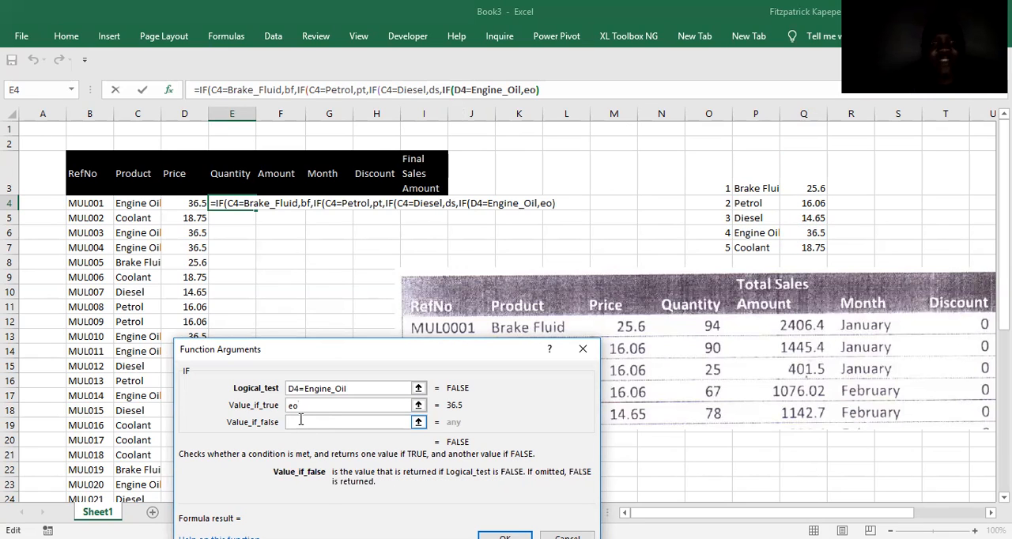
pyautogui.write('if(')
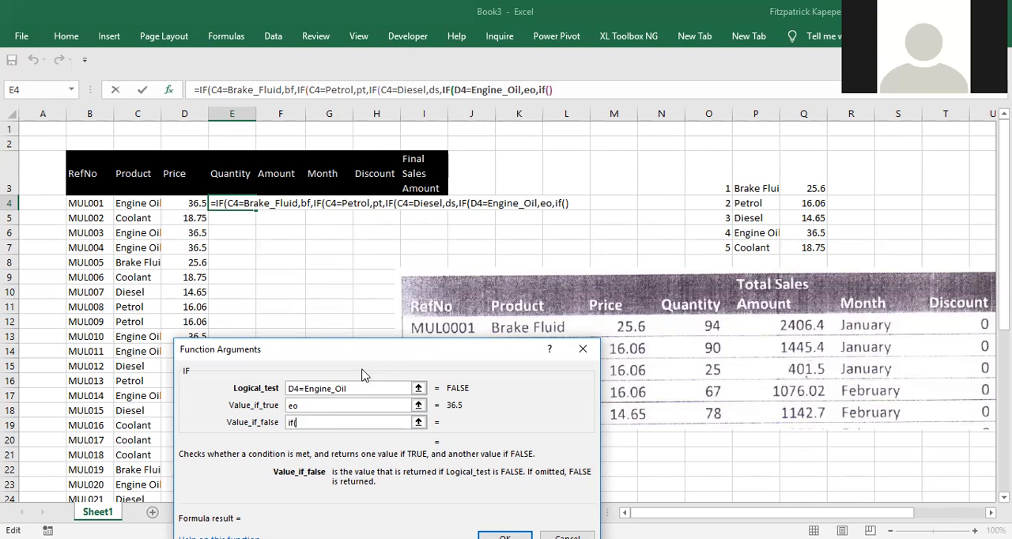
pyautogui.click(294, 388)
pyautogui.press('BackSpace')
pyautogui.write('c')
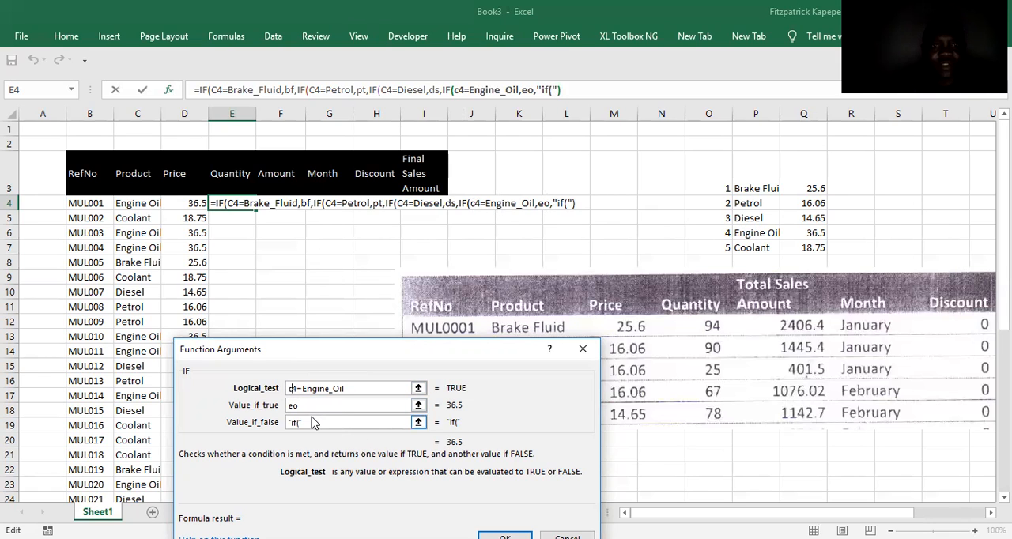
# Re-enter the nested IF in the Engine Oil test's false value, testing C4=Coolant and returning co when true.
pyautogui.click(312, 422)
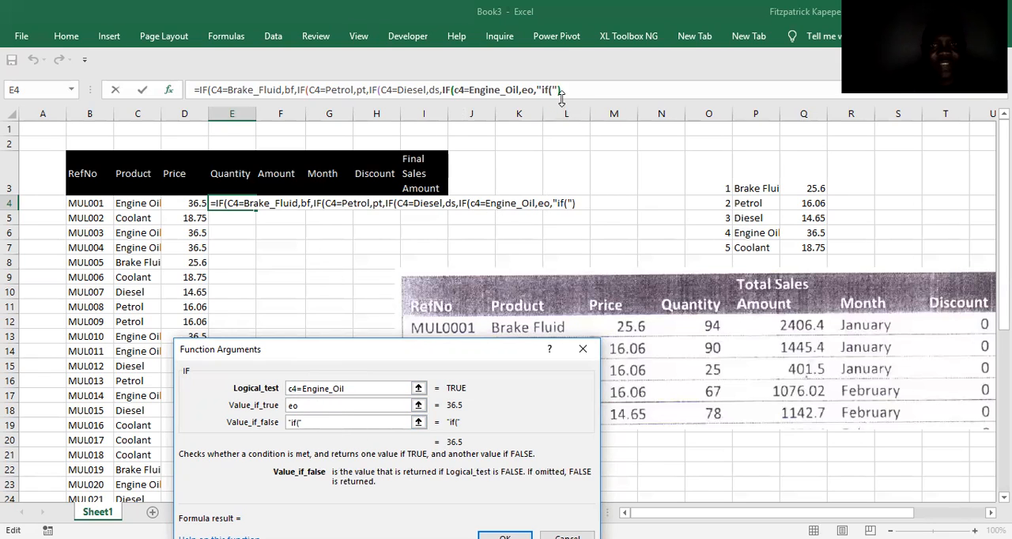
pyautogui.press('BackSpace')
pyautogui.press('BackSpace')
pyautogui.press('BackSpace')
pyautogui.press('BackSpace')
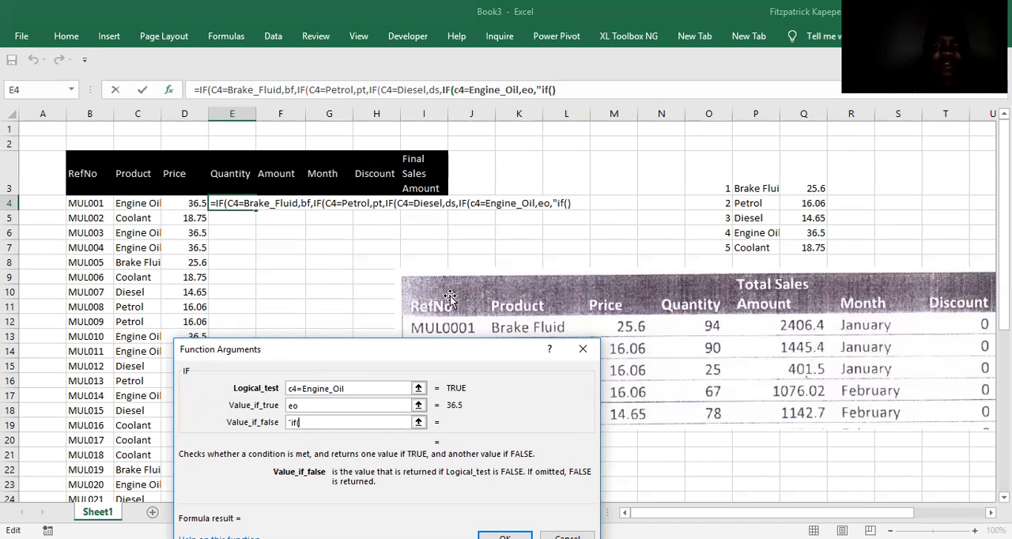
pyautogui.write('if(')
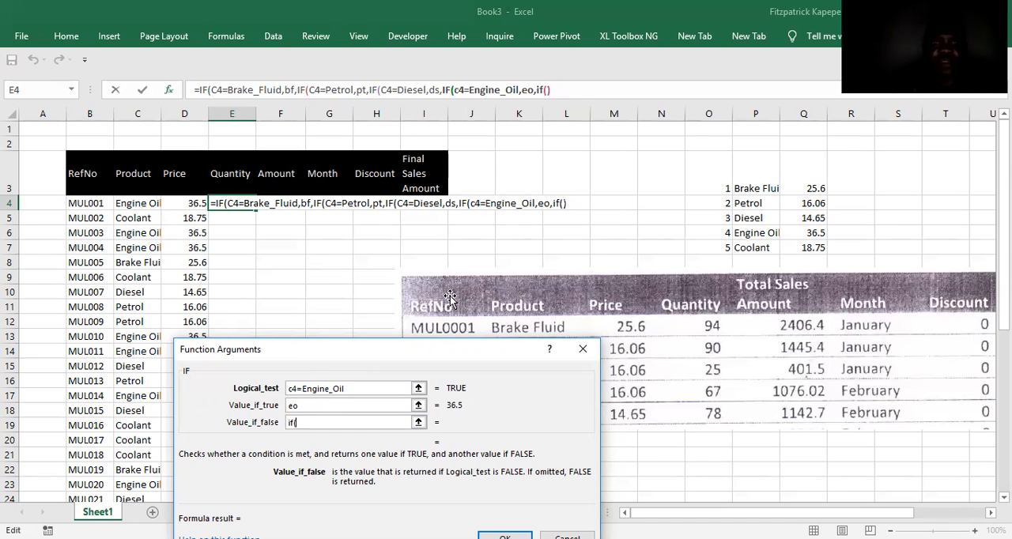
pyautogui.click(548, 89)
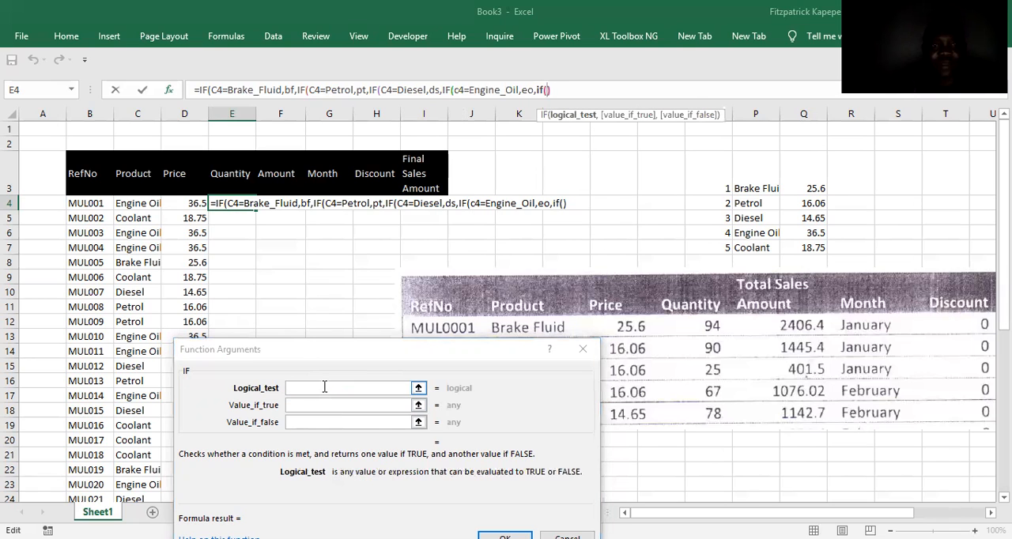
pyautogui.click(138, 202)
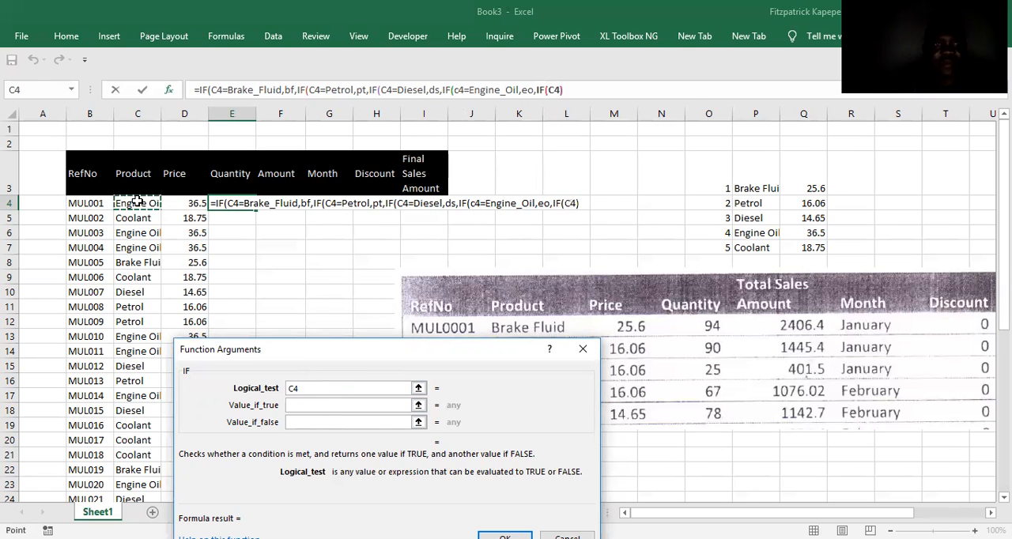
pyautogui.write('=Coolant')
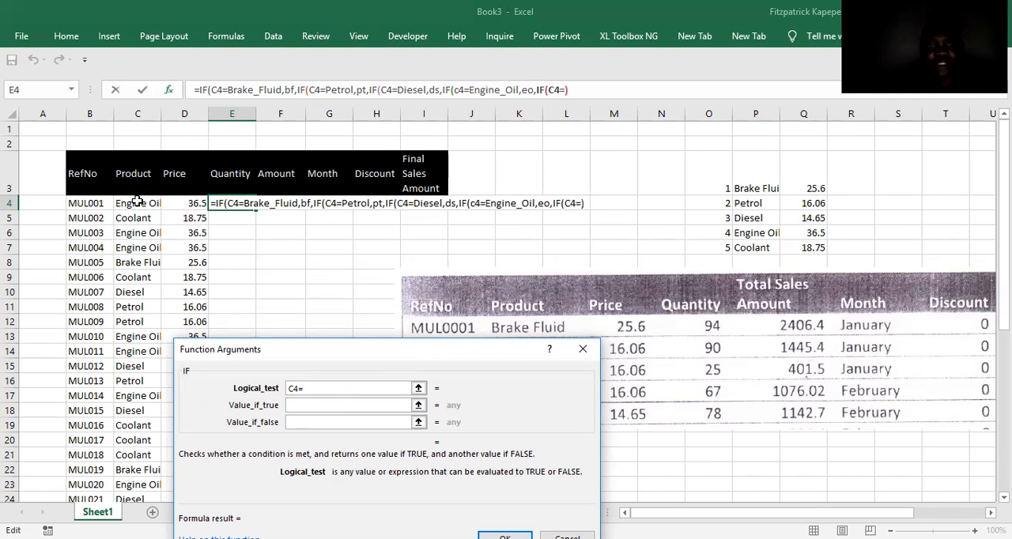
pyautogui.click(751, 246)
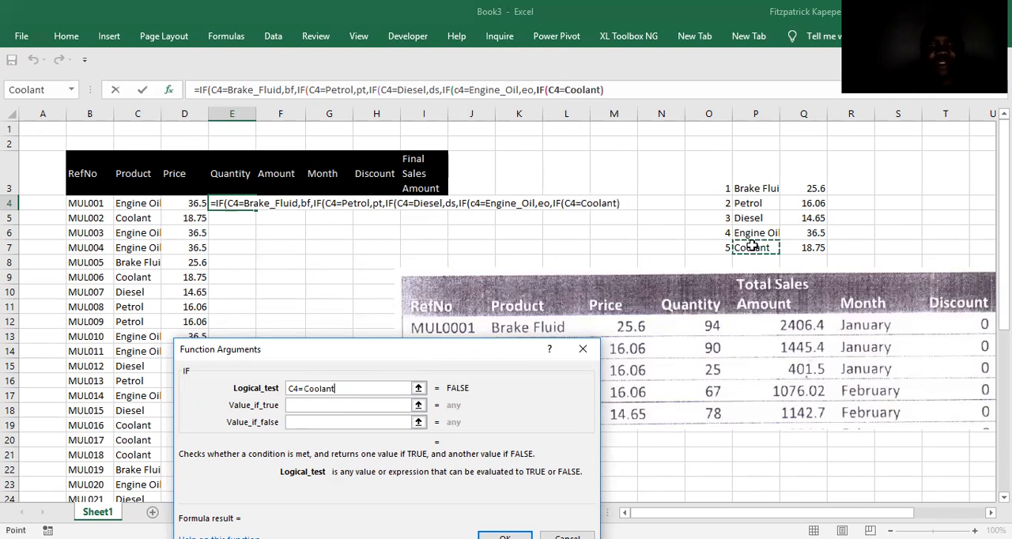
pyautogui.click(323, 405)
pyautogui.click(803, 248)
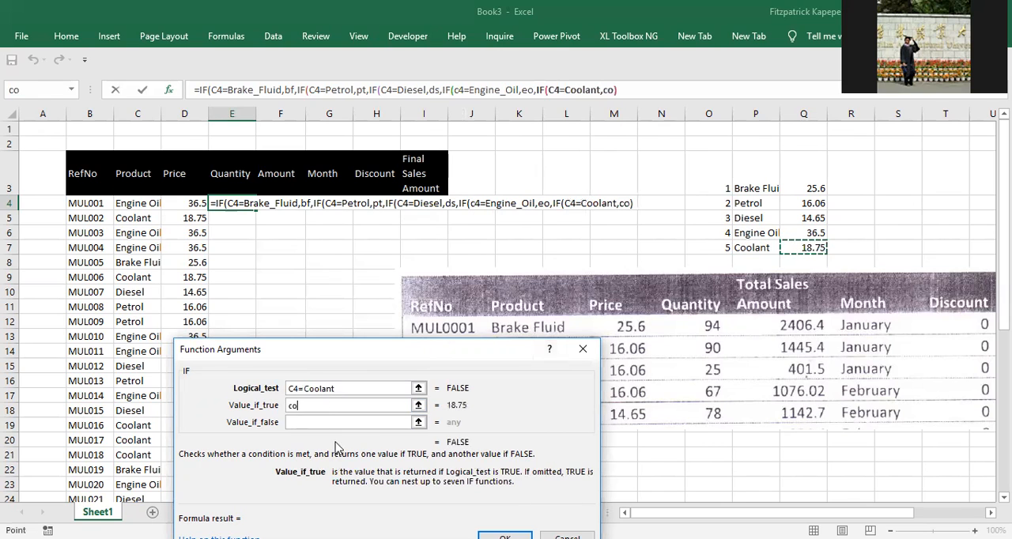
# Set the Coolant test's false value in E4 to the text "Select Product".
pyautogui.click(324, 421)
pyautogui.write('"')
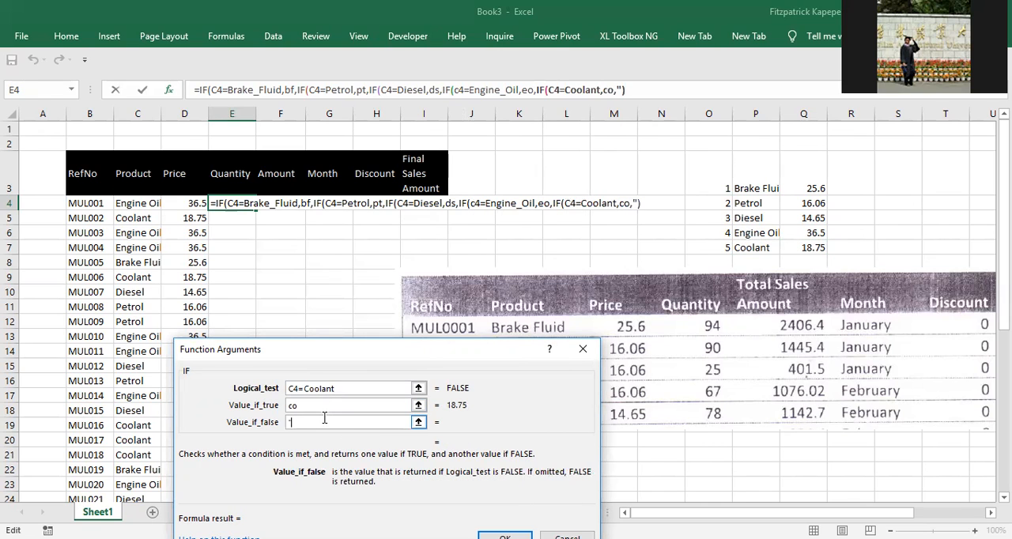
pyautogui.write('Select')
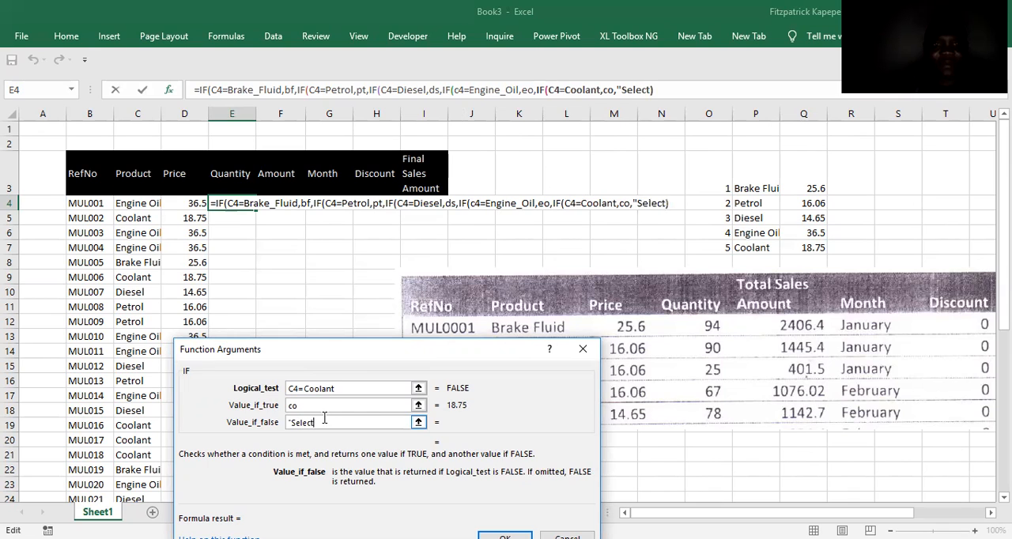
pyautogui.write(' Pro')
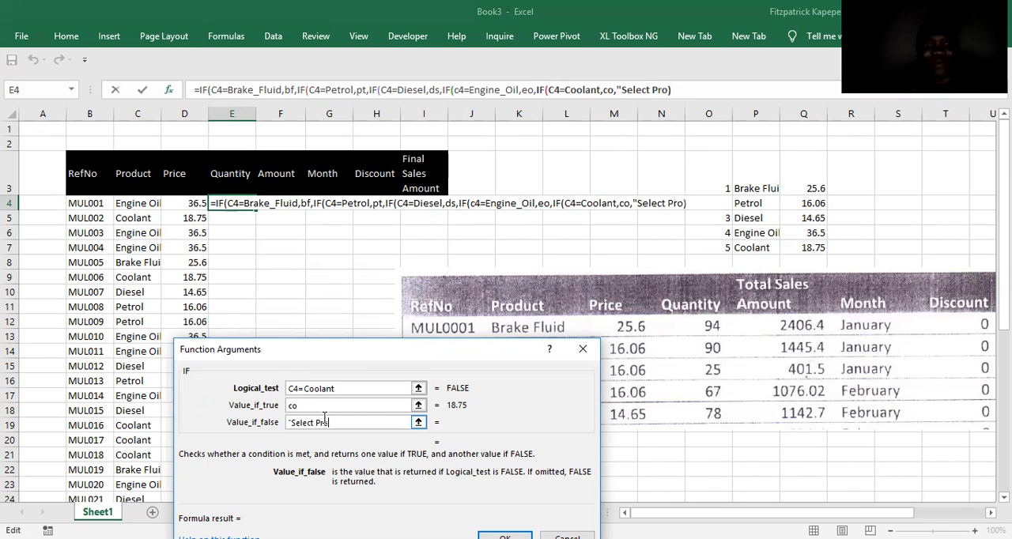
pyautogui.write('duct"')
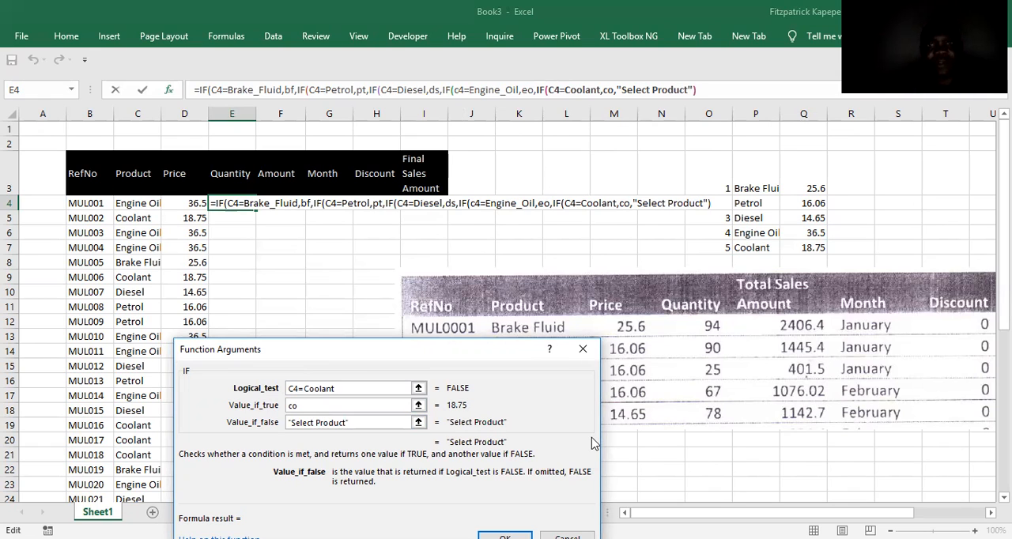
# Close all the nested IF brackets, enter the E4 formula and fill it down the Quantity column.
pyautogui.click(710, 89)
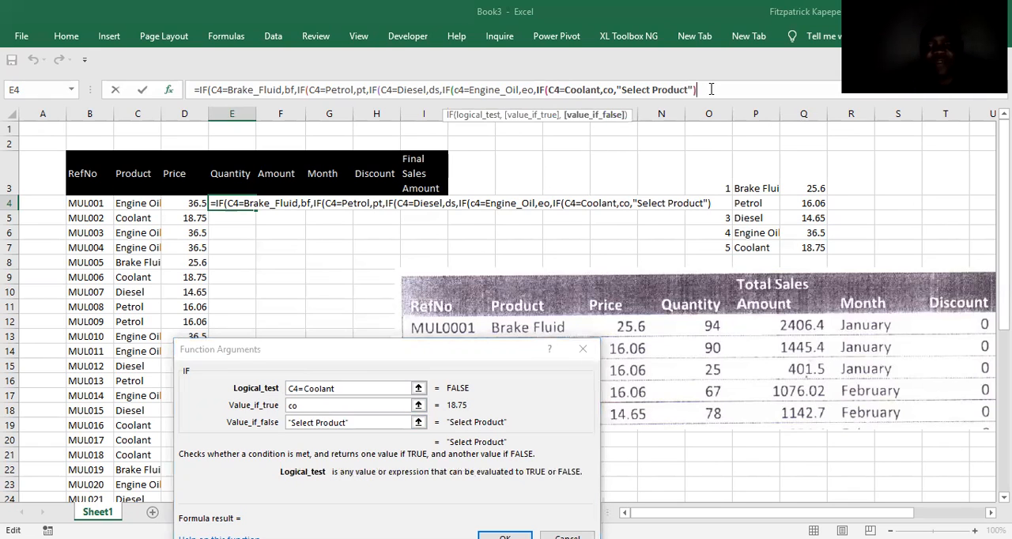
pyautogui.write(')')
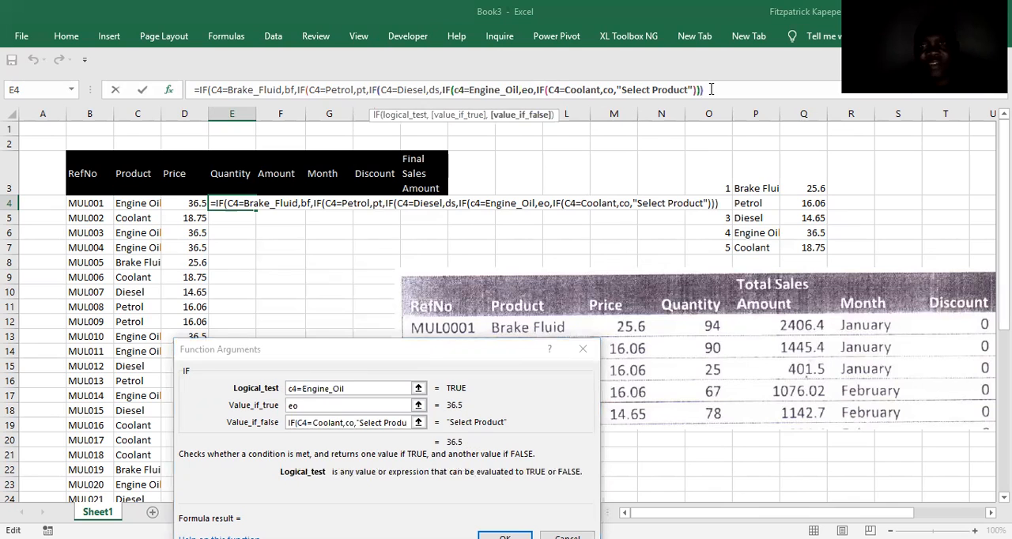
pyautogui.press('Return')
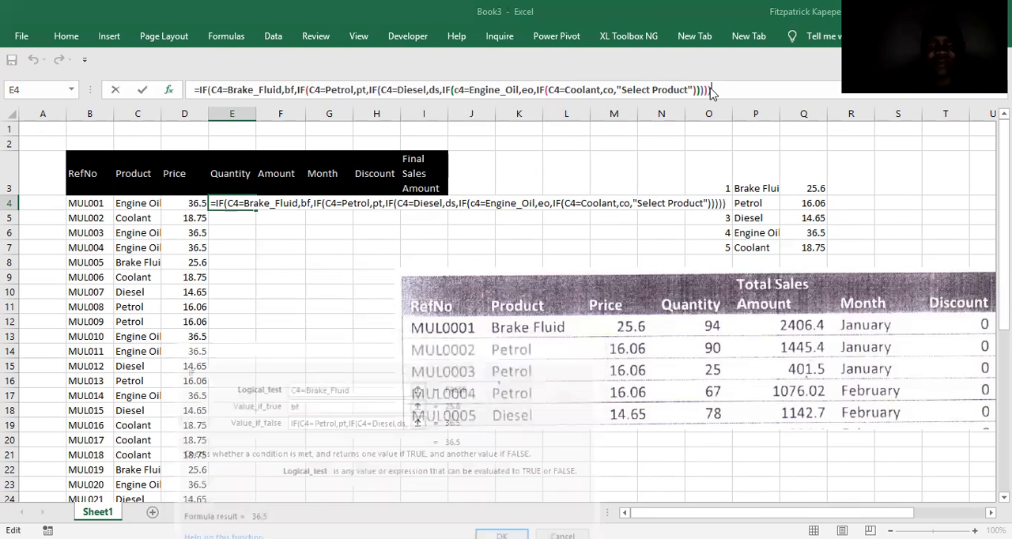
pyautogui.click(237, 203)
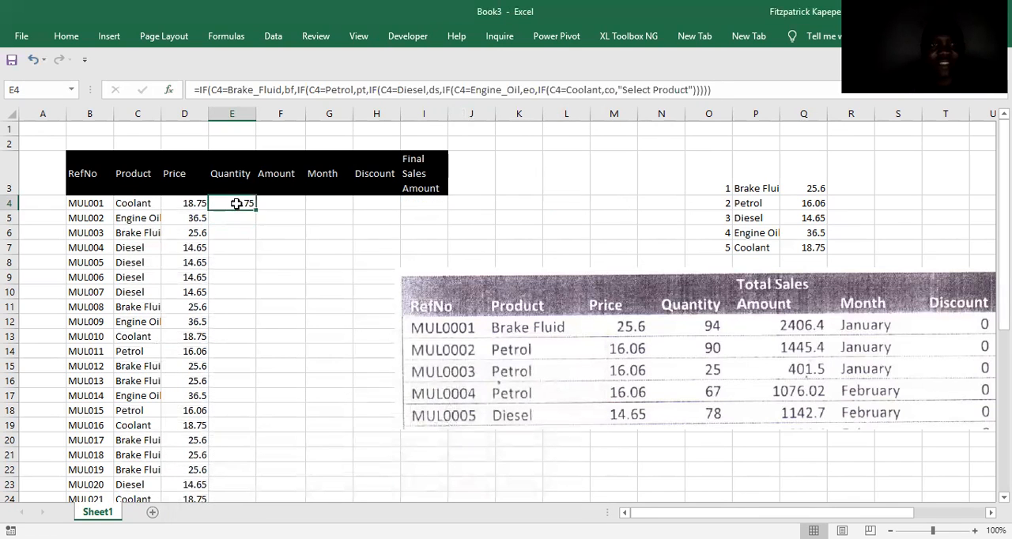
pyautogui.doubleClick(255, 210)
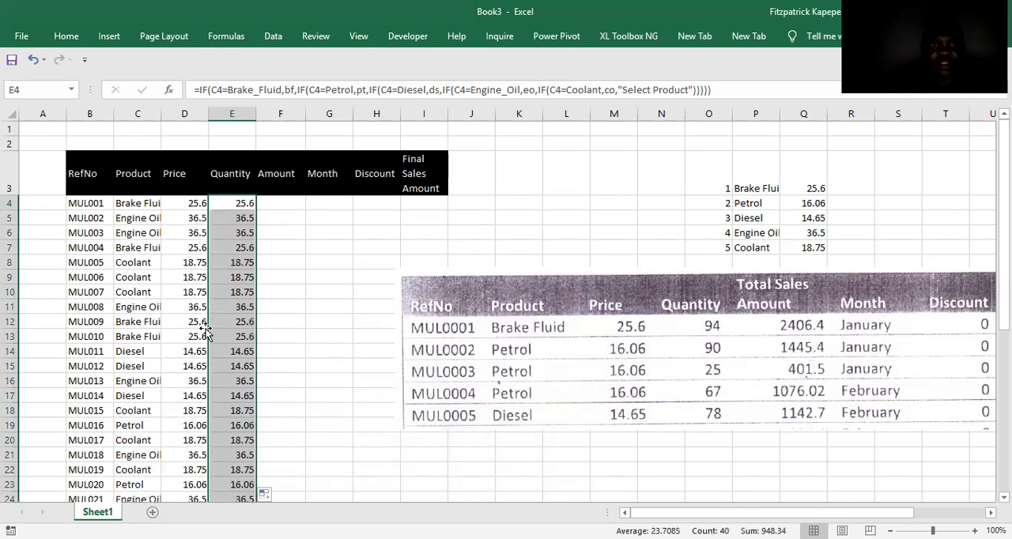
# Clear the random product formula in C4 and widen the Price and Quantity columns to fit their text.
pyautogui.click(131, 198)
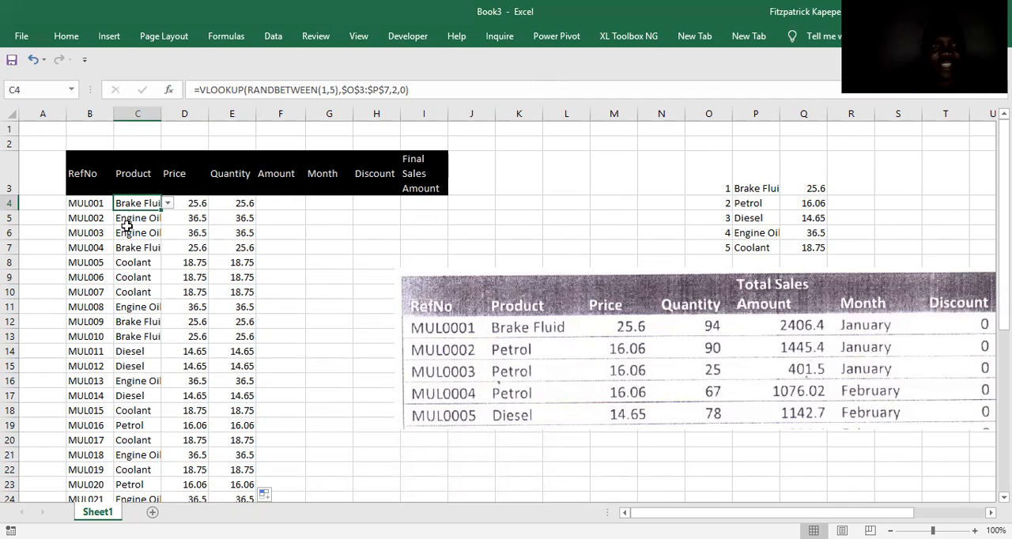
pyautogui.press('Delete')
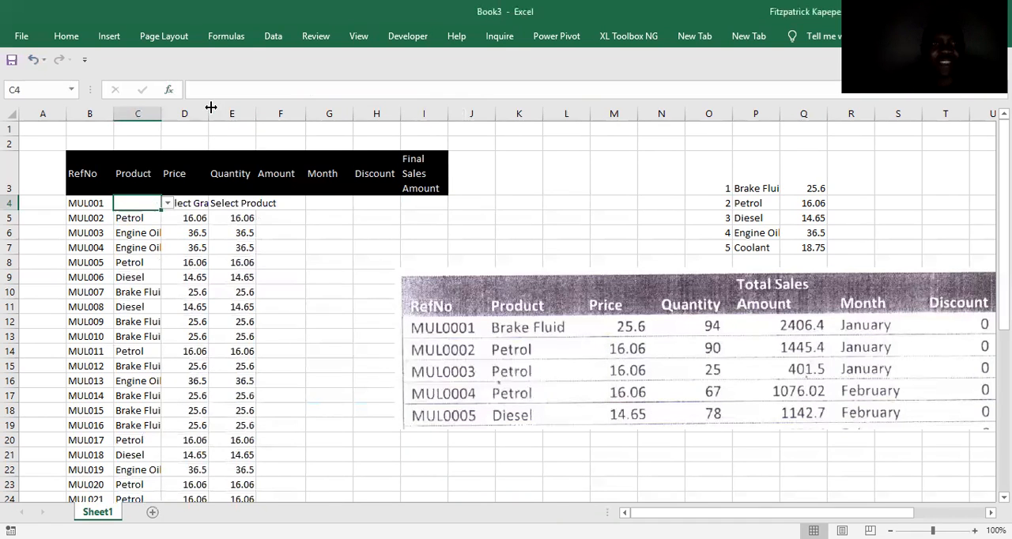
pyautogui.moveTo(211, 107); pyautogui.dragTo(227, 107)
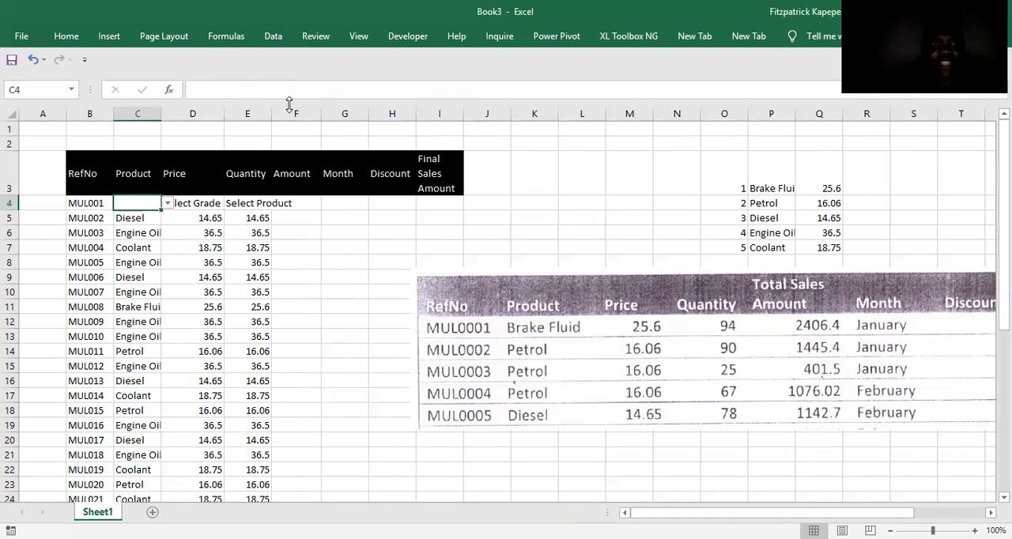
pyautogui.moveTo(271, 109); pyautogui.dragTo(296, 109)
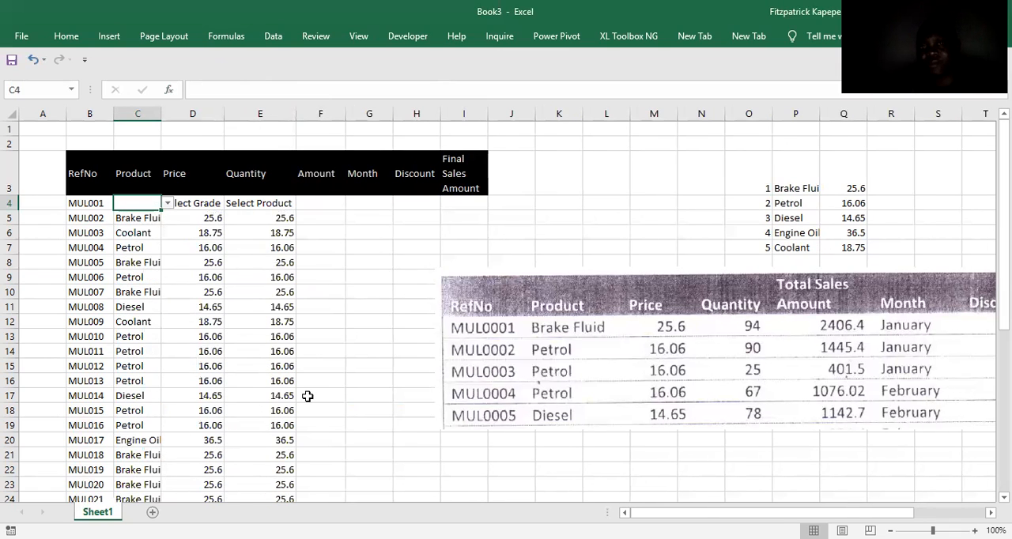
# Choose Brake Fluid as the product for MUL001 in C4 and compare the row's Quantity and Price cells.
pyautogui.click(167, 204)
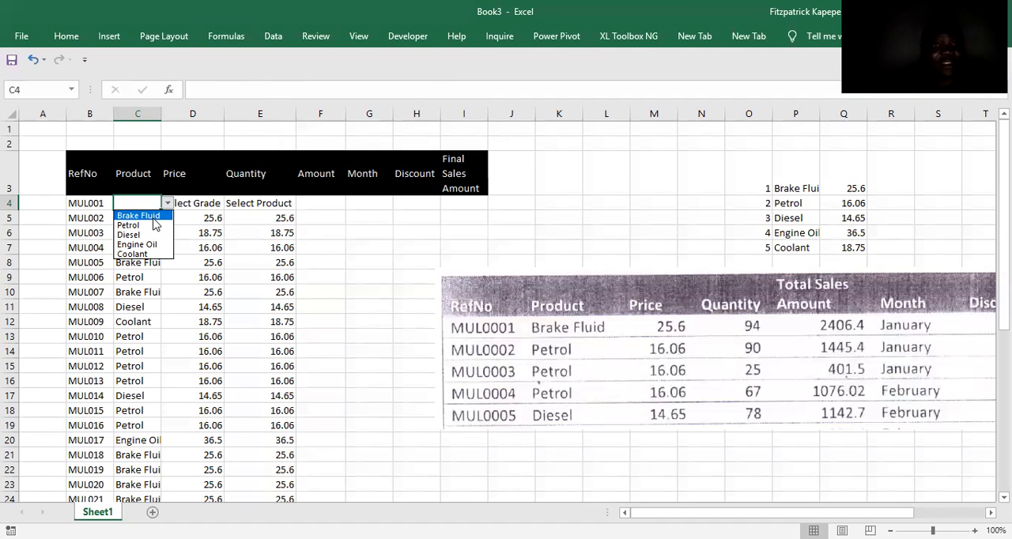
pyautogui.click(143, 216)
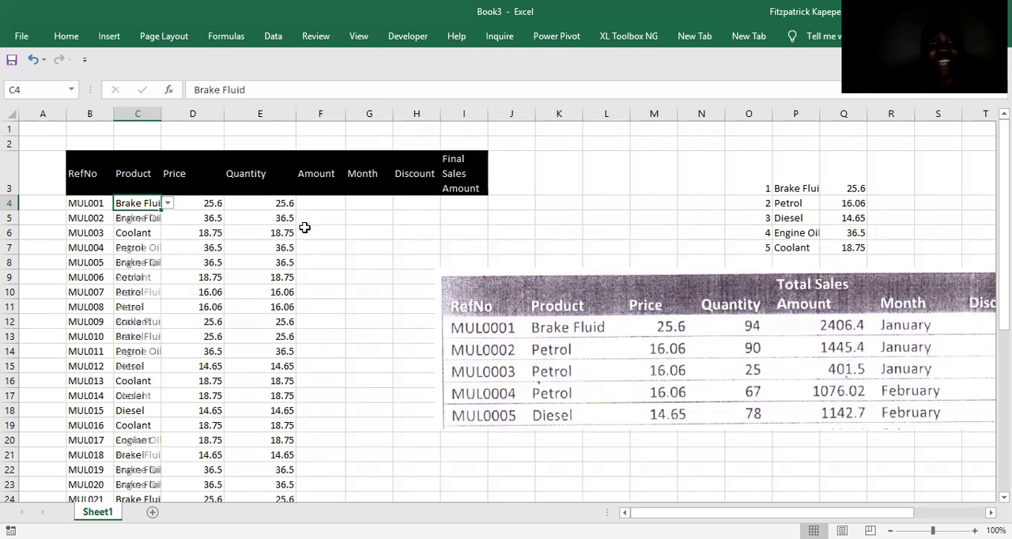
pyautogui.click(282, 204)
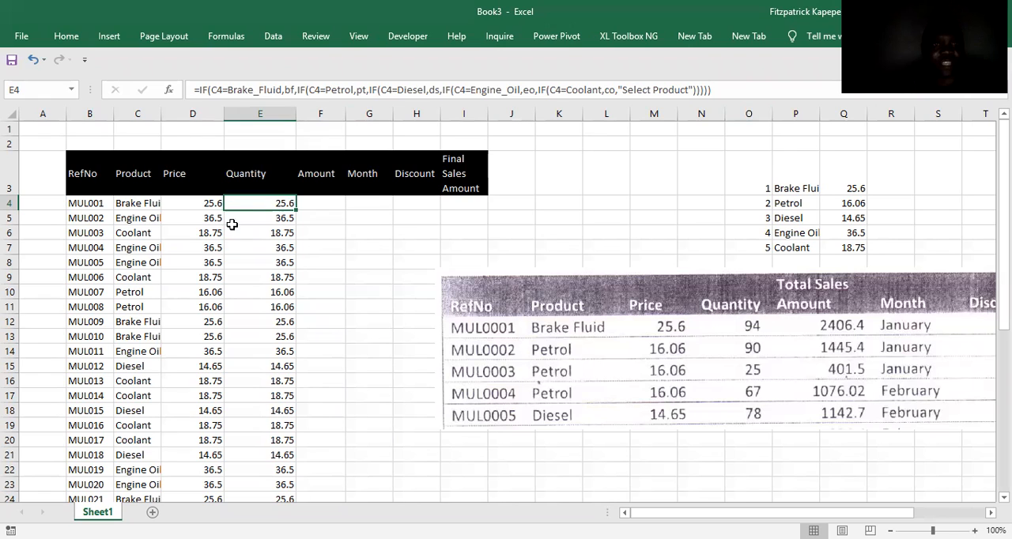
pyautogui.click(211, 202)
# Clear the nested IF formulas from the Quantity column, from E4 down to the last row.
pyautogui.click(286, 201)
pyautogui.hotkey('ctrl', 'shift', 'Down')
pyautogui.press('Delete')
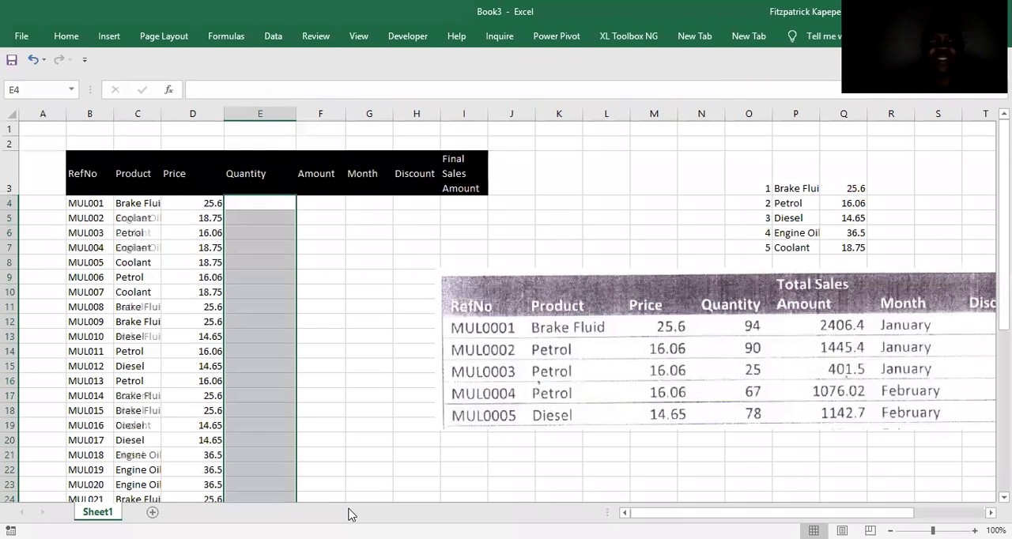
pyautogui.click(265, 204)
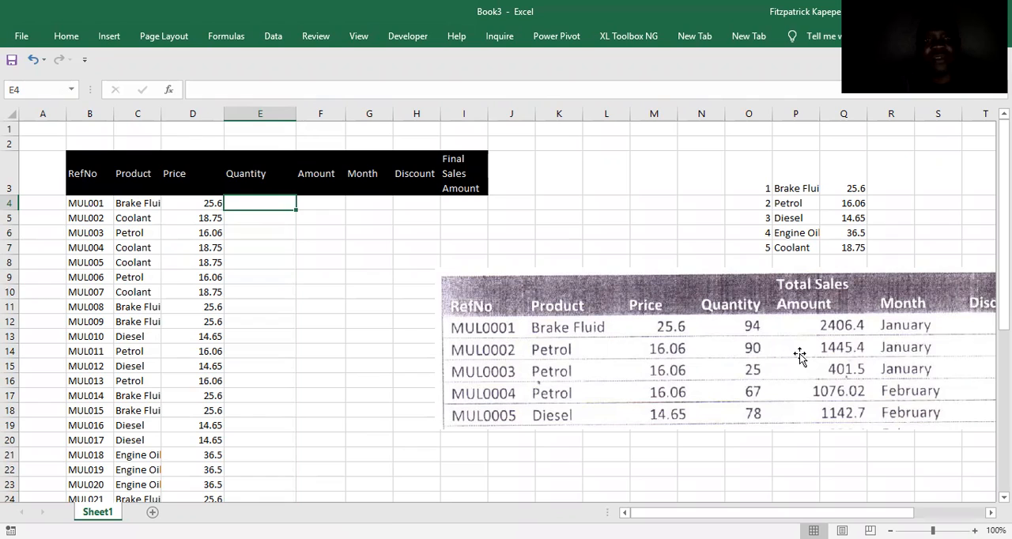
# Enter =RANDBETWEEN(2,115) in E4 and fill it down the Quantity column.
pyautogui.write('=r')
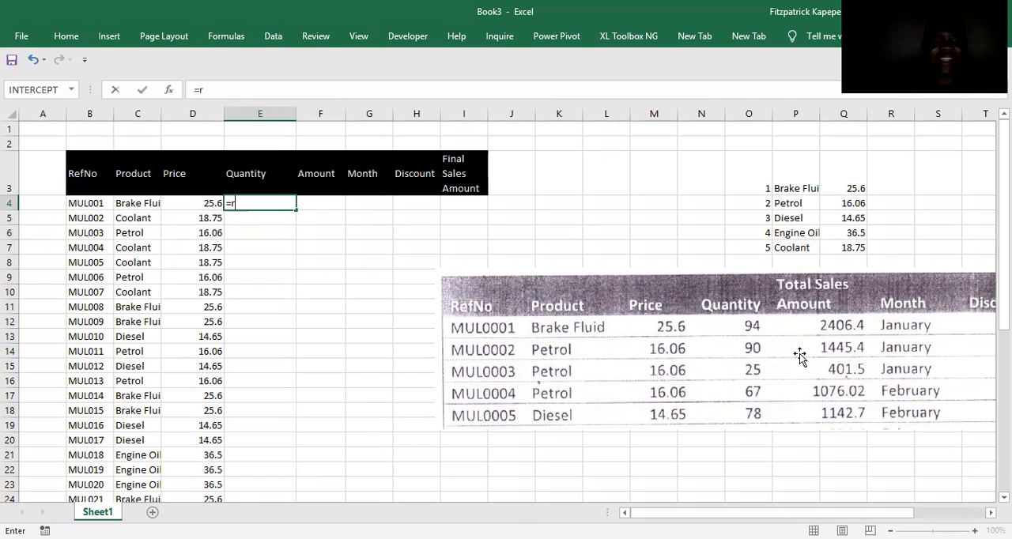
pyautogui.write('a')
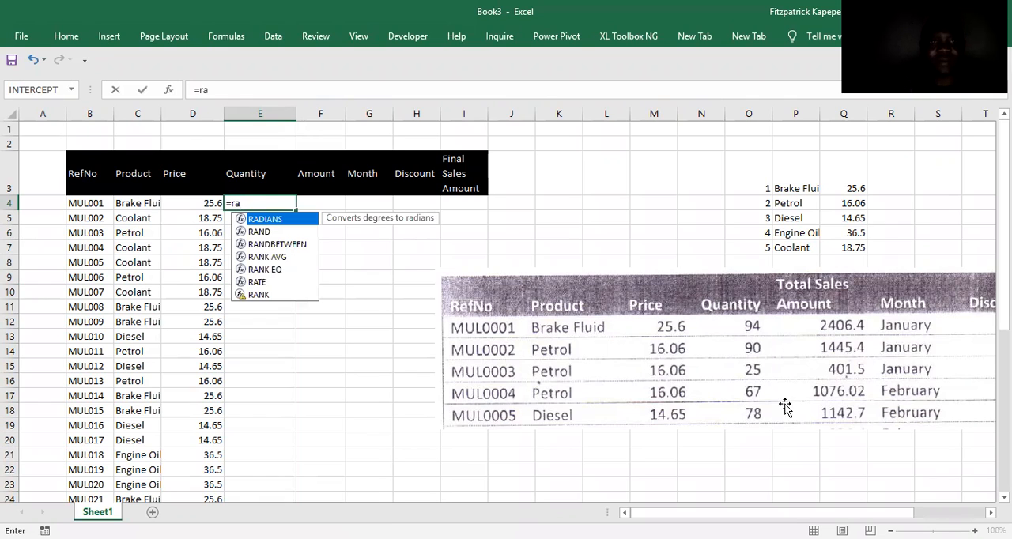
pyautogui.doubleClick(277, 245)
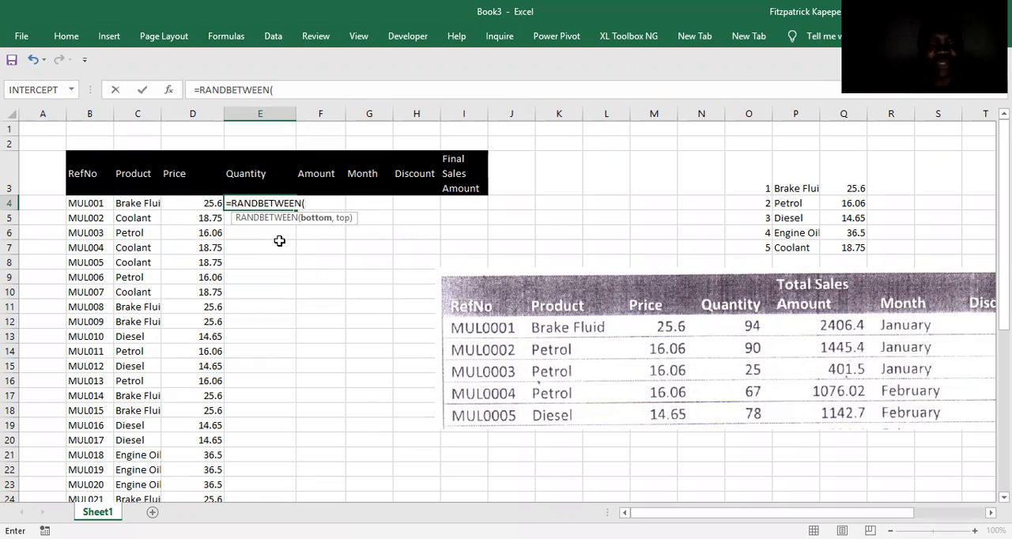
pyautogui.write('2,11')
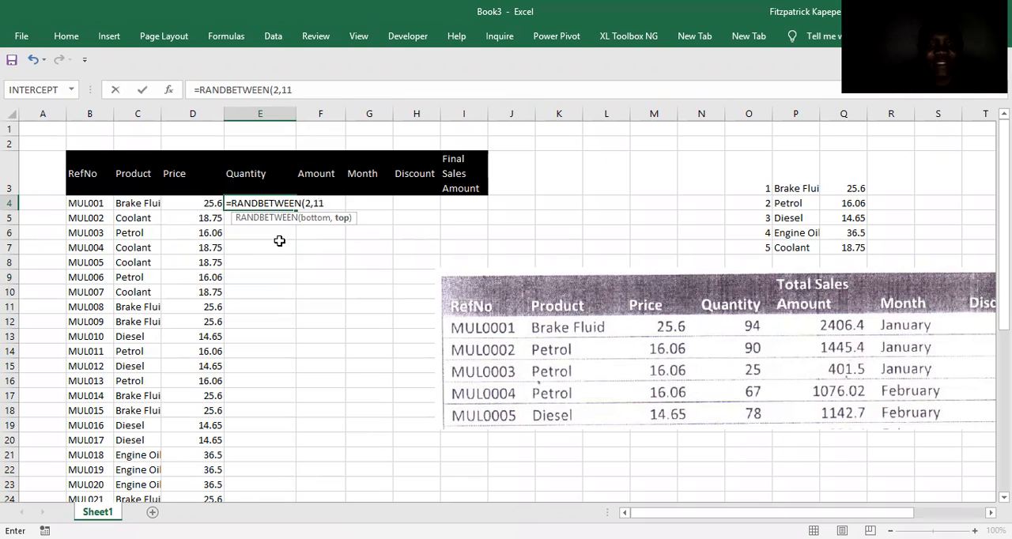
pyautogui.write('5)')
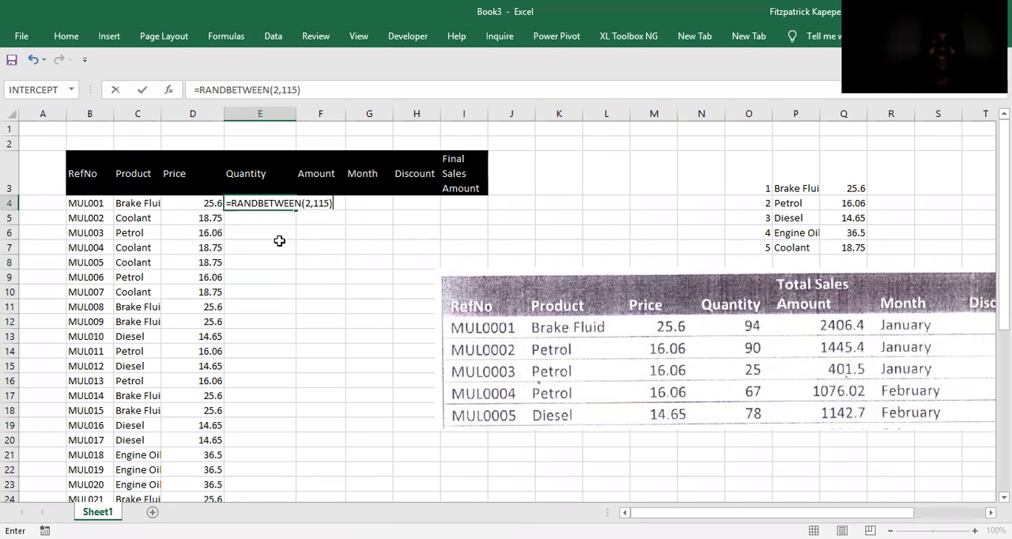
pyautogui.press('Return')
pyautogui.click(275, 203)
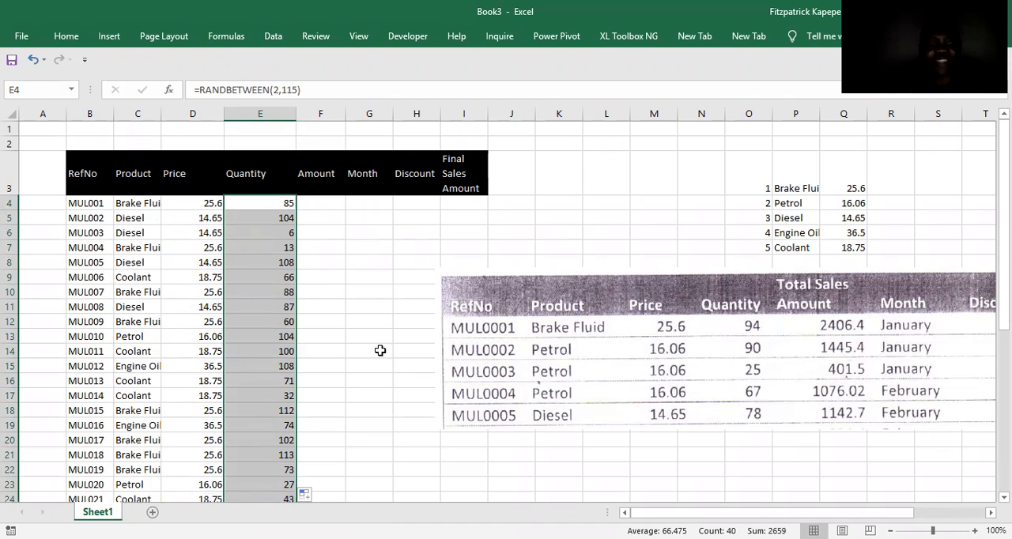
# Replace the random formulas in the Quantity column with their fixed values.
pyautogui.hotkey('ctrl', 'c')
pyautogui.hotkey('ctrl', 'alt', 'v')
pyautogui.press('v')
pyautogui.press('Return')
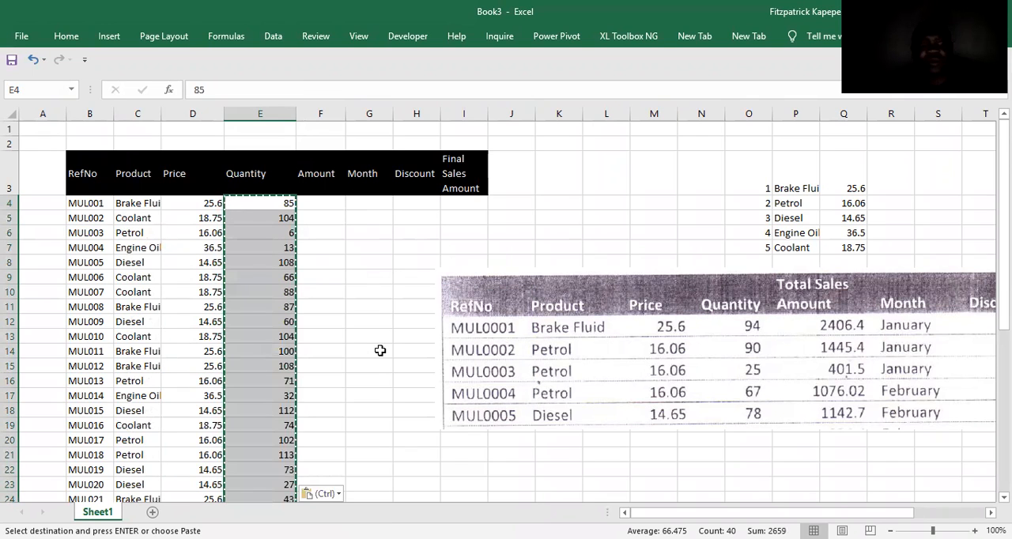
pyautogui.press('Escape')
# Enter =D4*E4 in F4 and fill it down the Amount column.
pyautogui.click(319, 202)
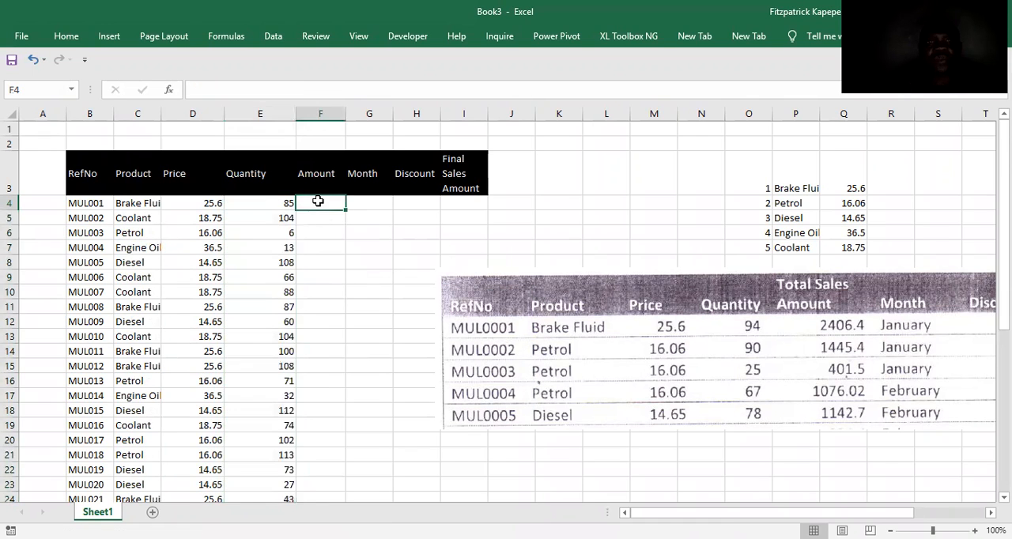
pyautogui.write('=')
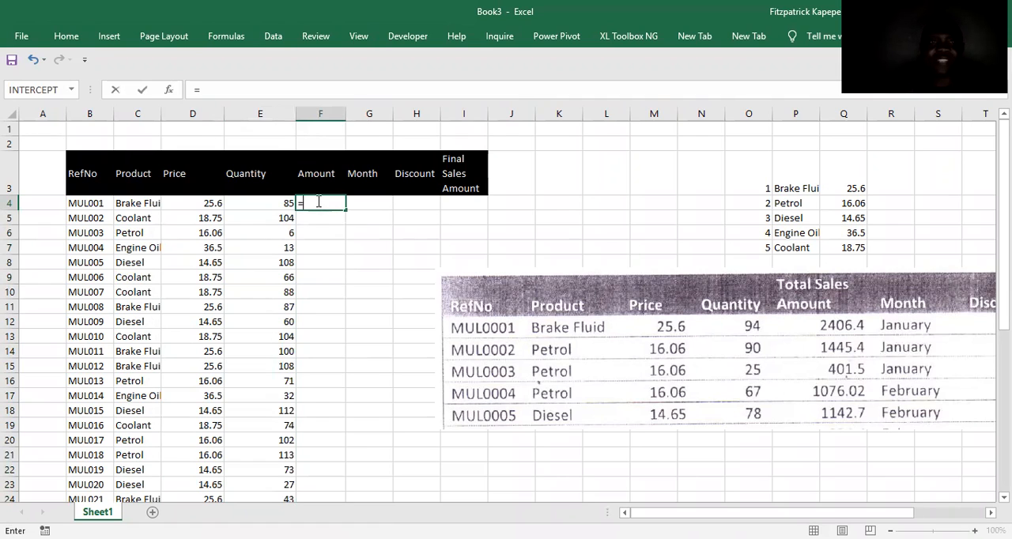
pyautogui.click(206, 201)
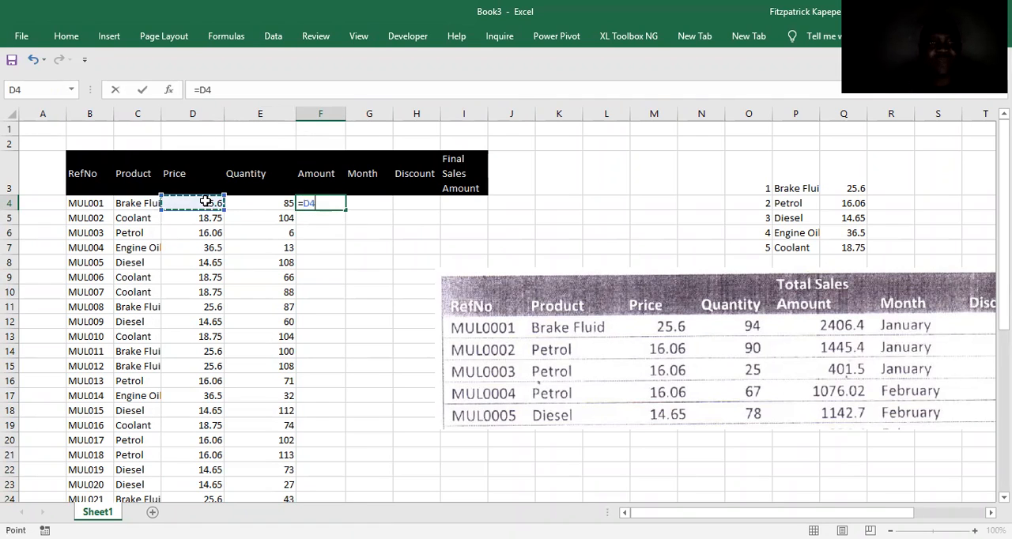
pyautogui.write('*')
pyautogui.click(282, 205)
pyautogui.press('Return')
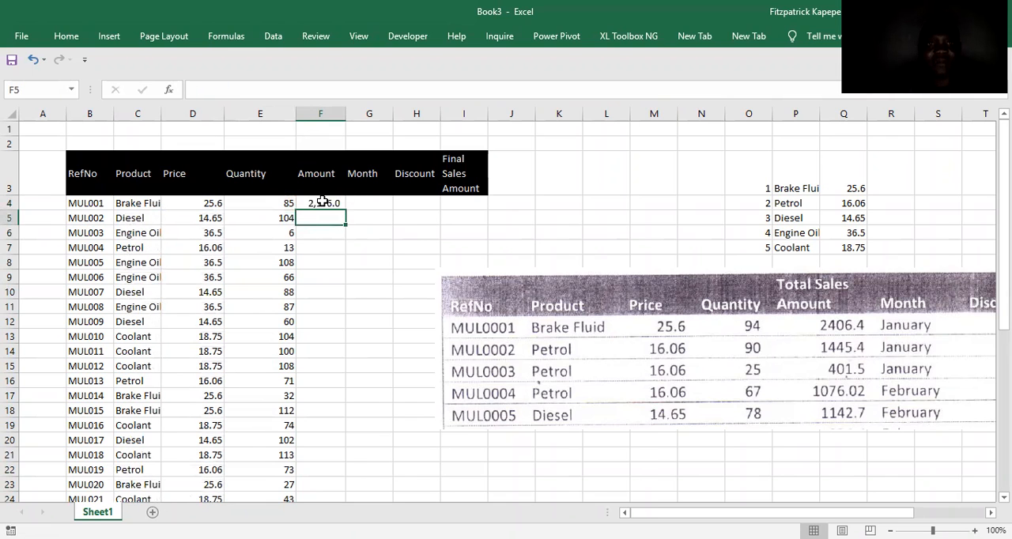
pyautogui.click(322, 202)
pyautogui.doubleClick(346, 209)
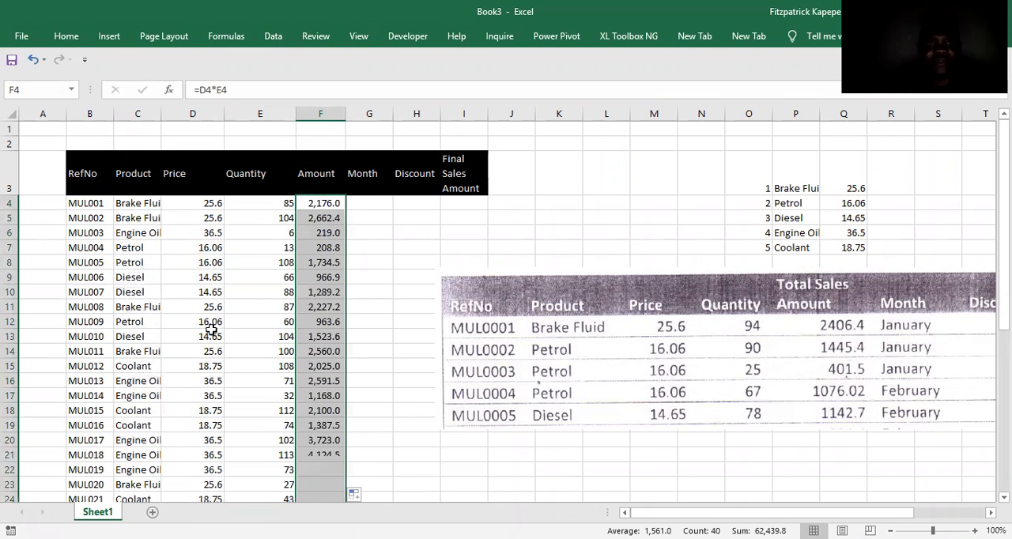
# Replace the random formulas in the Product column, from C4 down, with their fixed values.
pyautogui.click(138, 202)
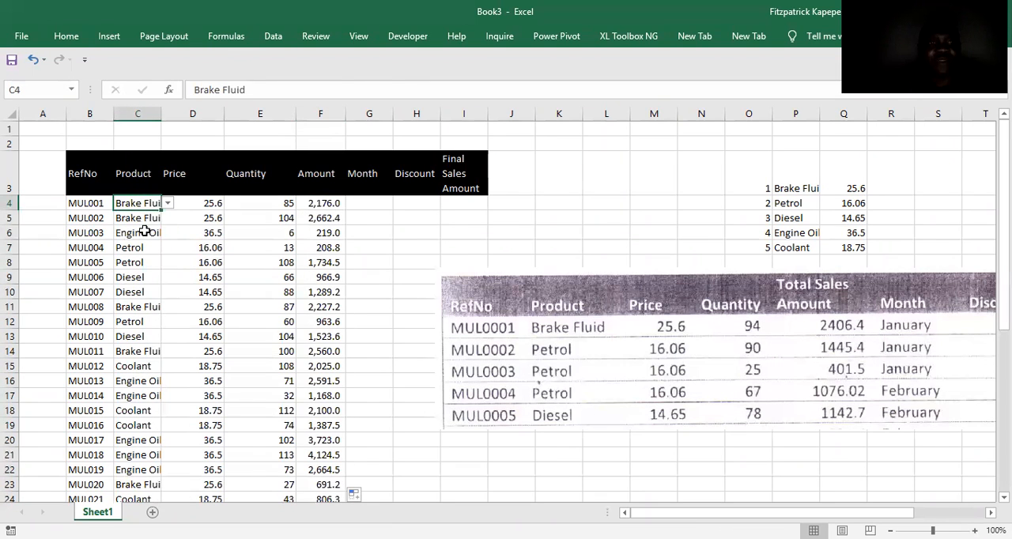
pyautogui.click(145, 231)
pyautogui.click(210, 215)
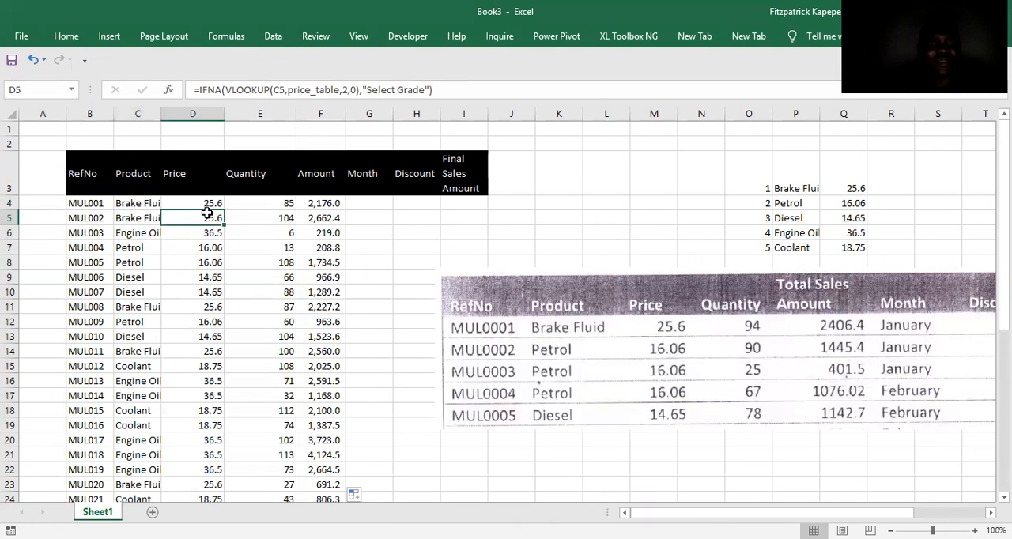
pyautogui.click(139, 201)
pyautogui.hotkey('ctrl', 'shift', 'Down')
pyautogui.hotkey('ctrl', 'c')
pyautogui.scroll(3, 138, 203)
pyautogui.scroll(4, 138, 203)
pyautogui.hotkey('ctrl', 'v')
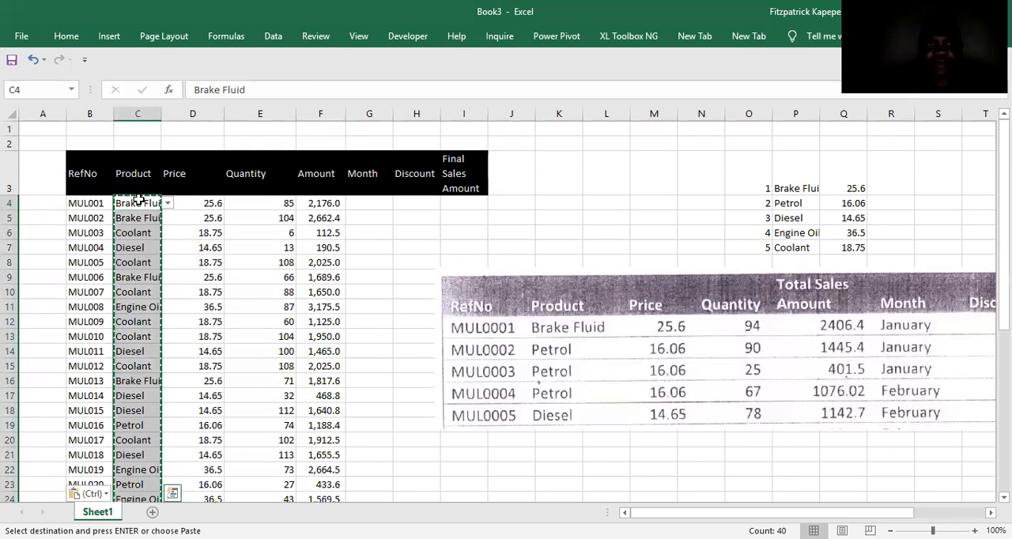
pyautogui.hotkey('ctrl', 'v')
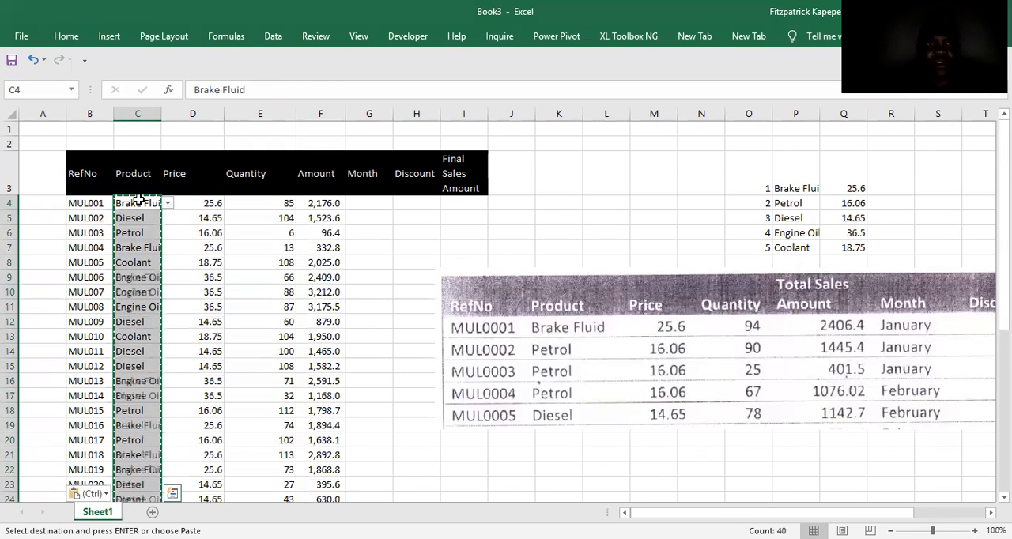
pyautogui.rightClick(139, 200)
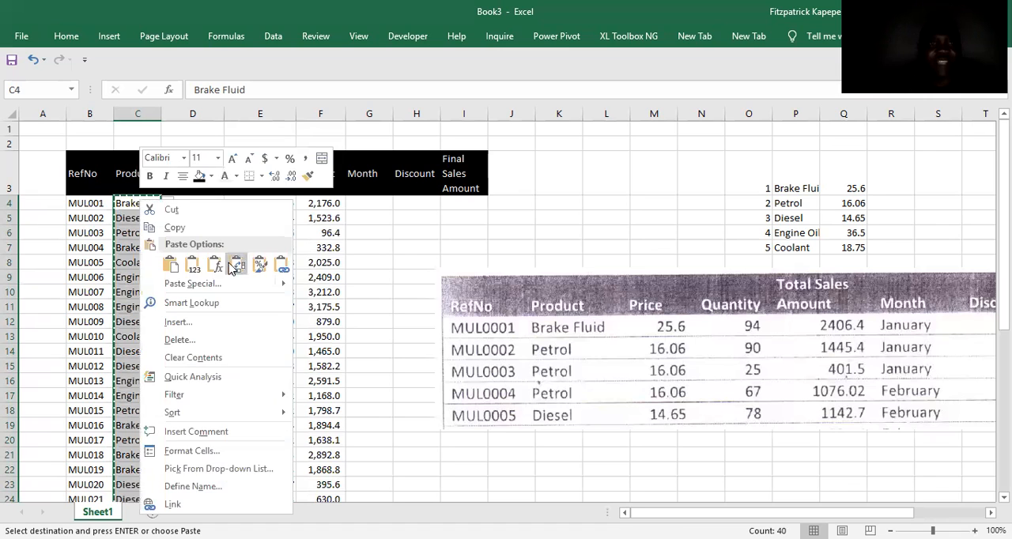
pyautogui.click(196, 274)
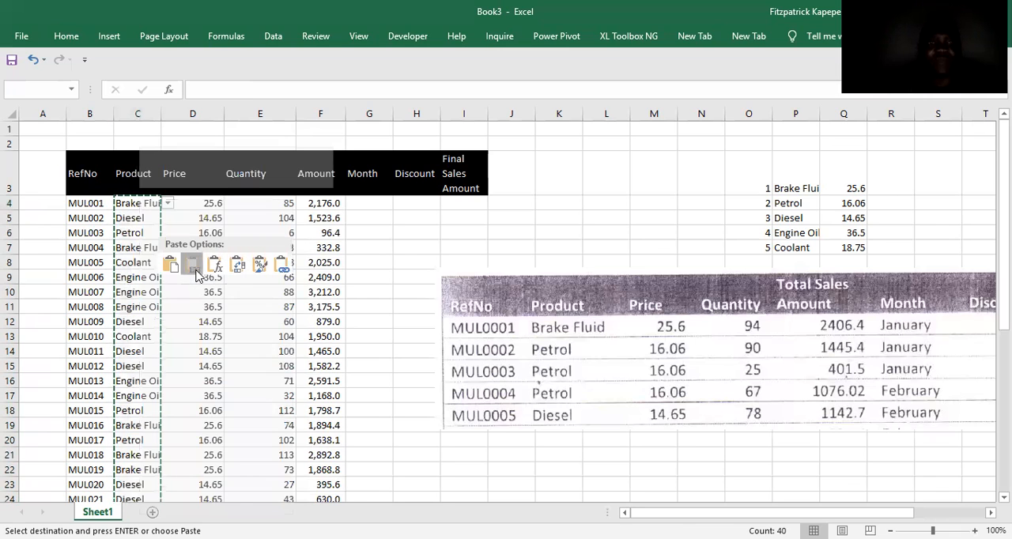
# Check the contents of the Price, Quantity and Amount cells in the first rows.
pyautogui.click(206, 209)
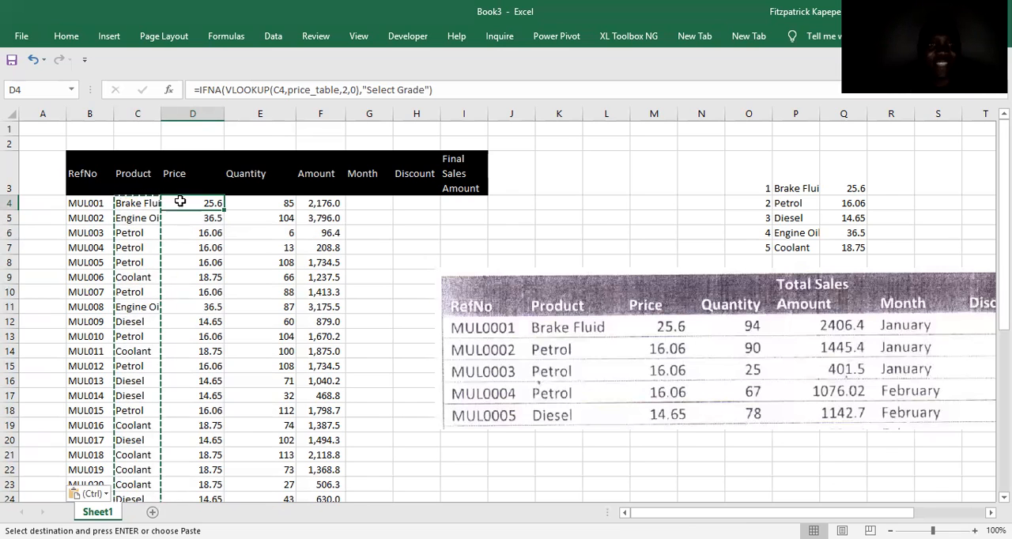
pyautogui.click(280, 204)
pyautogui.click(282, 258)
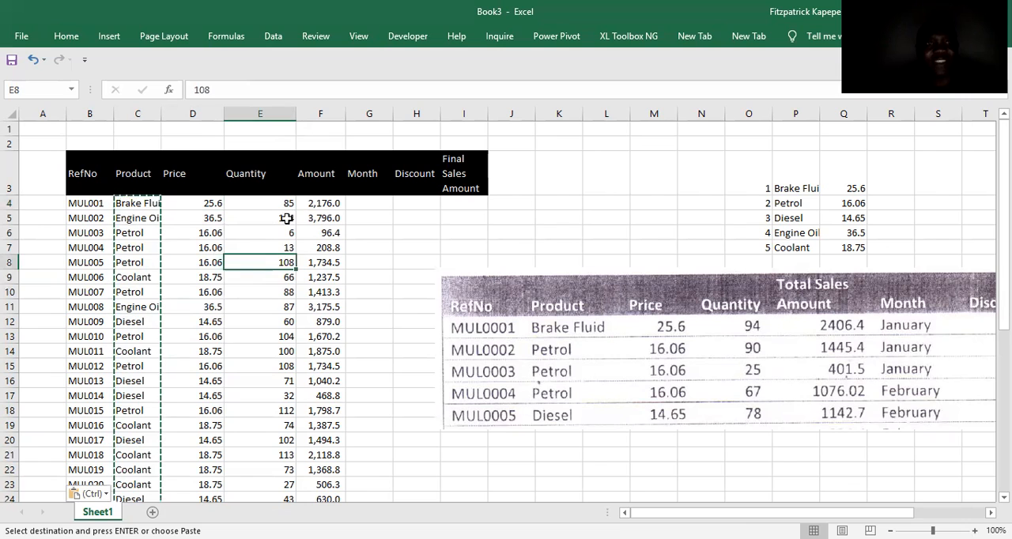
pyautogui.click(325, 203)
pyautogui.click(330, 234)
# Move the sample picture further down the sheet and list the months January to December in P10:P21.
pyautogui.click(366, 197)
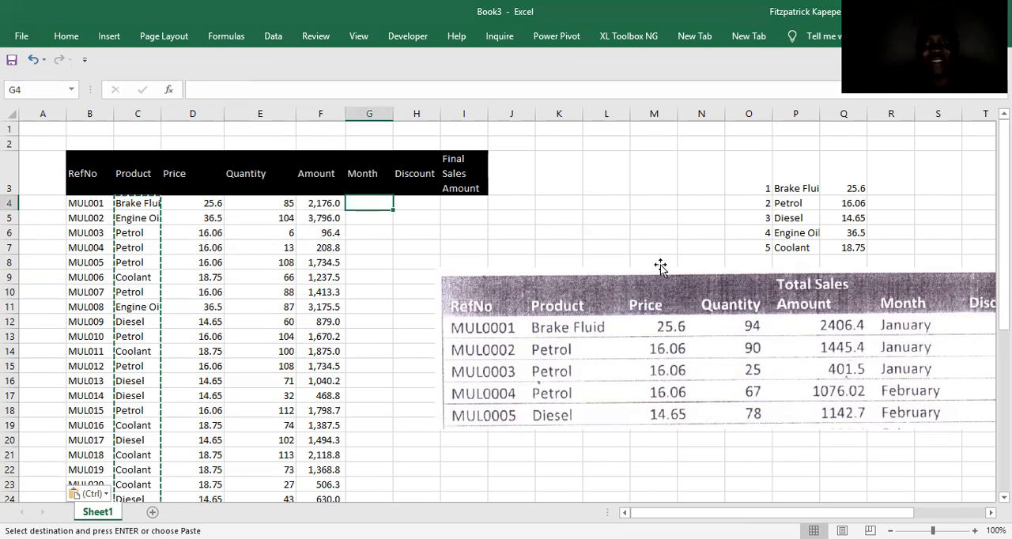
pyautogui.moveTo(720, 298); pyautogui.dragTo(705, 435)
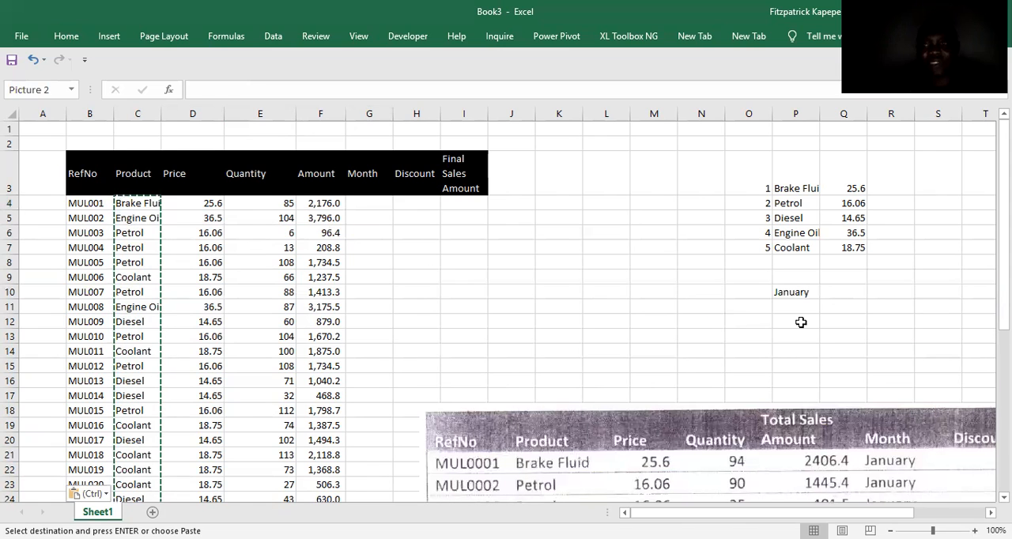
pyautogui.click(790, 292)
pyautogui.moveTo(819, 300); pyautogui.dragTo(818, 412)
pyautogui.moveTo(817, 425); pyautogui.dragTo(683, 492)
pyautogui.moveTo(761, 480); pyautogui.dragTo(593, 464)
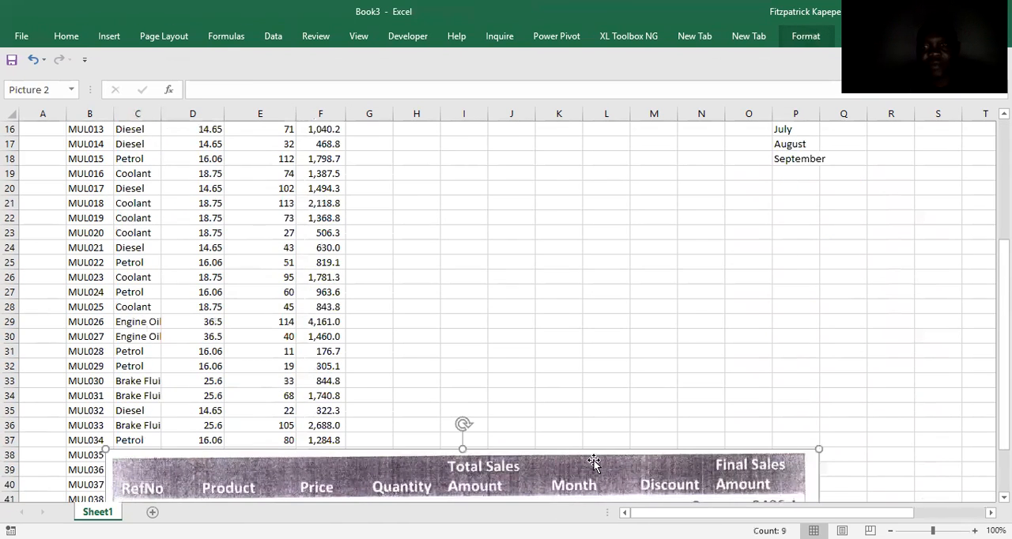
pyautogui.click(805, 158)
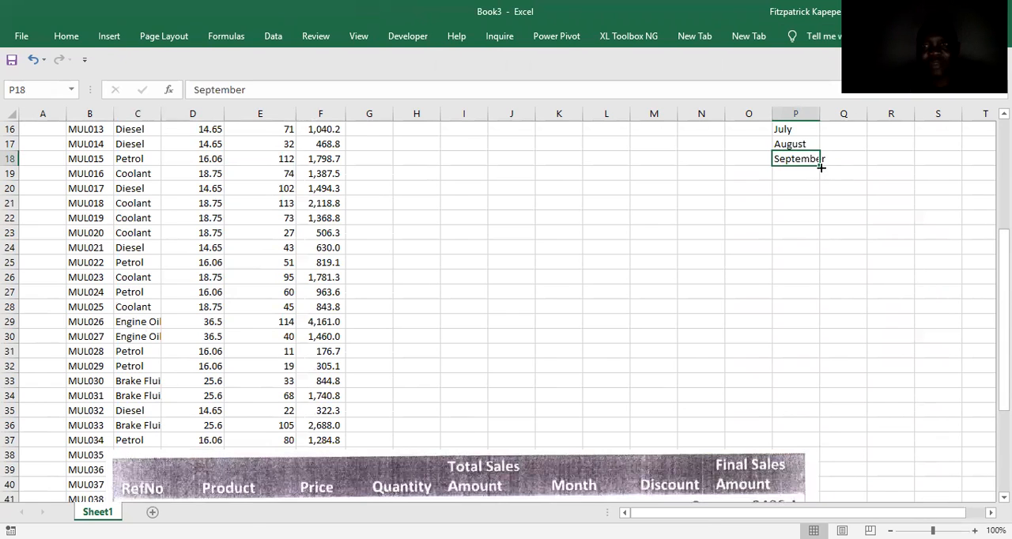
pyautogui.moveTo(821, 163); pyautogui.dragTo(792, 197)
# Define the name months for the month list in P10:P21, with workbook scope.
pyautogui.click(789, 203)
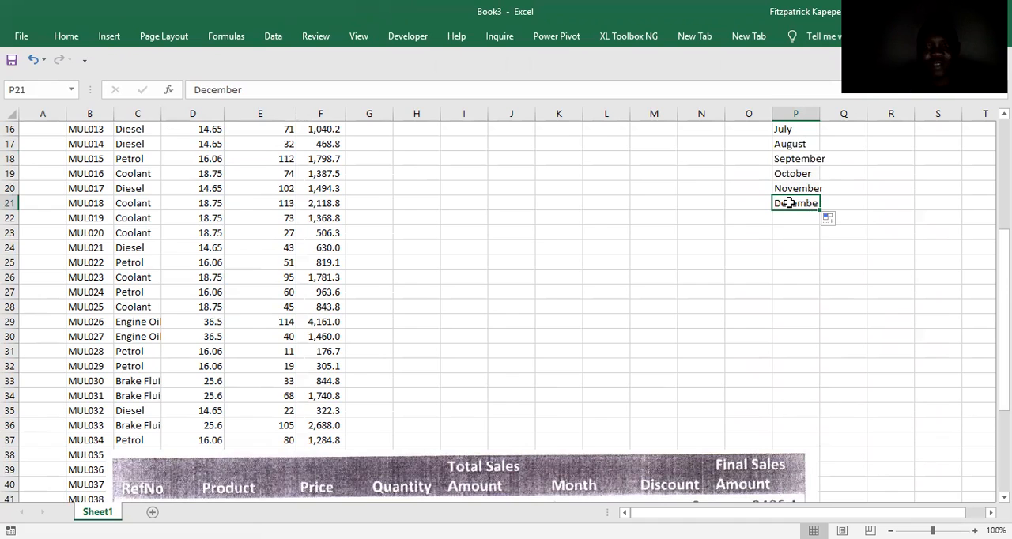
pyautogui.hotkey('ctrl', 'shift', 'Up')
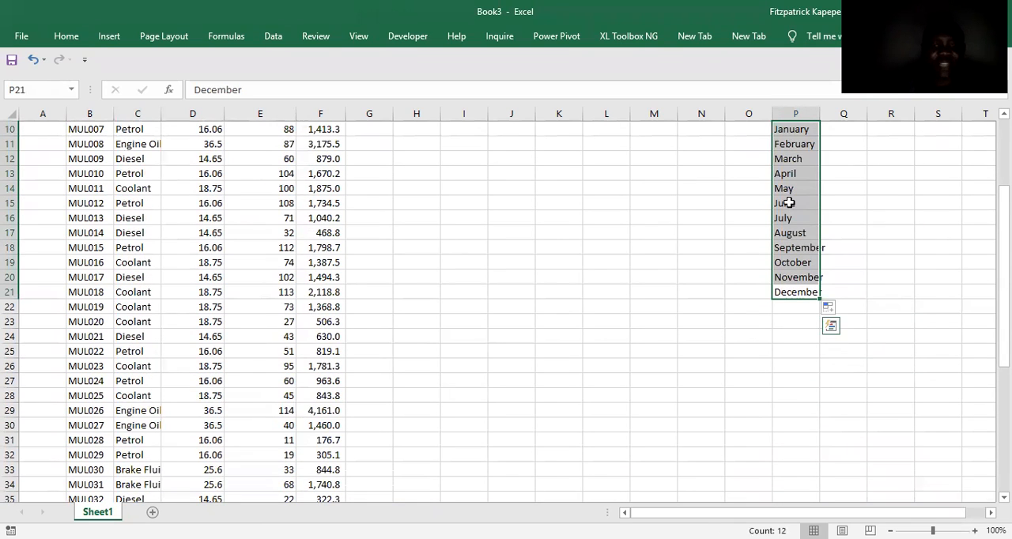
pyautogui.hotkey('alt', 'm')
pyautogui.press('m')
pyautogui.press('d')
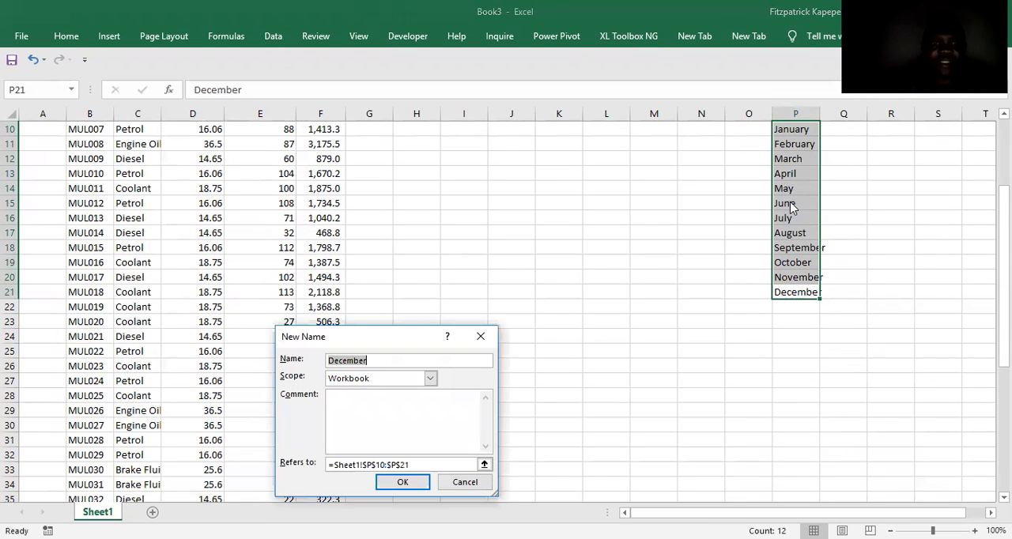
pyautogui.write('months')
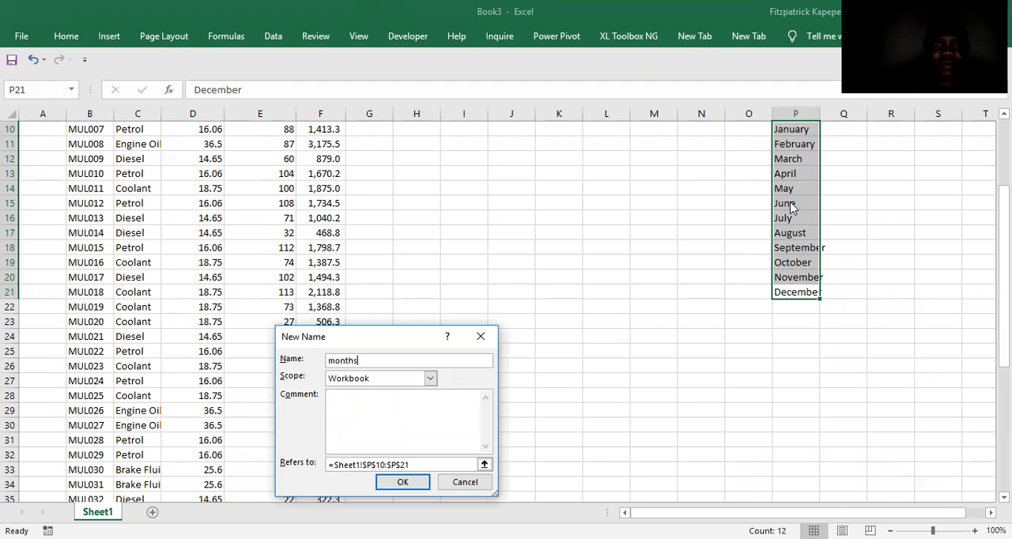
pyautogui.press('Return')
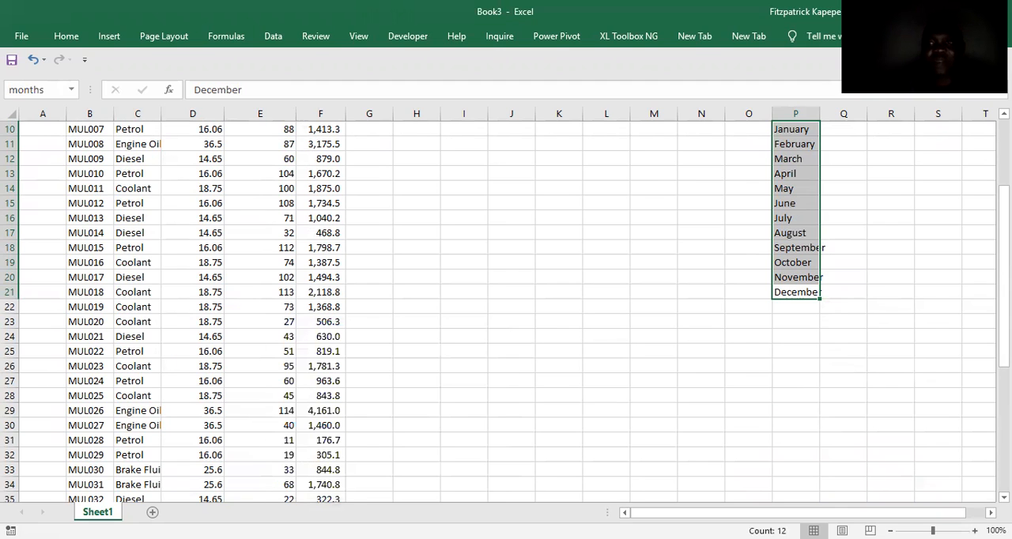
# Number the months from 1 to 12 in O10:O21 and return to the first Month cell, G4.
pyautogui.scroll(3, 1003, 277)
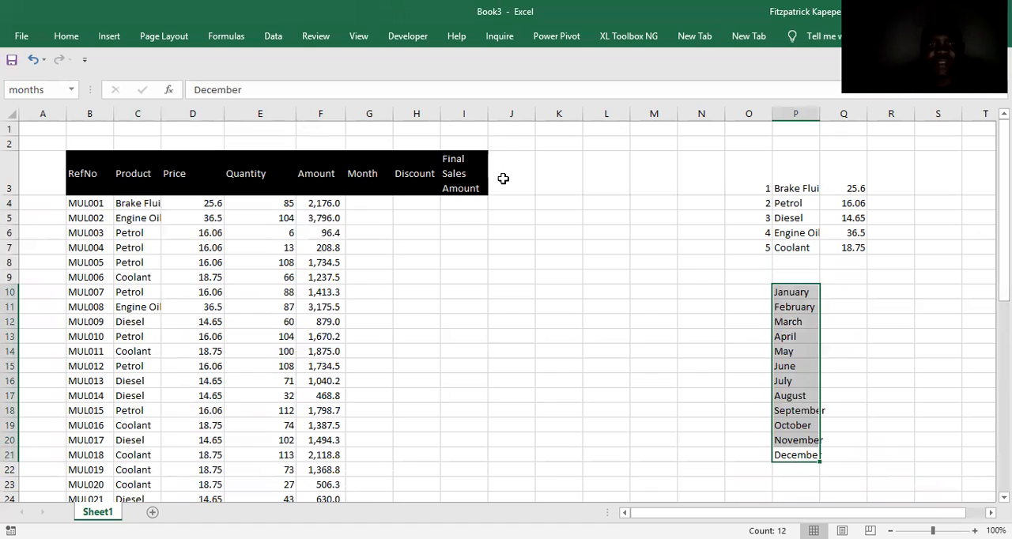
pyautogui.click(375, 201)
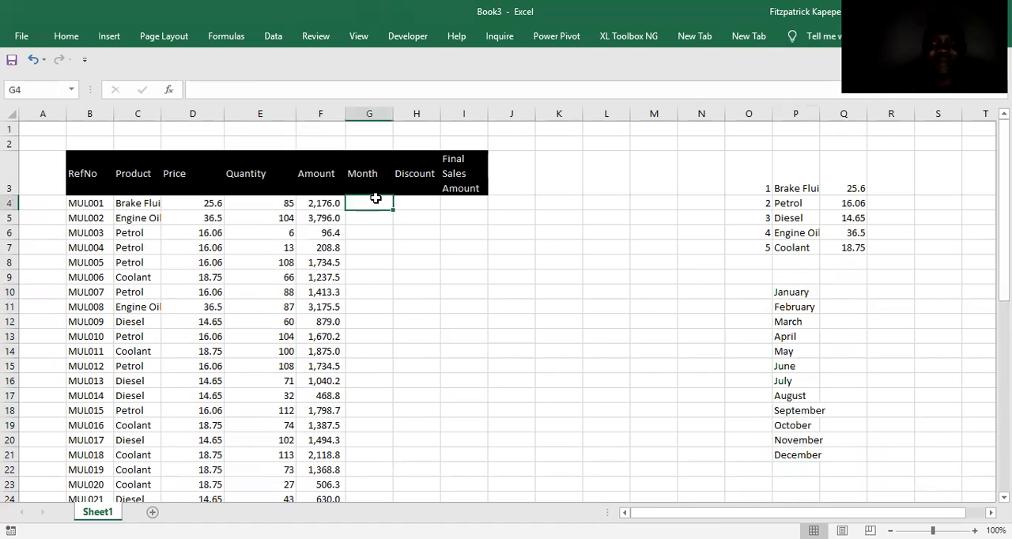
pyautogui.click(738, 288)
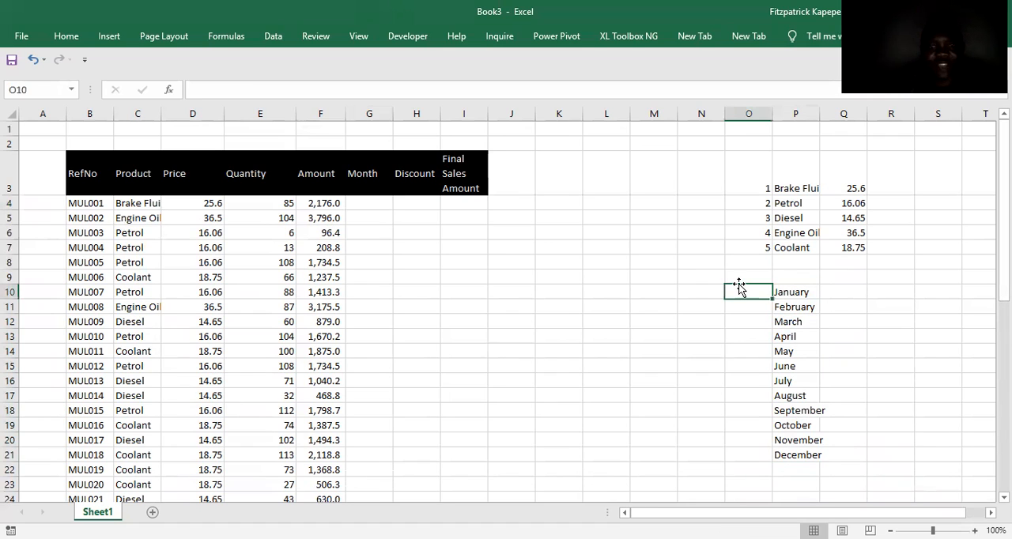
pyautogui.write('1')
pyautogui.press('Return')
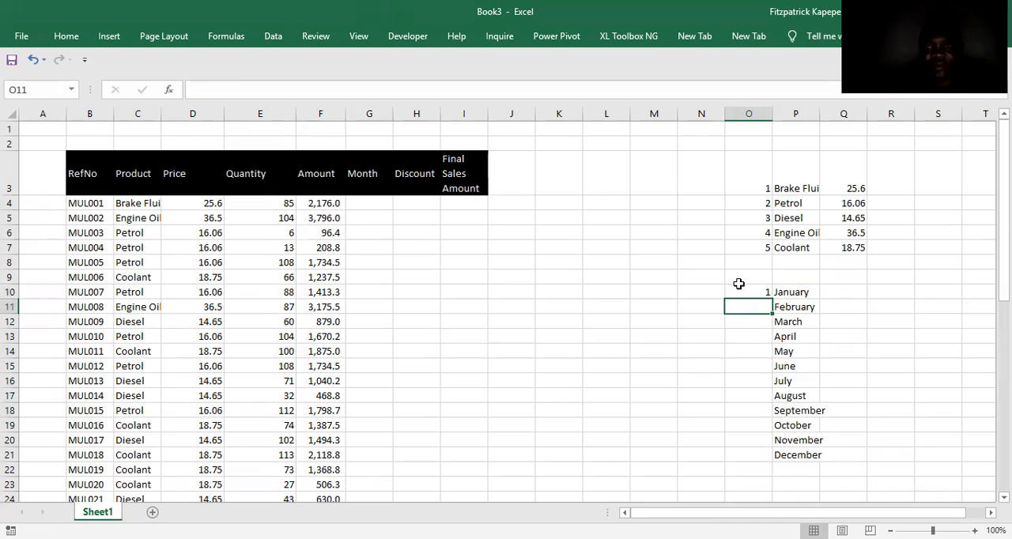
pyautogui.click(740, 289)
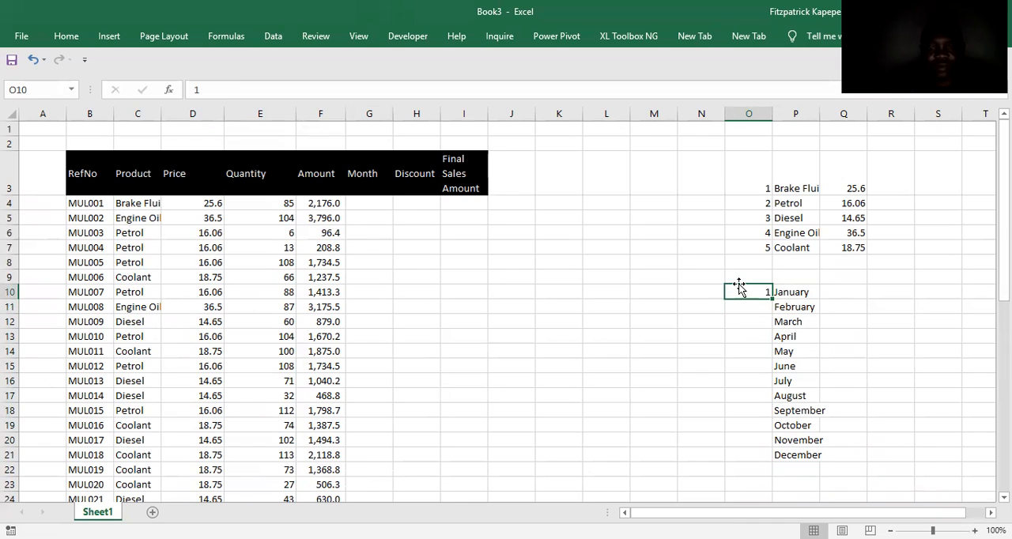
pyautogui.press('Return')
pyautogui.write('2')
pyautogui.click(750, 289)
pyautogui.moveTo(750, 289); pyautogui.dragTo(771, 462)
pyautogui.click(356, 202)
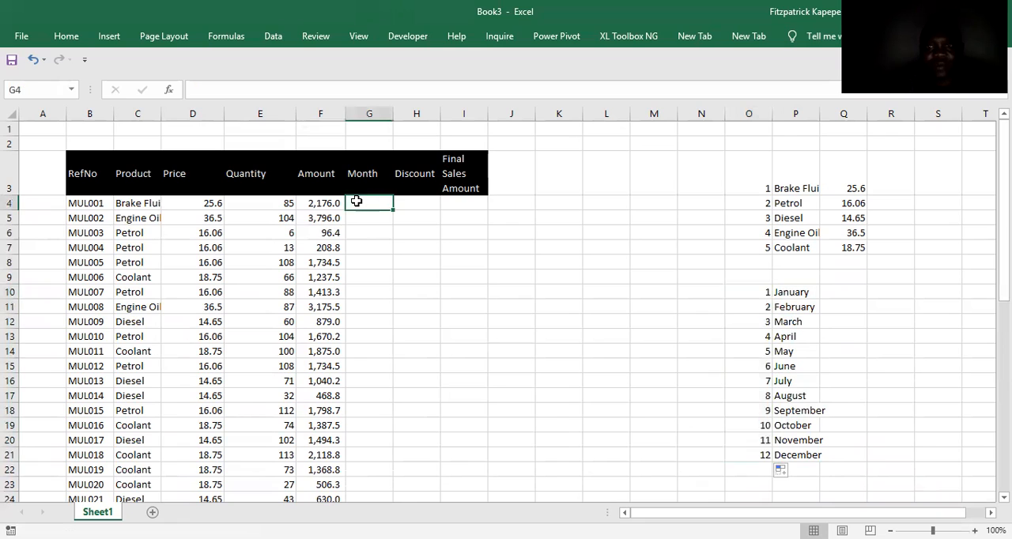
# Enter =VLOOKUP(RANDBETWEEN(1,12),$O$10:$P$21,2,0) in G4 and fill it down the Month column to the table's last row.
pyautogui.write('=')
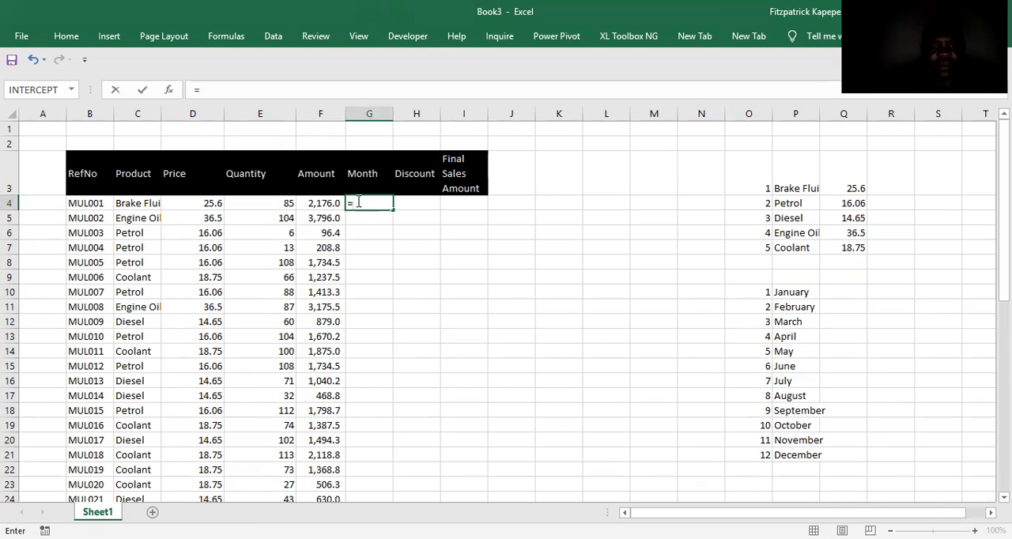
pyautogui.write('vl')
pyautogui.press('Tab')
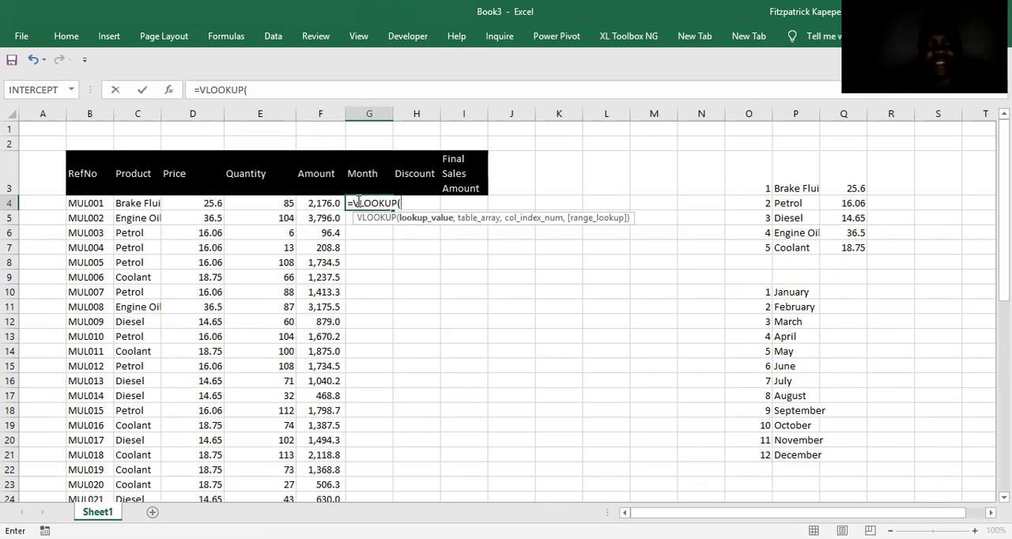
pyautogui.write('rand')
pyautogui.click(452, 242)
pyautogui.doubleClick(452, 242)
pyautogui.write('1,12),')
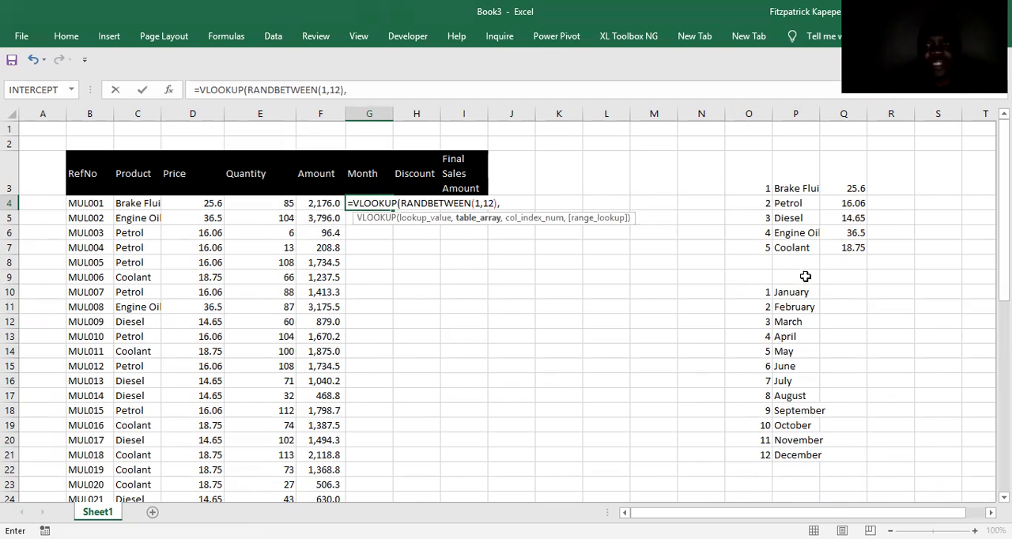
pyautogui.moveTo(771, 292); pyautogui.dragTo(803, 462)
pyautogui.press('F4')
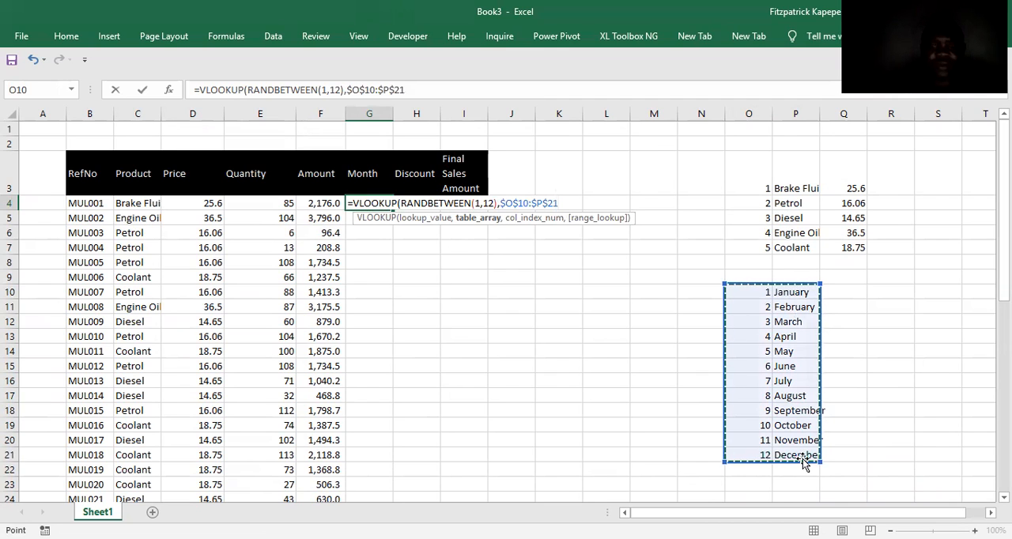
pyautogui.write(',2,0)')
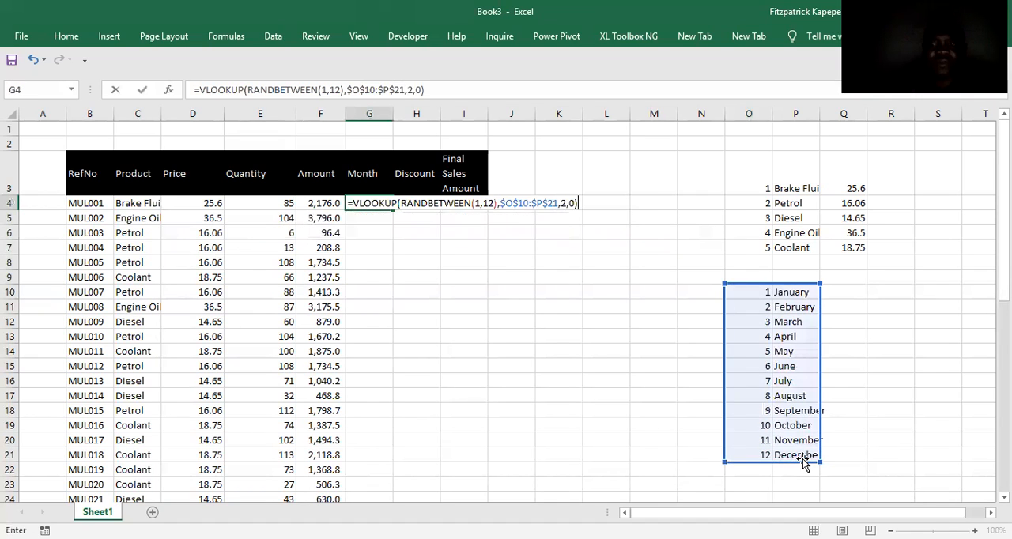
pyautogui.press('Return')
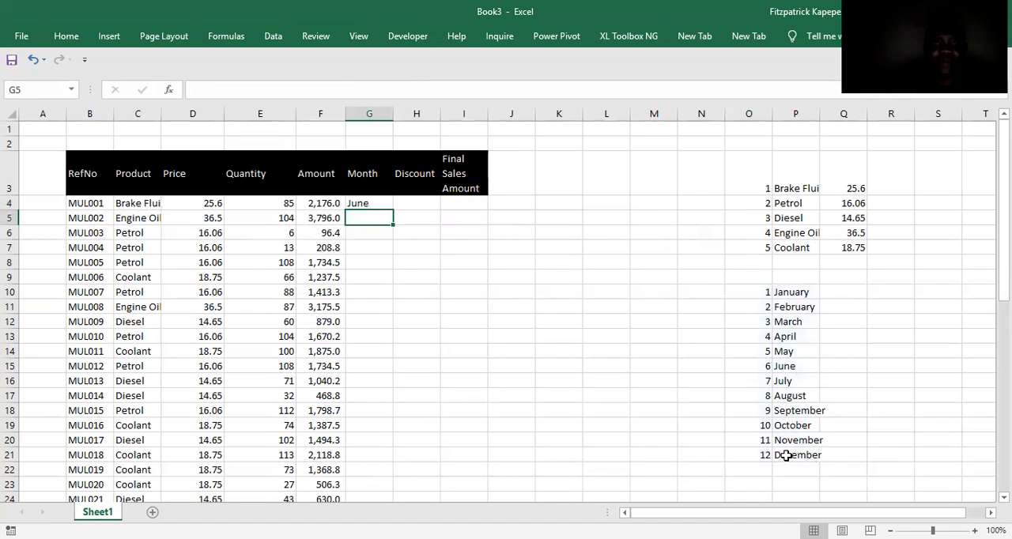
pyautogui.click(369, 204)
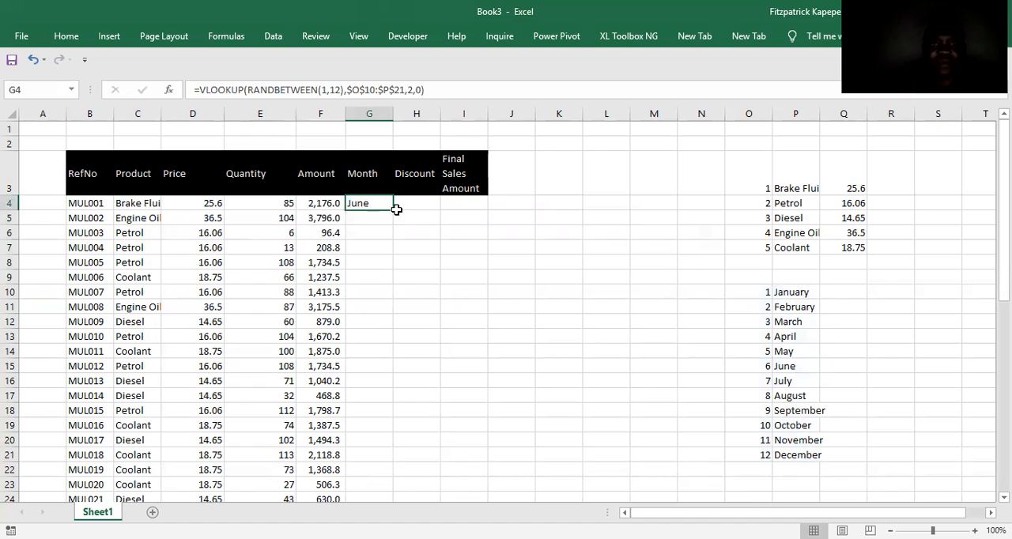
pyautogui.doubleClick(395, 208)
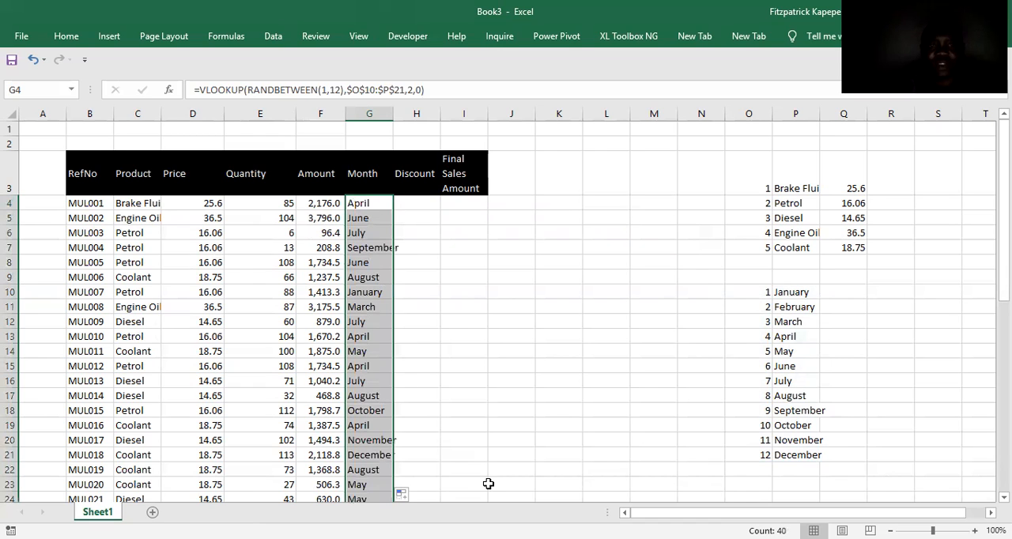
# Replace the Month column's formulas with their values and widen column G to fit the longest month names.
pyautogui.hotkey('ctrl', 'c')
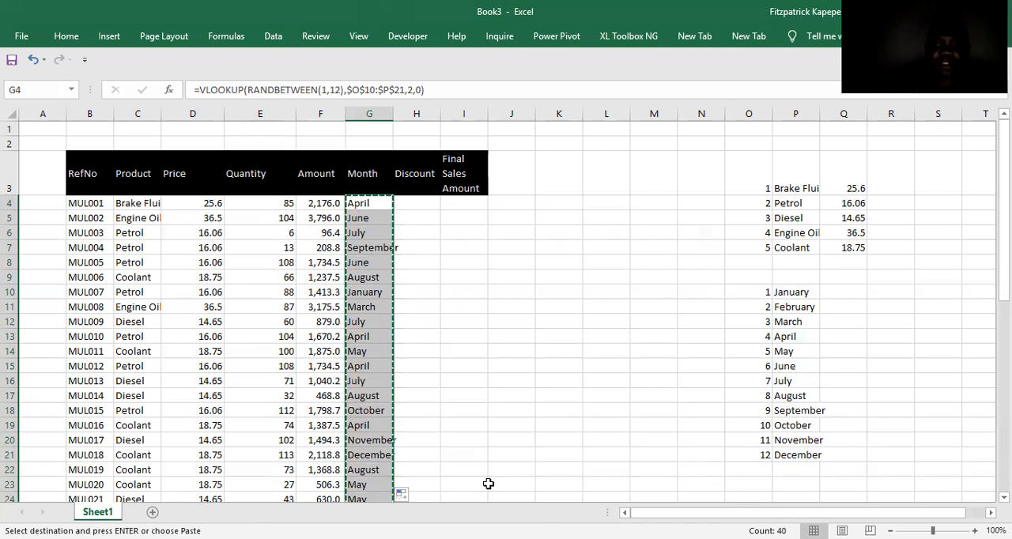
pyautogui.hotkey('ctrl', 'alt', 'v')
pyautogui.press('v')
pyautogui.press('Return')
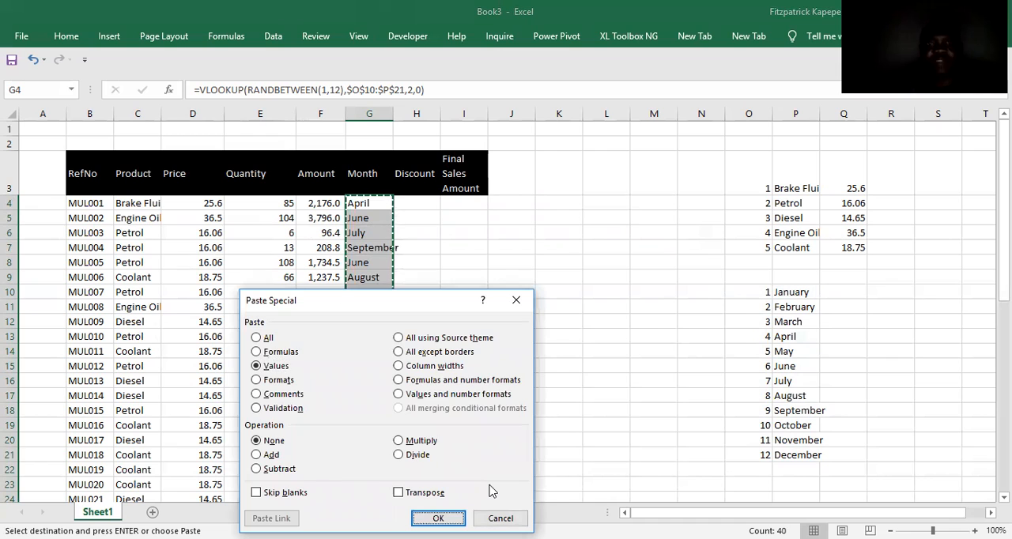
pyautogui.click(416, 203)
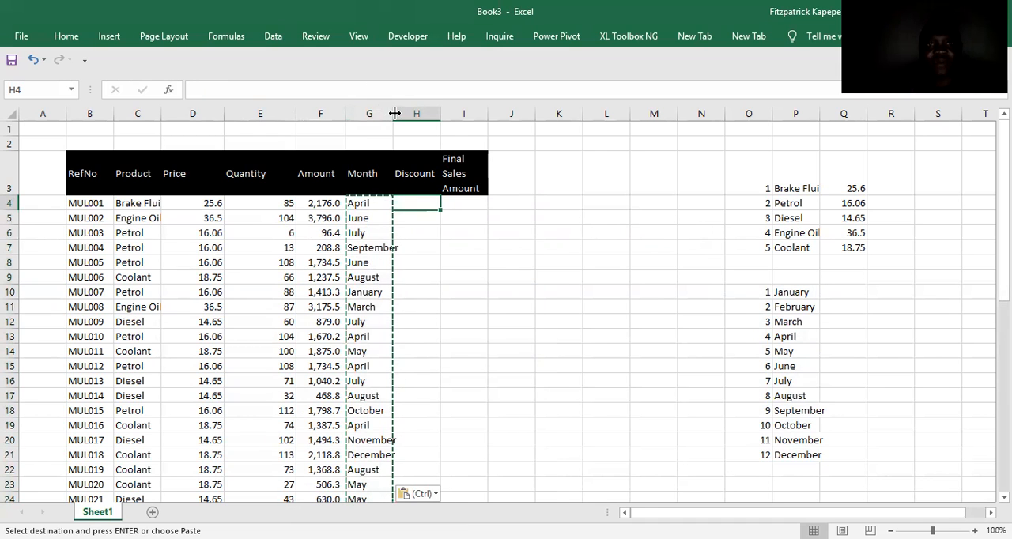
pyautogui.moveTo(394, 113); pyautogui.dragTo(420, 113)
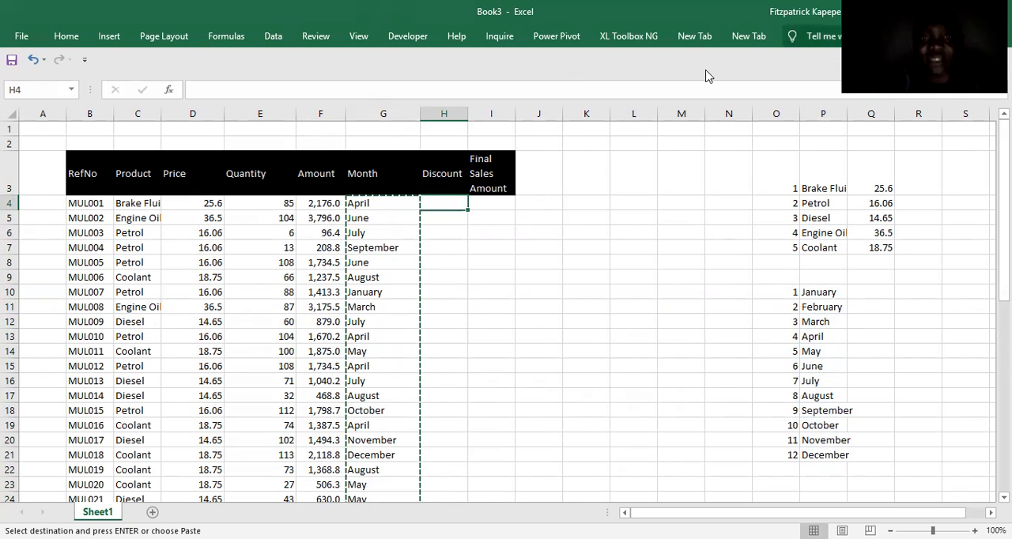
pyautogui.click(850, 297)
pyautogui.press('Left')
pyautogui.press('Left')
pyautogui.press('Left')
pyautogui.press('Right')
pyautogui.press('Right')
pyautogui.press('Right')
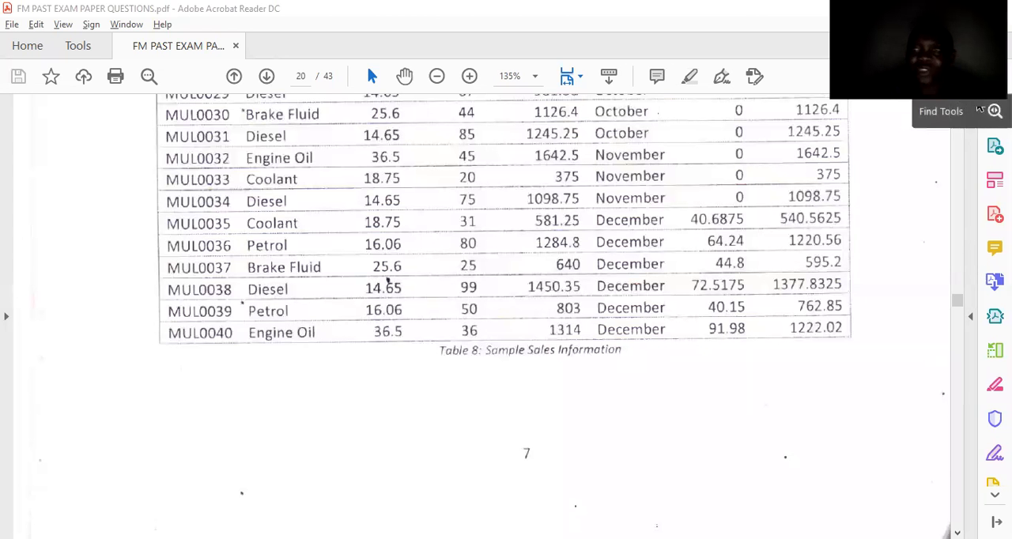
# Switch to the exam paper PDF in Adobe Acrobat Reader and examine the sample sales table upward from its last rows.
pyautogui.scroll(10, 960, 109)
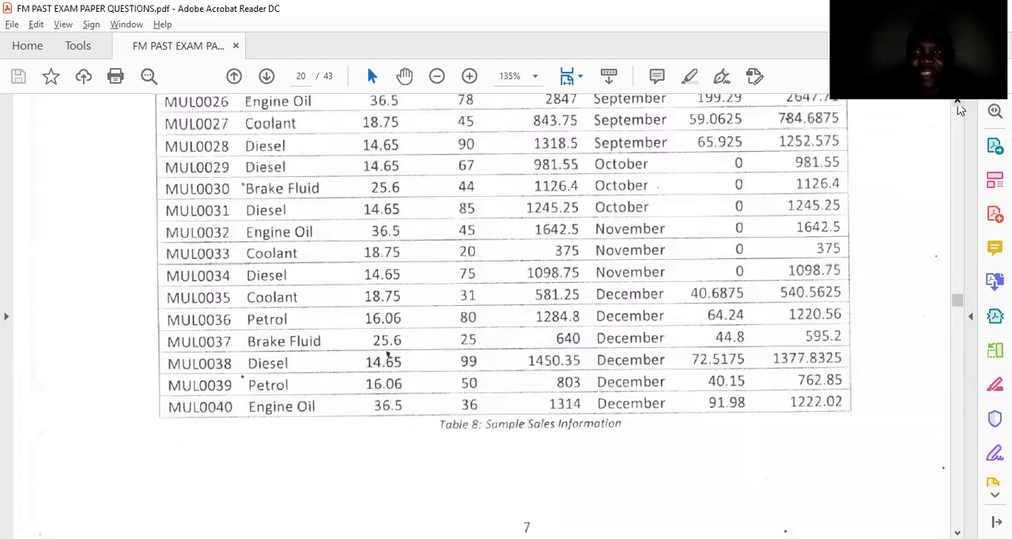
pyautogui.scroll(3, 960, 109)
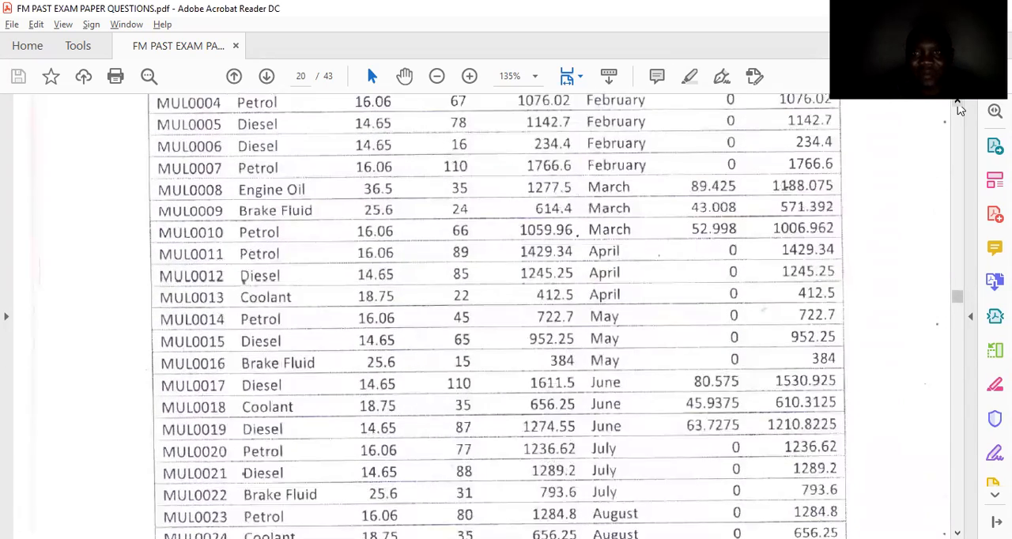
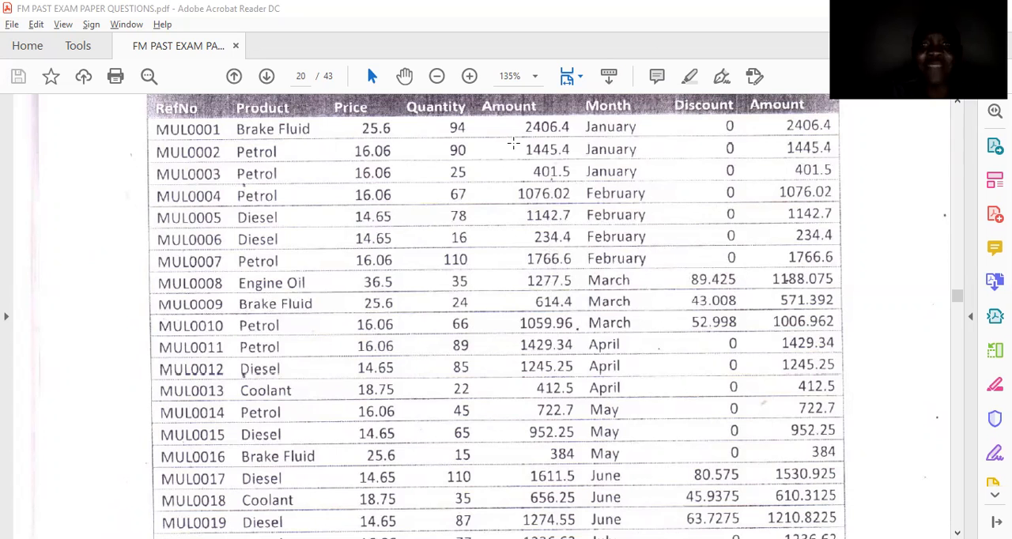
# Switch back to the Book3 workbook in Excel.
pyautogui.hotkey('alt', 'Tab')
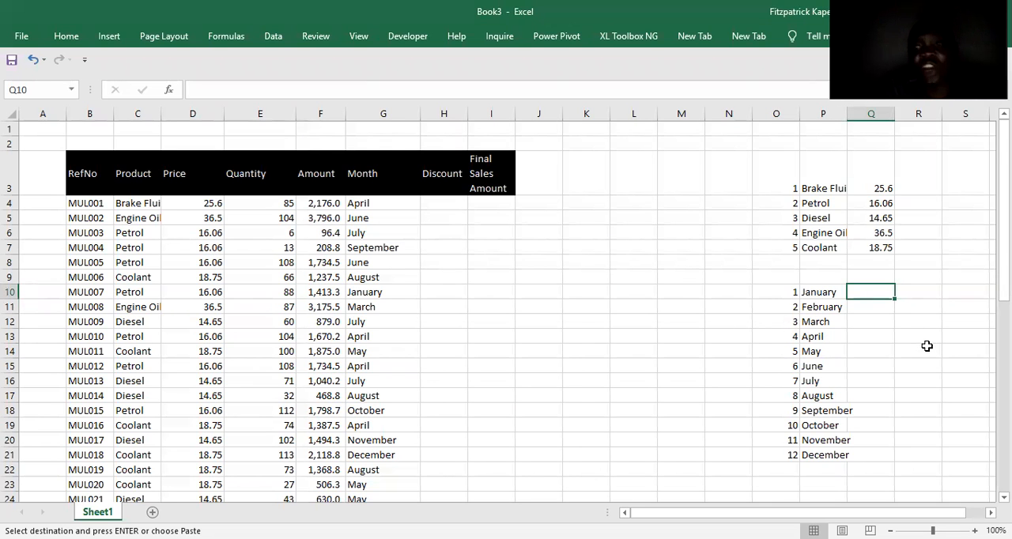
pyautogui.click(916, 141)
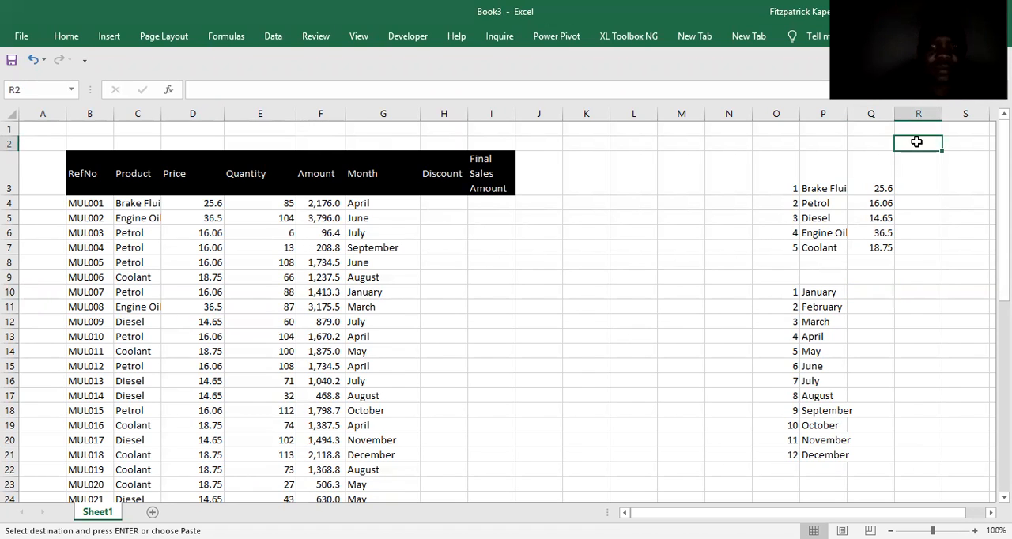
pyautogui.write('D')
pyautogui.press('BackSpace')
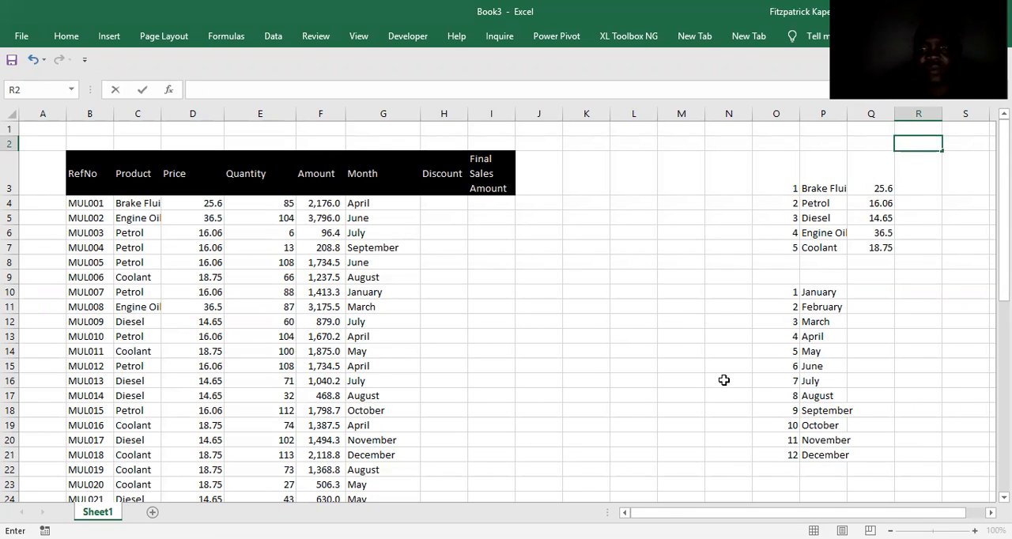
pyautogui.scroll(-1, 792, 433)
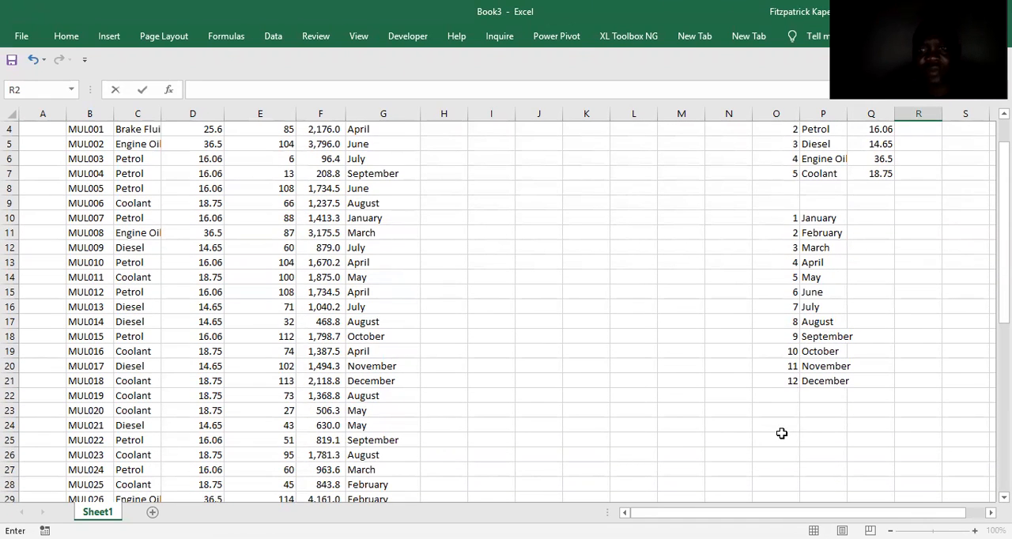
pyautogui.click(778, 435)
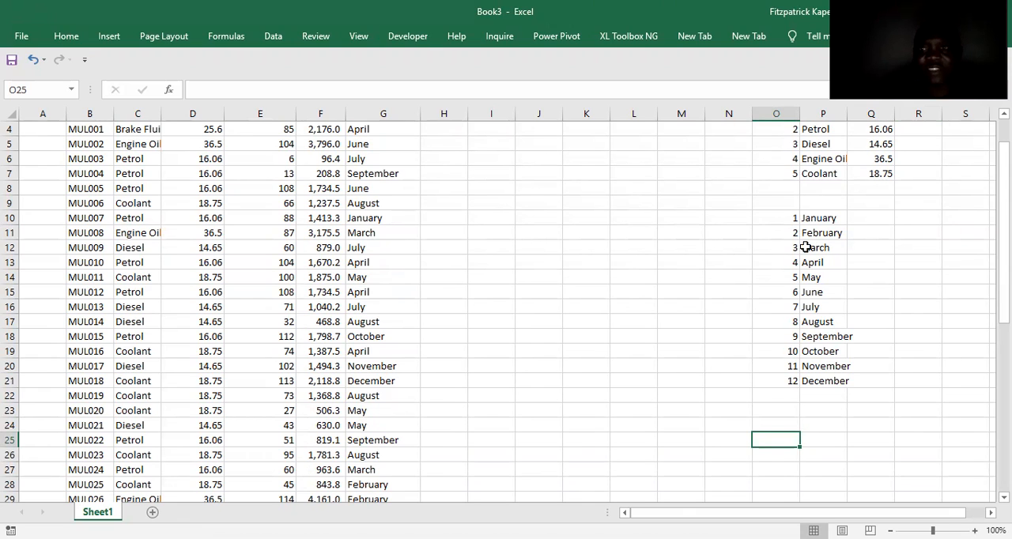
# Copy the product names in P3:P7, paste them transposed across row 9 from Q9, and fit columns Q and T to their headings.
pyautogui.click(862, 202)
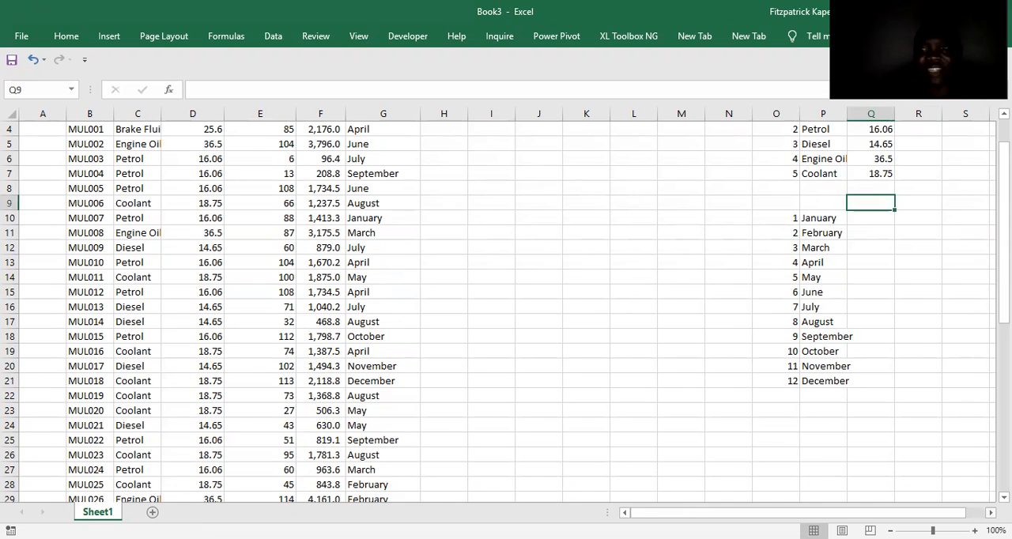
pyautogui.hscroll(3, 506, 308)
pyautogui.scroll(1, 714, 198)
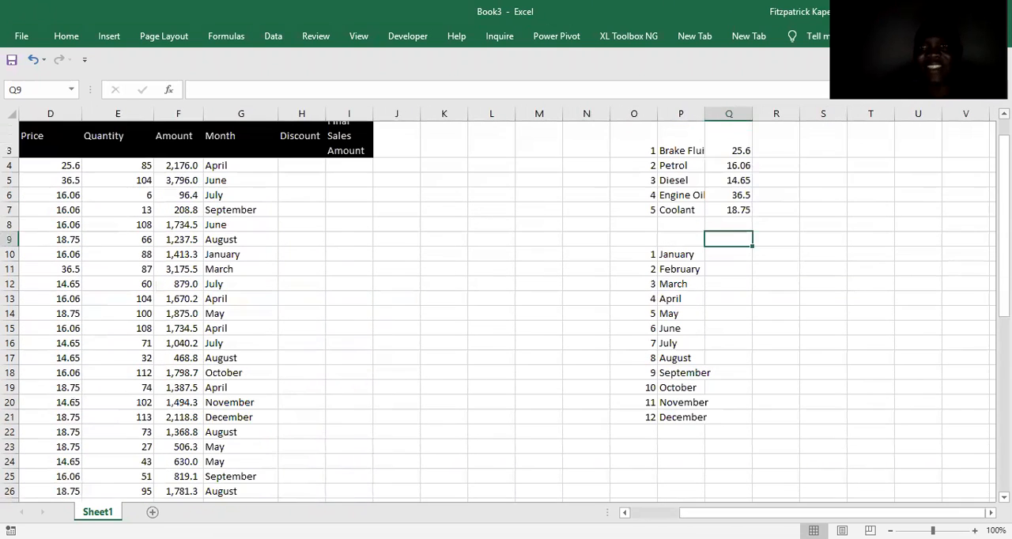
pyautogui.moveTo(673, 174); pyautogui.dragTo(671, 233)
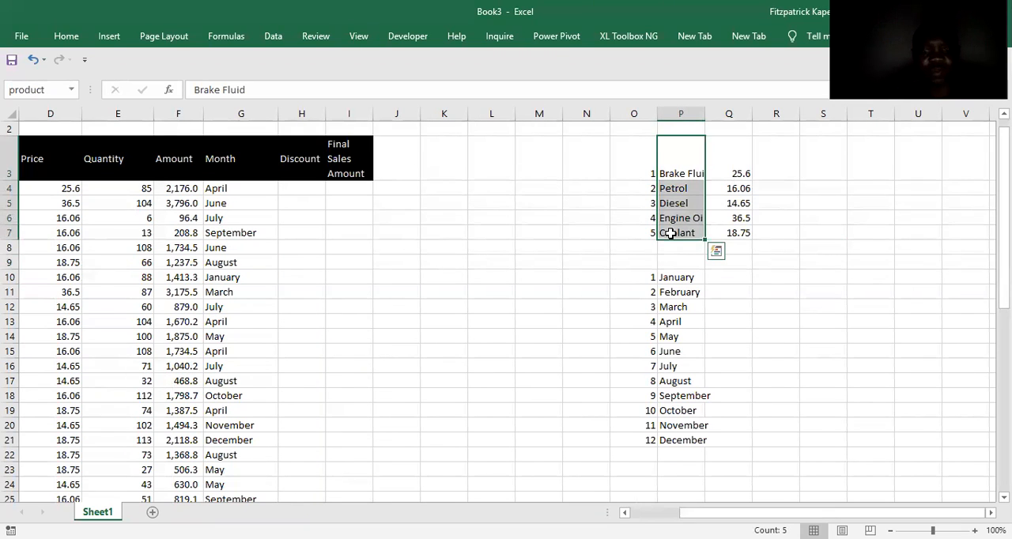
pyautogui.hotkey('ctrl', 'c')
pyautogui.click(740, 266)
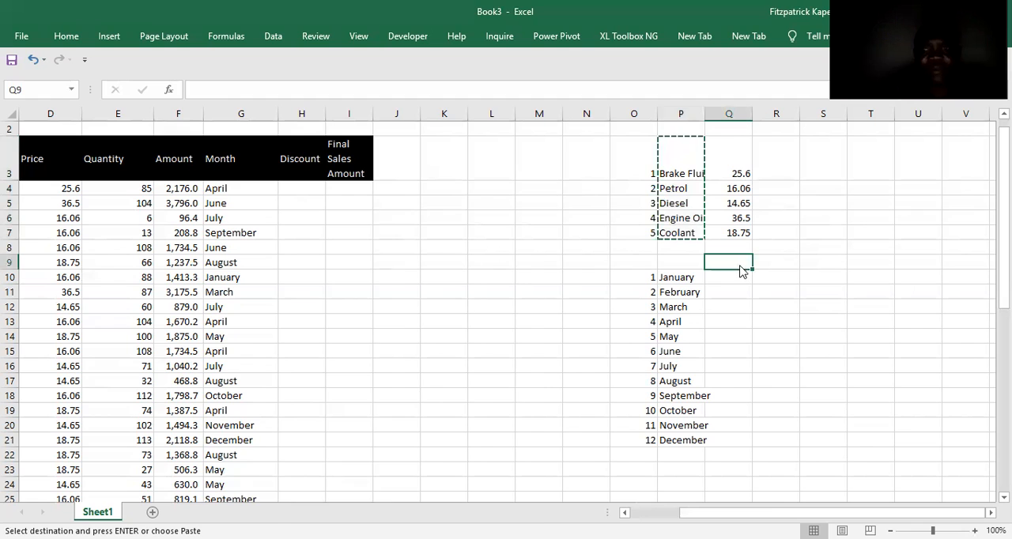
pyautogui.hotkey('ctrl', 'alt', 'v')
pyautogui.click(398, 494)
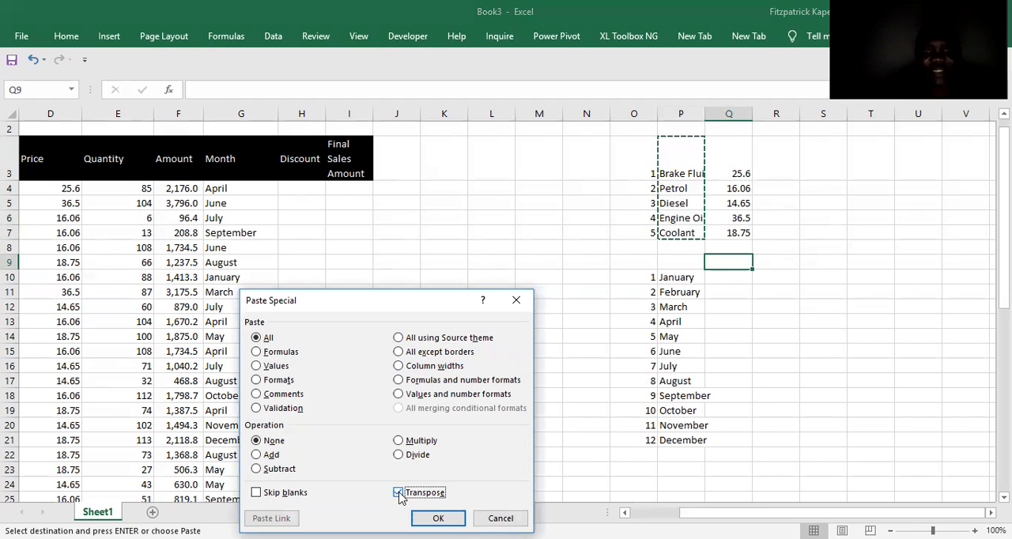
pyautogui.press('Tab')
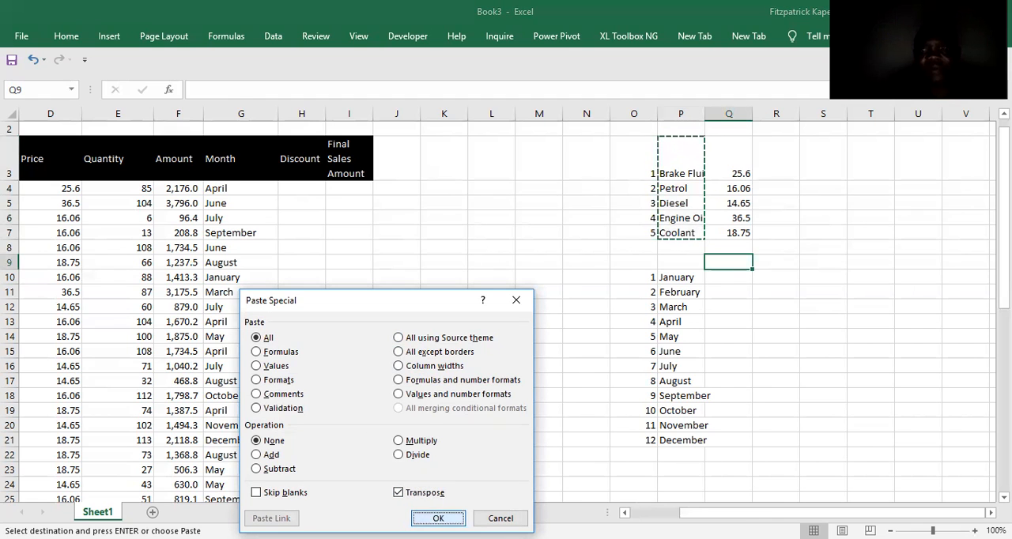
pyautogui.press('Return')
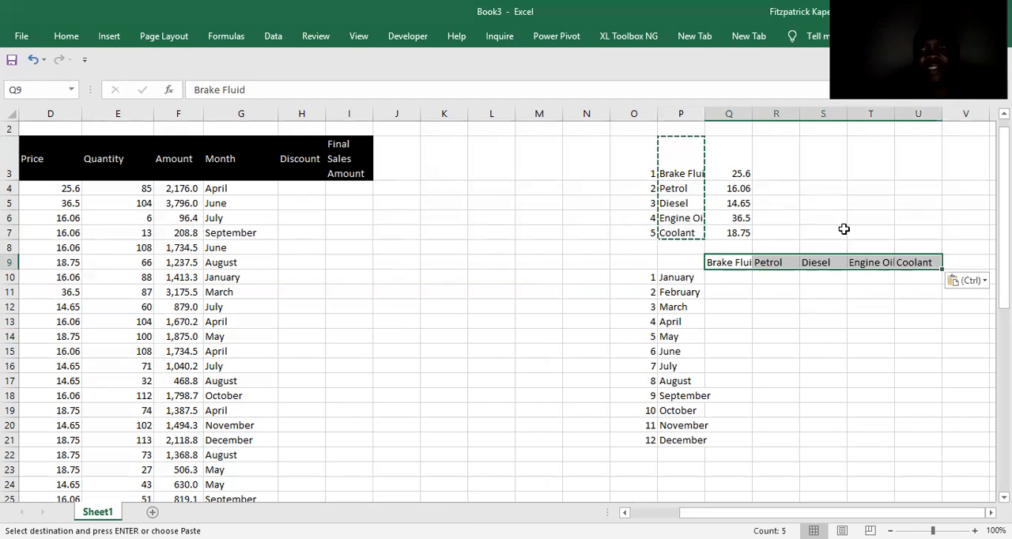
pyautogui.doubleClick(755, 111)
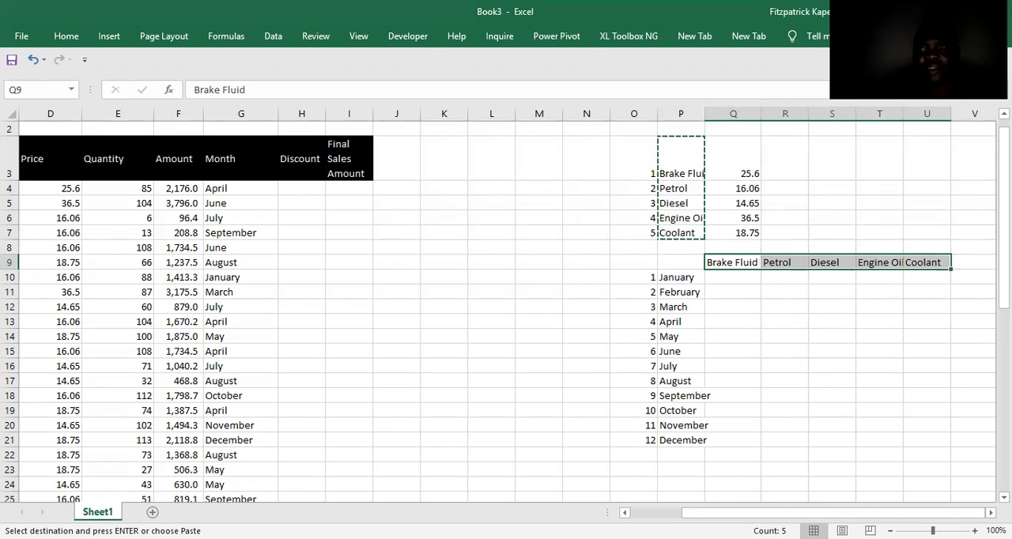
pyautogui.doubleClick(907, 115)
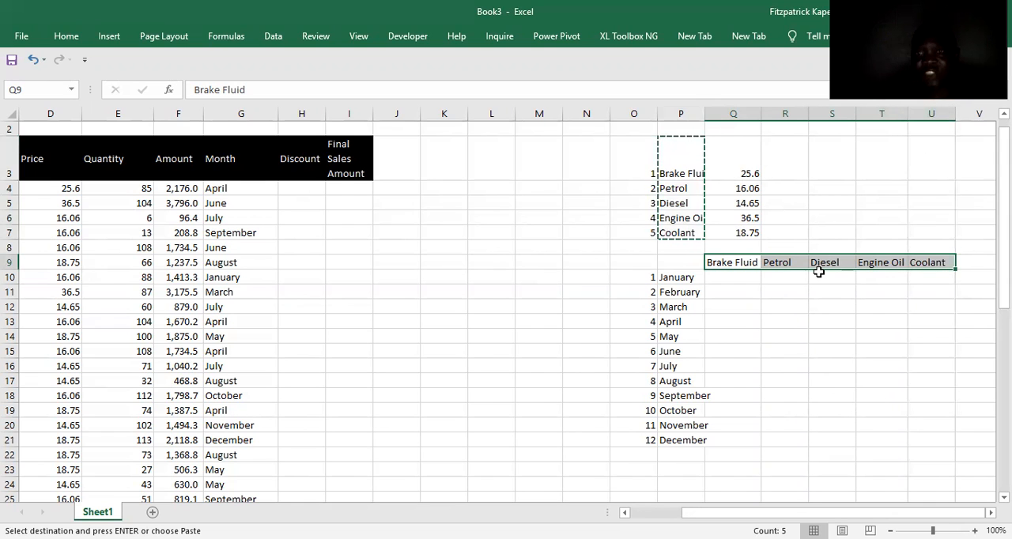
# Insert a screen clipping of the exam paper's three March rows, covering product through discount, onto the sheet.
pyautogui.click(729, 308)
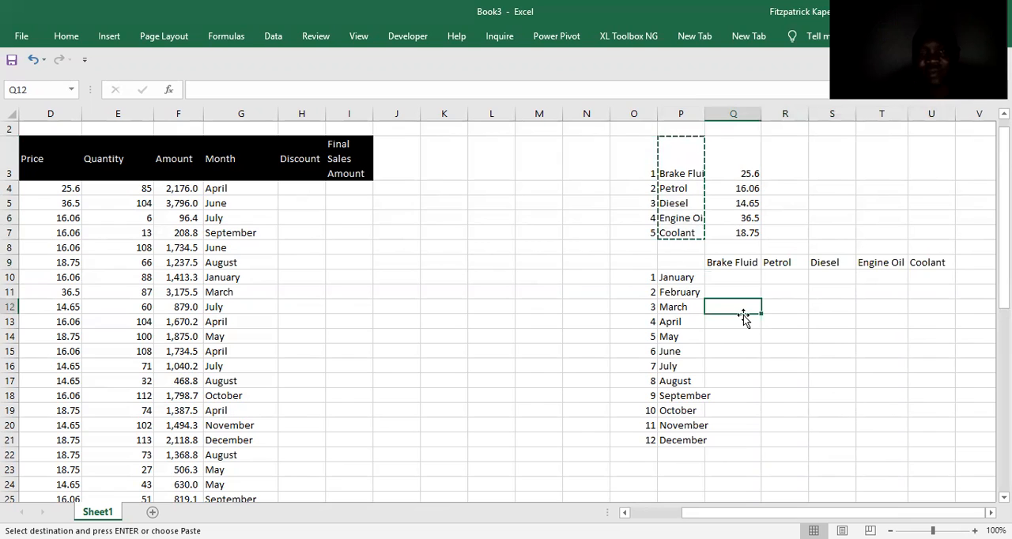
pyautogui.hotkey('alt', 'Tab')
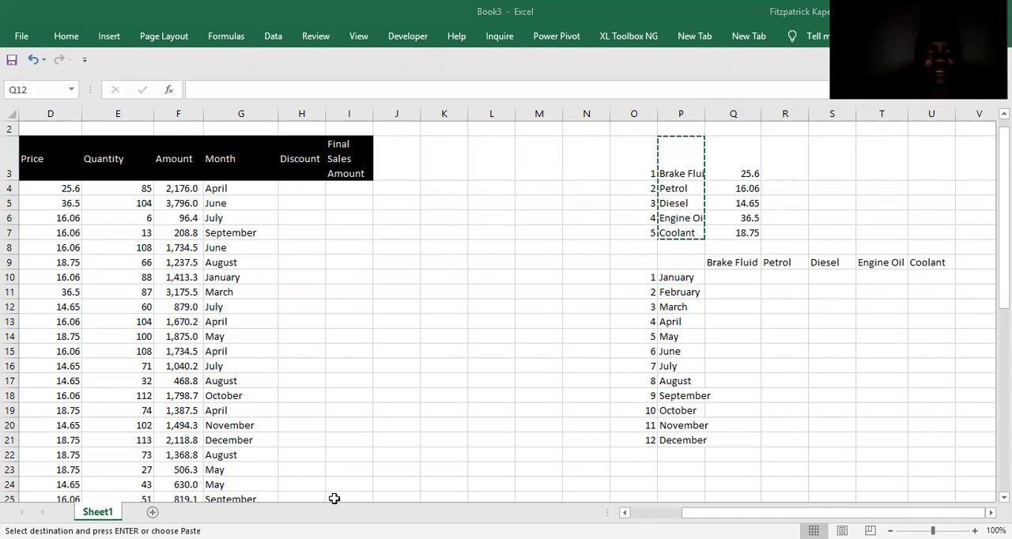
pyautogui.click(109, 35)
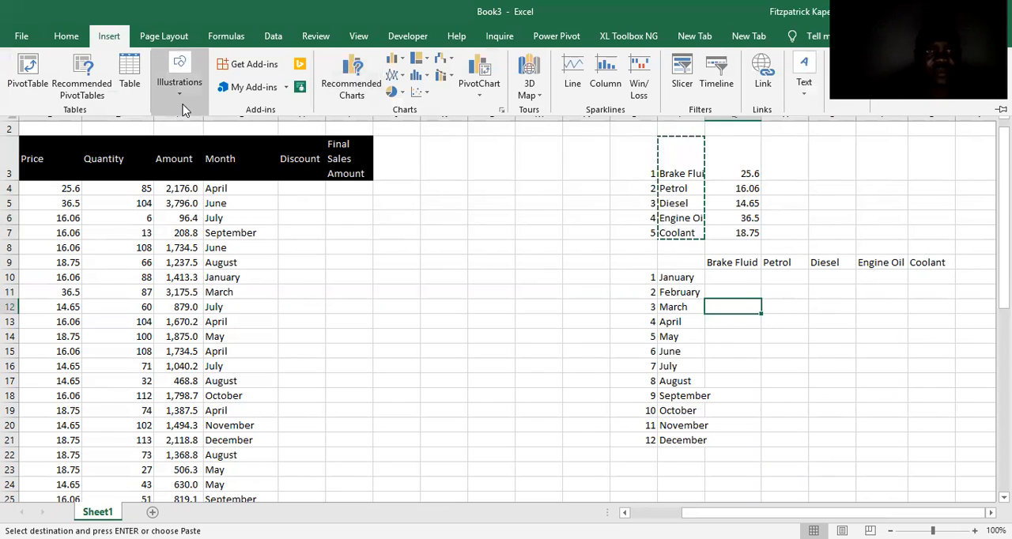
pyautogui.click(181, 105)
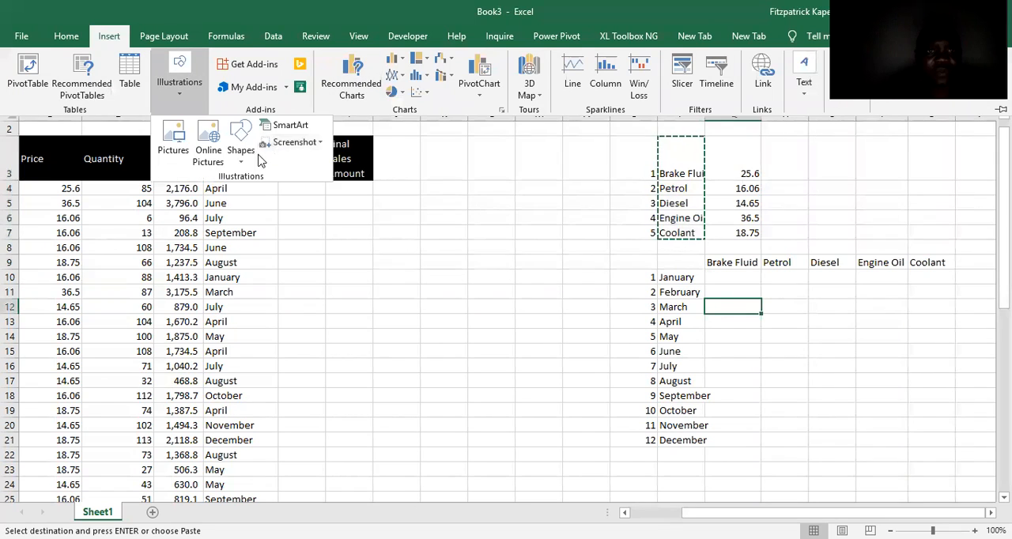
pyautogui.click(317, 146)
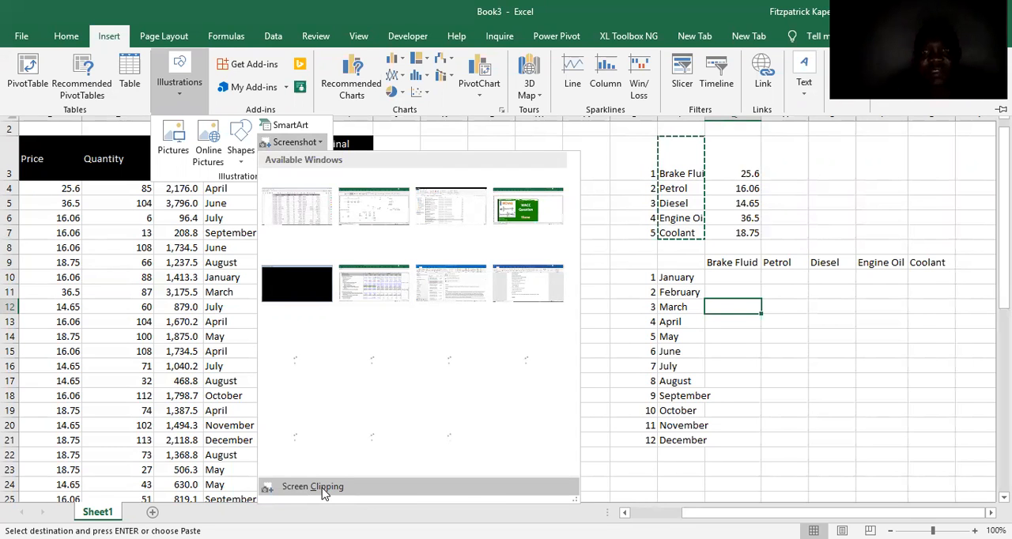
pyautogui.click(312, 486)
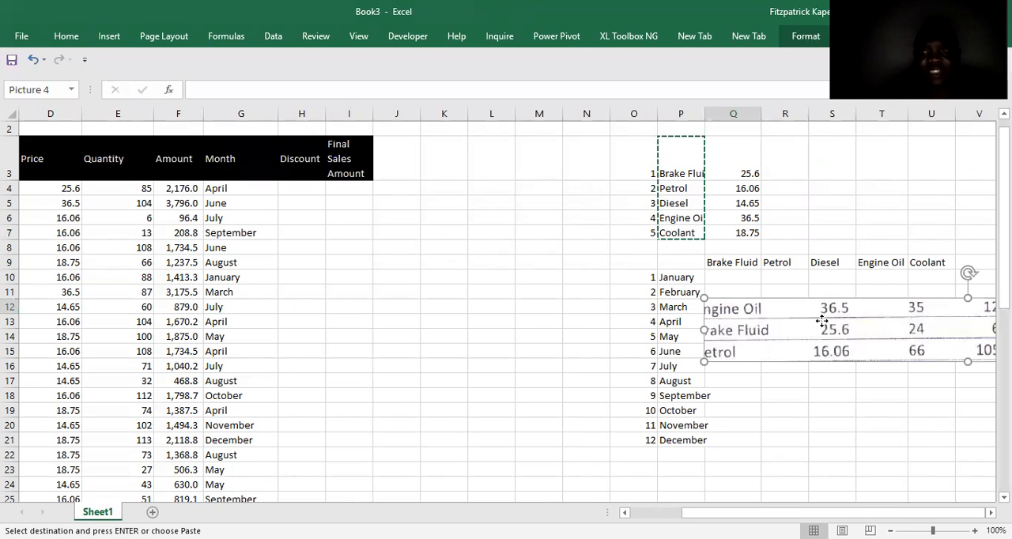
pyautogui.moveTo(824, 321); pyautogui.dragTo(214, 258)
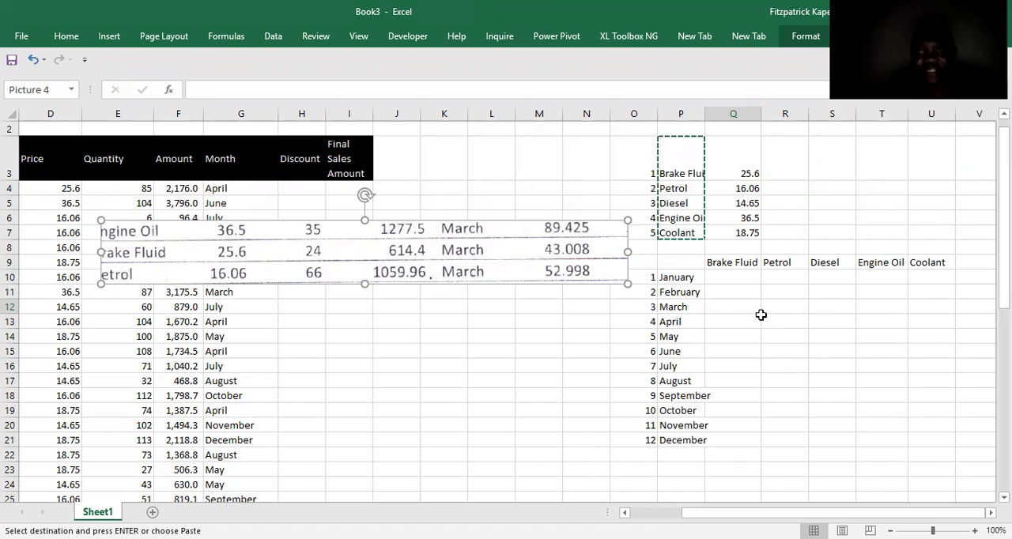
# Enter =89.425/1277.5 in T12 to calculate the March discount rate for Engine Oil.
pyautogui.click(870, 284)
pyautogui.press('Down')
pyautogui.press('Down')
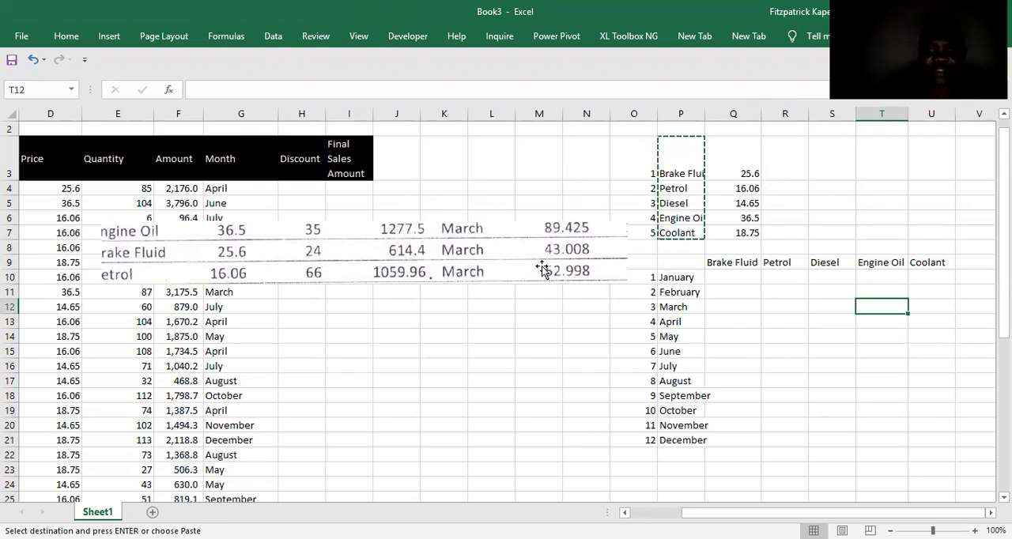
pyautogui.write('=89.425')
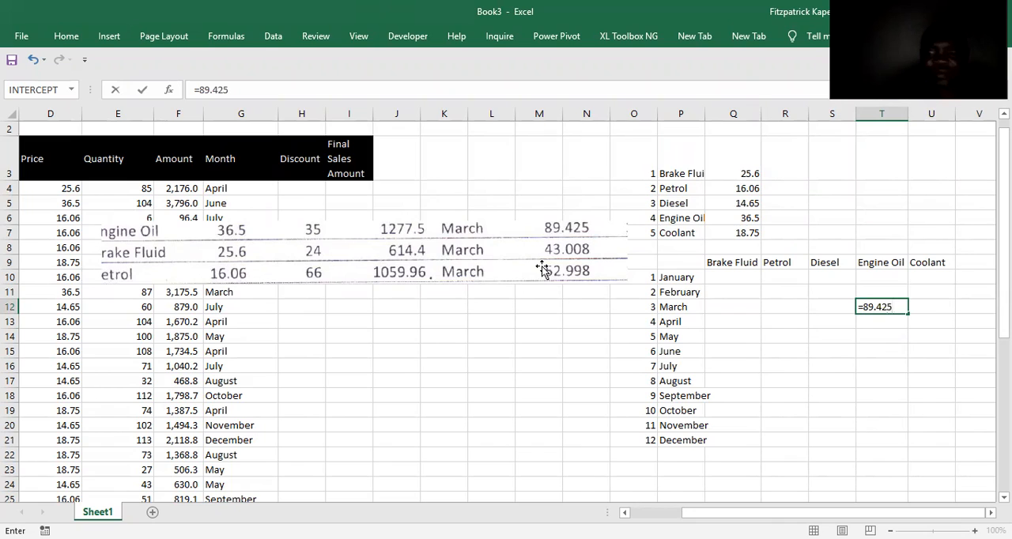
pyautogui.write('/1277.5')
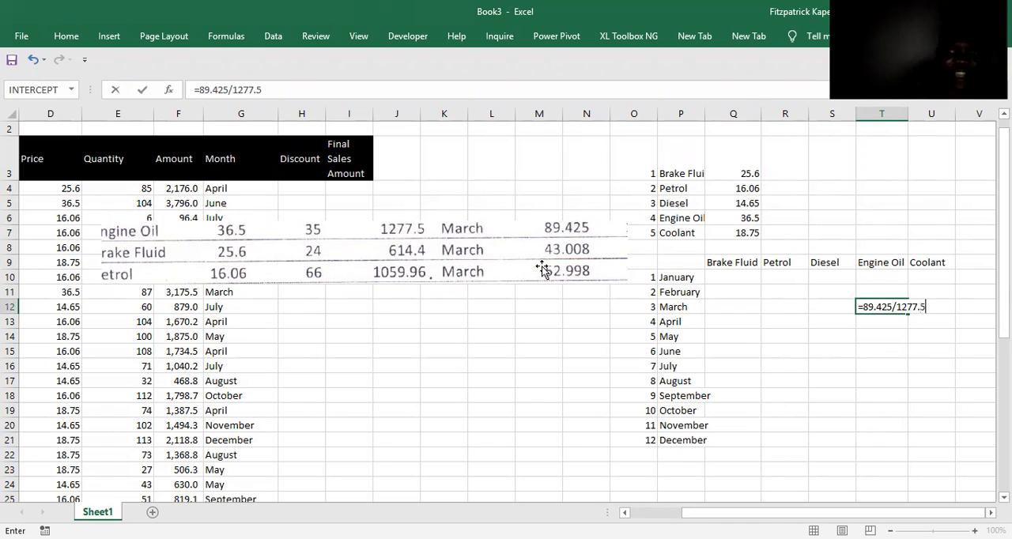
pyautogui.hotkey('ctrl', 'Return')
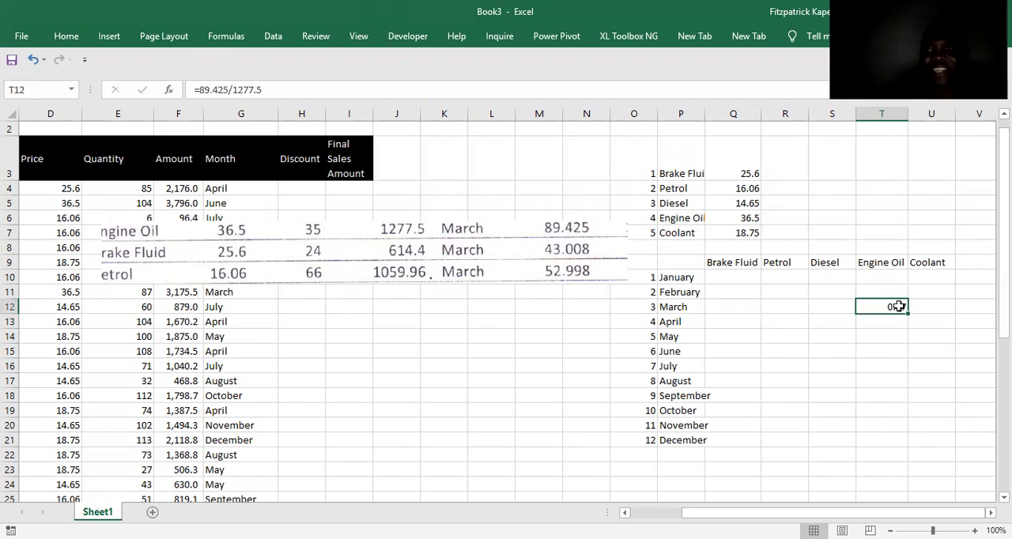
# Format the March Engine Oil rate in T12 as a percentage with one decimal place.
pyautogui.rightClick(898, 308)
pyautogui.click(825, 182)
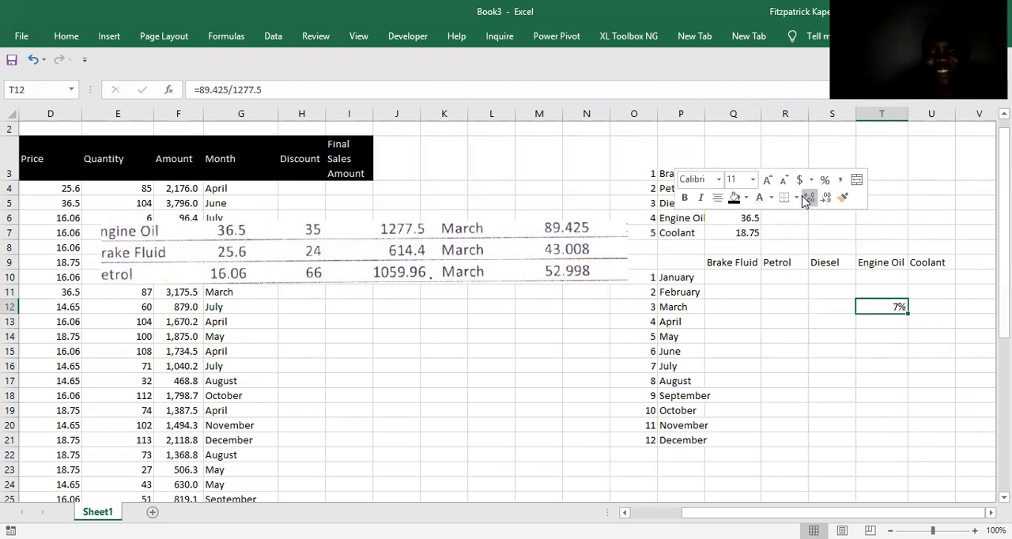
pyautogui.click(806, 199)
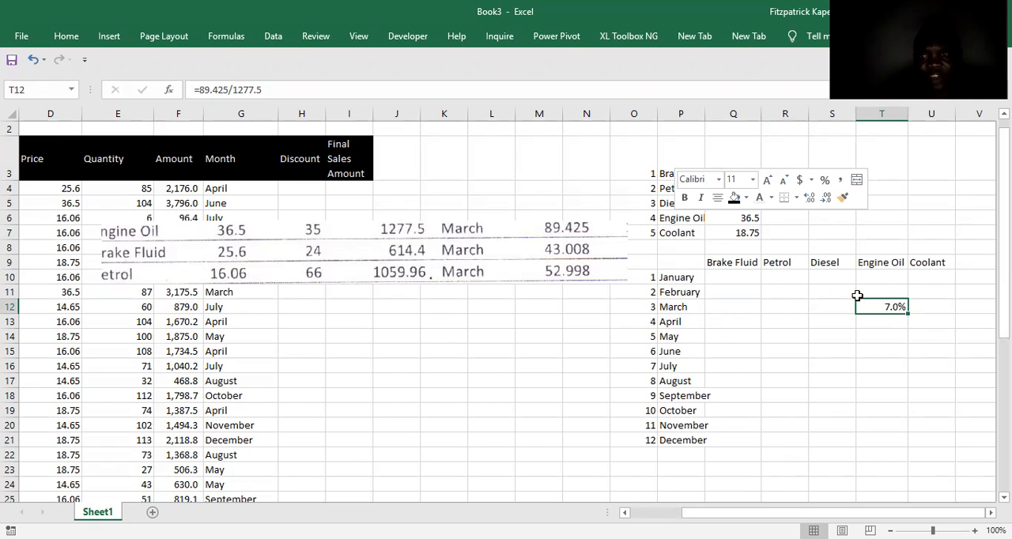
# Enter =43.008/614.4 in Q12 to calculate the March discount rate for Brake Fluid.
pyautogui.press('Left')
pyautogui.press('Left')
pyautogui.press('Left')
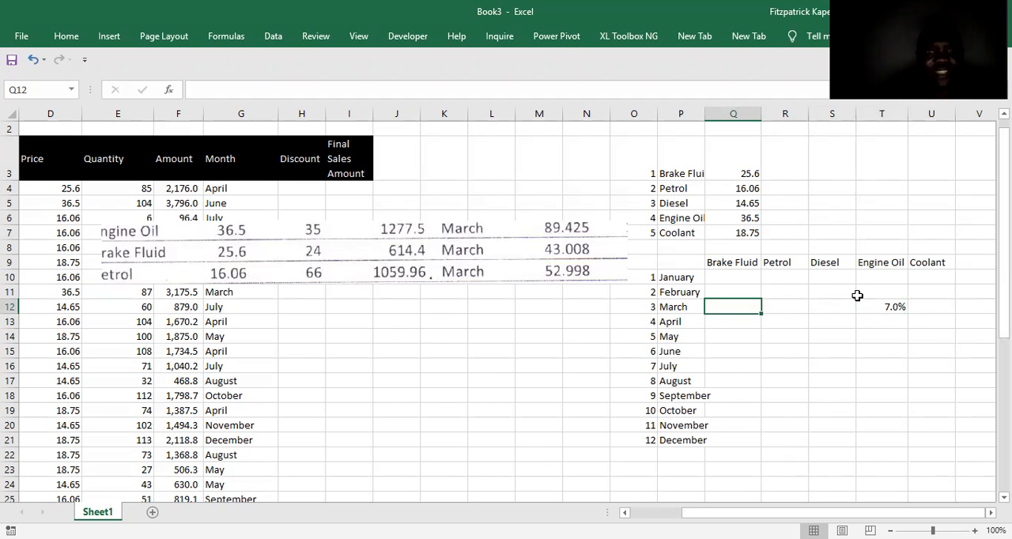
pyautogui.write('=')
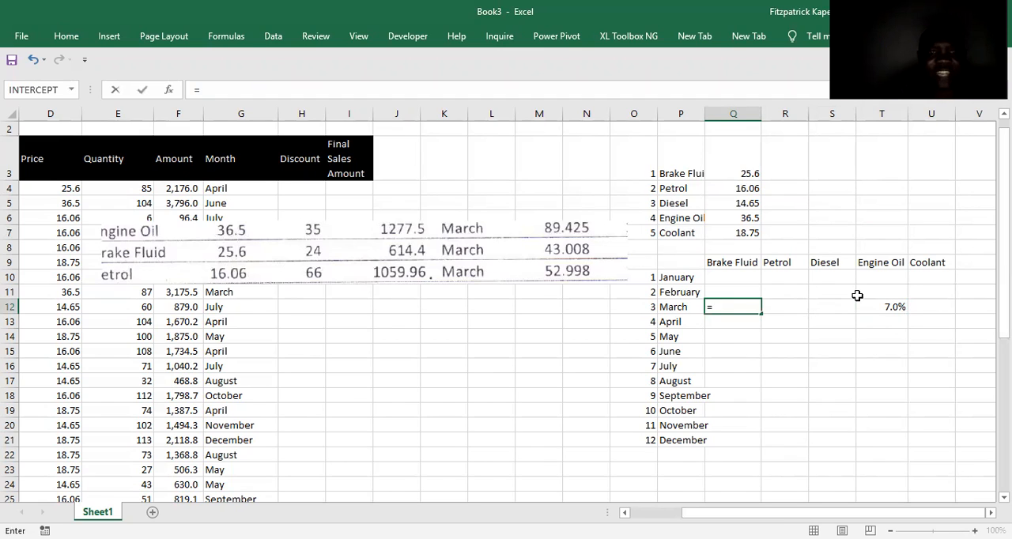
pyautogui.write('43')
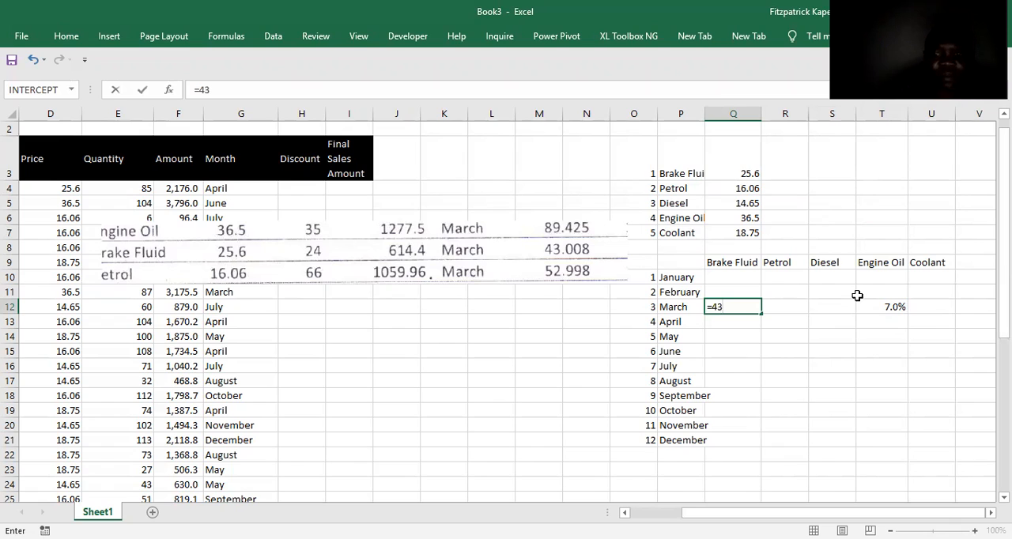
pyautogui.write('.00')
pyautogui.write('/6')
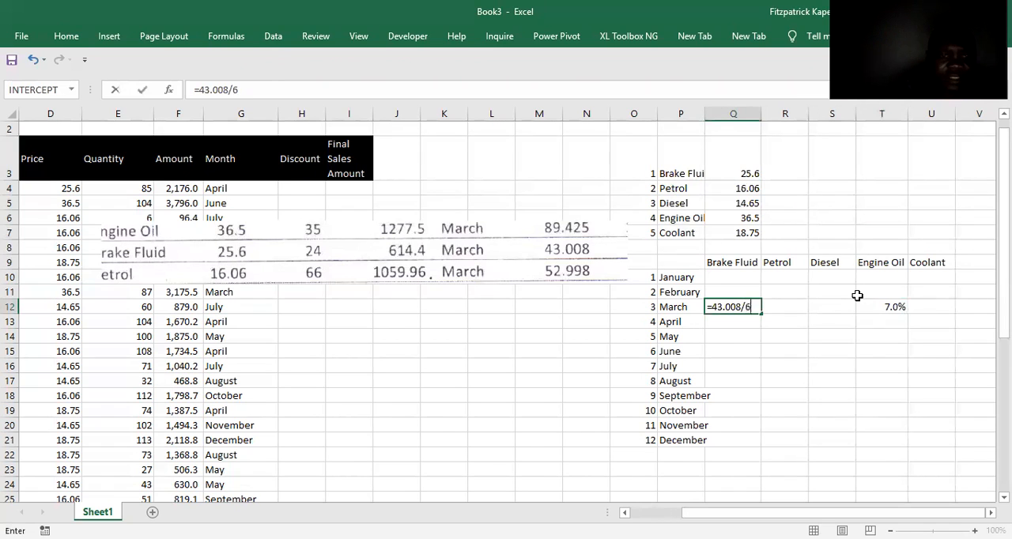
pyautogui.write('14')
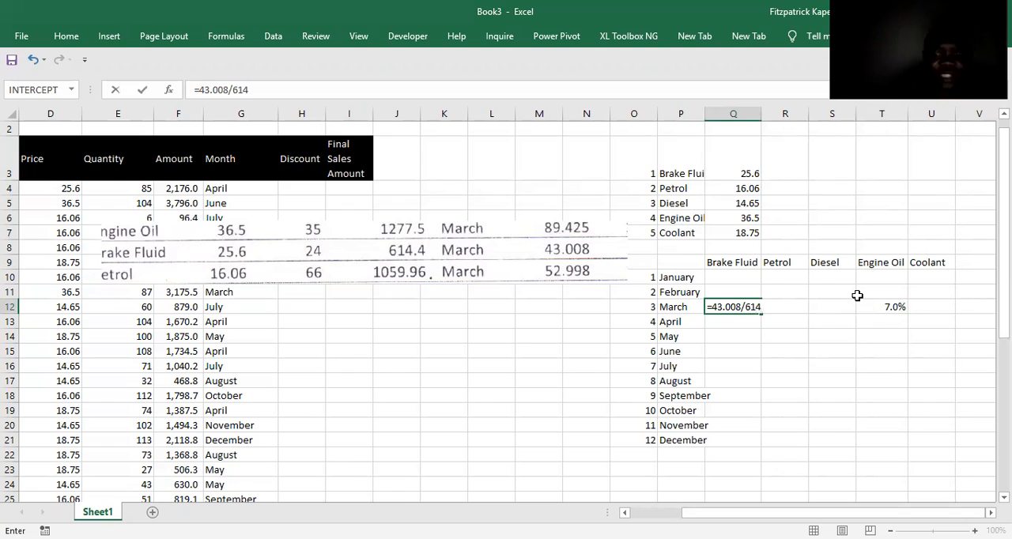
pyautogui.write('.4')
pyautogui.press('Return')
# Format the March Brake Fluid rate in Q12 as a percentage with one decimal place and select Q13.
pyautogui.click(749, 306)
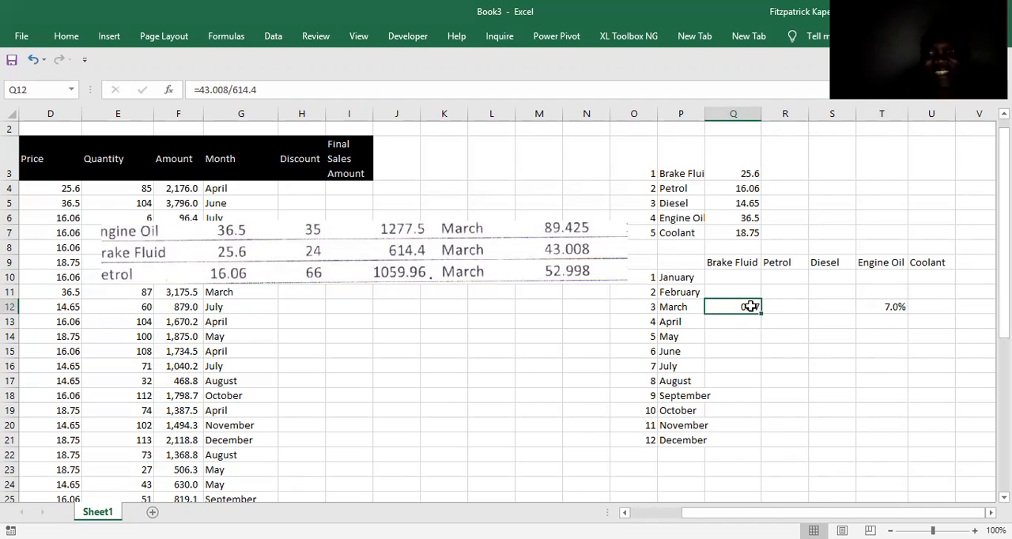
pyautogui.rightClick(749, 306)
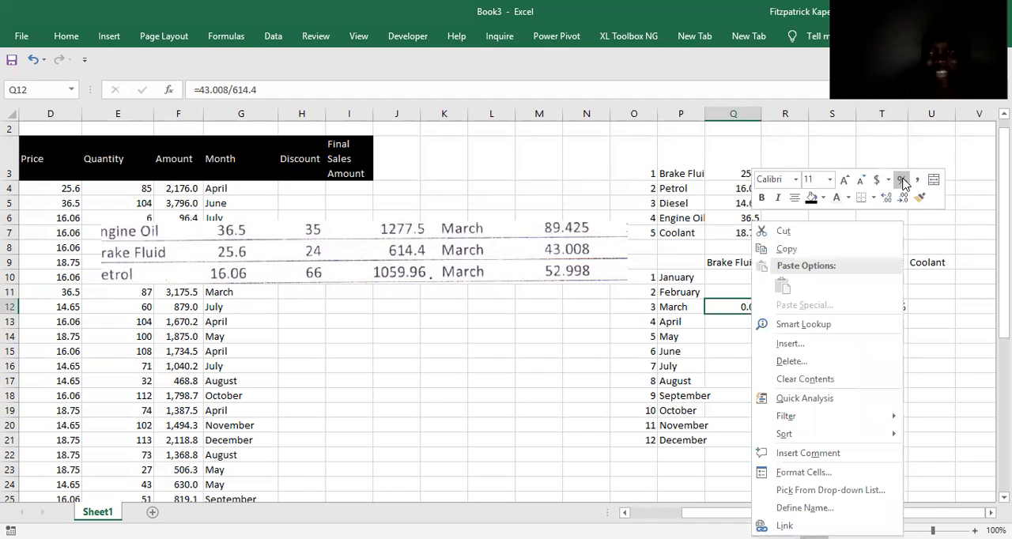
pyautogui.click(903, 182)
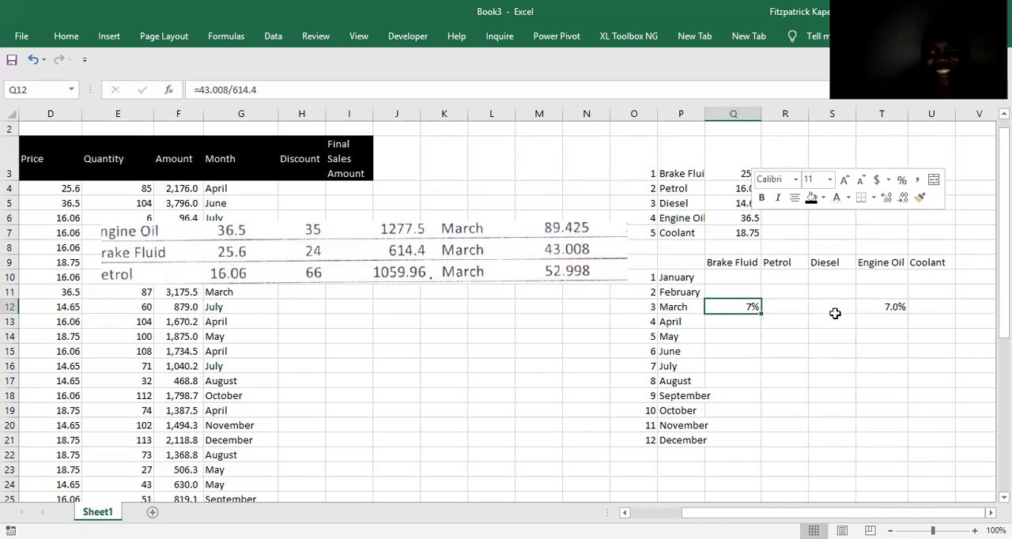
pyautogui.click(886, 198)
pyautogui.click(733, 322)
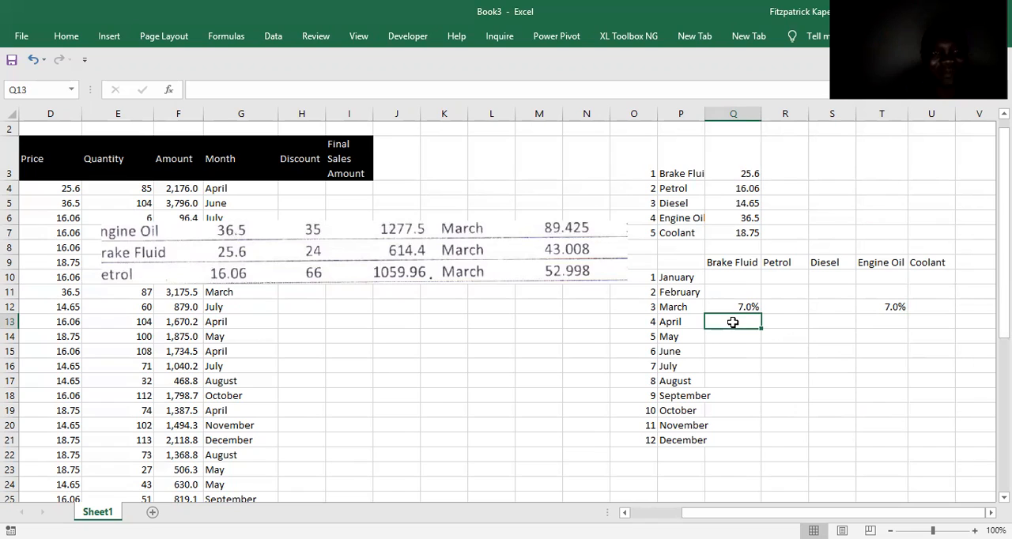
# Enter =52.998/1059.96 in R12 to calculate the March discount rate for Petrol.
pyautogui.press('Up')
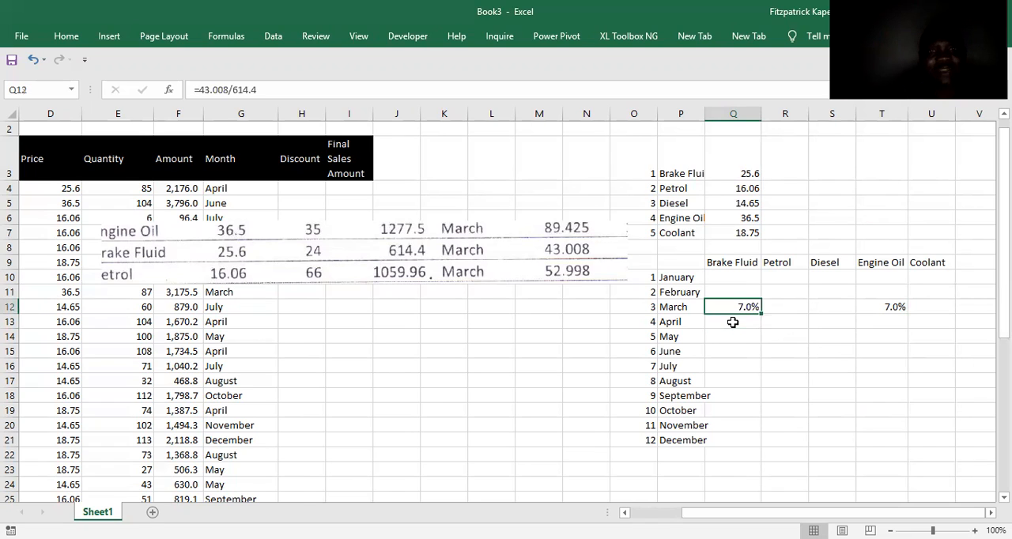
pyautogui.press('Right')
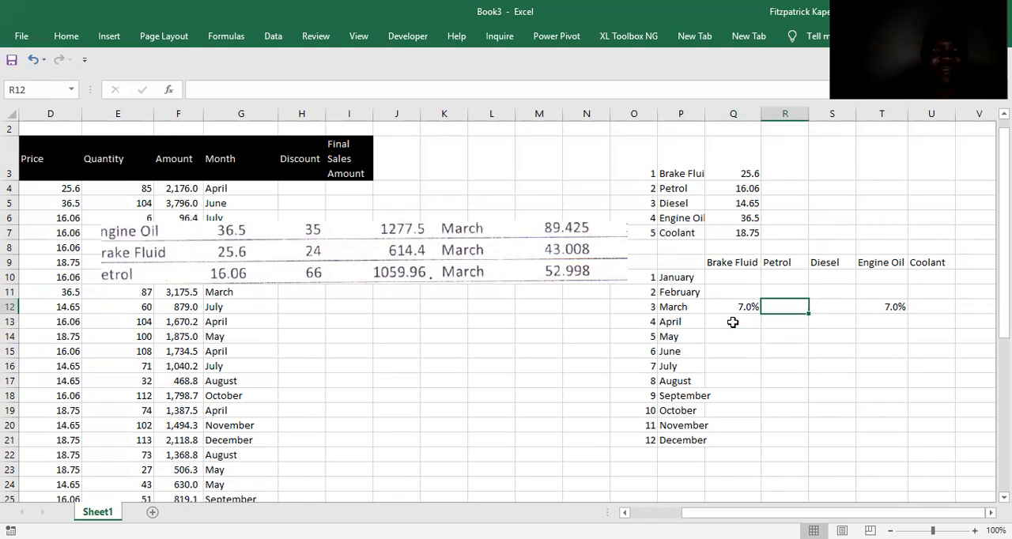
pyautogui.write('=')
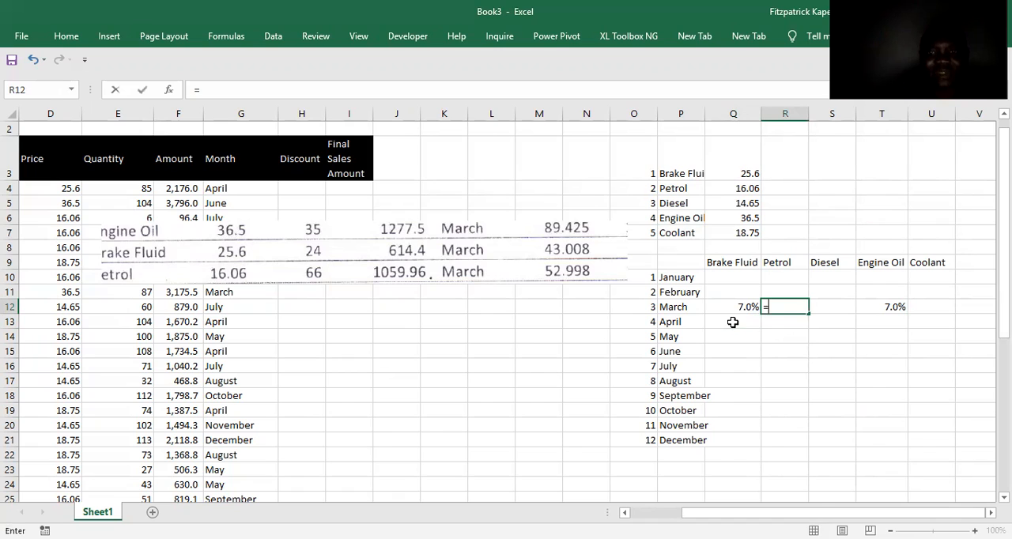
pyautogui.write('52')
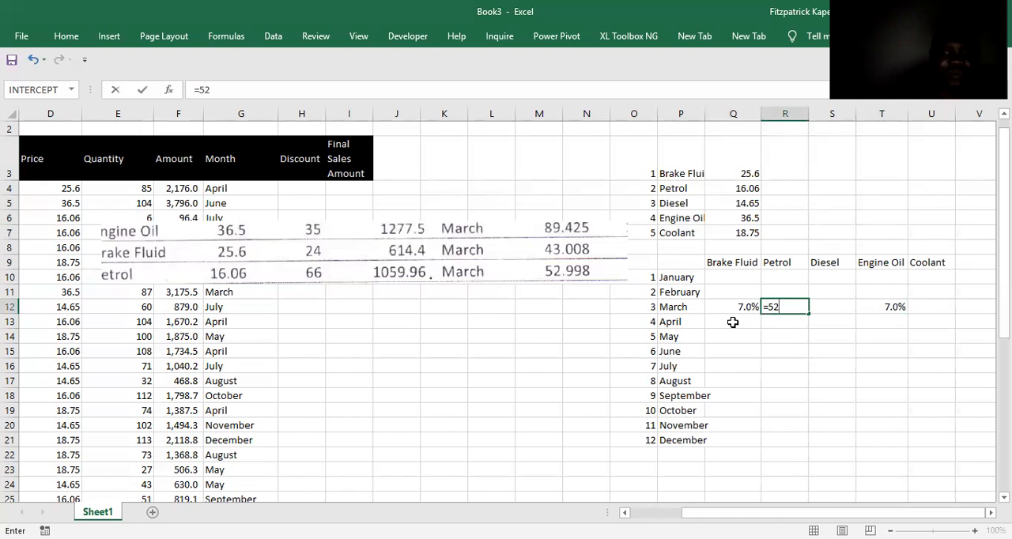
pyautogui.write('.998')
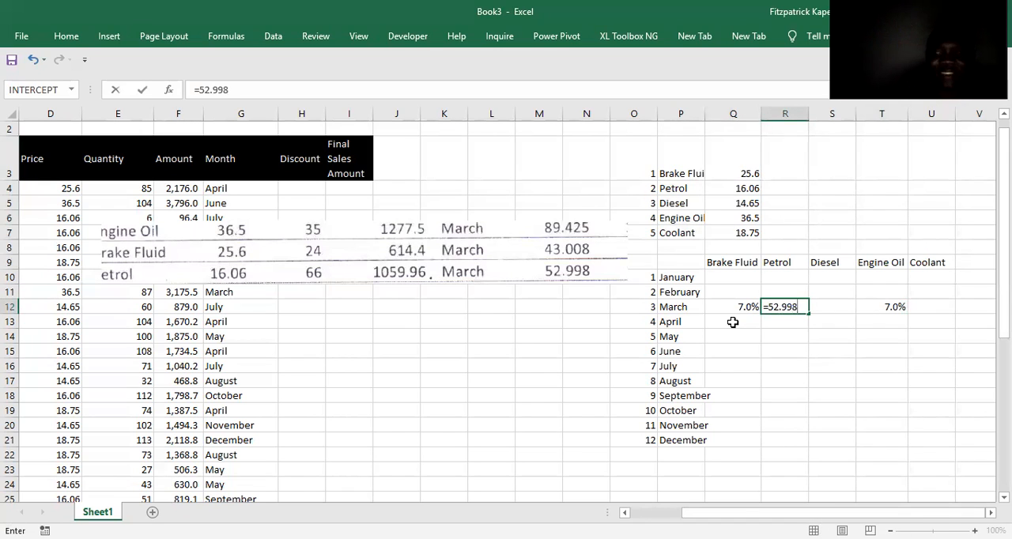
pyautogui.write('/105')
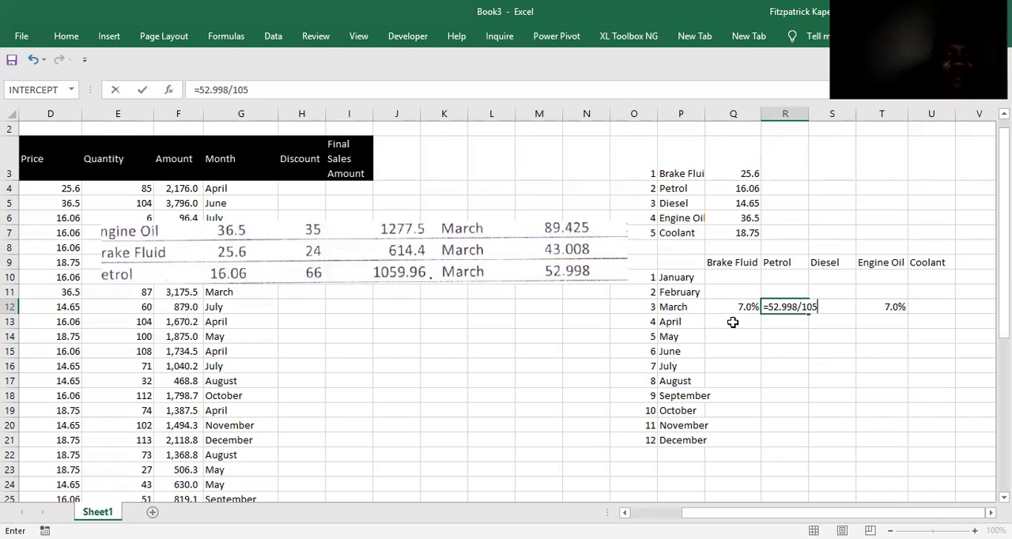
pyautogui.write('9.96')
pyautogui.press('Return')
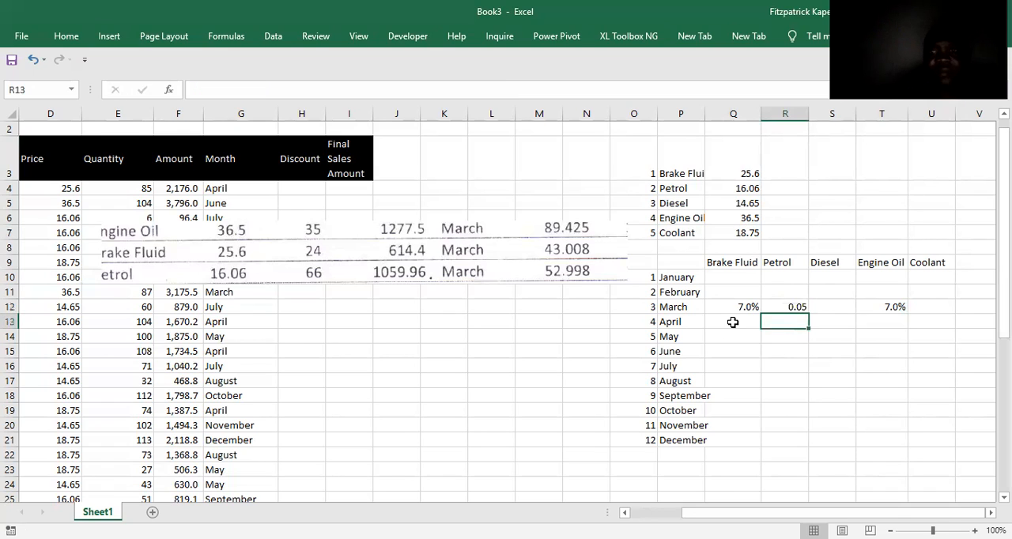
# Copy the one-decimal percentage format from Q12 to the March Petrol rate in R12 with Format Painter.
pyautogui.click(749, 307)
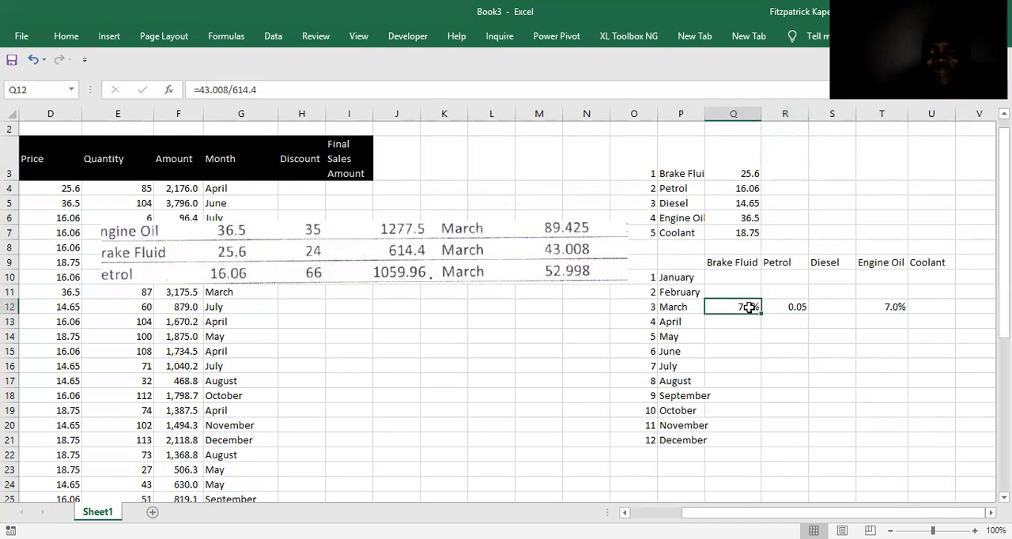
pyautogui.rightClick(749, 308)
pyautogui.click(900, 180)
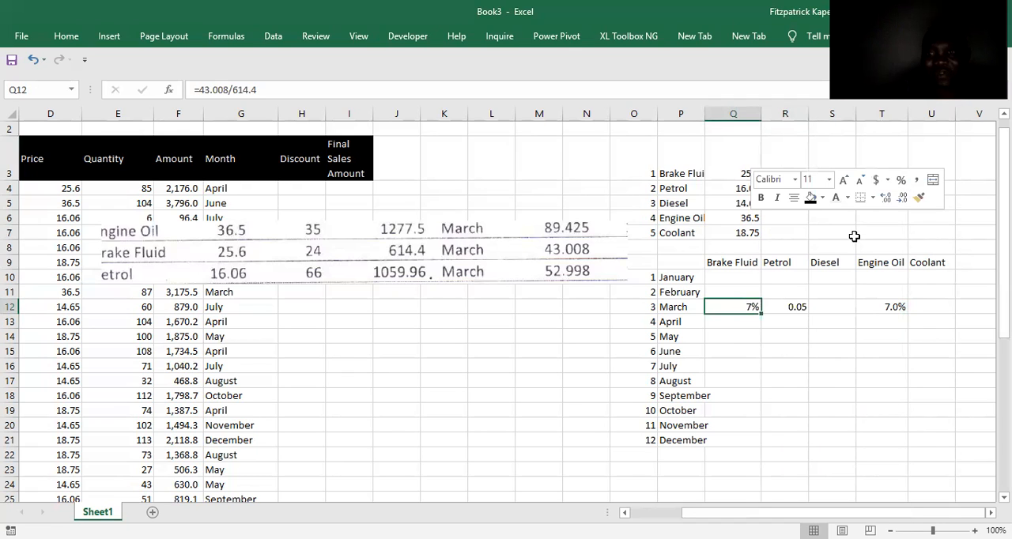
pyautogui.click(887, 182)
pyautogui.click(746, 304)
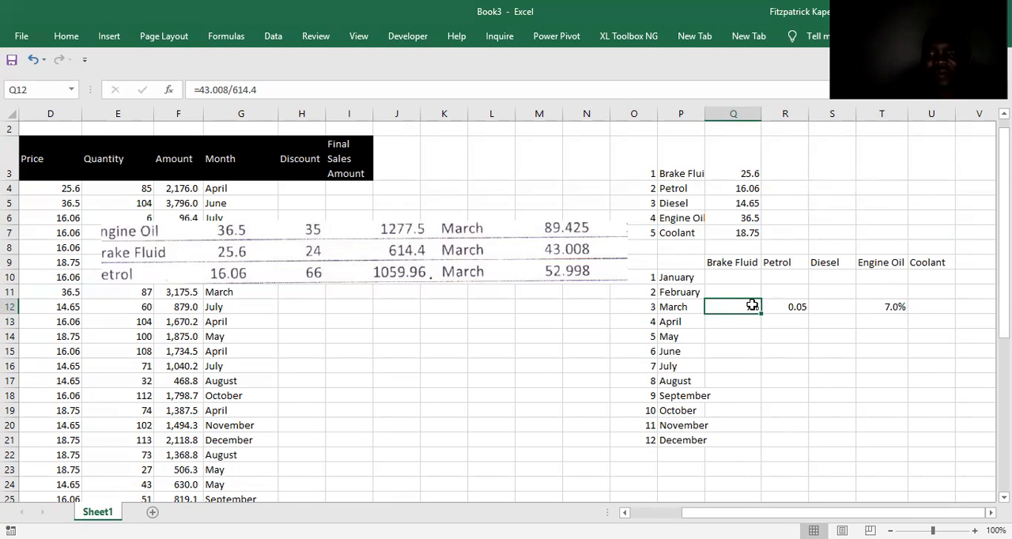
pyautogui.rightClick(746, 304)
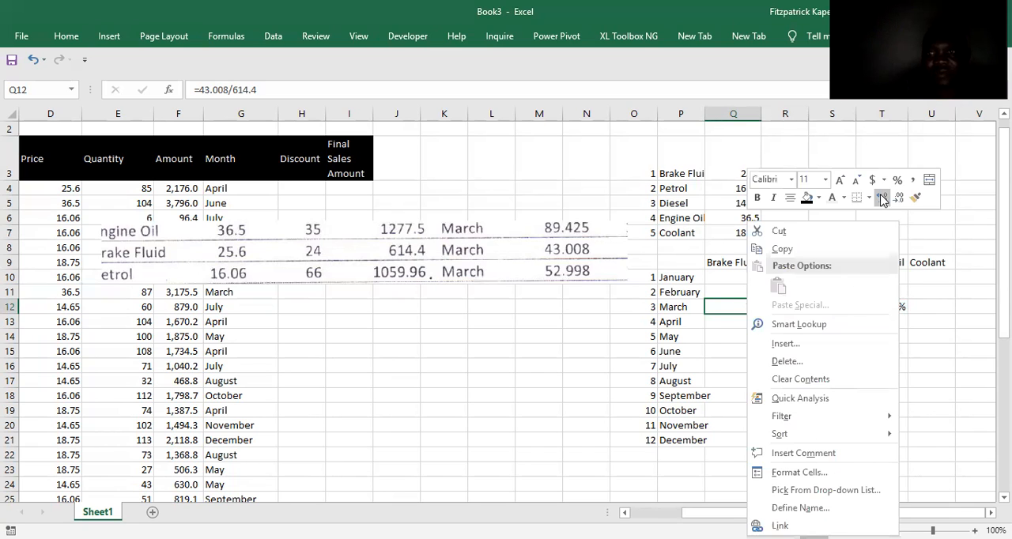
pyautogui.click(916, 197)
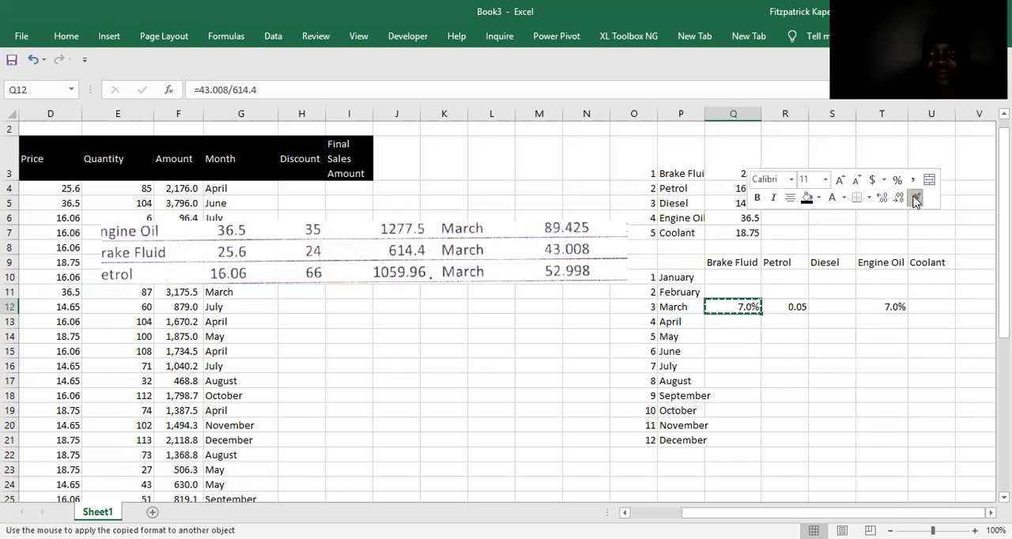
pyautogui.click(801, 306)
# Delete the picture of the exam paper's March rows from the sheet and select an empty cell.
pyautogui.click(479, 248)
pyautogui.press('Delete')
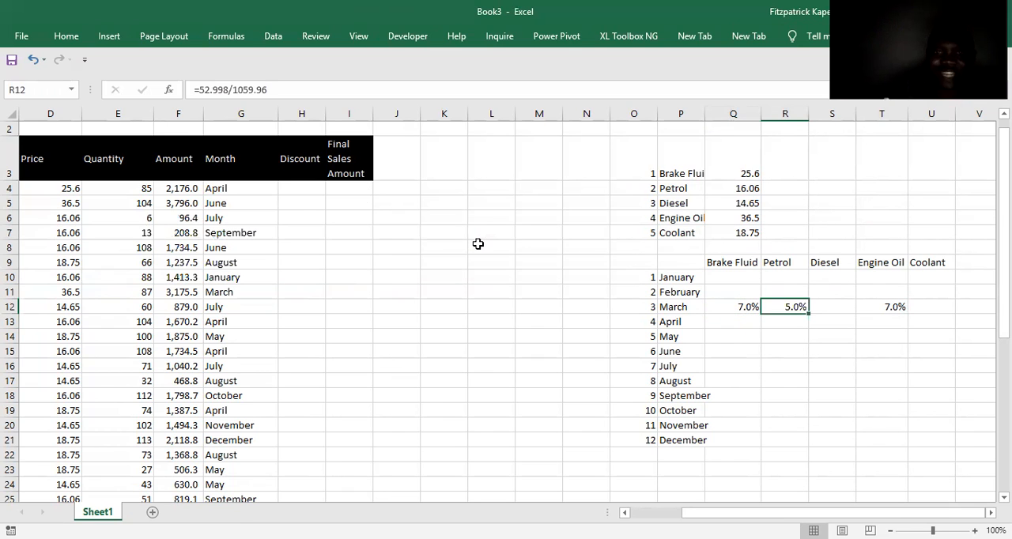
pyautogui.click(524, 251)
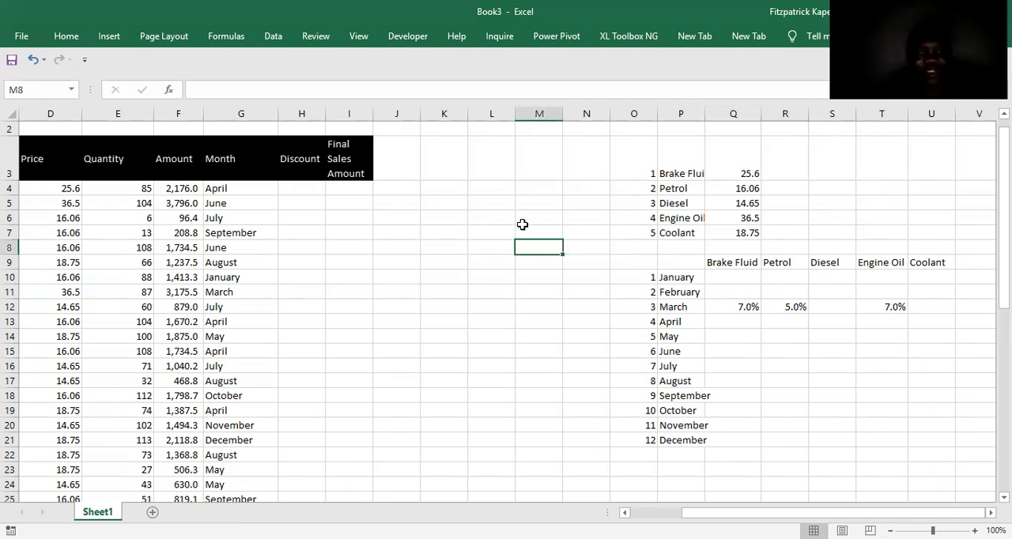
# Switch to the exam paper PDF in Adobe Acrobat Reader and locate the June rows with discounts.
pyautogui.hotkey('alt', 'Tab')
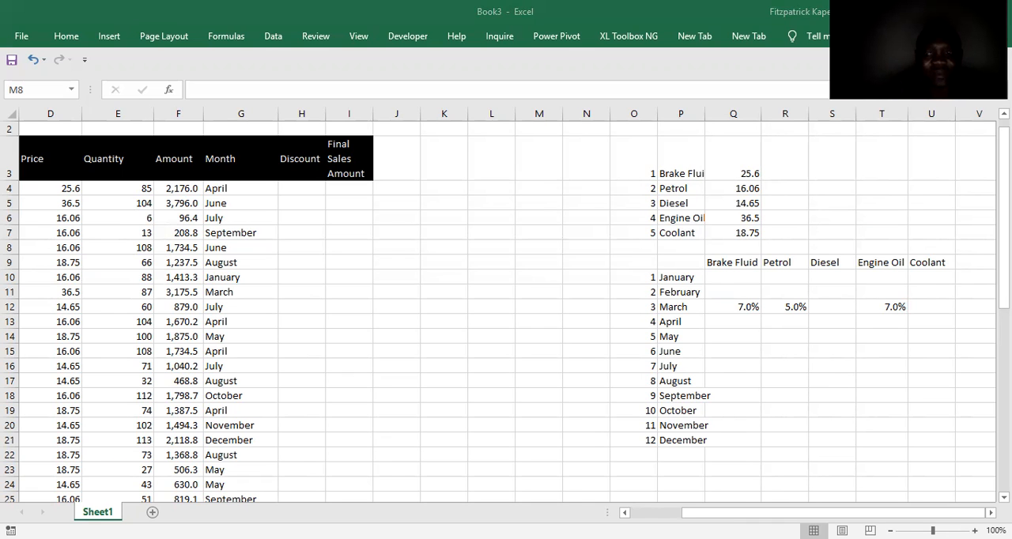
pyautogui.hotkey('alt', 'Tab')
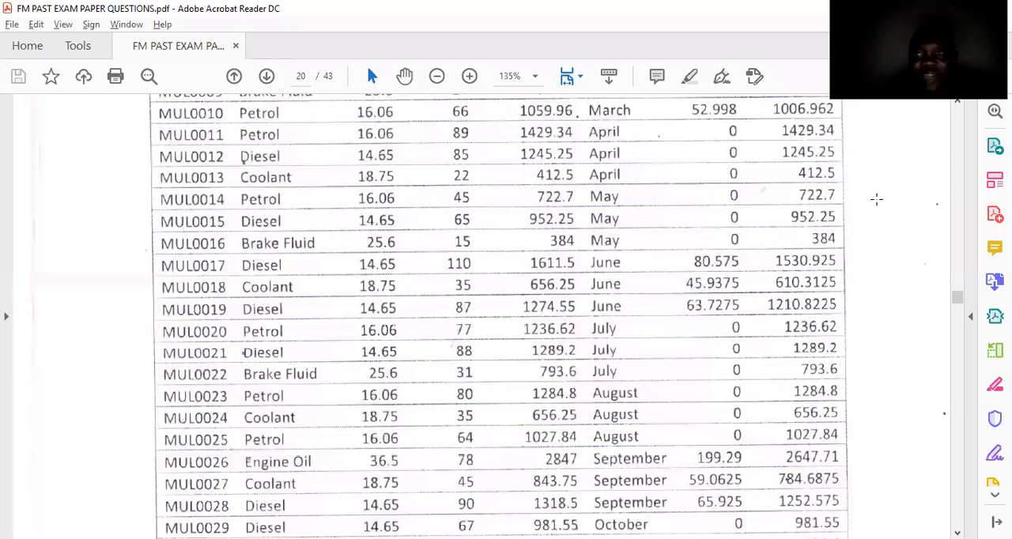
pyautogui.scroll(4, 961, 111)
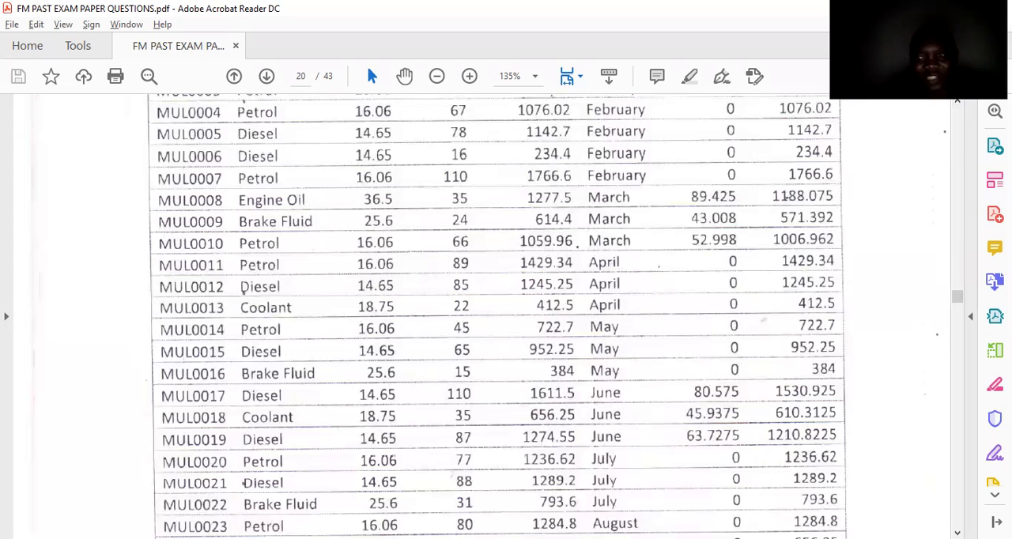
pyautogui.scroll(-4, 498, 316)
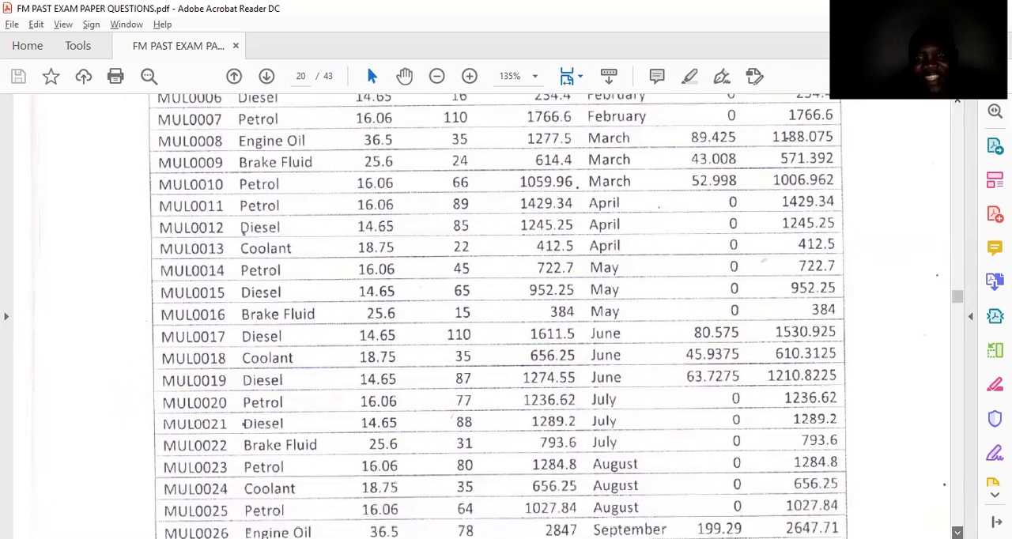
pyautogui.scroll(-3, 678, 294)
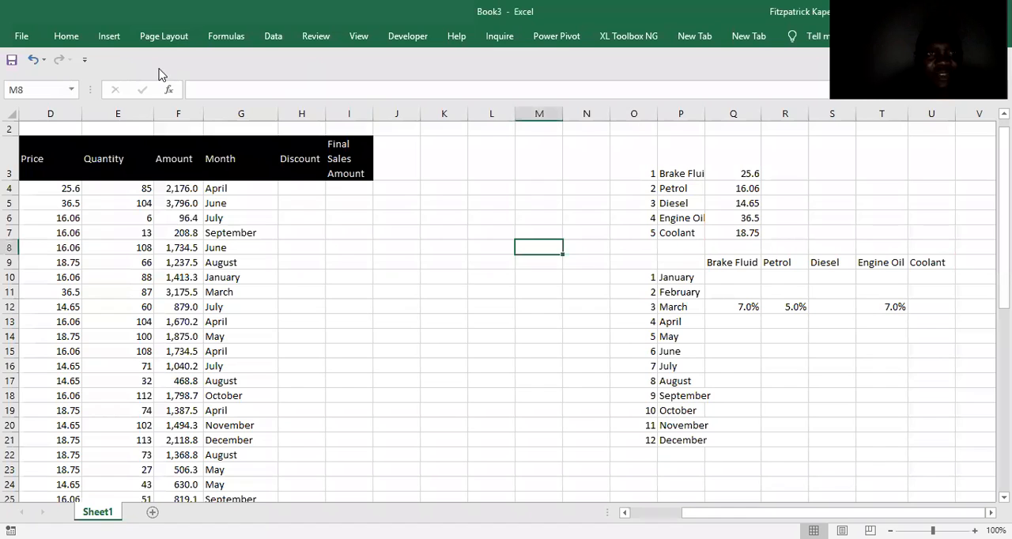
pyautogui.click(109, 37)
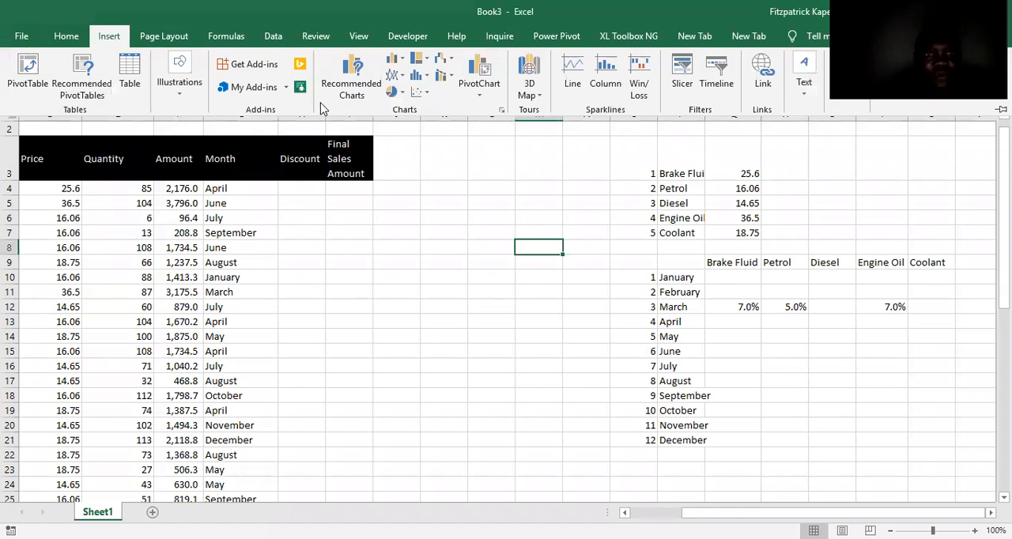
pyautogui.click(178, 89)
pyautogui.click(309, 144)
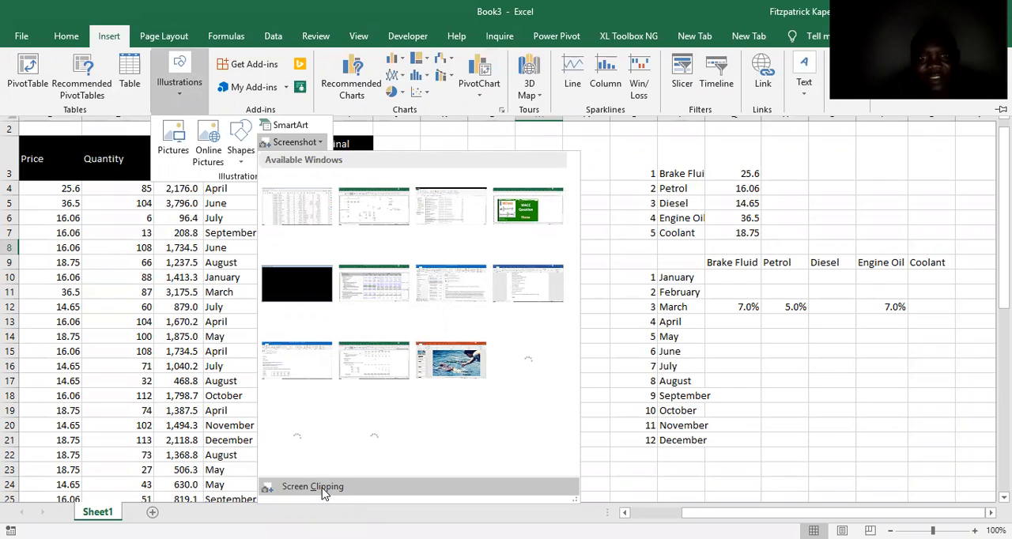
pyautogui.click(312, 486)
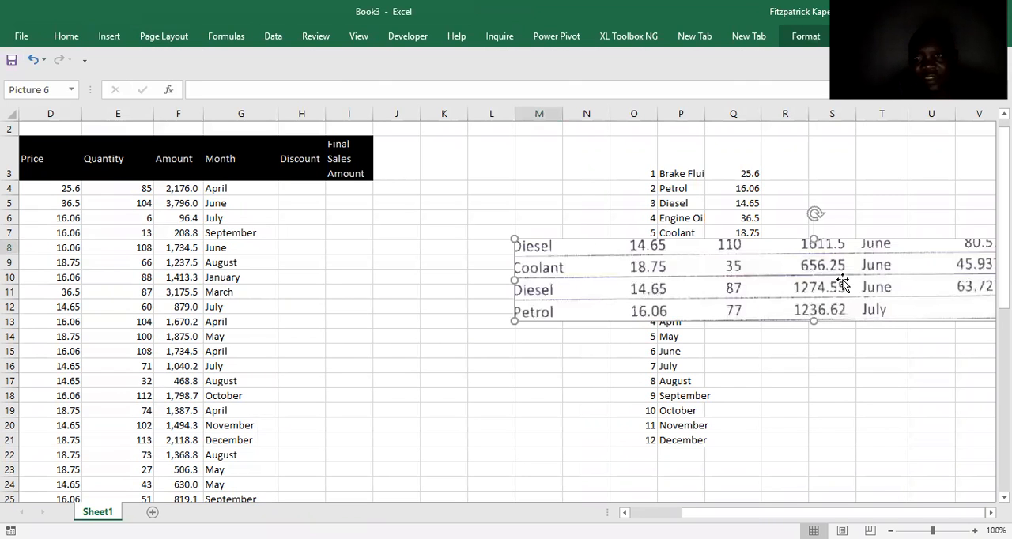
pyautogui.moveTo(843, 282); pyautogui.dragTo(591, 316)
pyautogui.press('Delete')
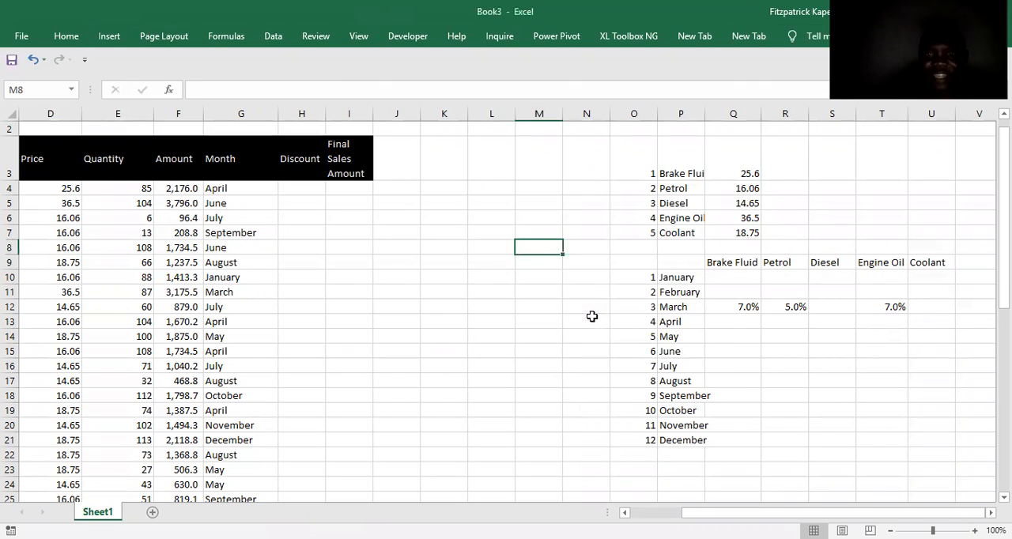
# Insert a screen clipping of the exam paper's May Brake Fluid row and the June Diesel and Coolant rows.
pyautogui.click(109, 37)
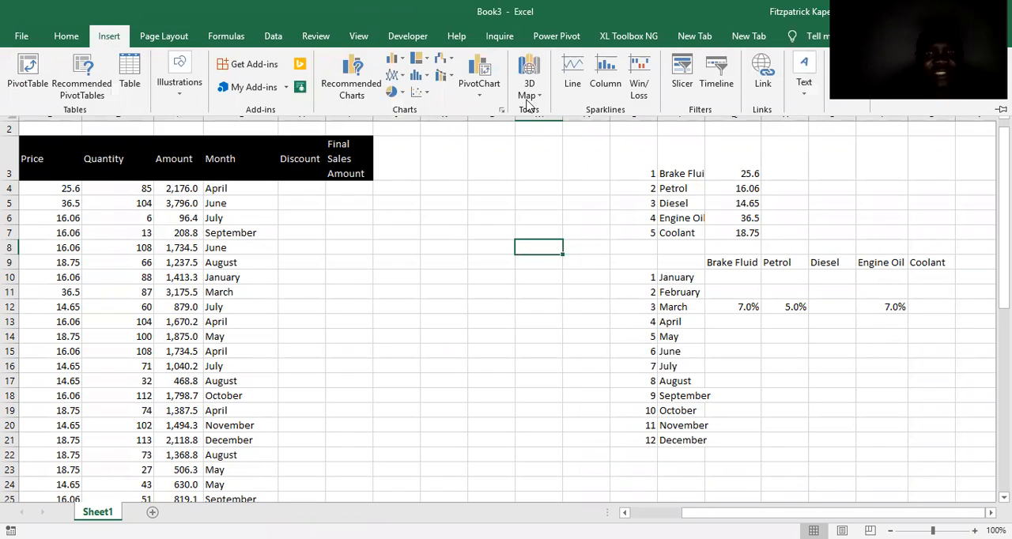
pyautogui.click(176, 88)
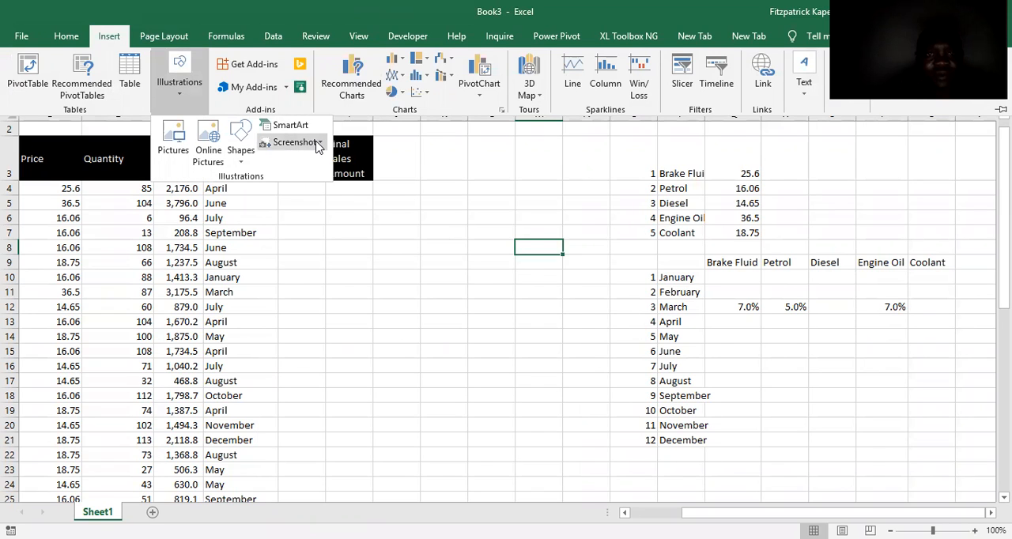
pyautogui.click(316, 143)
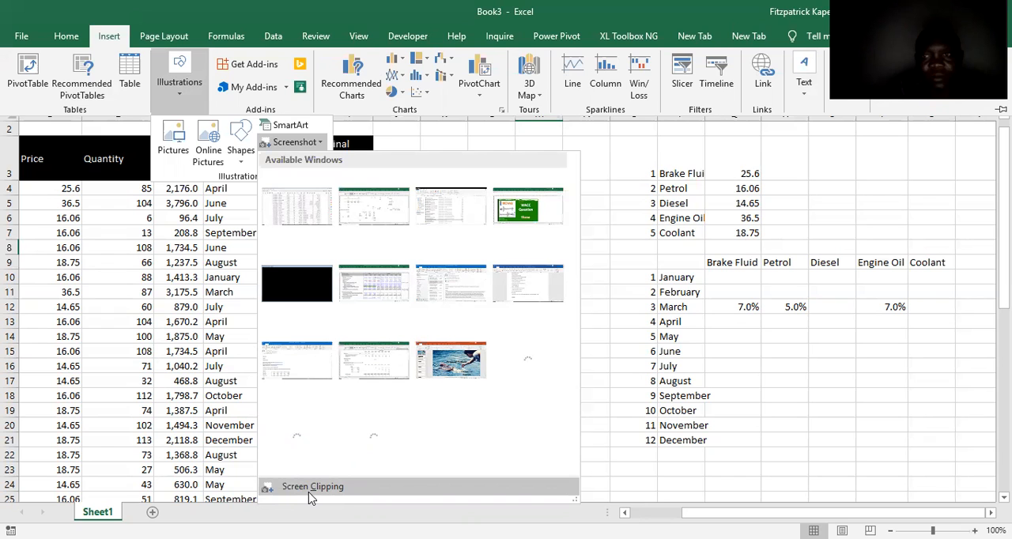
pyautogui.click(310, 486)
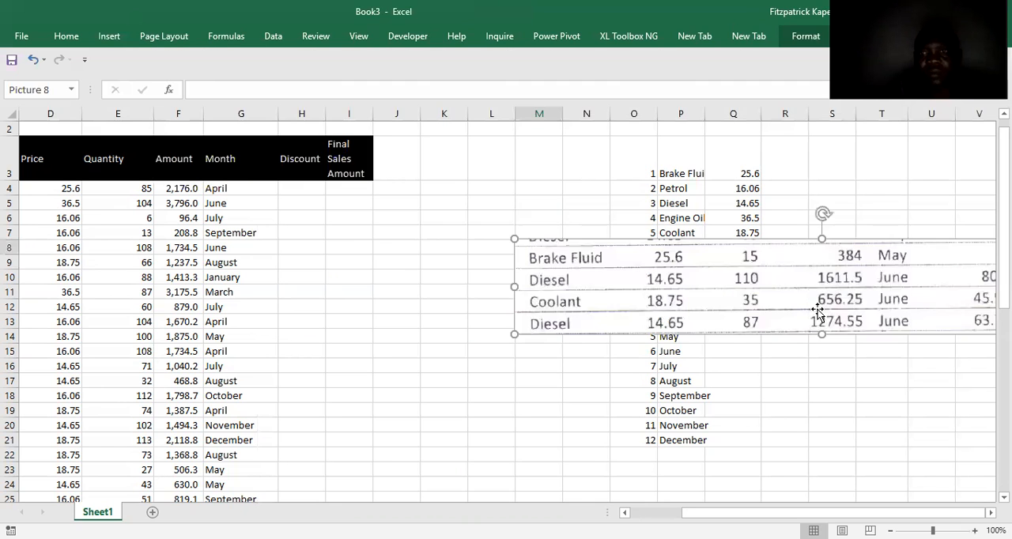
pyautogui.moveTo(818, 279); pyautogui.dragTo(408, 231)
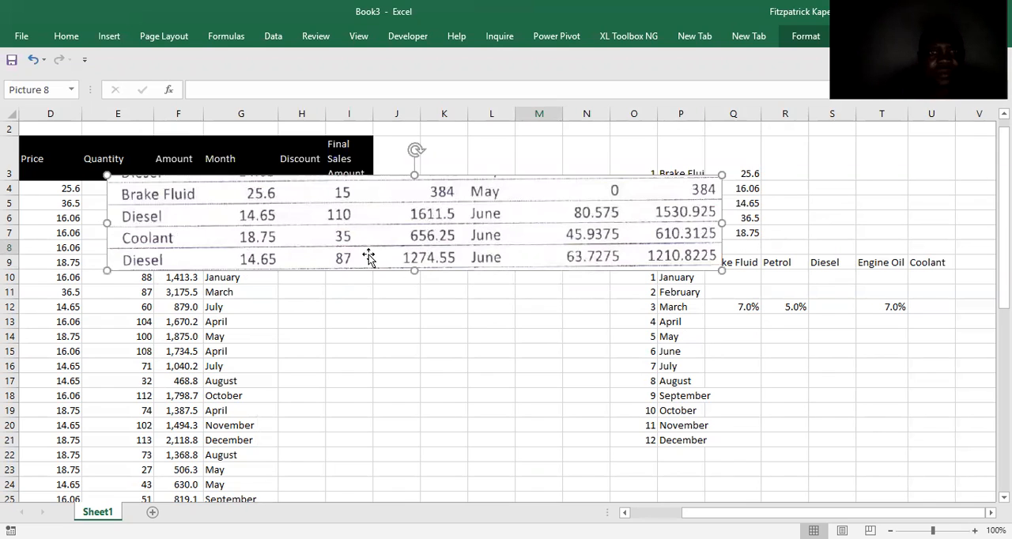
# Enter =80.575/16115 in S15 as the June discount rate for Diesel.
pyautogui.click(687, 340)
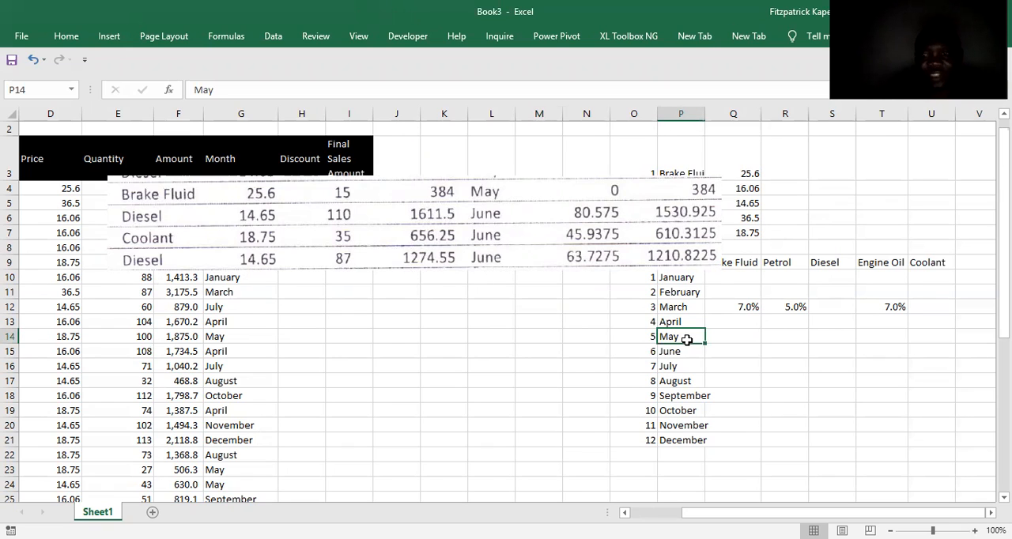
pyautogui.press('Down')
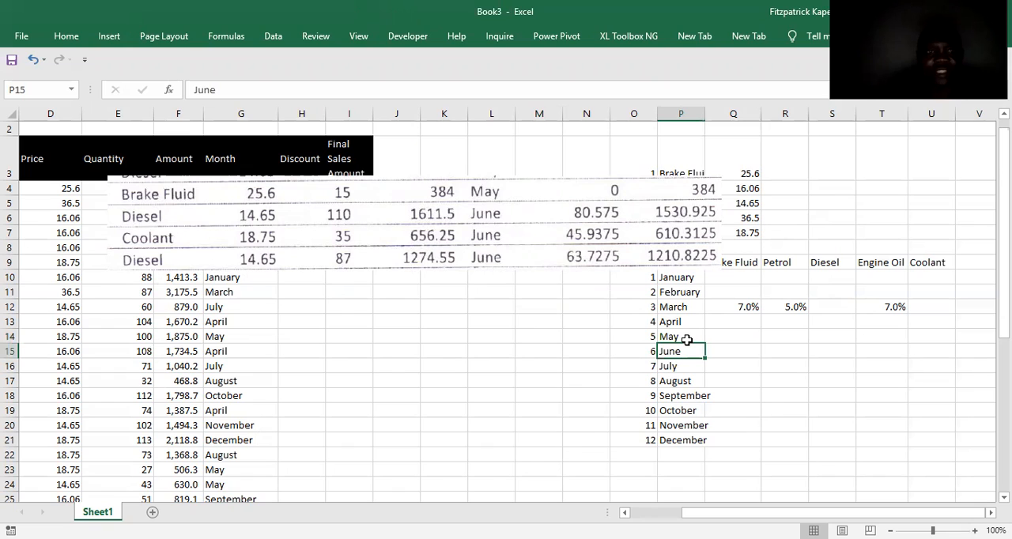
pyautogui.press('Right')
pyautogui.press('Right')
pyautogui.press('Right')
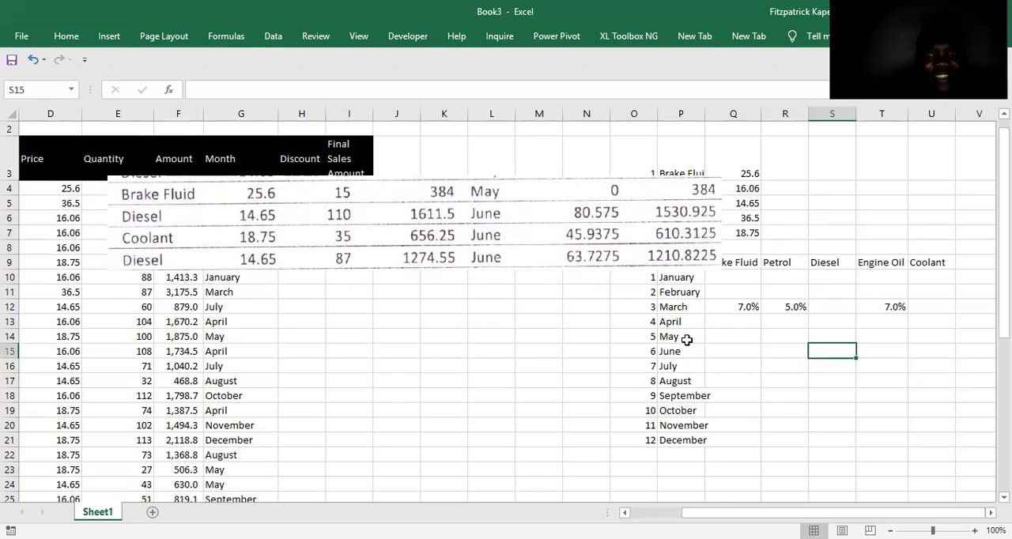
pyautogui.write('=')
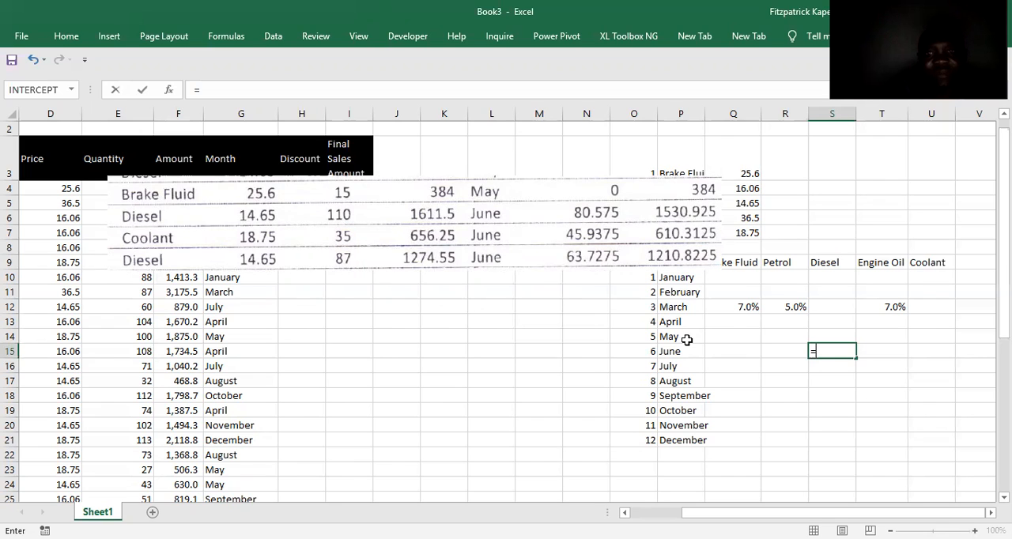
pyautogui.write('80')
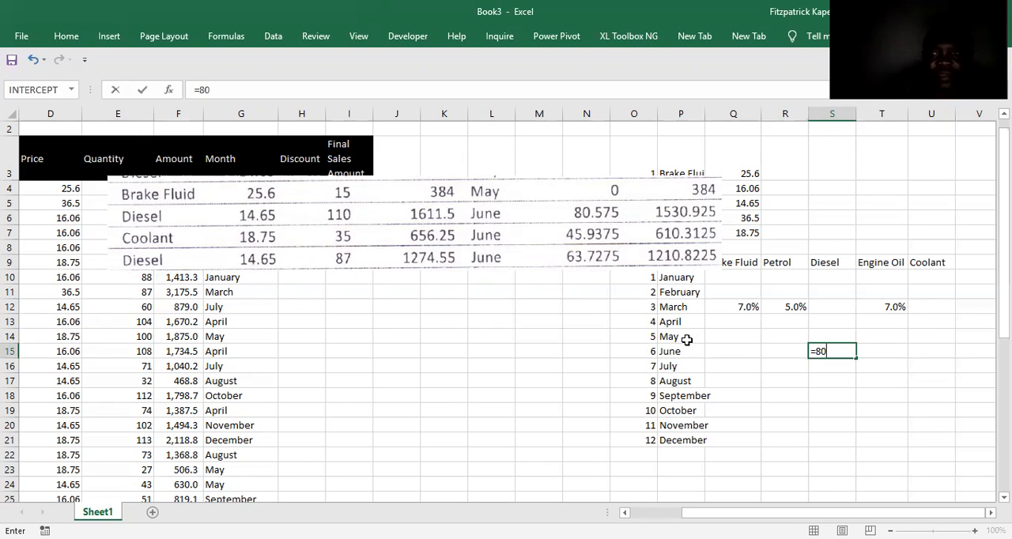
pyautogui.write('.575')
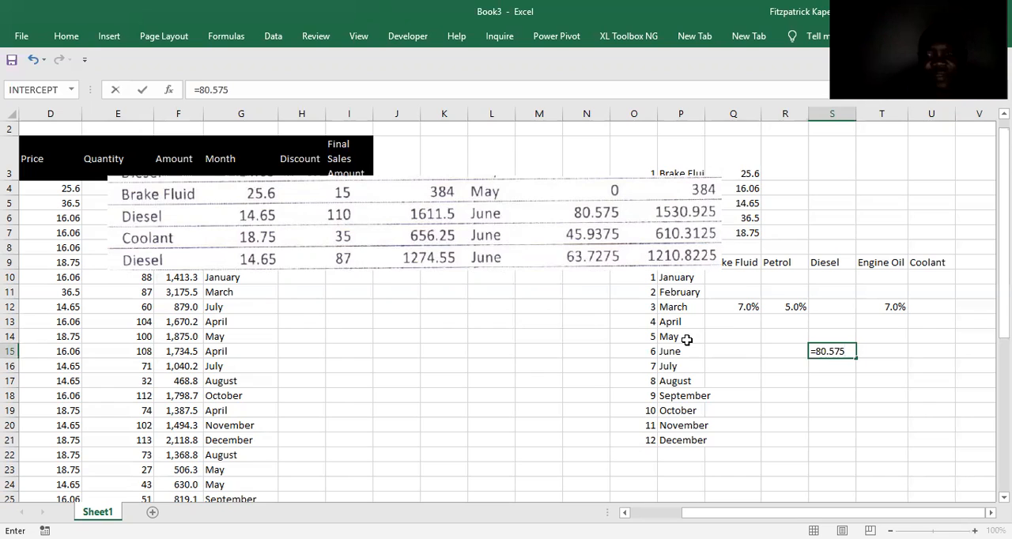
pyautogui.write('/16115')
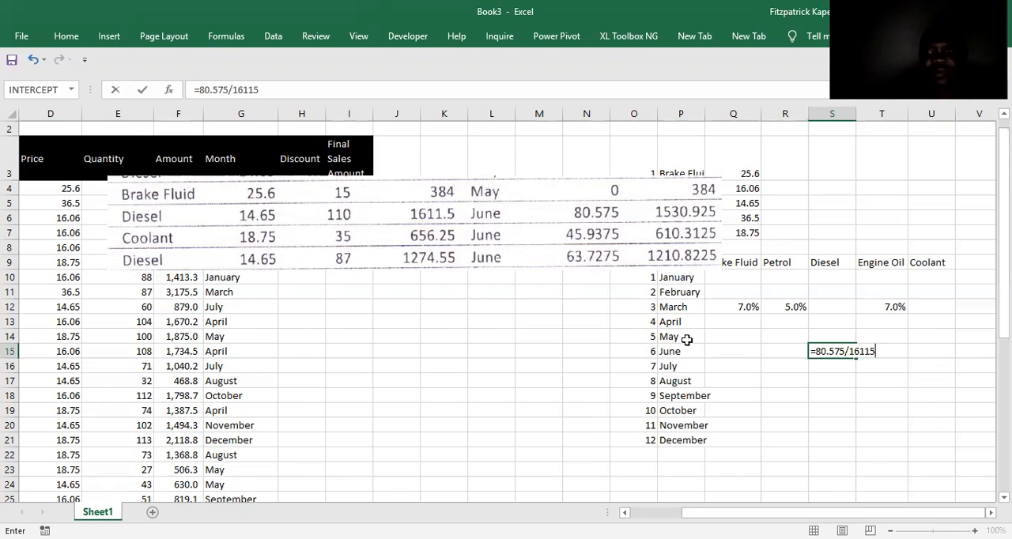
pyautogui.press('Return')
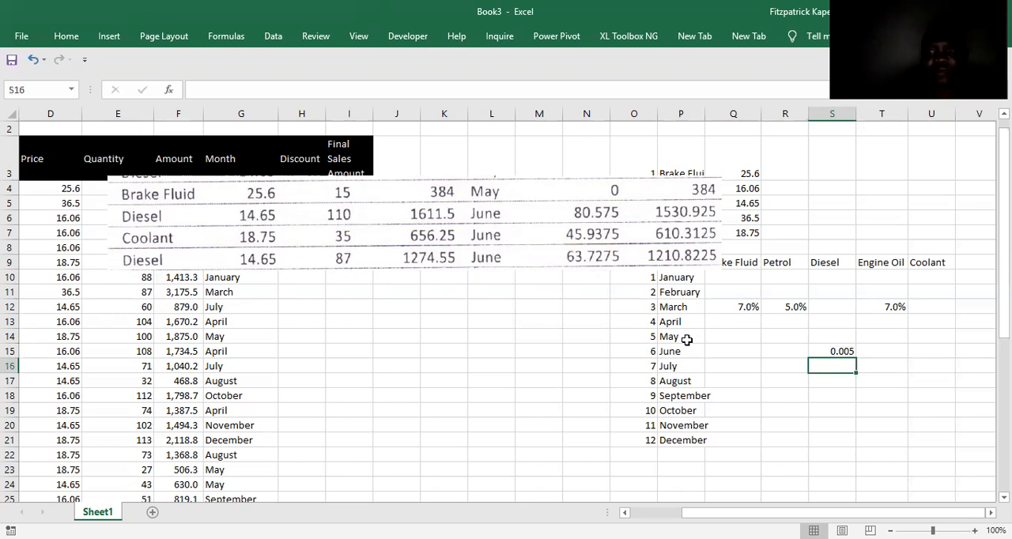
# Copy the percentage format of Q12 onto the whole month-by-product discount grid, Q10:U21.
pyautogui.click(744, 307)
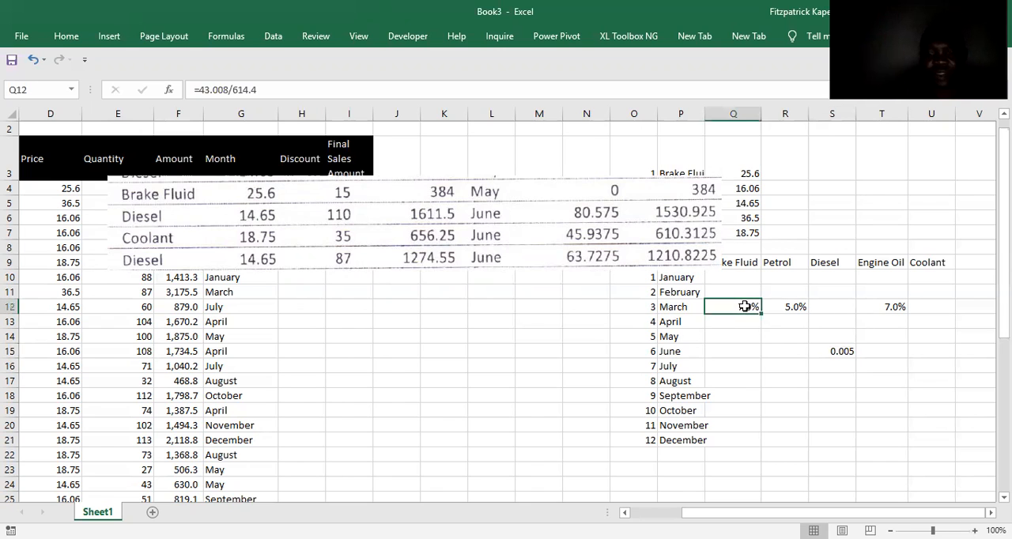
pyautogui.rightClick(744, 307)
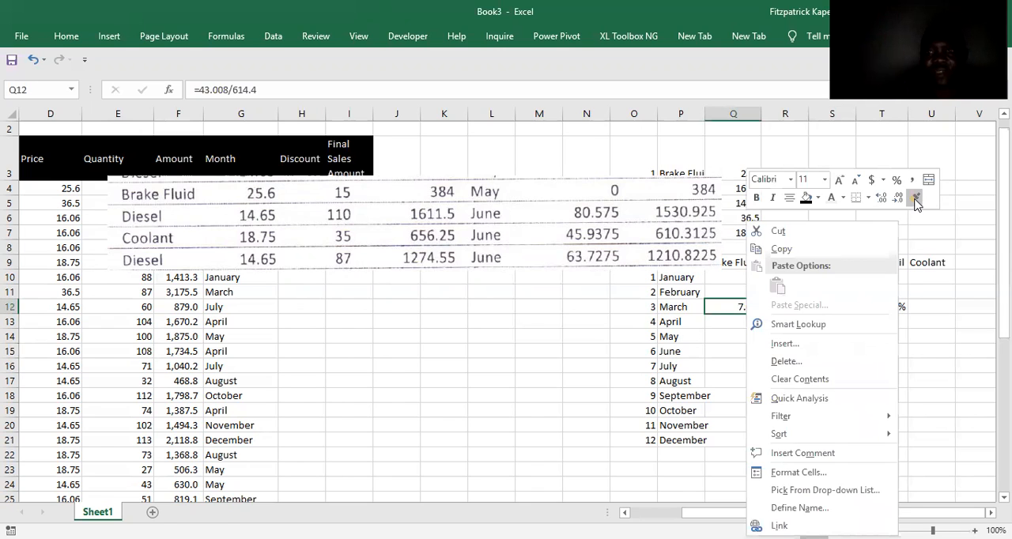
pyautogui.click(916, 200)
pyautogui.moveTo(731, 277)
pyautogui.mouseDown()
pyautogui.moveTo(925, 431)
pyautogui.moveTo(919, 441)
pyautogui.mouseUp()
# Correct the June Diesel rate formula in S15 to =80.575/1611.5.
pyautogui.click(840, 348)
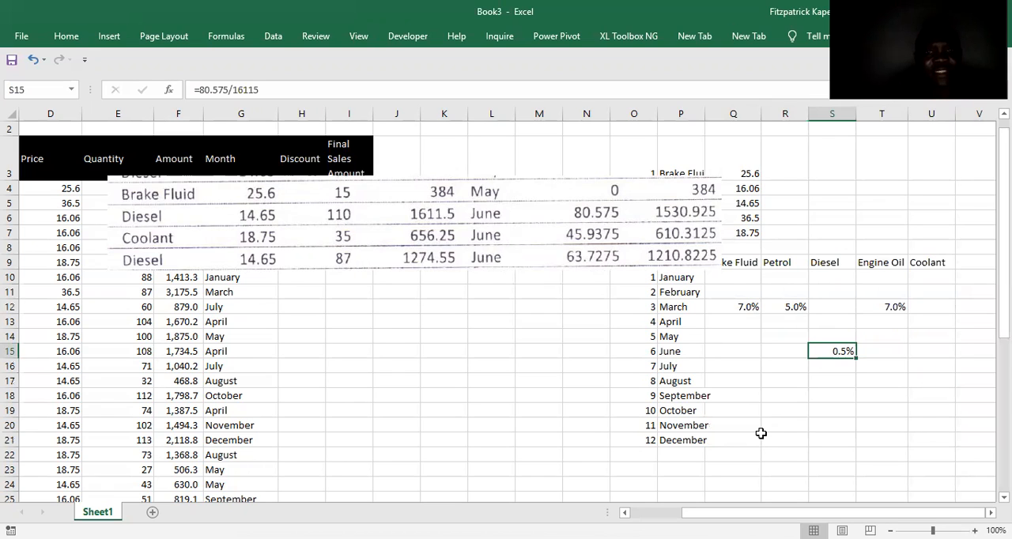
pyautogui.click(257, 89)
pyautogui.write('.')
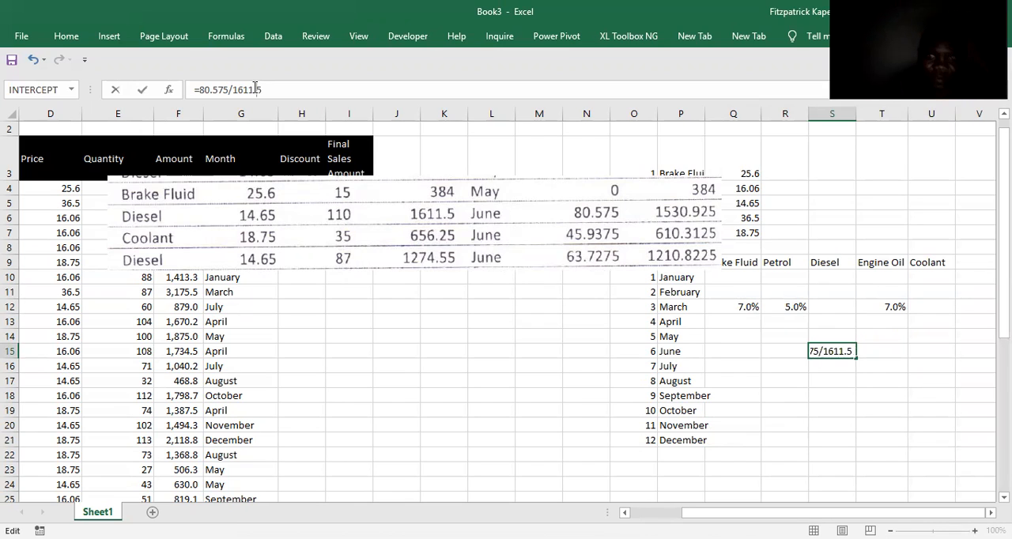
pyautogui.press('Return')
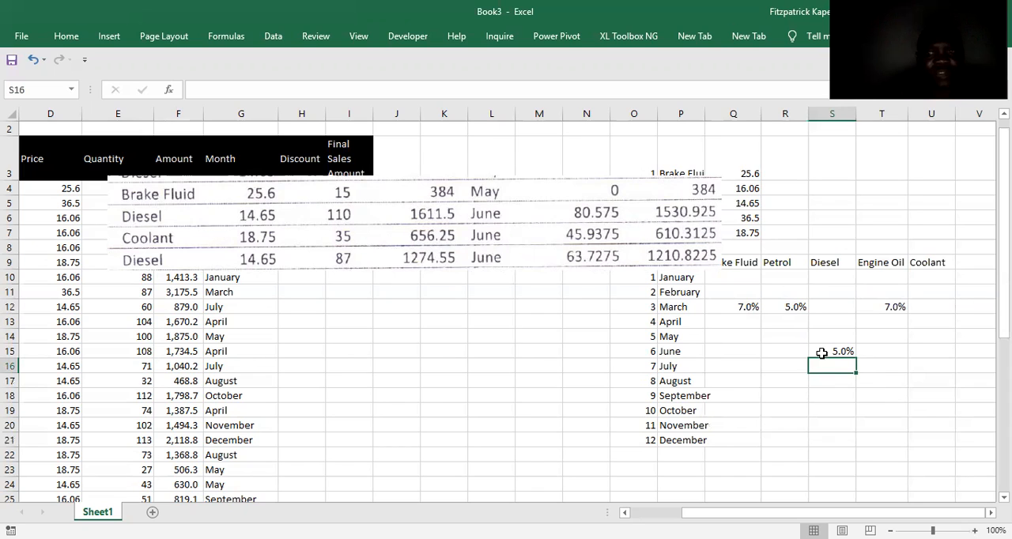
# Enter =45.9375/656.25 in U15 as the June discount rate for Coolant.
pyautogui.click(880, 353)
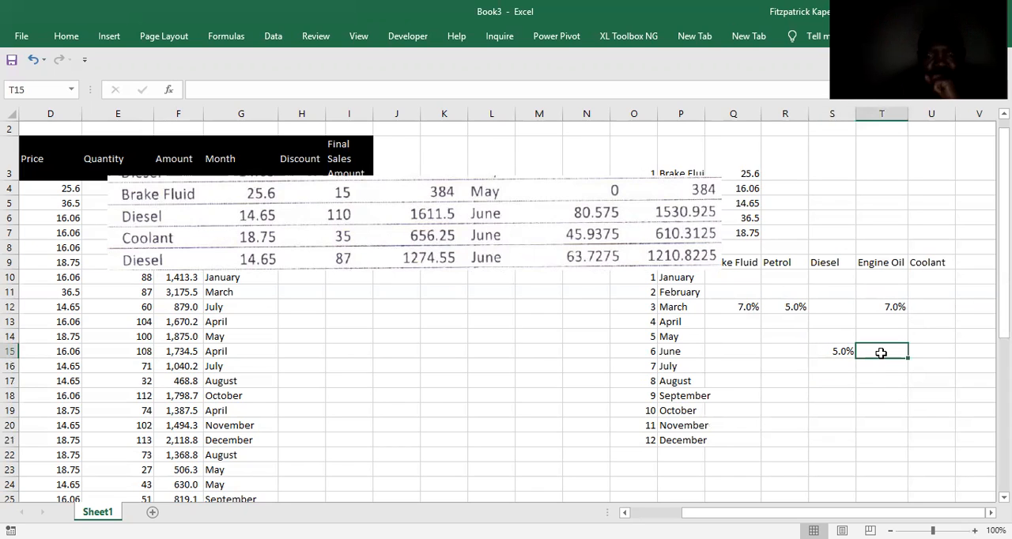
pyautogui.press('Right')
pyautogui.write('=')
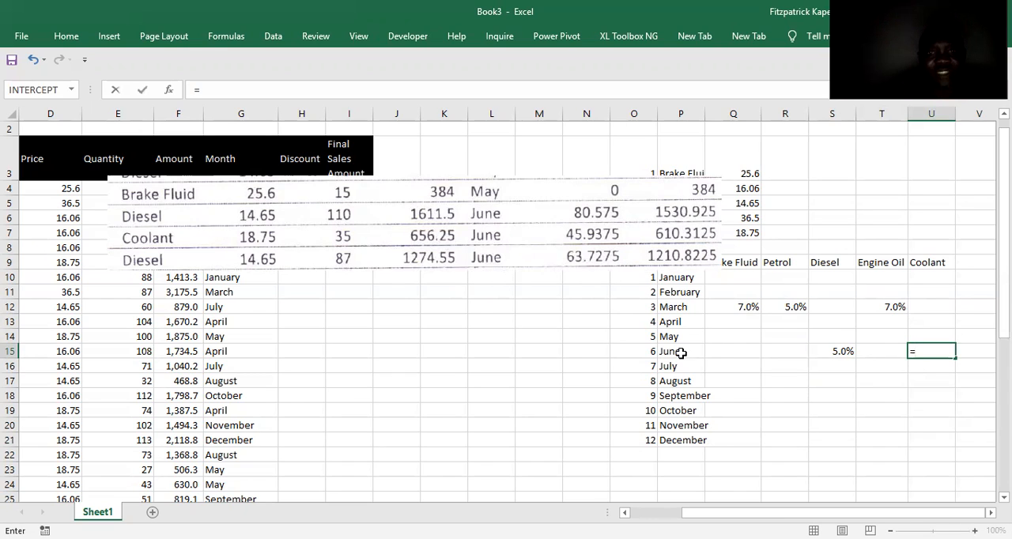
pyautogui.write('45.')
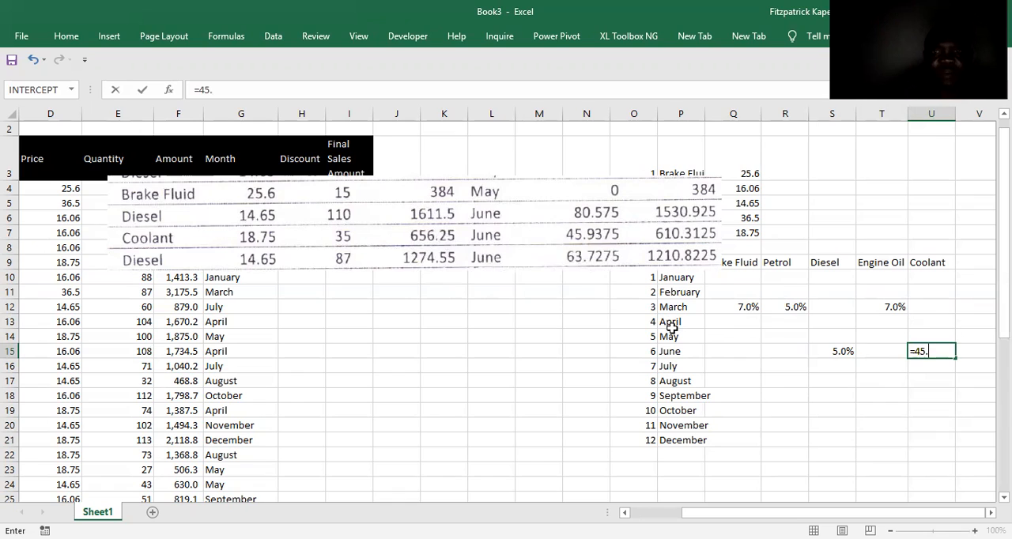
pyautogui.write('9375')
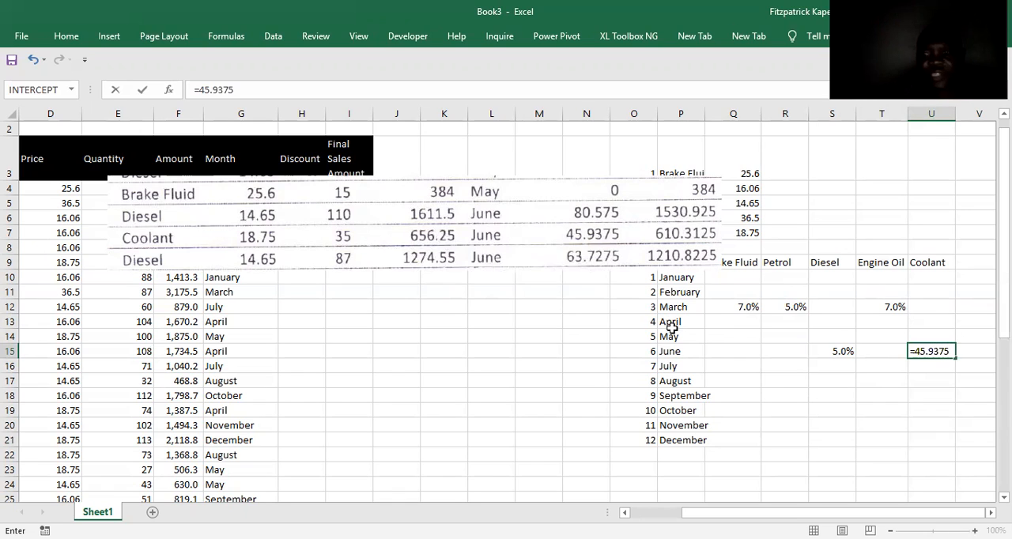
pyautogui.write('/')
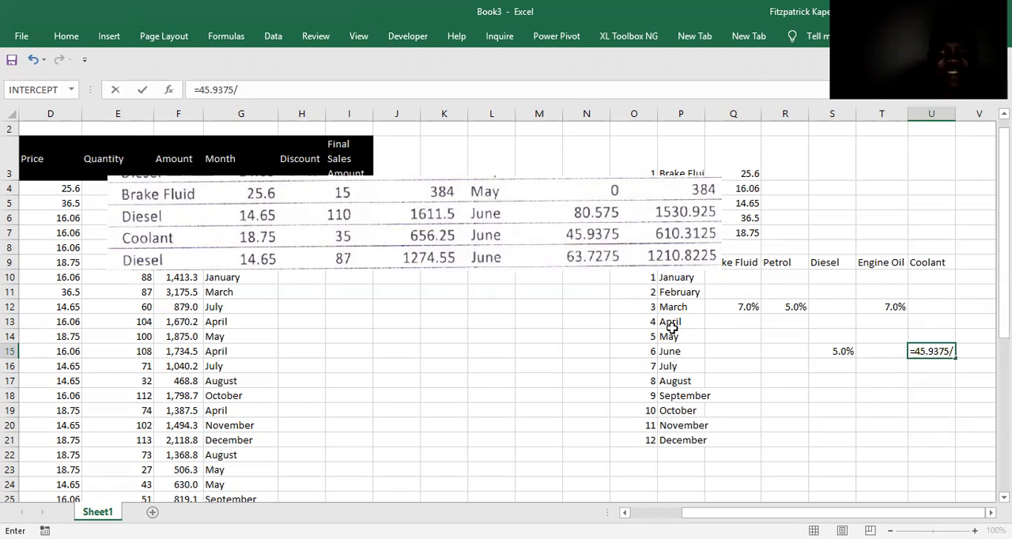
pyautogui.write('656.25')
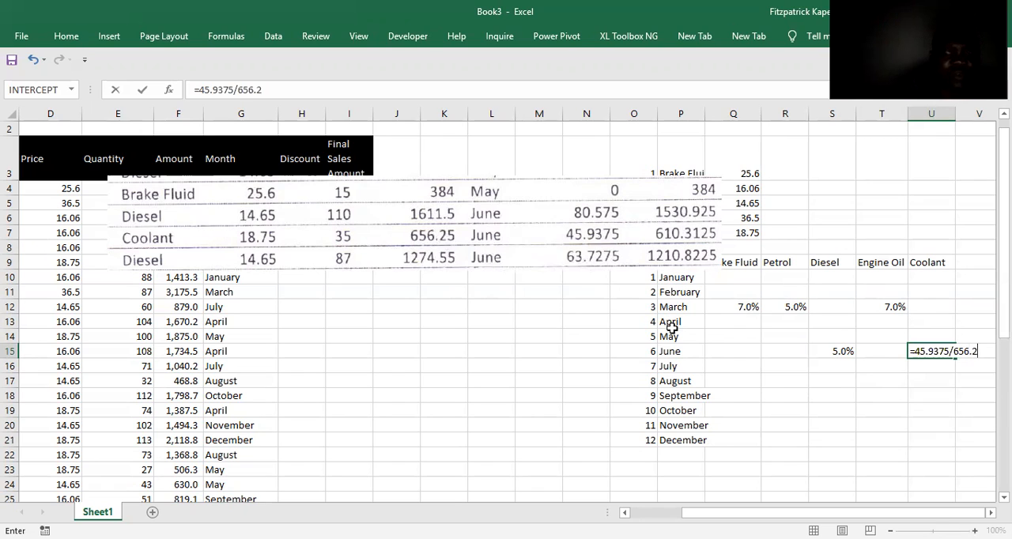
pyautogui.press('Return')
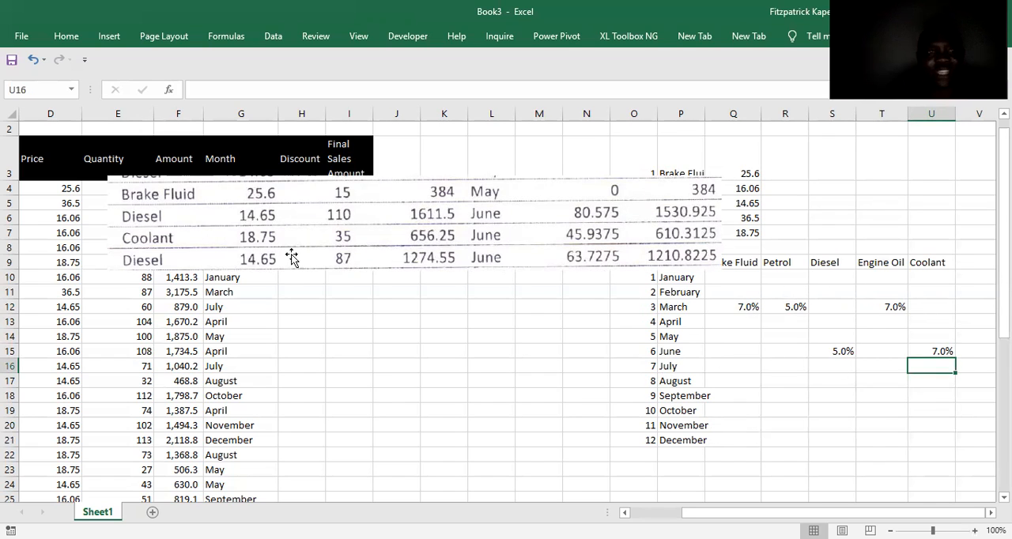
pyautogui.click(886, 353)
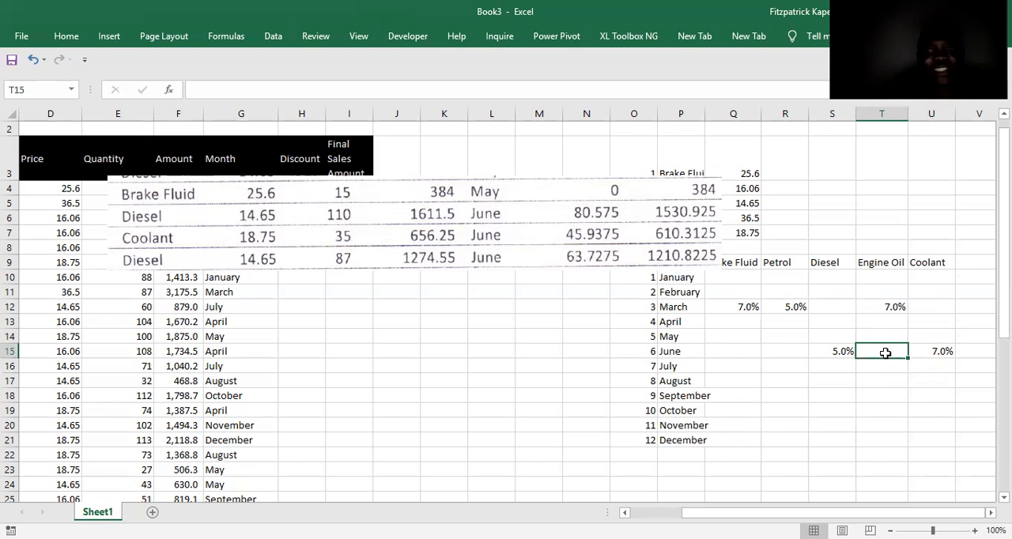
pyautogui.press('Left')
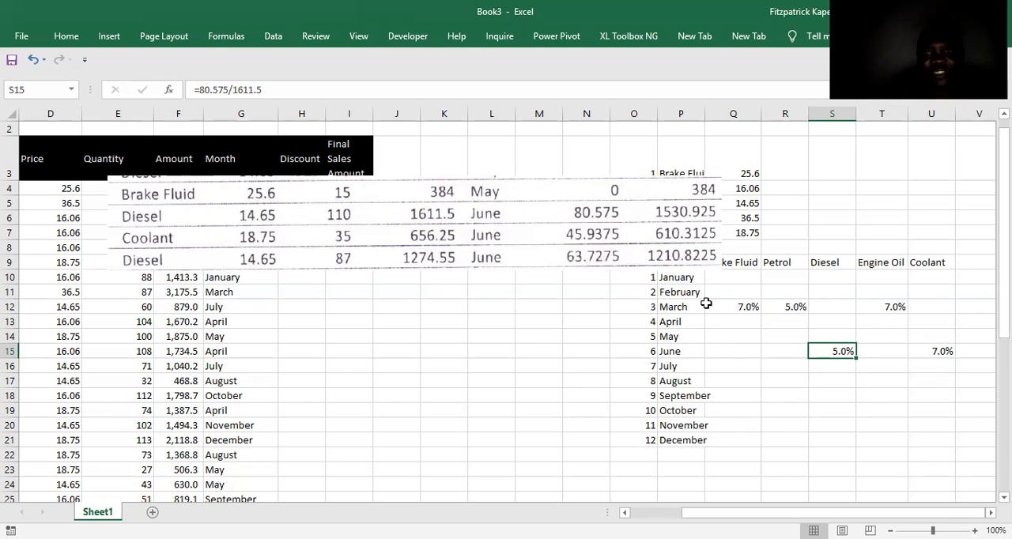
pyautogui.click(828, 365)
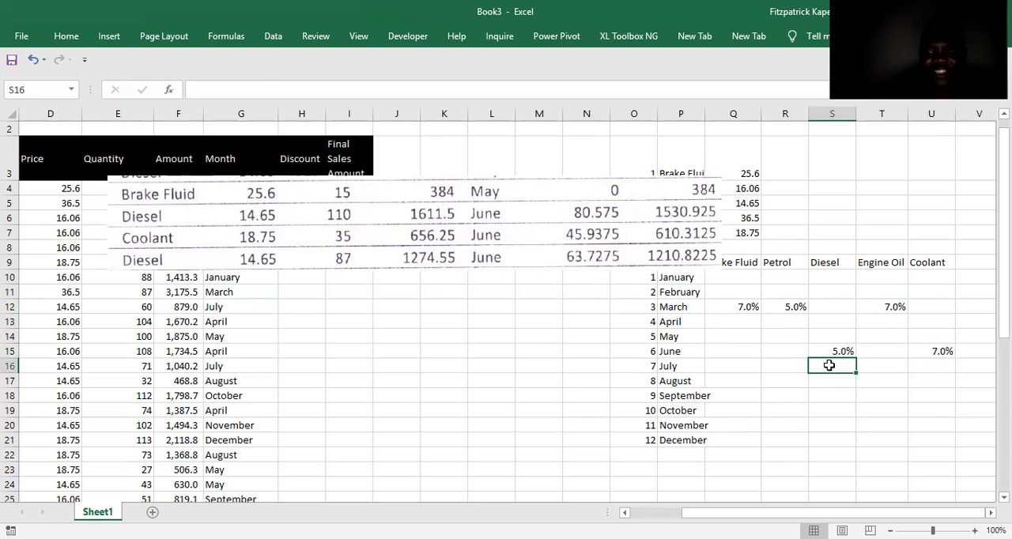
pyautogui.write('=')
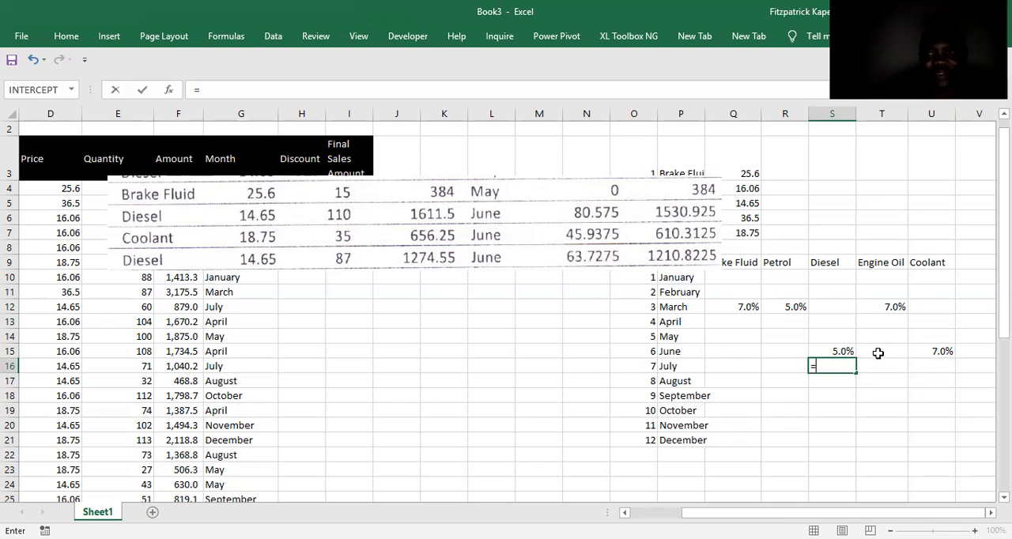
pyautogui.press('Escape')
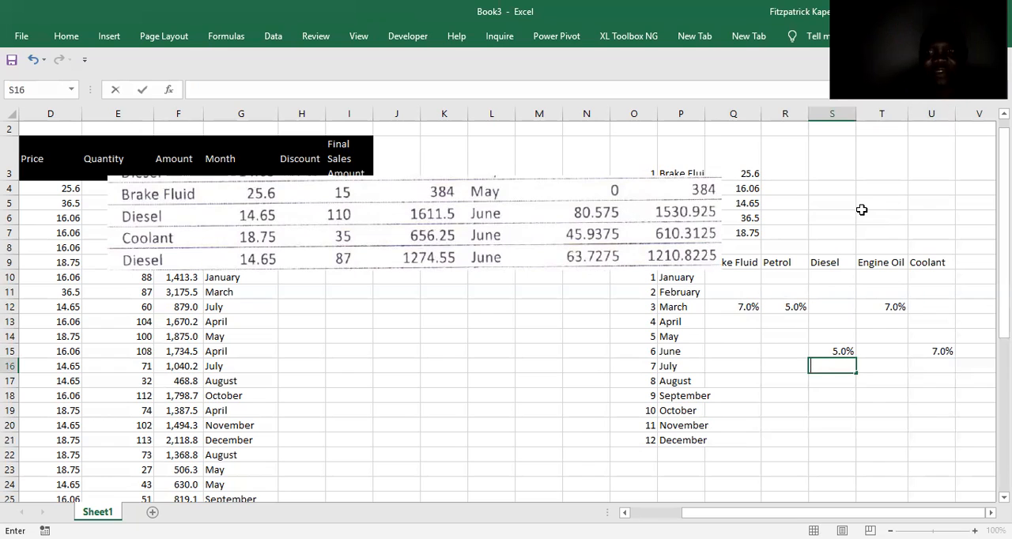
# Enter =S15*1274.55 in S4 to check the June Diesel rate against the second Diesel row.
pyautogui.click(824, 191)
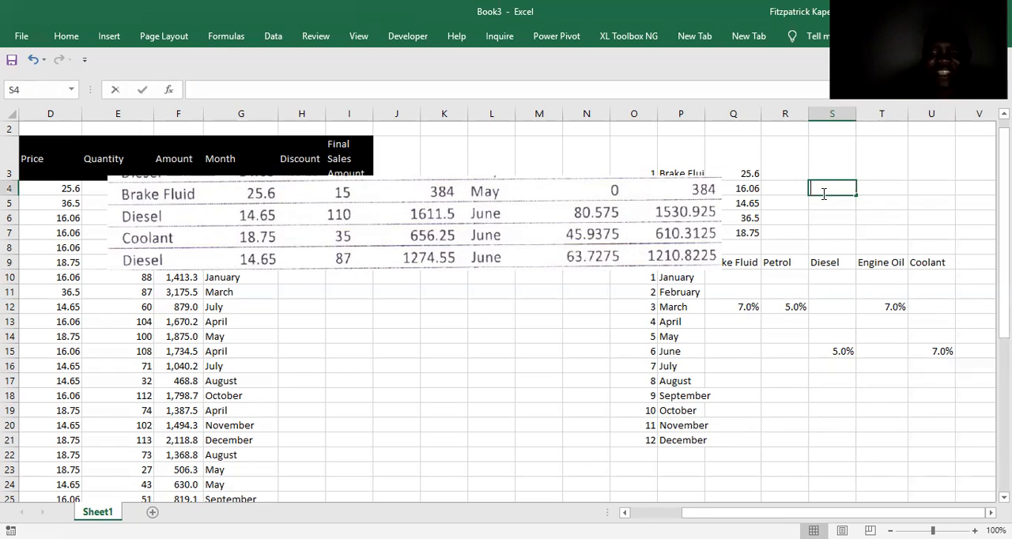
pyautogui.write('=')
pyautogui.click(843, 355)
pyautogui.write('*')
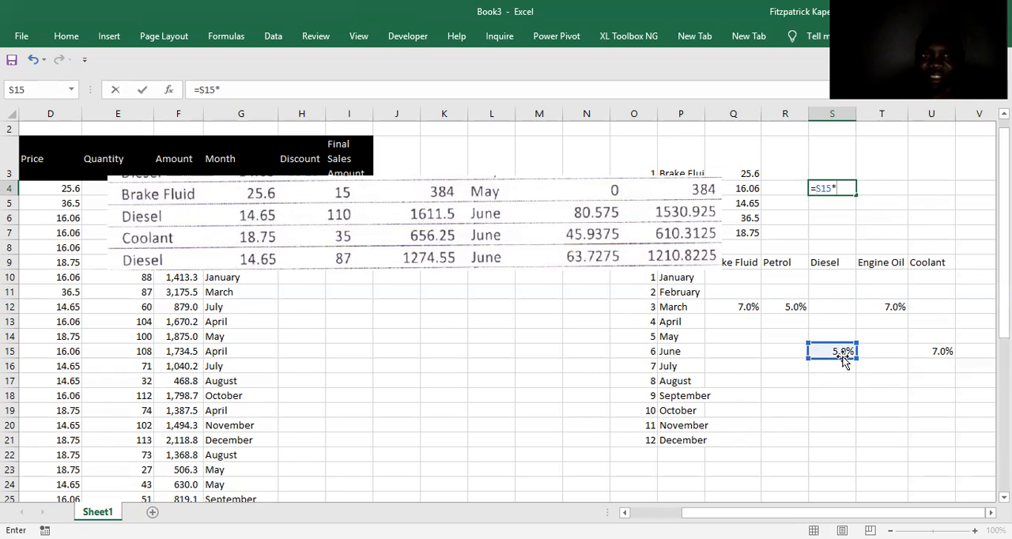
pyautogui.write('127')
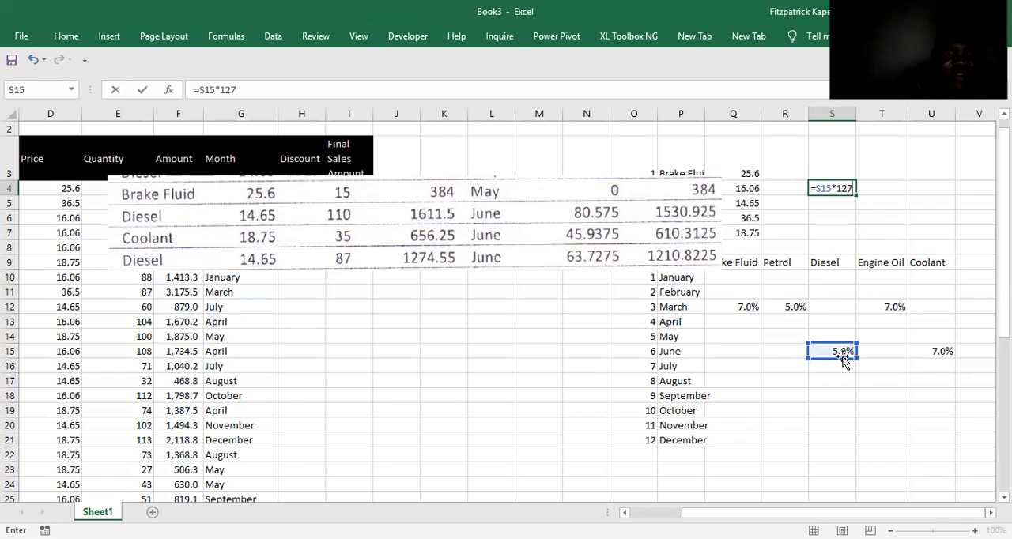
pyautogui.write('4.55')
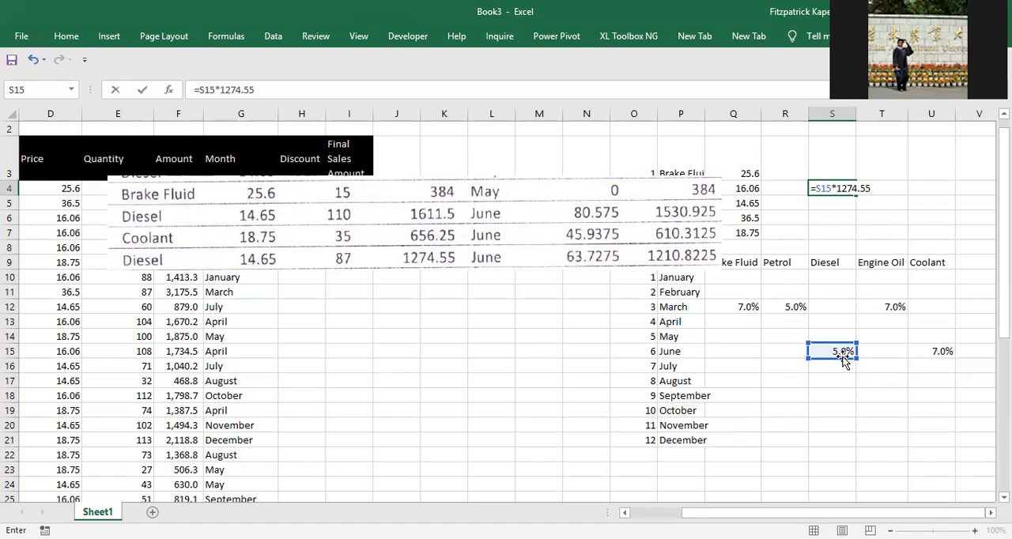
pyautogui.press('Return')
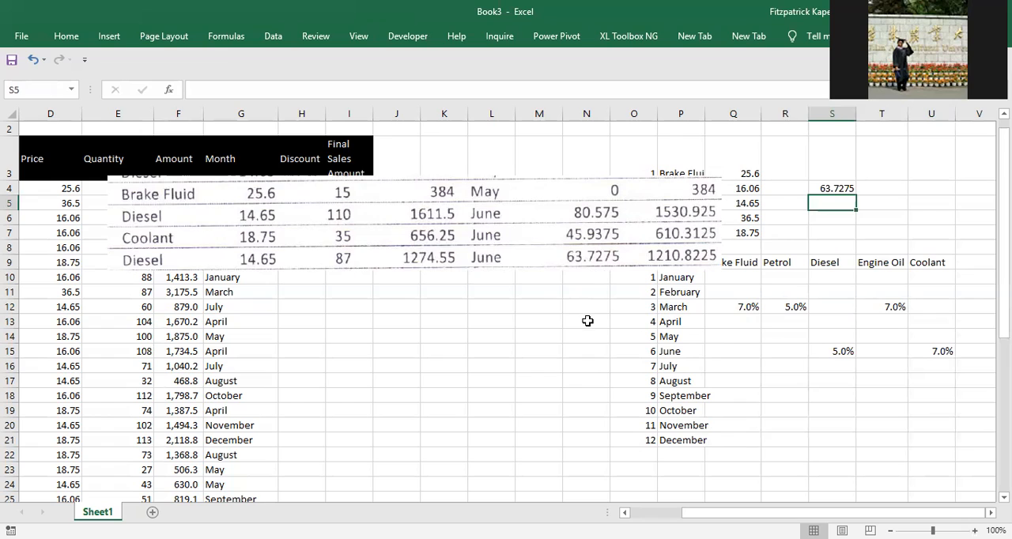
# Delete the picture of the exam paper's May and June rows and review the March and June rate formulas.
pyautogui.click(587, 246)
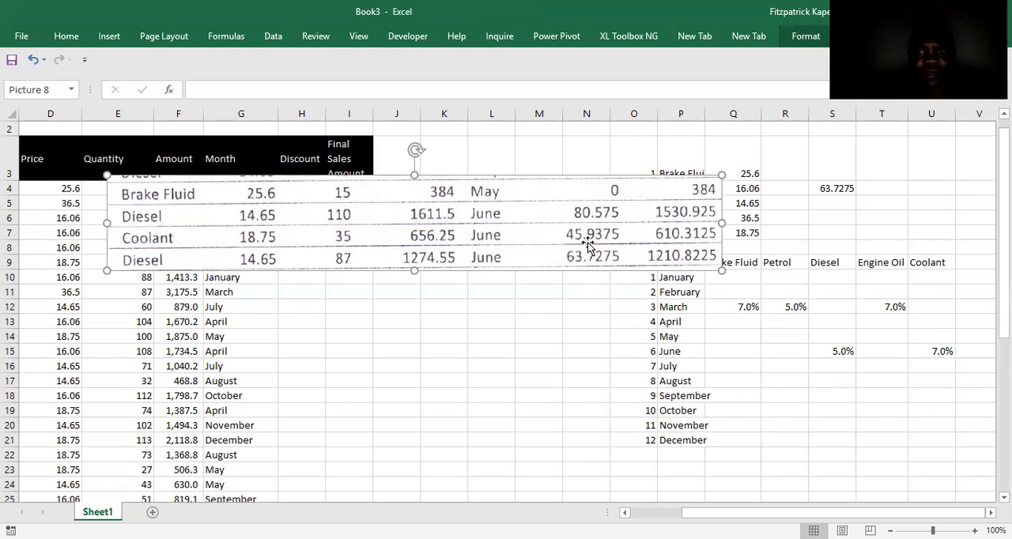
pyautogui.press('Delete')
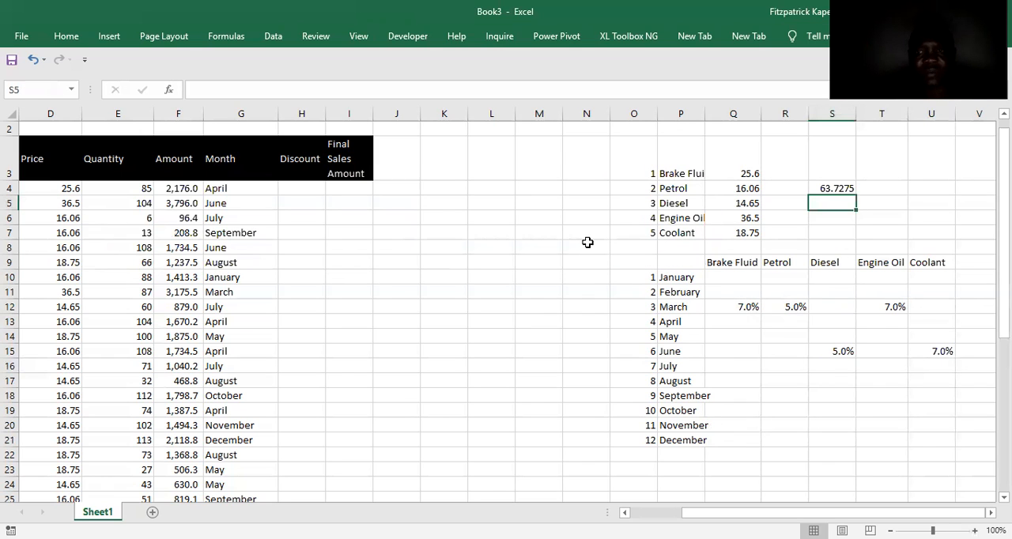
pyautogui.click(748, 307)
pyautogui.click(904, 307)
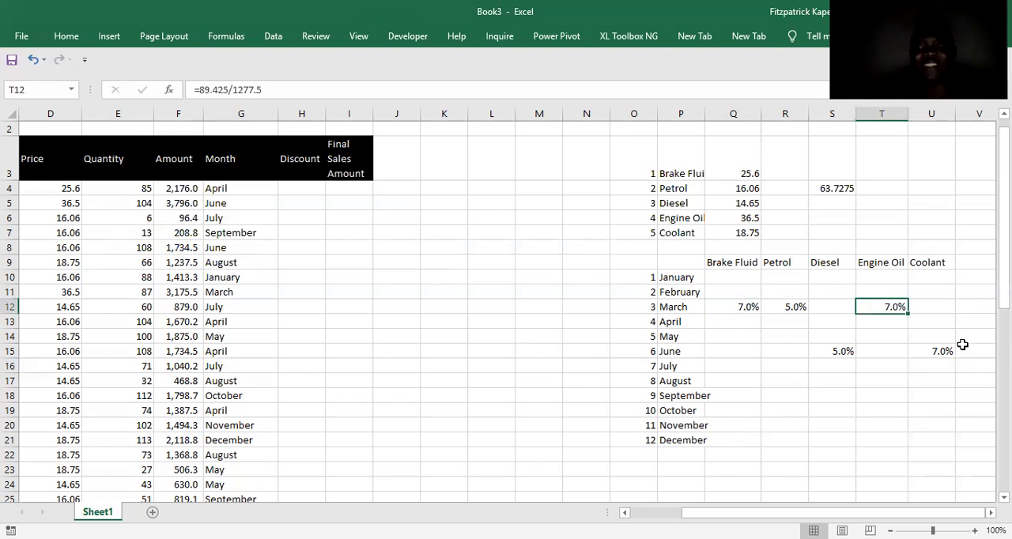
pyautogui.click(951, 351)
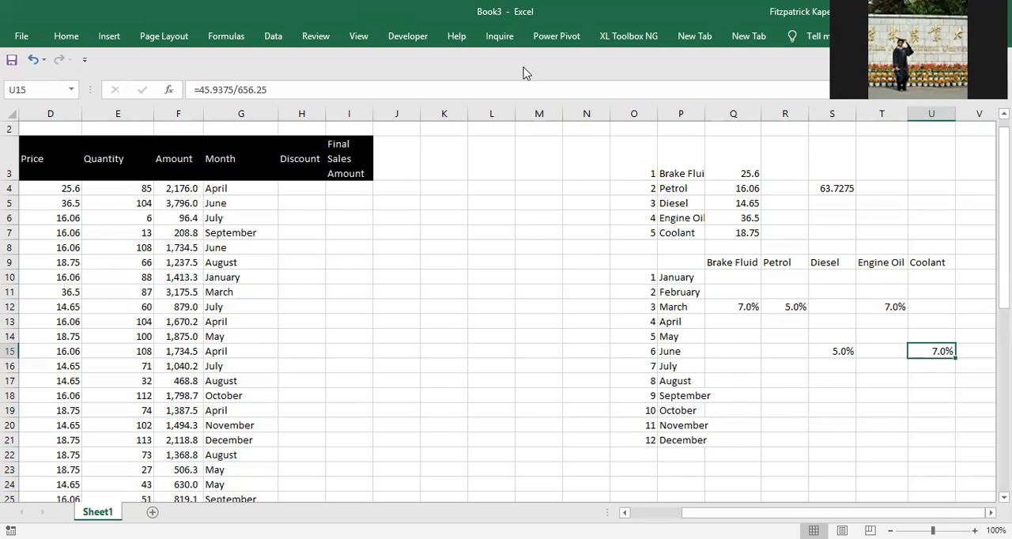
# Switch to the exam paper PDF in Adobe Acrobat Reader and locate the September and December rows with discounts.
pyautogui.hotkey('alt', 'Tab')
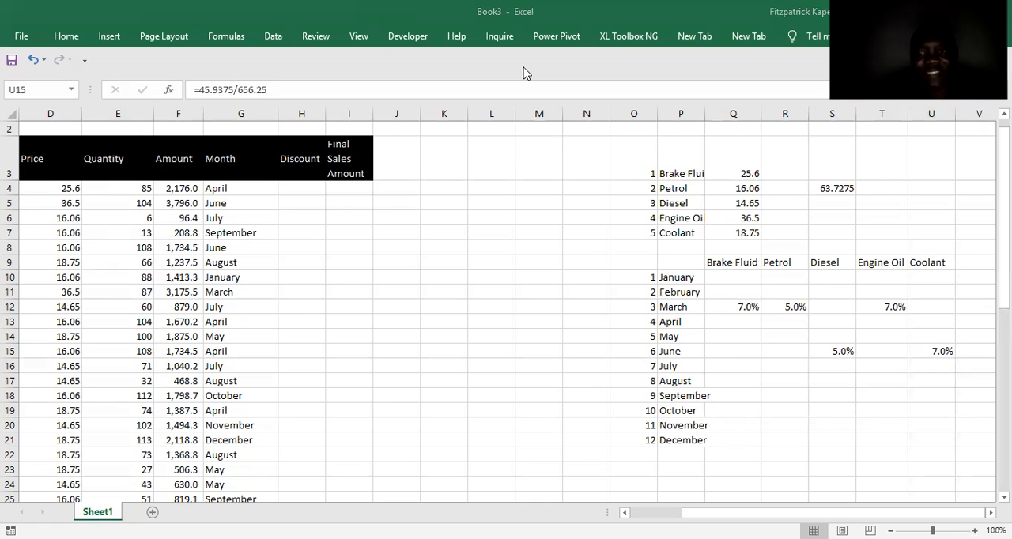
pyautogui.hotkey('alt', 'Tab')
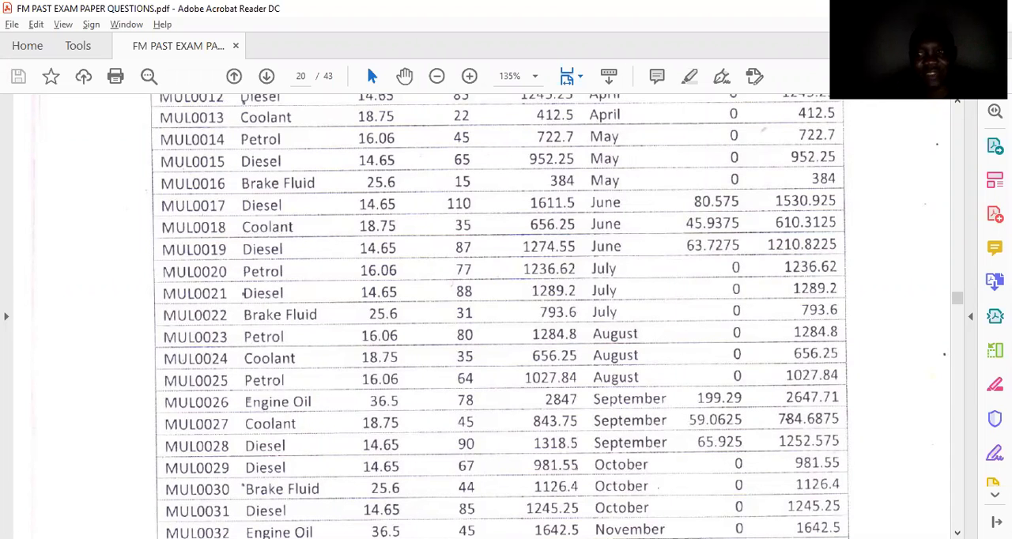
pyautogui.scroll(-5, 388, 470)
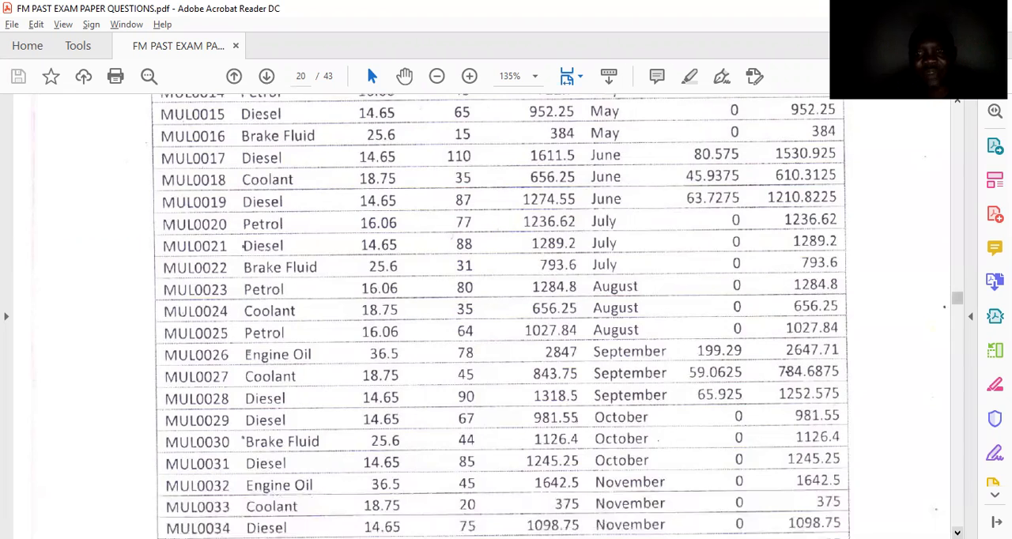
pyautogui.scroll(-1, 503, 316)
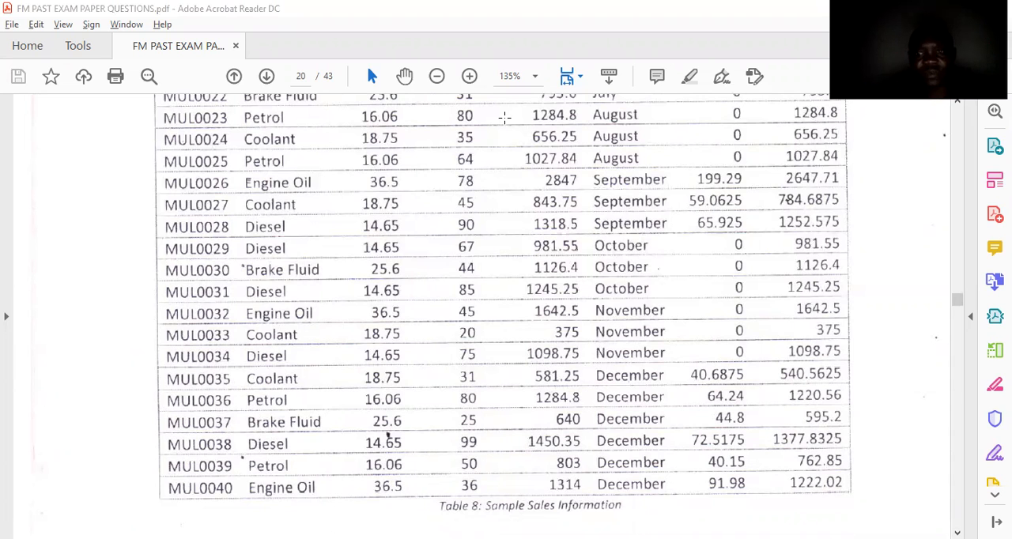
# Switch back to the Book3 workbook in Excel.
pyautogui.hotkey('alt', 'Tab')
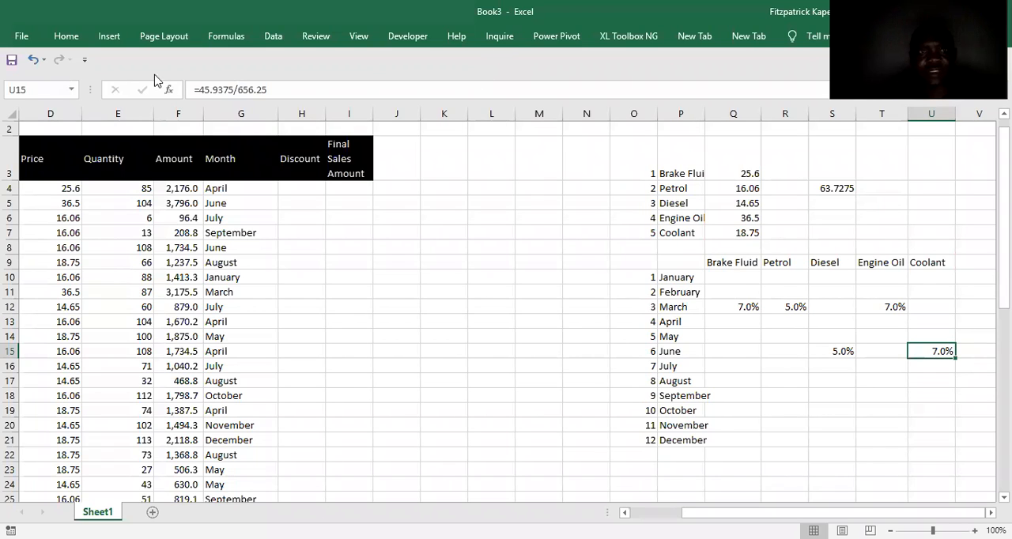
pyautogui.click(108, 40)
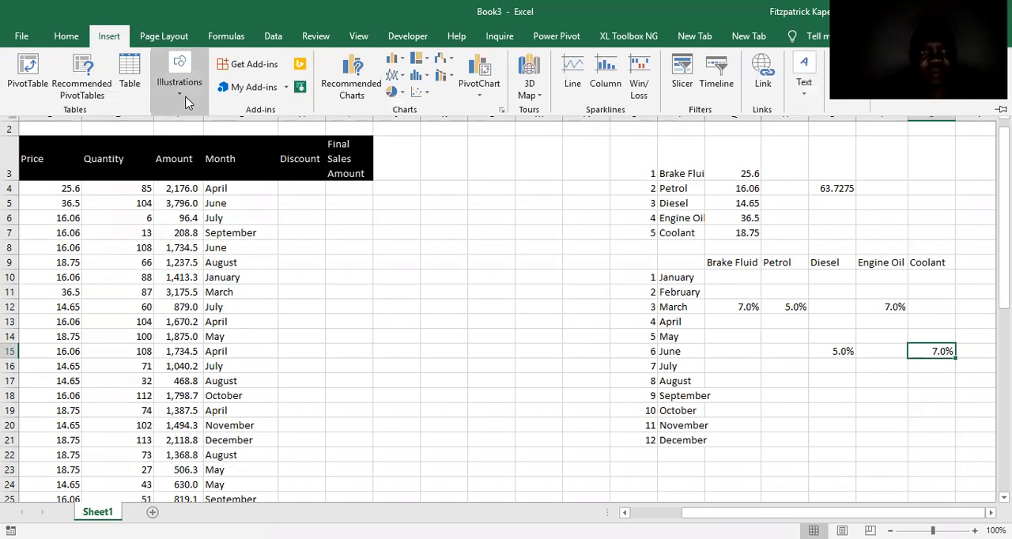
pyautogui.click(181, 95)
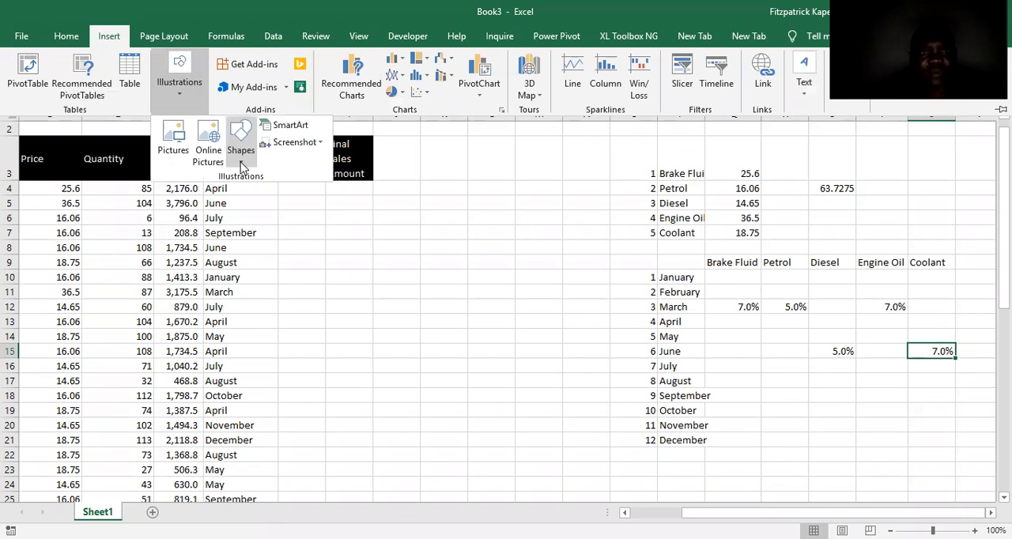
pyautogui.click(241, 164)
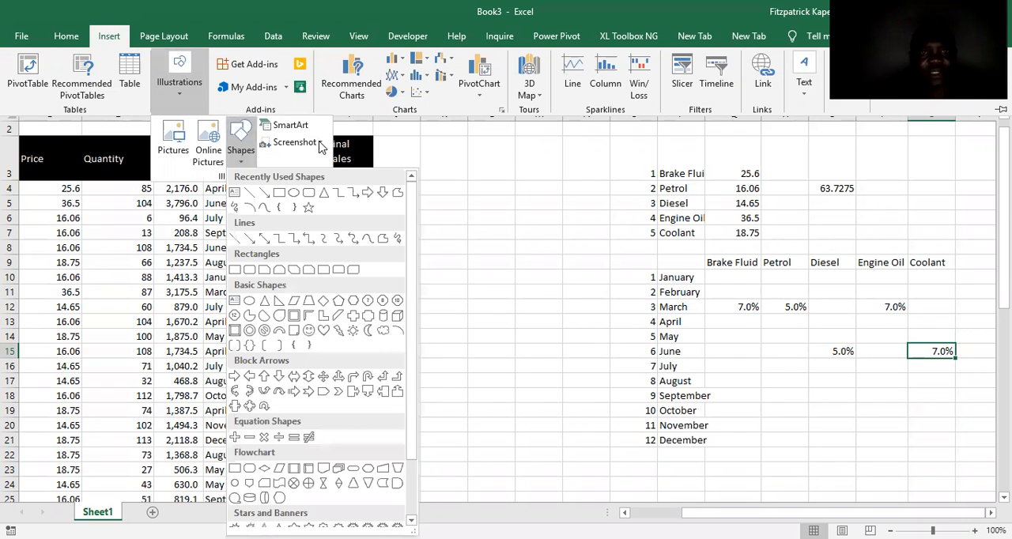
pyautogui.click(321, 144)
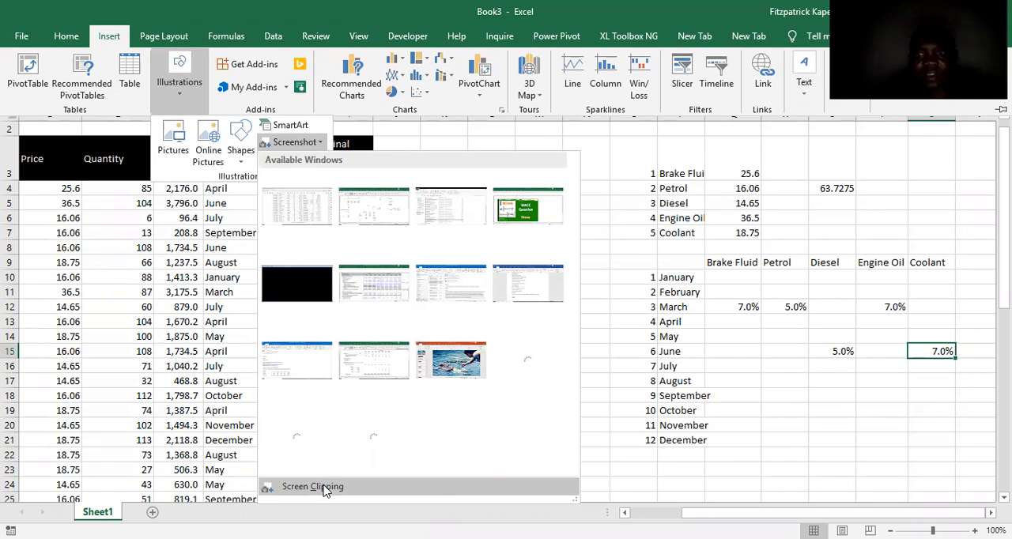
pyautogui.click(316, 486)
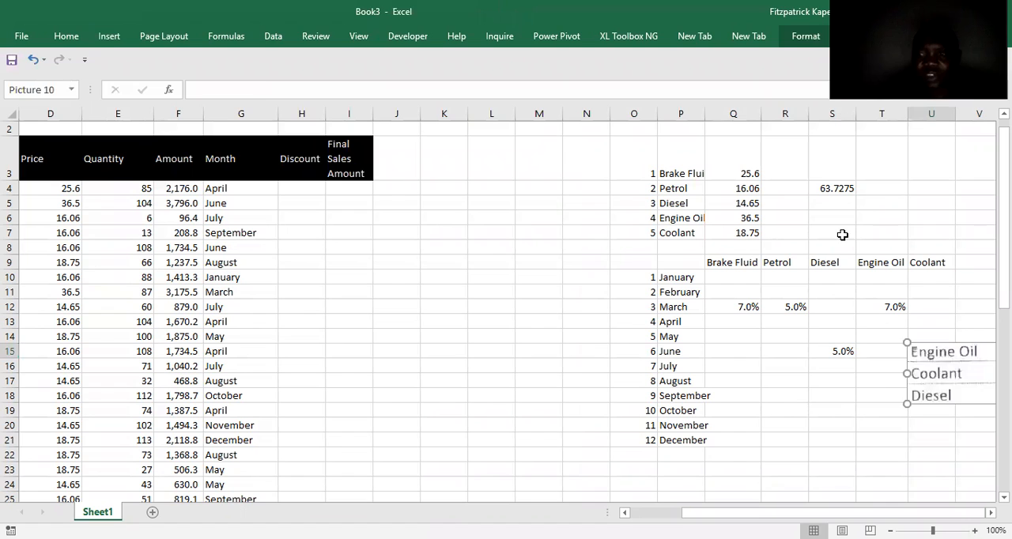
pyautogui.press('Delete')
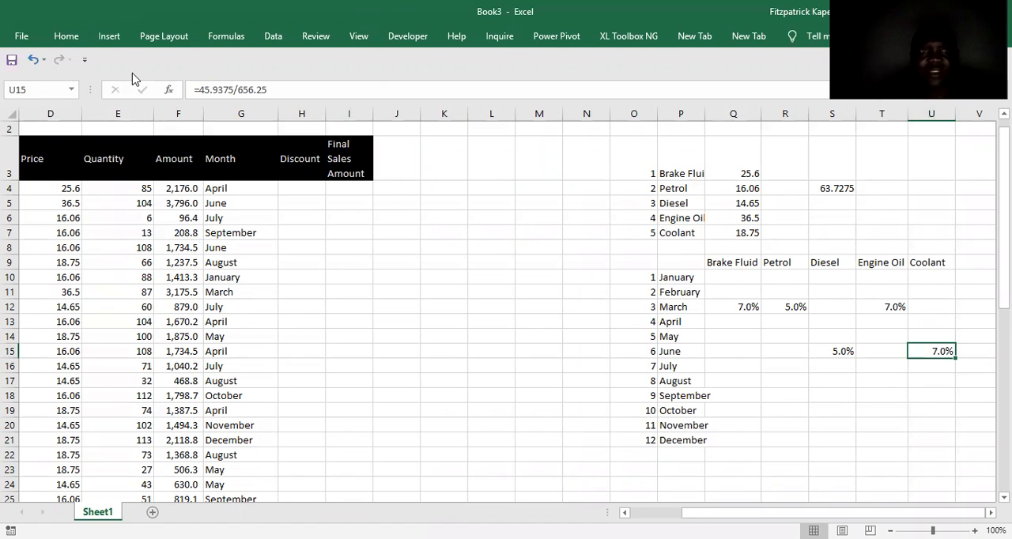
# Insert a screen clipping of the exam paper's September rows for Engine Oil, Coolant and Diesel, placed above the discount rate grid.
pyautogui.click(326, 283)
pyautogui.click(109, 36)
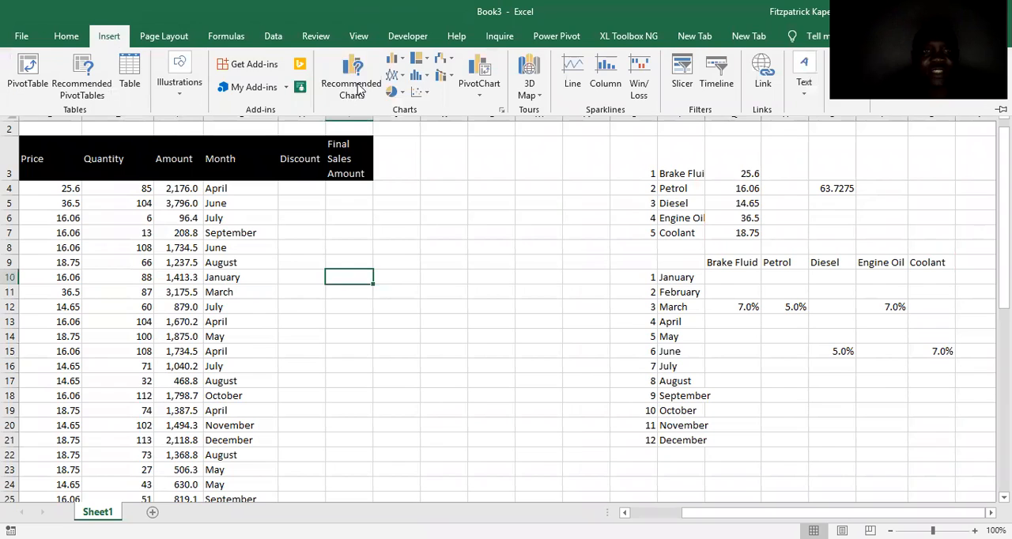
pyautogui.click(178, 92)
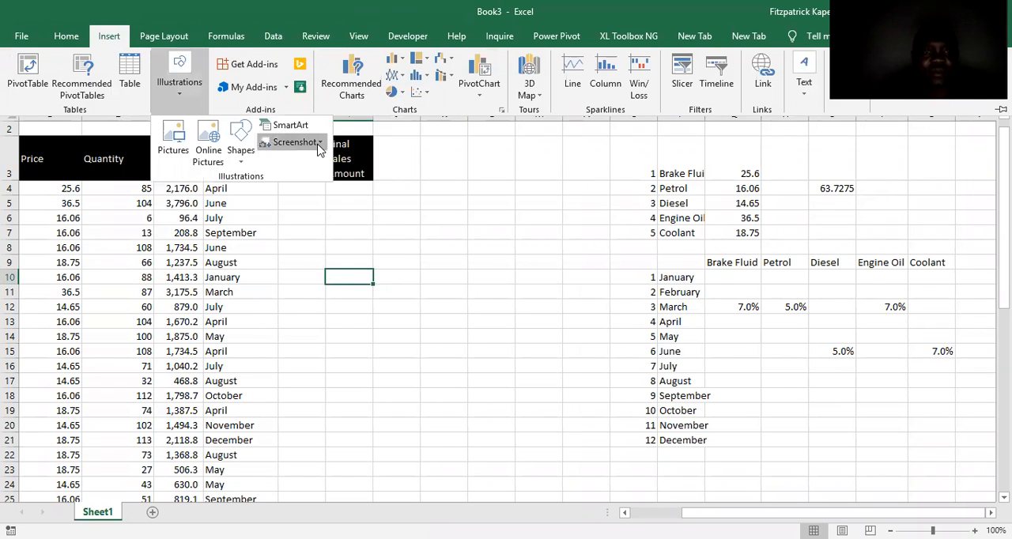
pyautogui.click(319, 145)
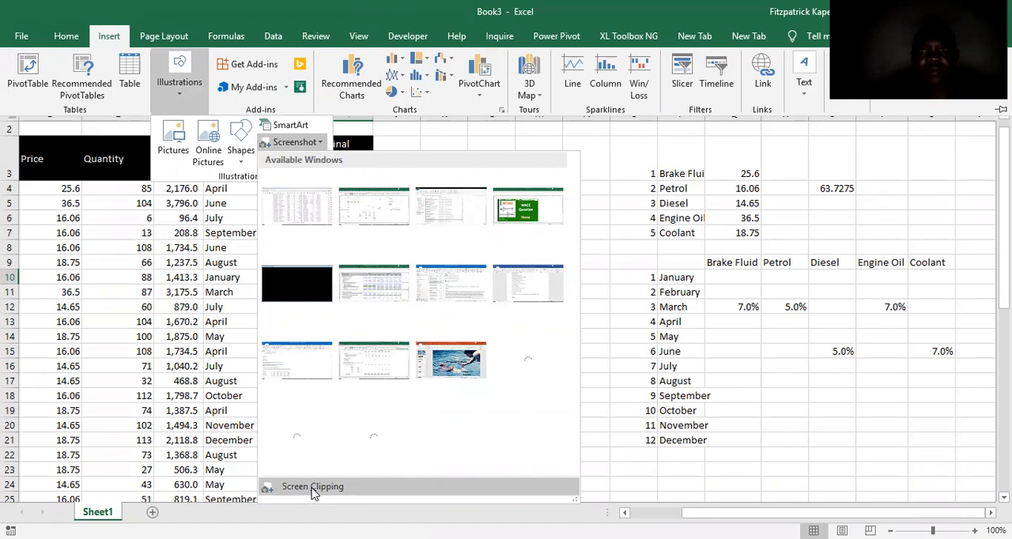
pyautogui.click(313, 487)
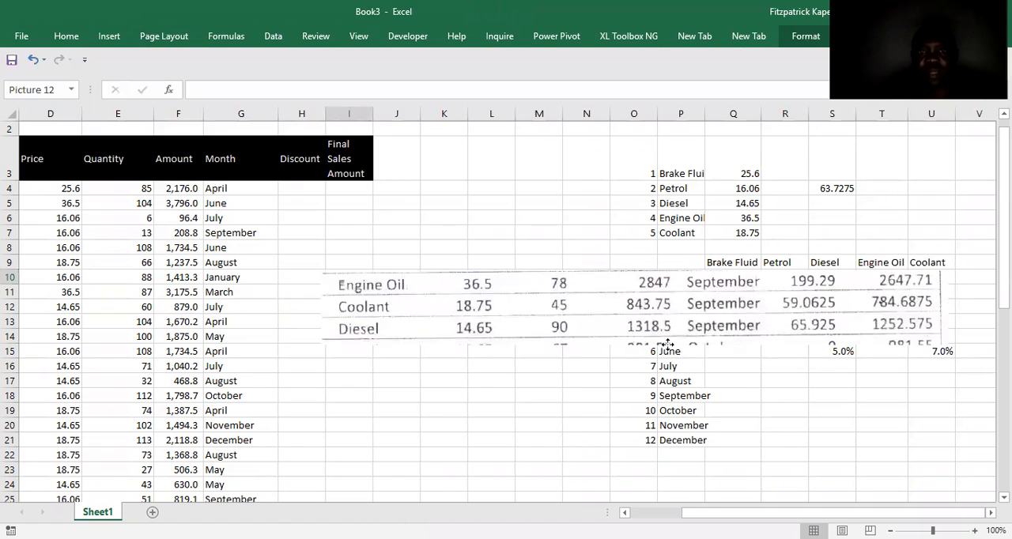
pyautogui.moveTo(800, 381); pyautogui.dragTo(690, 198)
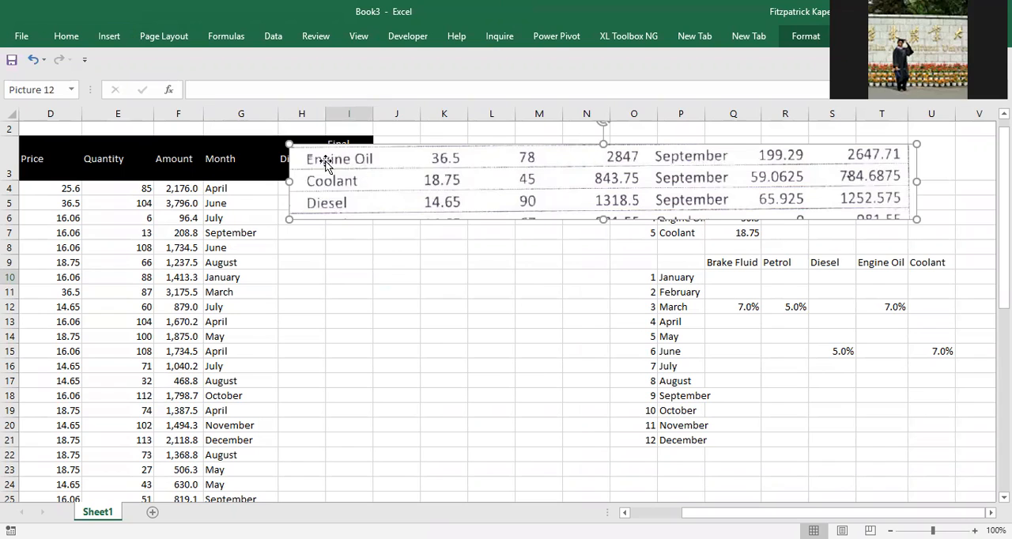
# Enter =199.29/2847 in T18 as the September discount rate for Engine Oil.
pyautogui.click(893, 272)
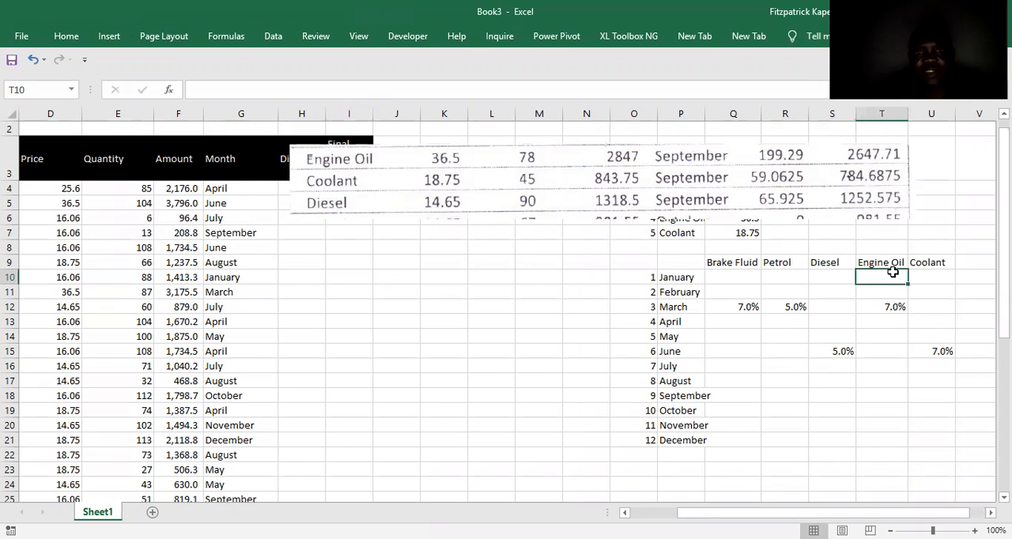
pyautogui.press('Down')
pyautogui.press('Down')
pyautogui.press('Down')
pyautogui.press('Down')
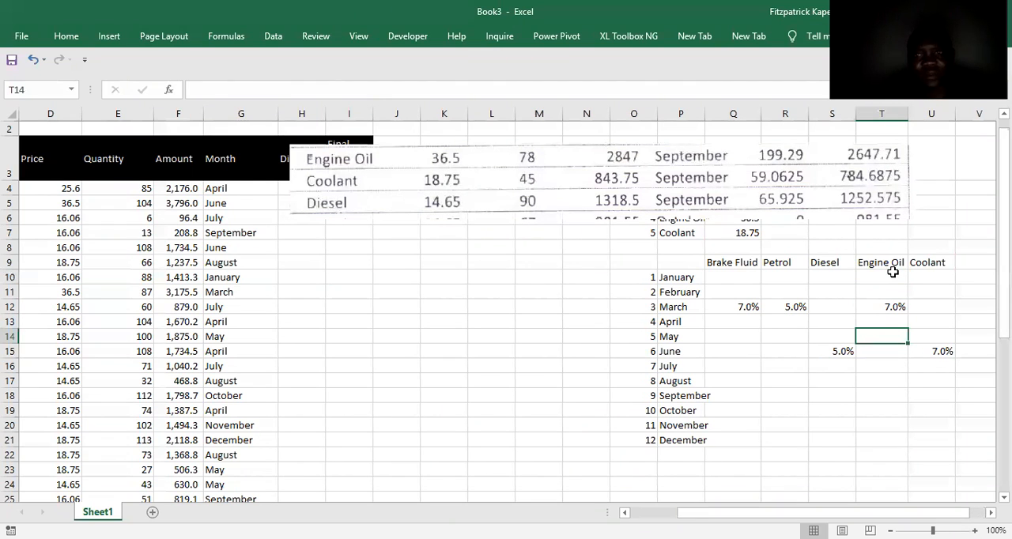
pyautogui.press('Down')
pyautogui.press('Down')
pyautogui.press('Down')
pyautogui.press('Down')
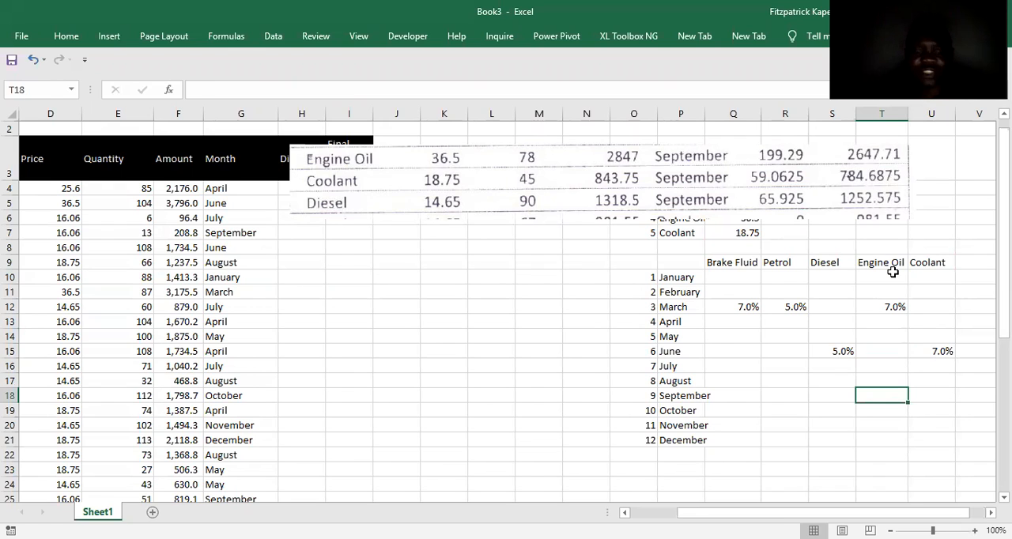
pyautogui.write('=199')
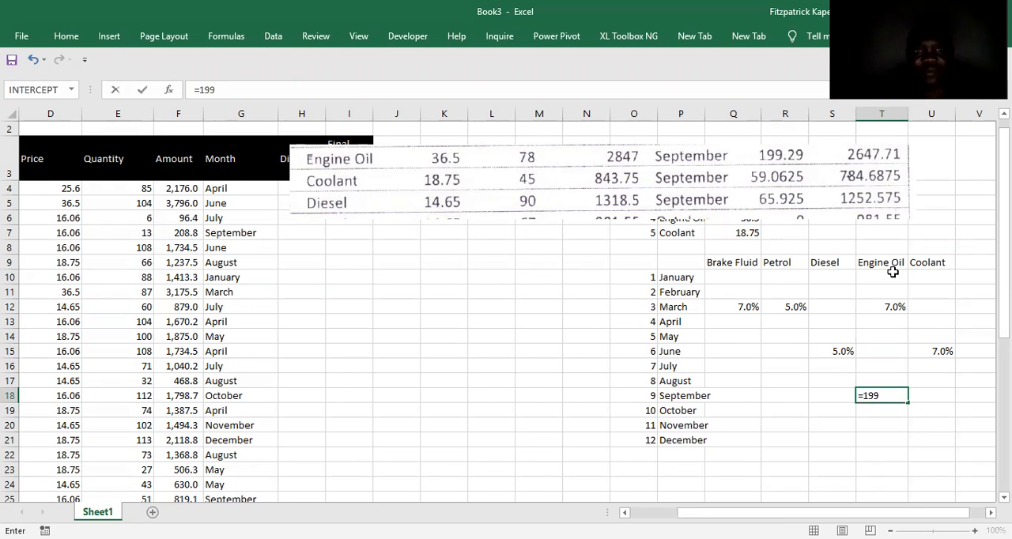
pyautogui.write('.29/')
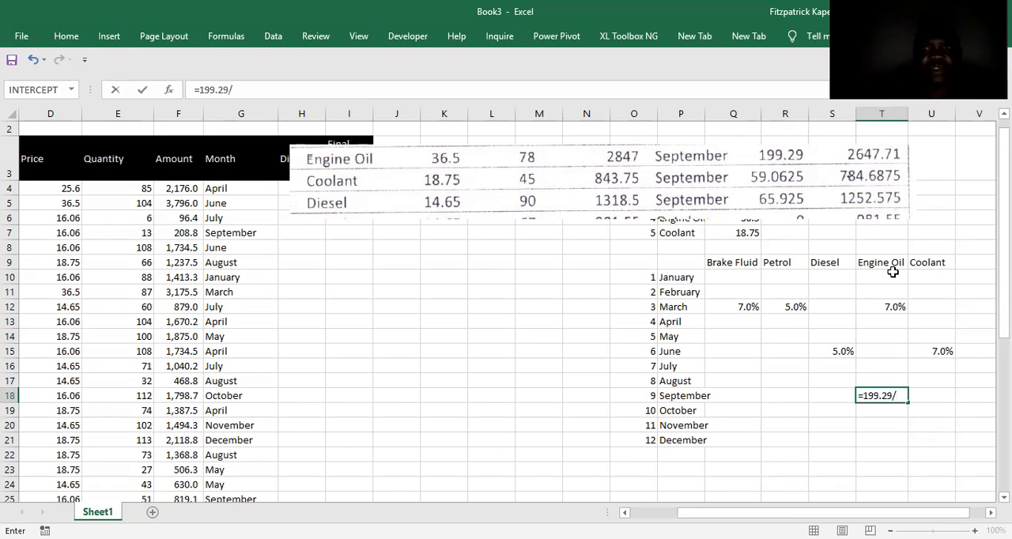
pyautogui.write('28')
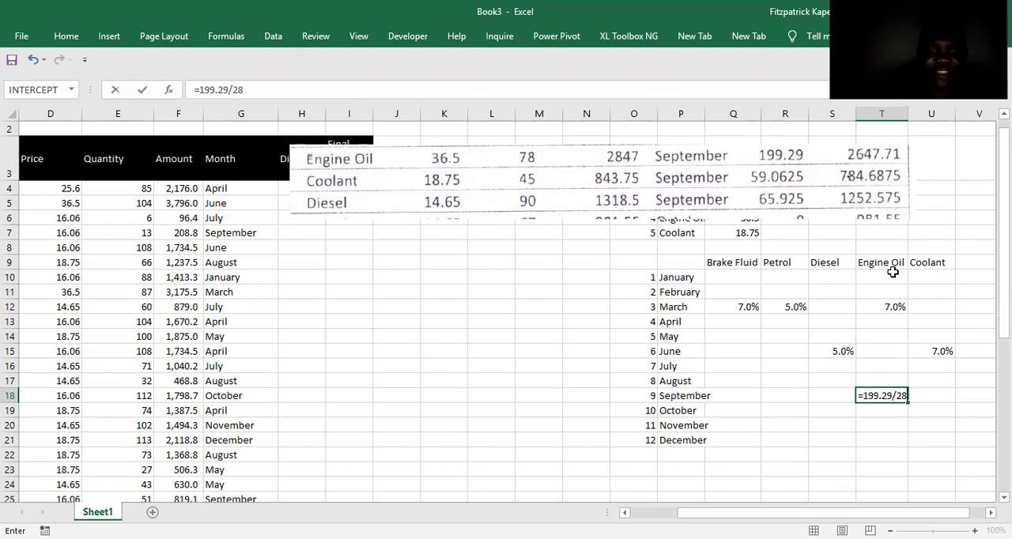
pyautogui.write('47')
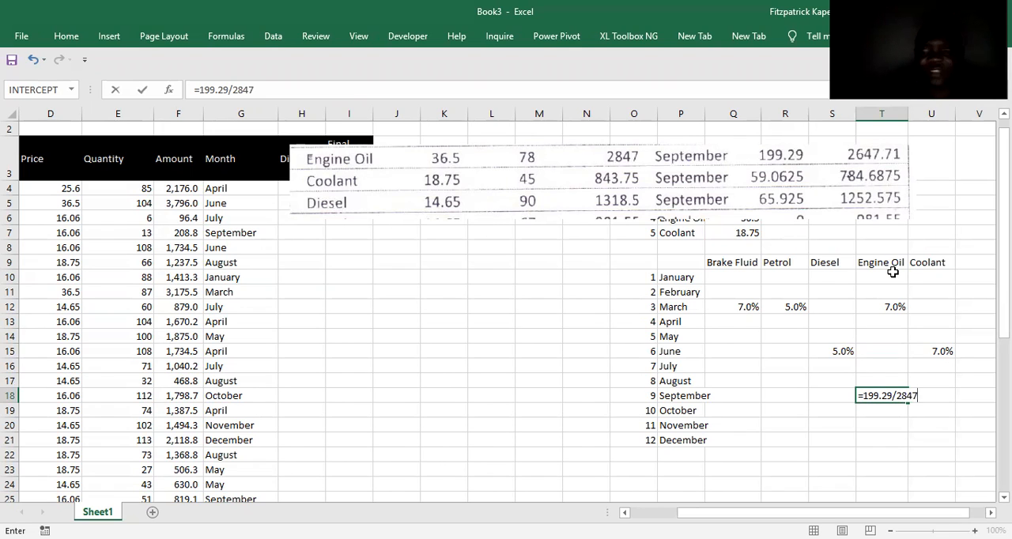
pyautogui.press('Return')
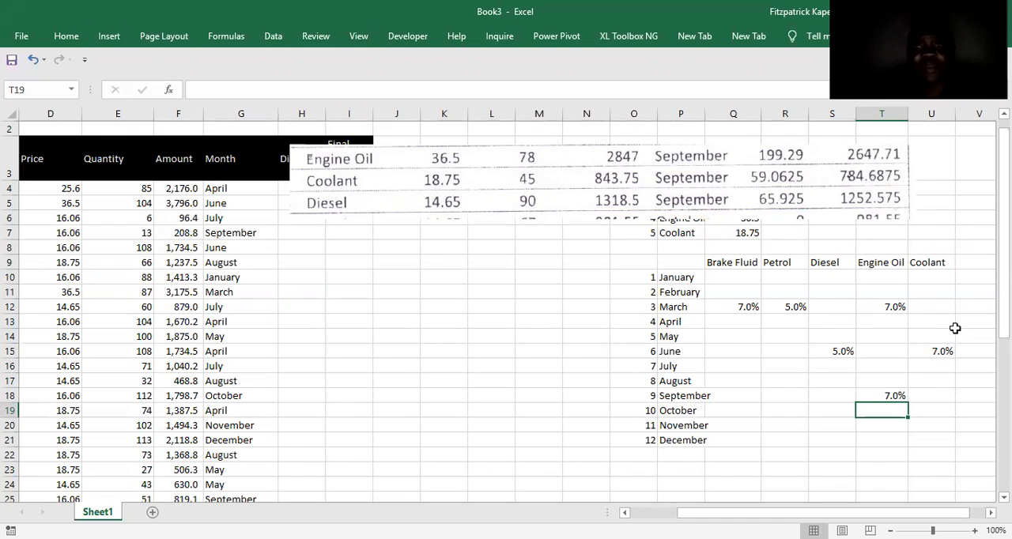
pyautogui.click(940, 399)
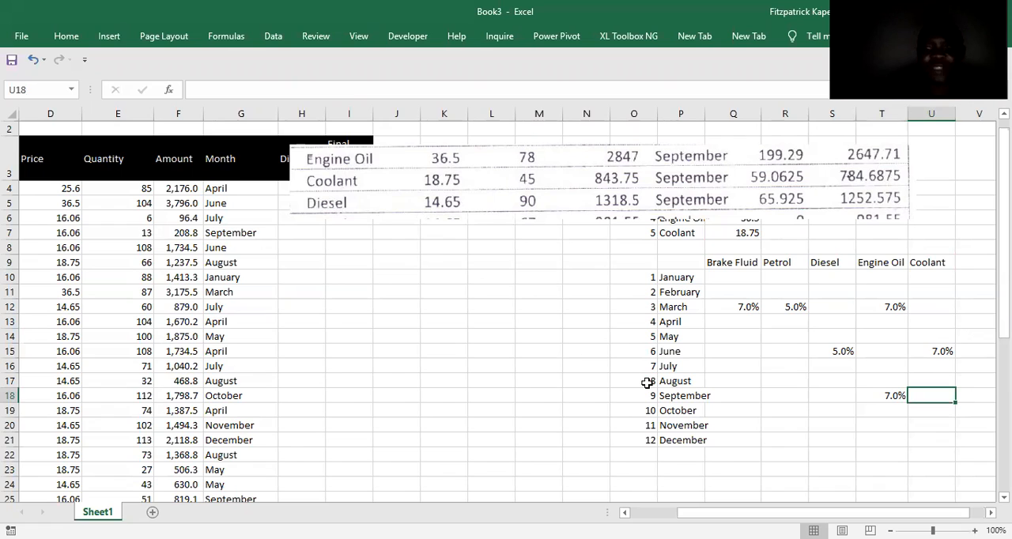
pyautogui.write('=')
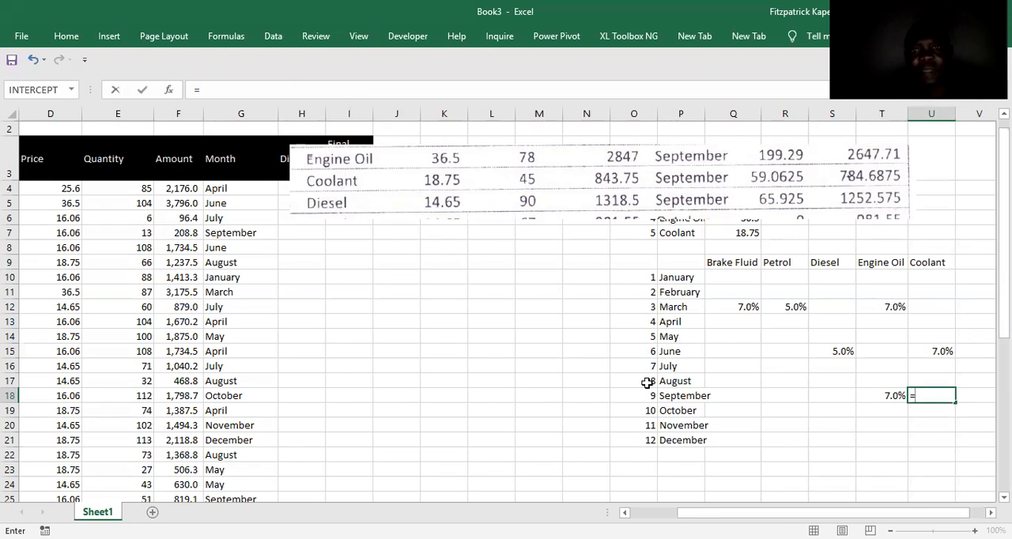
pyautogui.write('8')
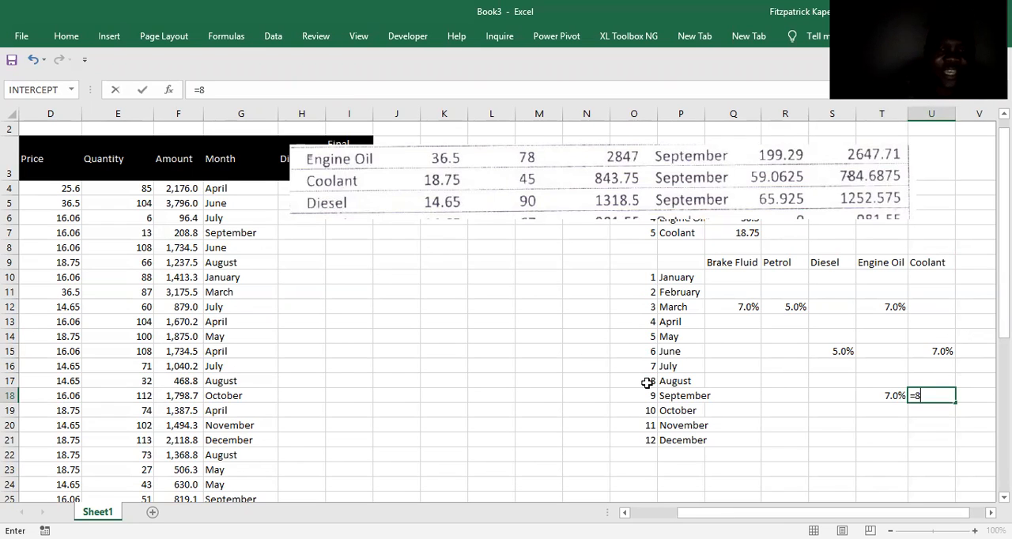
pyautogui.write('43')
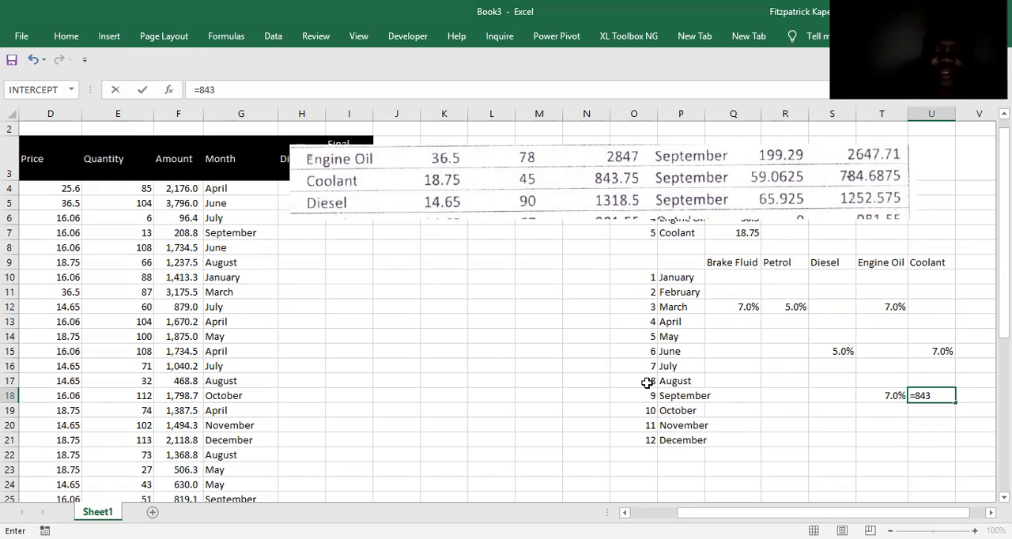
pyautogui.write('.75/')
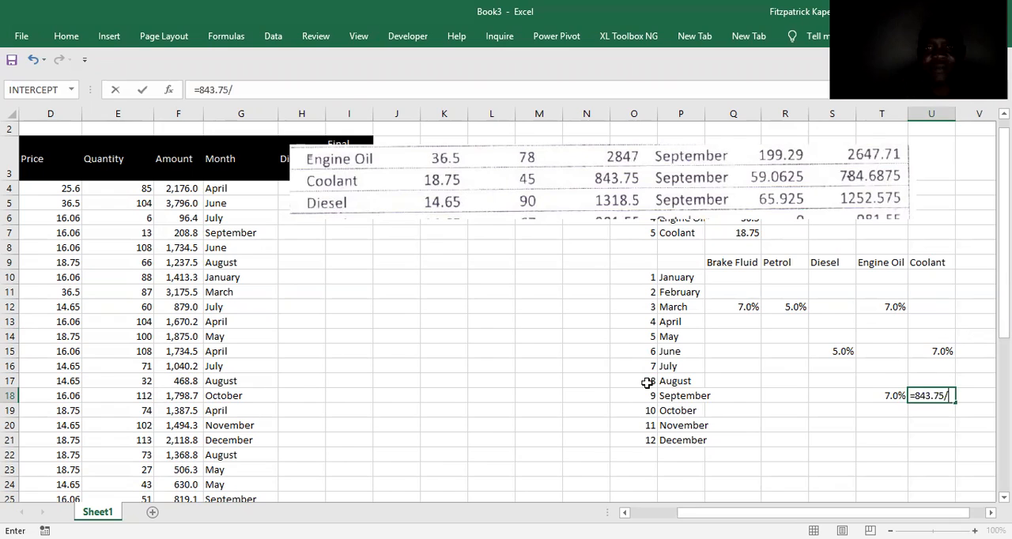
pyautogui.press('BackSpace')
pyautogui.press('BackSpace')
pyautogui.press('BackSpace')
pyautogui.press('BackSpace')
pyautogui.press('BackSpace')
pyautogui.press('BackSpace')
pyautogui.press('BackSpace')
pyautogui.press('BackSpace')
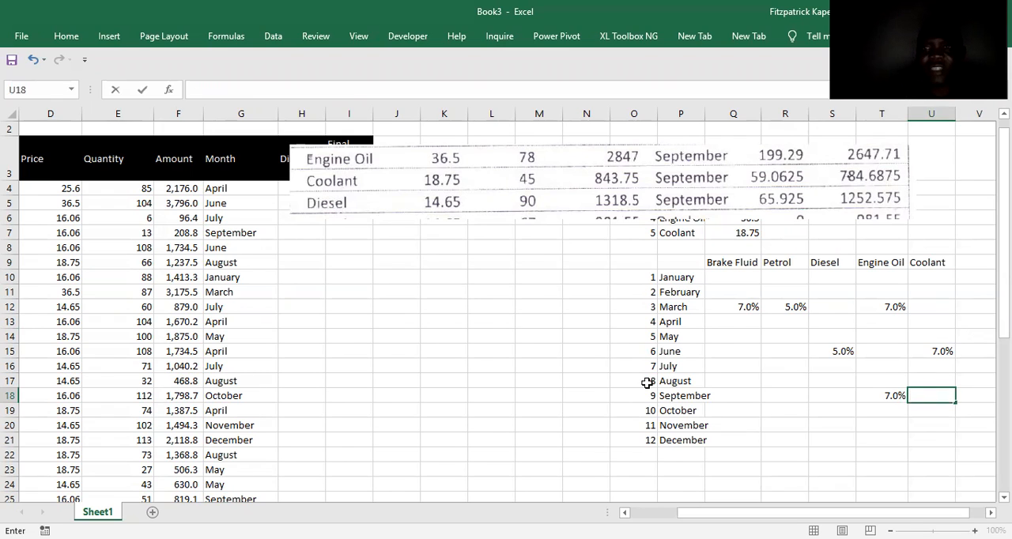
# Enter =59.0625/843.75 in U18 as the September discount rate for Coolant.
pyautogui.write('=')
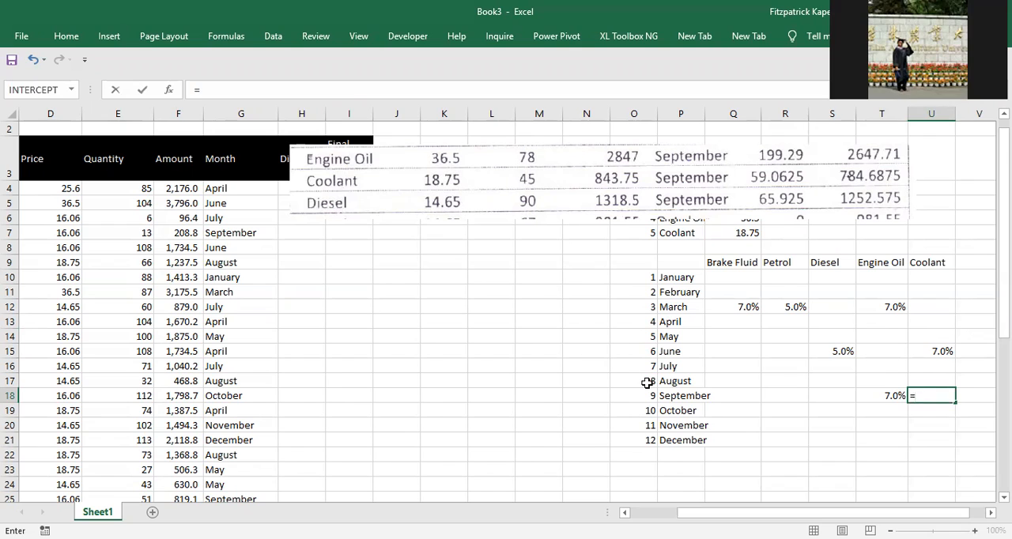
pyautogui.write('59.062')
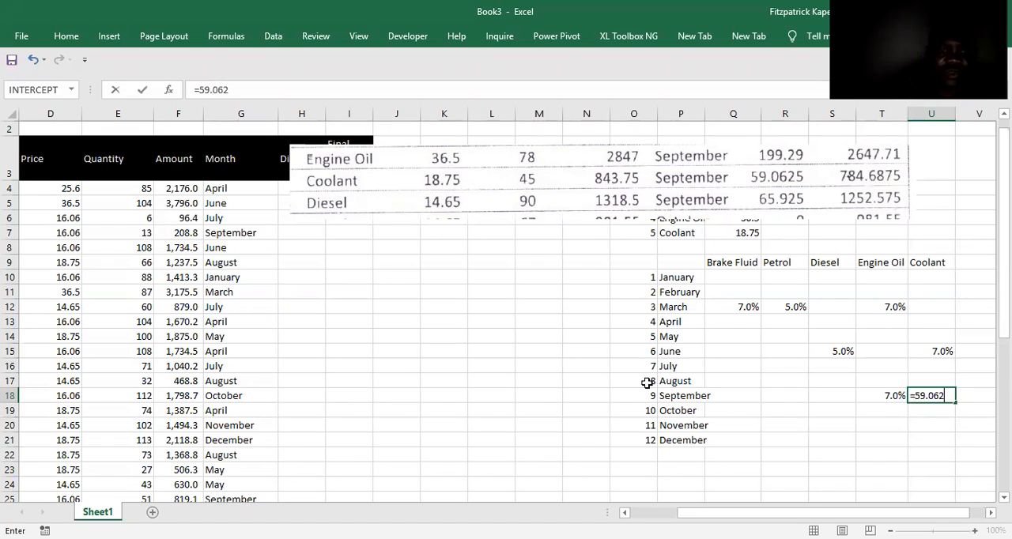
pyautogui.write('5/')
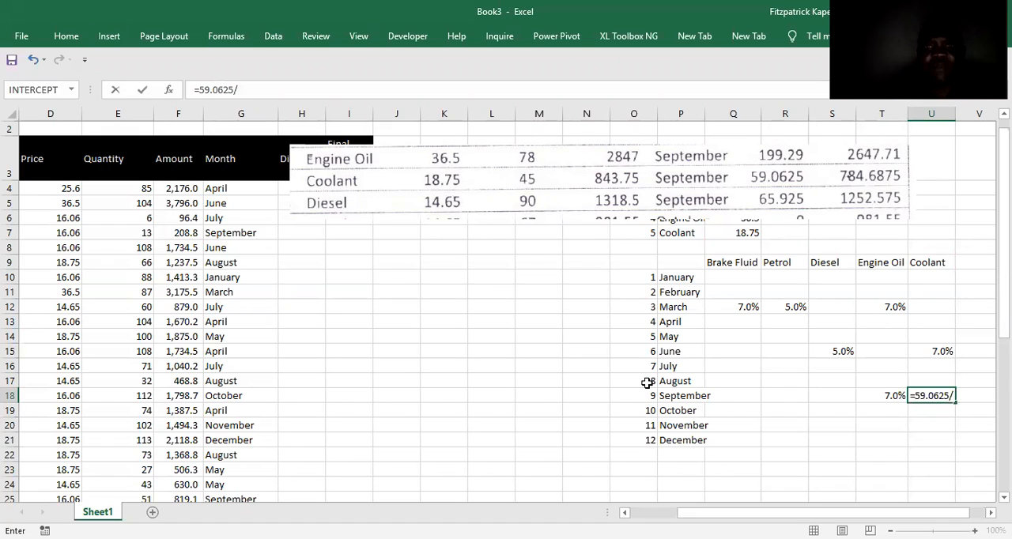
pyautogui.write('84')
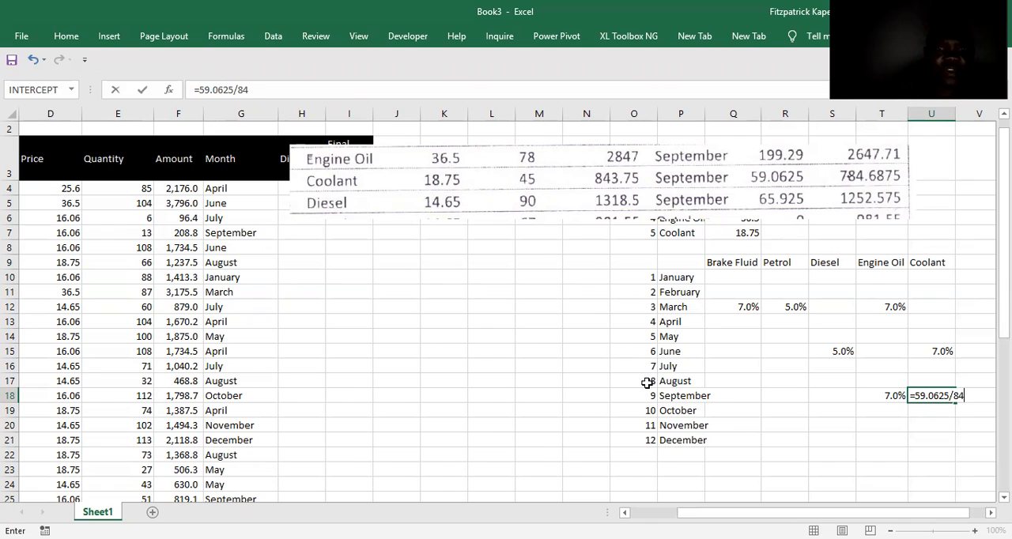
pyautogui.write('3.75')
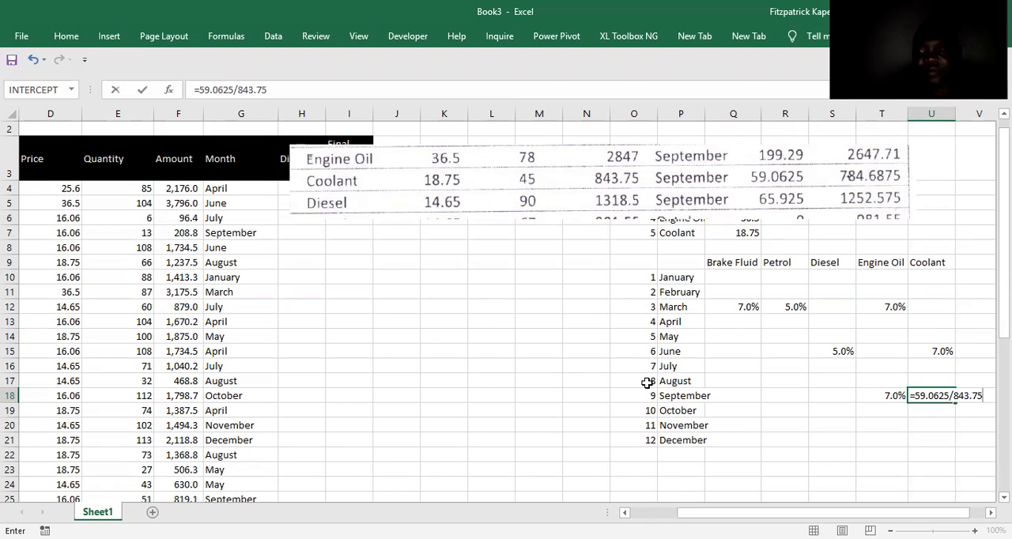
pyautogui.press('Return')
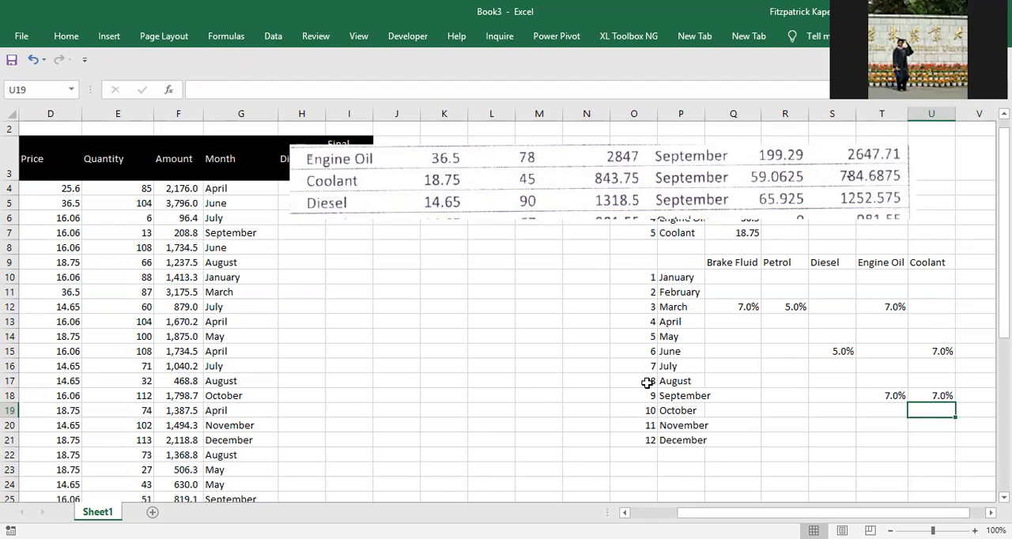
# Enter =65.925/1318.5 in S18 as the September discount rate for Diesel and delete the September clipping.
pyautogui.press('Up')
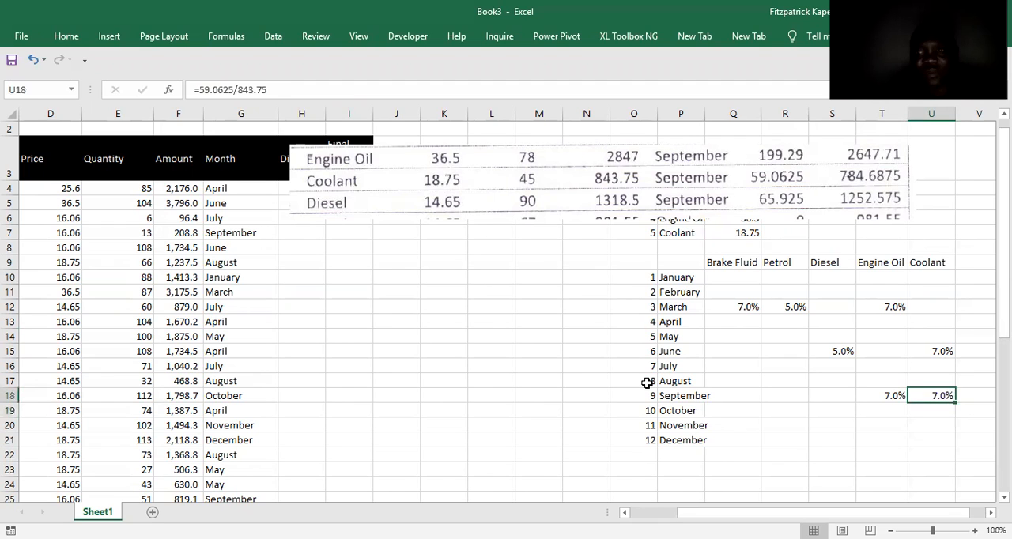
pyautogui.press('Left')
pyautogui.press('Left')
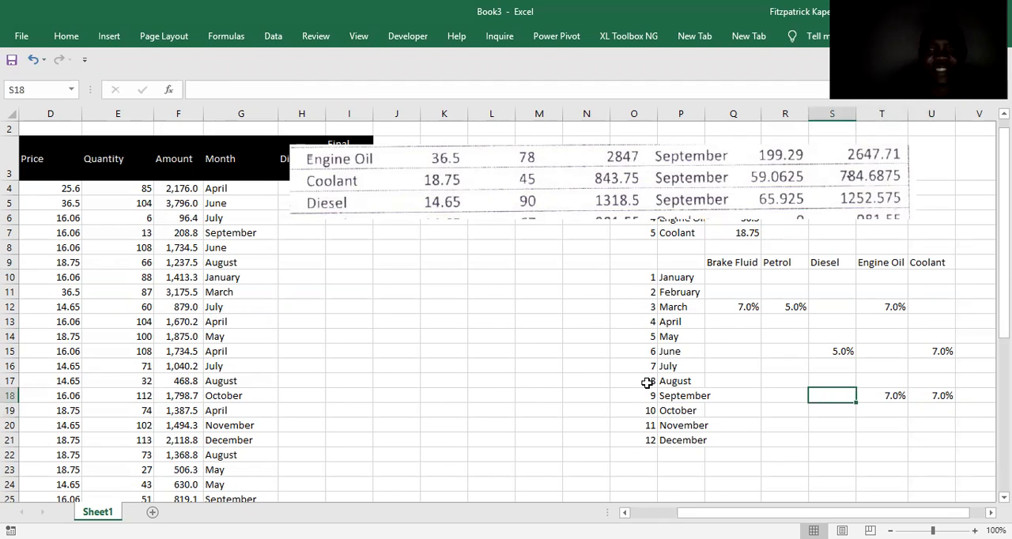
pyautogui.write('=')
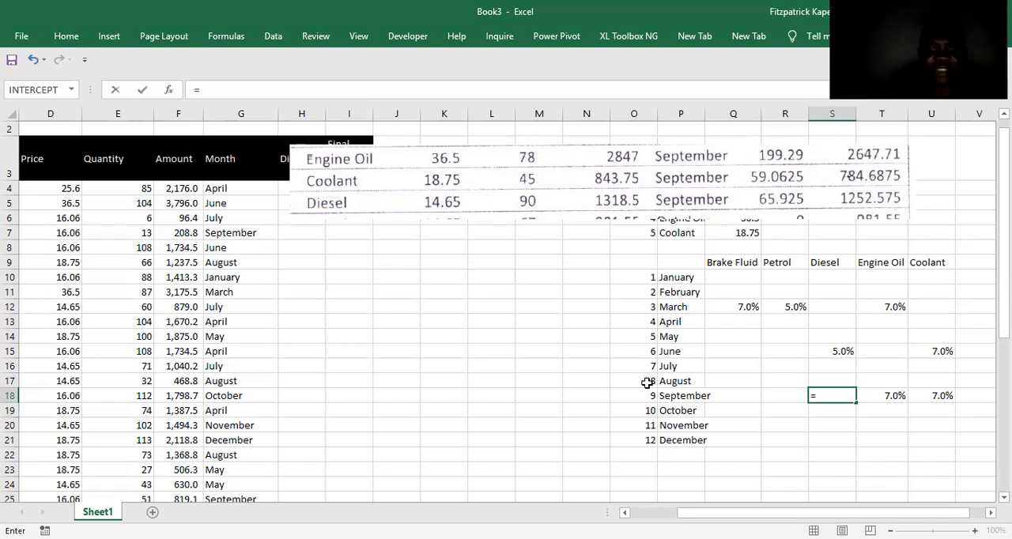
pyautogui.write('65.92')
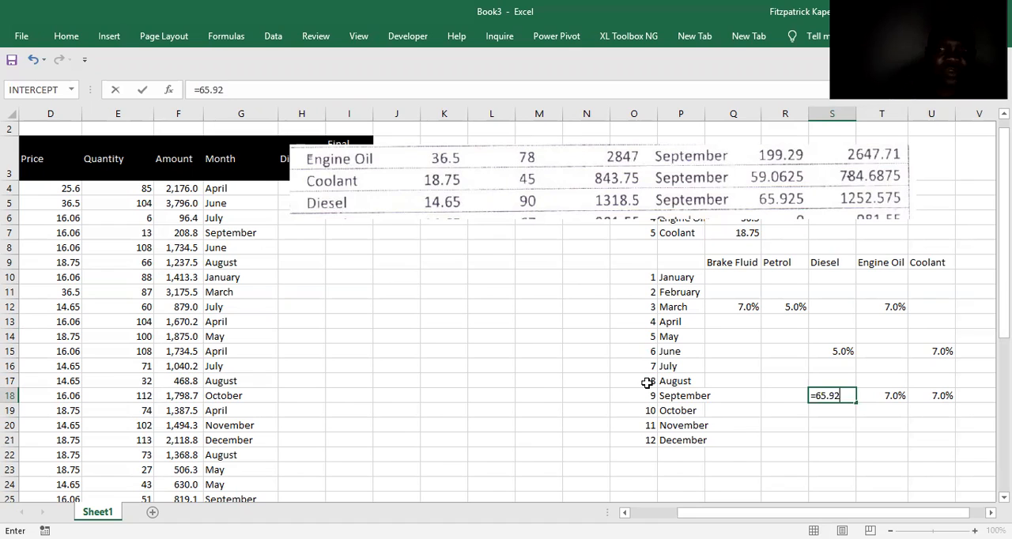
pyautogui.write('5/')
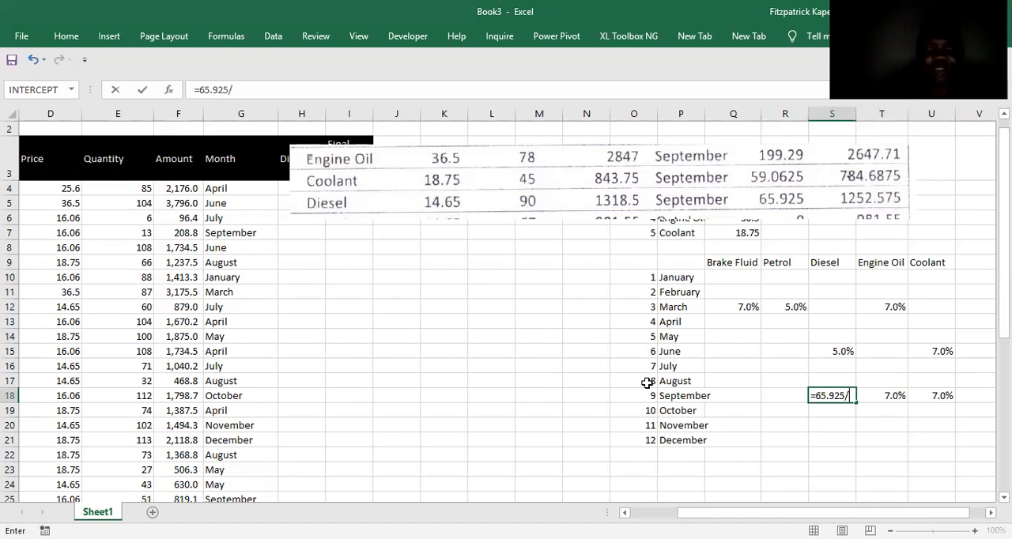
pyautogui.write('1318.5')
pyautogui.press('Return')
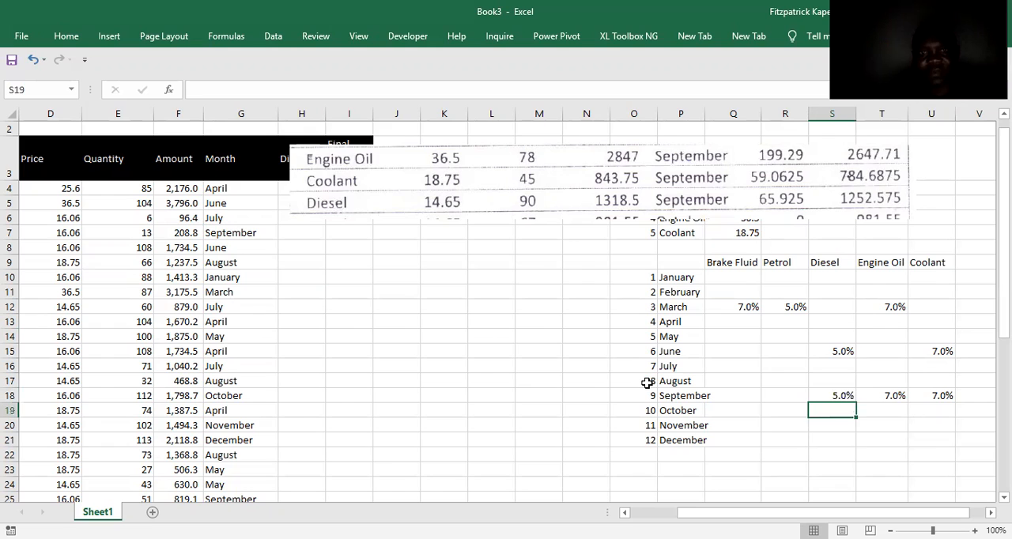
pyautogui.click(570, 165)
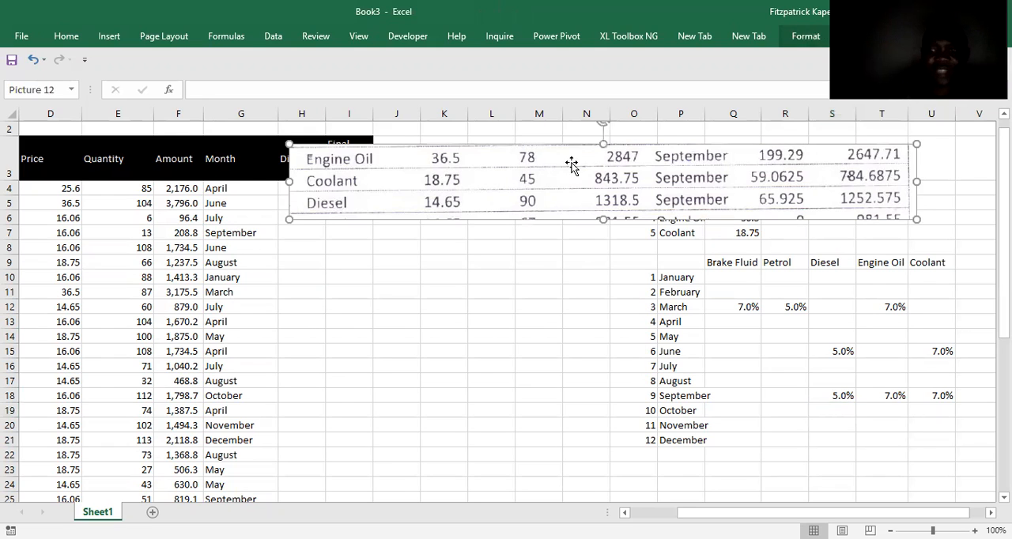
pyautogui.press('Delete')
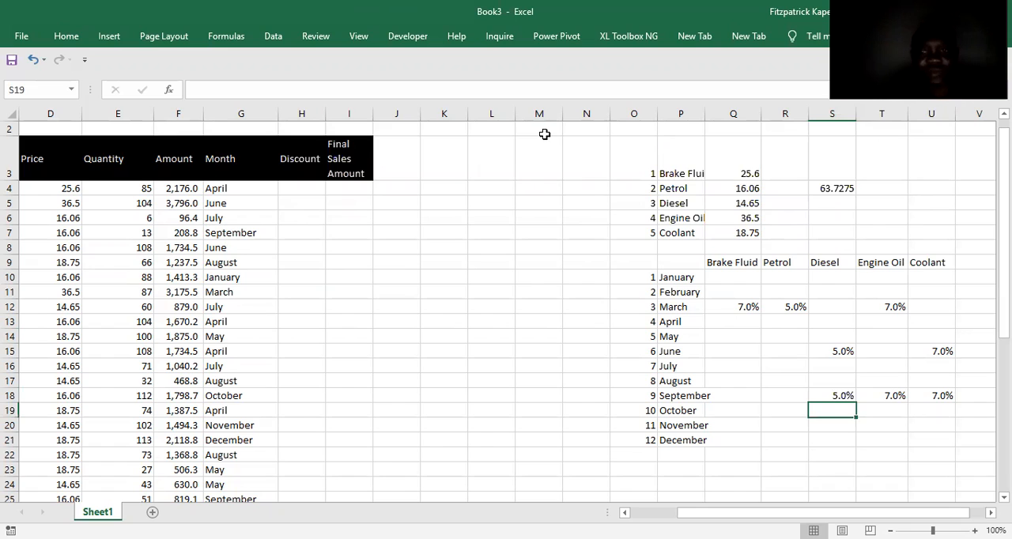
pyautogui.click(946, 505)
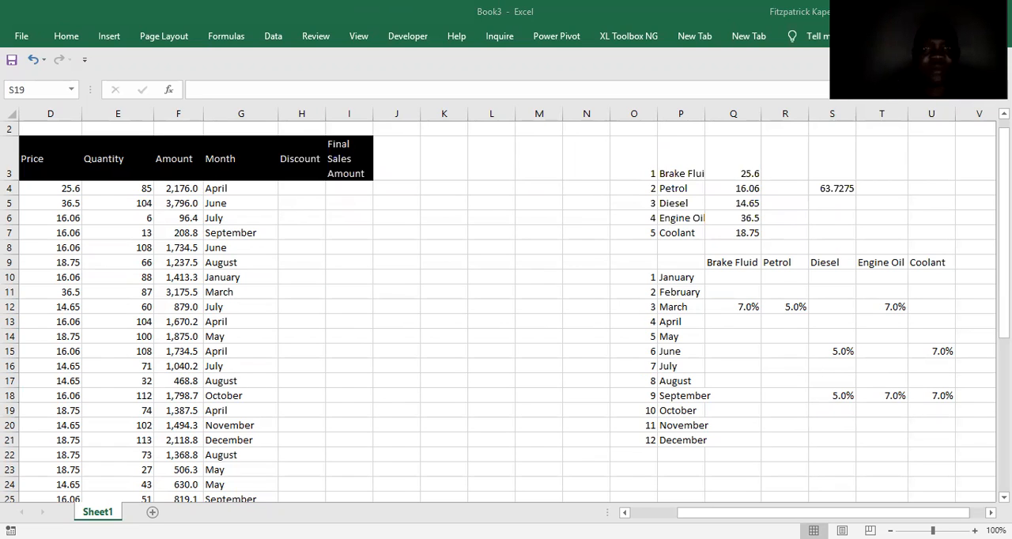
pyautogui.click(109, 37)
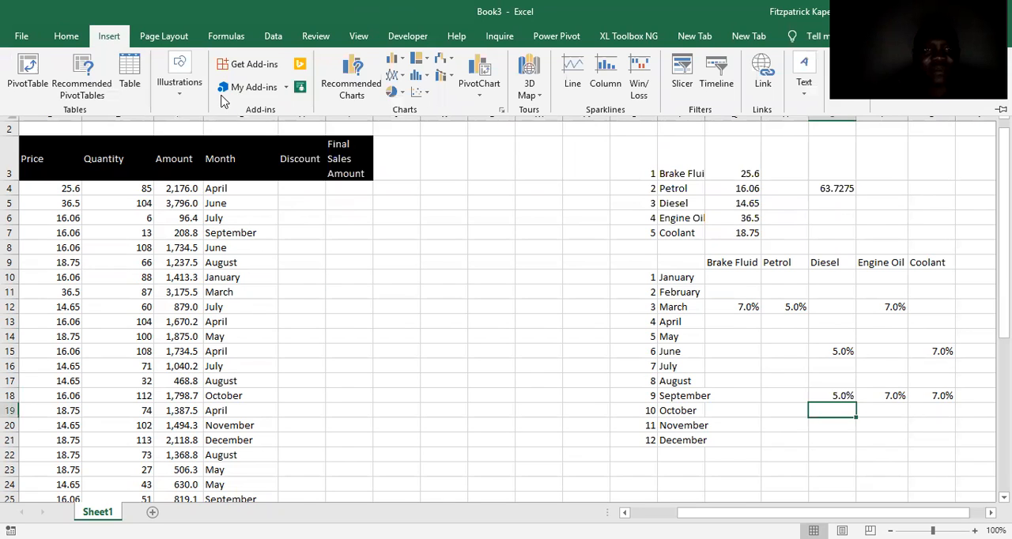
pyautogui.click(177, 99)
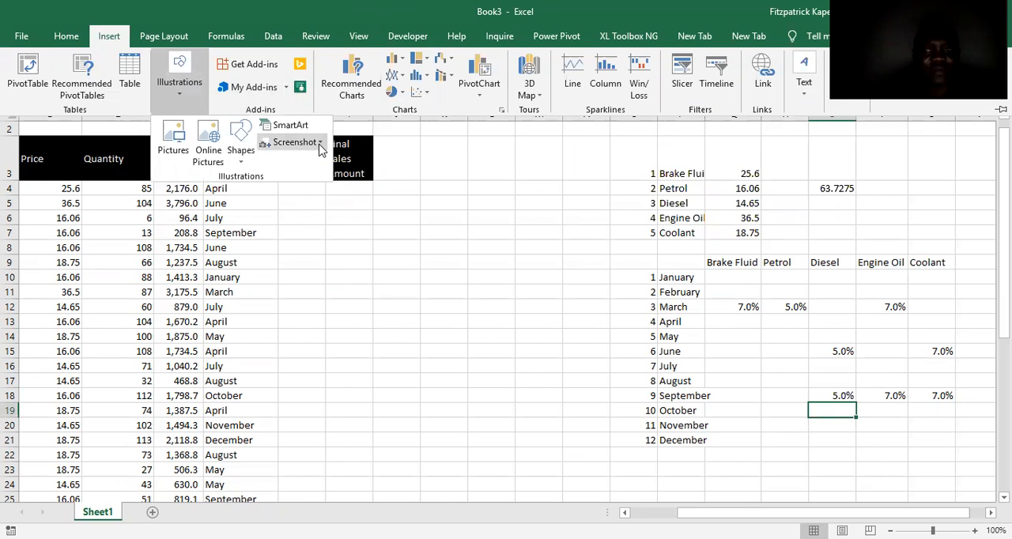
pyautogui.click(320, 145)
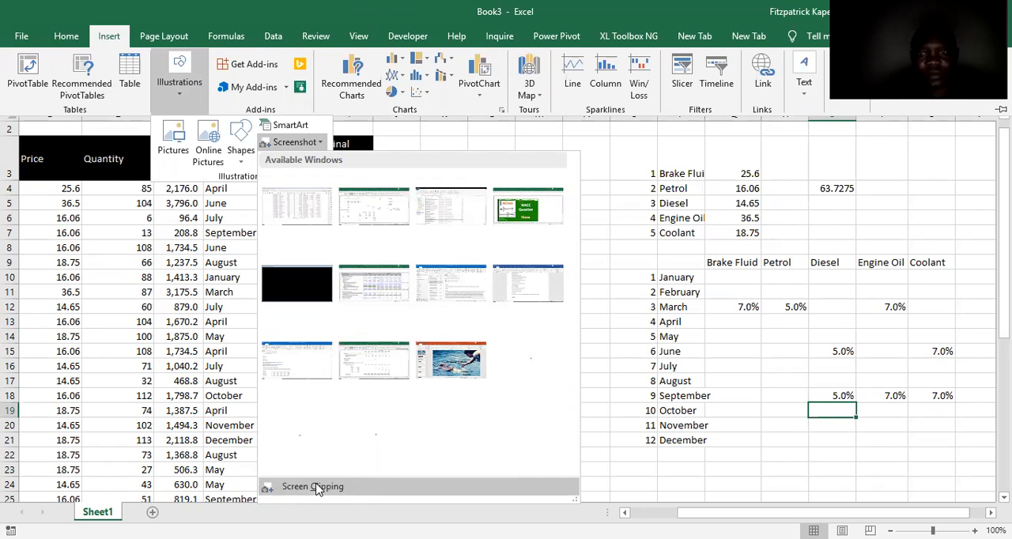
pyautogui.click(314, 488)
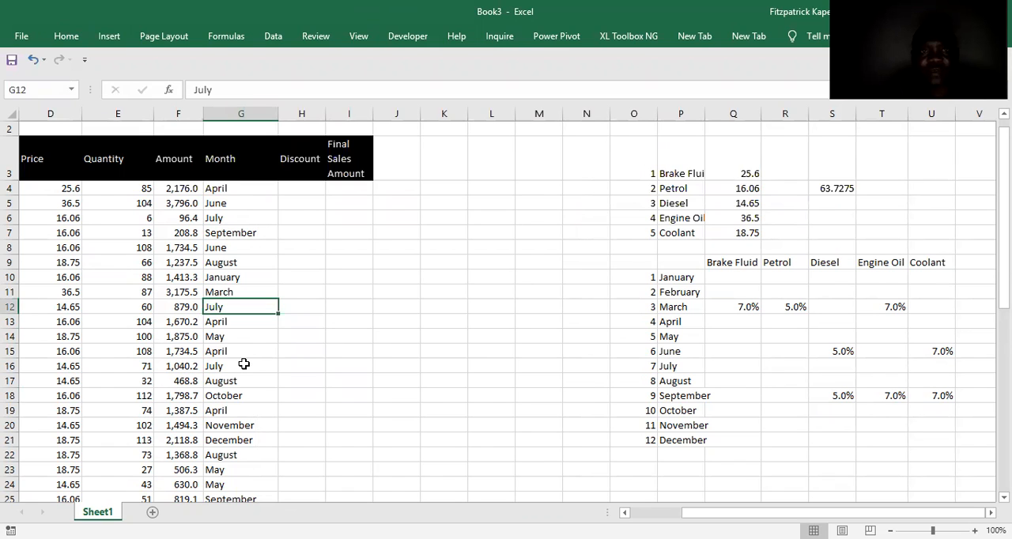
# Insert a screen clipping of the exam paper's last November row and the December rows, placed clear of the grid's December row.
pyautogui.click(117, 36)
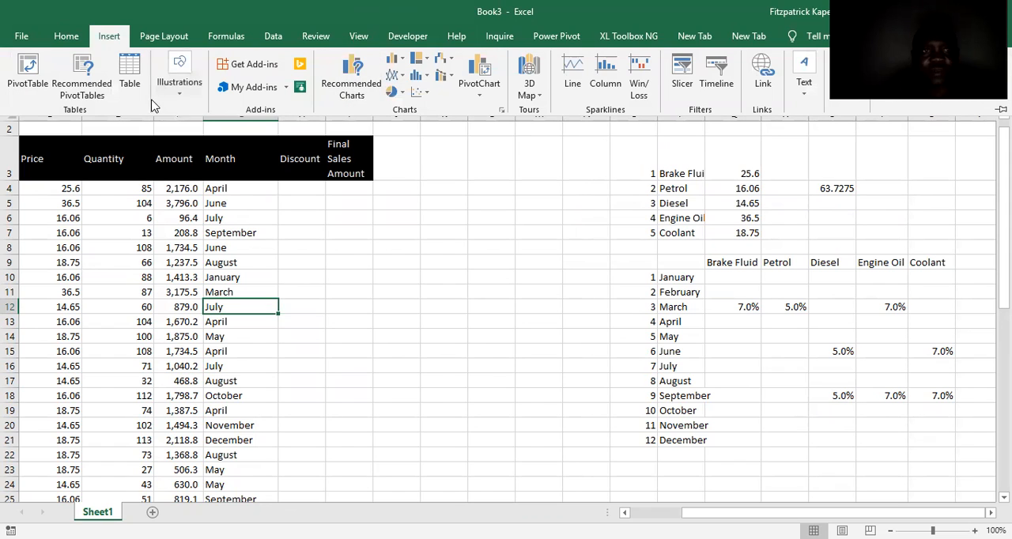
pyautogui.click(180, 97)
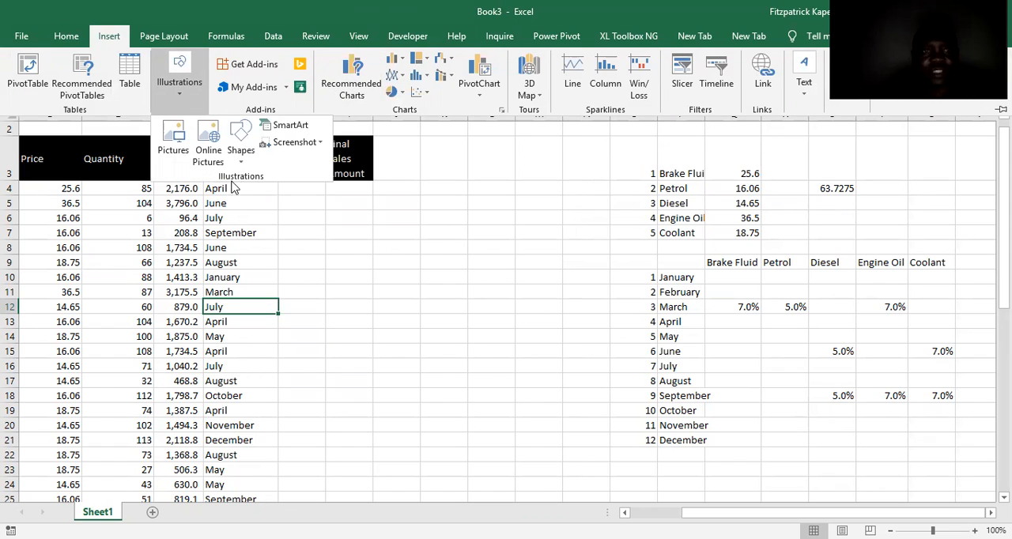
pyautogui.click(320, 142)
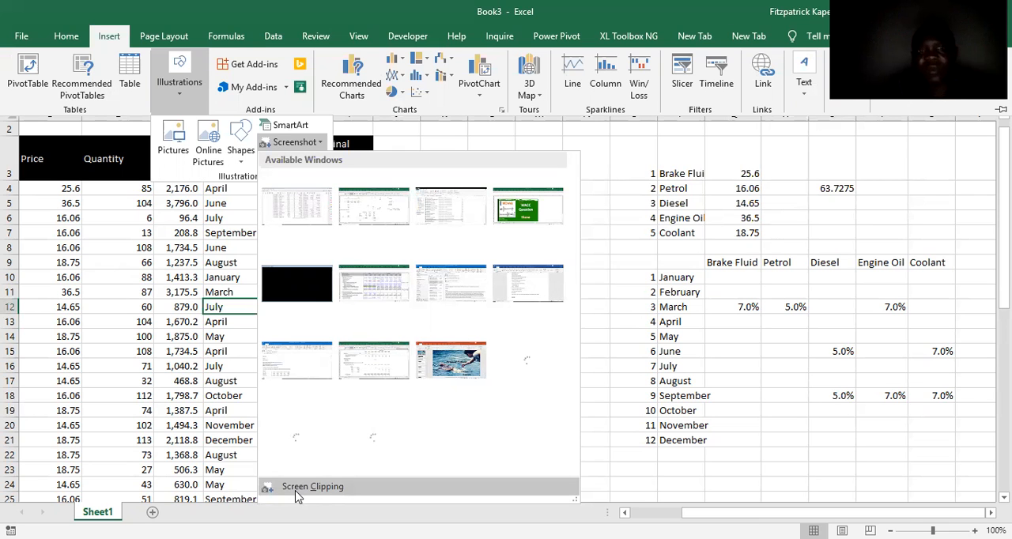
pyautogui.moveTo(691, 401); pyautogui.dragTo(813, 259)
pyautogui.moveTo(816, 217); pyautogui.dragTo(557, 358)
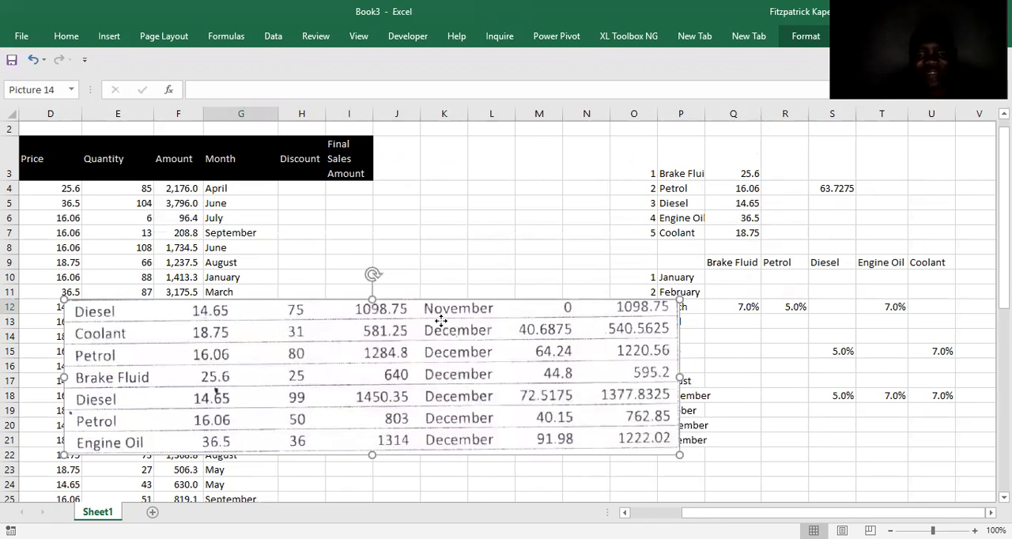
pyautogui.moveTo(440, 321); pyautogui.dragTo(426, 352)
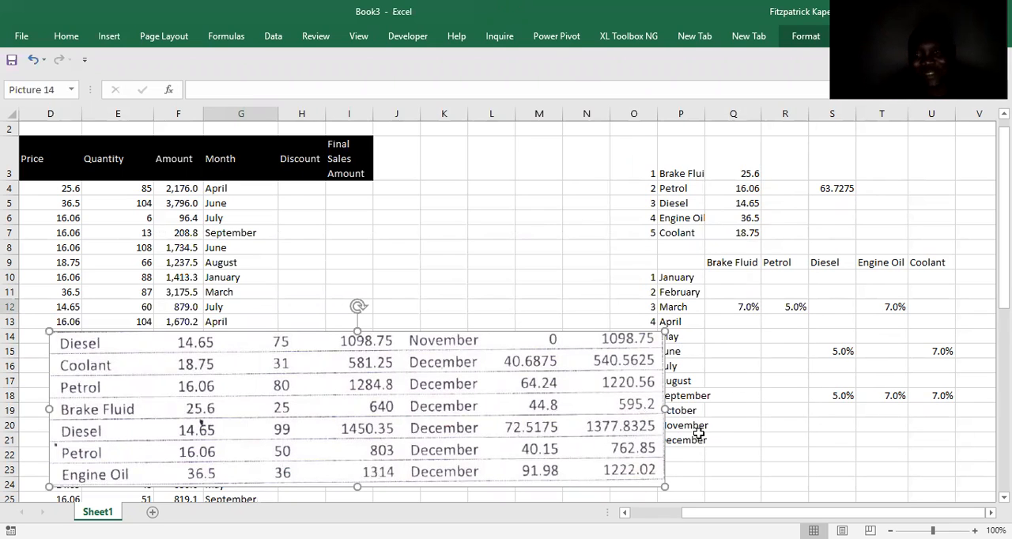
pyautogui.moveTo(511, 380); pyautogui.dragTo(582, 245)
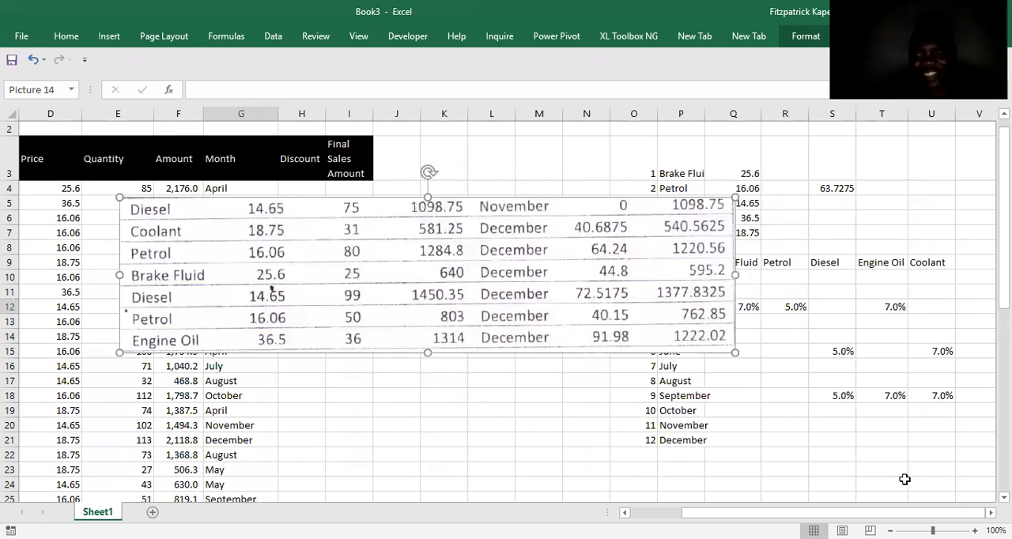
pyautogui.click(925, 434)
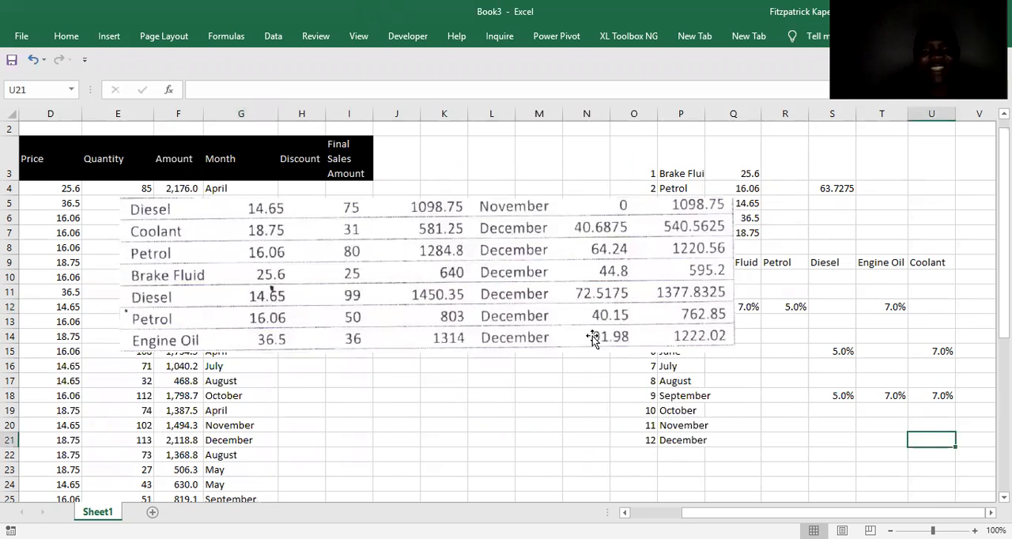
pyautogui.moveTo(551, 290); pyautogui.dragTo(721, 261)
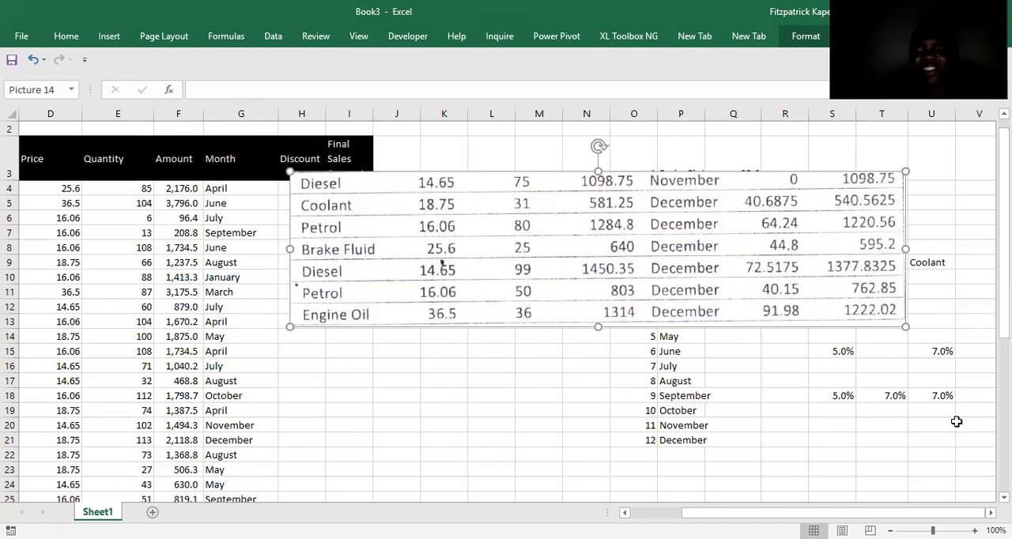
# Enter 7% in U21 as the December discount rate for Coolant.
pyautogui.click(934, 435)
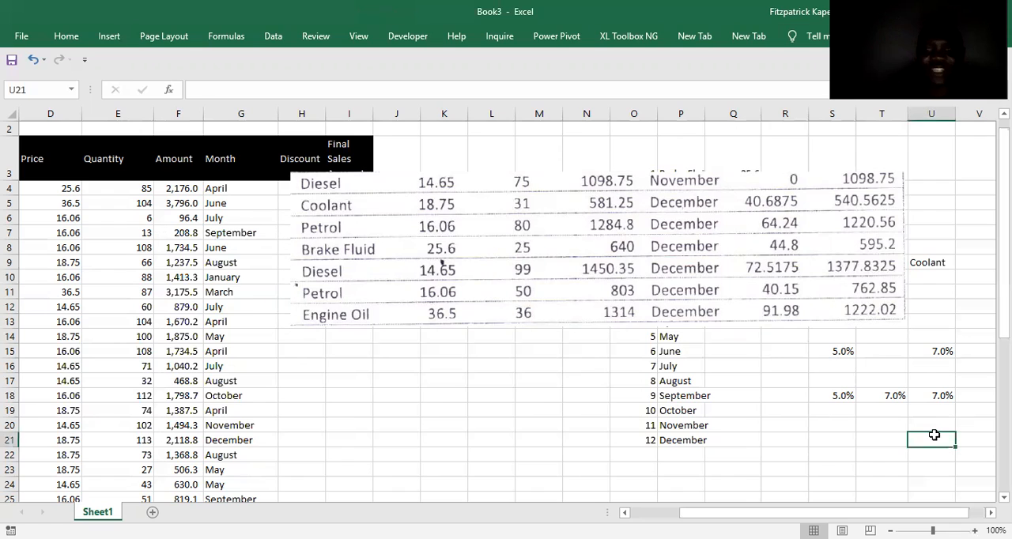
pyautogui.write('7%')
pyautogui.press('Return')
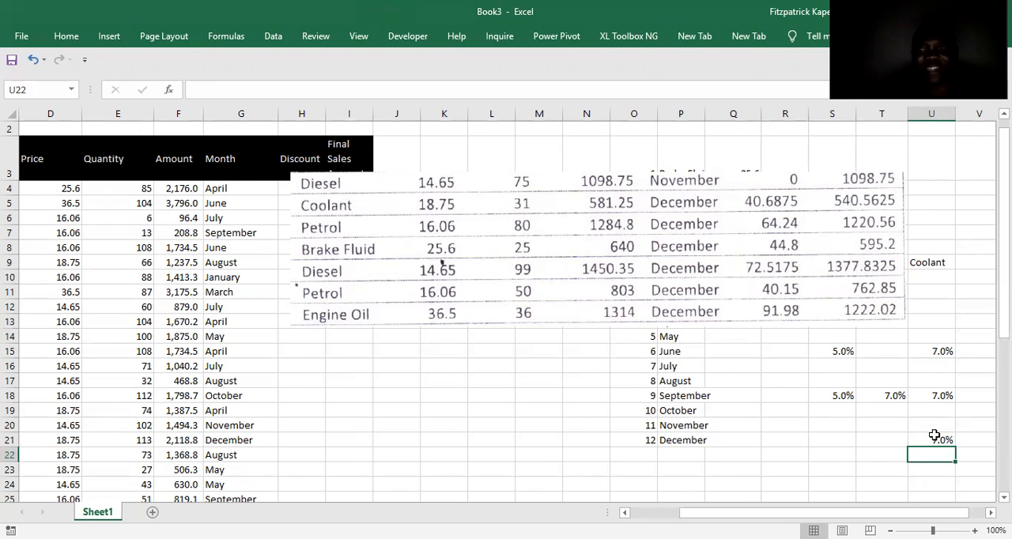
# Replace the typed December Coolant rate in U21 with the formula =40.6875/581.25.
pyautogui.click(938, 440)
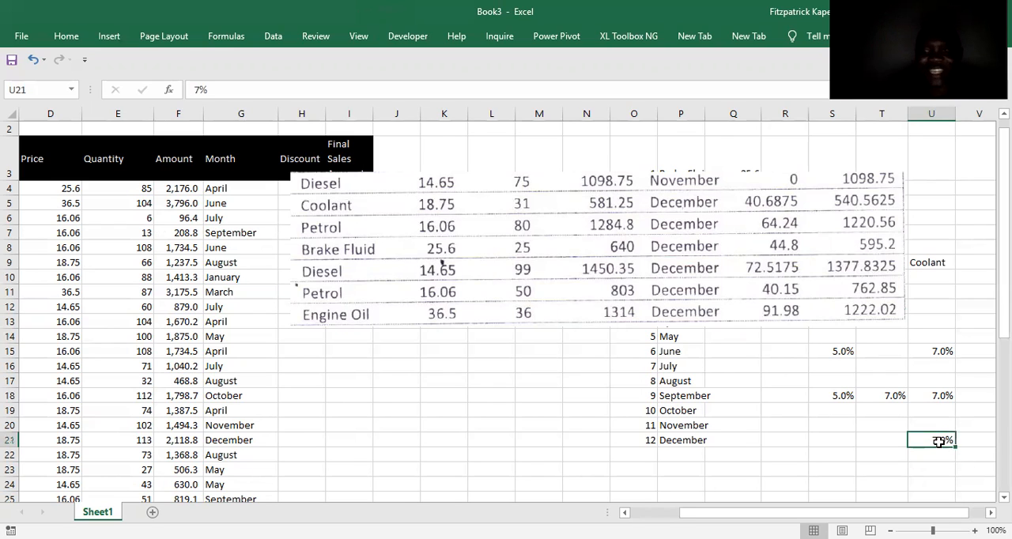
pyautogui.write('=')
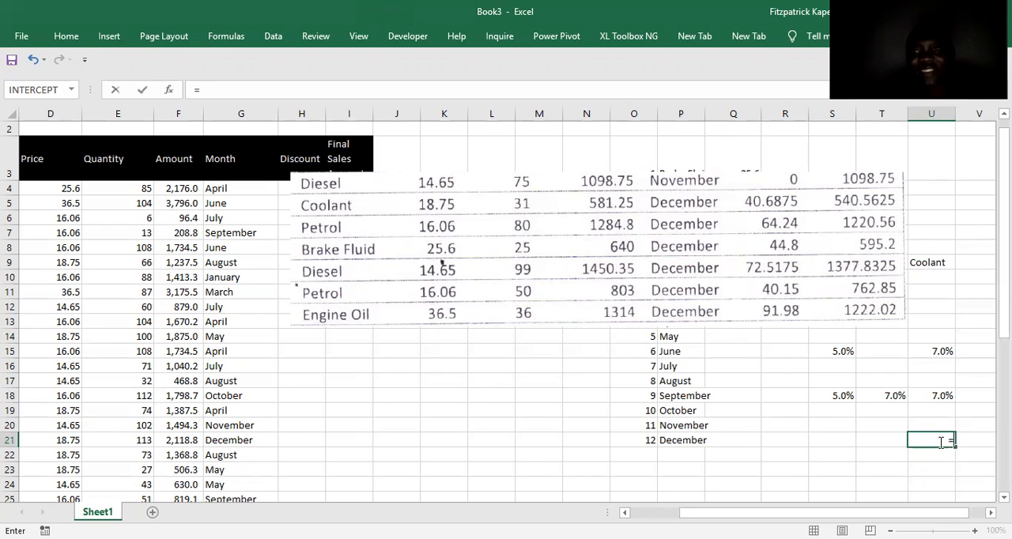
pyautogui.write('40.68')
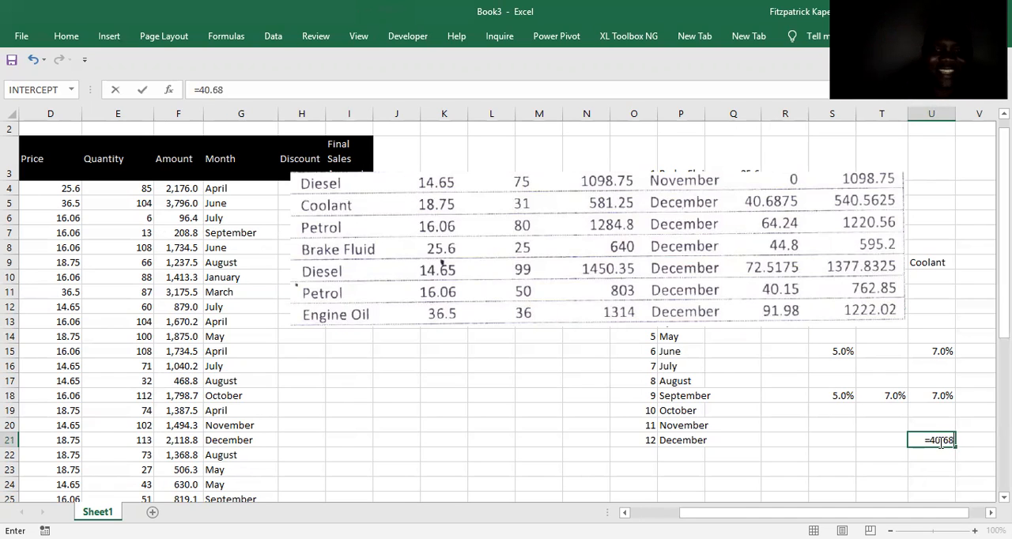
pyautogui.write('75/')
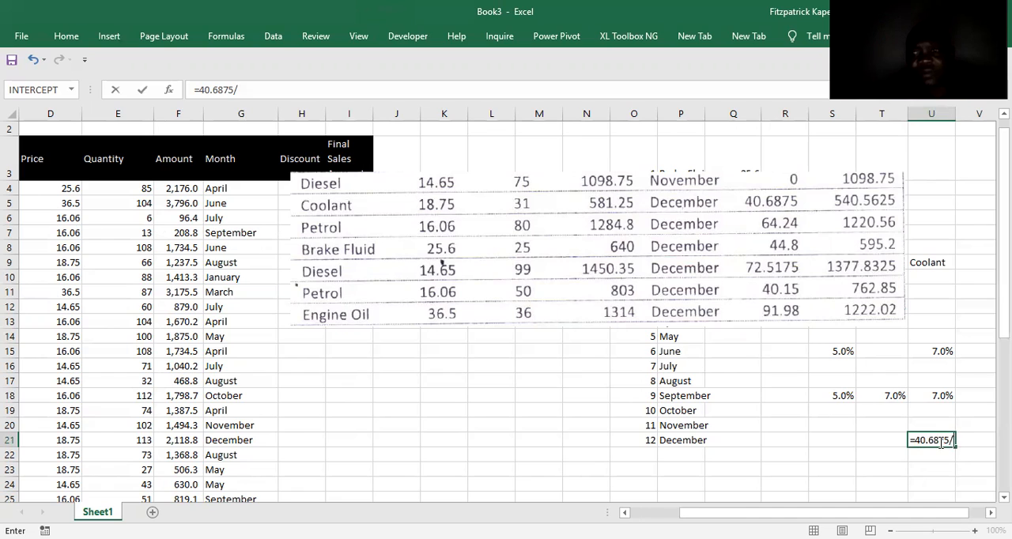
pyautogui.write('581')
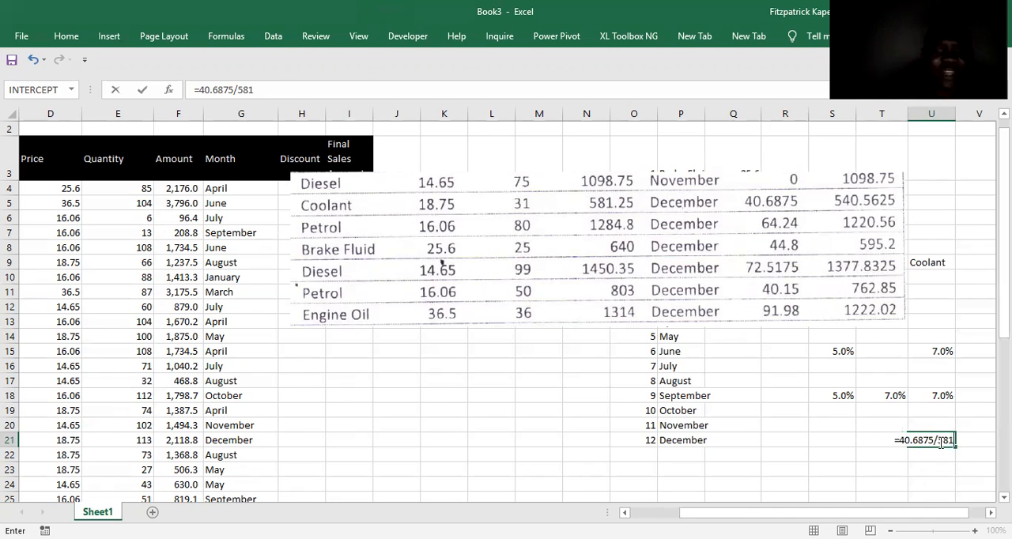
pyautogui.write('.25')
pyautogui.press('Return')
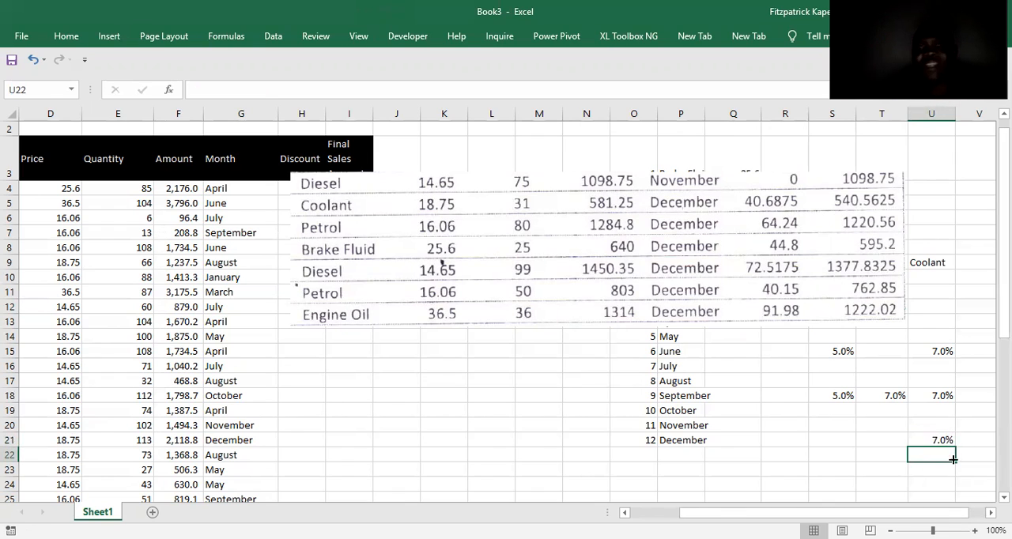
pyautogui.click(943, 397)
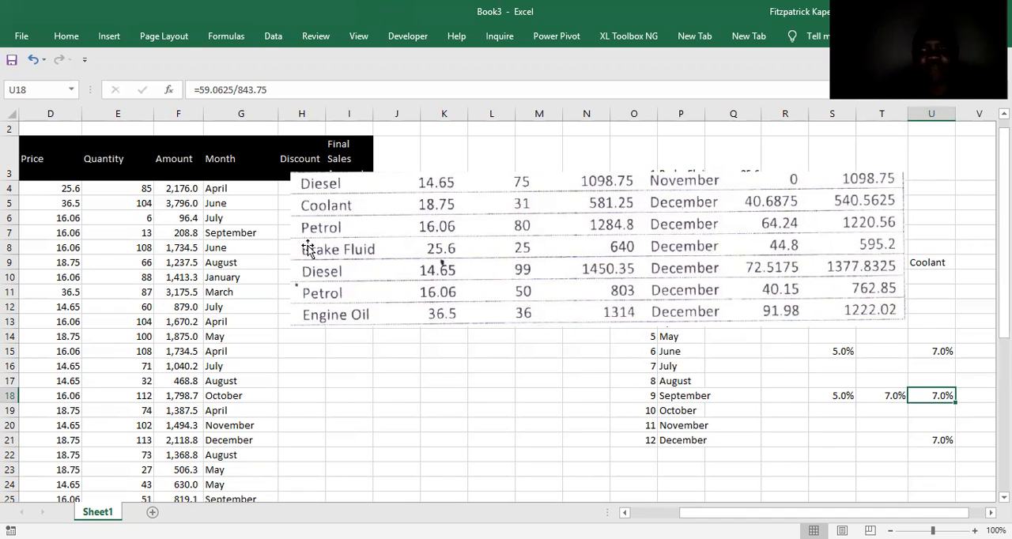
# Move the December clipping off the grid's product headings and enter 5% in R21 as the December discount rate for Petrol.
pyautogui.moveTo(770, 176); pyautogui.dragTo(568, 191)
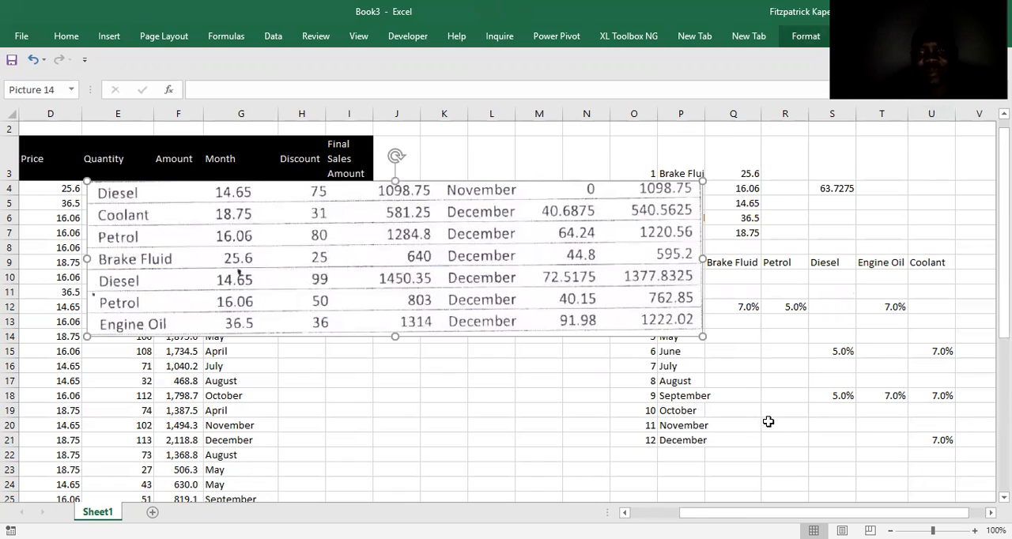
pyautogui.click(784, 440)
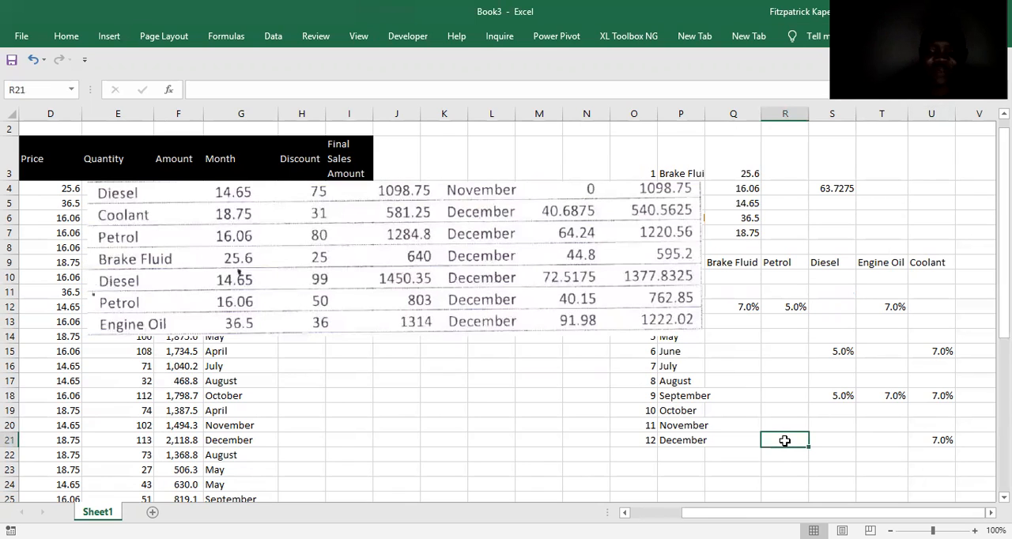
pyautogui.write('5%')
pyautogui.press('Return')
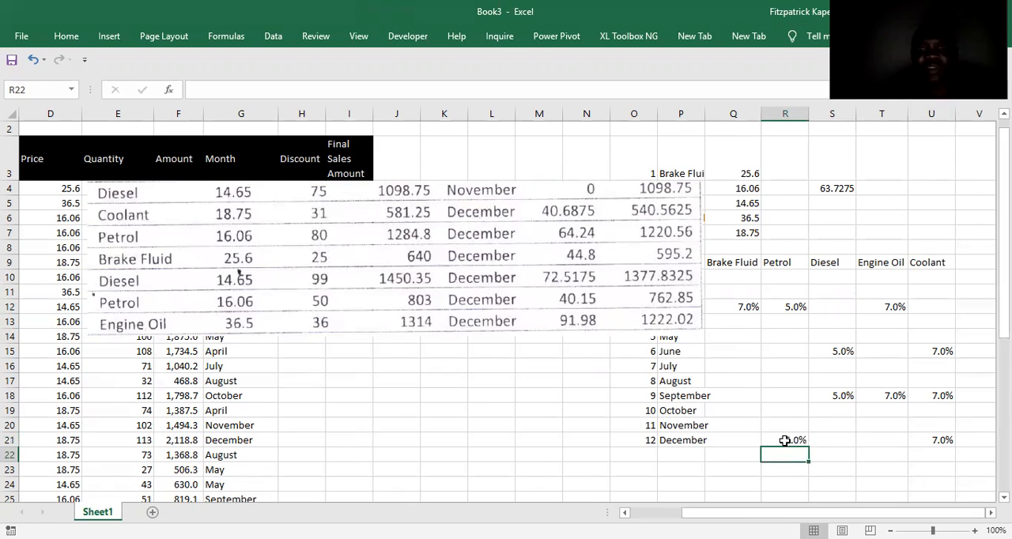
# Enter 7% in Q21 as the December discount rate for Brake Fluid, repositioning the December clipping beside the grid.
pyautogui.moveTo(519, 235); pyautogui.dragTo(423, 217)
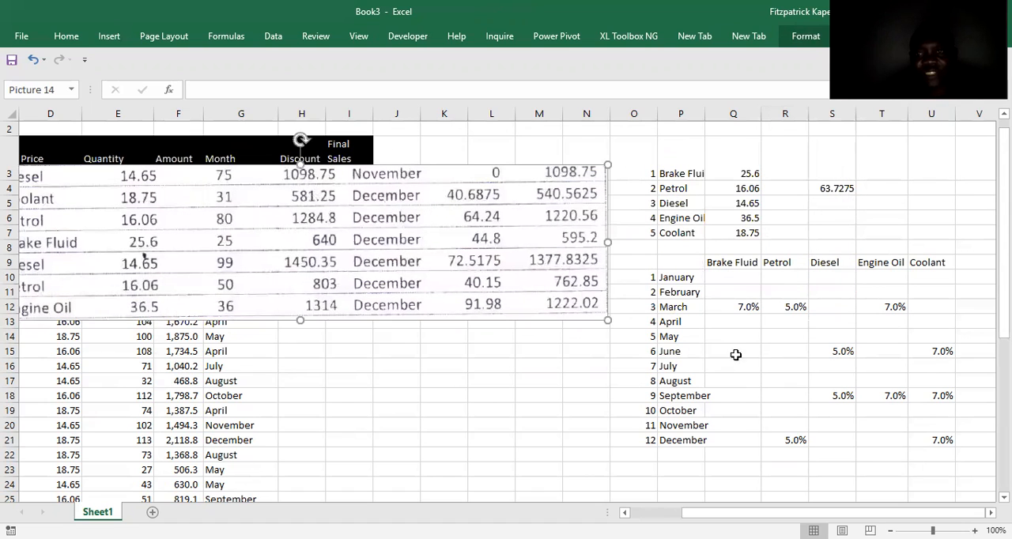
pyautogui.click(727, 442)
pyautogui.write('7%')
pyautogui.press('Return')
pyautogui.moveTo(409, 255); pyautogui.dragTo(467, 260)
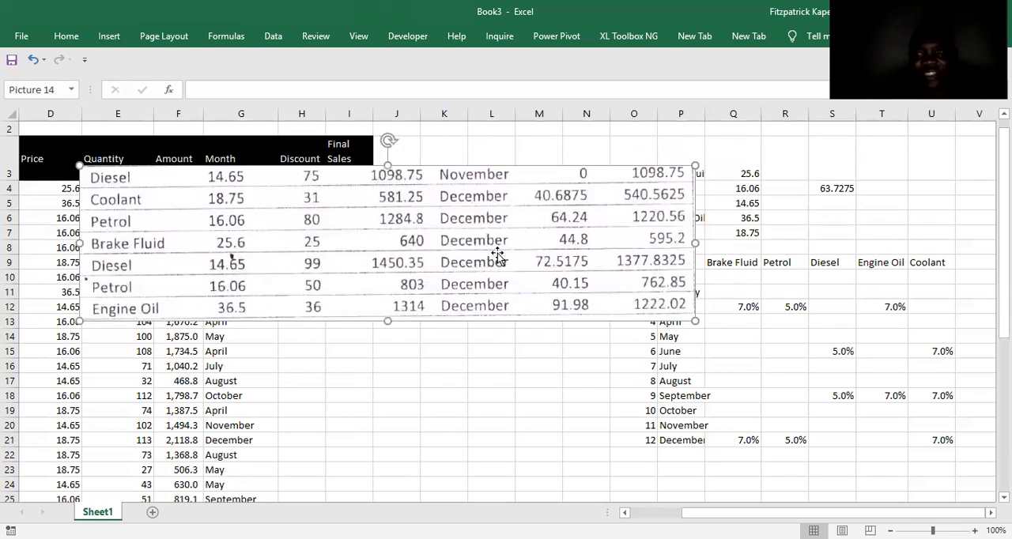
# Enter 5% in S21 as the December discount rate for Diesel and move the December clipping clear of the grid's lower rows.
pyautogui.click(837, 437)
pyautogui.write('5%')
pyautogui.press('Return')
pyautogui.moveTo(400, 193); pyautogui.dragTo(542, 202)
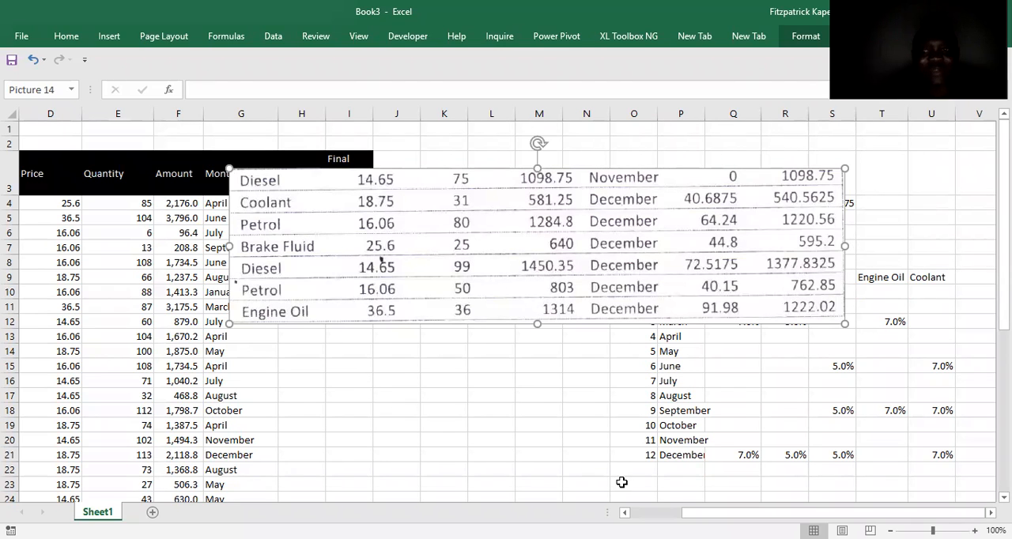
# Calculate the December Engine Oil discount rate in scratch cell K20 with the formula =91.98/1314.
pyautogui.click(435, 441)
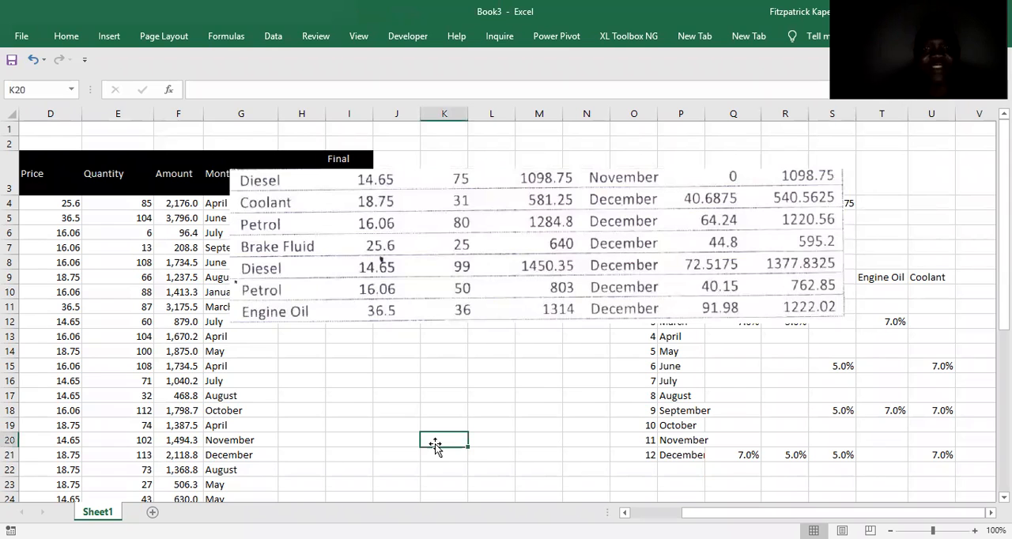
pyautogui.write('=')
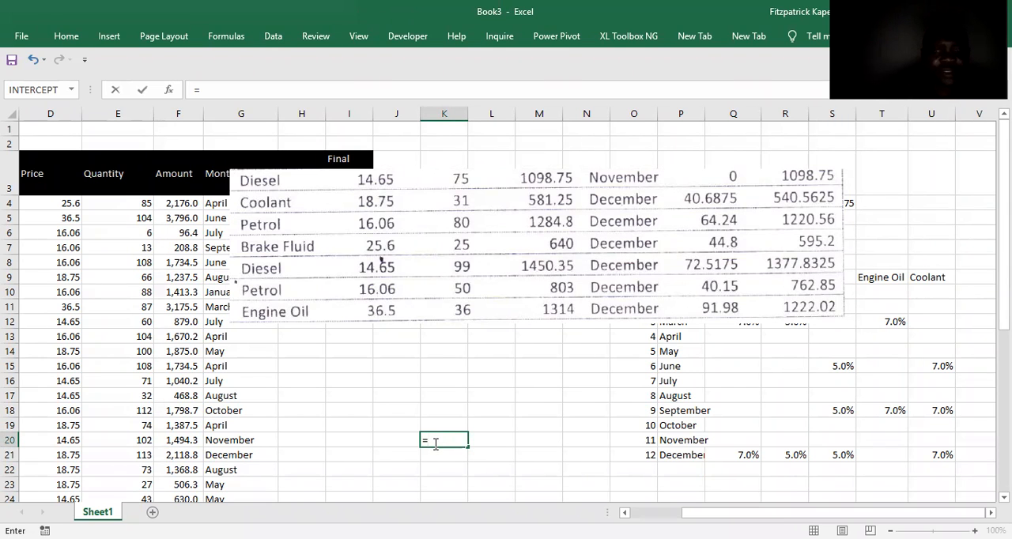
pyautogui.write('91')
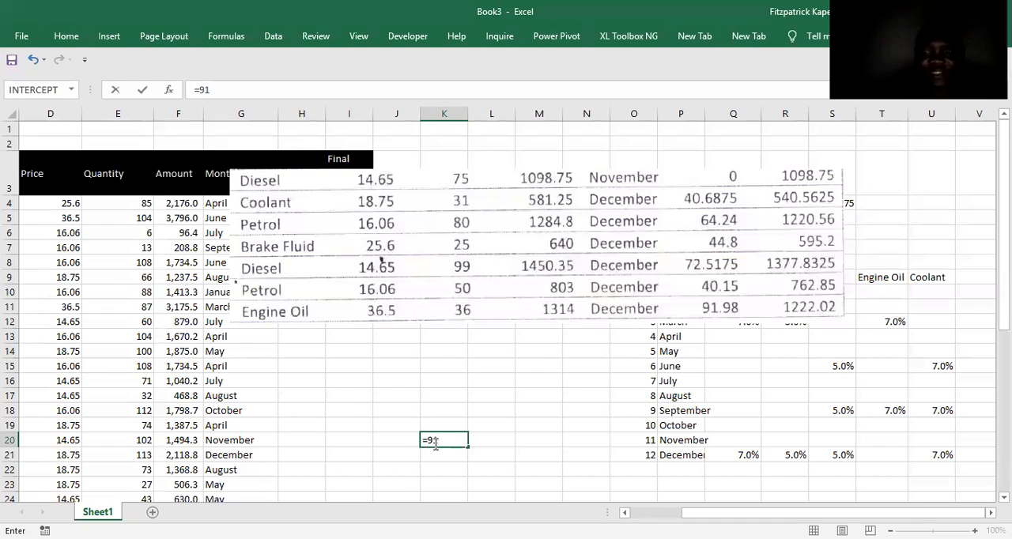
pyautogui.write('.98')
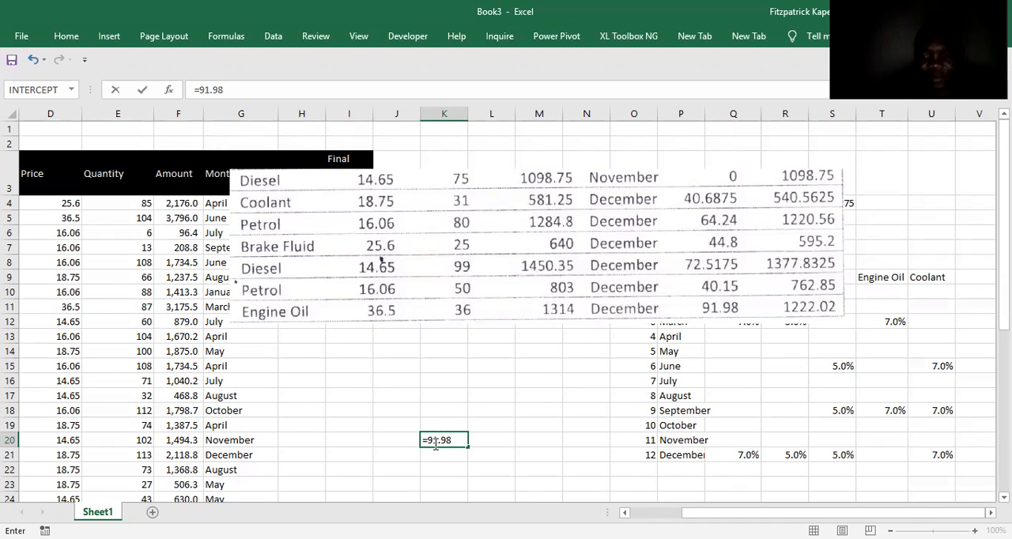
pyautogui.write('/13')
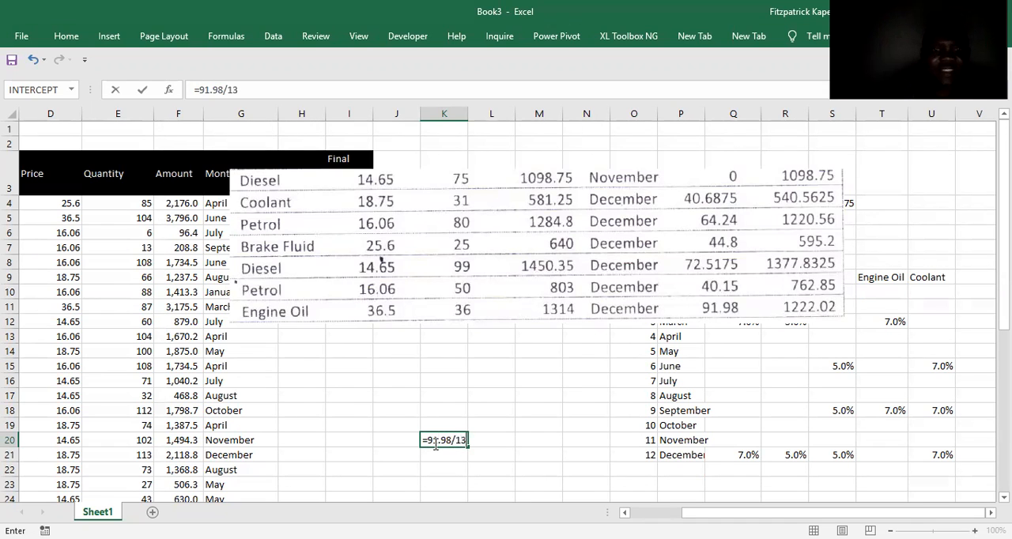
pyautogui.write('14')
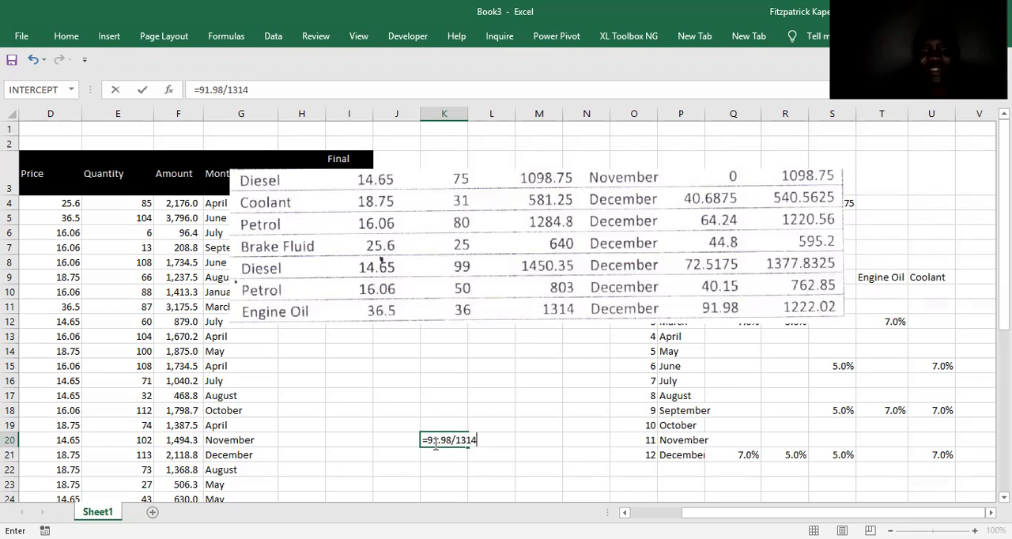
pyautogui.press('Return')
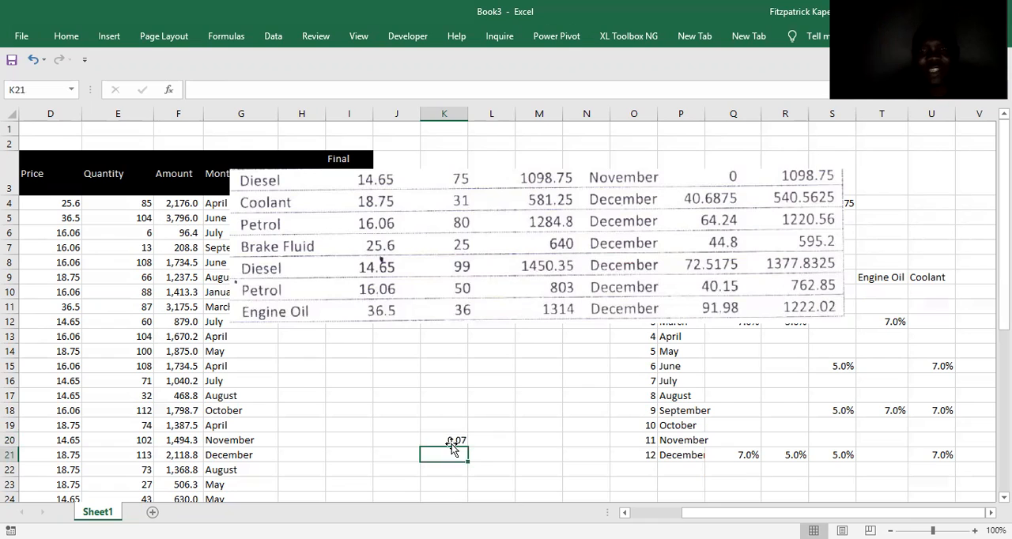
# Enter 7% in T21 as the December discount rate for Engine Oil.
pyautogui.click(894, 452)
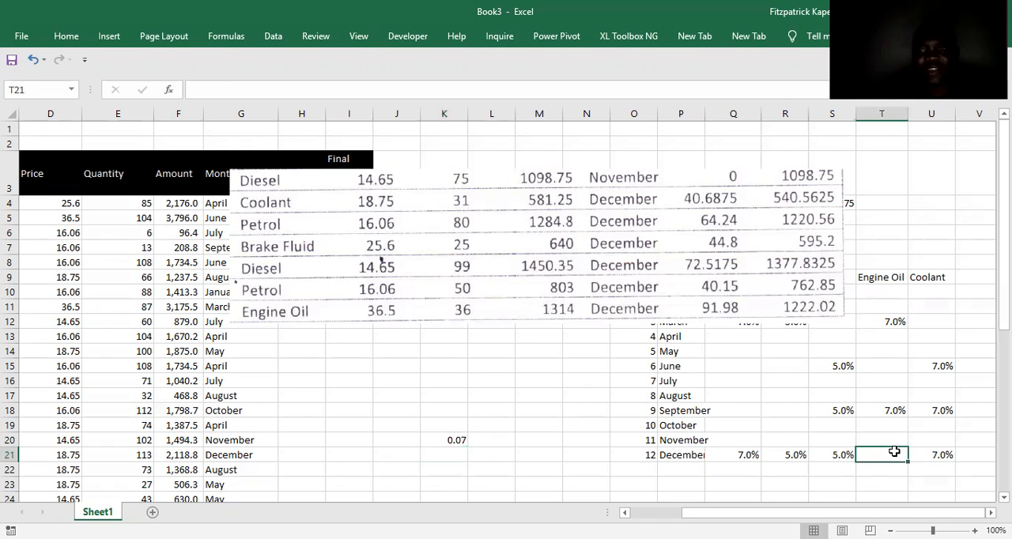
pyautogui.write('7%')
pyautogui.press('Return')
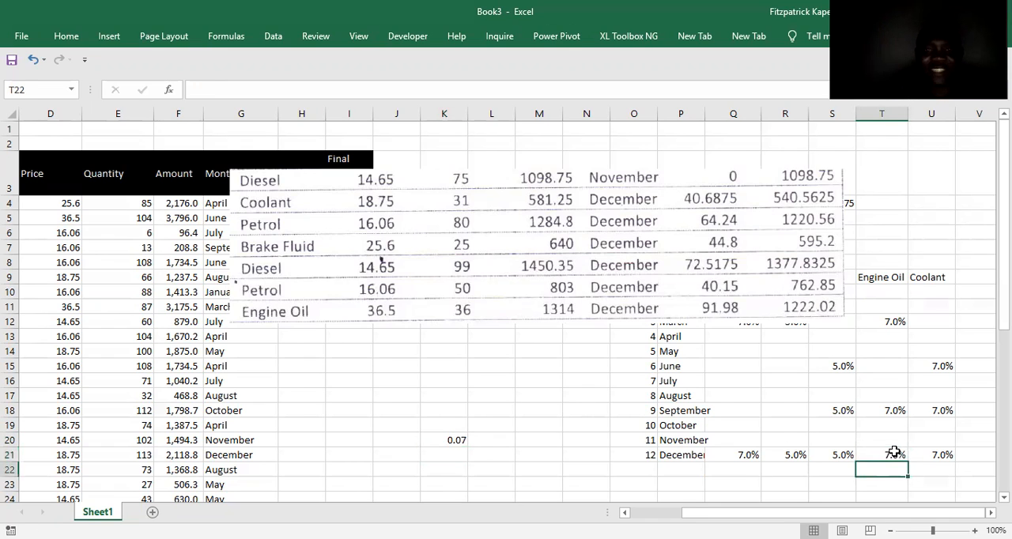
# Clear the scratch calculation in K20 and delete the December clipping from the sheet.
pyautogui.click(449, 442)
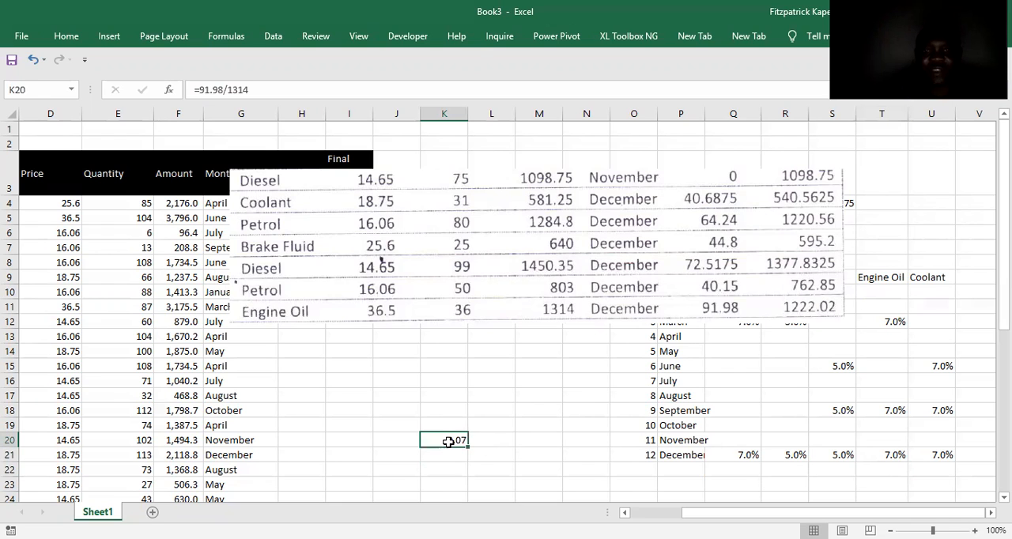
pyautogui.rightClick(448, 441)
pyautogui.click(600, 466)
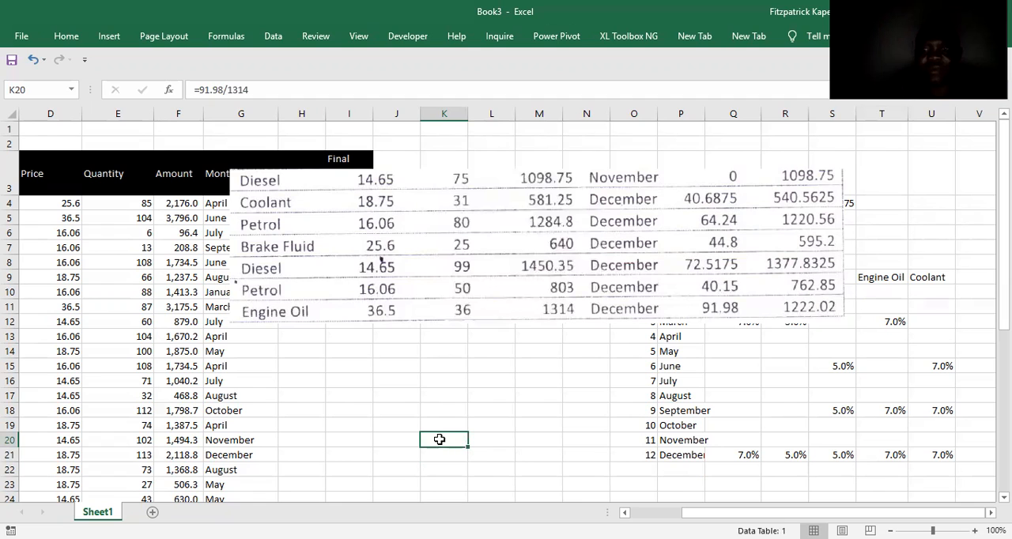
pyautogui.press('Delete')
pyautogui.click(611, 272)
pyautogui.press('Delete')
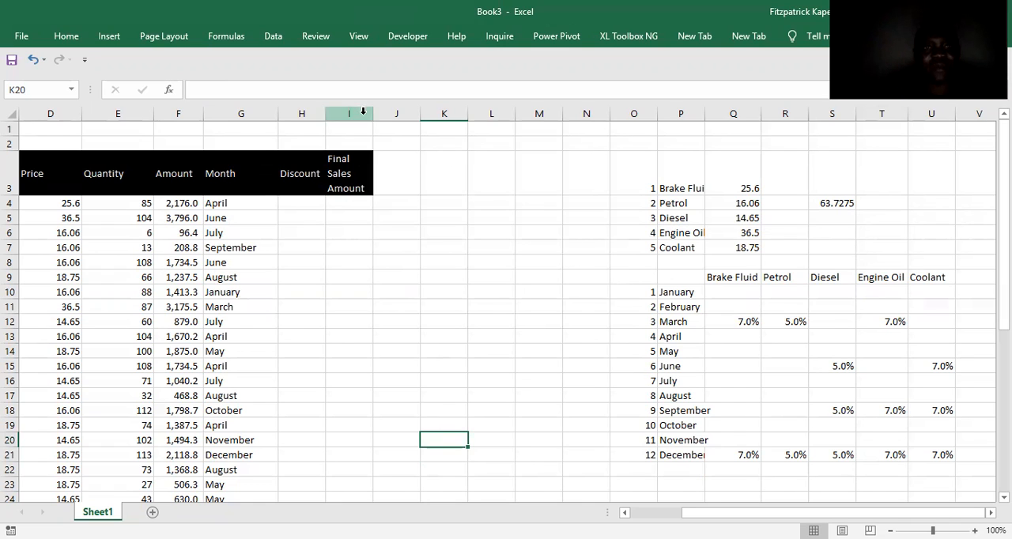
# Widen column I so the Final Sales Amount heading wraps onto two lines, and select H4.
pyautogui.moveTo(375, 113); pyautogui.dragTo(395, 113)
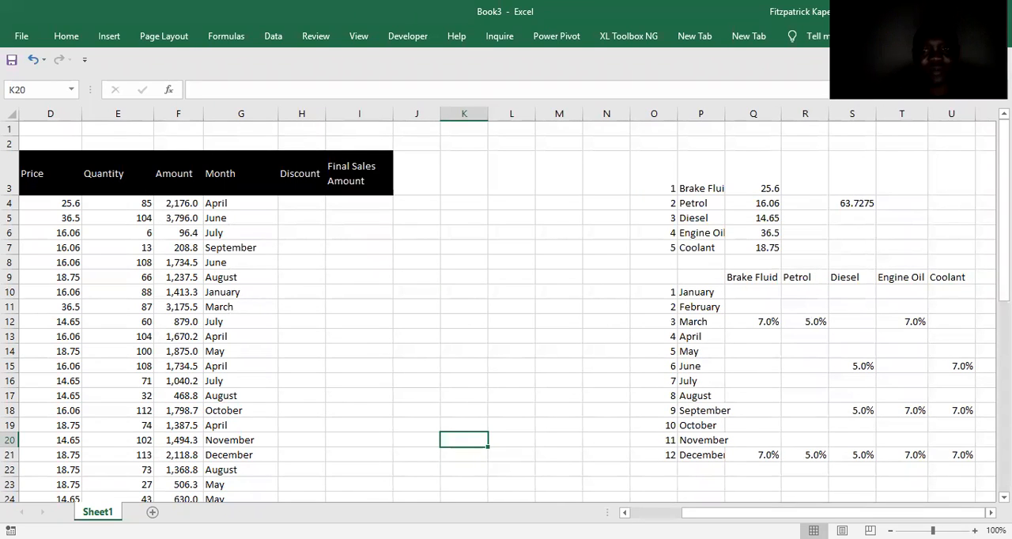
pyautogui.click(301, 200)
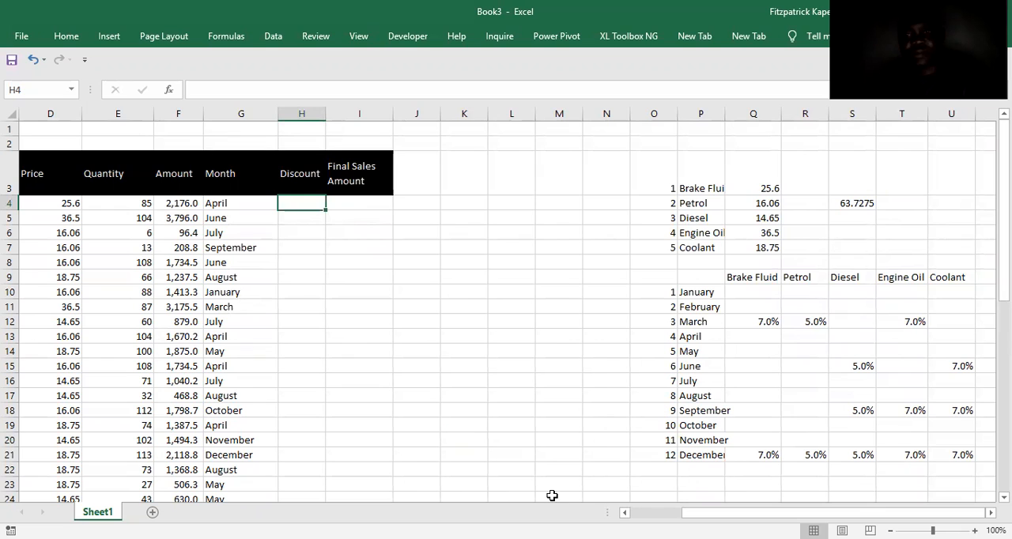
# Define the workbook-scoped name March for cell P12 in the discount grid's month list.
pyautogui.click(684, 381)
pyautogui.click(695, 322)
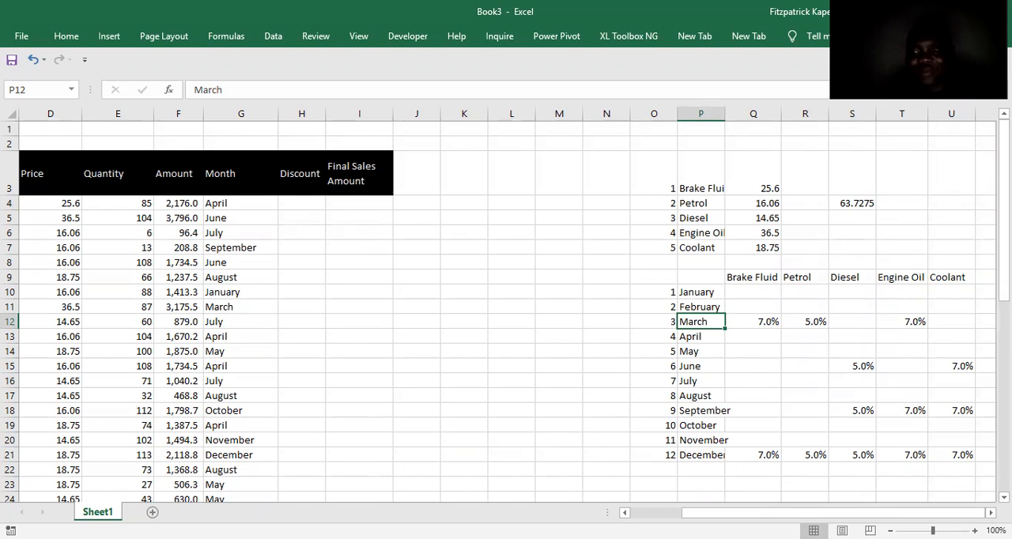
pyautogui.scroll(-1, 700, 316)
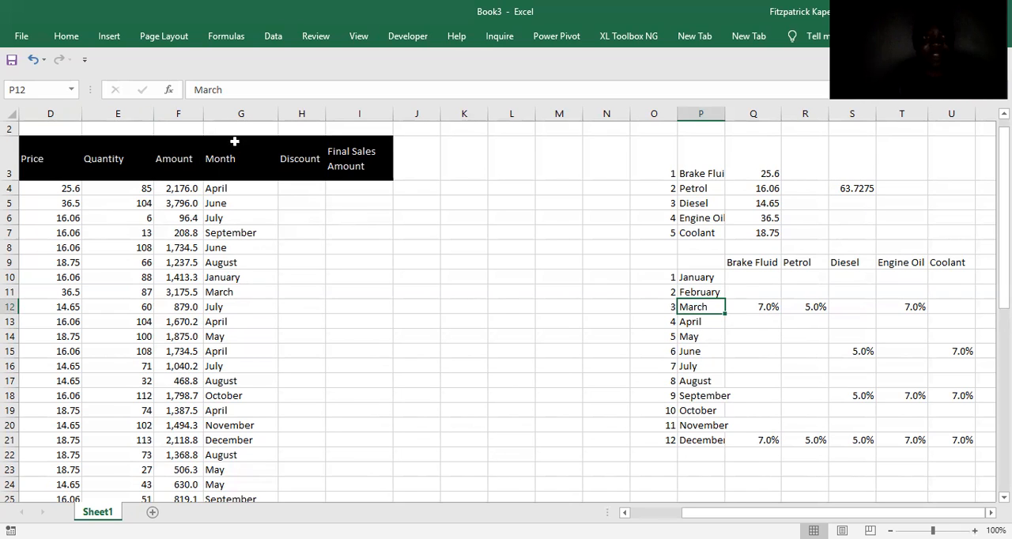
pyautogui.press('alt')
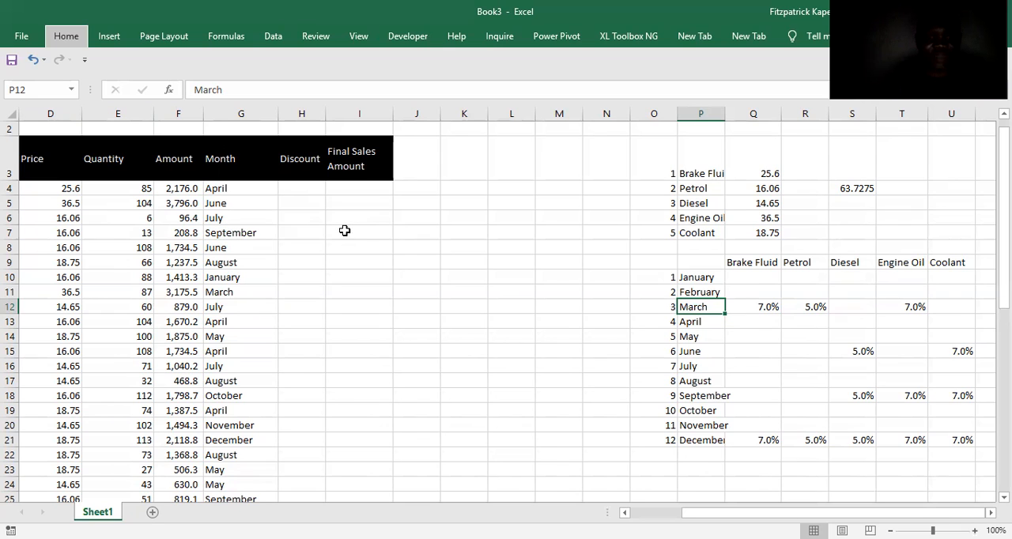
pyautogui.press('m')
pyautogui.press('m')
pyautogui.press('d')
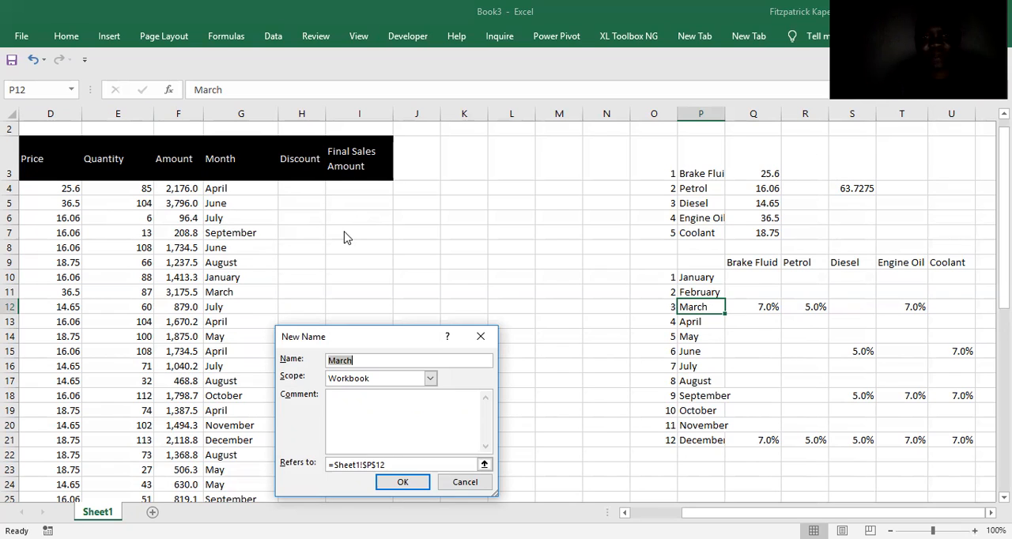
pyautogui.press('Return')
# Define the workbook-scoped name June for cell P15.
pyautogui.click(683, 352)
pyautogui.press('alt')
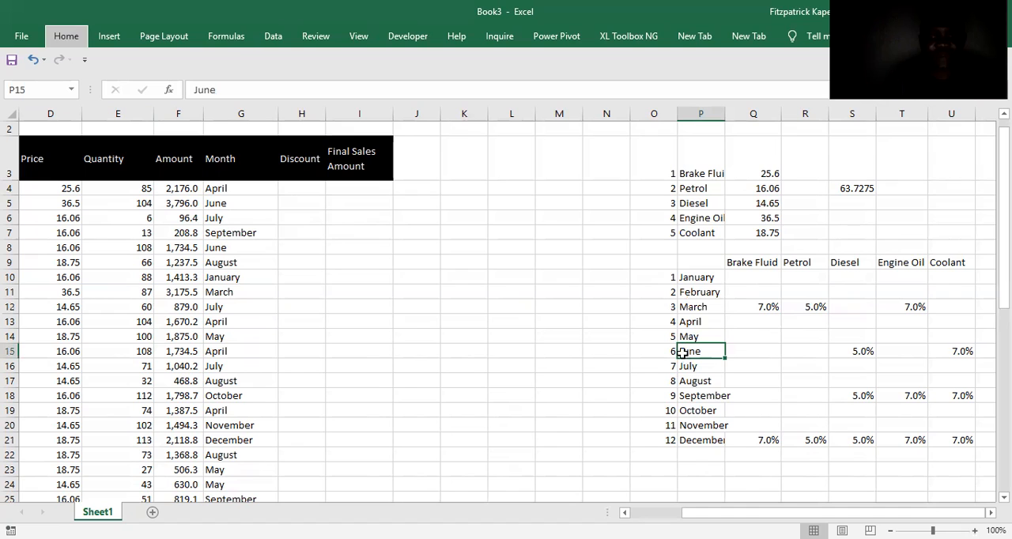
pyautogui.press('m')
pyautogui.press('m')
pyautogui.press('d')
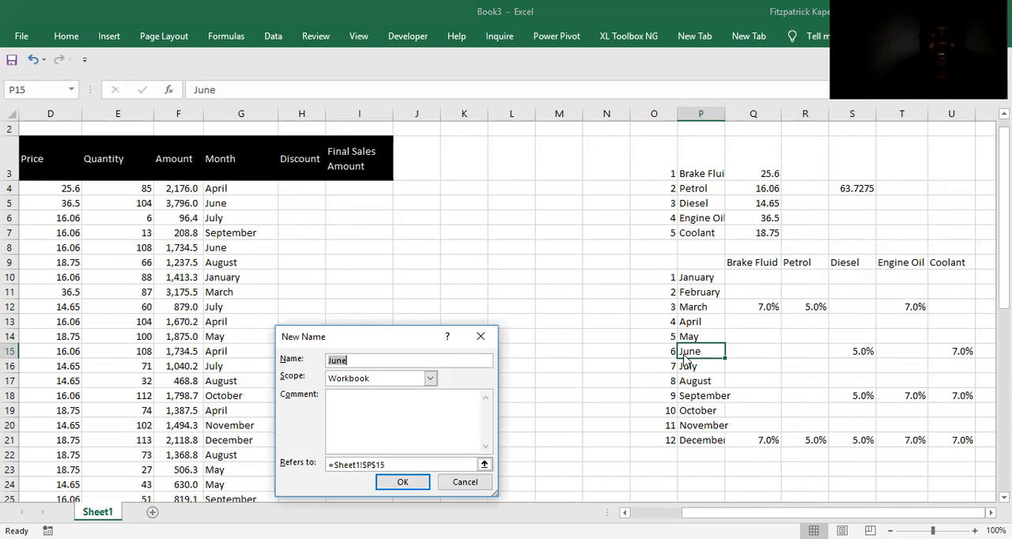
pyautogui.press('Return')
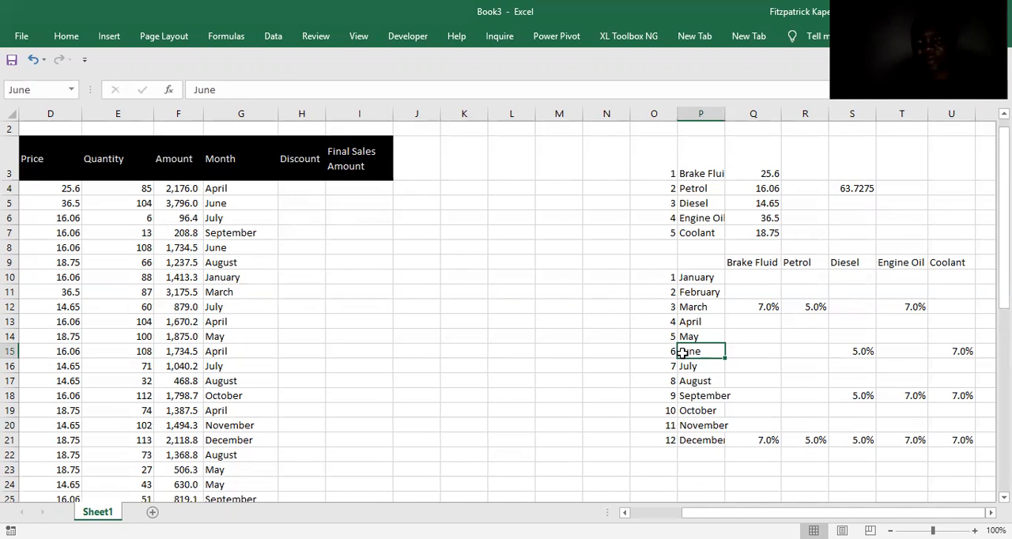
# Define the workbook-scoped name September for cell P18 and select the December cell P21.
pyautogui.press('Down')
pyautogui.press('Down')
pyautogui.press('Down')
pyautogui.press('alt')
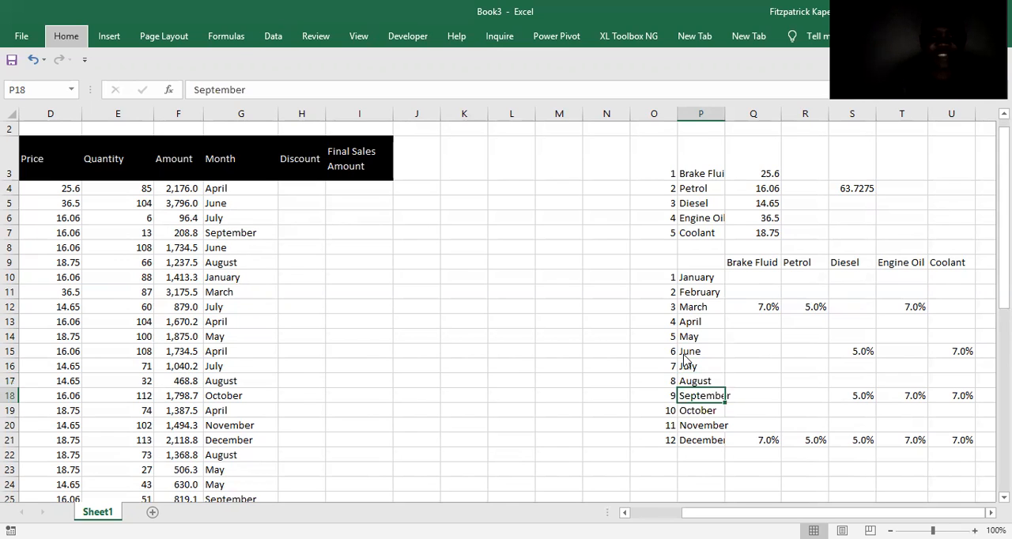
pyautogui.press('m')
pyautogui.press('m')
pyautogui.press('d')
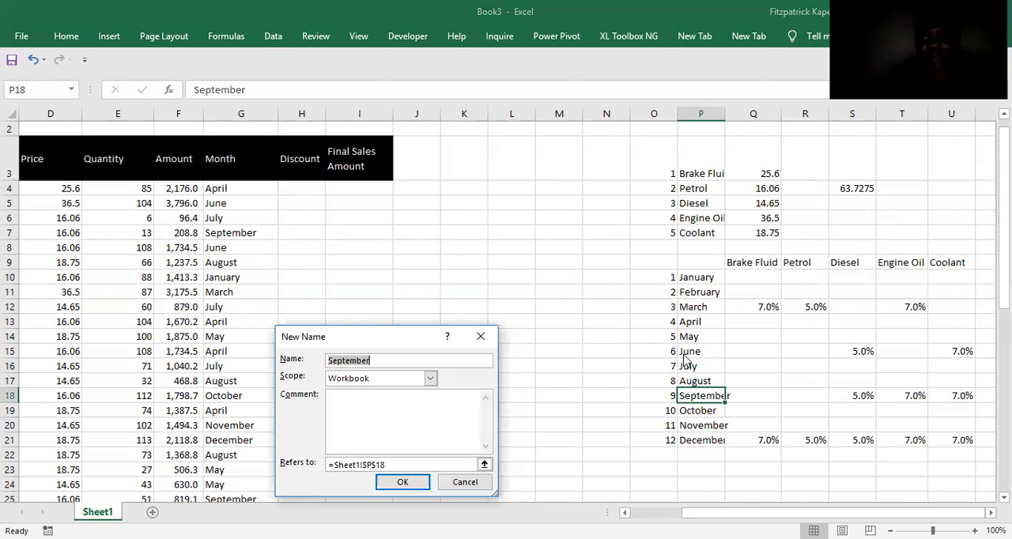
pyautogui.press('Return')
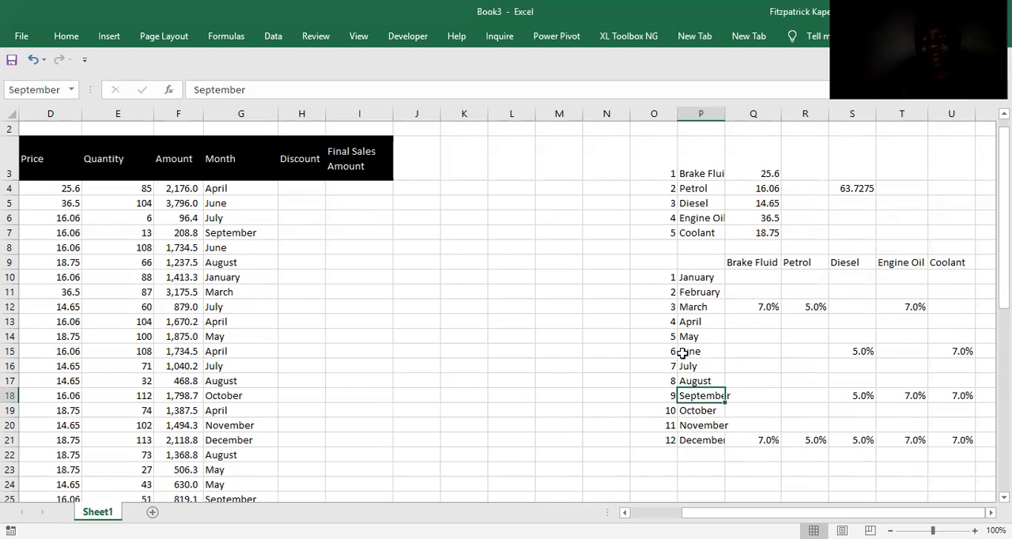
pyautogui.press('Down')
pyautogui.press('Down')
pyautogui.press('Down')
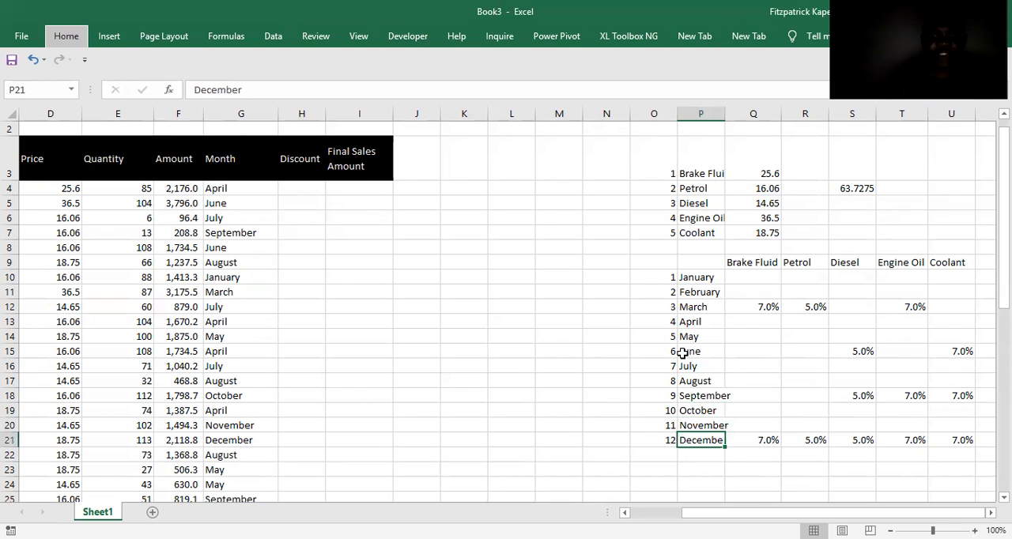
pyautogui.hotkey('alt', 'h')
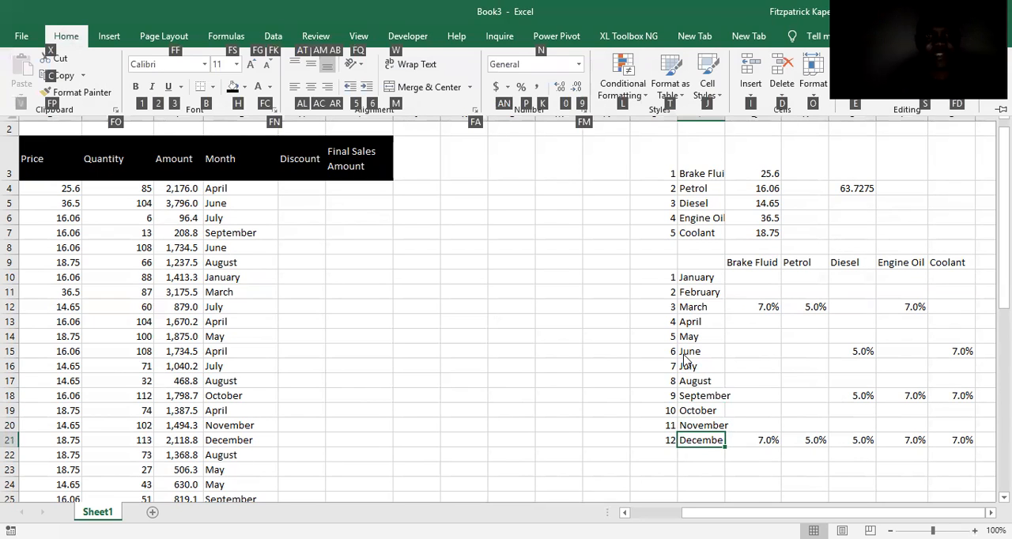
pyautogui.press('Escape')
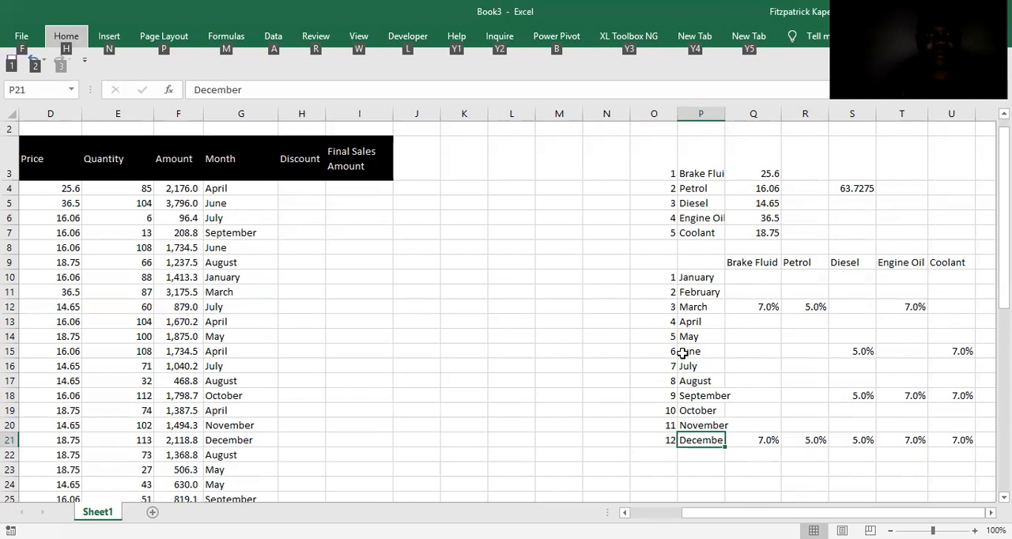
pyautogui.press('Escape')
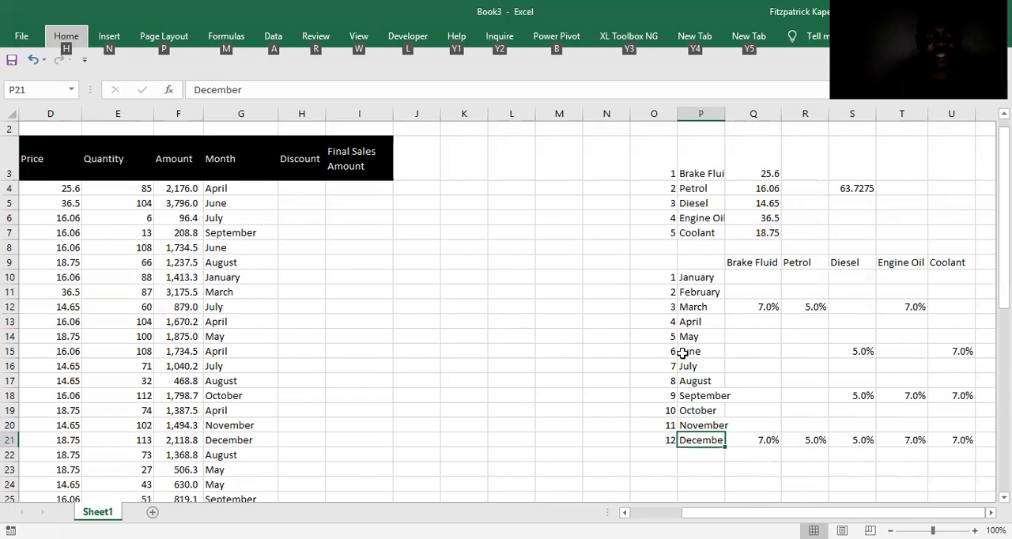
pyautogui.press('a')
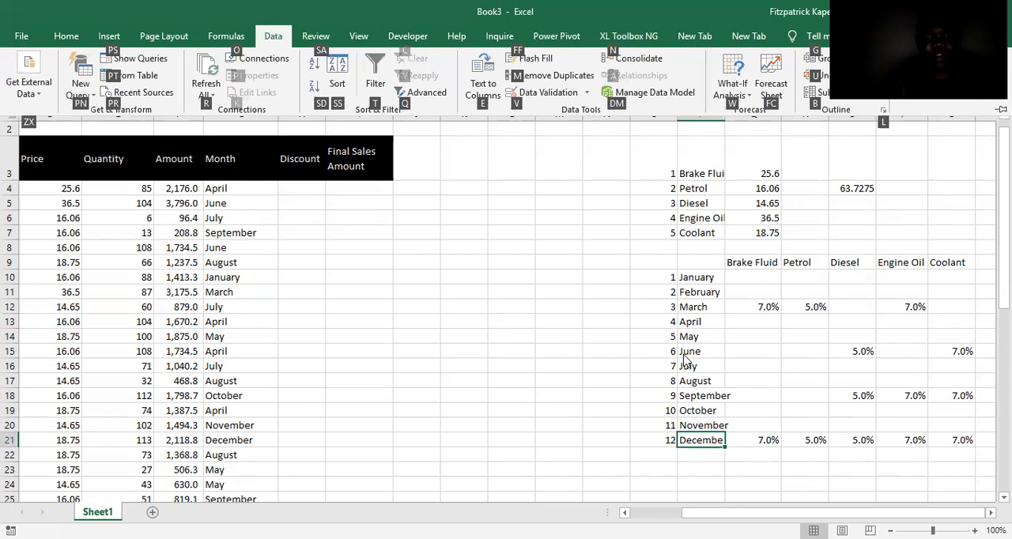
pyautogui.press('v')
pyautogui.press('v')
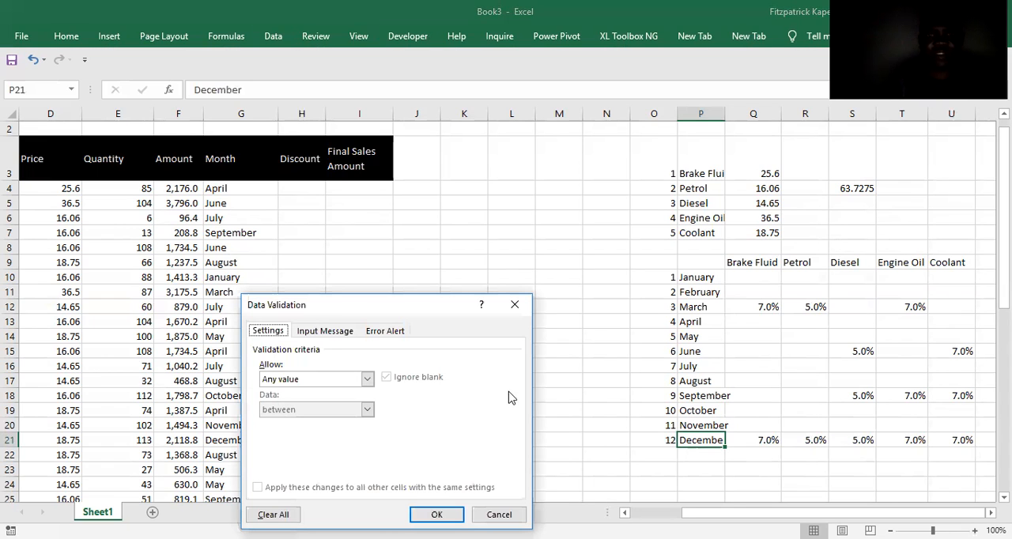
pyautogui.click(515, 305)
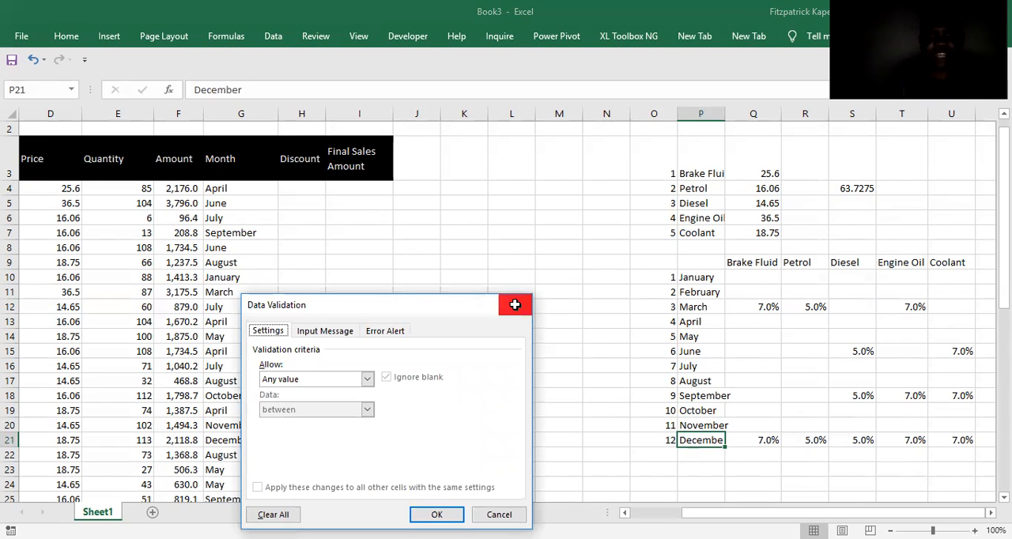
# Define the workbook-scoped name December for cell P21.
pyautogui.hotkey('alt', 'm')
pyautogui.press('m')
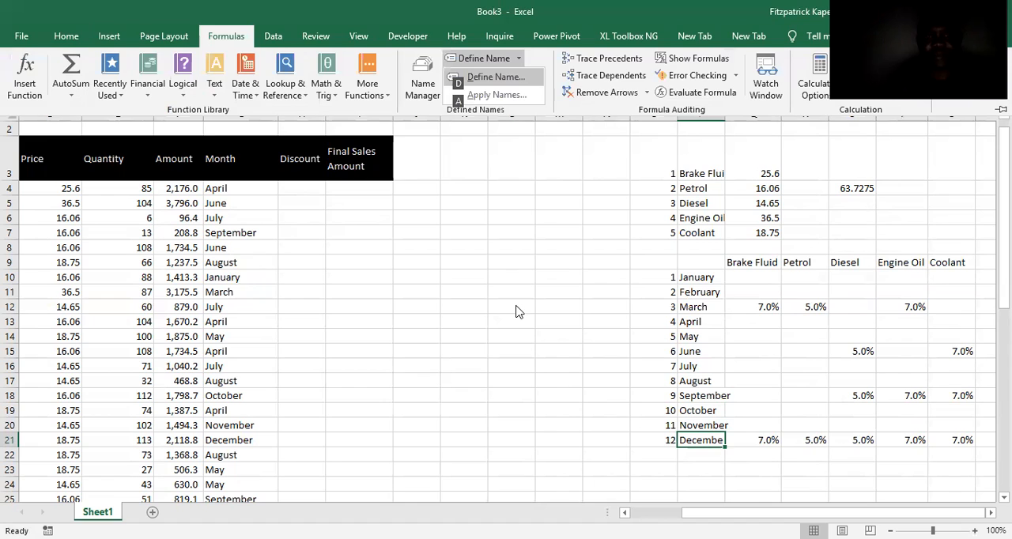
pyautogui.press('d')
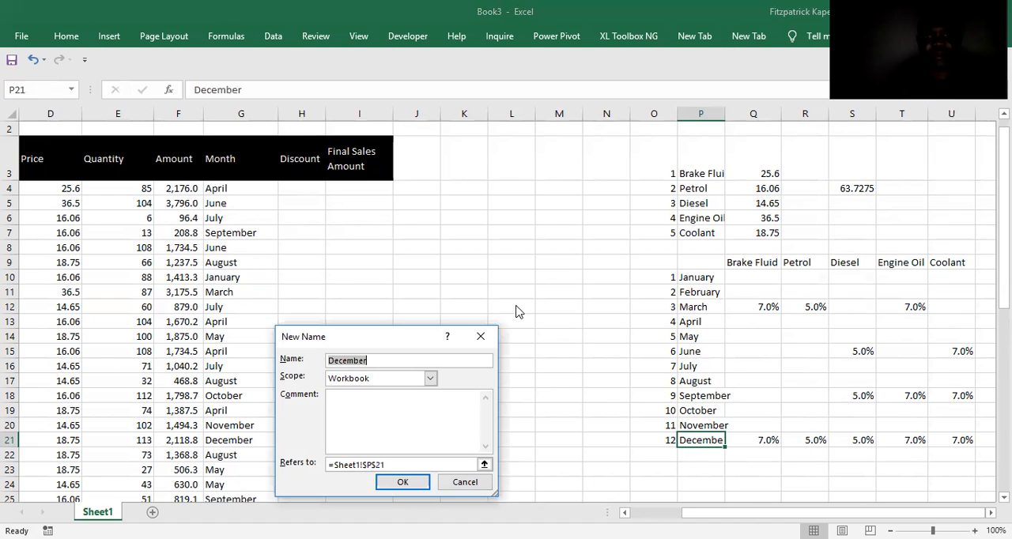
pyautogui.press('Return')
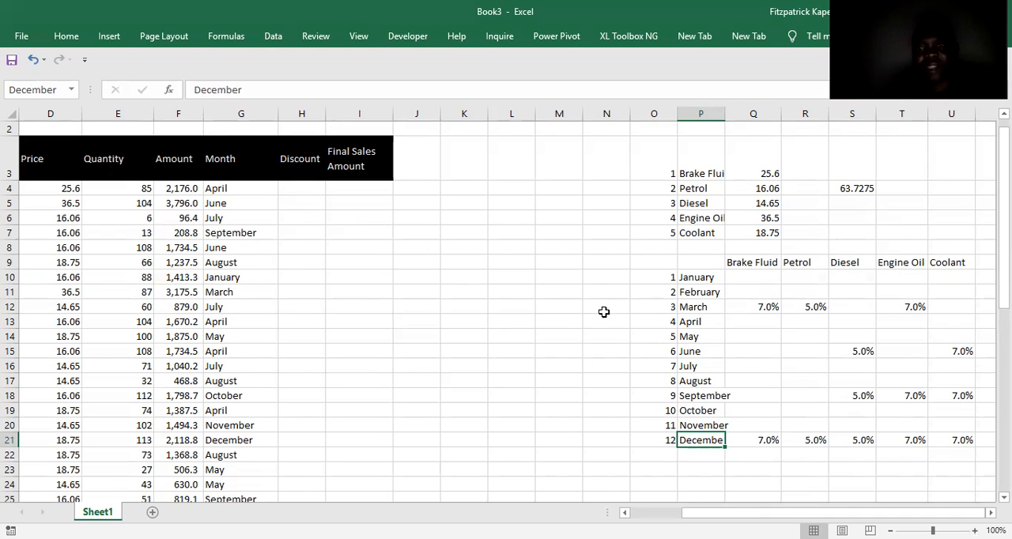
# Examine the March row of the discount grid to see which products carry a rate.
pyautogui.click(751, 306)
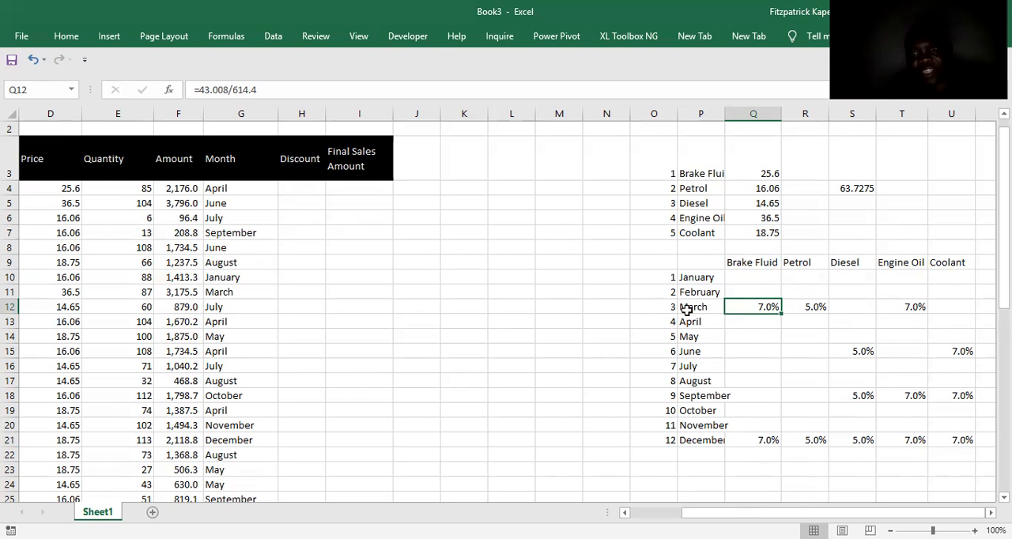
pyautogui.press('Right')
pyautogui.press('Right')
pyautogui.press('Right')
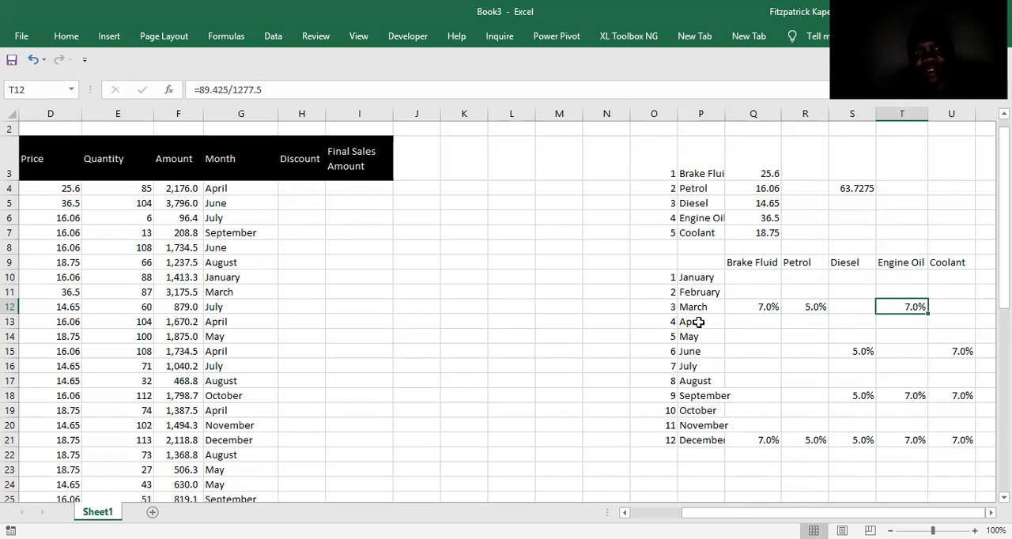
pyautogui.press('Left')
pyautogui.press('Left')
pyautogui.press('Left')
pyautogui.press('Left')
pyautogui.press('Left')
pyautogui.press('Left')
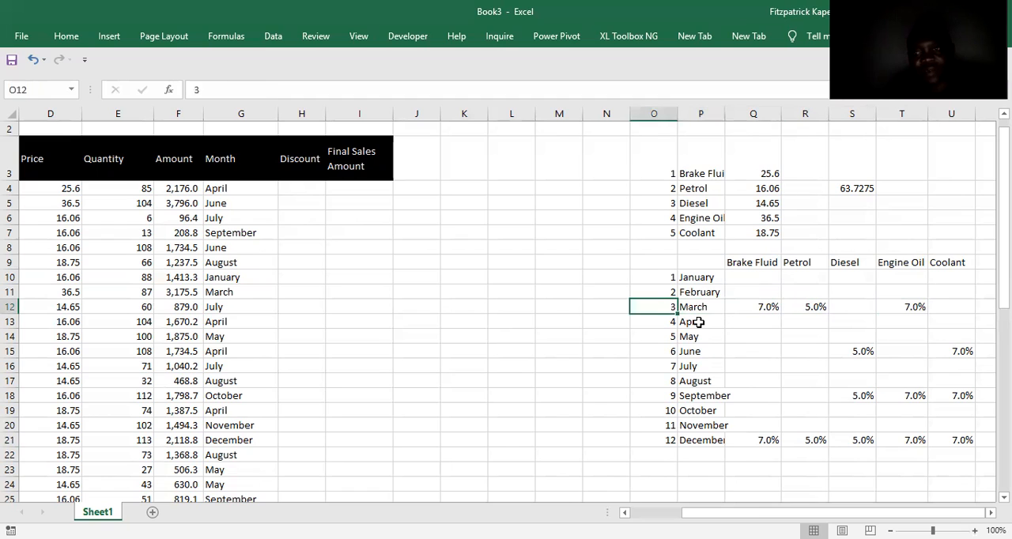
pyautogui.press('Right')
pyautogui.press('Right')
pyautogui.press('Right')
pyautogui.press('Right')
pyautogui.press('Right')
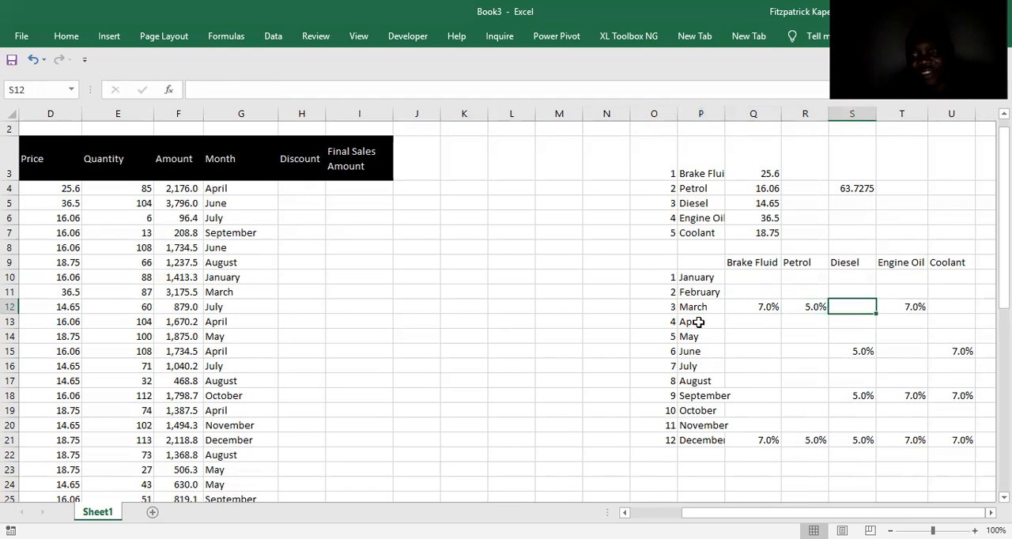
pyautogui.press('Down')
pyautogui.press('Down')
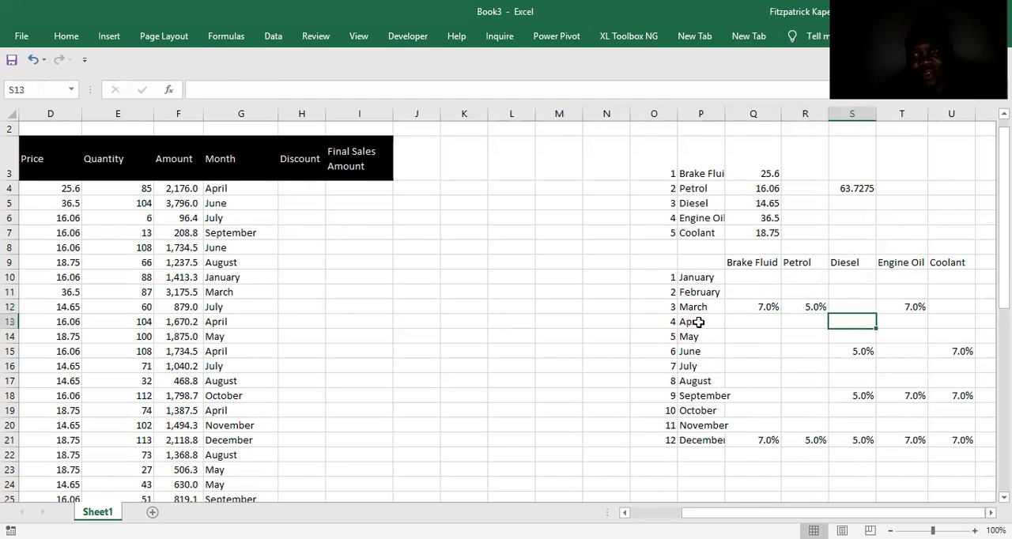
pyautogui.press('Up')
pyautogui.press('Up')
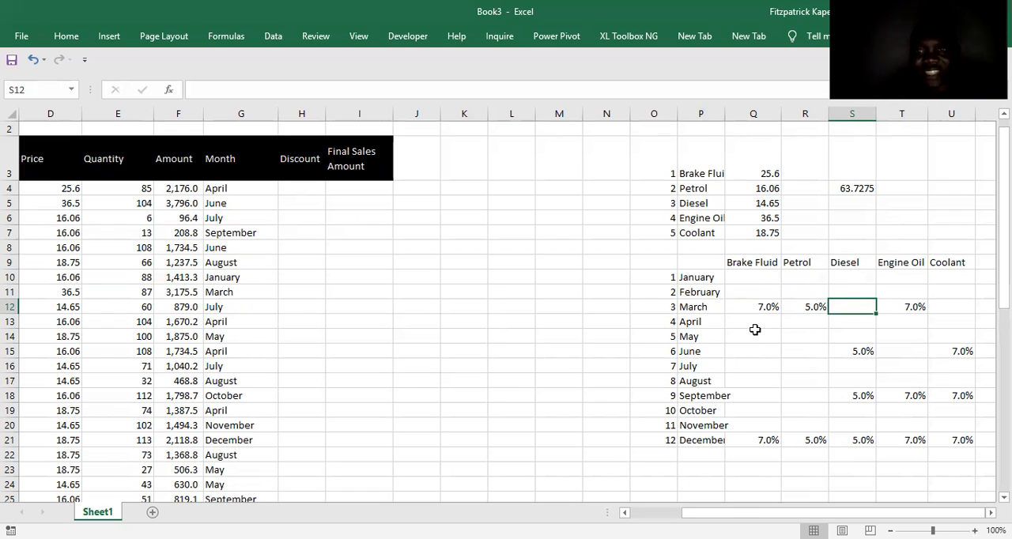
pyautogui.click(295, 184)
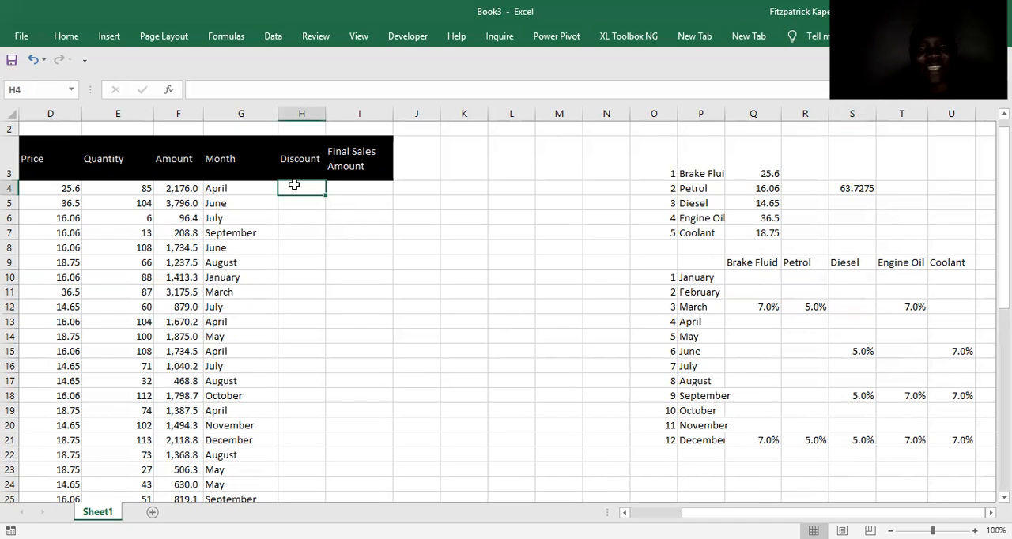
pyautogui.write('=i')
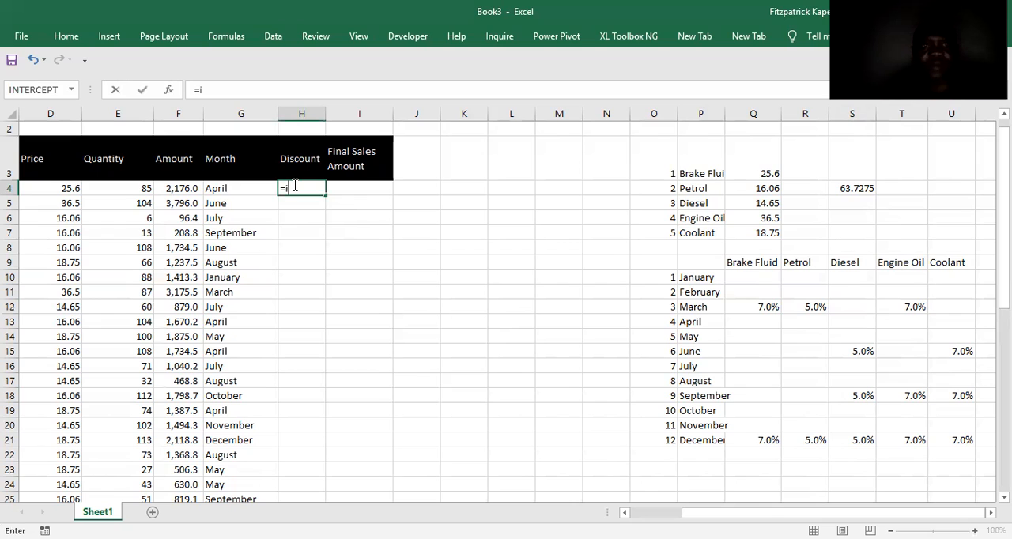
pyautogui.write('f')
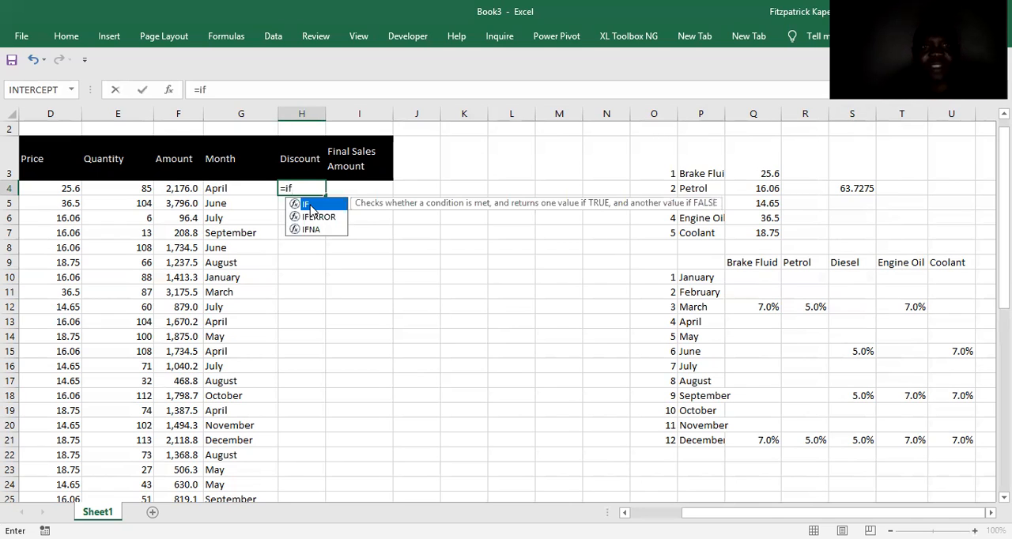
pyautogui.press('Tab')
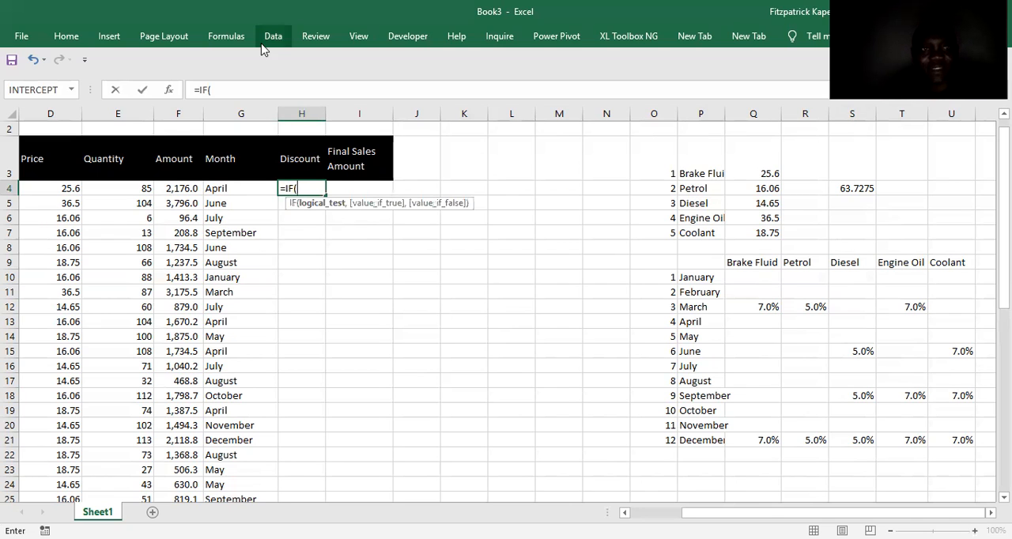
pyautogui.click(213, 88)
pyautogui.click(168, 89)
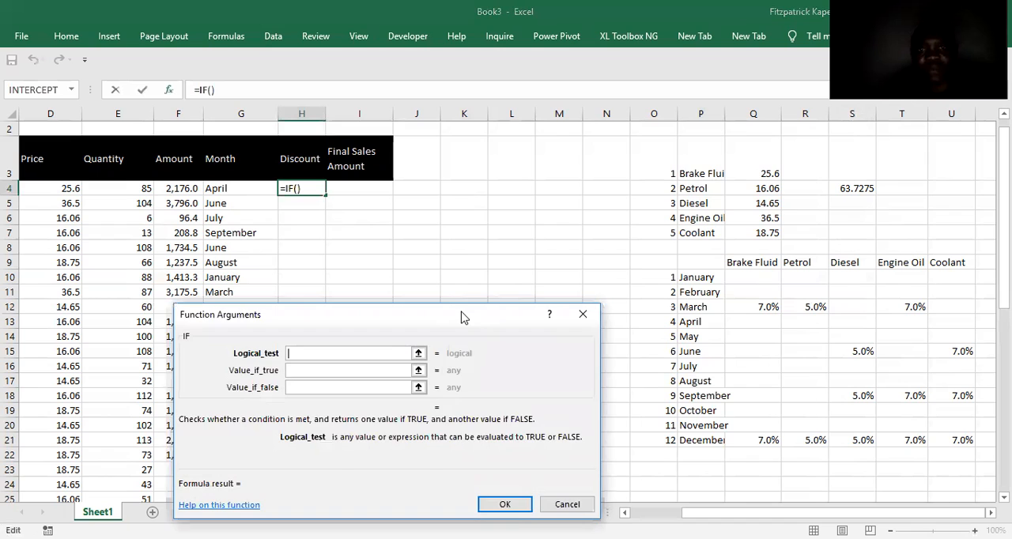
pyautogui.moveTo(461, 312); pyautogui.dragTo(489, 341)
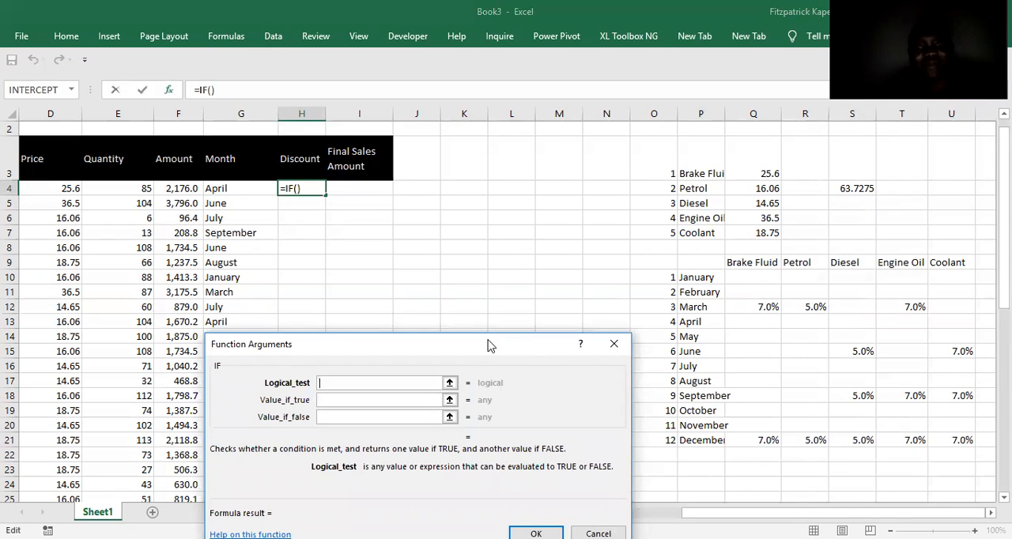
pyautogui.click(613, 343)
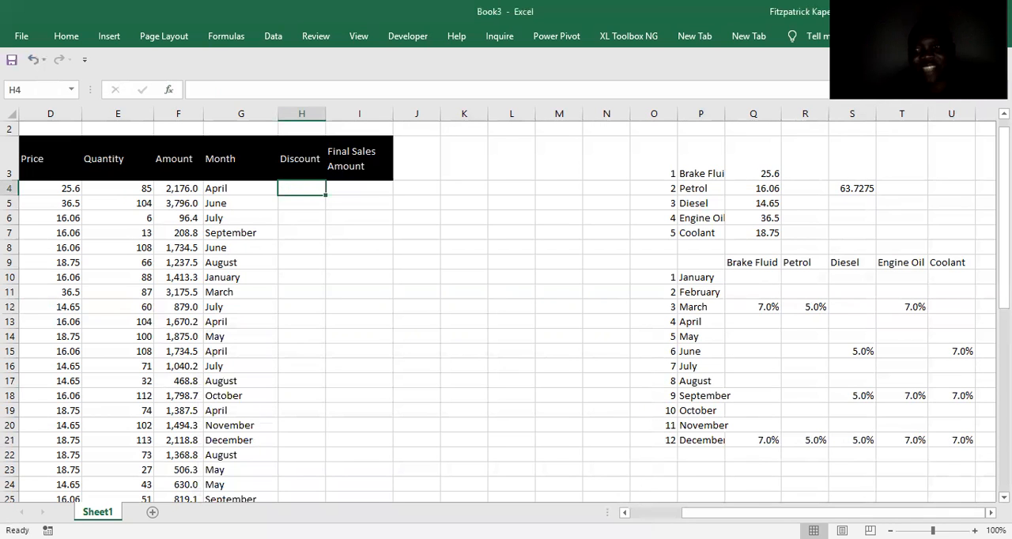
# Enter the label AND in cell P24 below the discount grid.
pyautogui.scroll(-1, 697, 408)
pyautogui.click(696, 408)
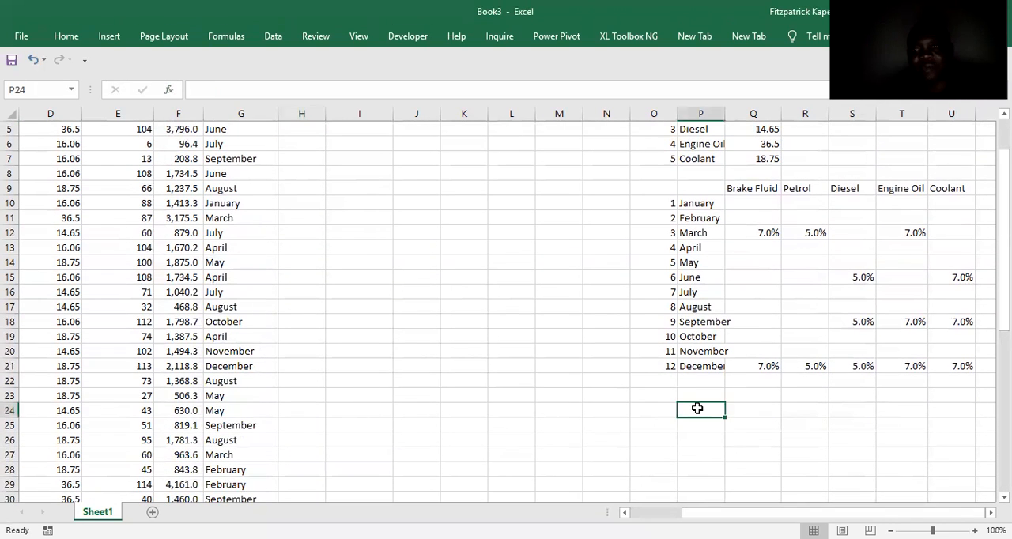
pyautogui.doubleClick(697, 409)
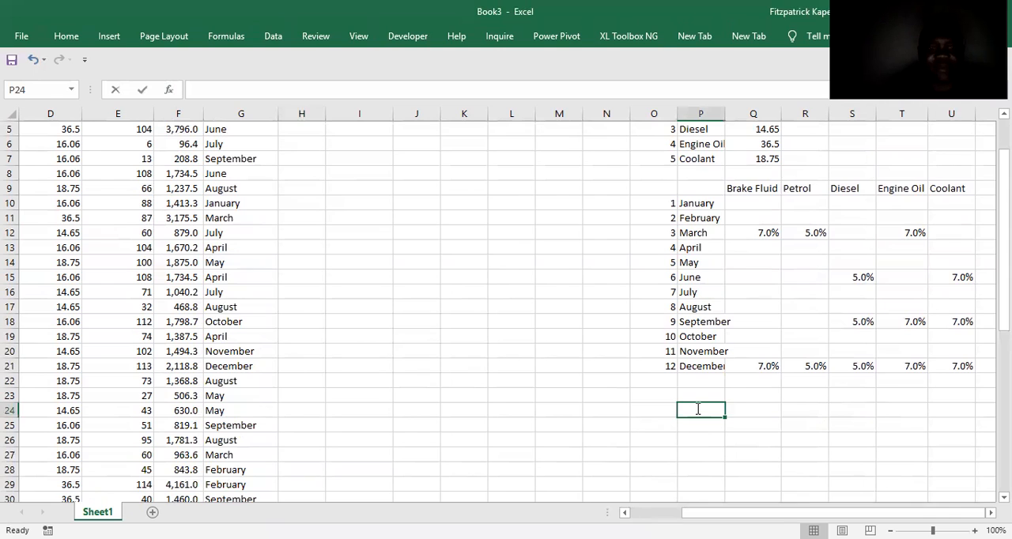
pyautogui.write('AND')
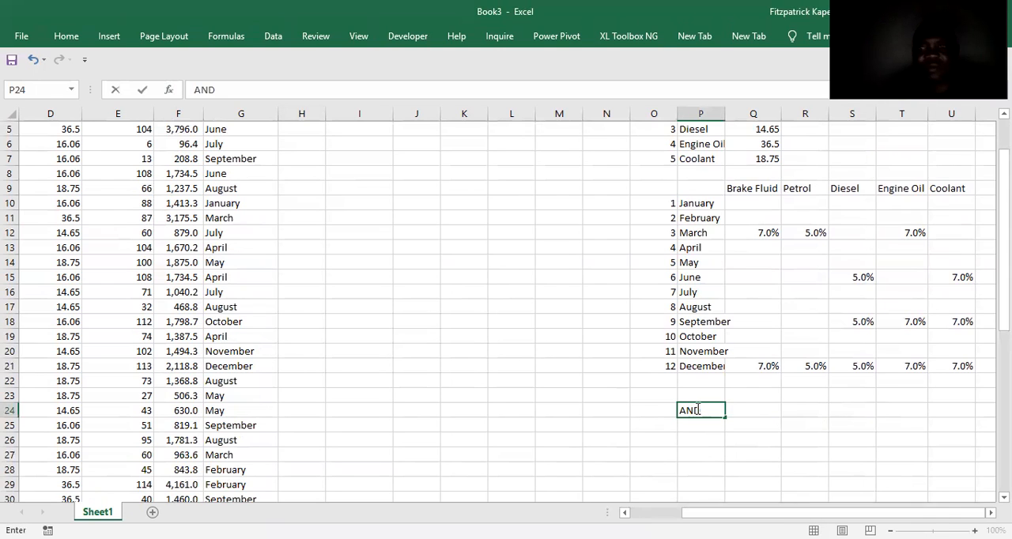
pyautogui.press('Return')
pyautogui.press('Down')
pyautogui.press('Down')
pyautogui.press('Up')
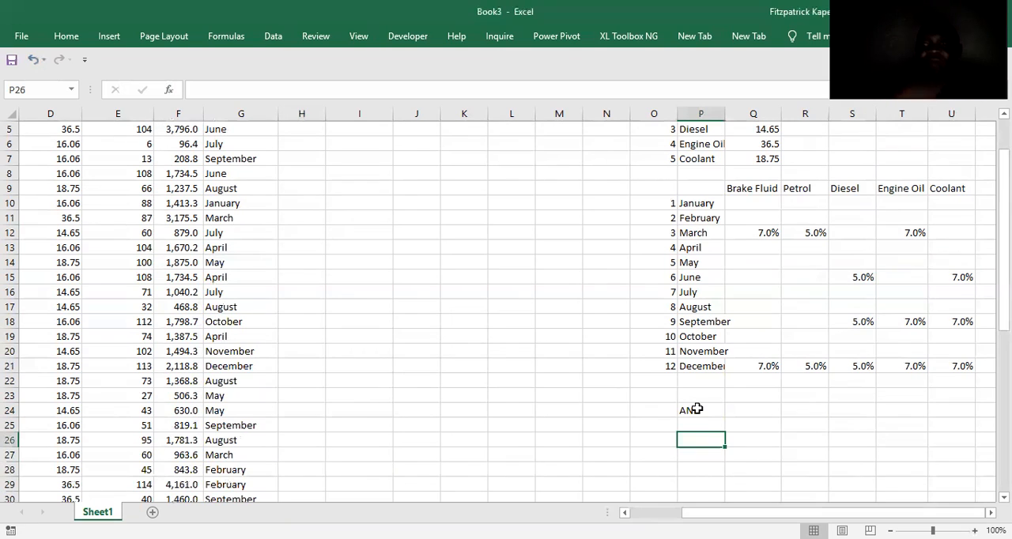
# Enter March in cell P25, directly beneath the logic label under the discount grid.
pyautogui.press('Up')
pyautogui.press('Up')
pyautogui.press('Up')
pyautogui.press('Up')
pyautogui.press('Up')
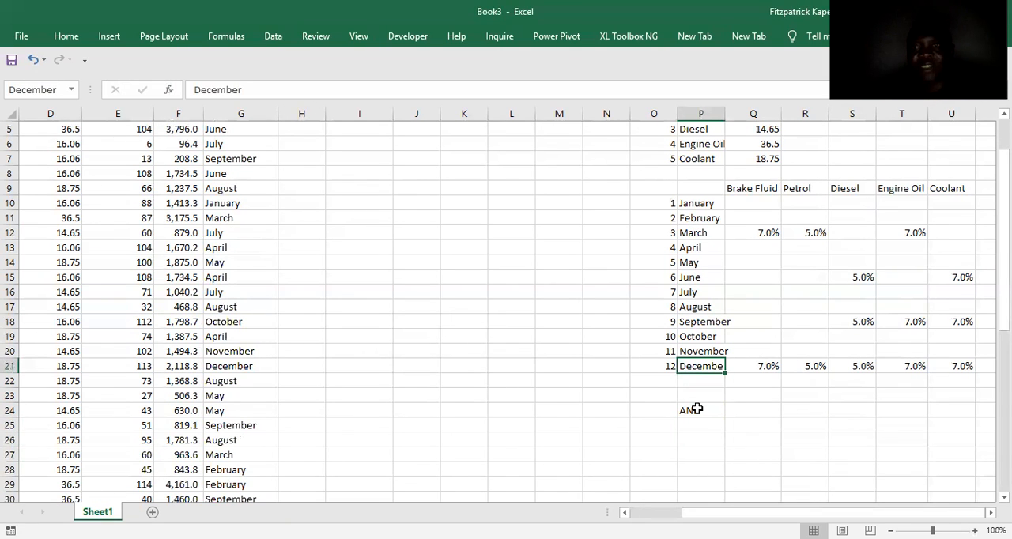
pyautogui.press('Down')
pyautogui.press('Down')
pyautogui.press('Down')
pyautogui.press('Down')
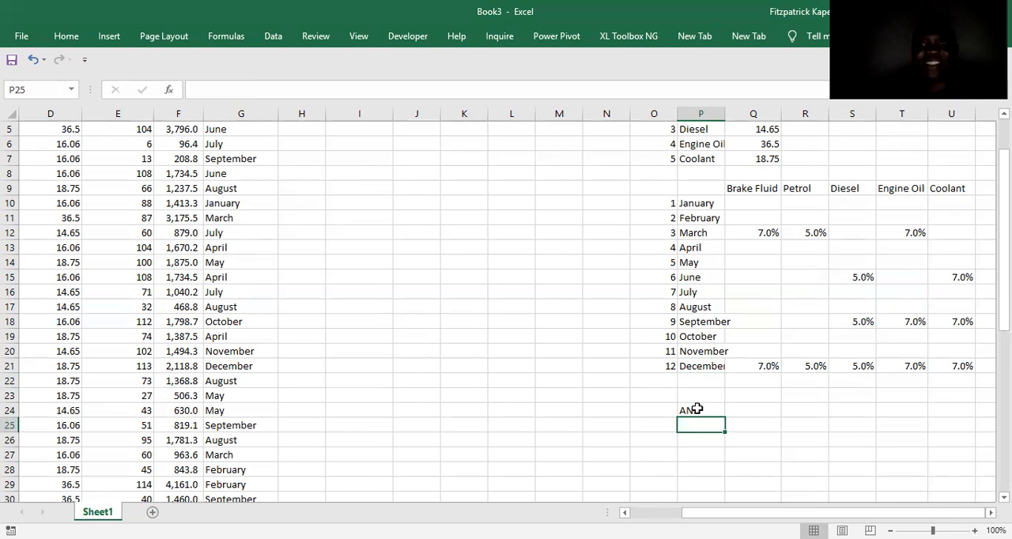
pyautogui.write('March')
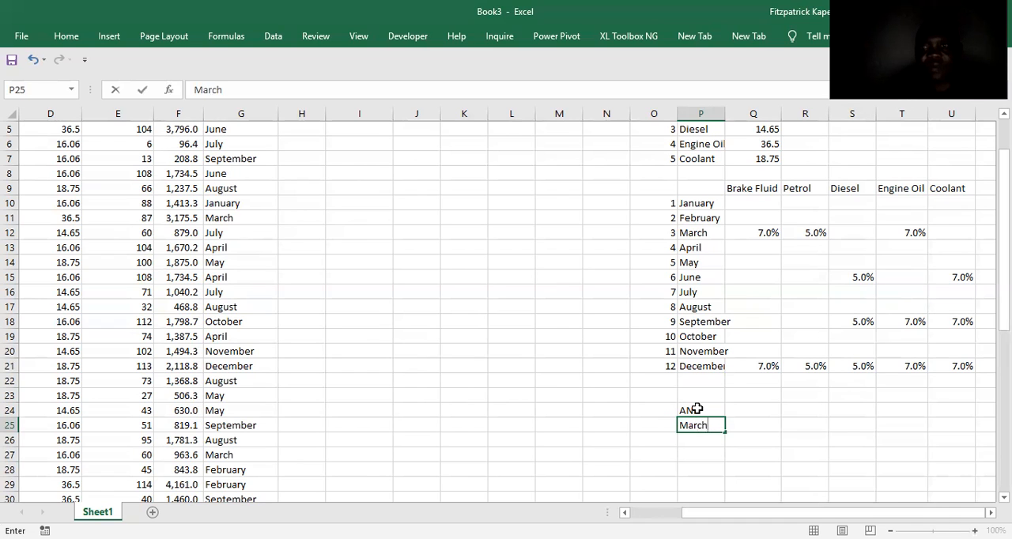
pyautogui.press('Right')
pyautogui.press('Right')
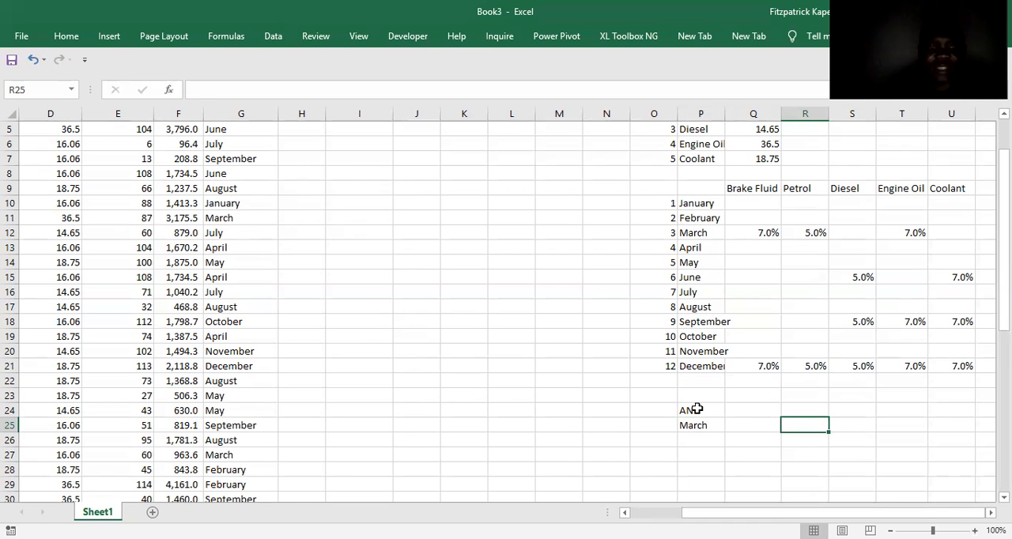
# Enter the product note "Engine Oil & Petrol" in cell R25 of the March line.
pyautogui.write('Engin')
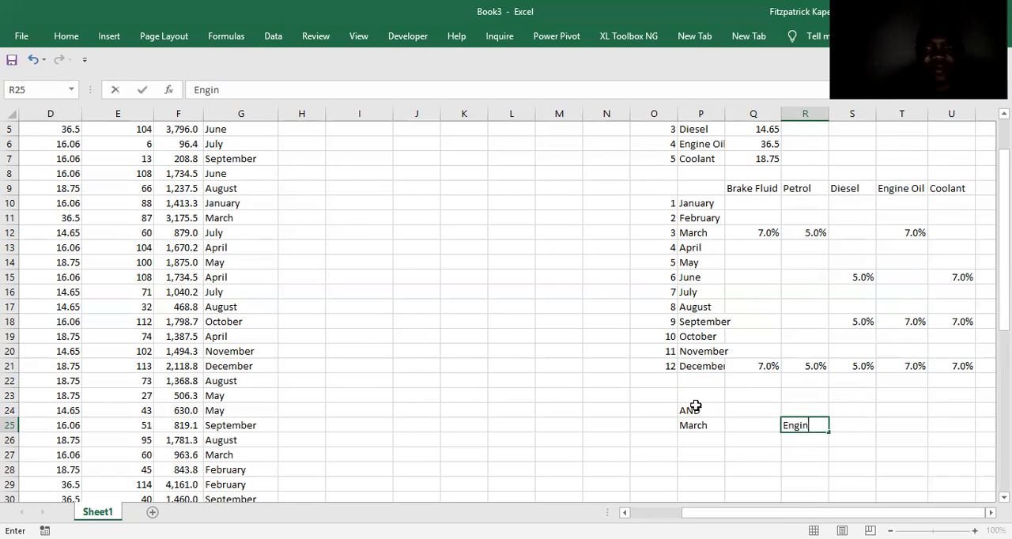
pyautogui.write('e Oil')
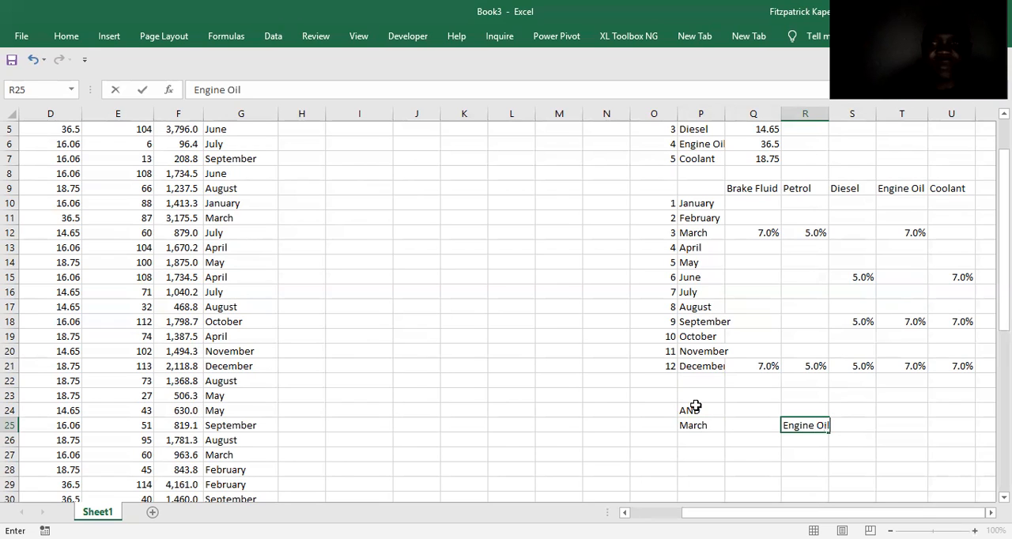
pyautogui.write(' &')
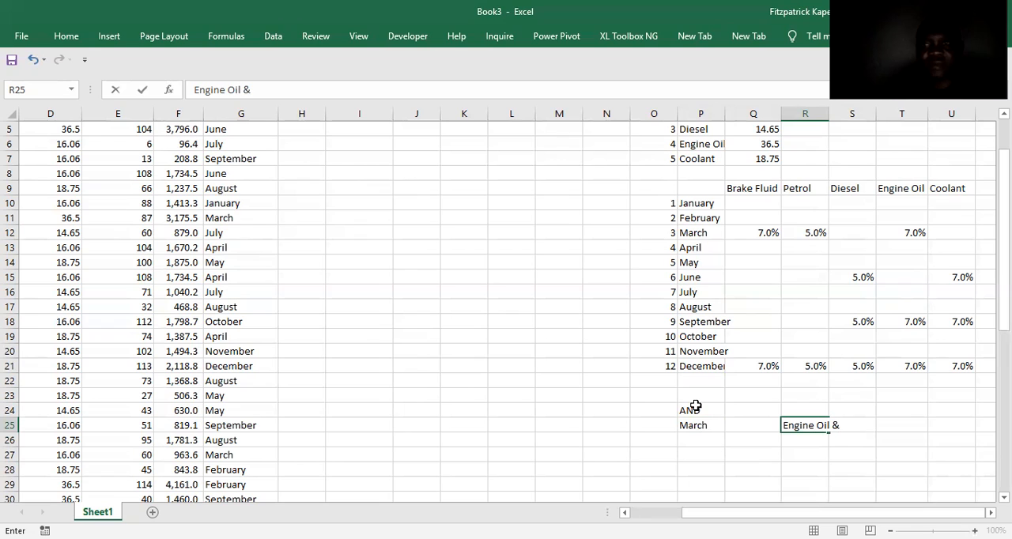
pyautogui.write(' Pet')
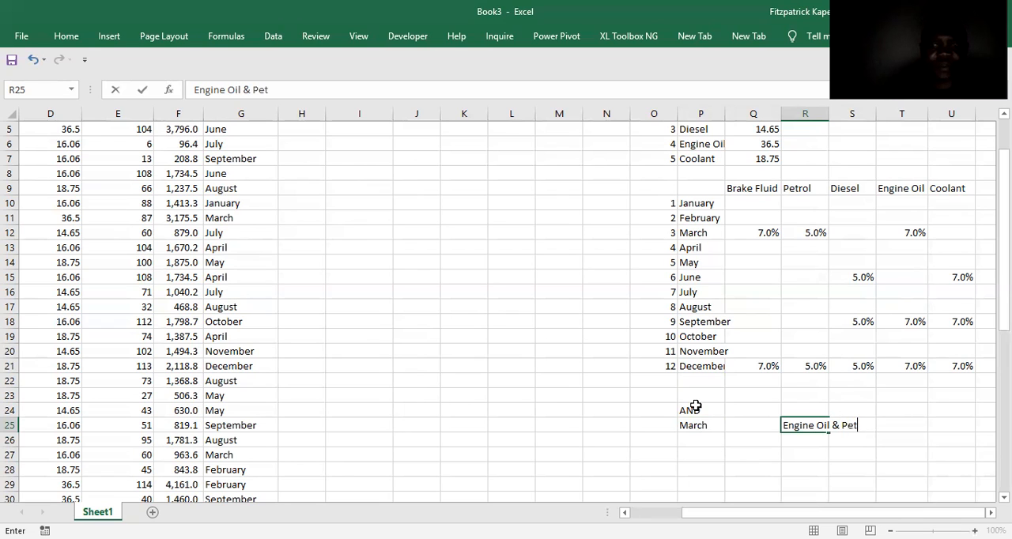
pyautogui.write('rol')
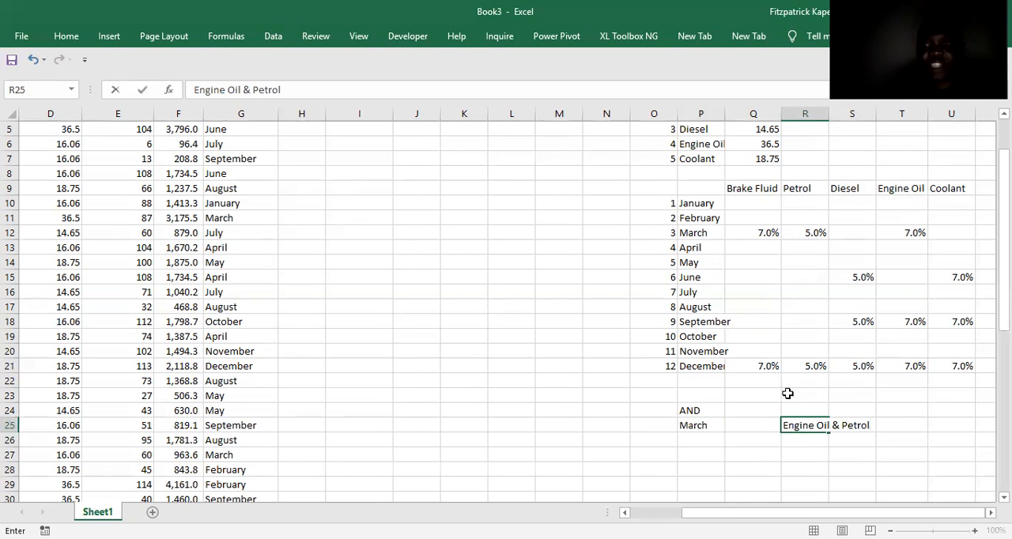
# Enter the discount rate 7% in cell T25 for the March line.
pyautogui.click(905, 419)
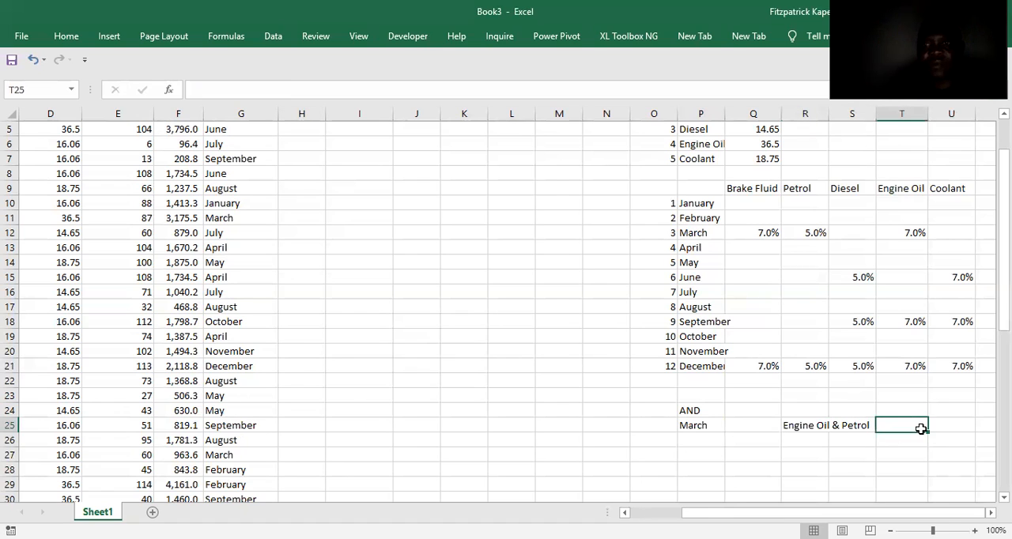
pyautogui.write('7%')
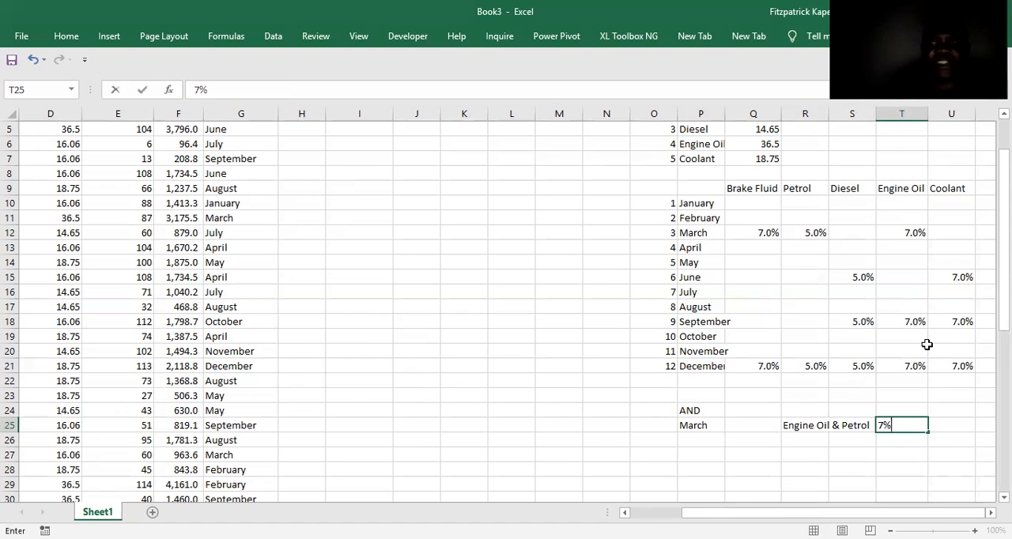
pyautogui.press('Return')
pyautogui.press('Up')
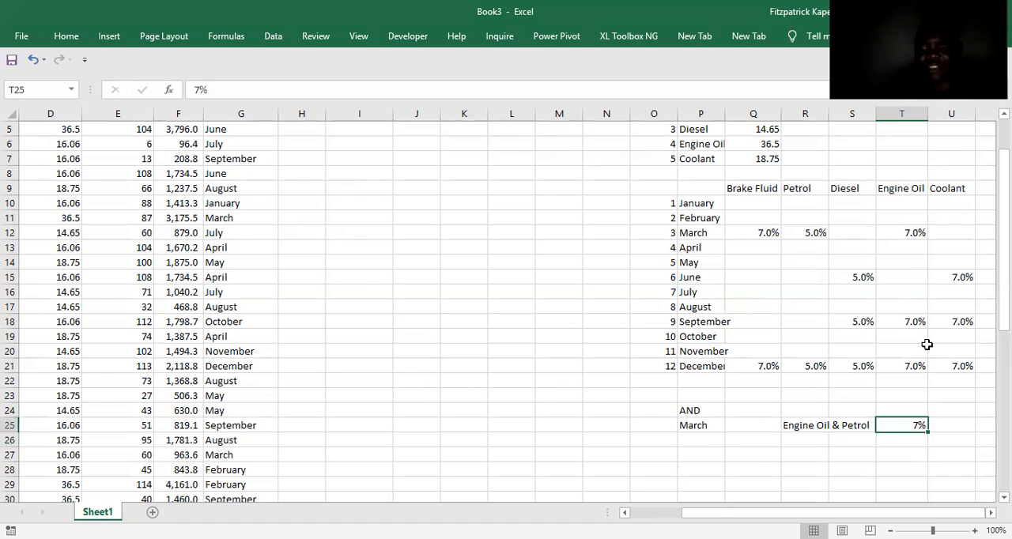
# Replace the logic label in cell P24 with OR.
pyautogui.press('Left')
pyautogui.press('Left')
pyautogui.press('Left')
pyautogui.press('Left')
pyautogui.press('Up')
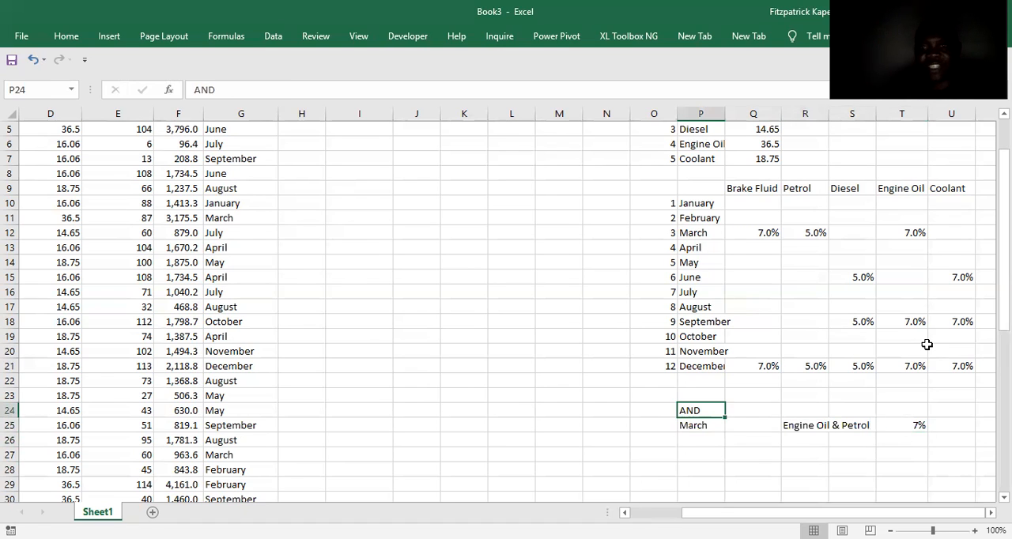
pyautogui.write('OR')
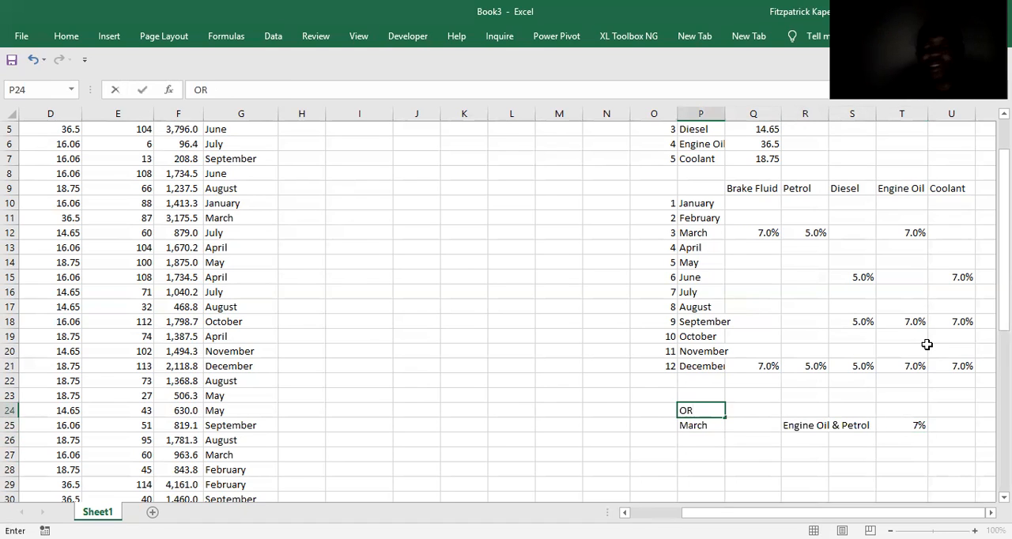
pyautogui.press('Return')
pyautogui.press('Return')
pyautogui.press('Up')
pyautogui.press('Right')
pyautogui.press('Right')
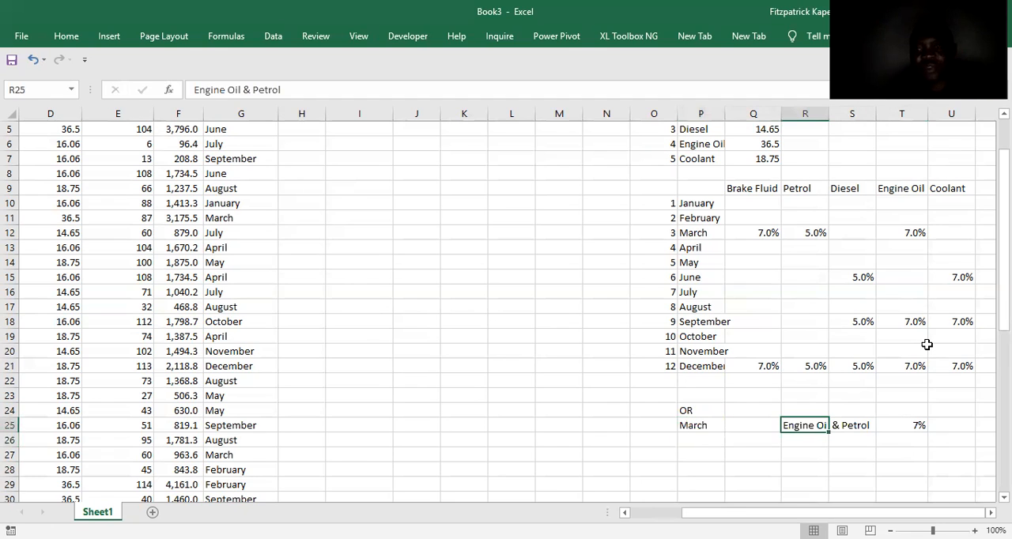
pyautogui.press('Right')
pyautogui.press('Right')
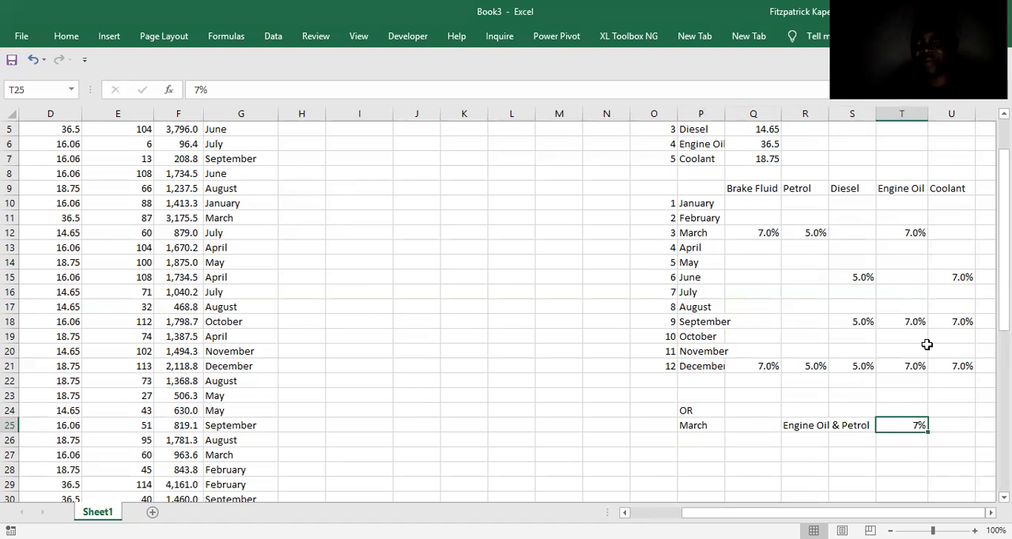
# Enter March in cell P26 to begin a second March rule line.
pyautogui.press('Left')
pyautogui.press('Left')
pyautogui.press('Left')
pyautogui.press('Left')
pyautogui.press('Down')
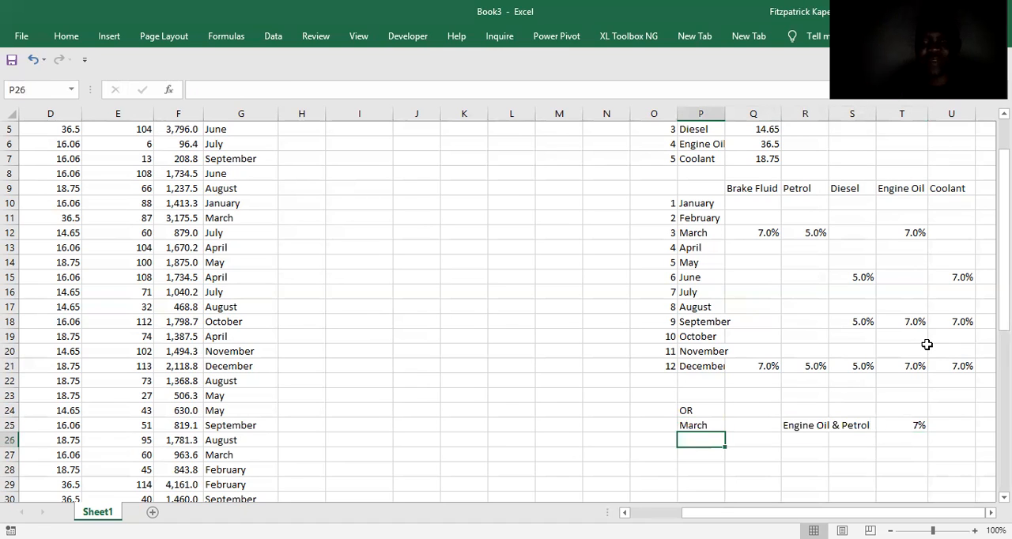
pyautogui.write('March')
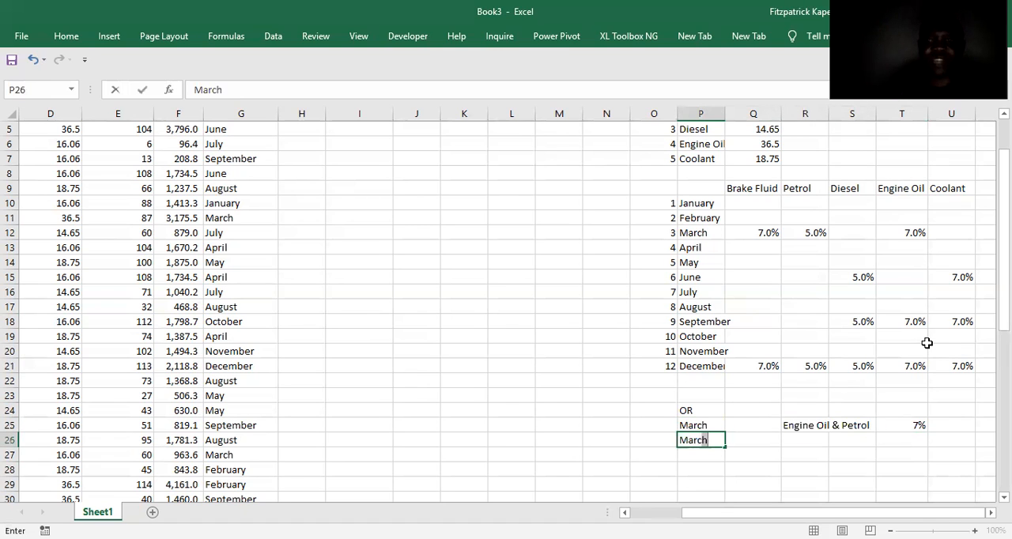
# Enter the product Petrol in cell R26 and its discount rate 5% in cell T26.
pyautogui.press('Right')
pyautogui.press('Right')
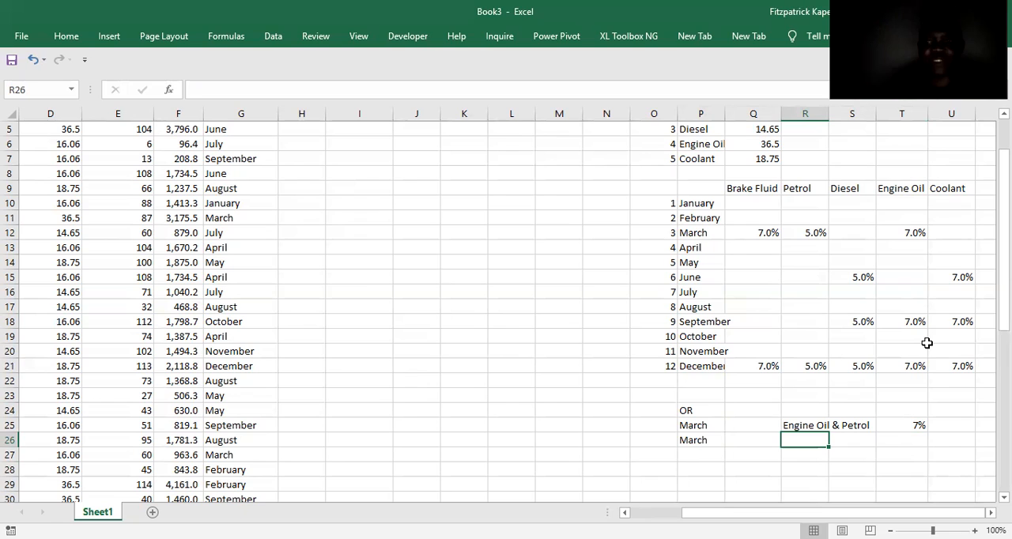
pyautogui.write('P')
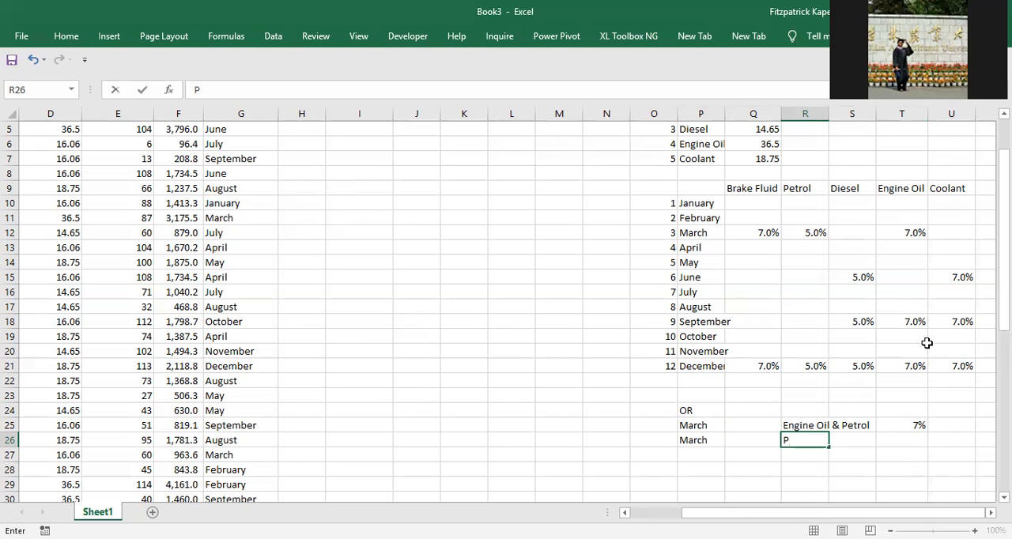
pyautogui.write('etrol')
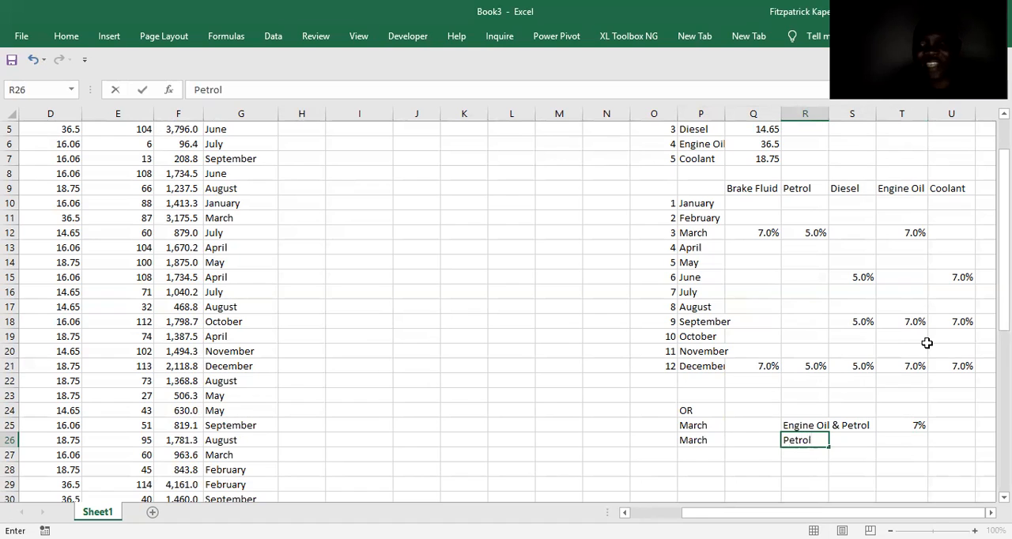
pyautogui.press('Tab')
pyautogui.press('Tab')
pyautogui.write('5%')
pyautogui.press('Return')
# Change the product note in cell R25 to "Engine Oil & Brake Fluid".
pyautogui.press('Up')
pyautogui.press('Up')
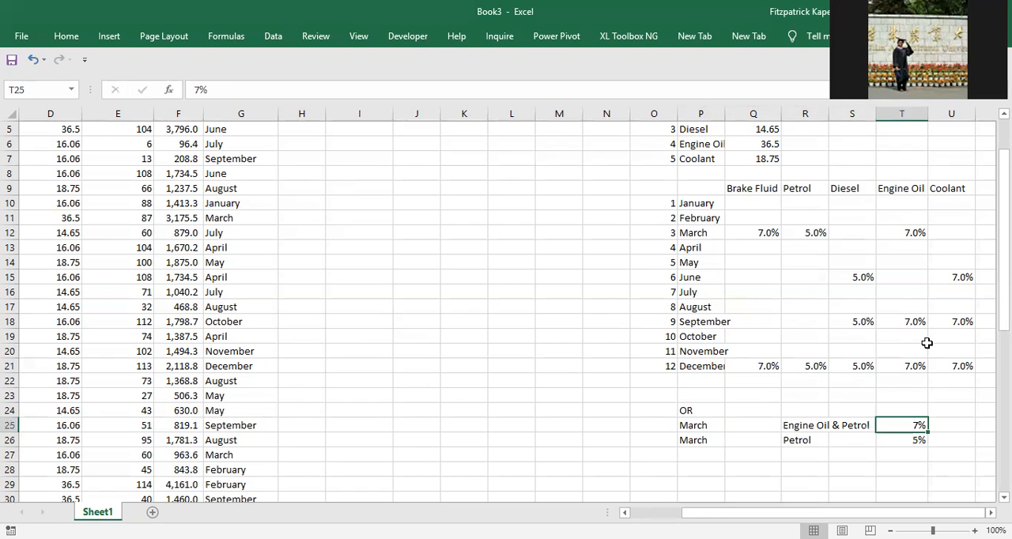
pyautogui.press('Left')
pyautogui.press('Left')
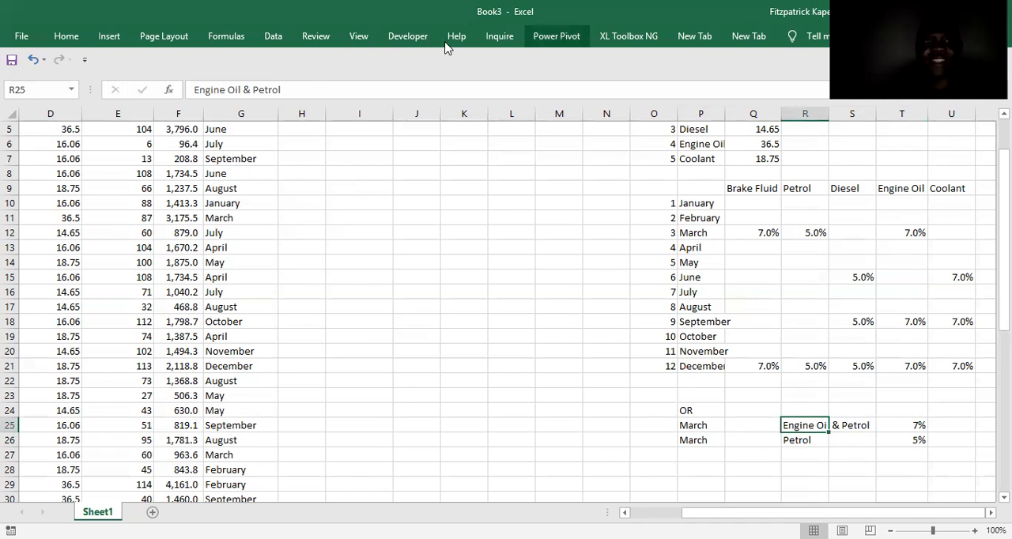
pyautogui.click(296, 87)
pyautogui.press('BackSpace')
pyautogui.press('BackSpace')
pyautogui.press('BackSpace')
pyautogui.press('BackSpace')
pyautogui.press('BackSpace')
pyautogui.press('BackSpace')
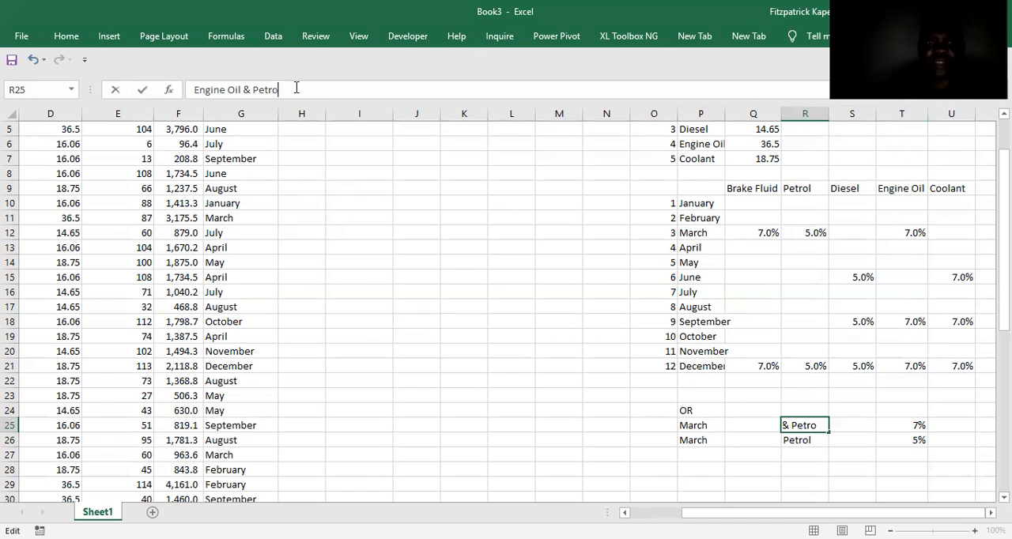
pyautogui.write('B')
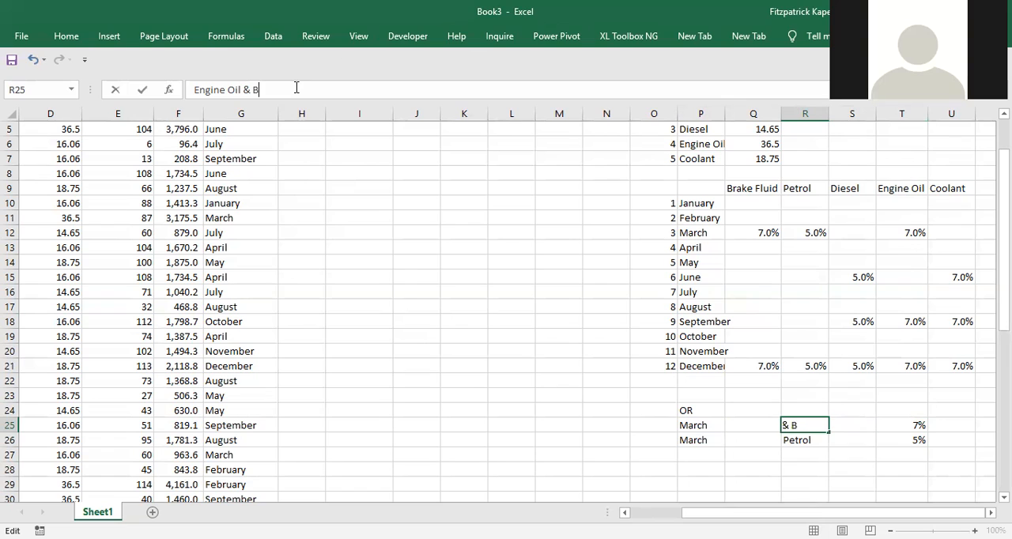
pyautogui.write('rake Fluid')
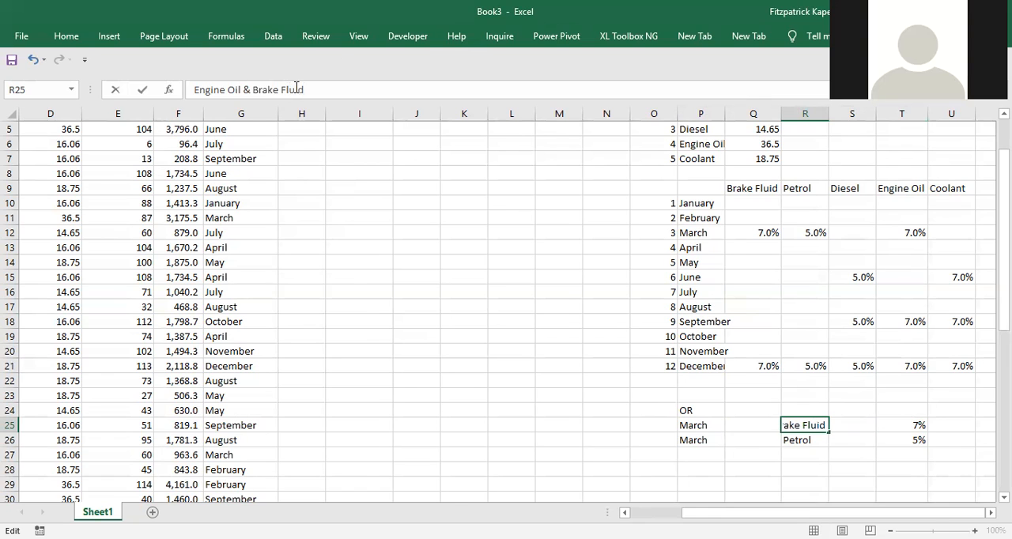
pyautogui.press('Return')
pyautogui.press('Down')
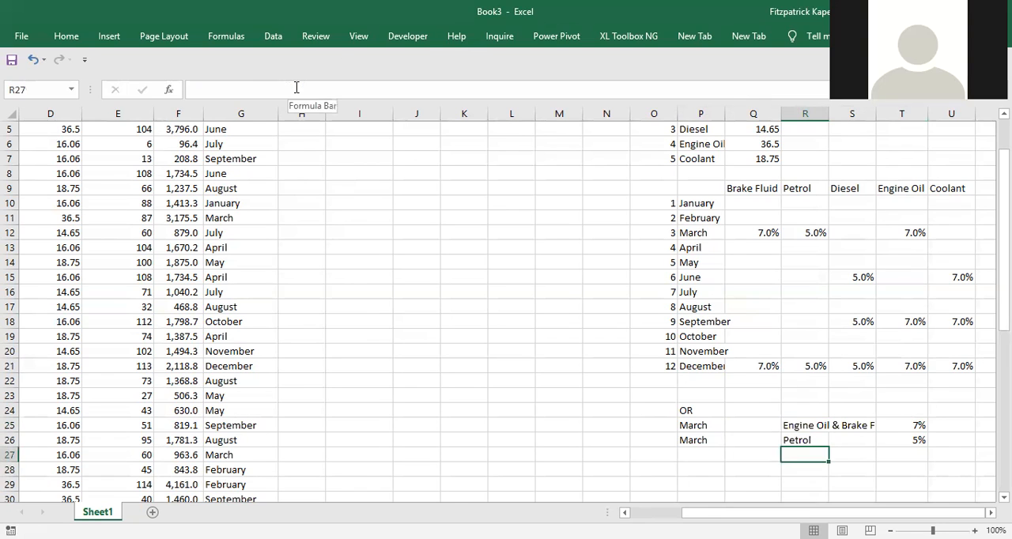
pyautogui.press('Up')
pyautogui.press('Down')
pyautogui.press('Down')
pyautogui.press('Left')
pyautogui.press('Left')
pyautogui.press('Left')
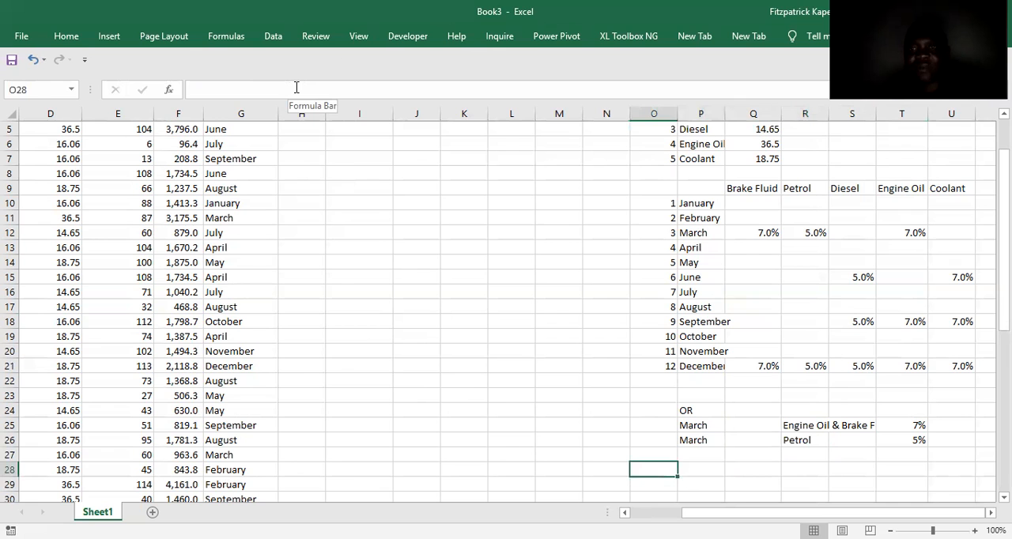
# Begin a formula in the first Discount cell, H4, with an OR function nested inside IF.
pyautogui.click(271, 163)
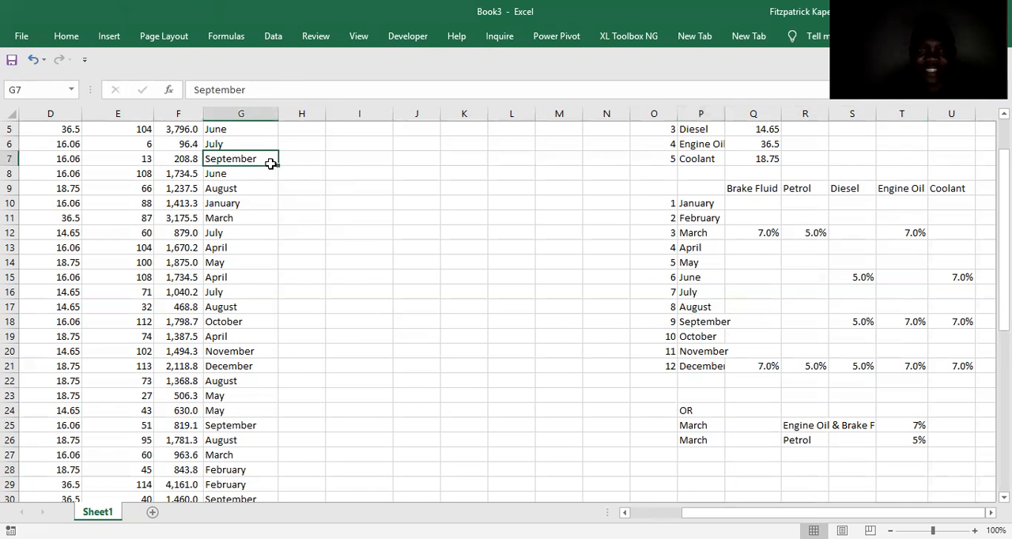
pyautogui.press('Up')
pyautogui.press('Up')
pyautogui.press('Up')
pyautogui.press('Up')
pyautogui.press('Up')
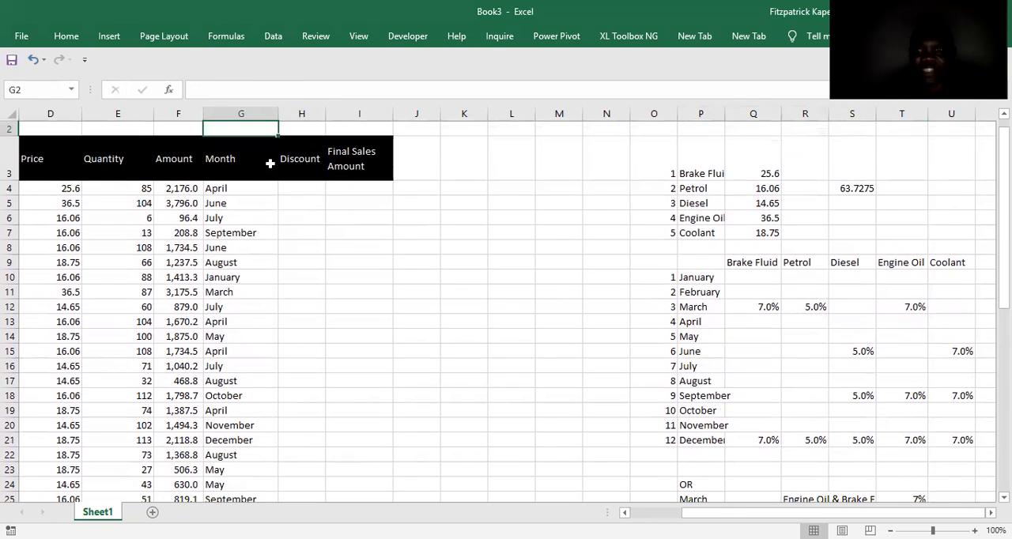
pyautogui.click(308, 188)
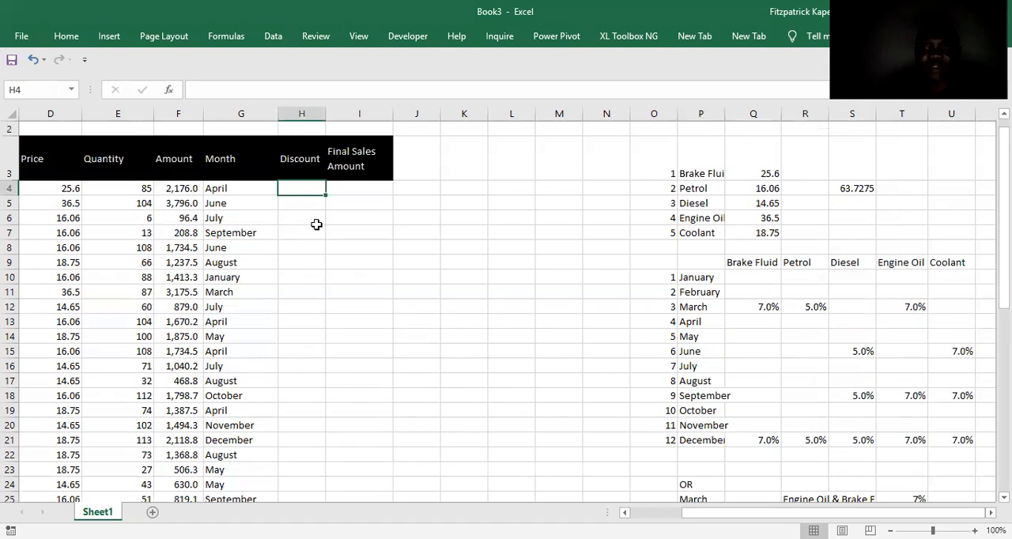
pyautogui.write('=')
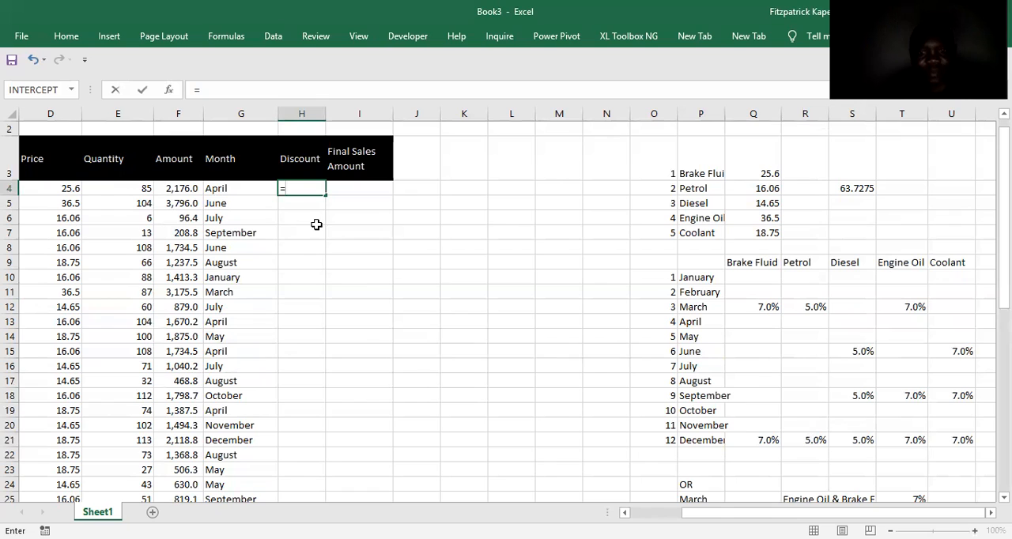
pyautogui.write('if')
pyautogui.doubleClick(313, 204)
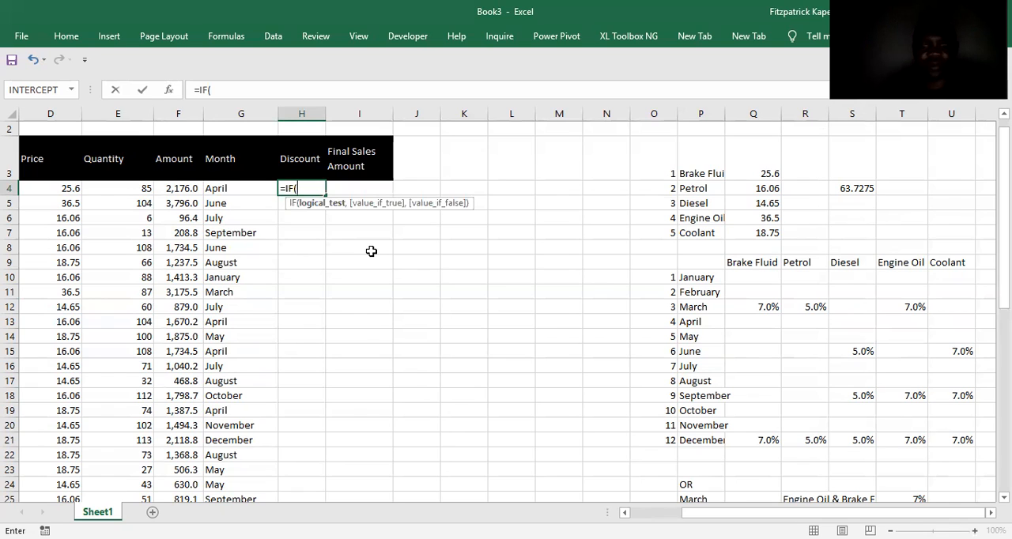
pyautogui.write('or')
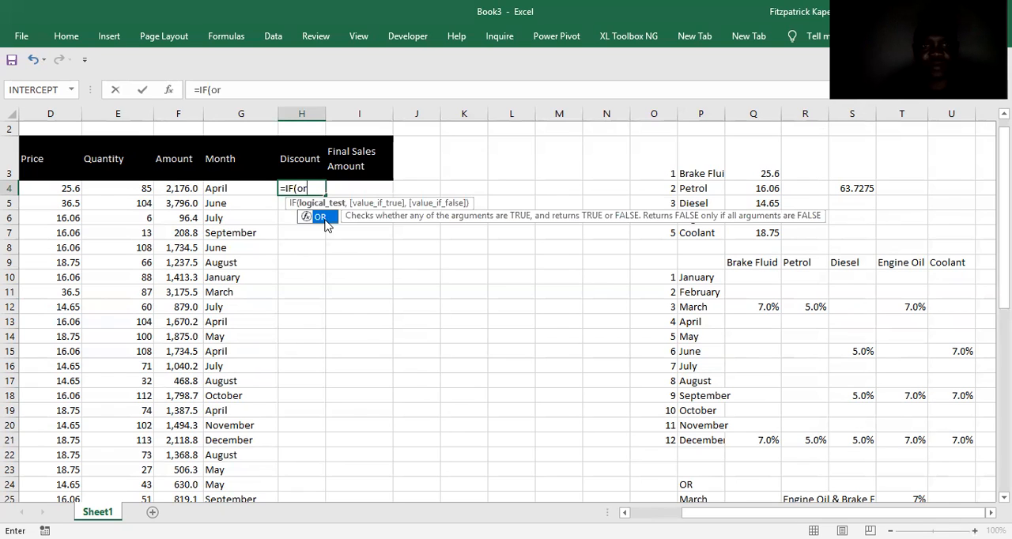
pyautogui.doubleClick(321, 217)
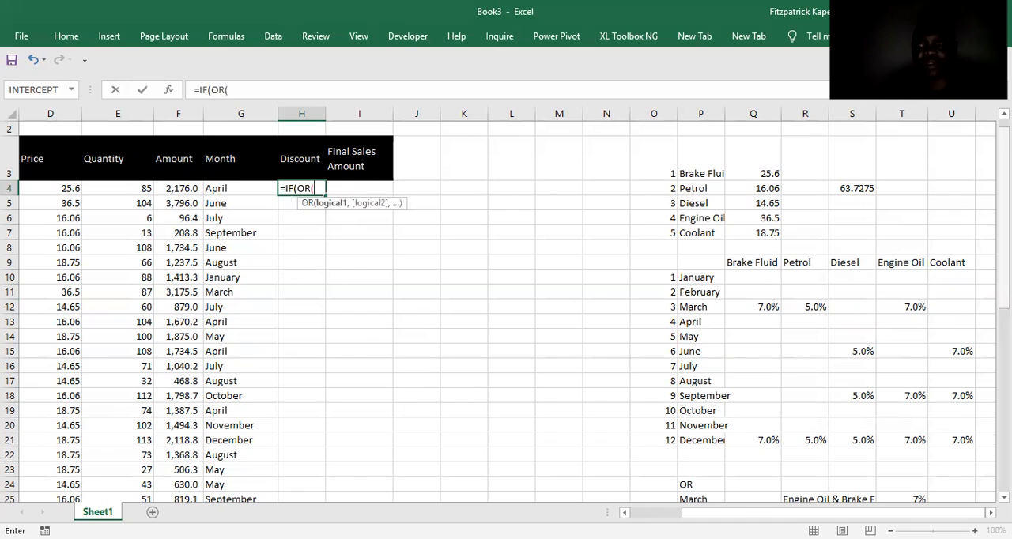
# Add the Brake Fluid and Engine Oil headers to the OR function as absolute references $Q$9 and $T$9.
pyautogui.scroll(-1, 506, 310)
pyautogui.scroll(1, 505, 310)
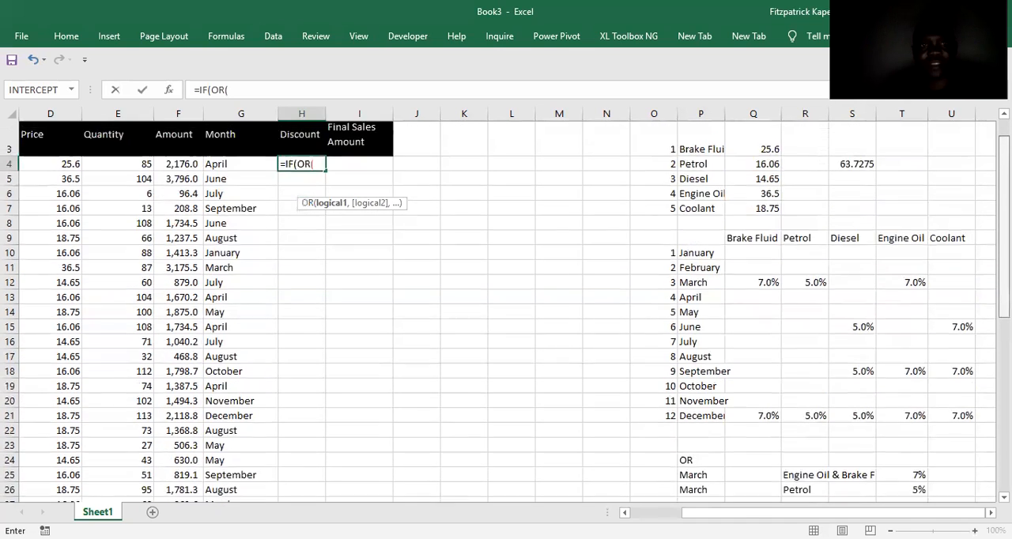
pyautogui.scroll(-1, 519, 295)
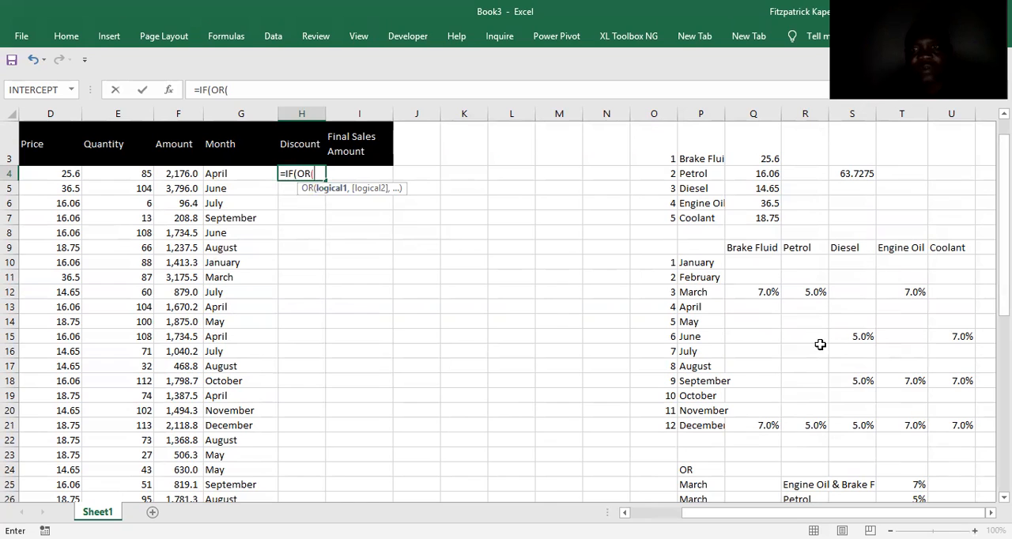
pyautogui.click(752, 250)
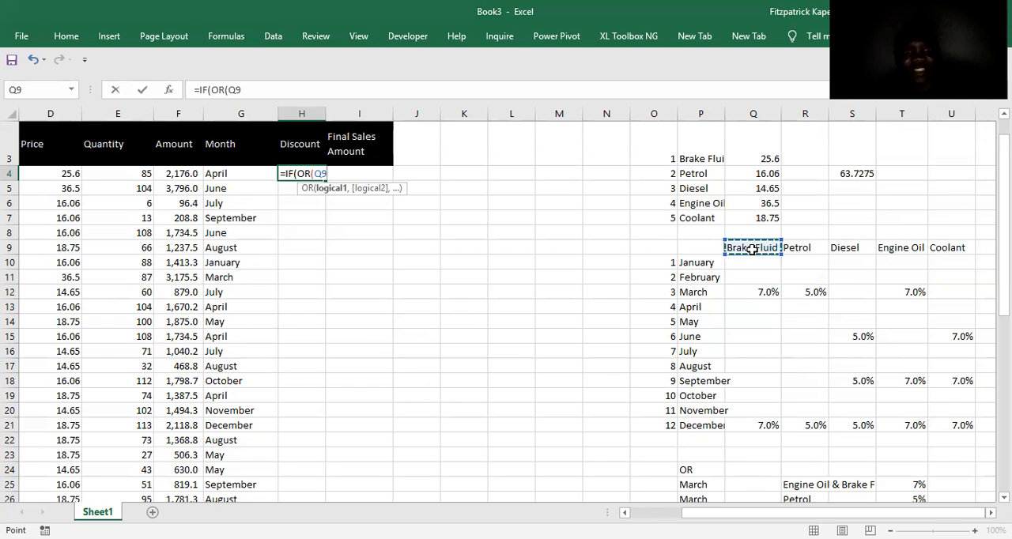
pyautogui.press('F4')
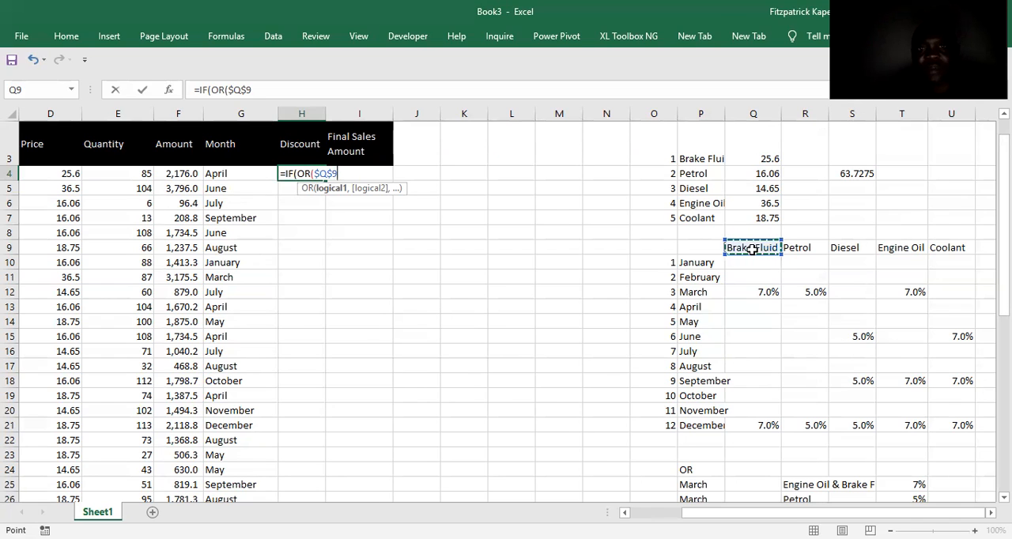
pyautogui.write(',')
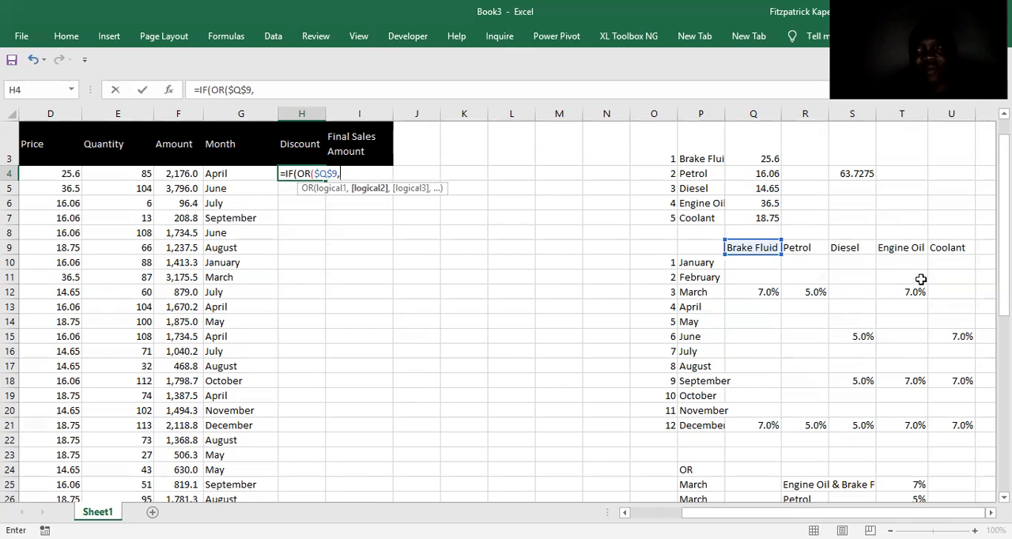
pyautogui.click(905, 248)
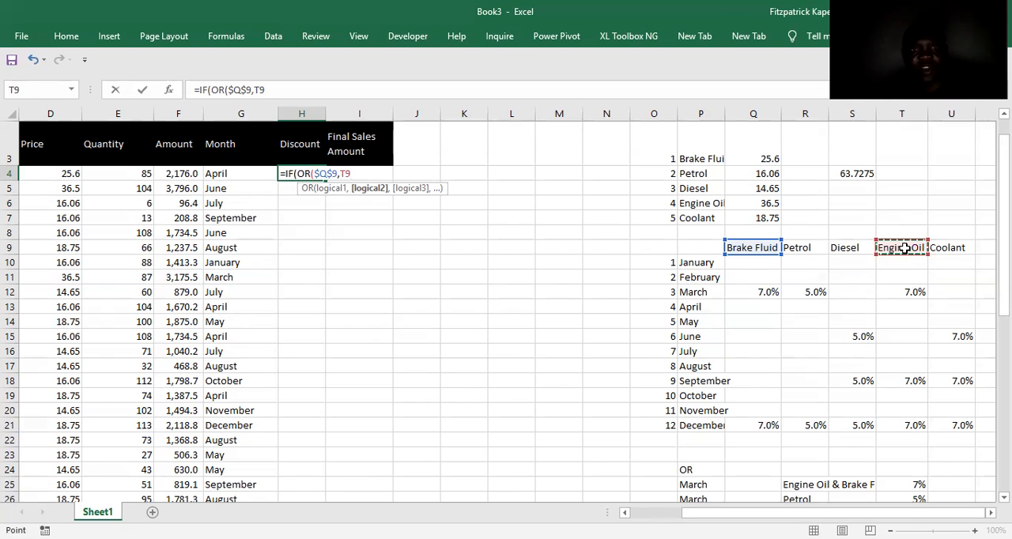
pyautogui.press('F4')
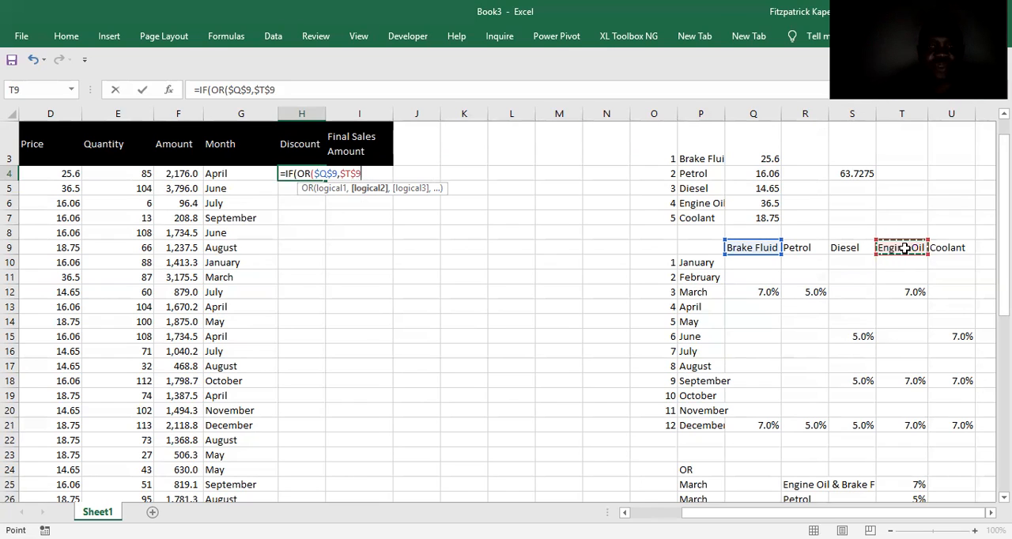
# Close the OR function, try comparing it with the month in G4, and remove that comparison.
pyautogui.write(')=')
pyautogui.click(234, 170)
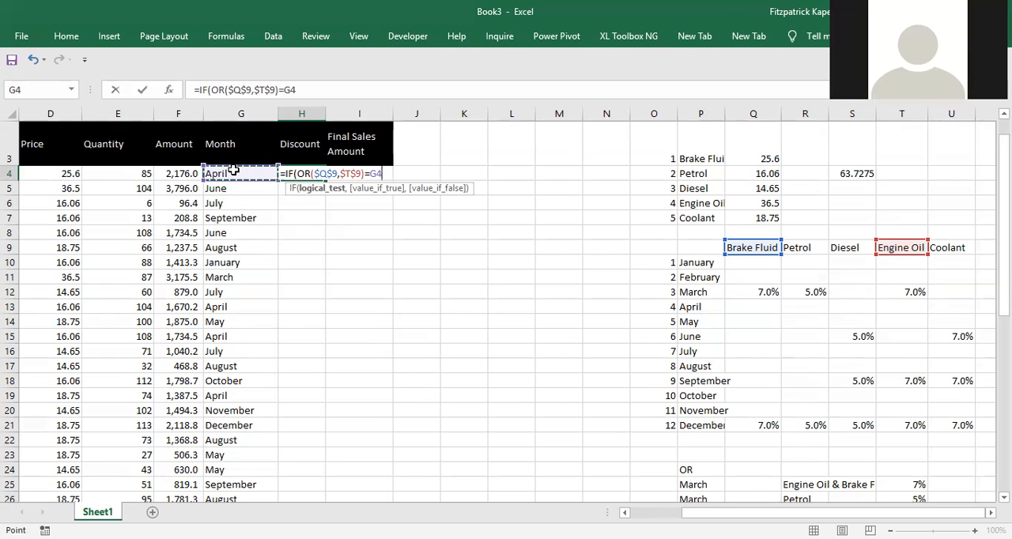
pyautogui.press('BackSpace')
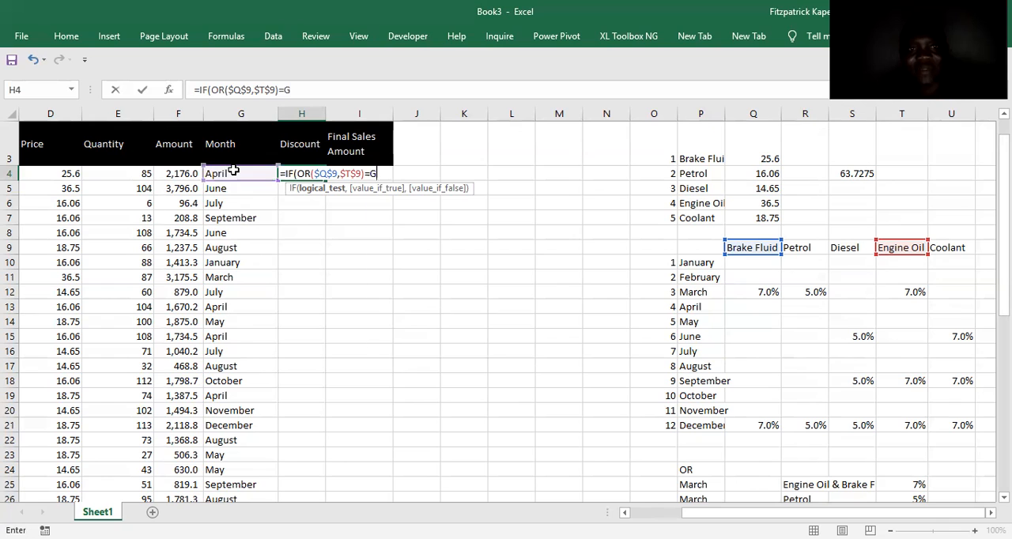
pyautogui.press('BackSpace')
pyautogui.press('BackSpace')
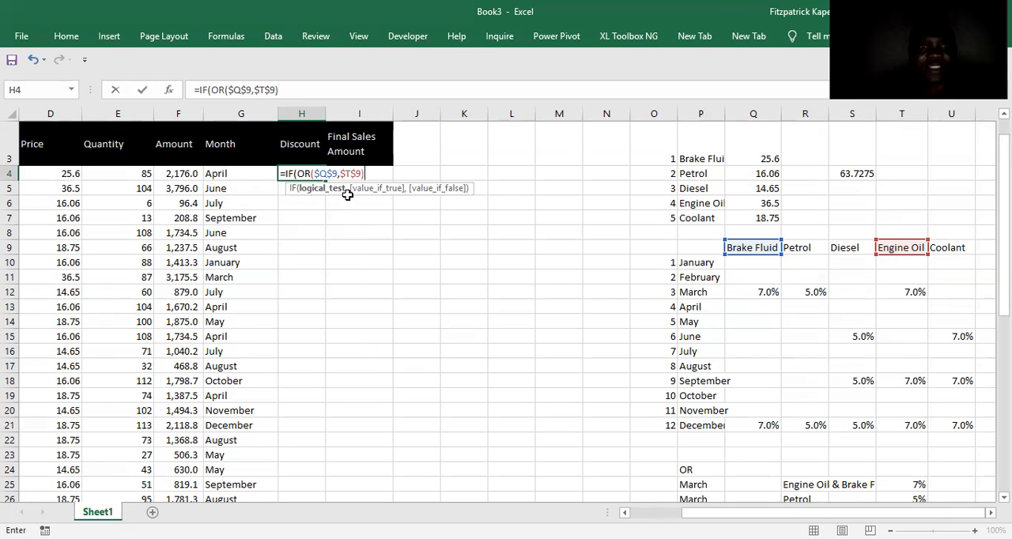
# Open the function arguments of the IF formula in H4 and discard the formula.
pyautogui.click(304, 172)
pyautogui.click(168, 90)
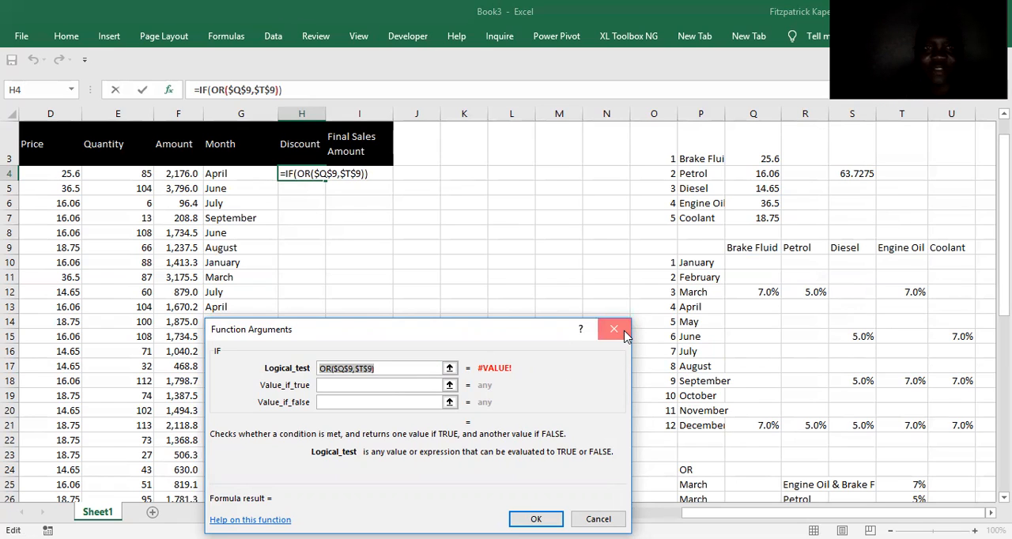
pyautogui.press('Escape')
pyautogui.write('=o')
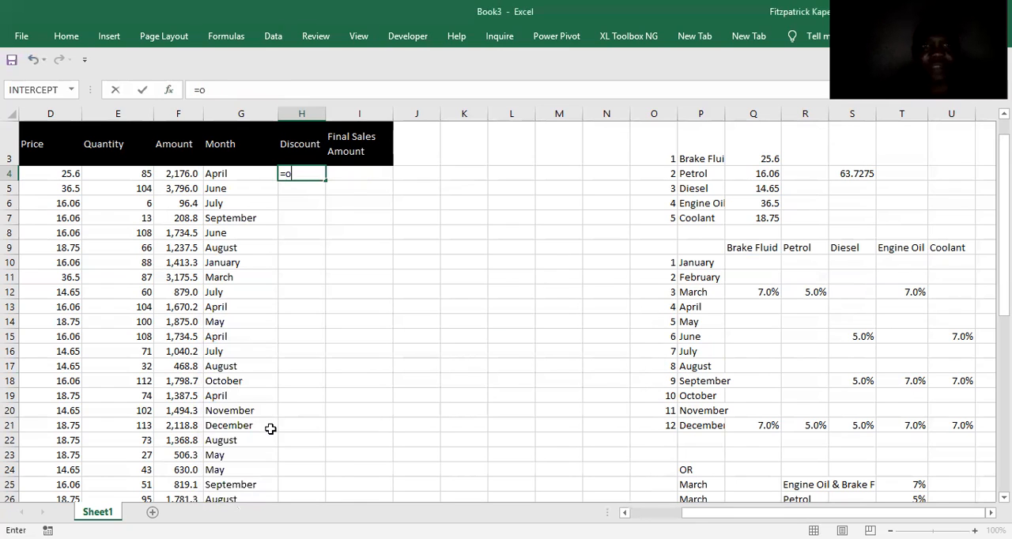
pyautogui.write('r(')
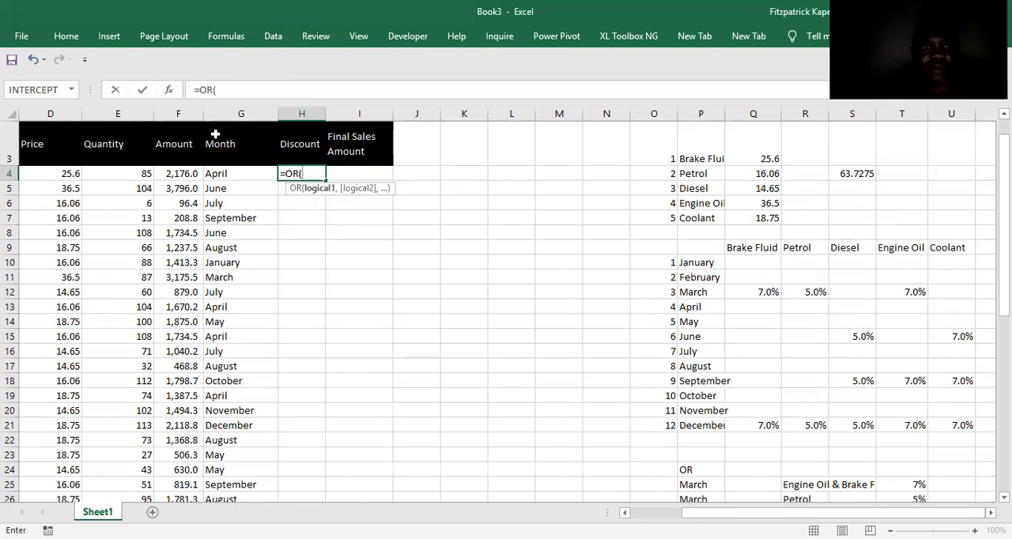
pyautogui.click(170, 90)
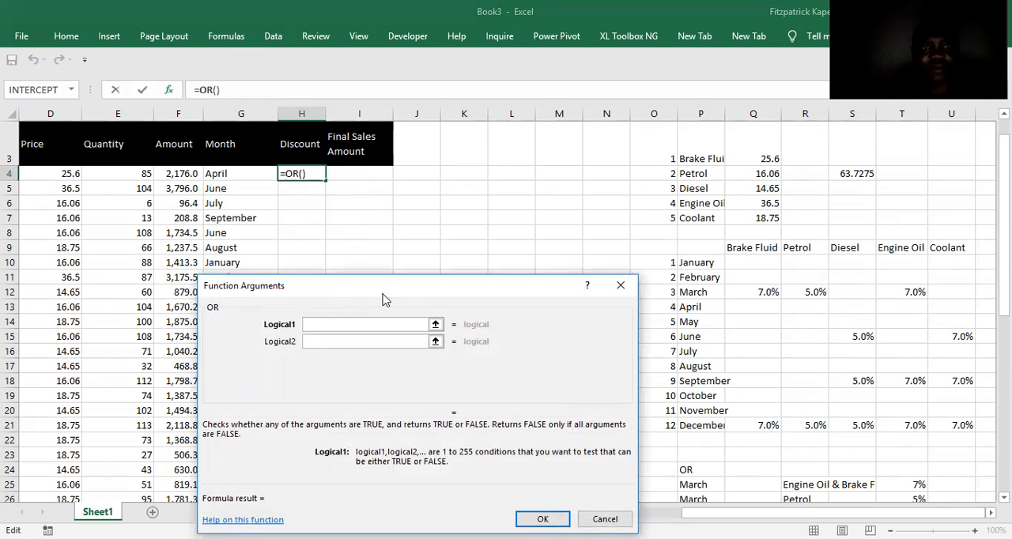
pyautogui.moveTo(382, 299); pyautogui.dragTo(414, 304)
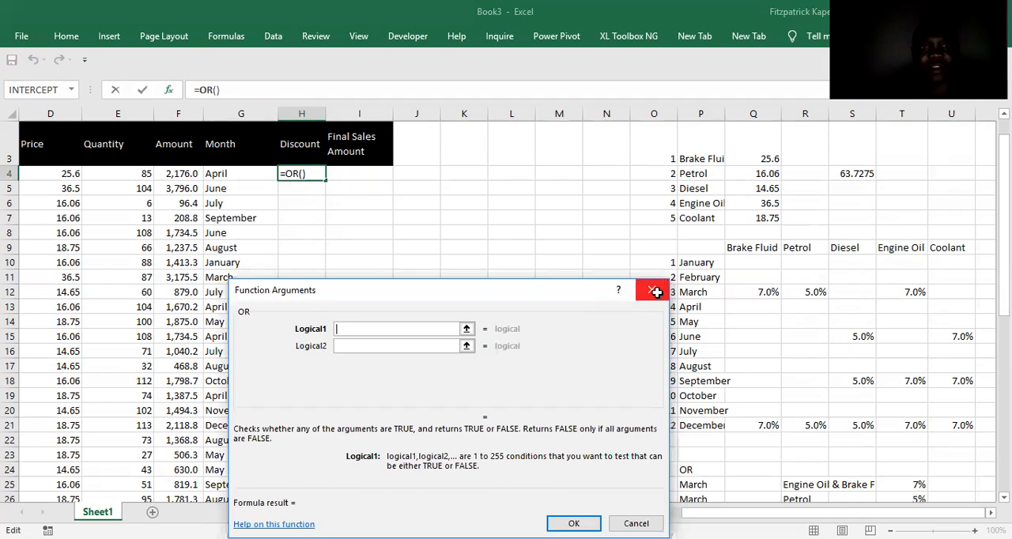
pyautogui.click(653, 289)
pyautogui.write('=i')
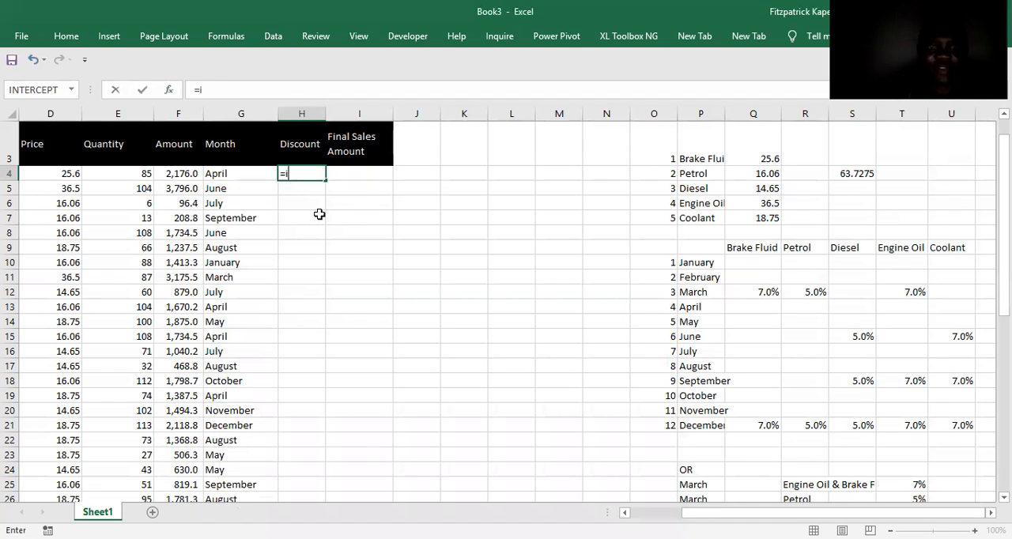
pyautogui.write('f(')
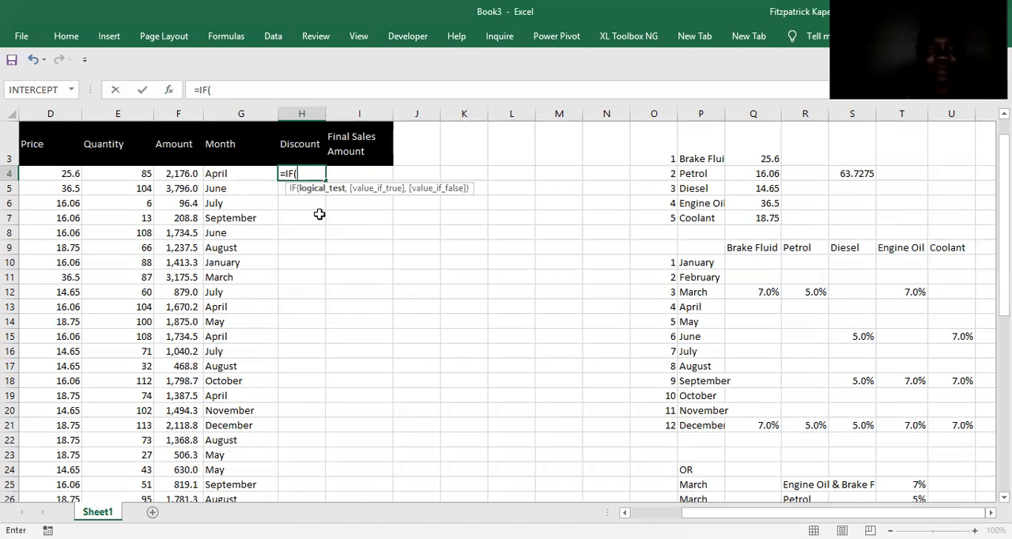
pyautogui.write('or(')
pyautogui.hotkey('ctrl', 'a')
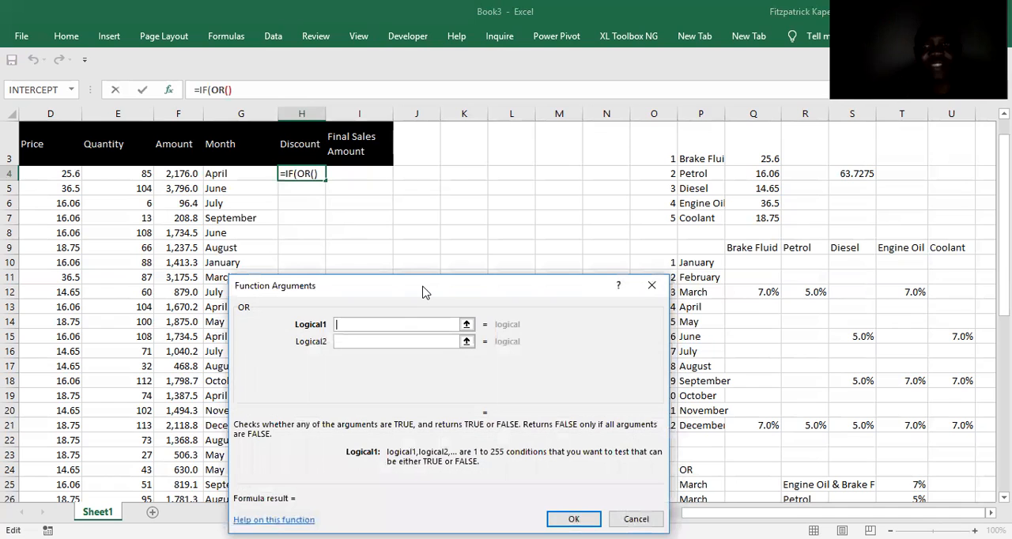
pyautogui.moveTo(423, 293); pyautogui.dragTo(371, 279)
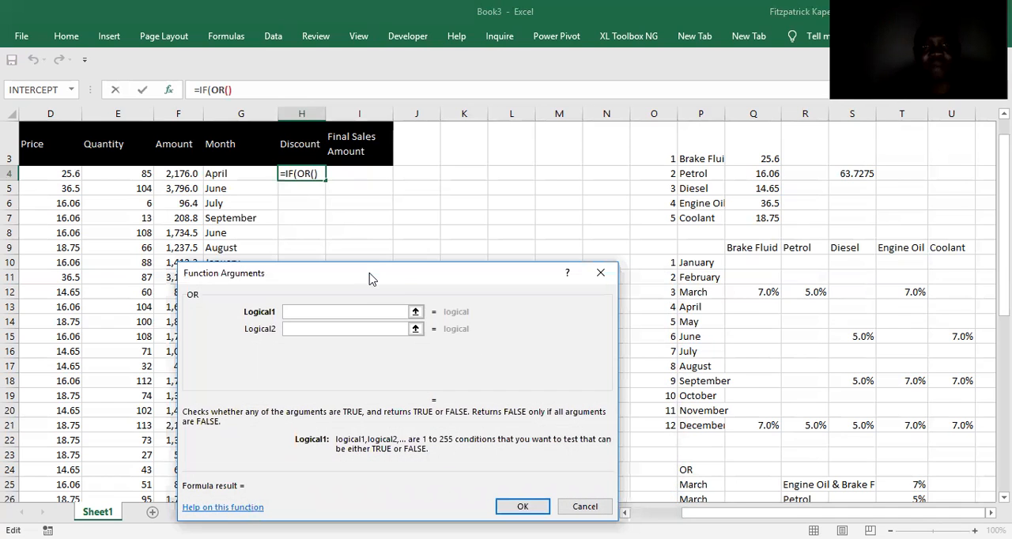
pyautogui.click(226, 174)
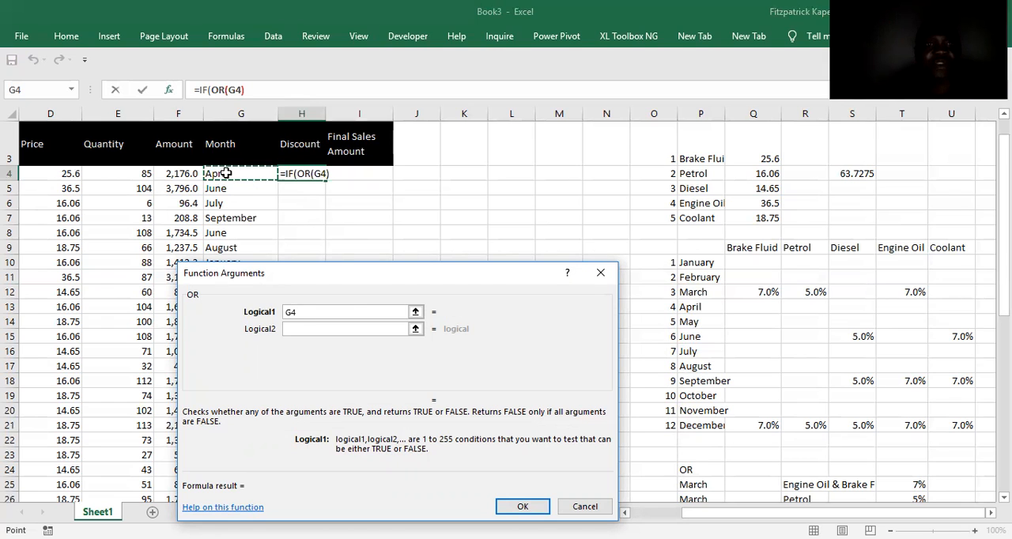
pyautogui.write('=')
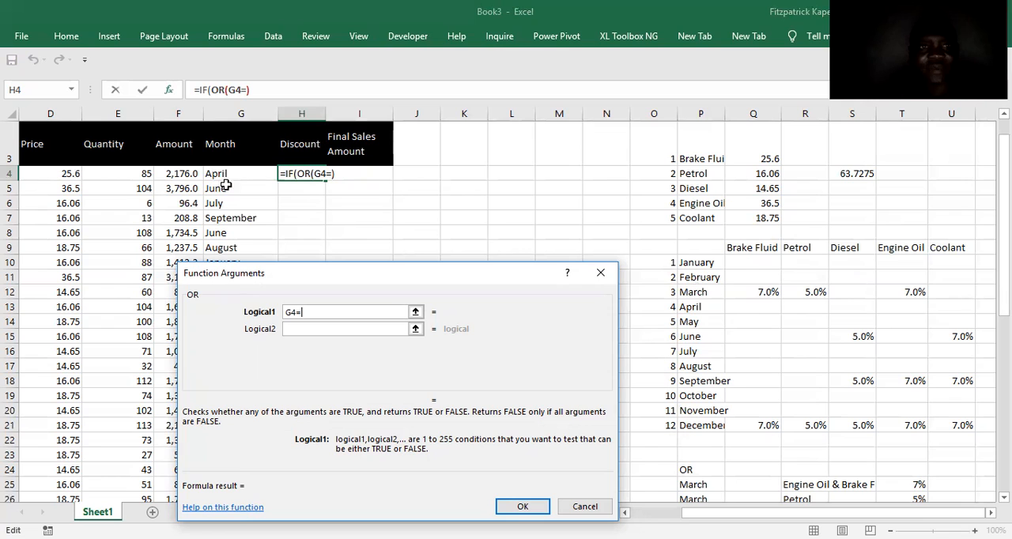
pyautogui.click(600, 272)
# Begin an IF formula in the first Discount cell, H4, testing whether the month in G4 equals the March cell, P12.
pyautogui.write('i')
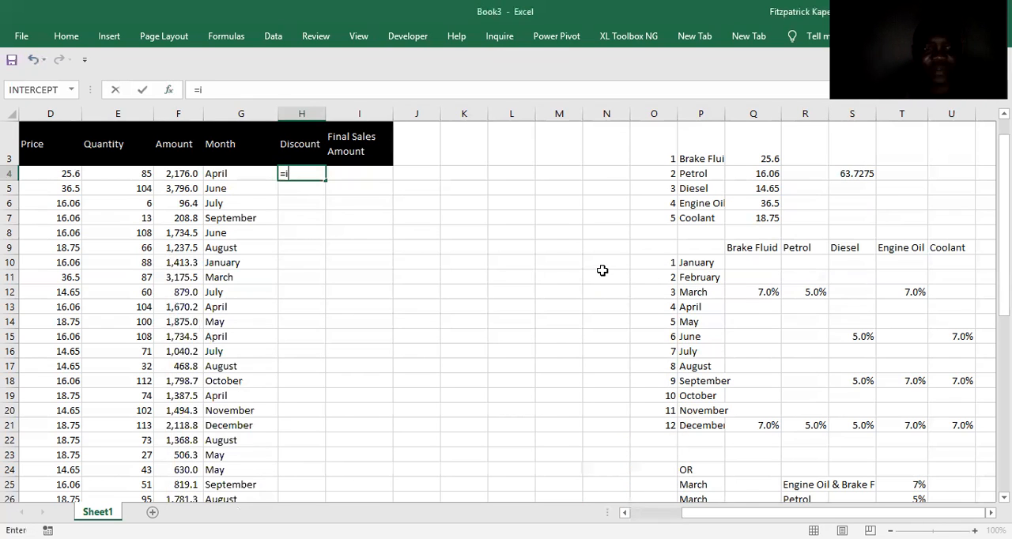
pyautogui.write('f(')
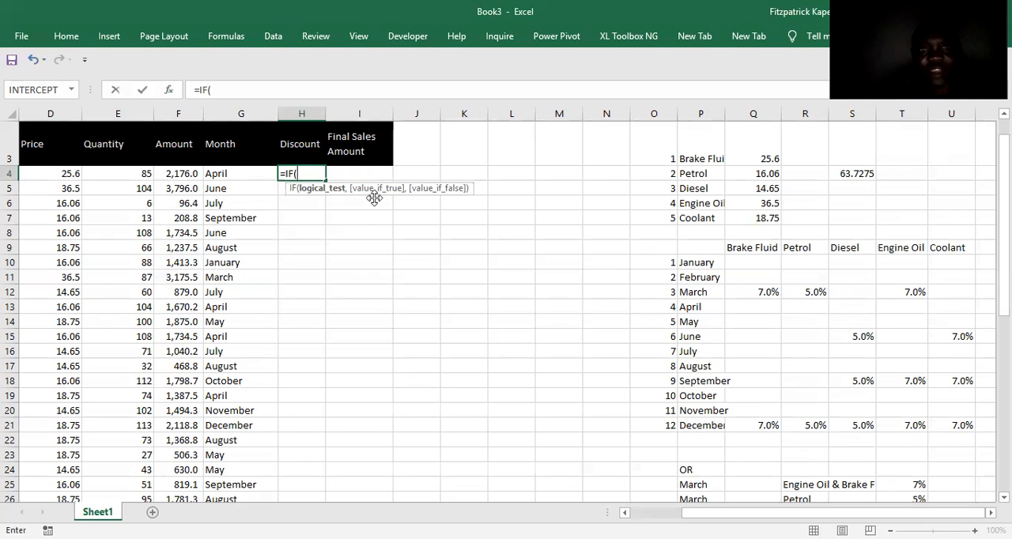
pyautogui.click(225, 175)
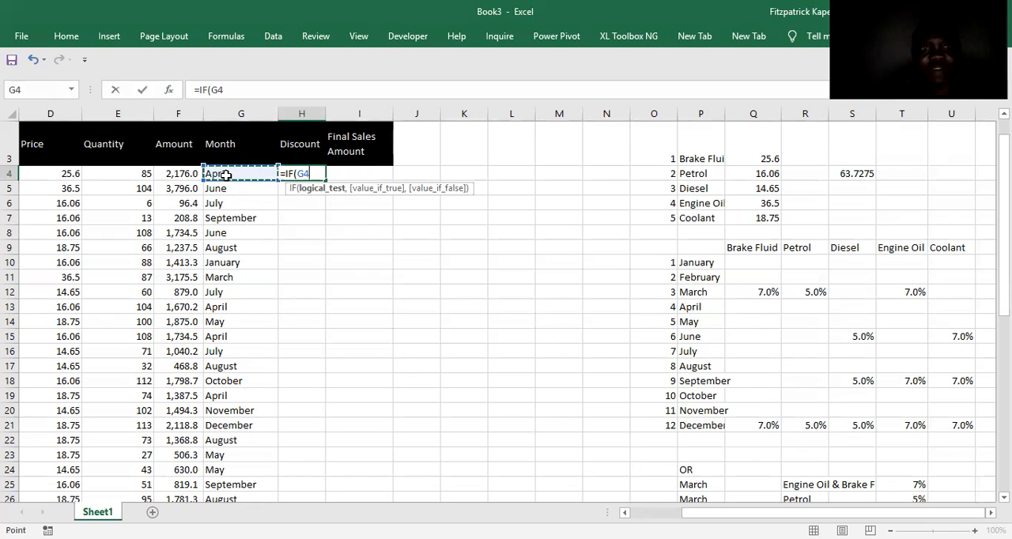
pyautogui.write('=')
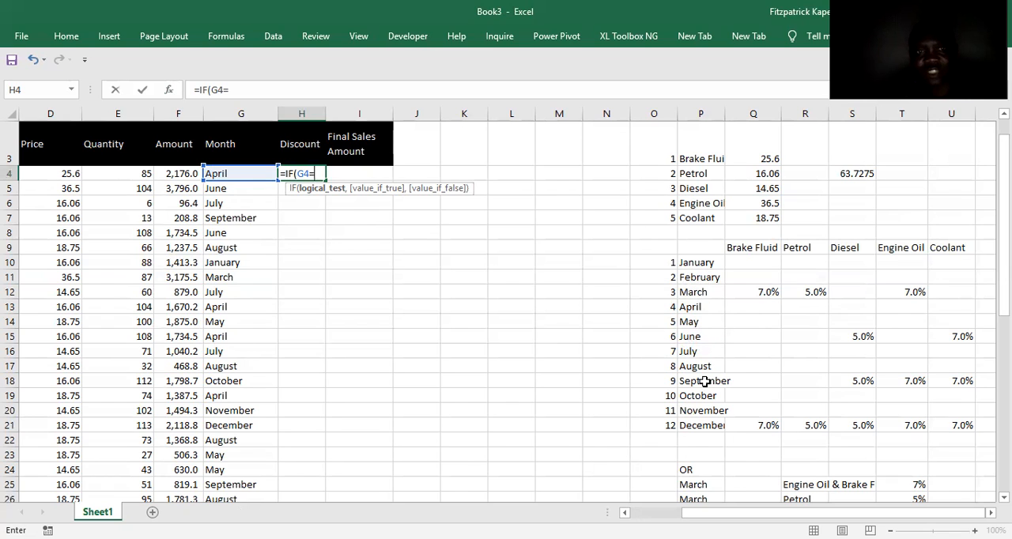
pyautogui.click(693, 290)
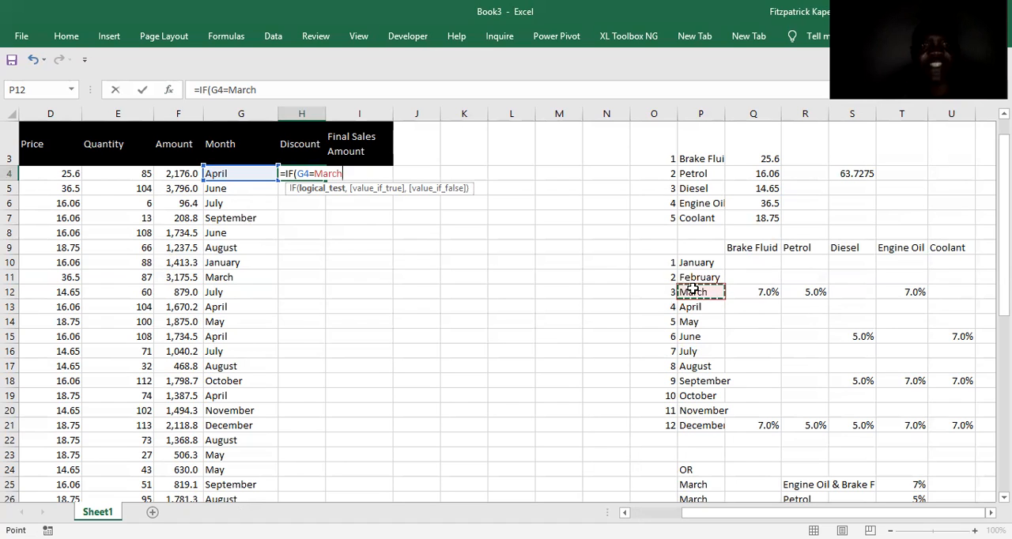
pyautogui.write(',')
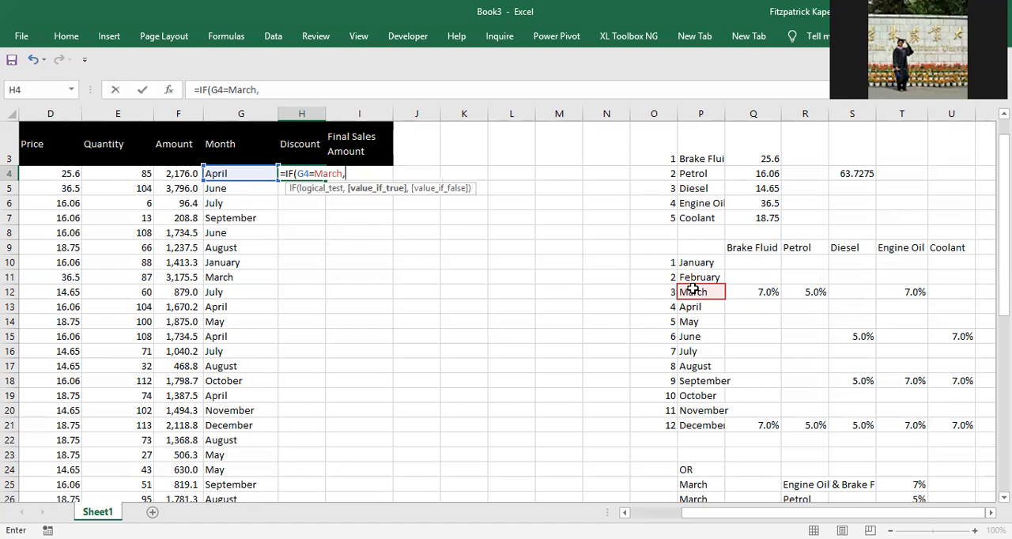
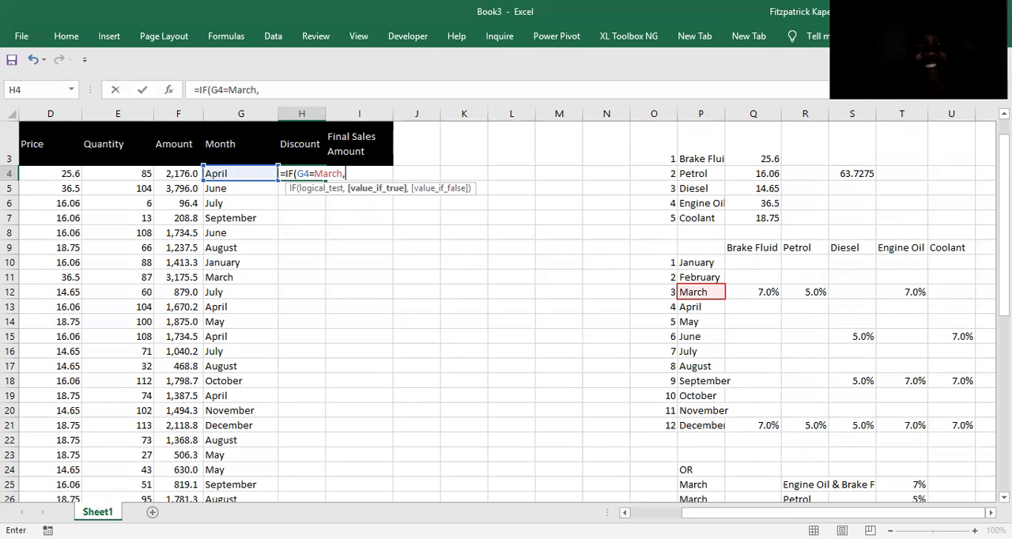
# Nest a second IF in H4 as the true value, testing whether the product in C4 equals the Brake Fluid header, $Q$9.
pyautogui.hscroll(-1, 506, 312)
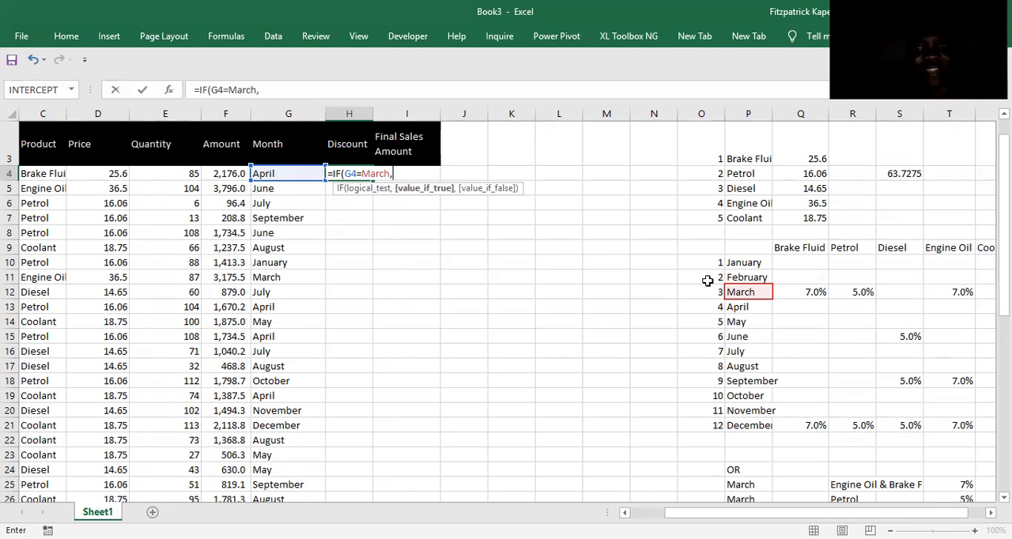
pyautogui.click(812, 291)
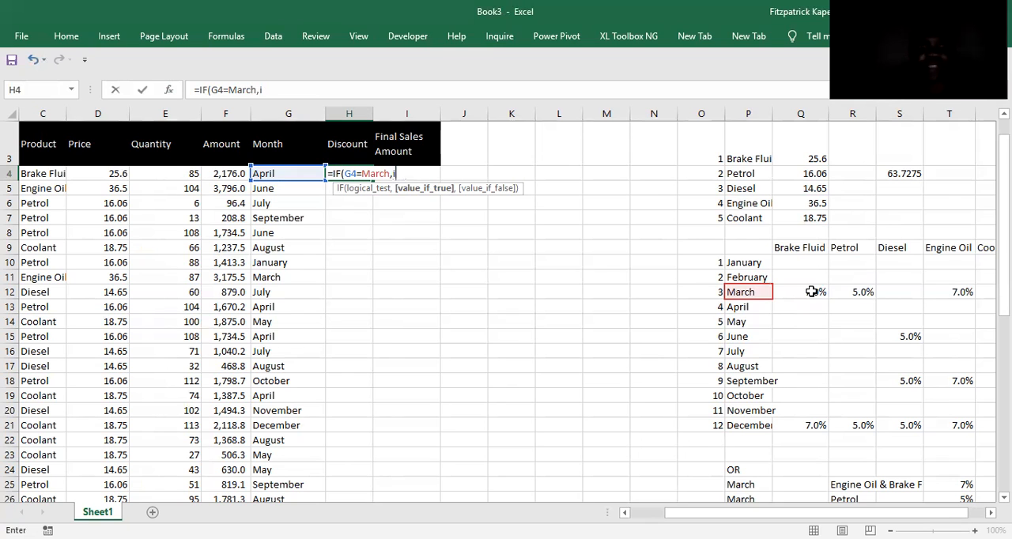
pyautogui.write('f')
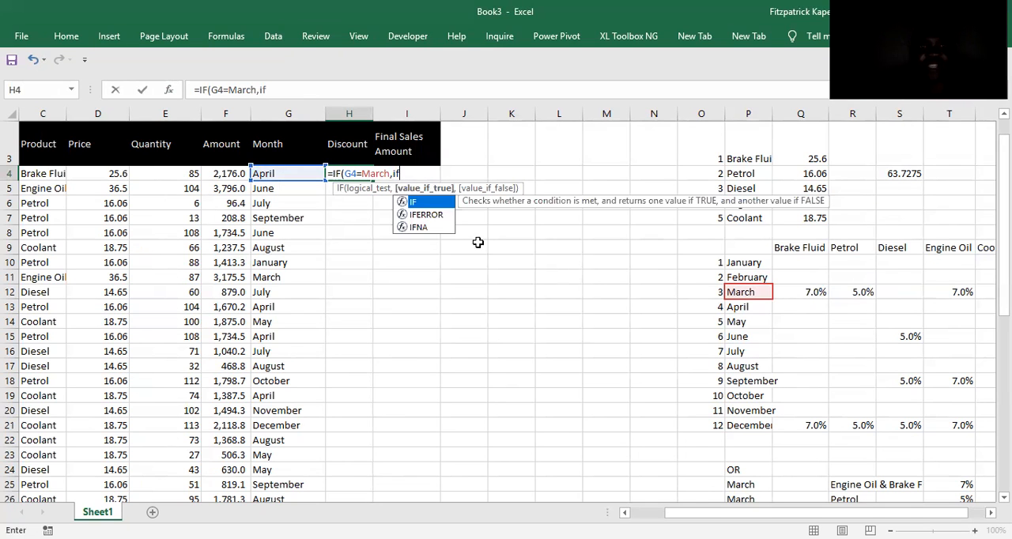
pyautogui.doubleClick(419, 203)
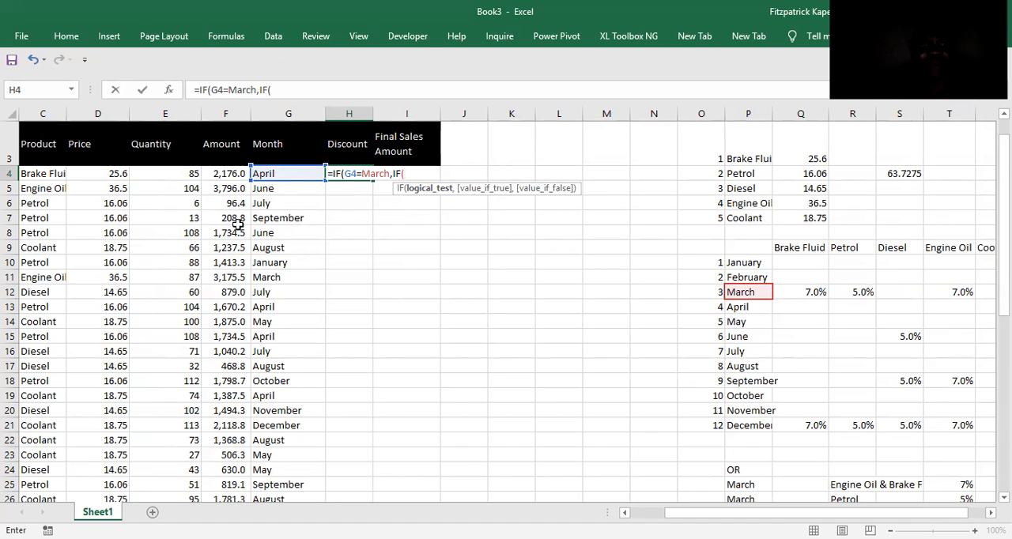
pyautogui.click(34, 176)
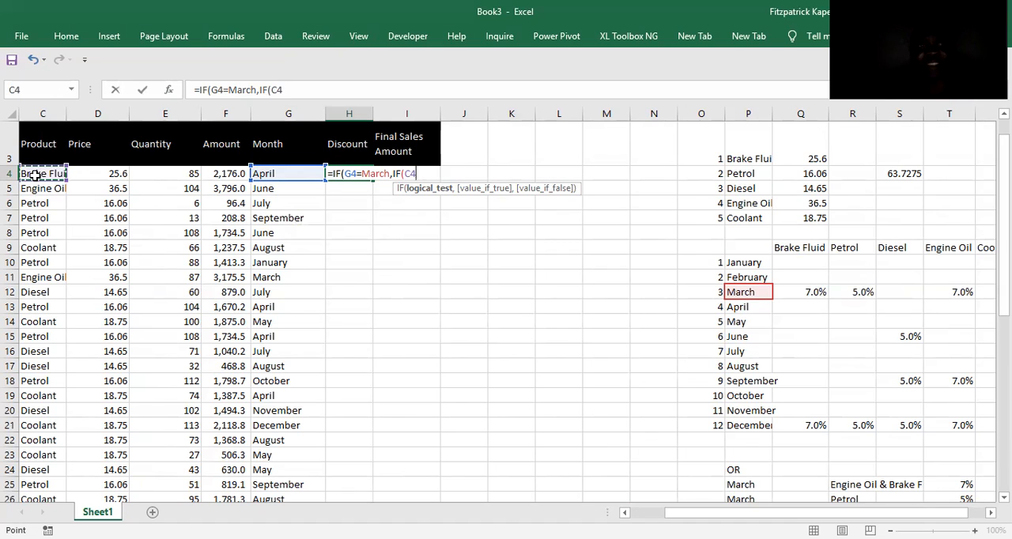
pyautogui.write('=')
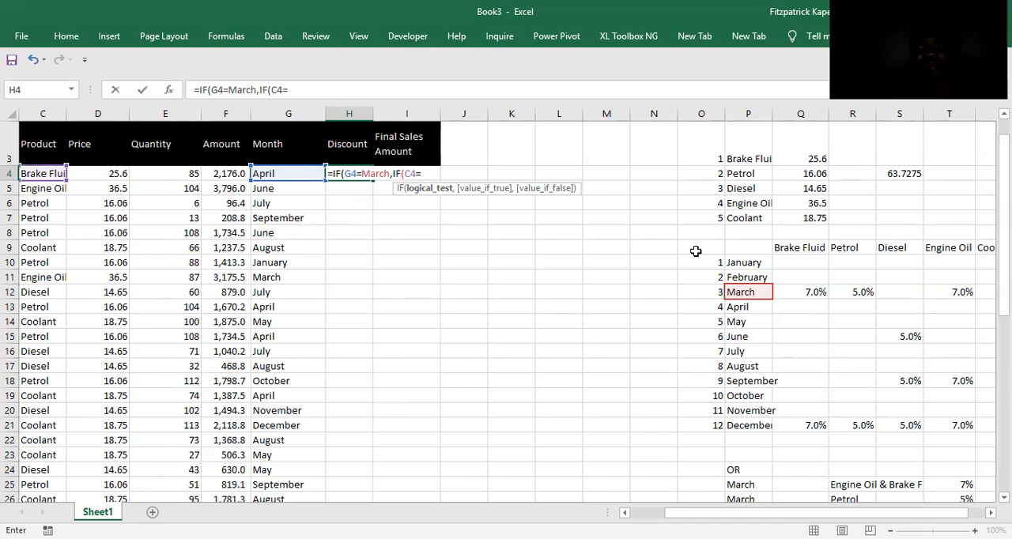
pyautogui.click(806, 250)
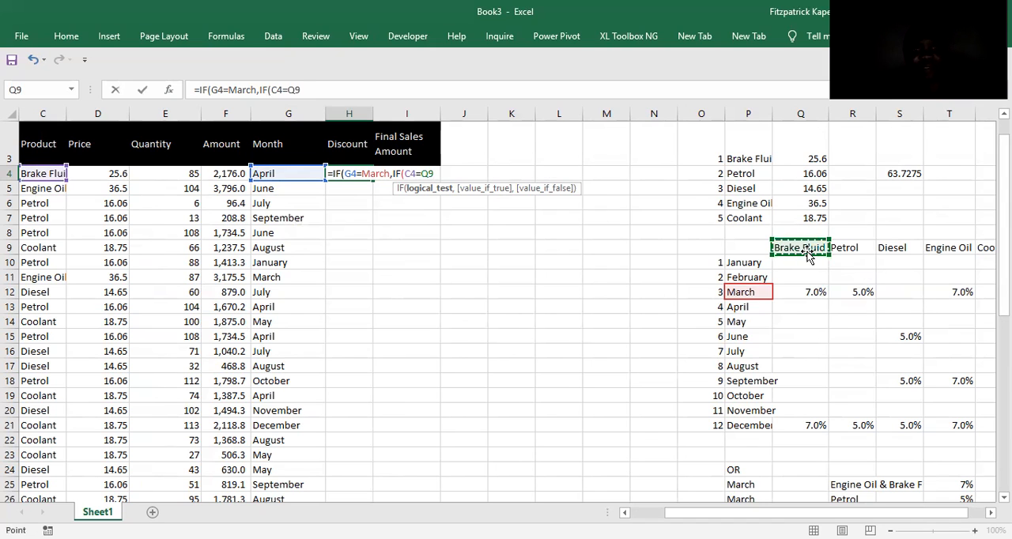
pyautogui.press('F4')
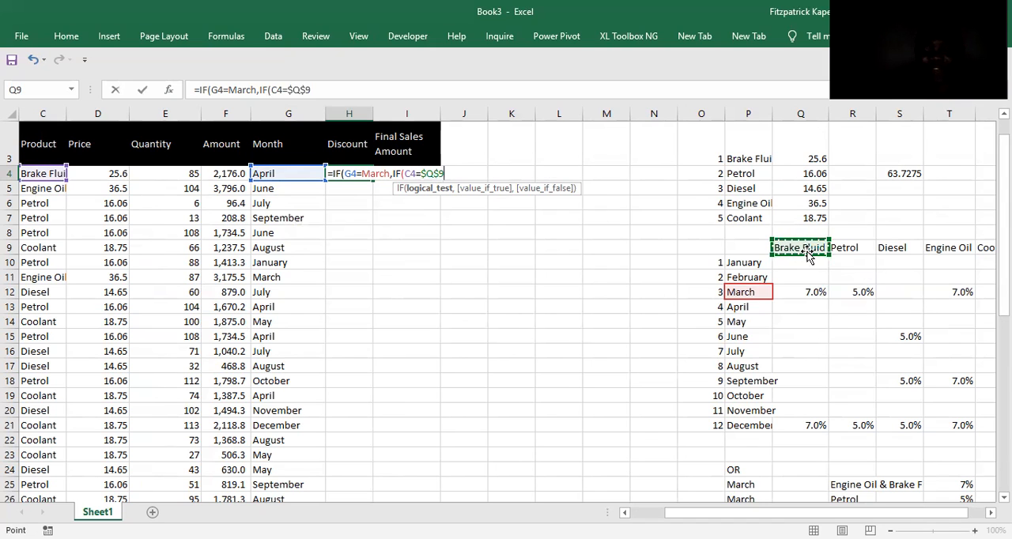
# Complete the nested IF with Q12 as the true value and 0 as the false value, enter it, and clear H4.
pyautogui.write(',')
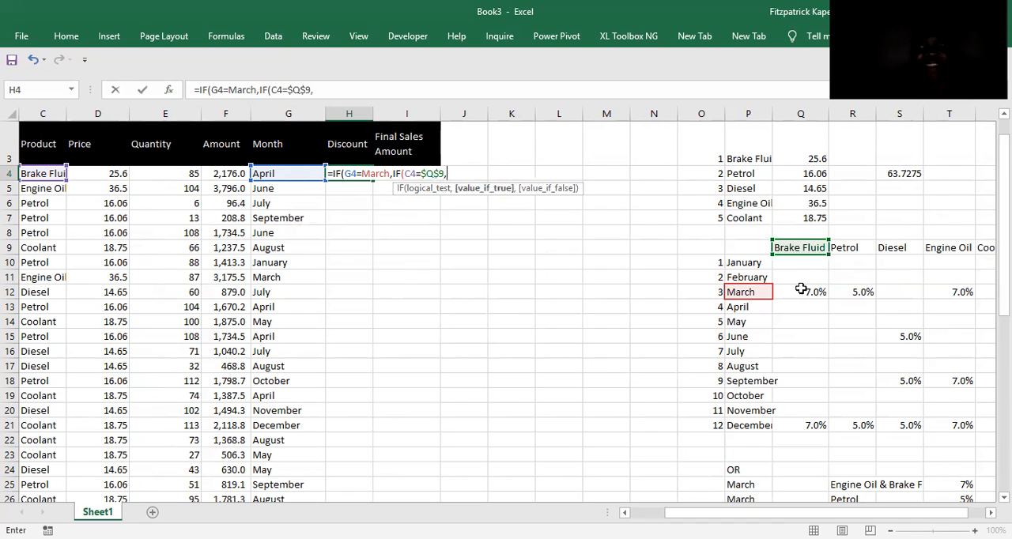
pyautogui.click(801, 289)
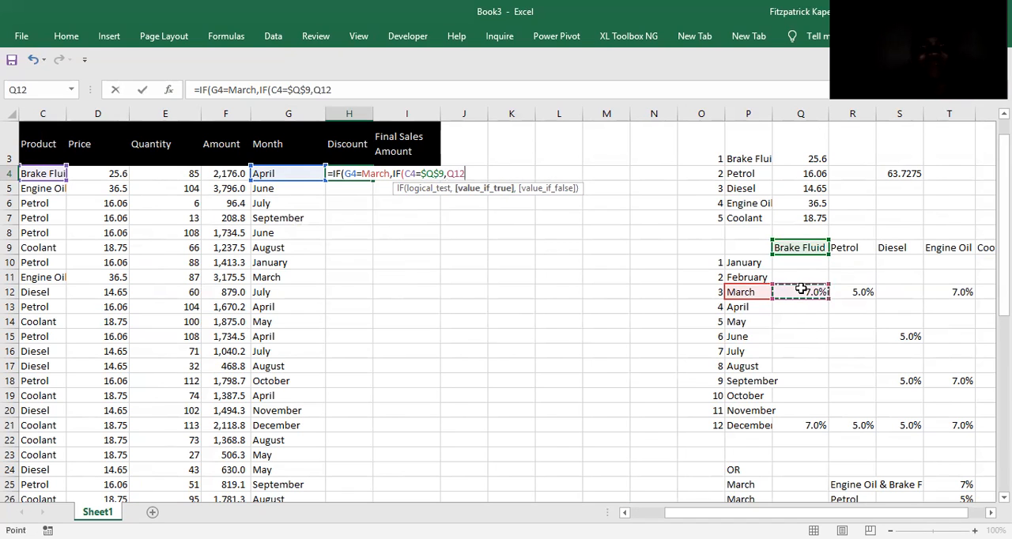
pyautogui.write(',')
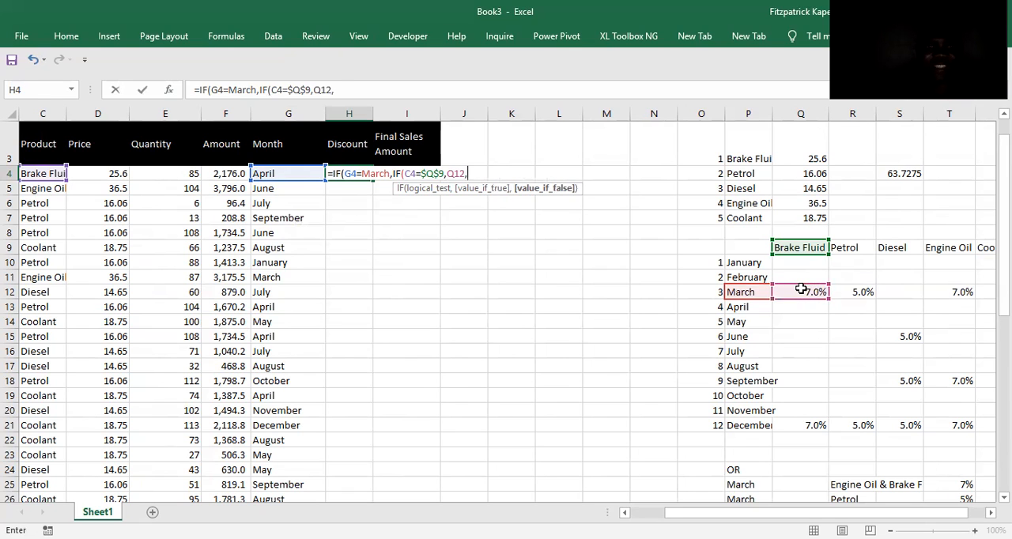
pyautogui.write('0))')
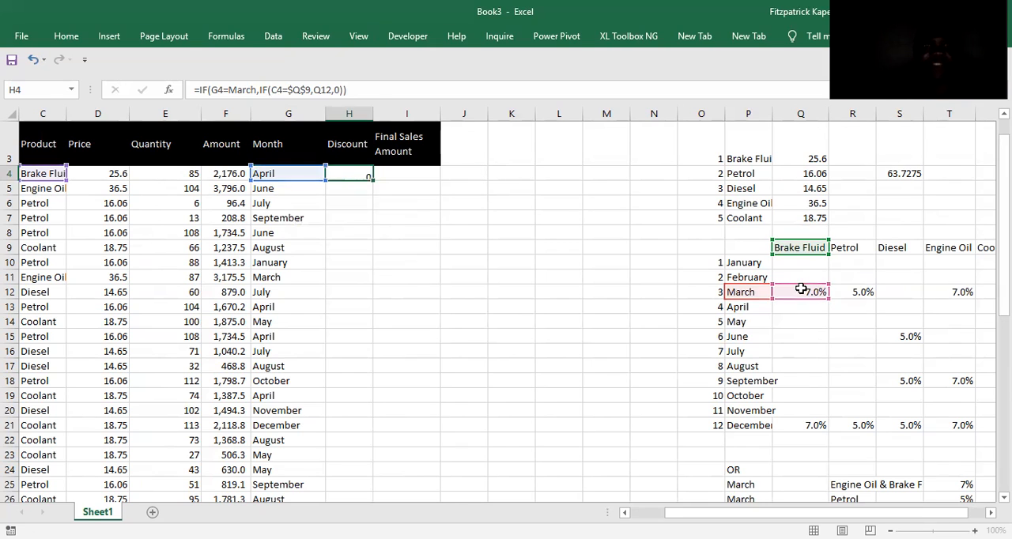
pyautogui.press('Return')
pyautogui.press('Up')
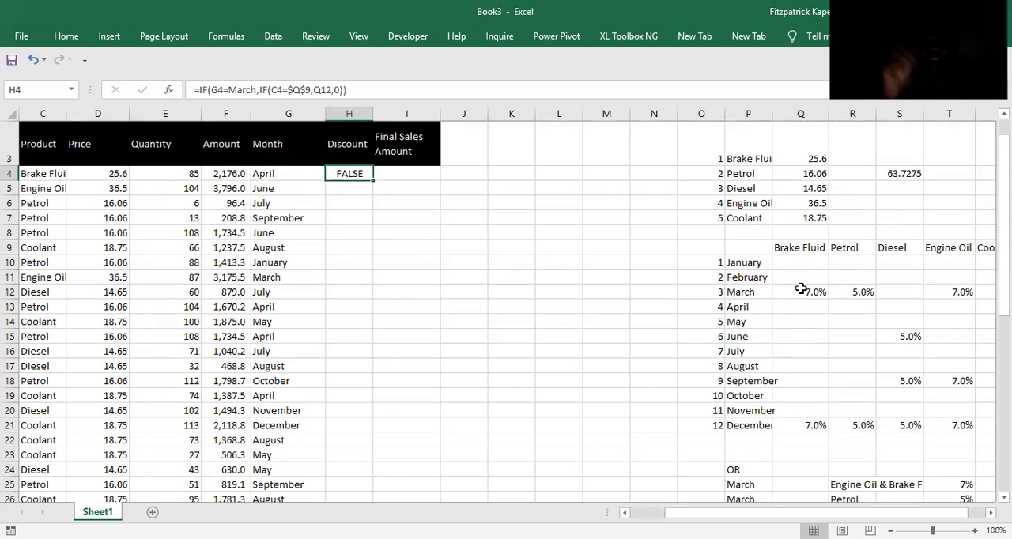
pyautogui.press('Delete')
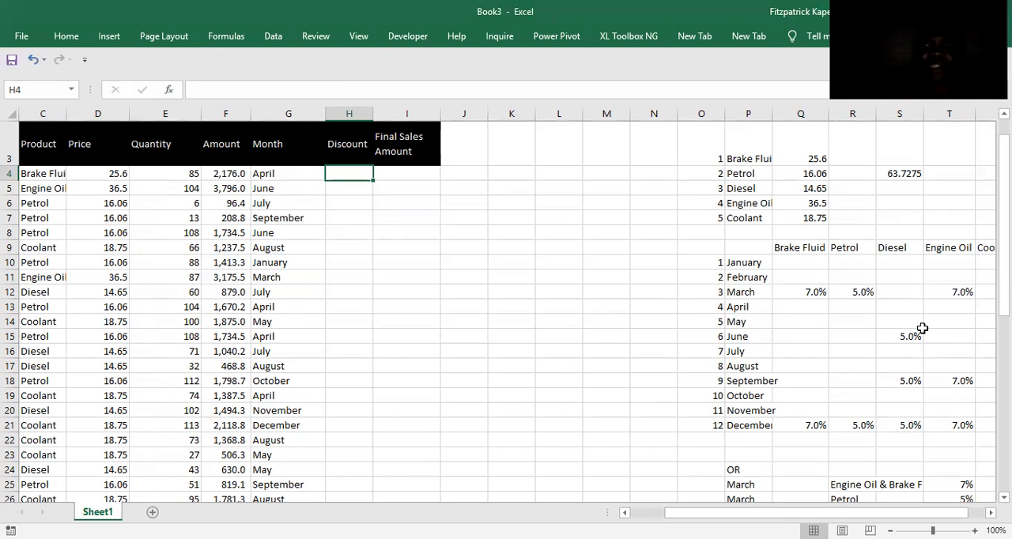
pyautogui.click(556, 231)
pyautogui.click(526, 208)
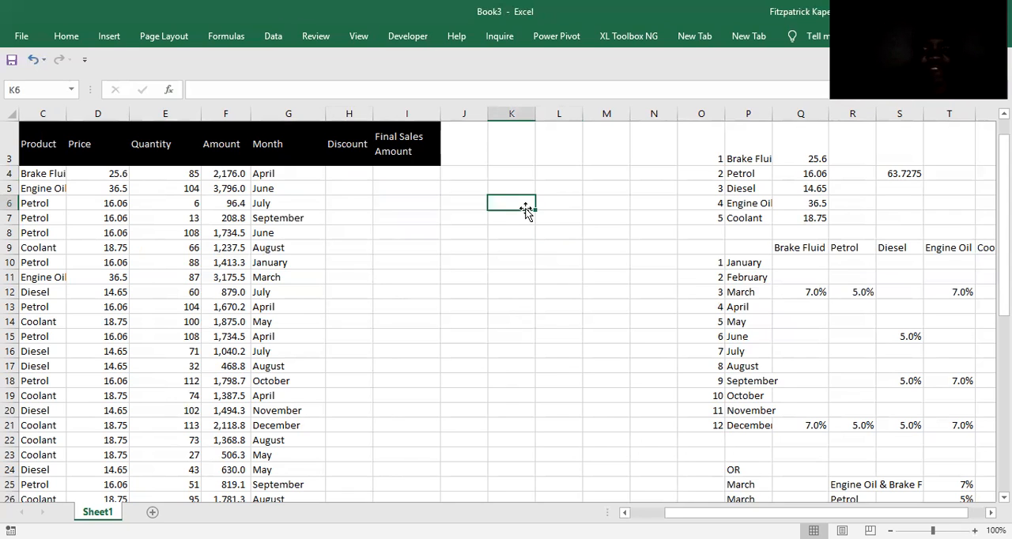
pyautogui.write('March')
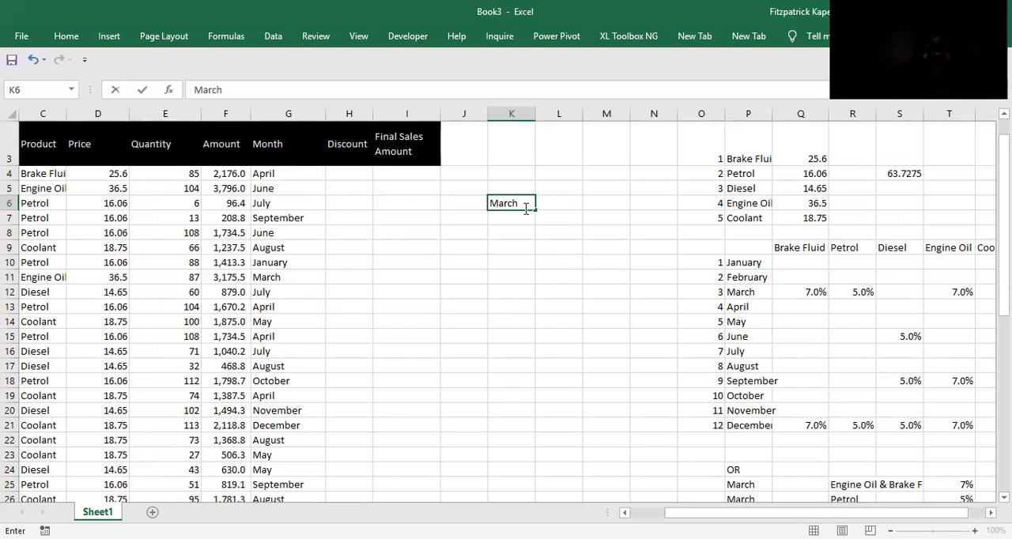
pyautogui.press('Return')
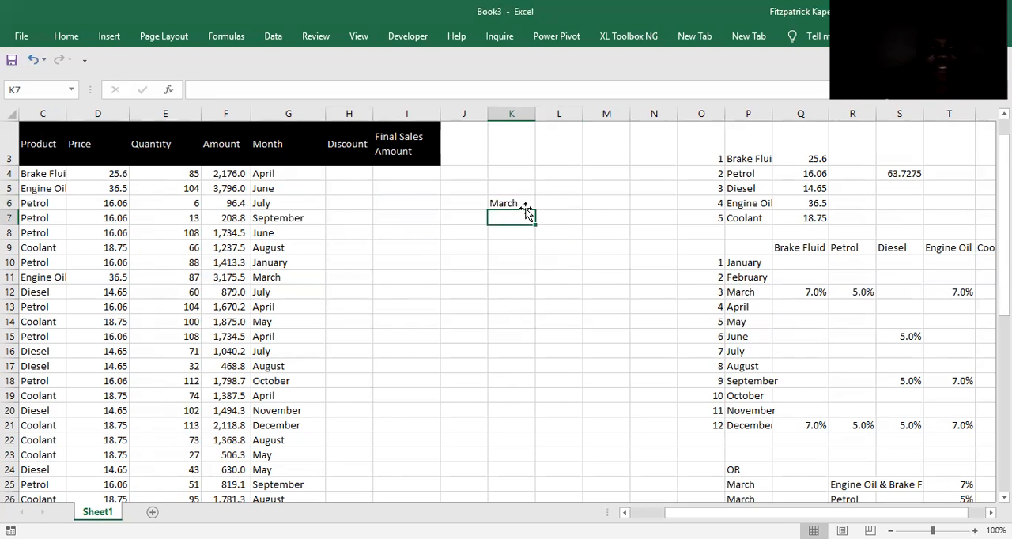
pyautogui.write('Sep')
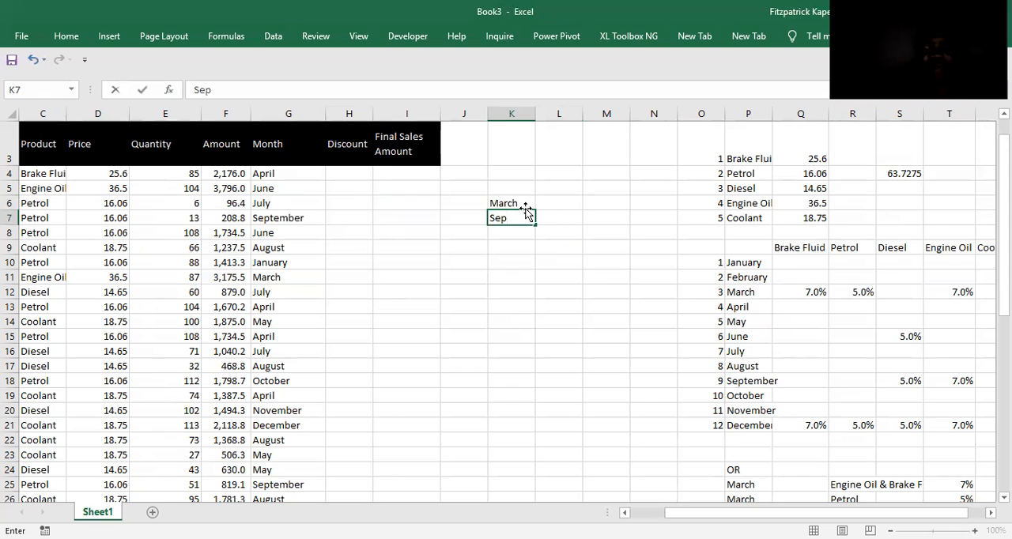
pyautogui.press('BackSpace')
pyautogui.press('BackSpace')
pyautogui.press('BackSpace')
pyautogui.press('Up')
pyautogui.press('Up')
pyautogui.press('Down')
pyautogui.press('Down')
pyautogui.press('Up')
pyautogui.press('Up')
pyautogui.press('Down')
pyautogui.press('Down')
pyautogui.press('Up')
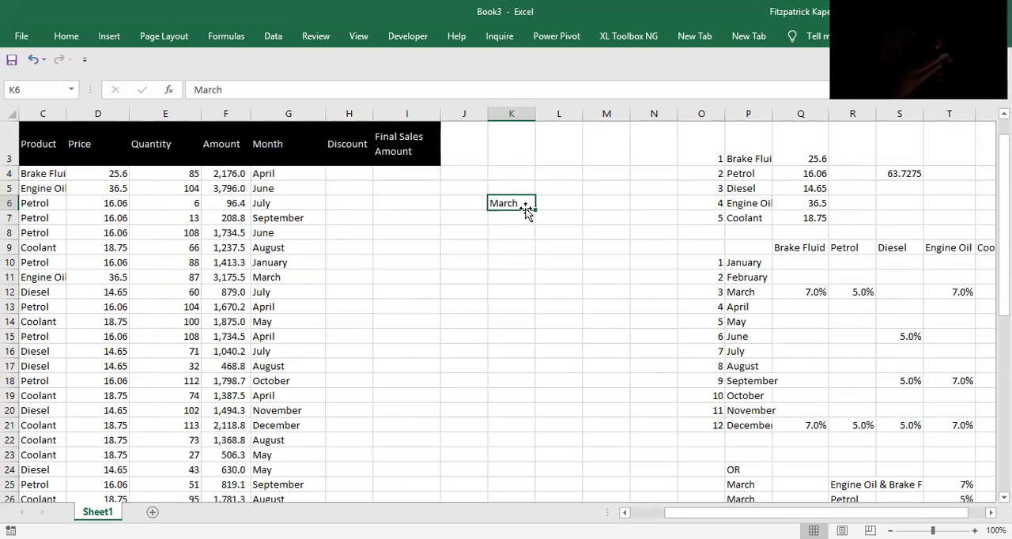
pyautogui.press('Delete')
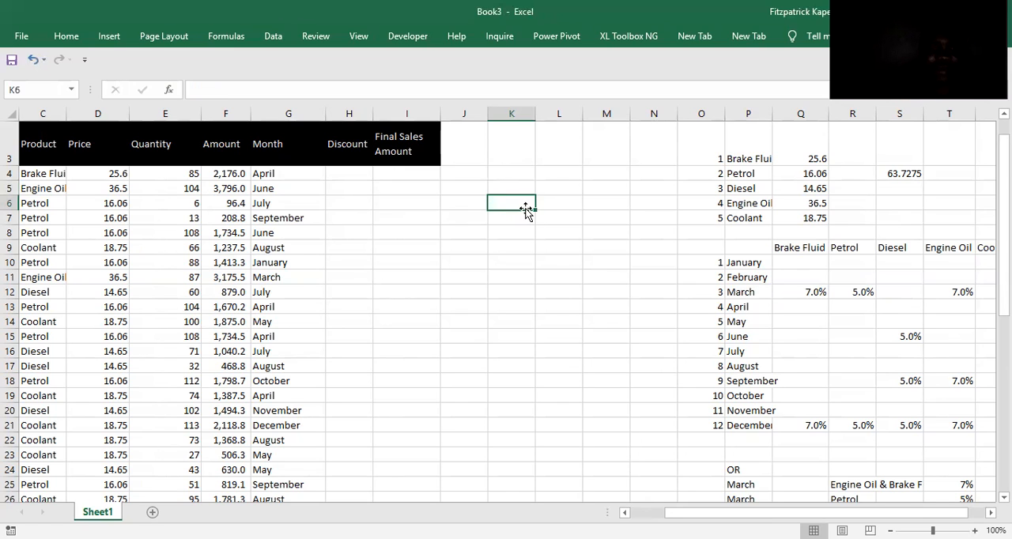
pyautogui.write('J')
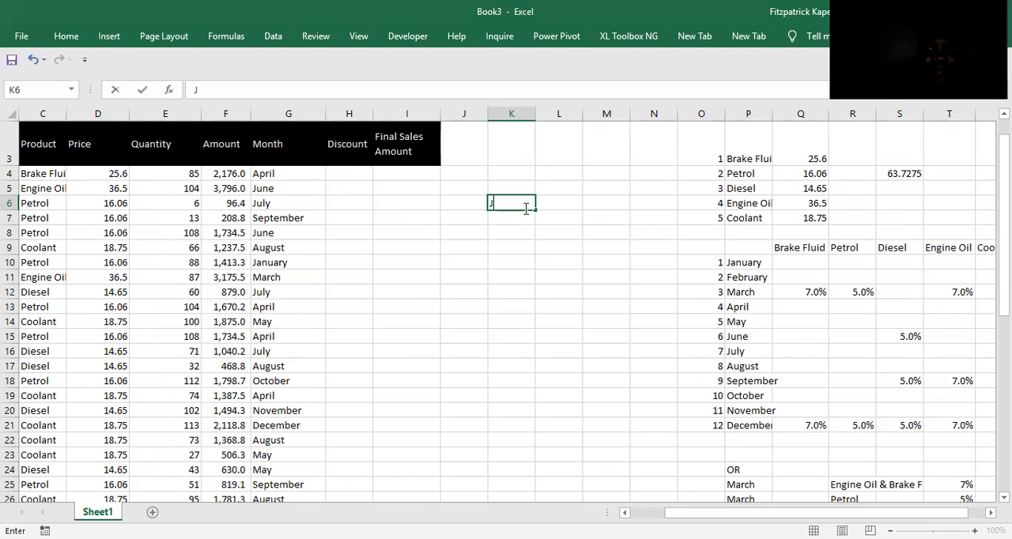
# Copy the January to December list from P10:P21 to K6 and fit column K to the month names.
pyautogui.moveTo(751, 264); pyautogui.dragTo(750, 427)
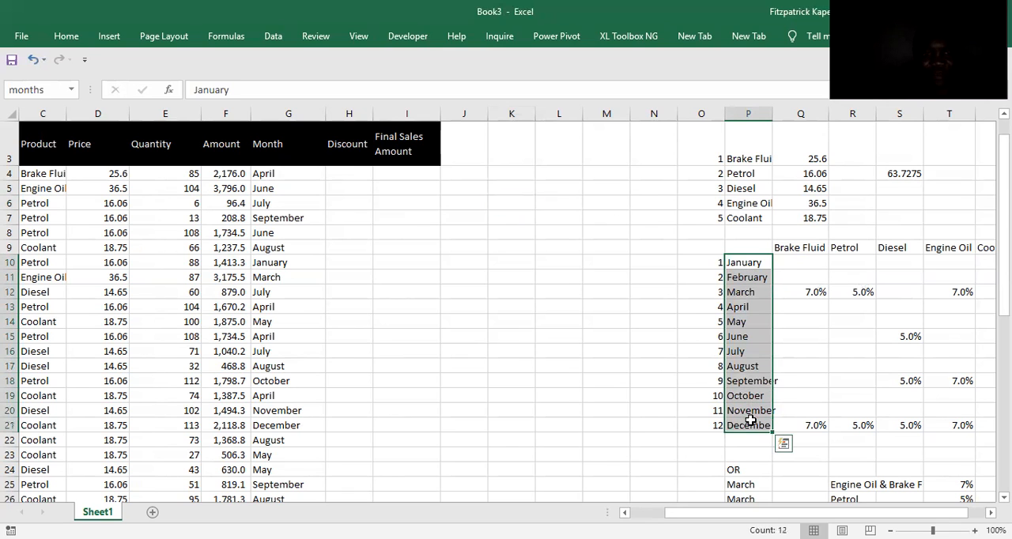
pyautogui.hotkey('ctrl', 'c')
pyautogui.click(508, 206)
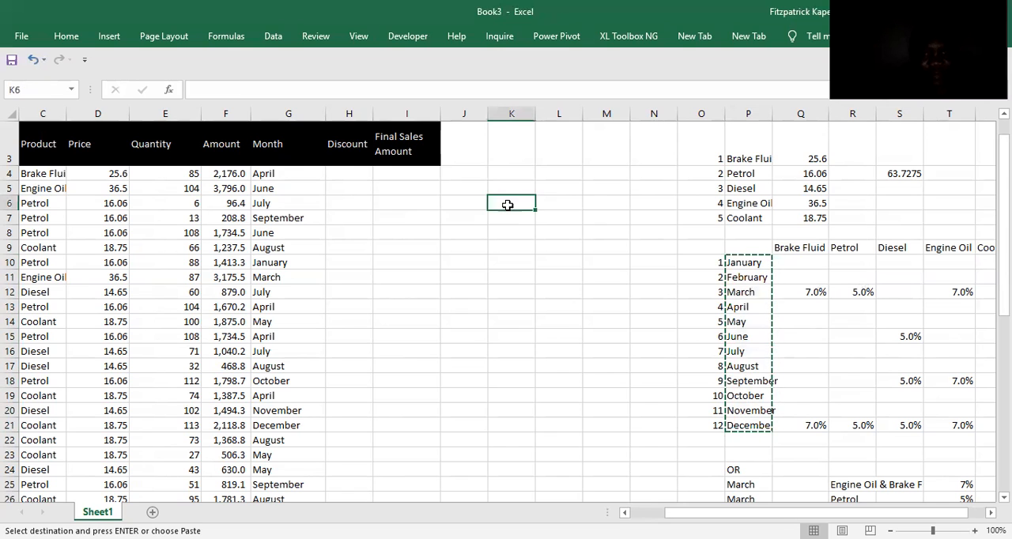
pyautogui.hotkey('ctrl', 'v')
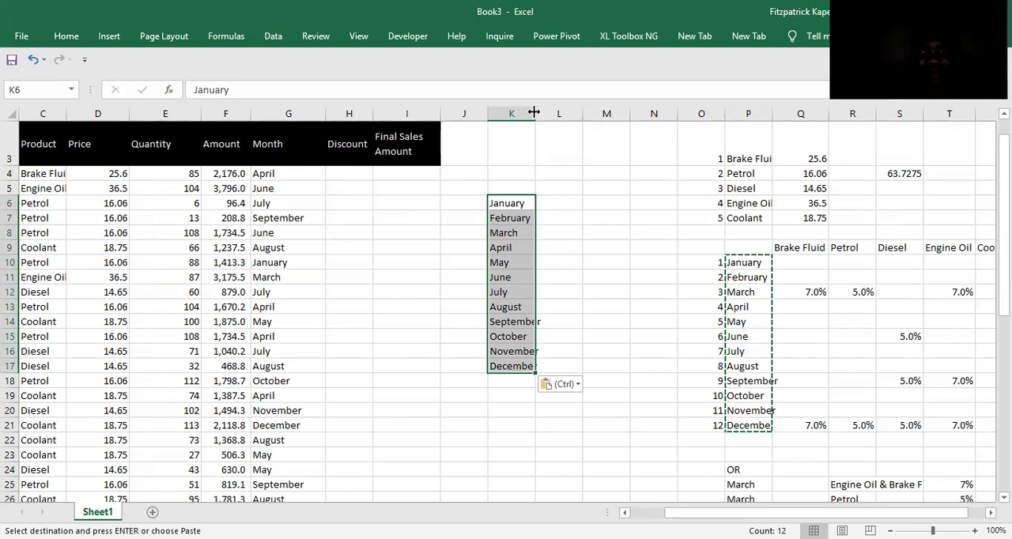
pyautogui.doubleClick(534, 113)
pyautogui.click(566, 202)
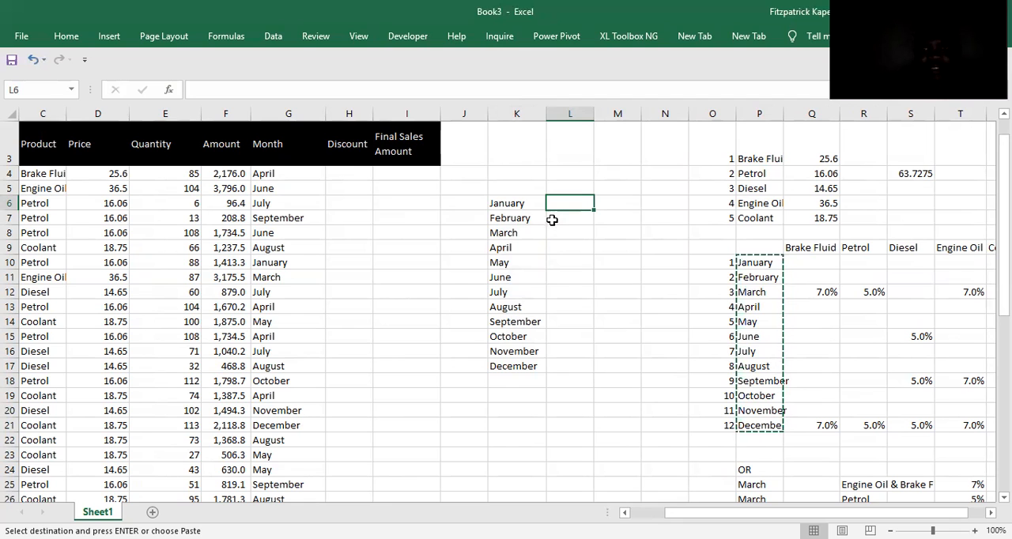
# Delete April through December from the copied month list in K9:K17.
pyautogui.click(496, 250)
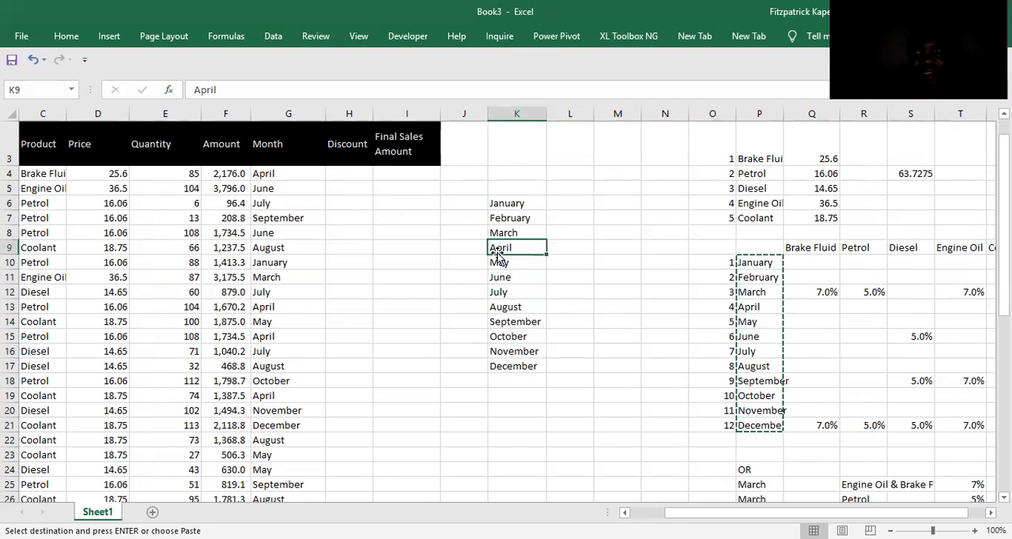
pyautogui.hotkey('shift', 'Down')
pyautogui.hotkey('shift', 'Down')
pyautogui.hotkey('shift', 'Down')
pyautogui.hotkey('shift', 'Down')
pyautogui.hotkey('shift', 'Down')
pyautogui.hotkey('shift', 'Down')
pyautogui.hotkey('shift', 'Down')
pyautogui.hotkey('shift', 'Down')
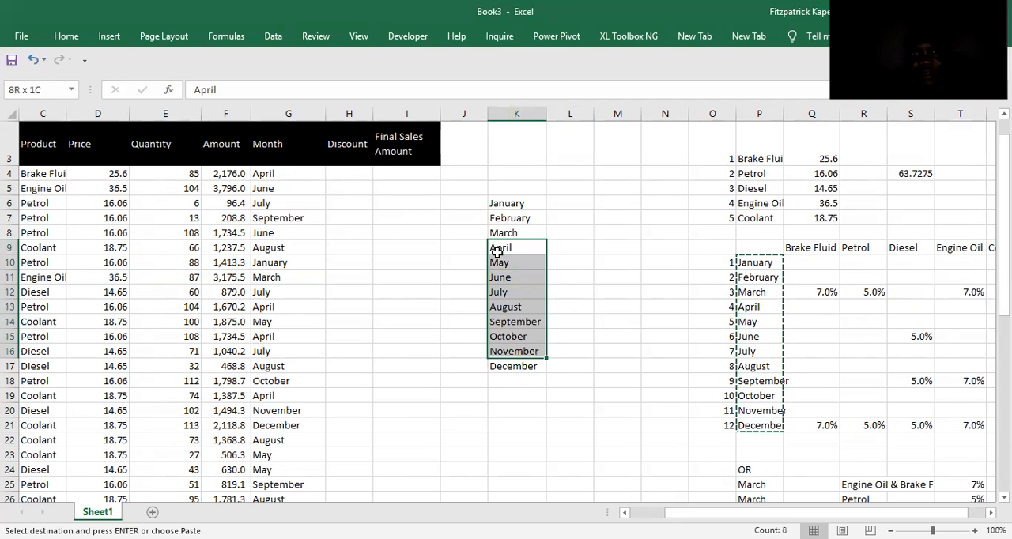
pyautogui.click(497, 252)
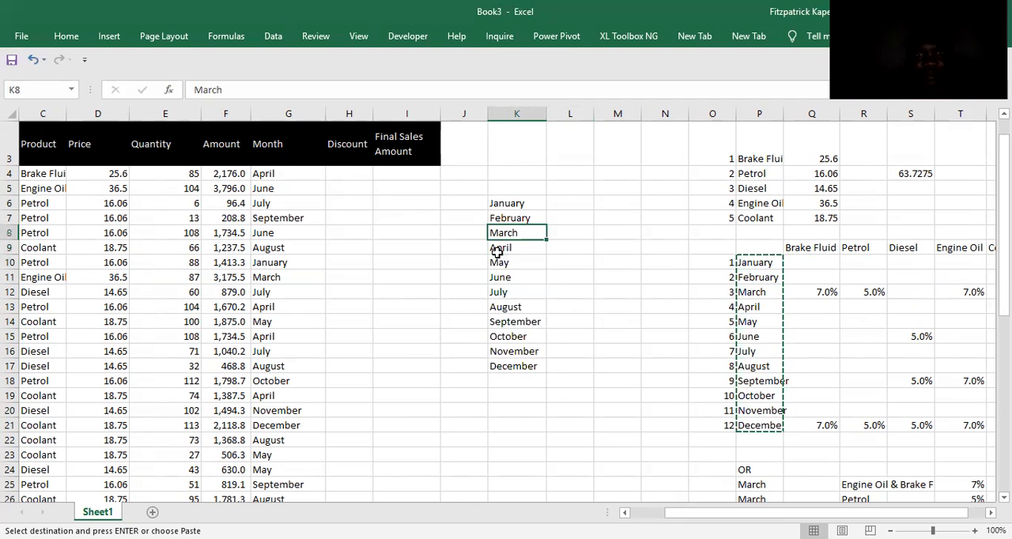
pyautogui.hotkey('shift', 'Down')
pyautogui.hotkey('shift', 'Down')
pyautogui.hotkey('shift', 'Down')
pyautogui.hotkey('shift', 'Down')
pyautogui.hotkey('shift', 'Down')
pyautogui.hotkey('shift', 'Down')
pyautogui.hotkey('shift', 'Down')
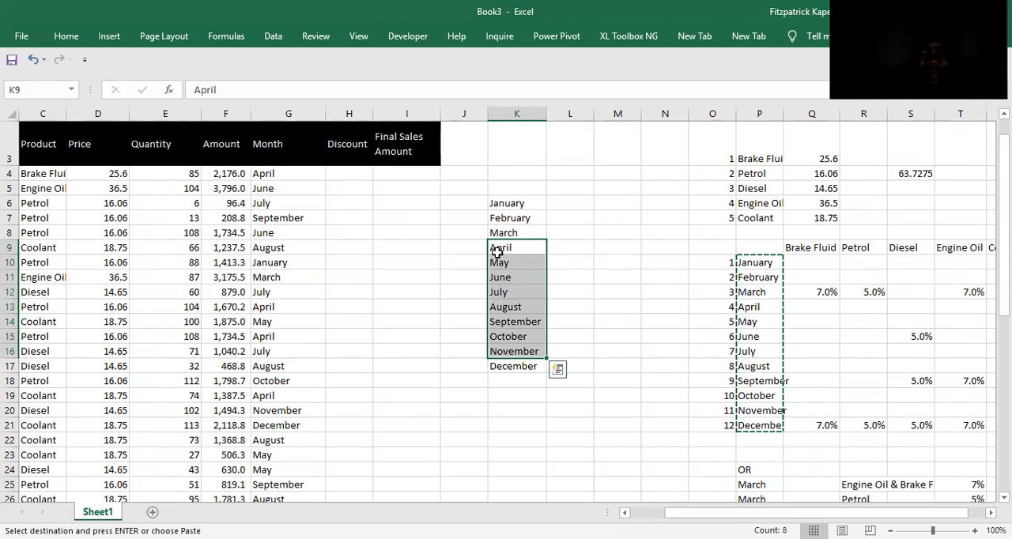
pyautogui.press('Delete')
pyautogui.click(512, 365)
pyautogui.press('Delete')
# Delete January and February from the copied month list in K6:K7.
pyautogui.click(499, 202)
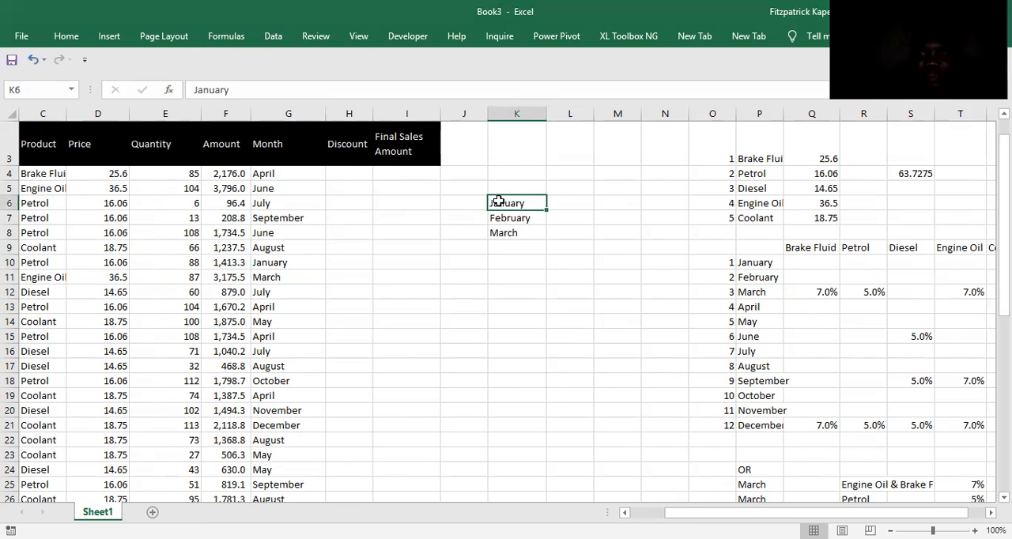
pyautogui.hotkey('shift', 'Down')
pyautogui.press('Delete')
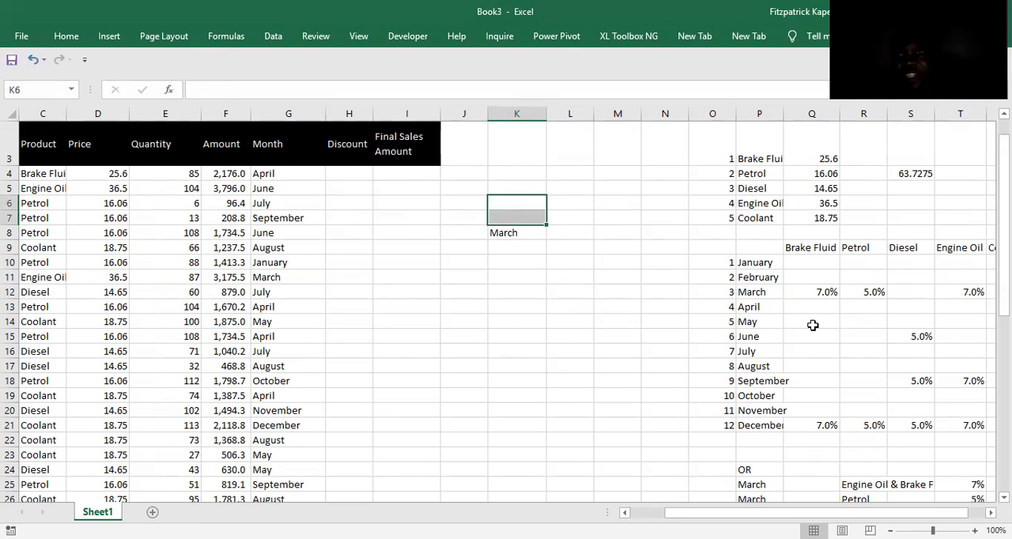
# Extend the March cell K8 down to K10 and replace the filled months in K9 and K10 with March.
pyautogui.click(496, 233)
pyautogui.moveTo(546, 241); pyautogui.dragTo(545, 276)
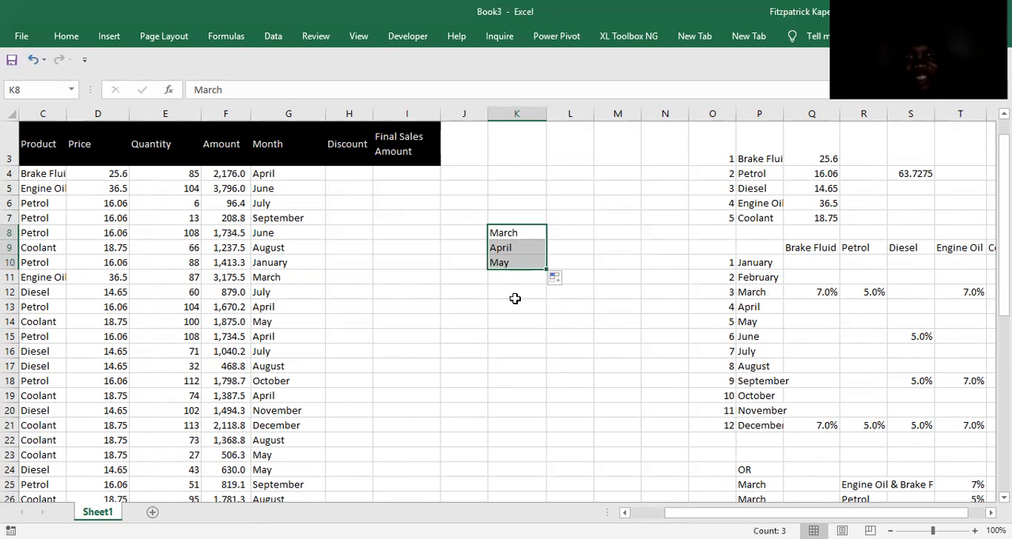
pyautogui.click(499, 250)
pyautogui.write('March')
pyautogui.press('Return')
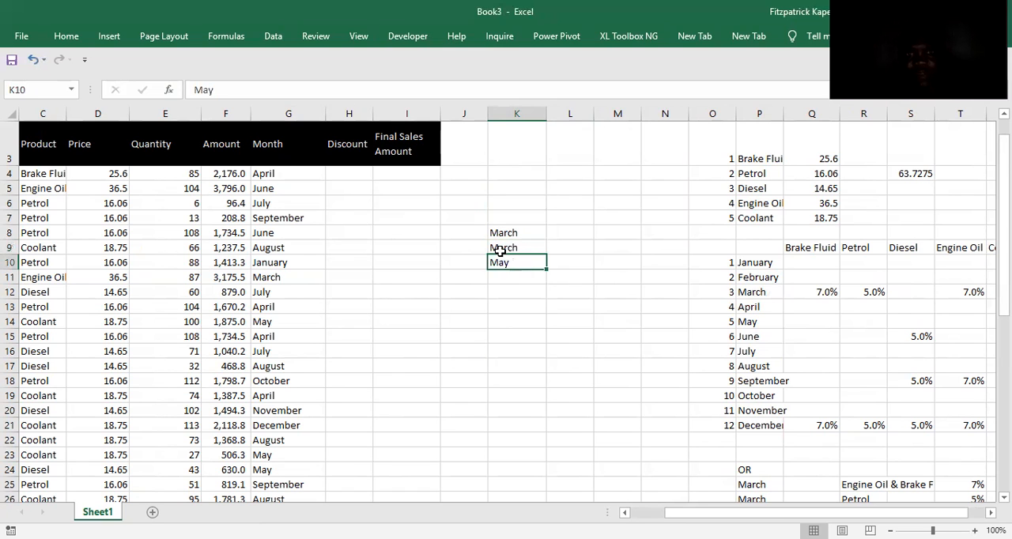
pyautogui.write('March')
pyautogui.press('Return')
pyautogui.press('Right')
pyautogui.press('Right')
pyautogui.press('Right')
pyautogui.press('Right')
pyautogui.press('Right')
pyautogui.press('Right')
pyautogui.press('Right')
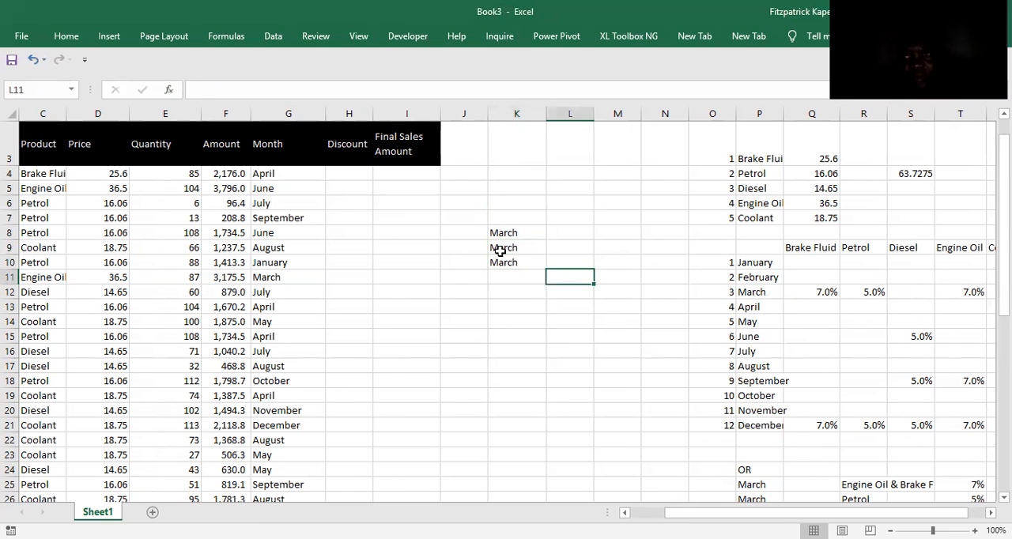
pyautogui.press('Right')
pyautogui.press('Right')
pyautogui.press('Right')
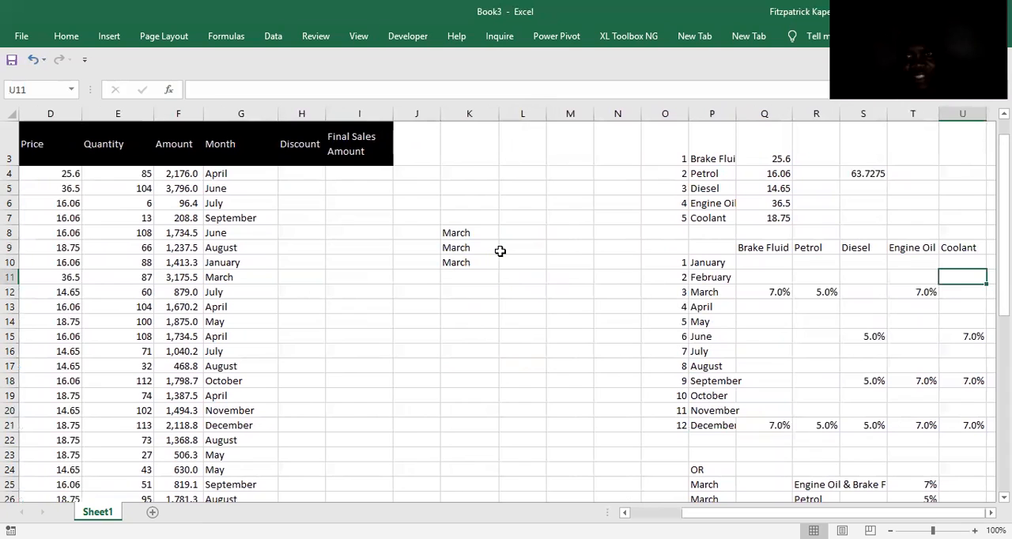
# Copy the Brake Fluid heading from Q9 to L8, beside the first March entry.
pyautogui.press('Left')
pyautogui.press('Left')
pyautogui.press('Left')
pyautogui.press('Left')
pyautogui.press('Left')
pyautogui.press('Left')
pyautogui.press('Left')
pyautogui.press('Up')
pyautogui.press('Up')
pyautogui.press('Up')
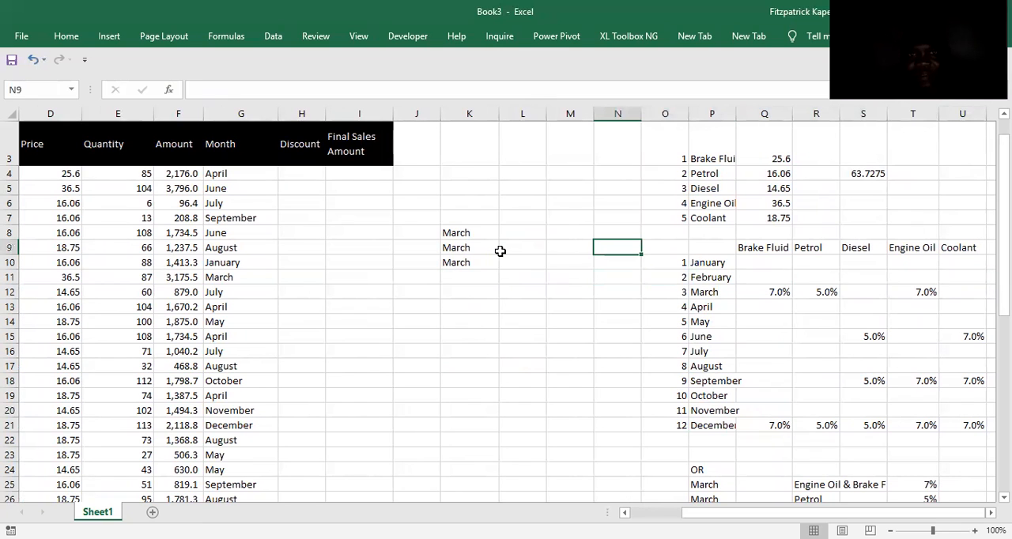
pyautogui.press('Left')
pyautogui.press('Left')
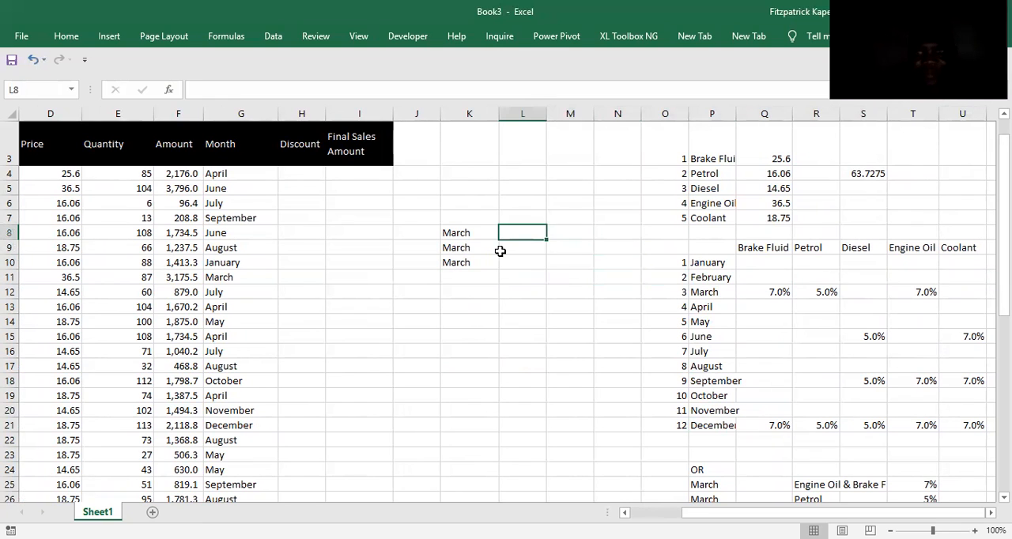
pyautogui.click(759, 249)
pyautogui.hotkey('ctrl', 'c')
pyautogui.click(516, 232)
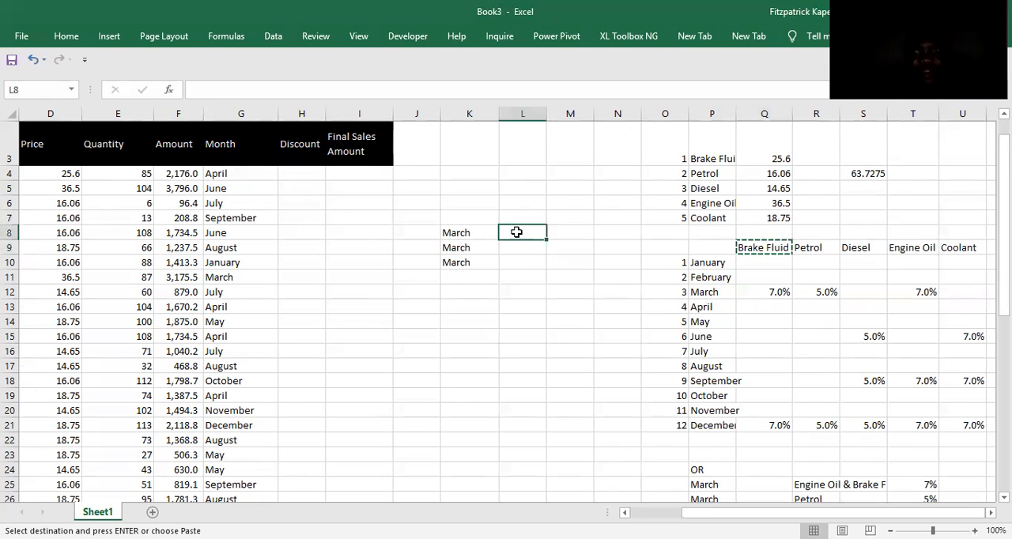
pyautogui.hotkey('ctrl', 'v')
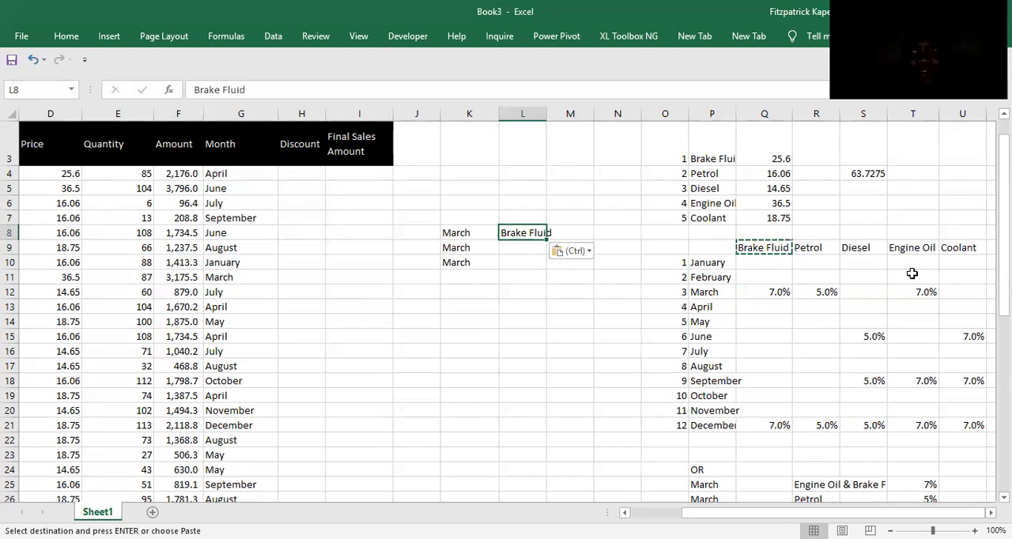
# Copy the Petrol heading from R9 to L9, beside the second March entry.
pyautogui.click(804, 247)
pyautogui.hotkey('ctrl', 'c')
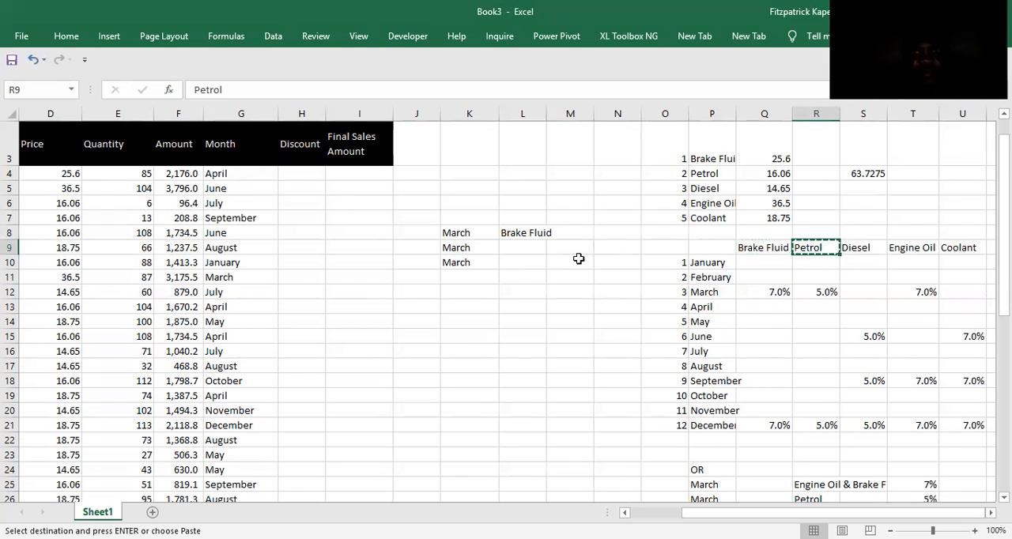
pyautogui.click(521, 245)
pyautogui.hotkey('ctrl', 'v')
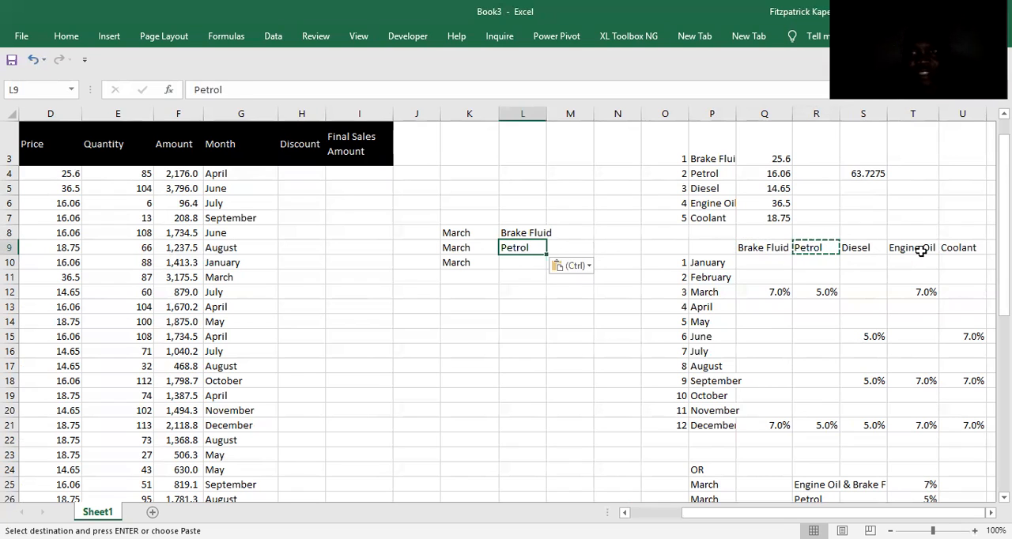
# Copy the Engine Oil heading from T9 to L10, beside the third March entry.
pyautogui.click(921, 251)
pyautogui.hotkey('ctrl', 'v')
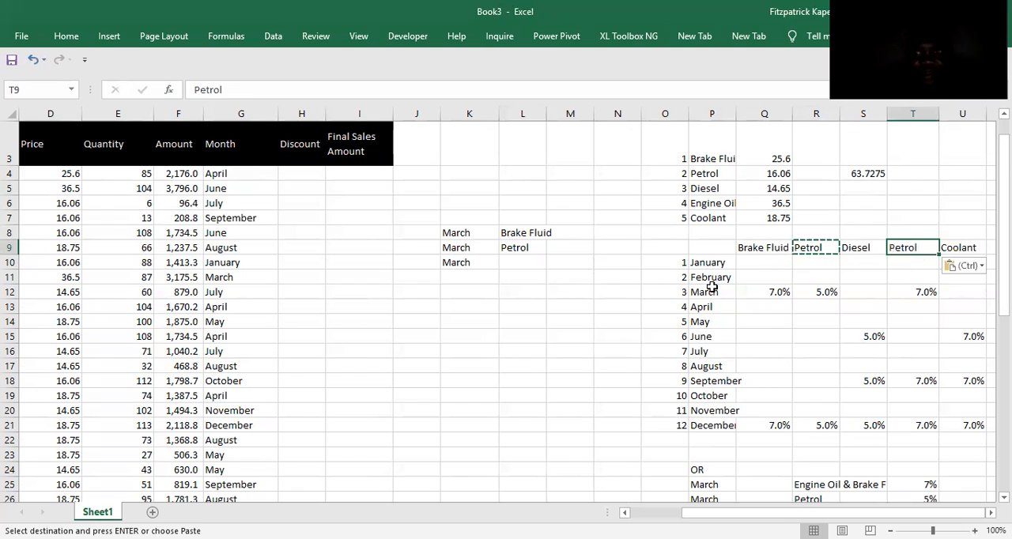
pyautogui.hotkey('ctrl', 'z')
pyautogui.hotkey('ctrl', 'c')
pyautogui.click(507, 260)
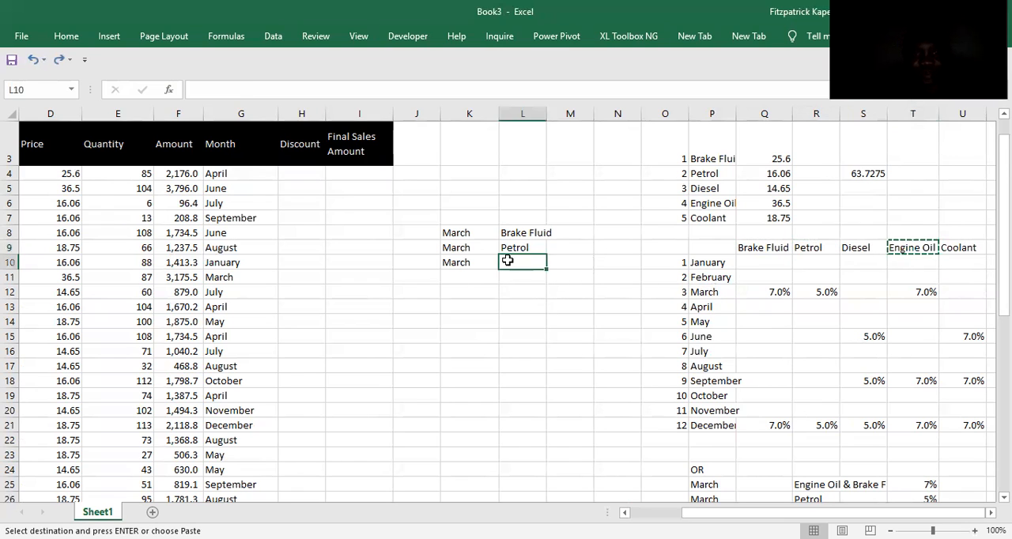
pyautogui.hotkey('ctrl', 'v')
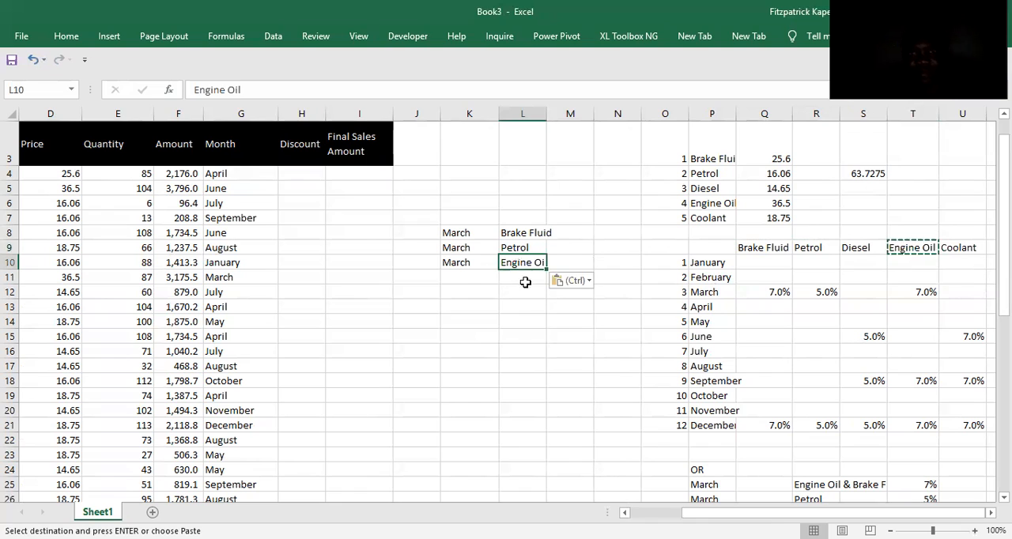
# Fit column L to its product names and enter the March discounts 7%, 5% and 7% in M8:M10.
pyautogui.click(577, 230)
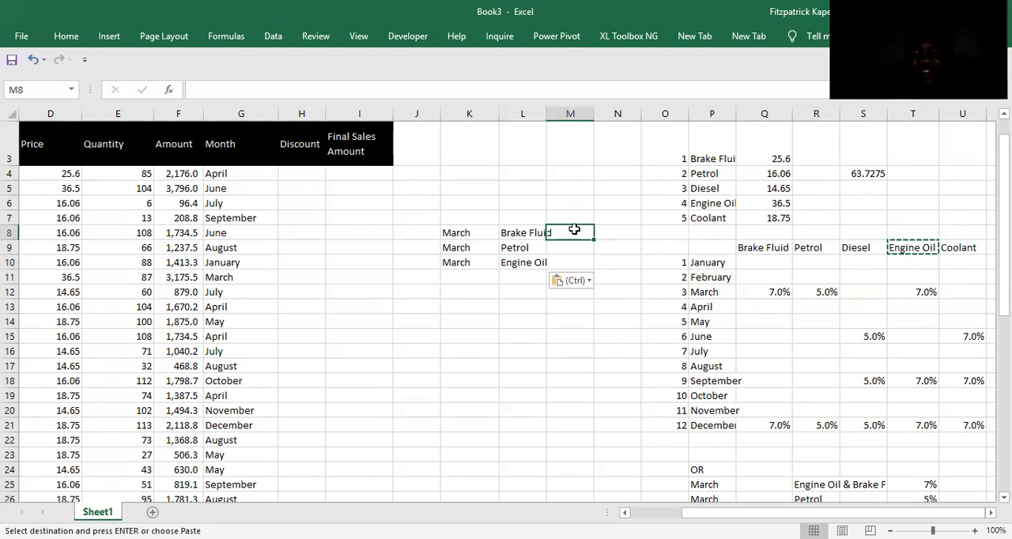
pyautogui.doubleClick(545, 113)
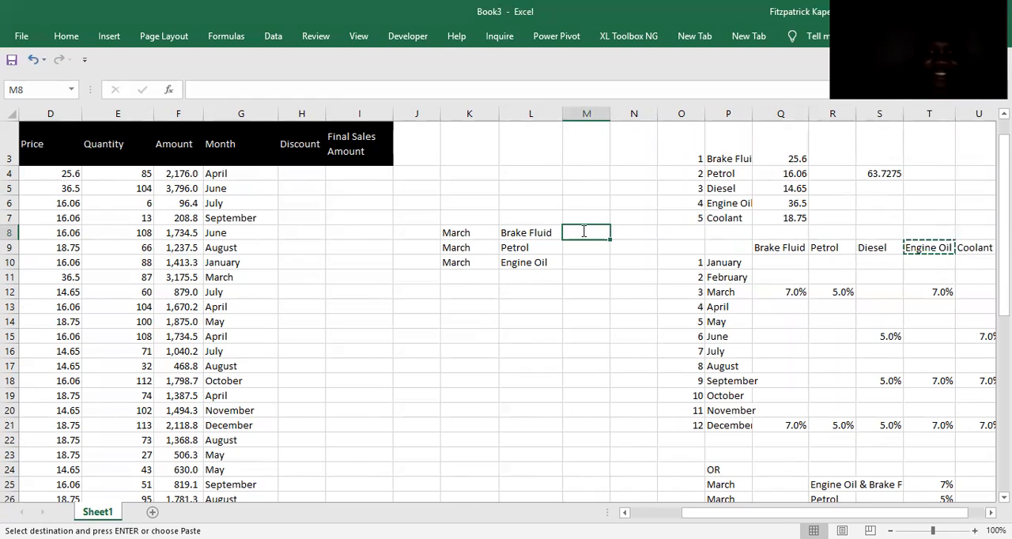
pyautogui.write('7%')
pyautogui.press('Return')
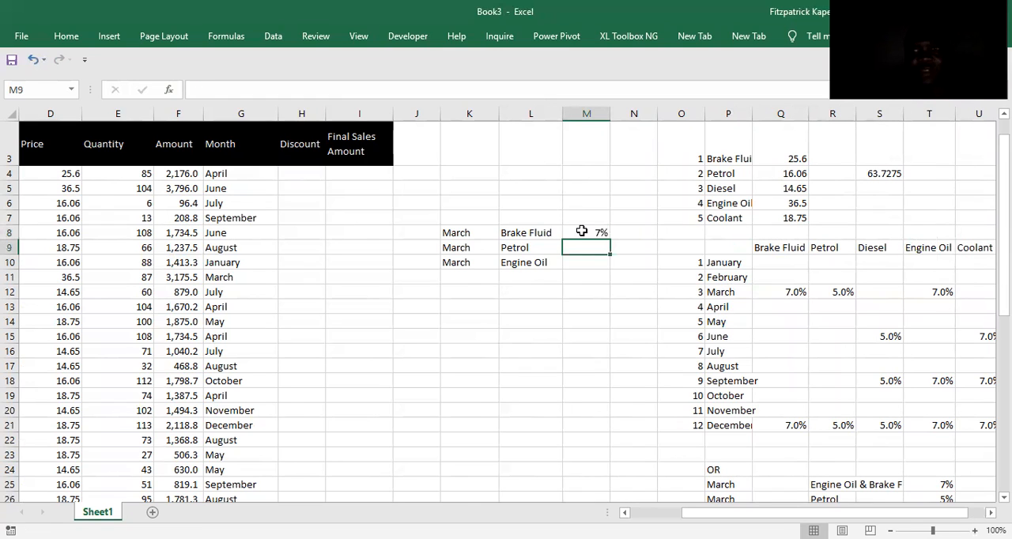
pyautogui.write('5')
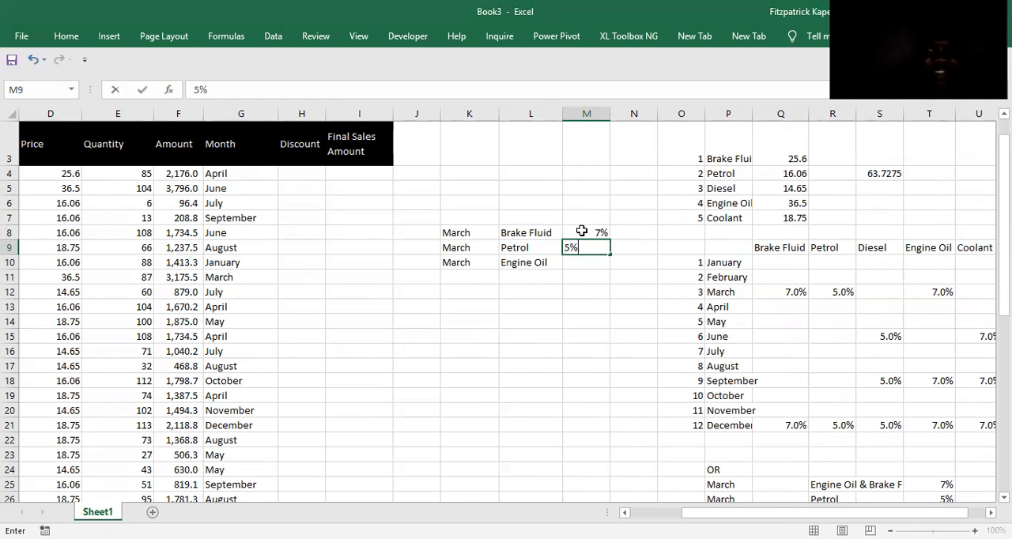
pyautogui.press('Return')
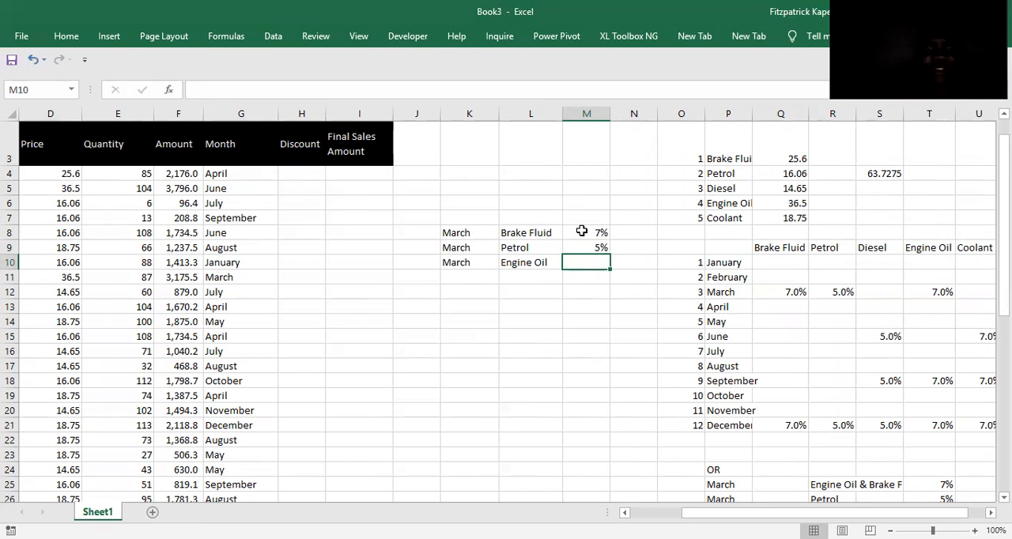
pyautogui.write('7%')
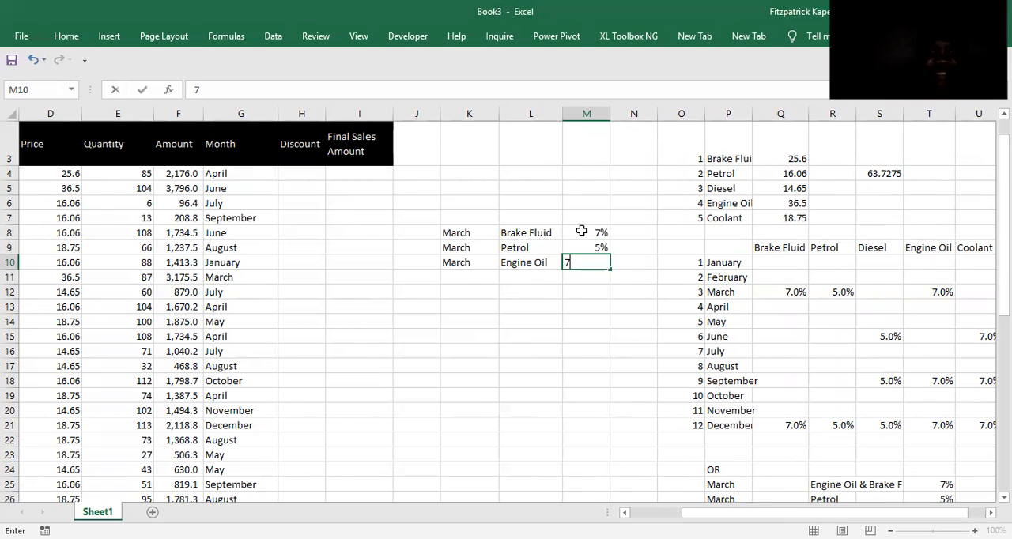
pyautogui.press('Return')
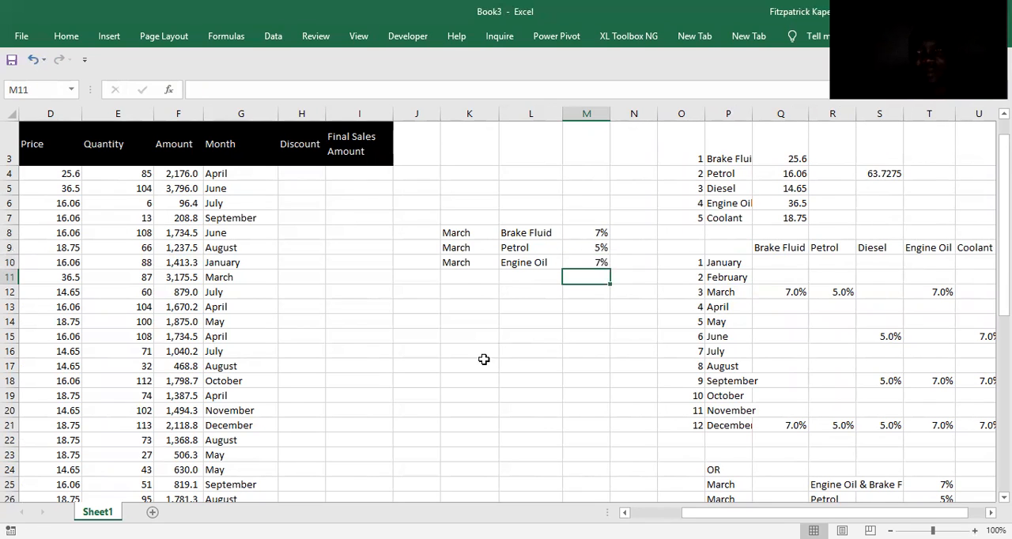
# Copy September from P18 into K11:K13 below the March entries.
pyautogui.click(455, 276)
pyautogui.click(725, 381)
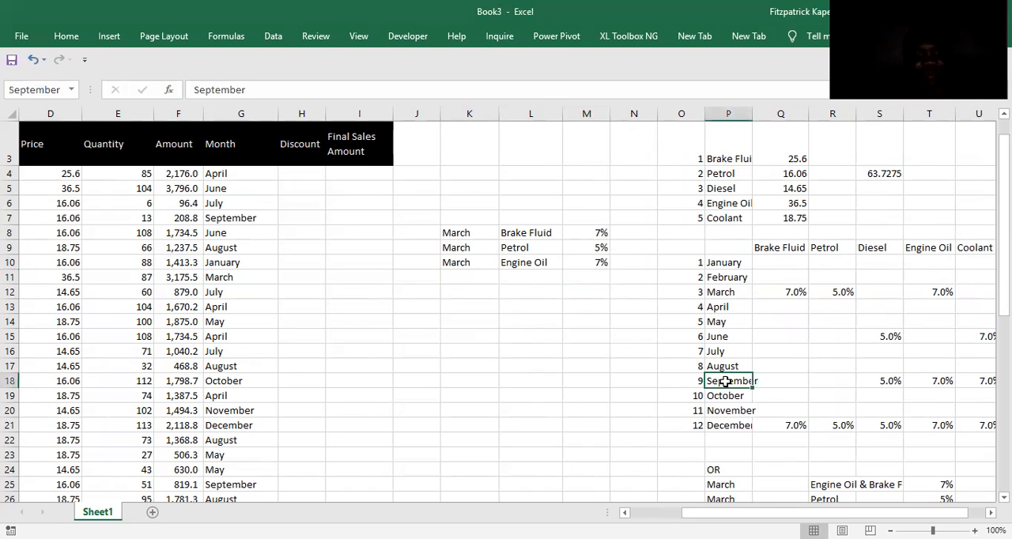
pyautogui.hotkey('ctrl', 'c')
pyautogui.click(462, 281)
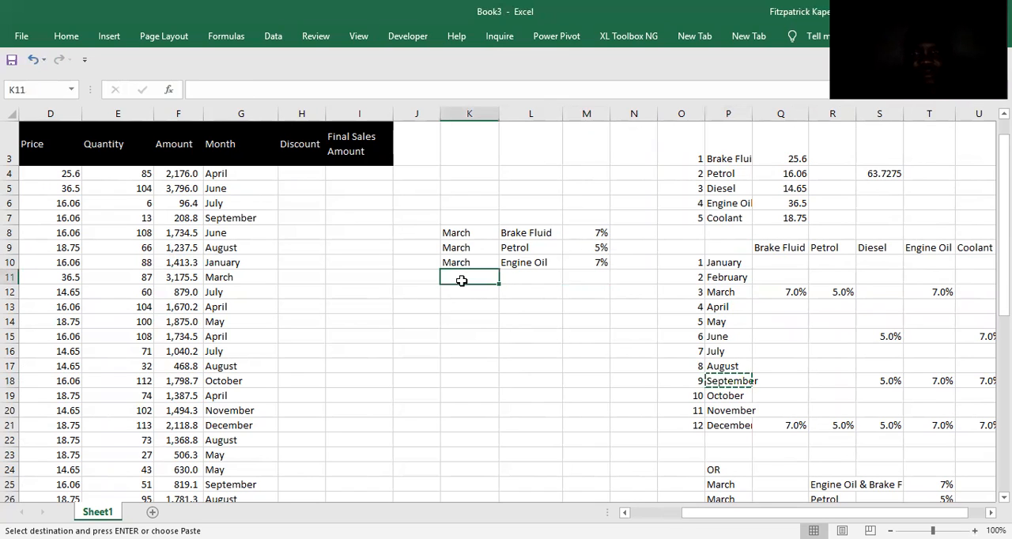
pyautogui.hotkey('shift', 'Down')
pyautogui.hotkey('shift', 'Down')
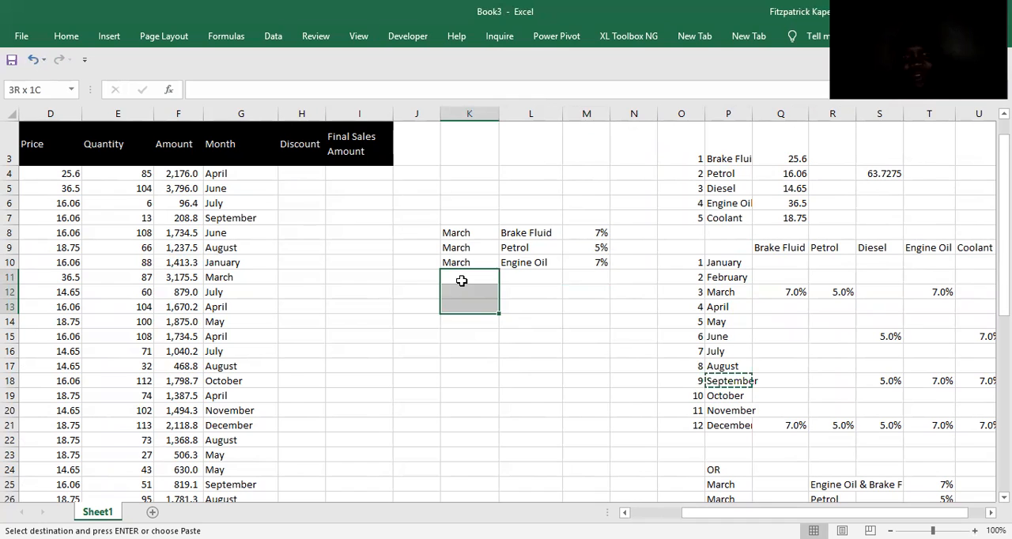
pyautogui.hotkey('ctrl', 'v')
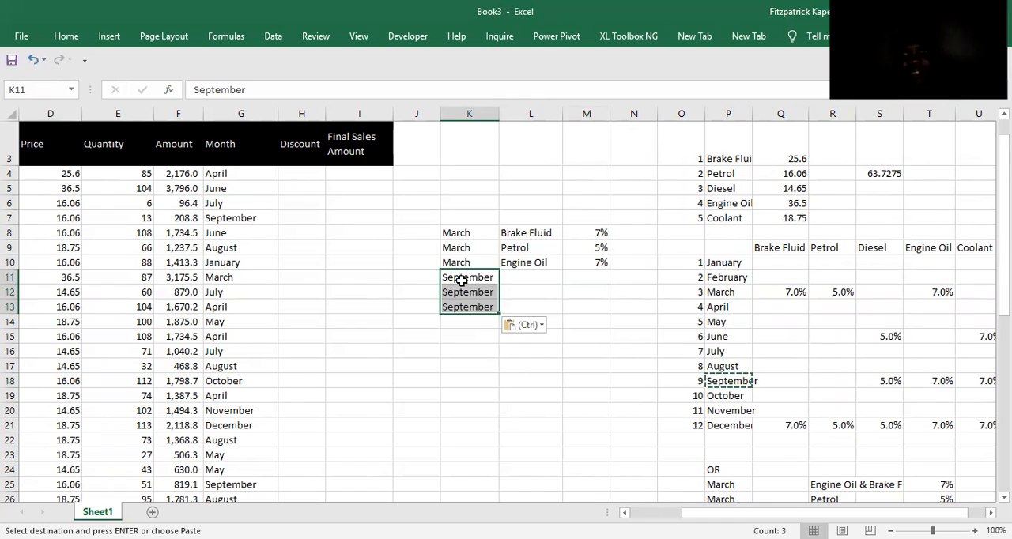
# Copy the Diesel and Engine Oil headings from S9 and T9 to L11 and L12 beside September.
pyautogui.click(876, 250)
pyautogui.hotkey('ctrl', 'c')
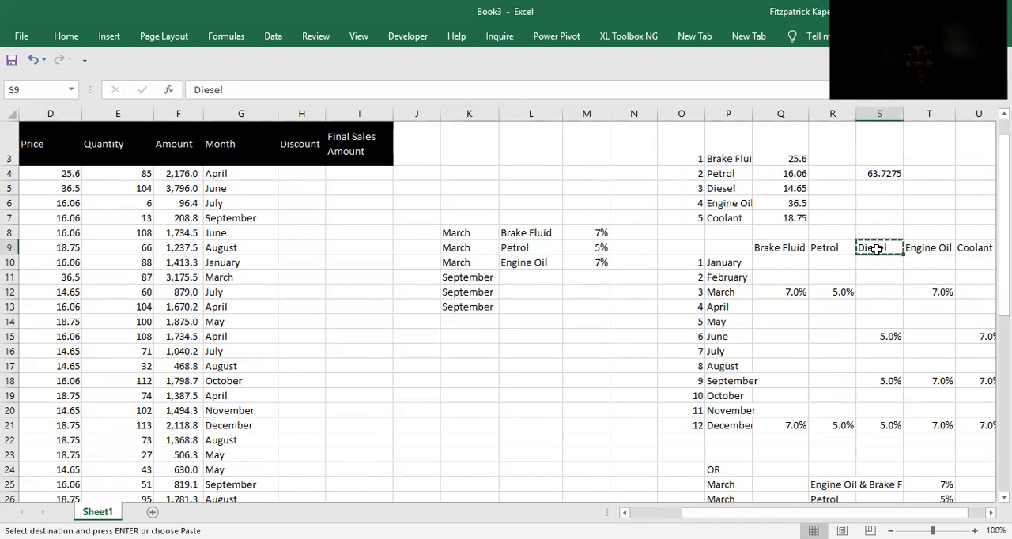
pyautogui.click(514, 278)
pyautogui.hotkey('ctrl', 'v')
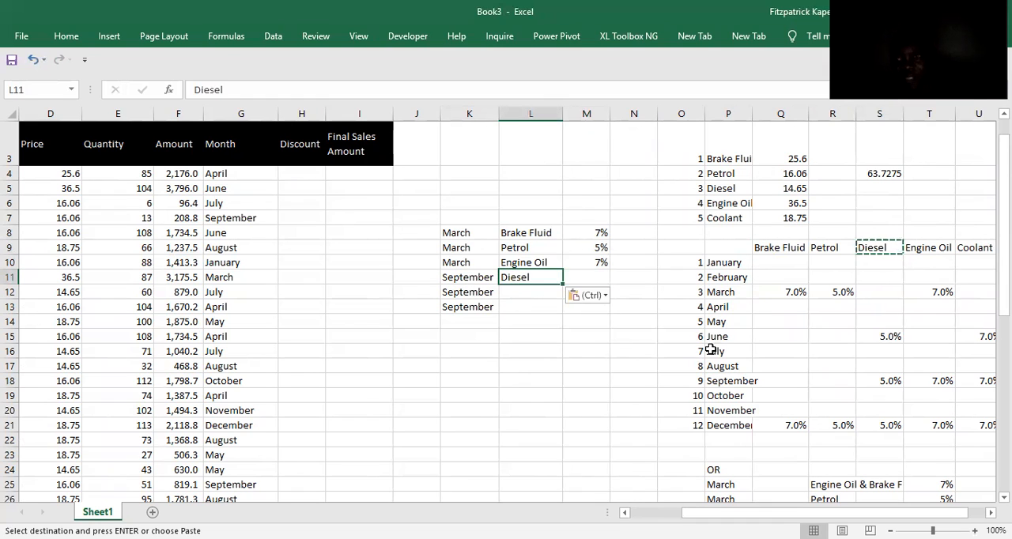
pyautogui.click(927, 247)
pyautogui.hotkey('ctrl', 'c')
pyautogui.click(531, 289)
pyautogui.hotkey('ctrl', 'v')
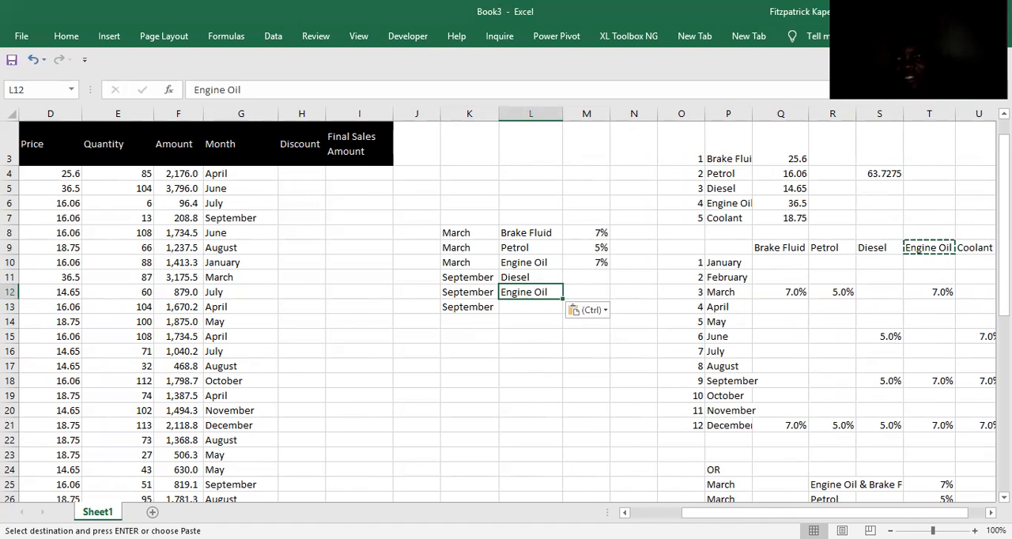
# Copy the Coolant heading from U9 to L13, beside the last September entry.
pyautogui.click(968, 248)
pyautogui.hotkey('ctrl', 'c')
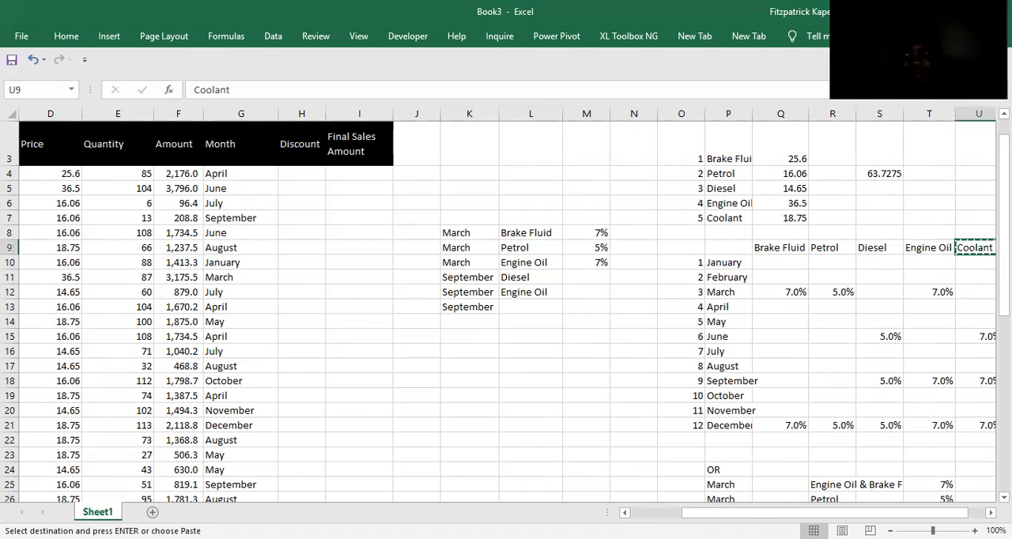
pyautogui.hscroll(1, 666, 356)
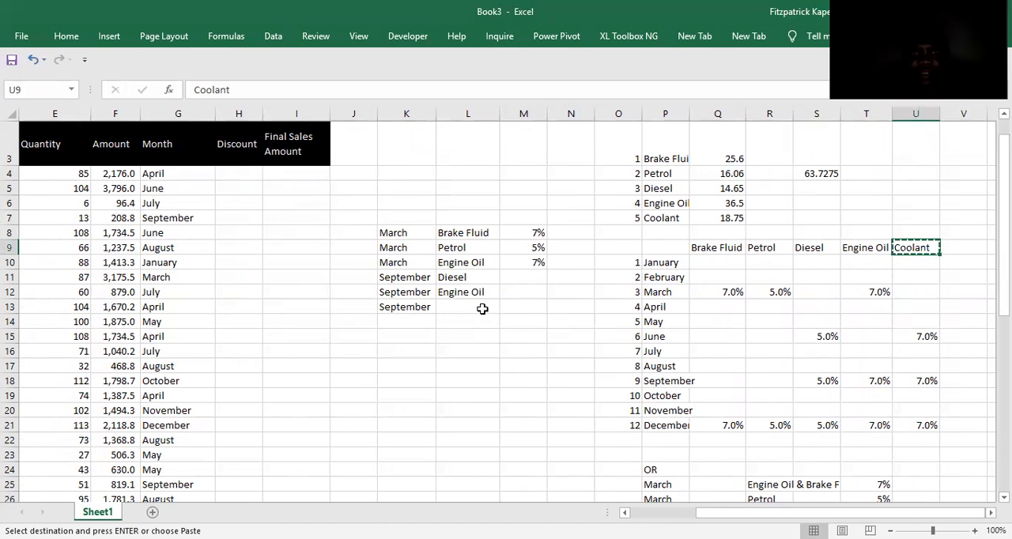
pyautogui.click(468, 306)
pyautogui.hotkey('ctrl', 'v')
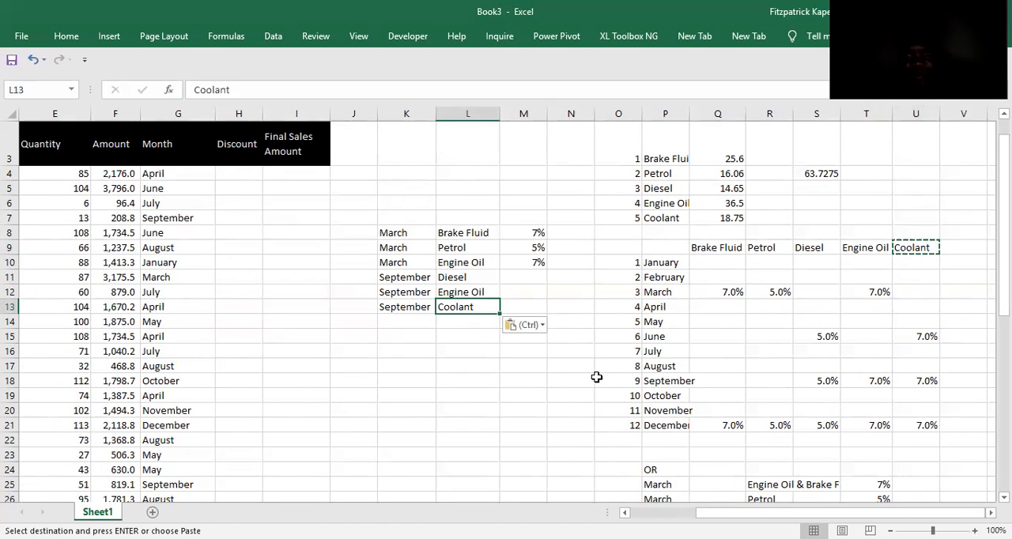
pyautogui.click(656, 427)
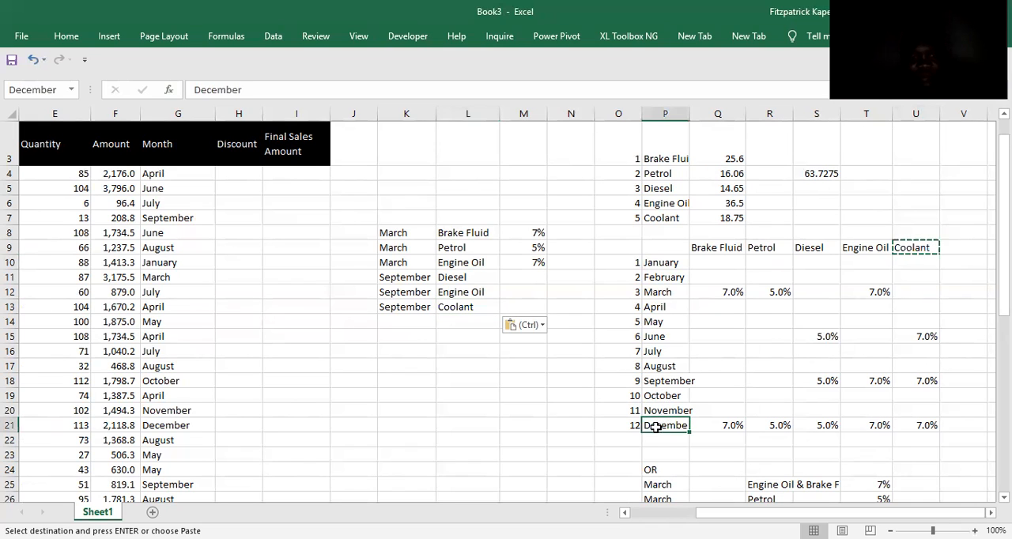
pyautogui.hotkey('ctrl', 'c')
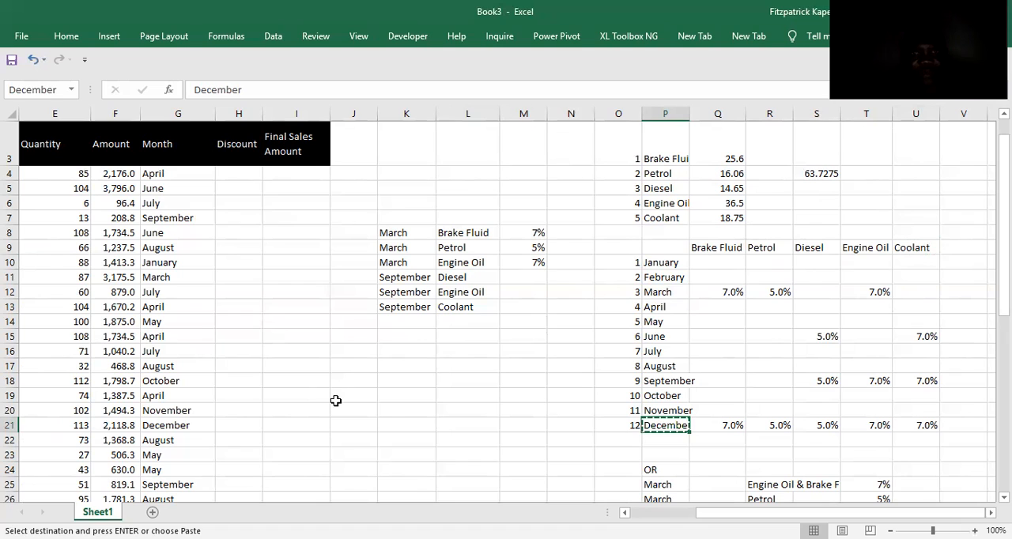
pyautogui.press('Escape')
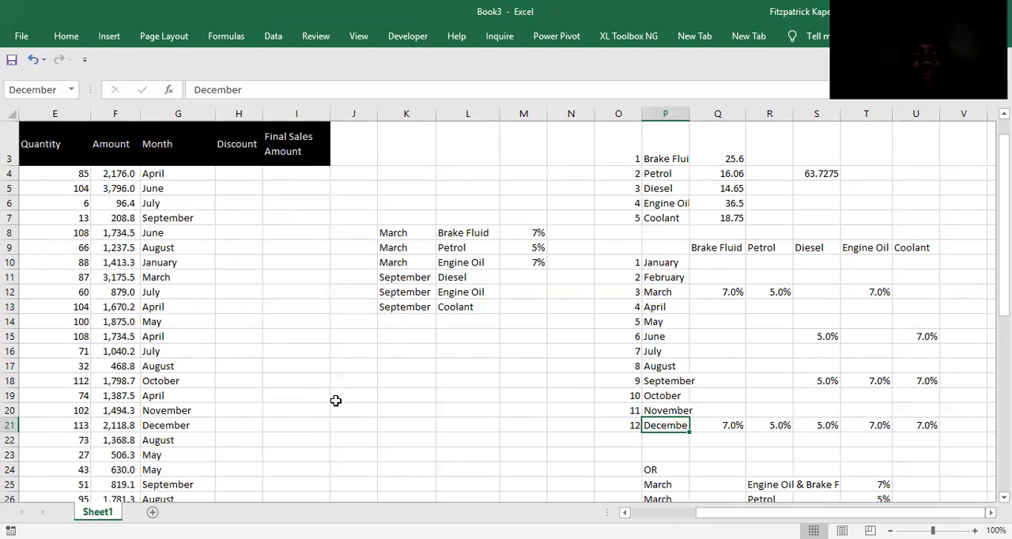
# Copy June from P15 into K14:K15 below the September entries.
pyautogui.click(654, 335)
pyautogui.hotkey('ctrl', 'c')
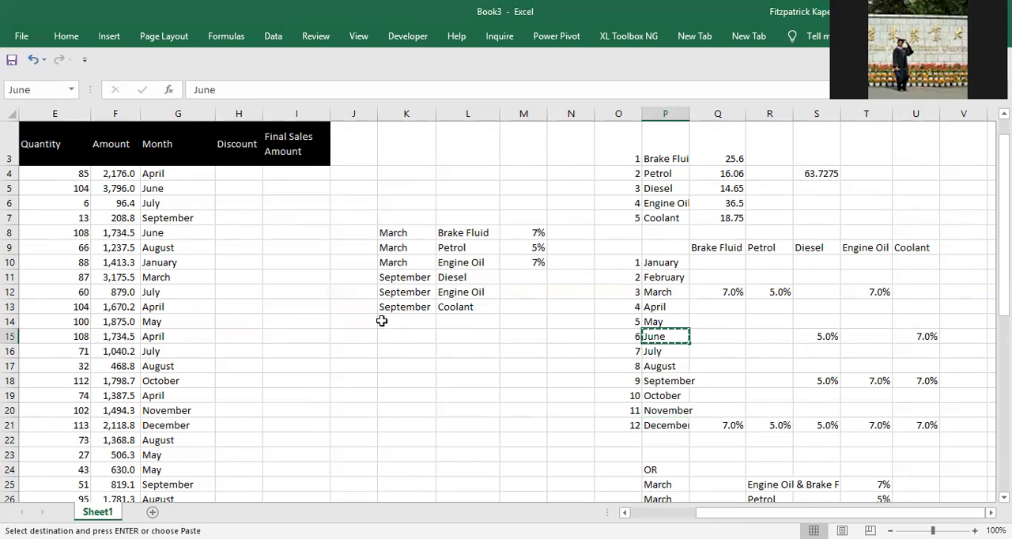
pyautogui.click(382, 318)
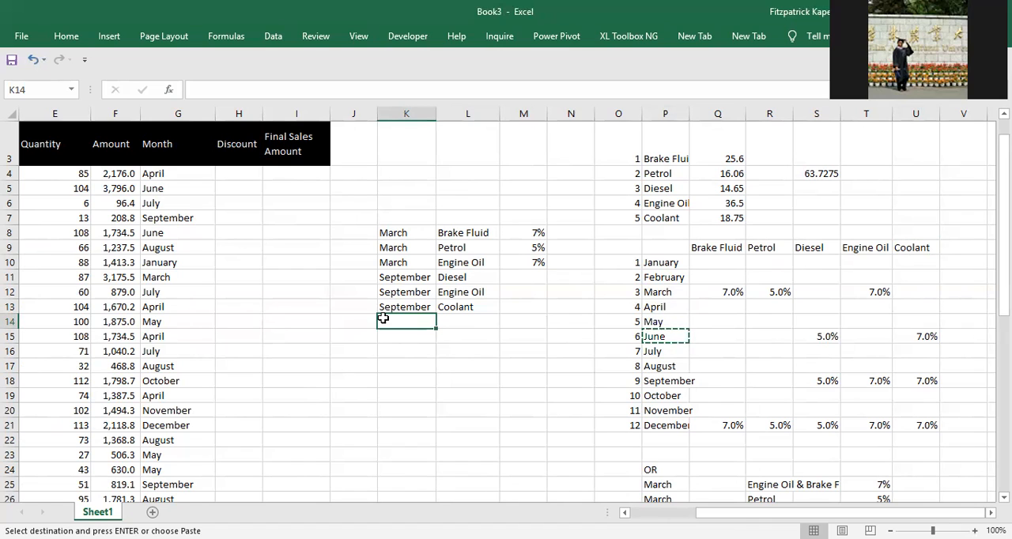
pyautogui.hotkey('shift', 'Down')
pyautogui.press('Return')
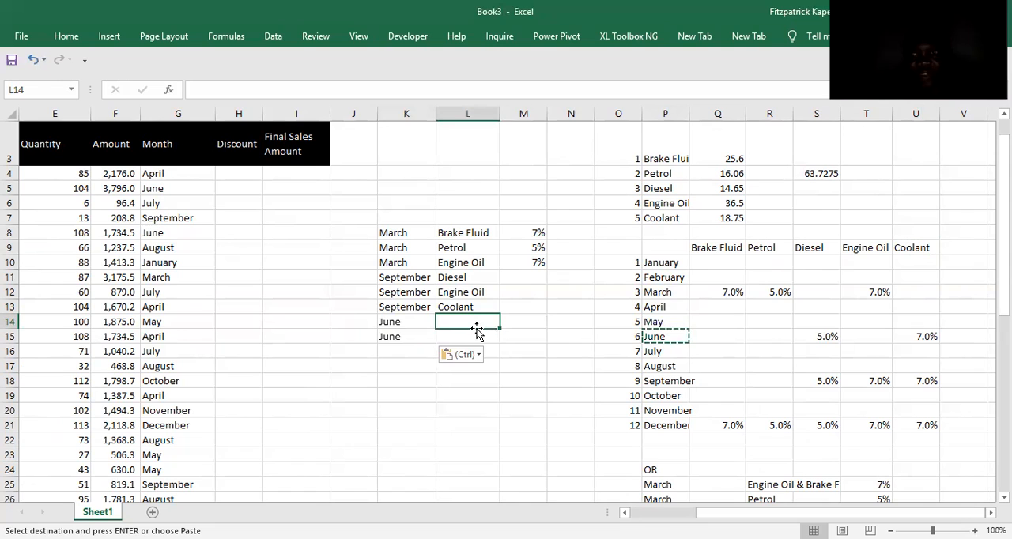
# Copy the Diesel heading from S9 to L14, beside the first June entry.
pyautogui.click(811, 249)
pyautogui.hotkey('ctrl', 'c')
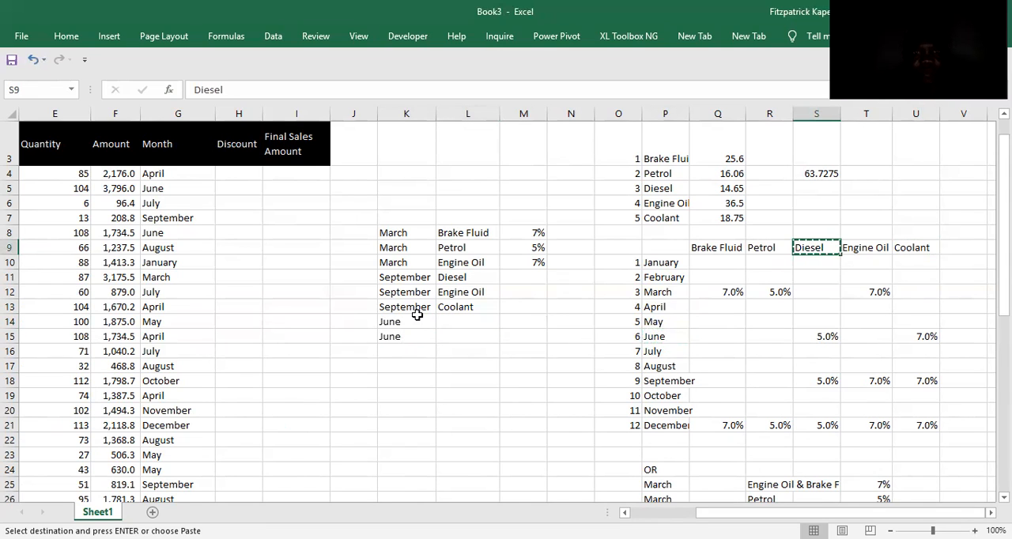
pyautogui.click(449, 311)
pyautogui.click(452, 319)
pyautogui.hotkey('ctrl', 'v')
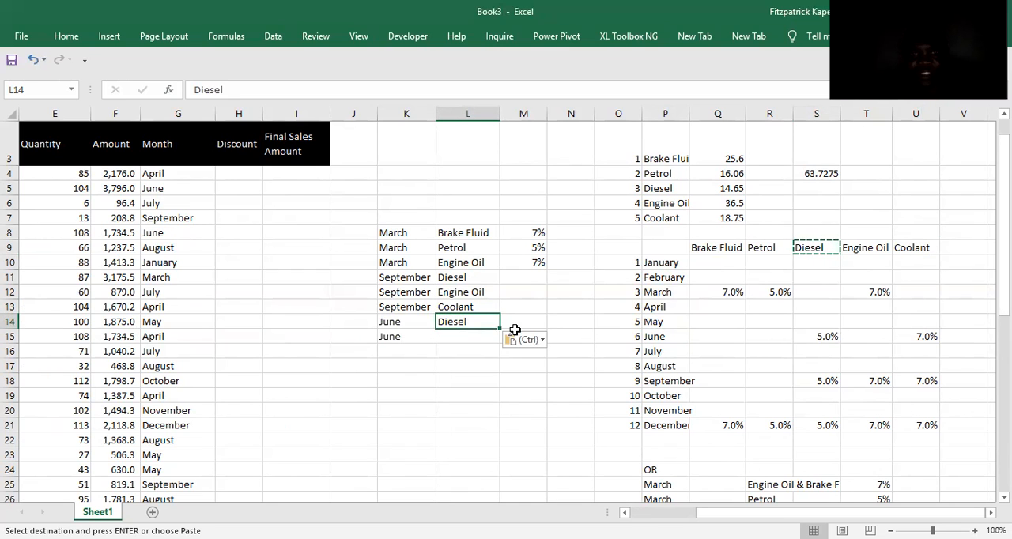
# Copy Coolant from L13 to L15, beside the second June entry.
pyautogui.click(473, 308)
pyautogui.hotkey('ctrl', 'c')
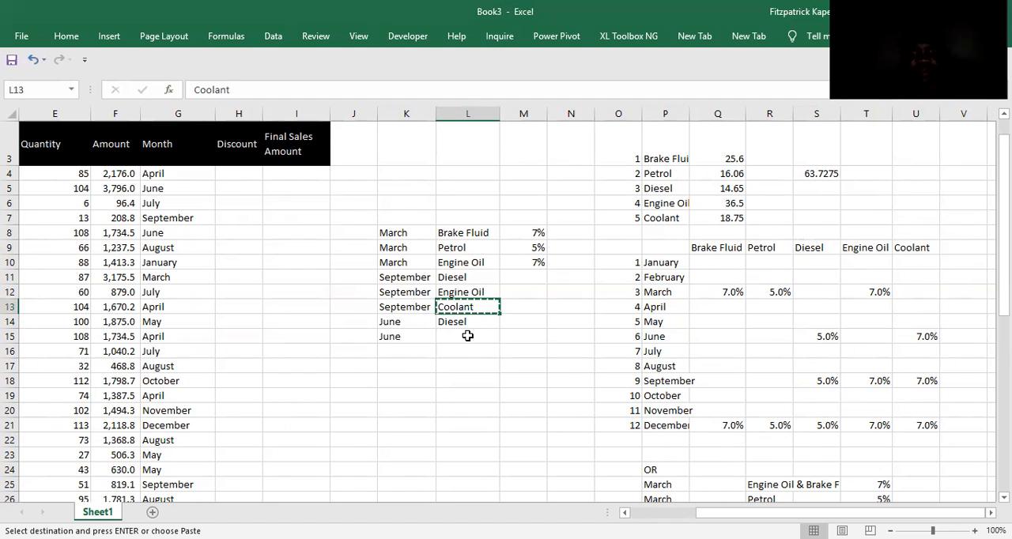
pyautogui.click(468, 336)
pyautogui.hotkey('ctrl', 'v')
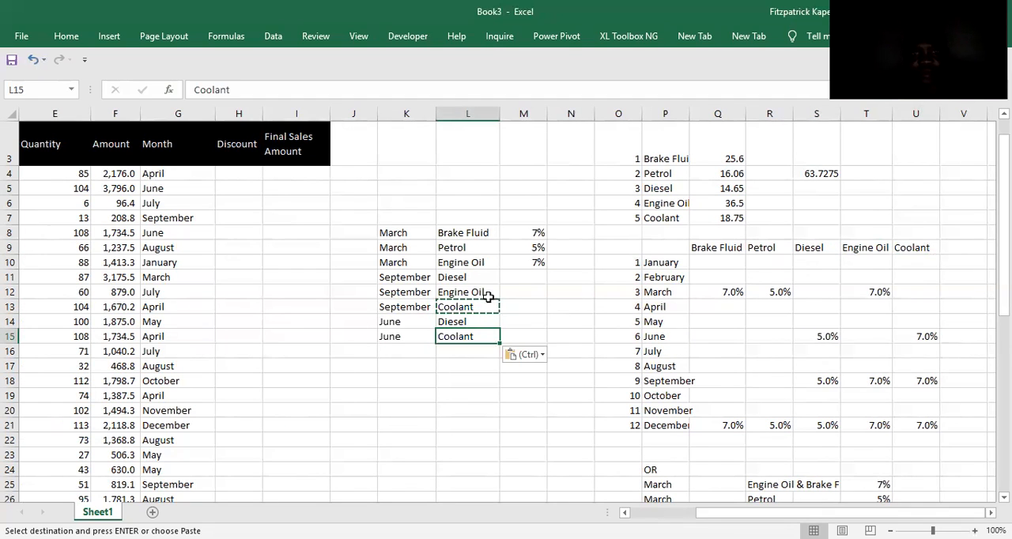
# Enter the September discounts in M11:M13: 5% for Diesel, 7% for Engine Oil and 7% for Coolant.
pyautogui.click(523, 276)
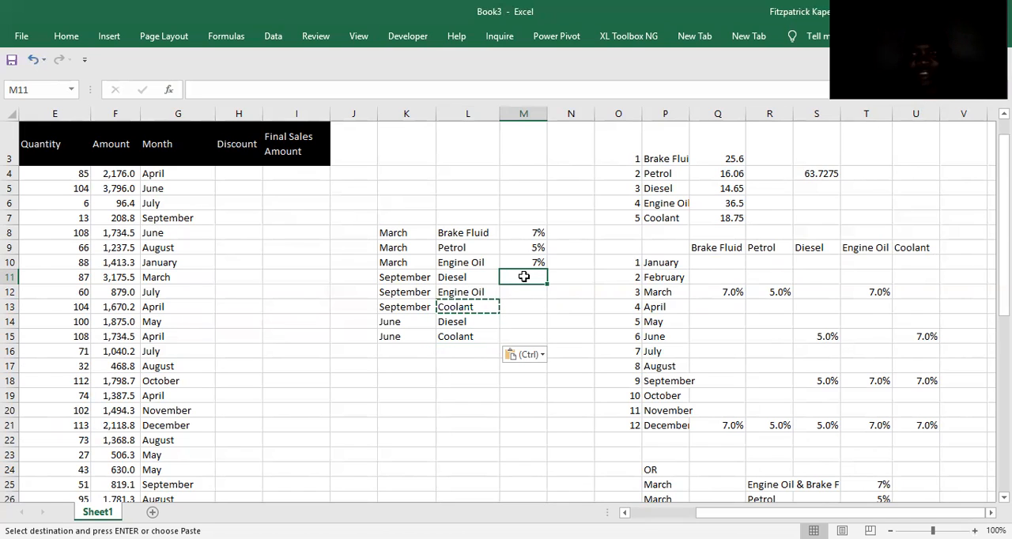
pyautogui.write('5%')
pyautogui.press('Return')
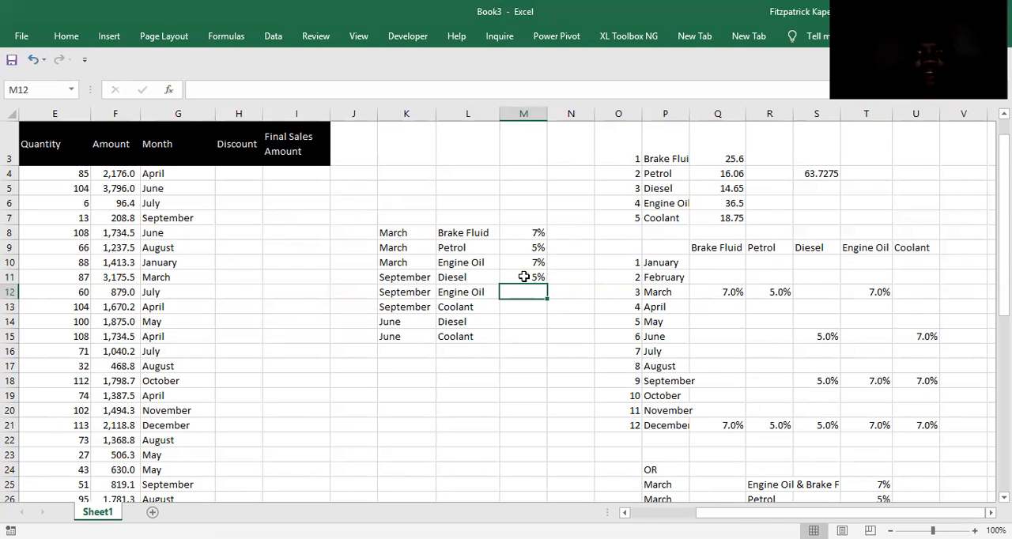
pyautogui.write('7%')
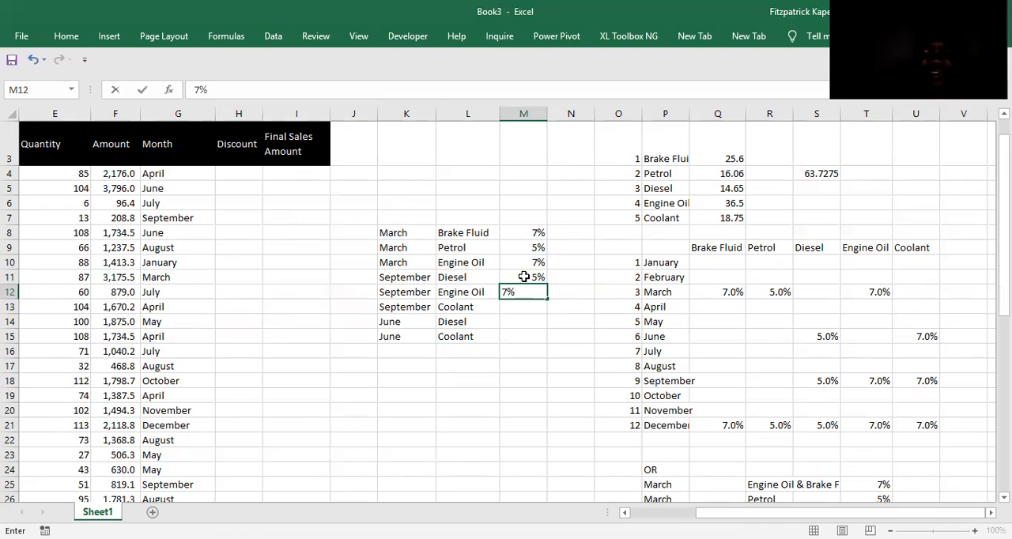
pyautogui.press('Return')
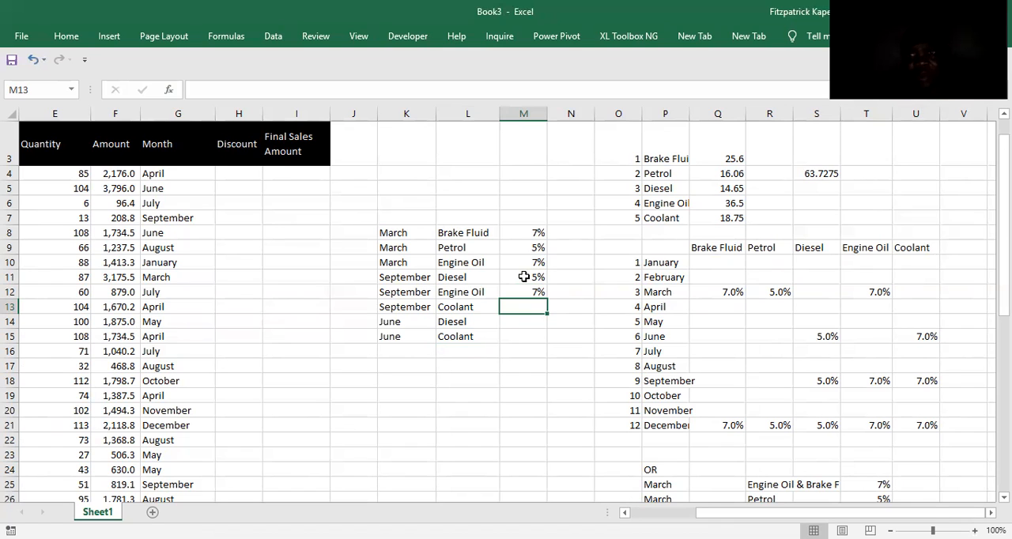
pyautogui.write('7%')
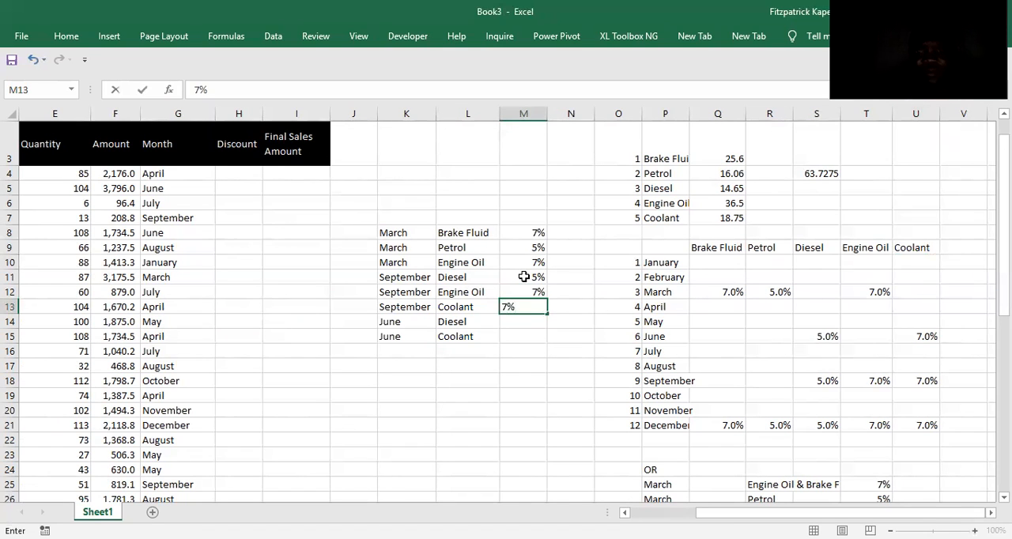
pyautogui.press('Return')
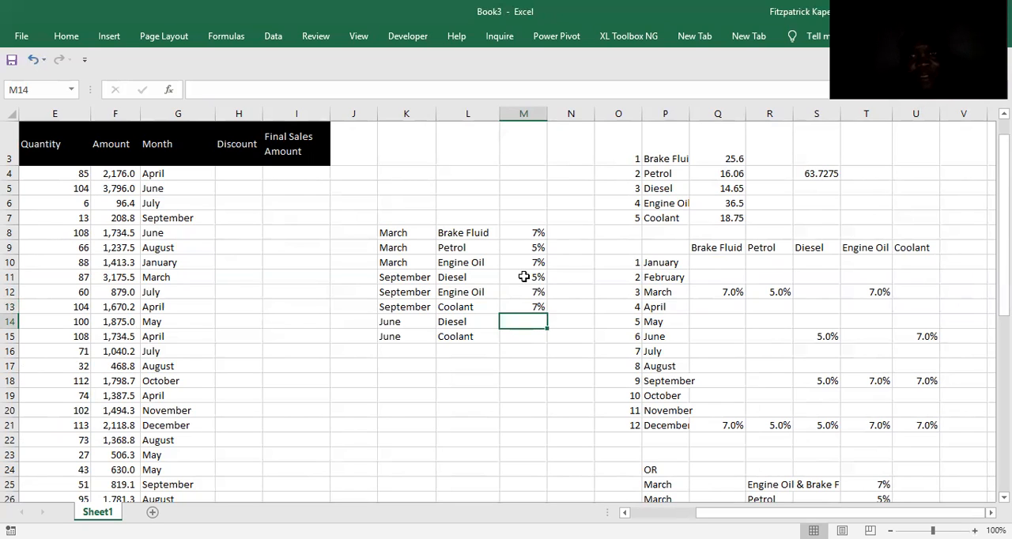
# Enter the June discounts in M14:M15: 5% for Diesel and 7% for Coolant.
pyautogui.write('5')
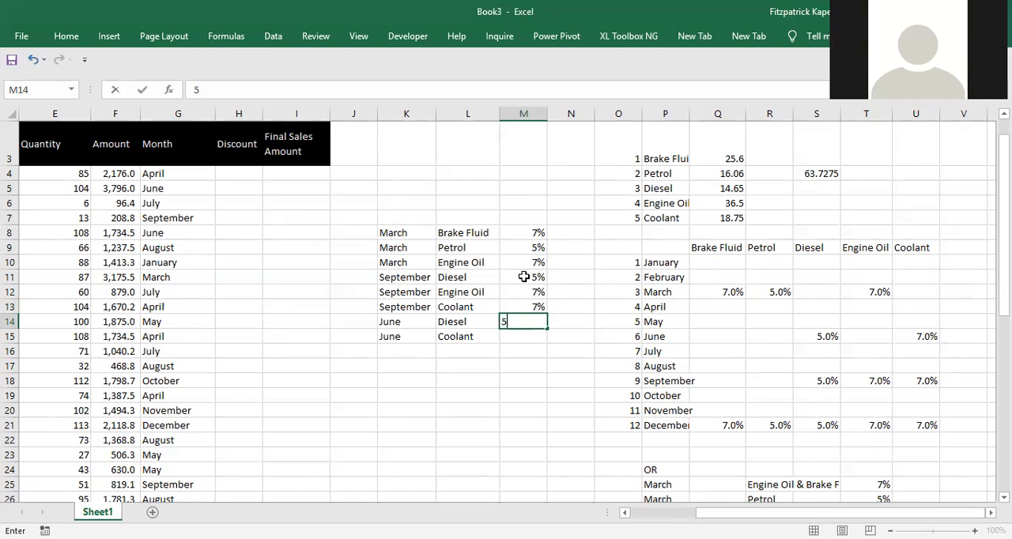
pyautogui.write('%')
pyautogui.press('Return')
pyautogui.write('7%')
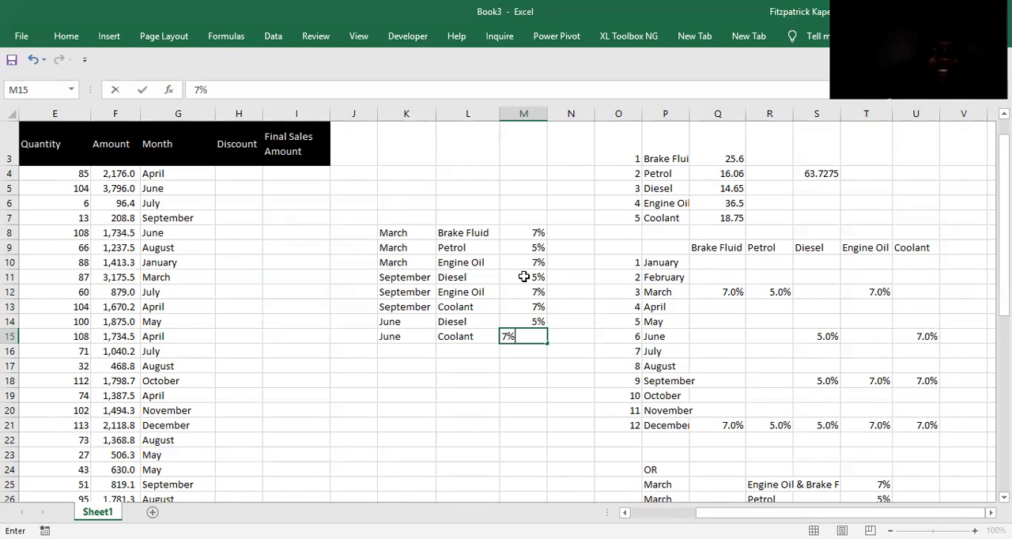
pyautogui.press('Return')
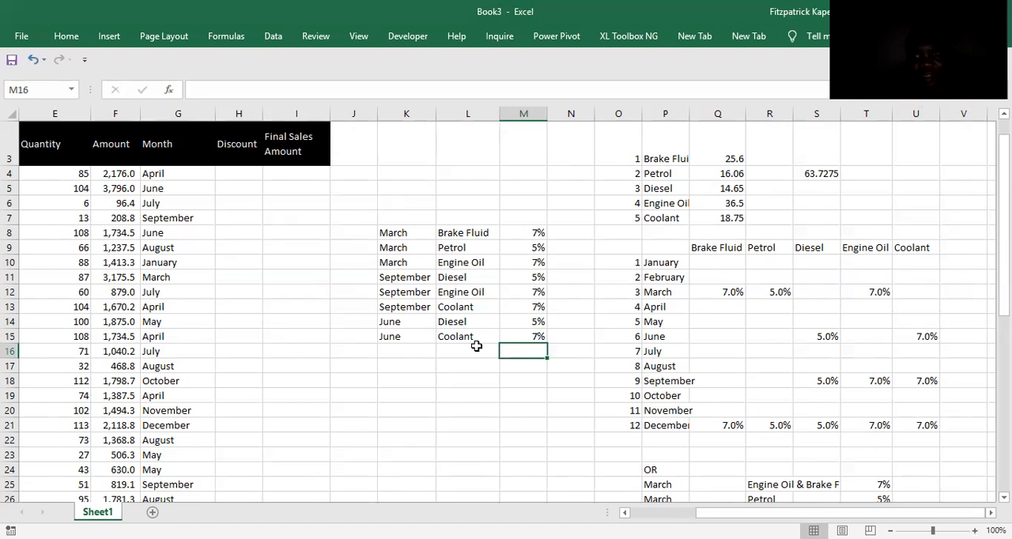
# Enter December in K16 below the June entries and fill it down through K20.
pyautogui.click(397, 348)
pyautogui.write('December')
pyautogui.press('Return')
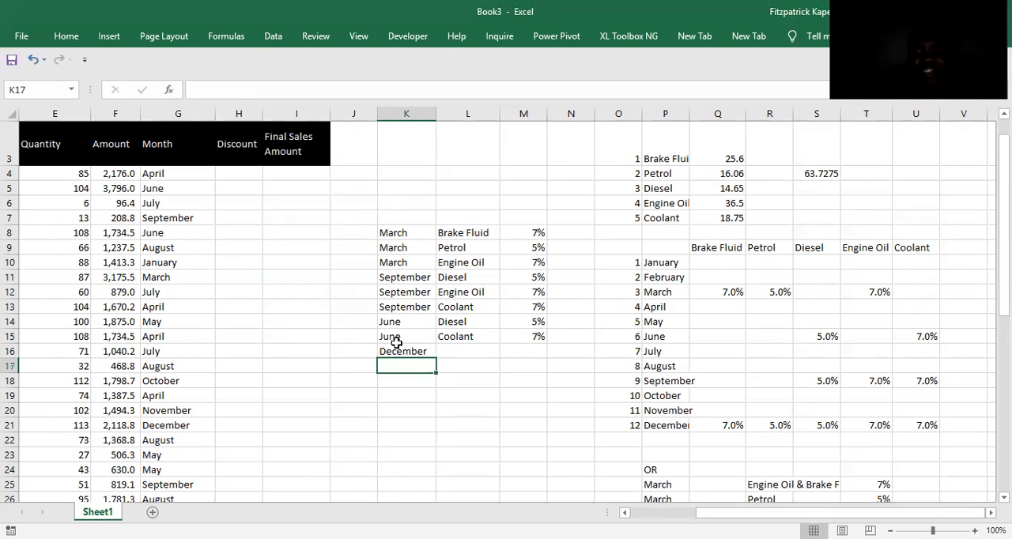
pyautogui.click(397, 348)
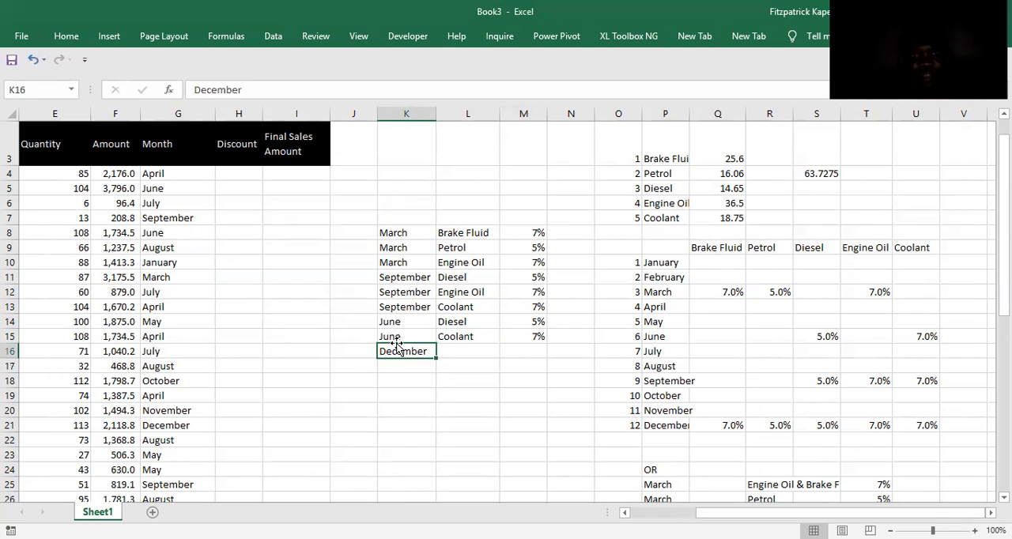
pyautogui.hotkey('shift', 'Down')
pyautogui.hotkey('shift', 'Down')
pyautogui.hotkey('shift', 'Down')
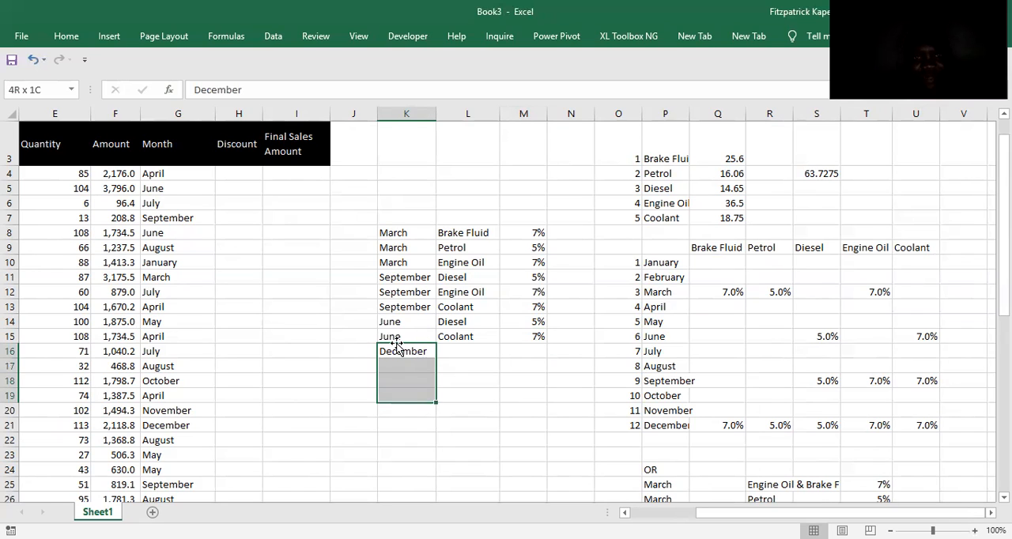
pyautogui.hotkey('shift', 'Down')
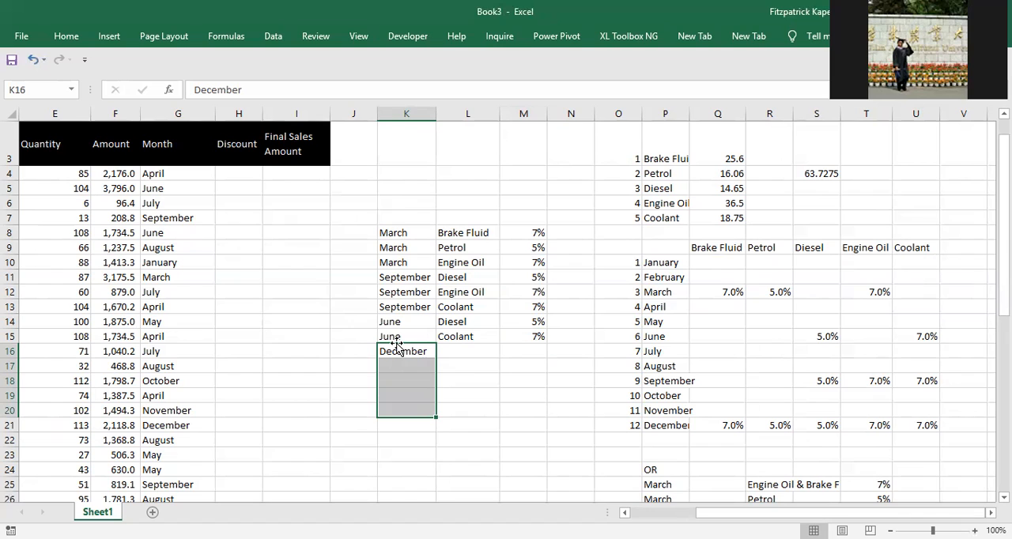
pyautogui.hotkey('ctrl', 'd')
# Copy Brake Fluid from L8 to L16 and Petrol from L9 to L17, beside the first two December entries.
pyautogui.click(455, 352)
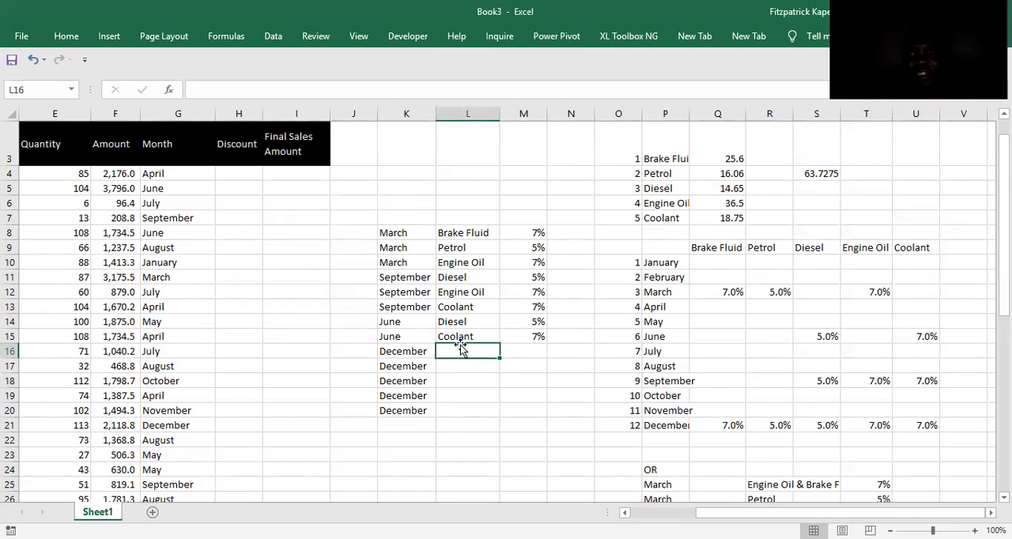
pyautogui.click(457, 230)
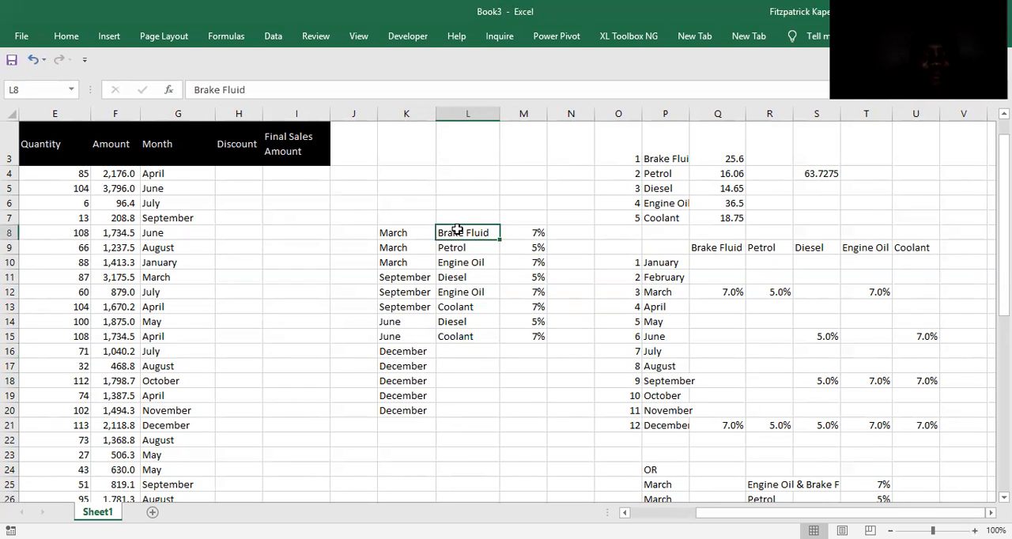
pyautogui.hotkey('ctrl', 'c')
pyautogui.click(437, 351)
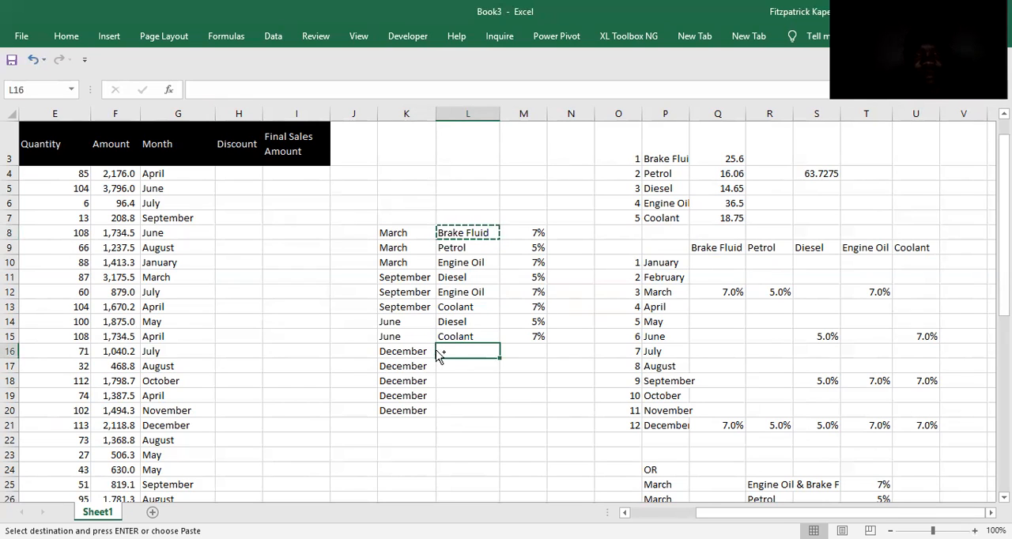
pyautogui.hotkey('ctrl', 'v')
pyautogui.click(464, 366)
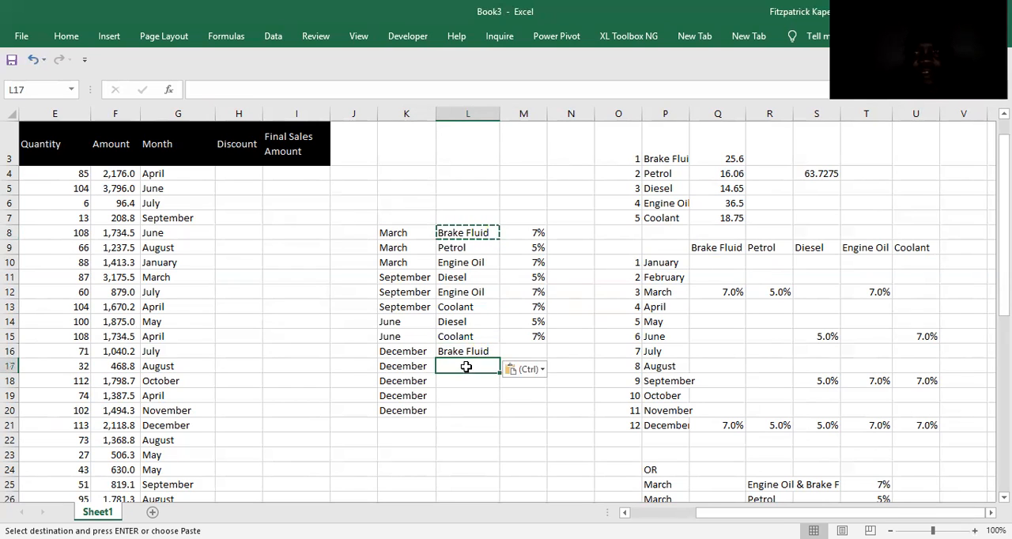
pyautogui.click(457, 246)
pyautogui.hotkey('ctrl', 'c')
pyautogui.click(449, 367)
pyautogui.hotkey('ctrl', 'v')
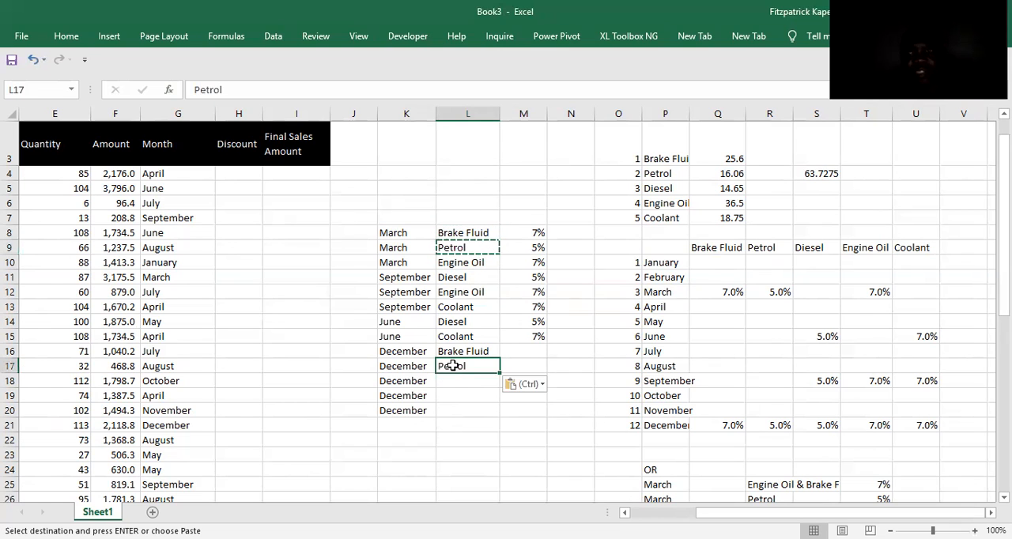
# Copy Diesel from L11 to L18 and Engine Oil from L12 to L19, beside the December entries.
pyautogui.click(456, 280)
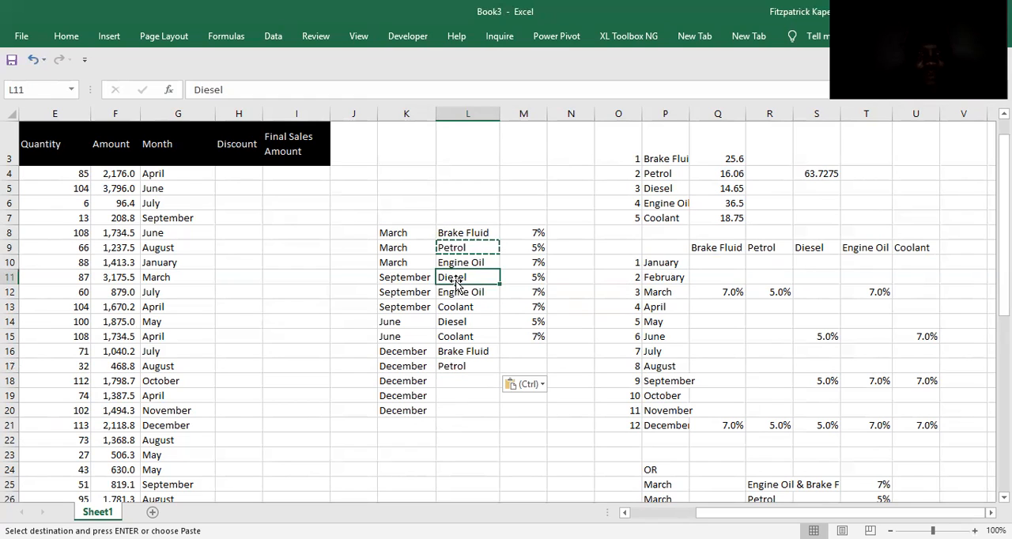
pyautogui.hotkey('ctrl', 'c')
pyautogui.click(448, 381)
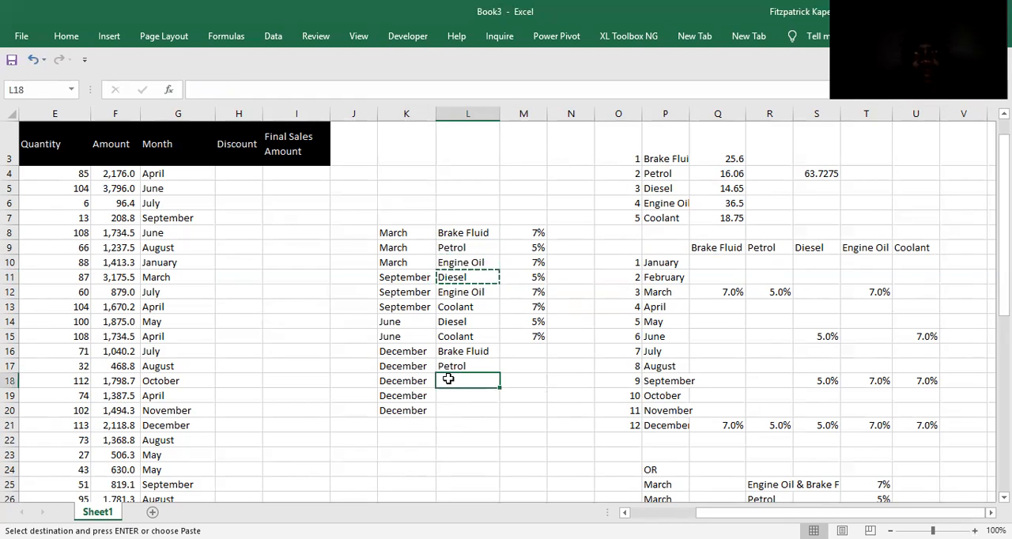
pyautogui.hotkey('ctrl', 'v')
pyautogui.click(455, 292)
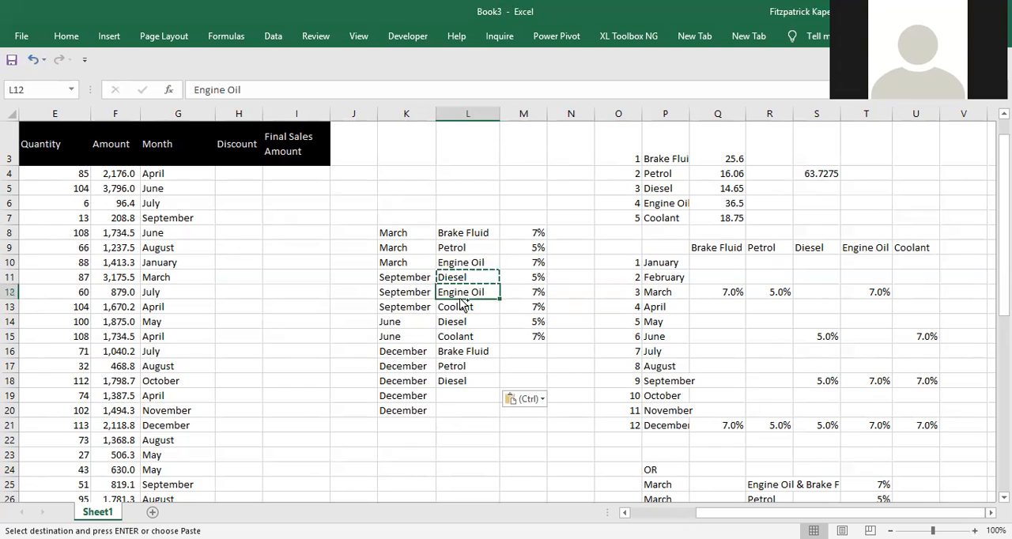
pyautogui.hotkey('ctrl', 'c')
pyautogui.click(442, 395)
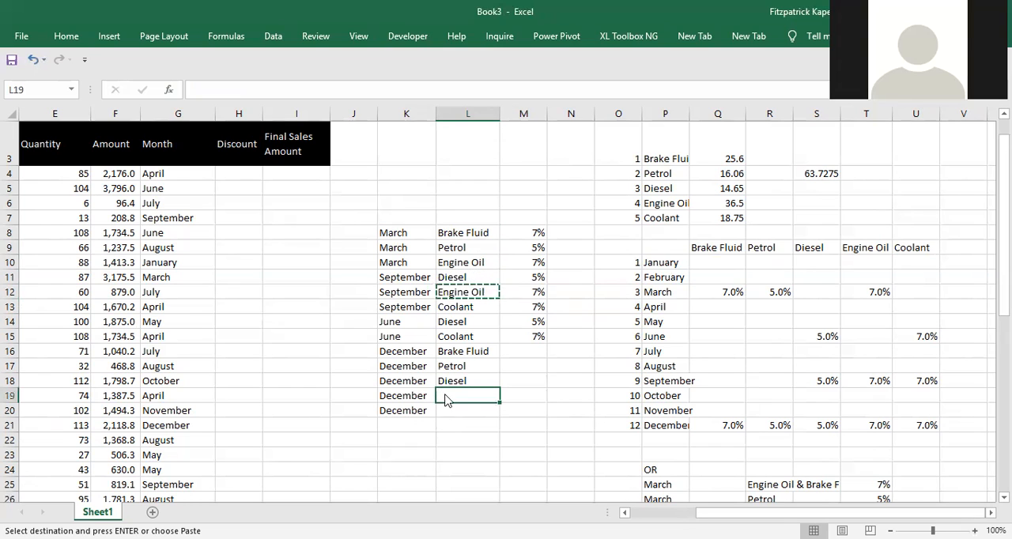
pyautogui.hotkey('ctrl', 'v')
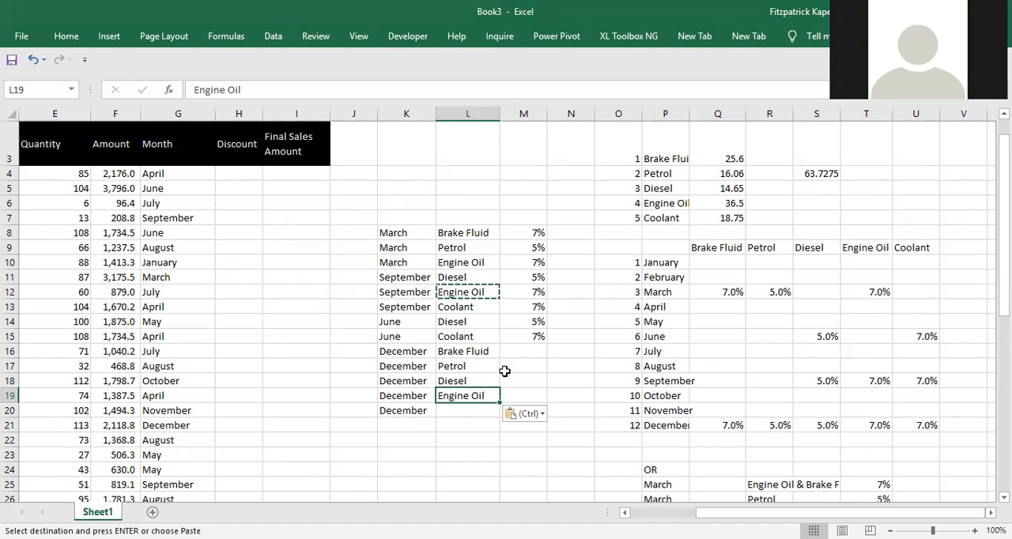
# Copy Coolant from L13 to L20, beside the last December entry.
pyautogui.click(459, 308)
pyautogui.hotkey('ctrl', 'c')
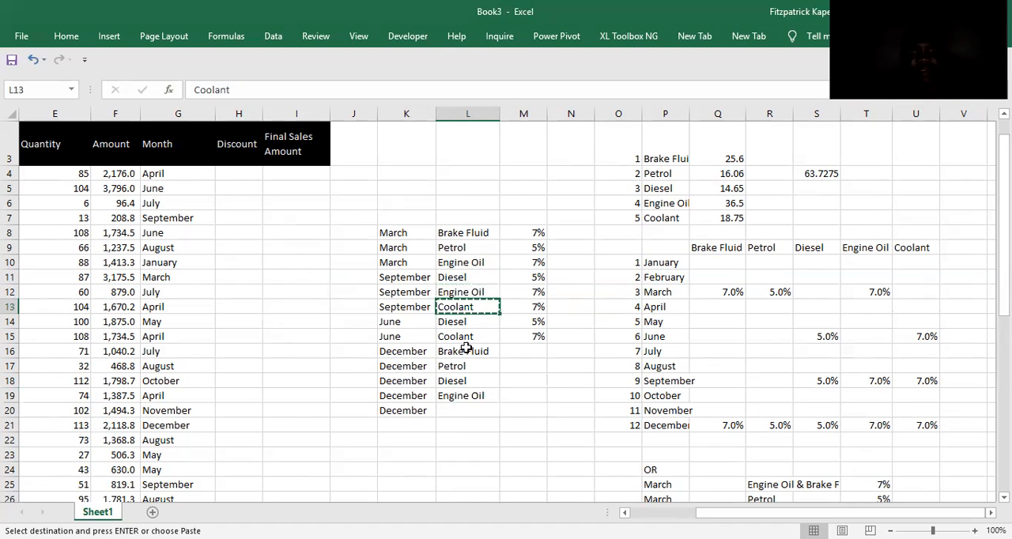
pyautogui.click(458, 410)
pyautogui.hotkey('ctrl', 'v')
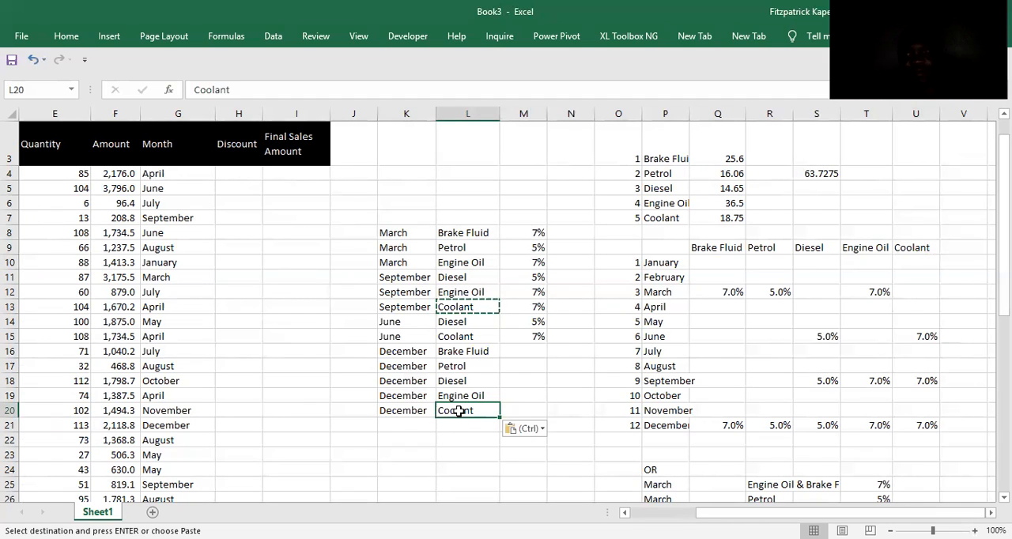
# Enter the December discounts in M16:M20: 7% for Brake Fluid, 5% for Petrol and Diesel, 7% for Engine Oil and Coolant.
pyautogui.click(533, 352)
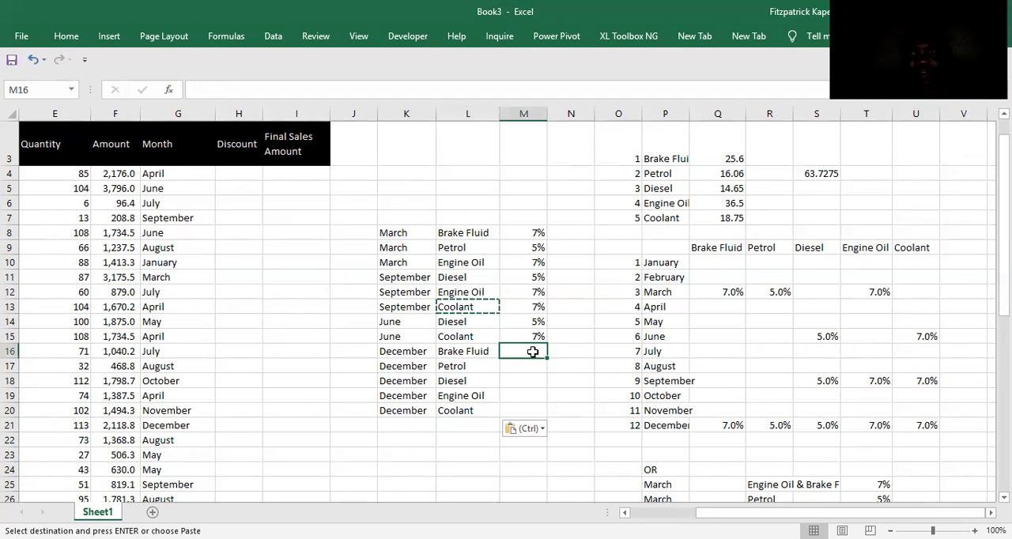
pyautogui.write('7%')
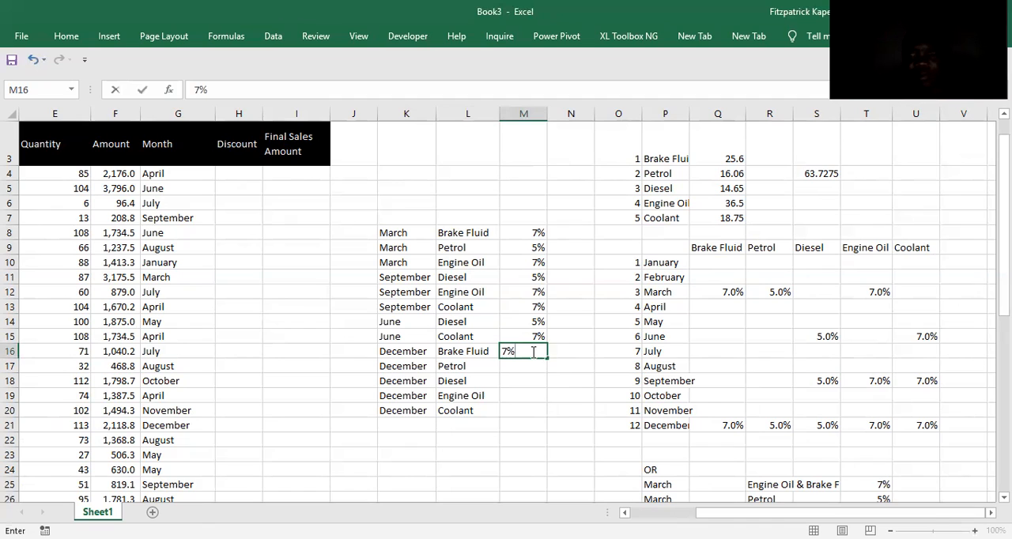
pyautogui.press('Return')
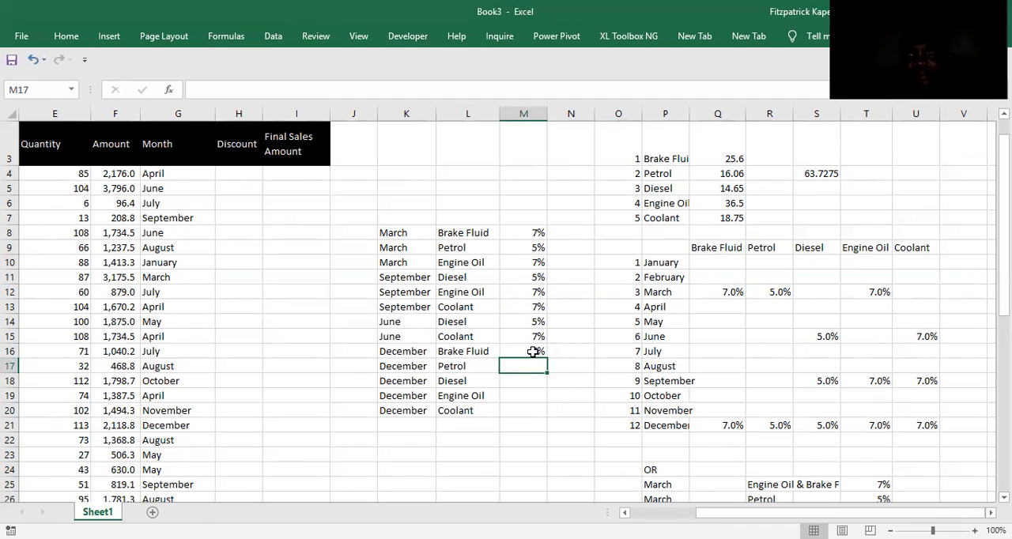
pyautogui.write('5%')
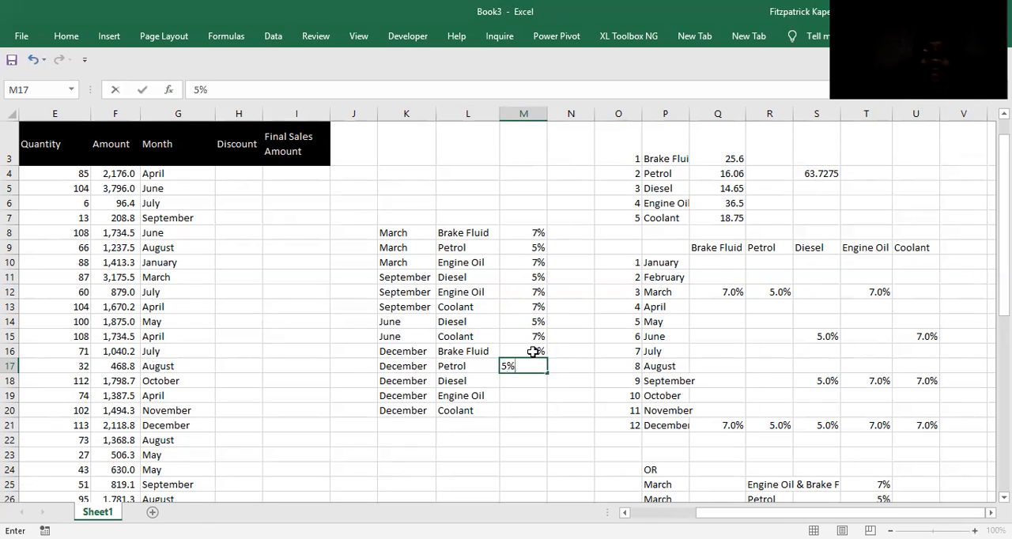
pyautogui.press('Return')
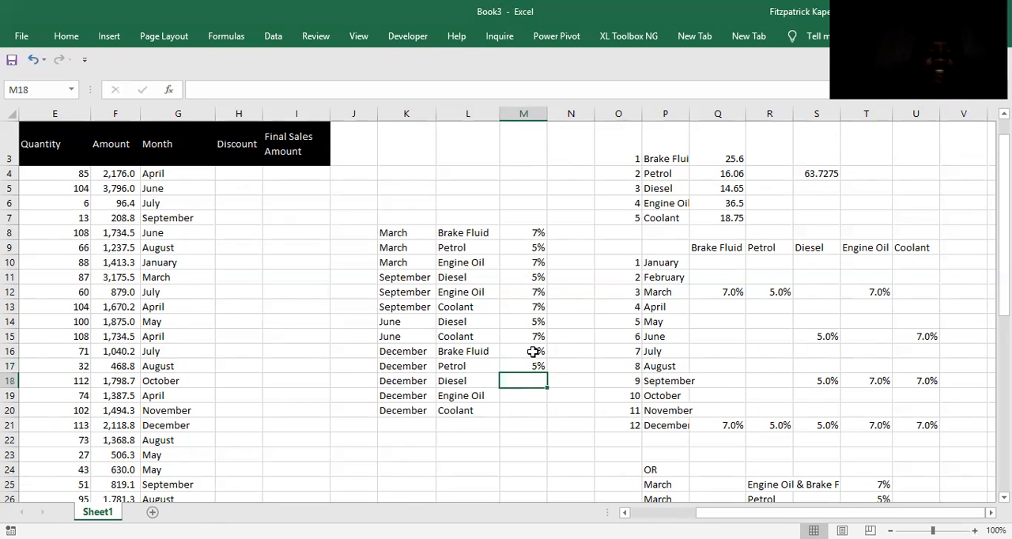
pyautogui.write('5%')
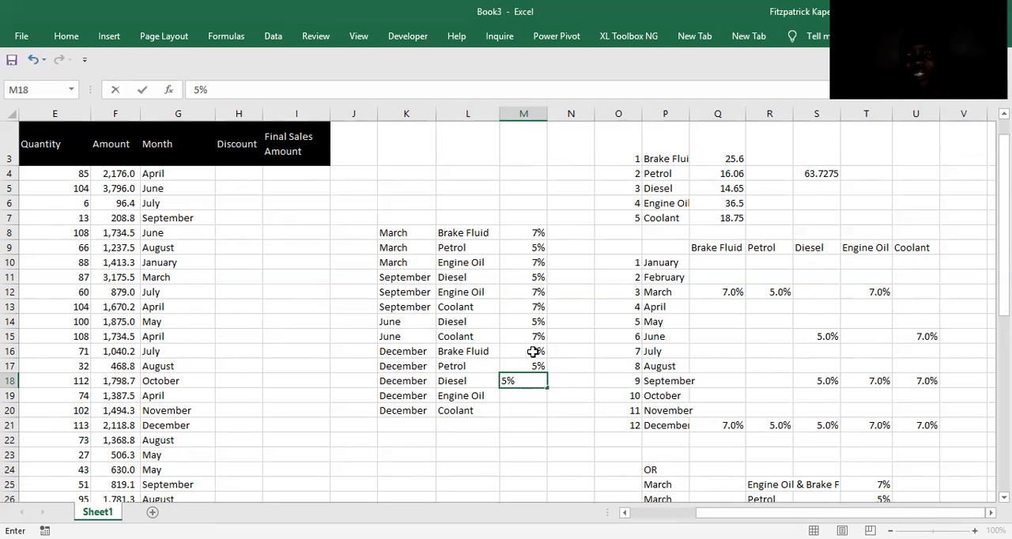
pyautogui.press('Return')
pyautogui.write('7%')
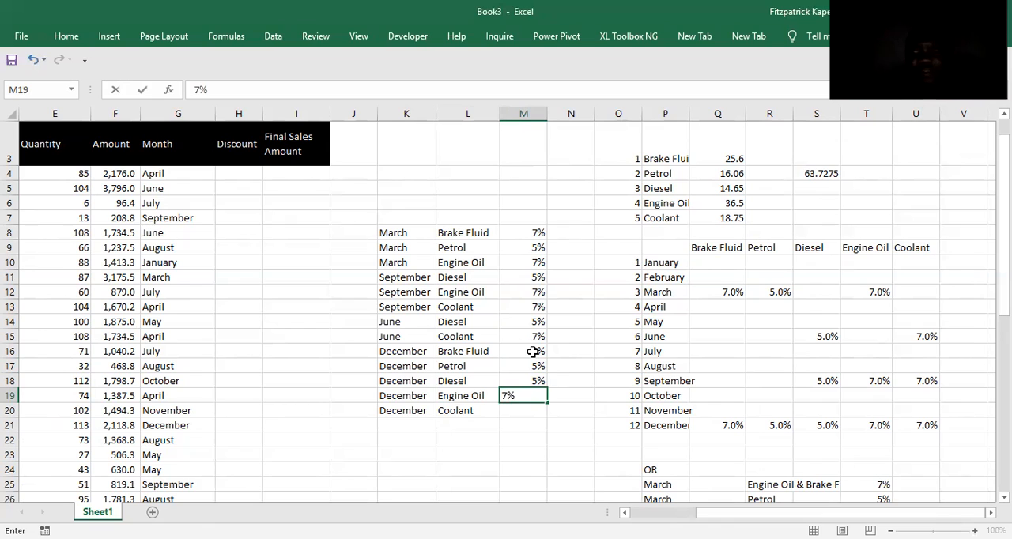
pyautogui.press('Return')
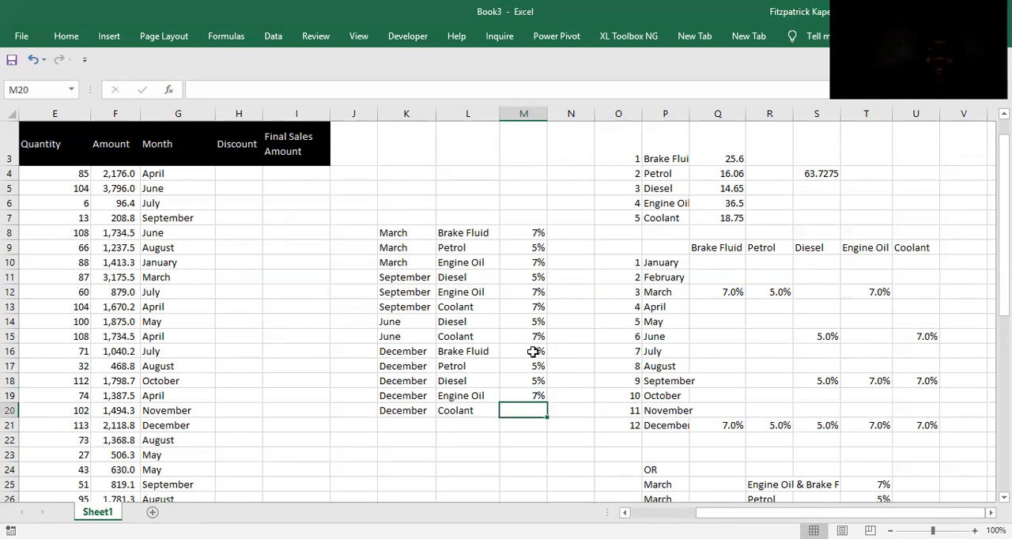
pyautogui.write('7%')
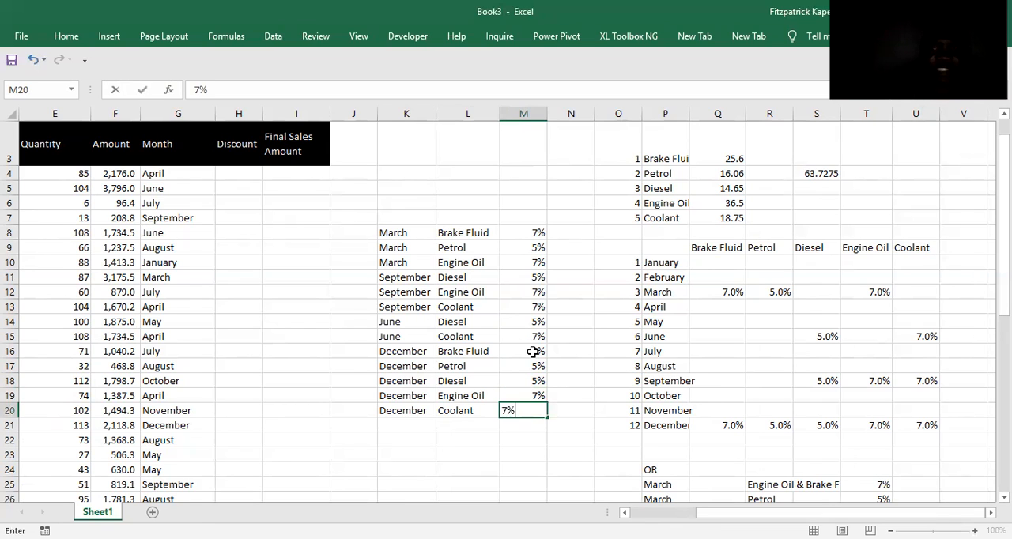
pyautogui.press('Return')
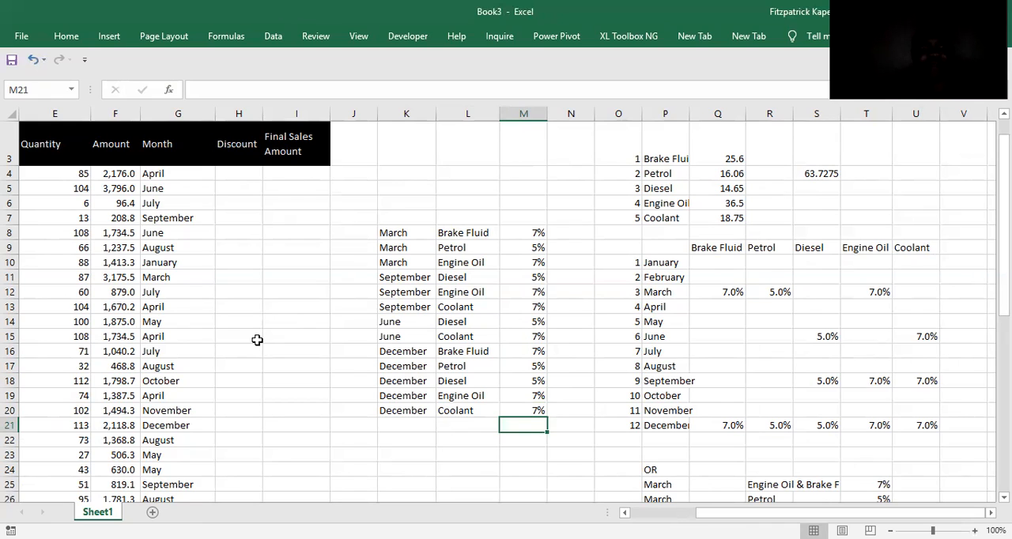
# Insert a blank column M before the discount percentages, fill M8:M20 with the product-month key =L8&K8, and widen the column.
pyautogui.click(524, 113)
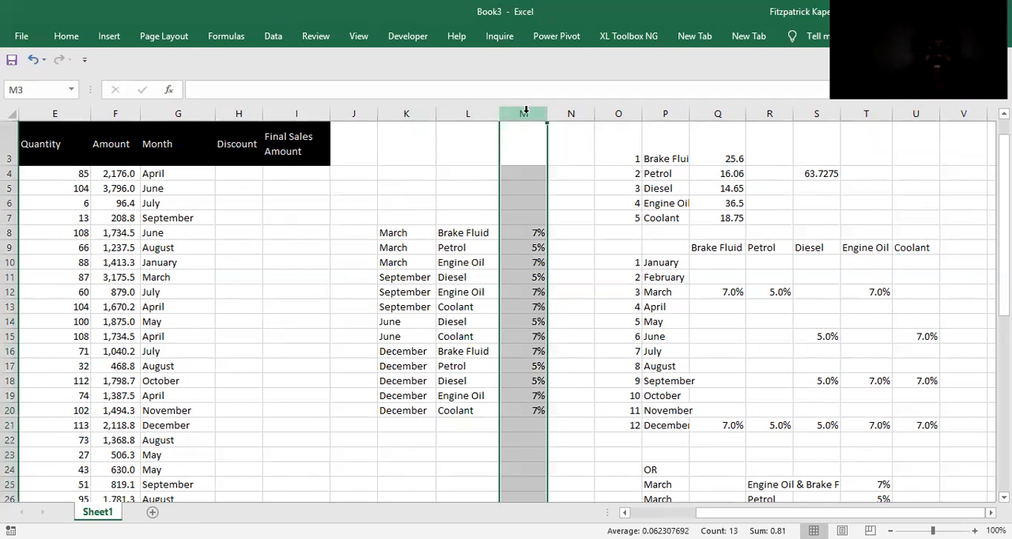
pyautogui.hotkey('ctrl', 'shift', '+')
pyautogui.click(517, 222)
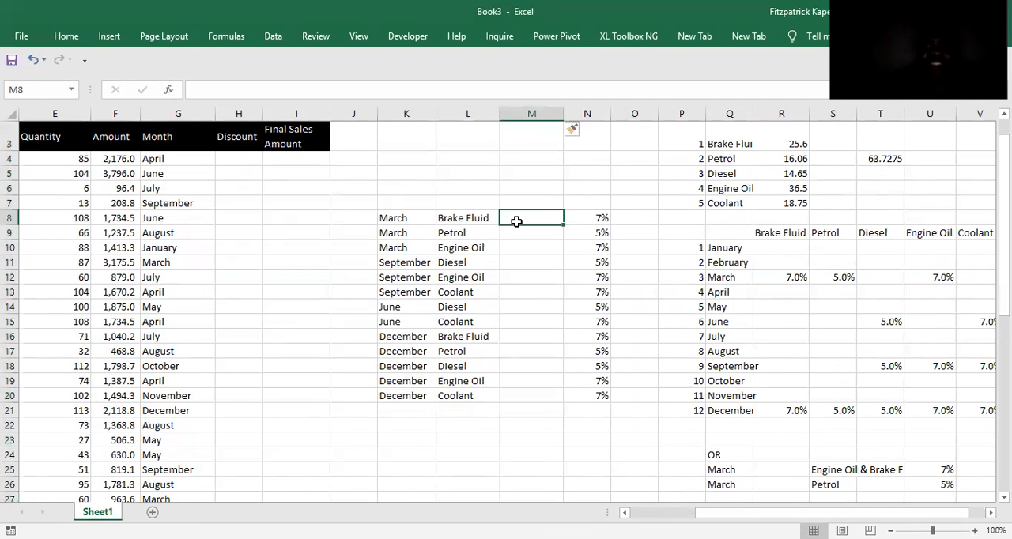
pyautogui.write('=')
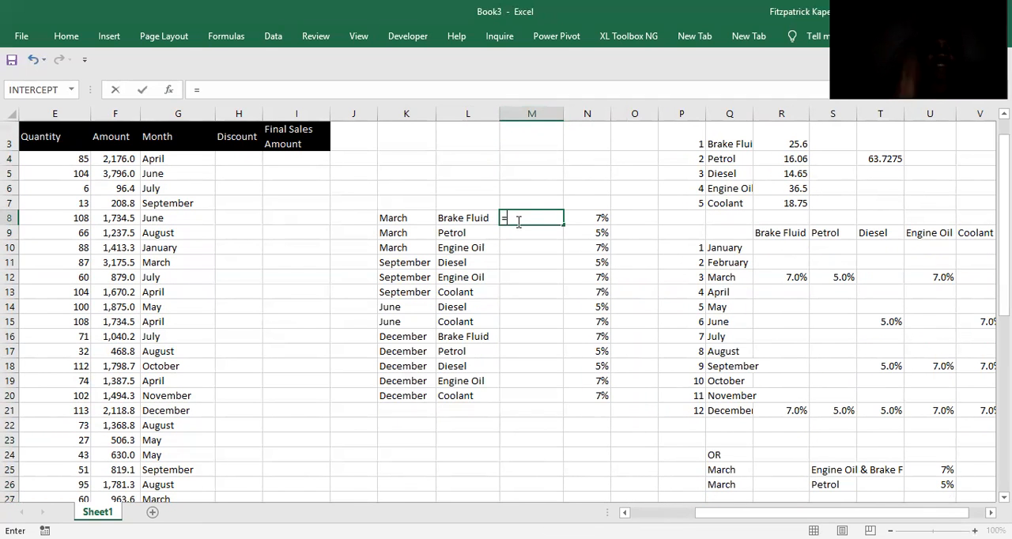
pyautogui.click(465, 218)
pyautogui.write('&')
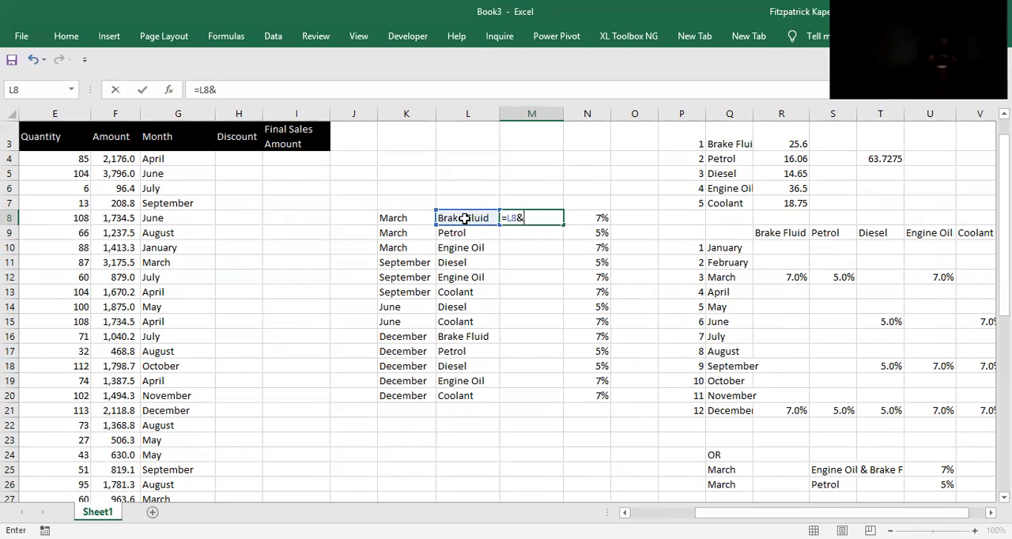
pyautogui.click(397, 217)
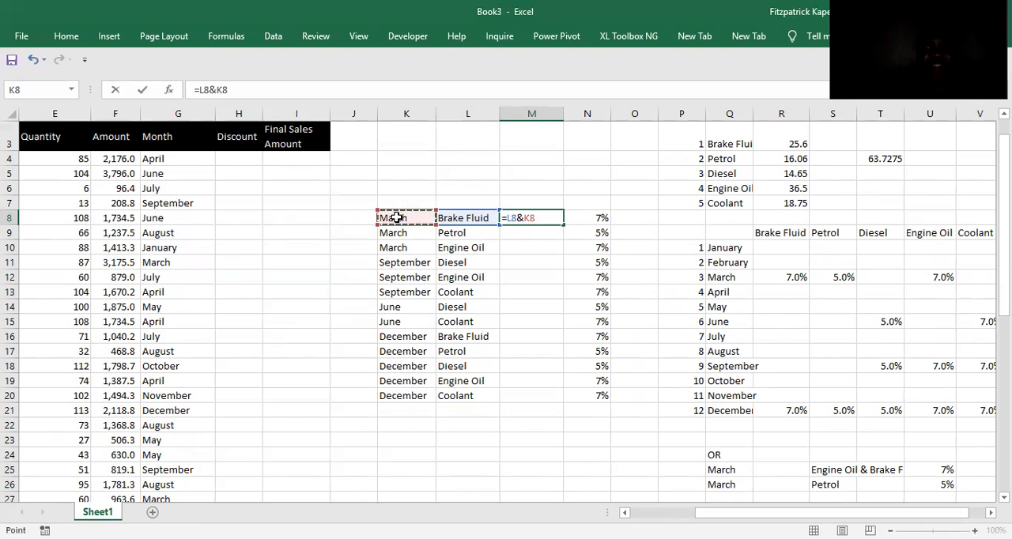
pyautogui.hotkey('ctrl', 'Return')
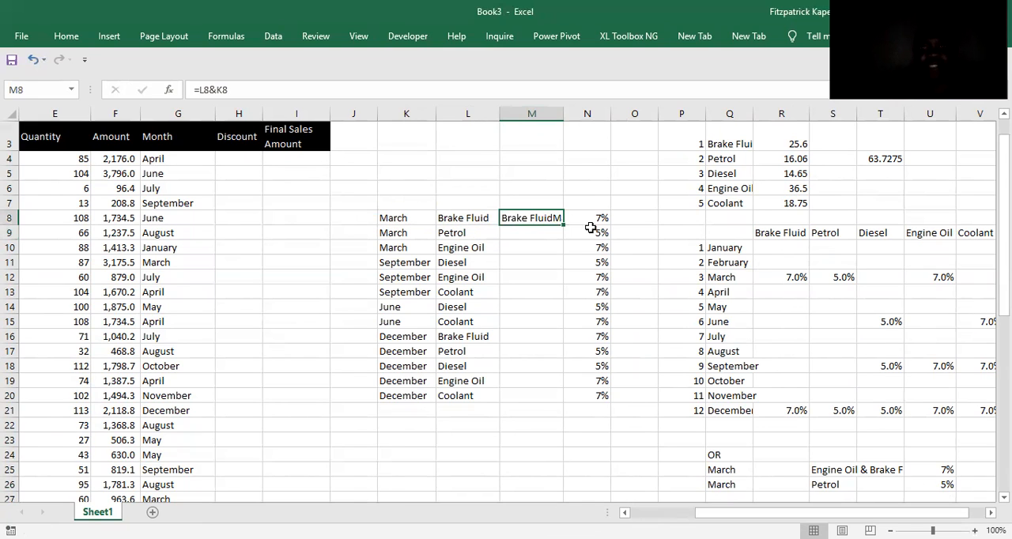
pyautogui.doubleClick(564, 225)
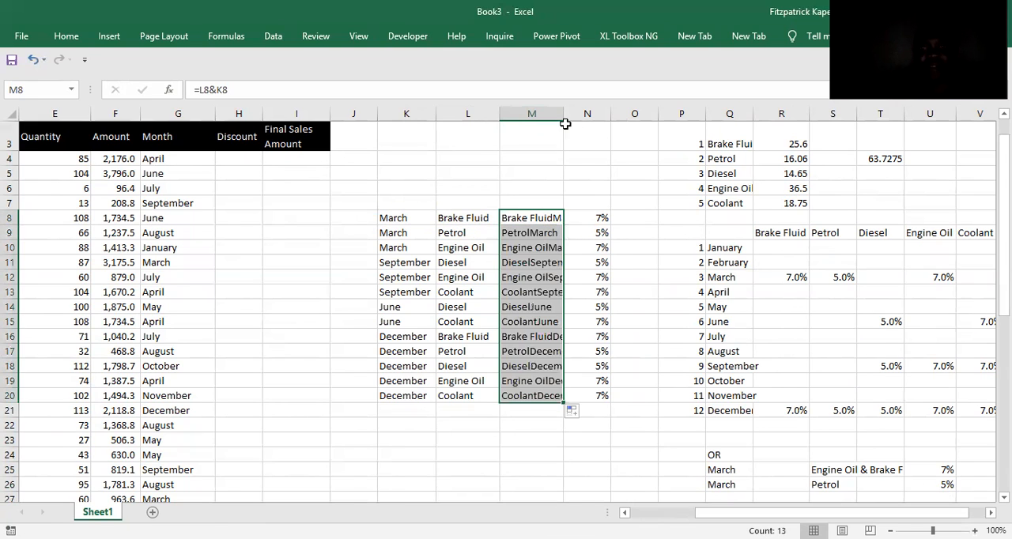
pyautogui.moveTo(565, 114); pyautogui.dragTo(594, 114)
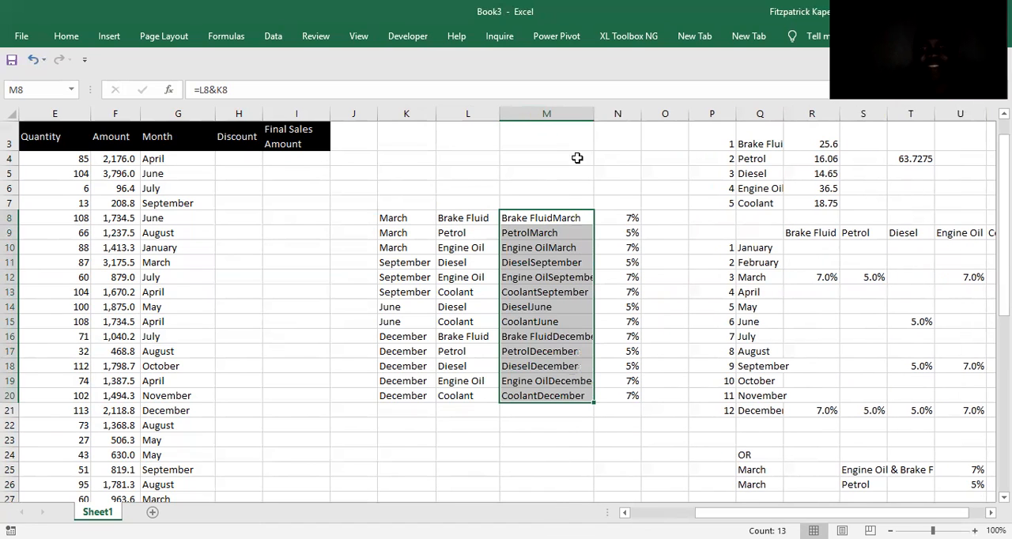
pyautogui.click(525, 213)
pyautogui.press('Left')
pyautogui.press('Left')
pyautogui.press('Left')
pyautogui.press('Left')
pyautogui.press('Left')
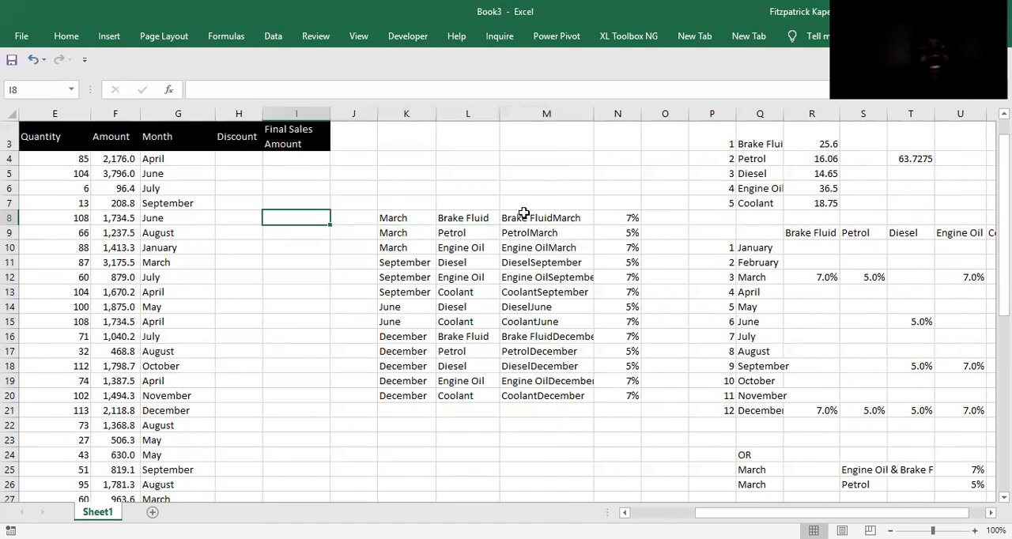
pyautogui.press('Up')
pyautogui.press('Up')
pyautogui.press('Up')
pyautogui.press('Up')
pyautogui.press('Up')
pyautogui.press('Down')
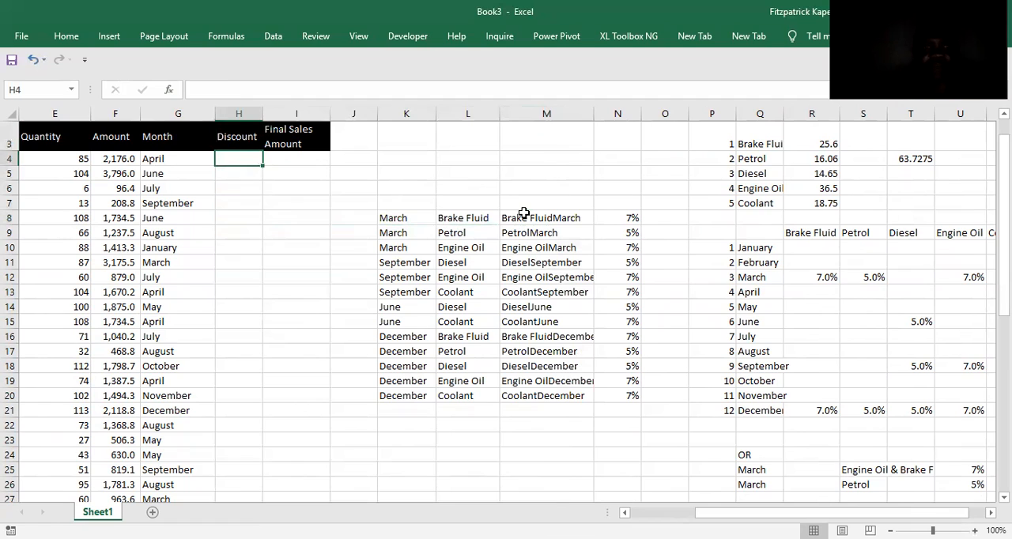
pyautogui.write('=')
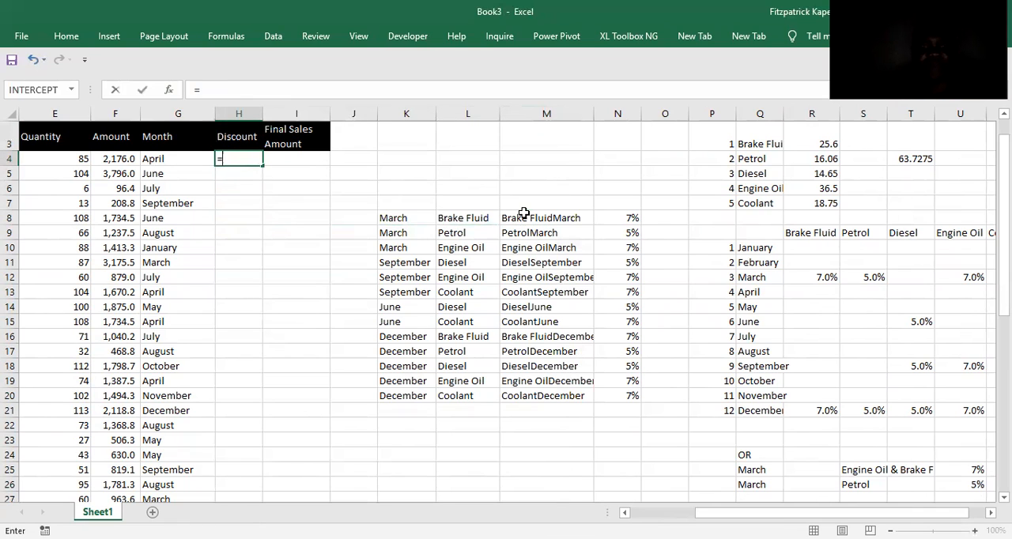
pyautogui.write('vl')
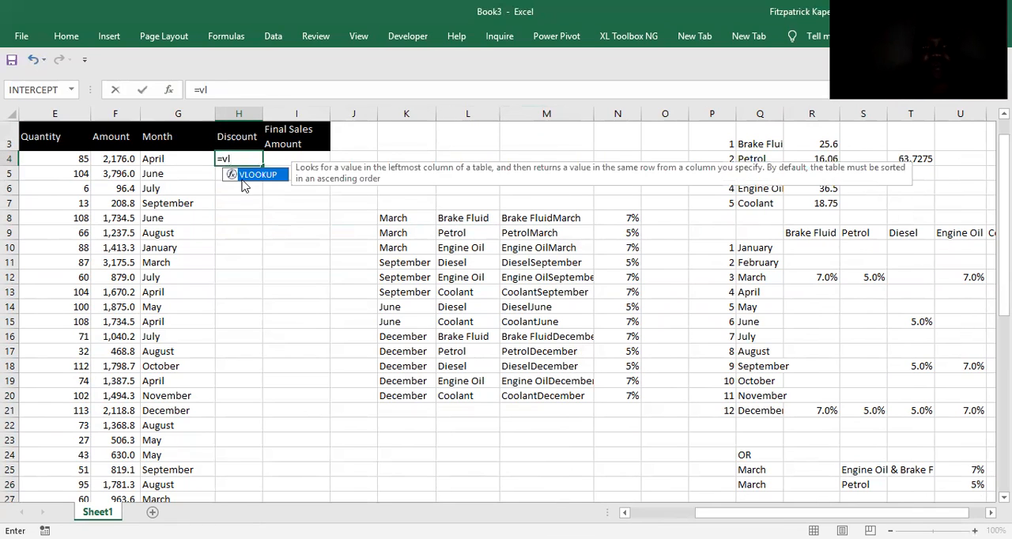
pyautogui.doubleClick(248, 175)
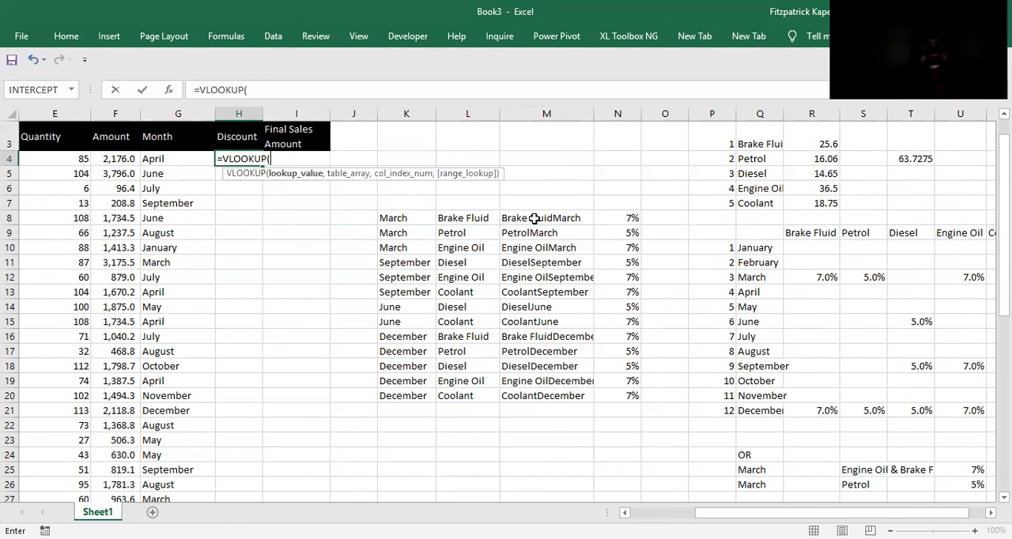
pyautogui.click(535, 219)
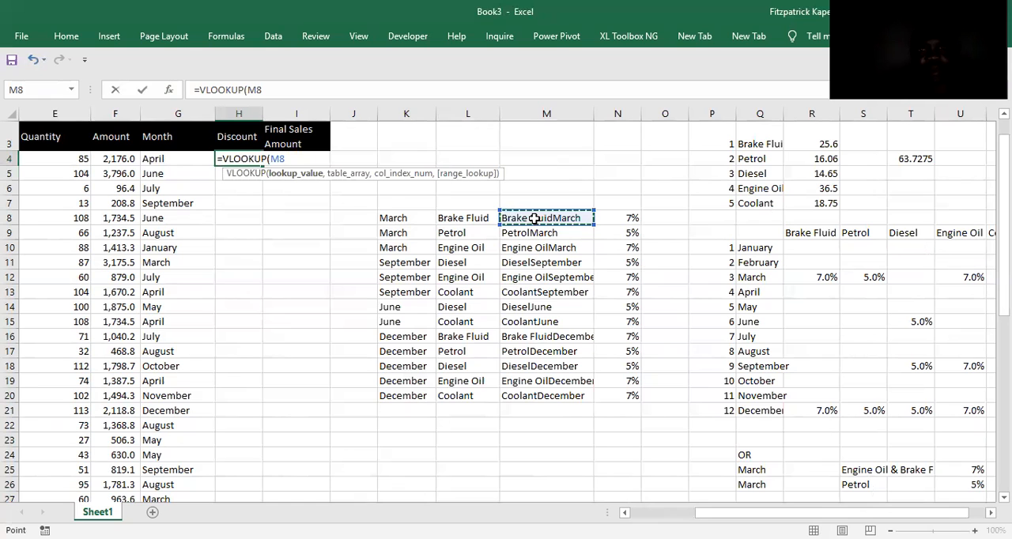
pyautogui.write(',')
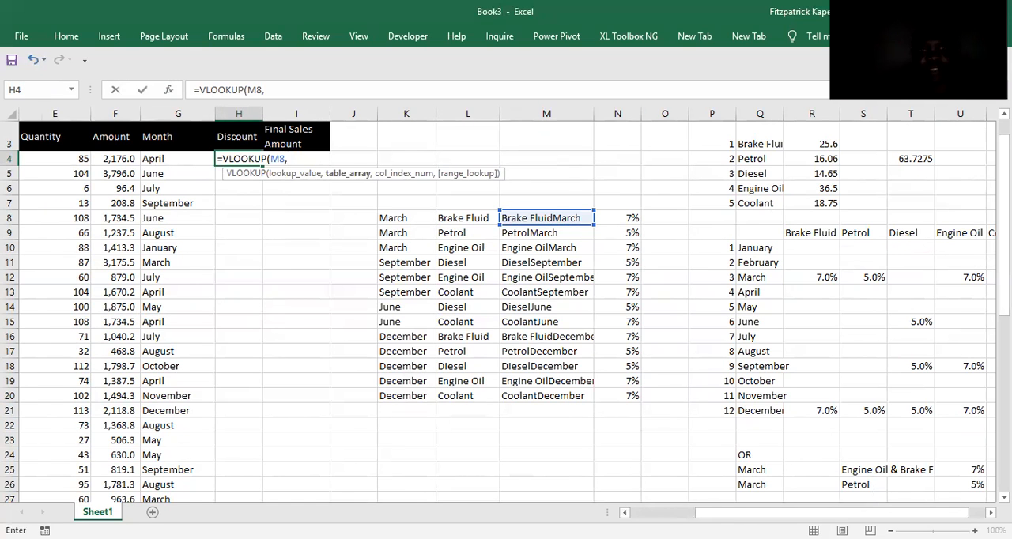
pyautogui.click(624, 513)
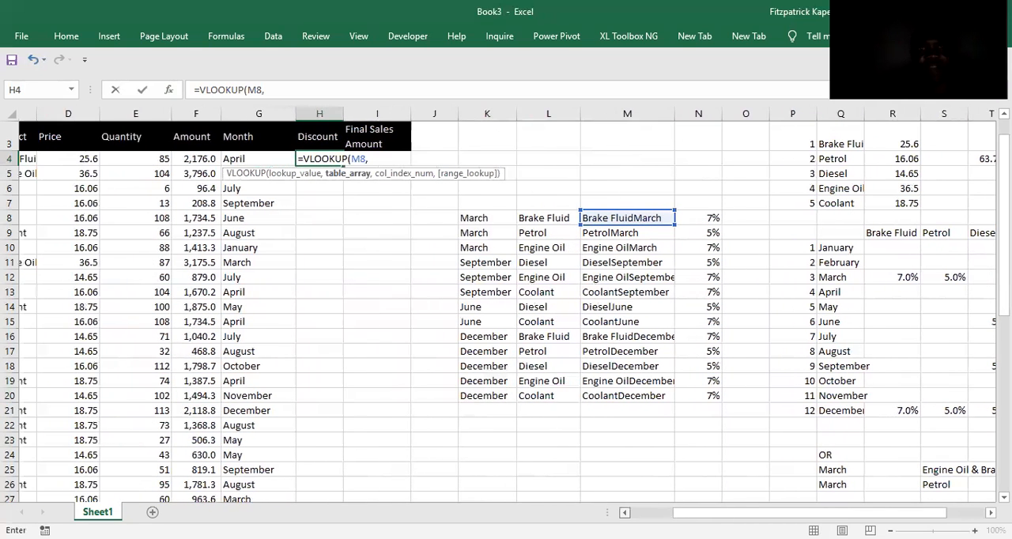
pyautogui.click(624, 512)
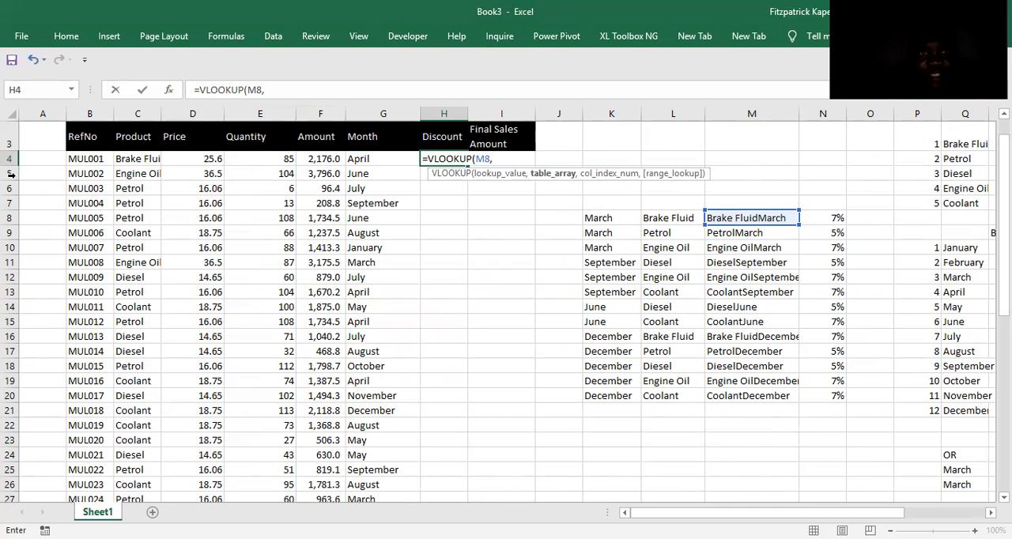
pyautogui.click(41, 156)
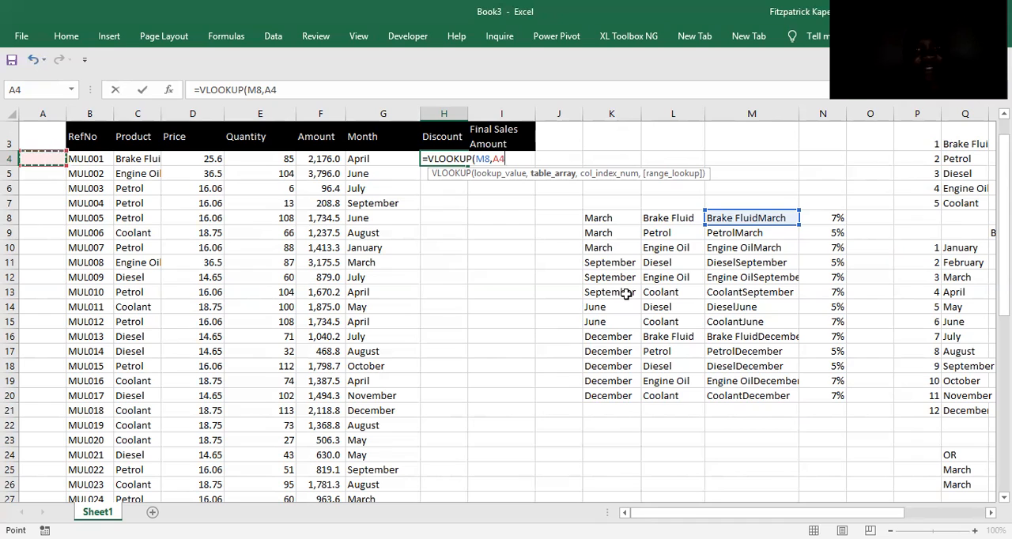
pyautogui.press('Escape')
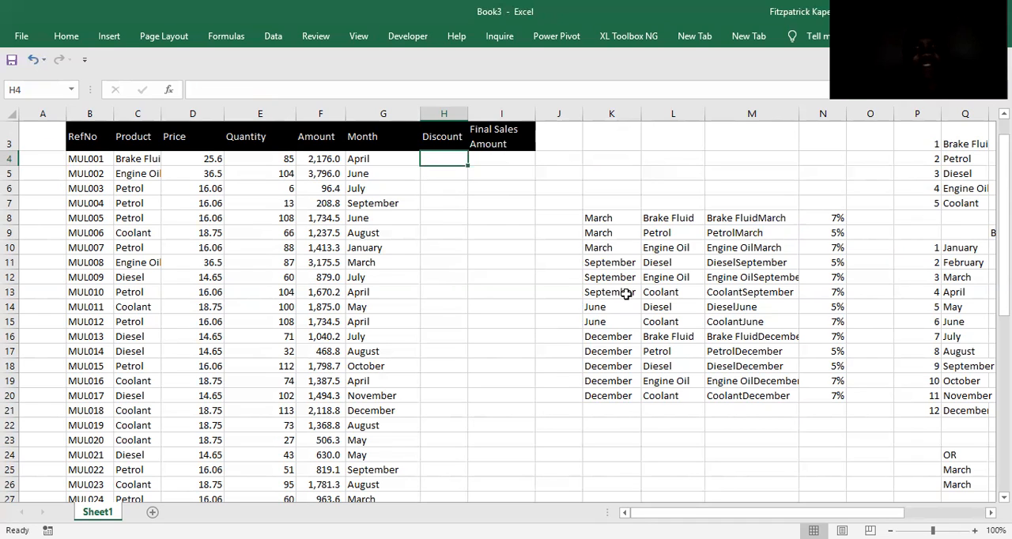
# Start a SUMIFS formula in H4 with the discount percentages $N$8:$N$20 as the sum range.
pyautogui.write('=')
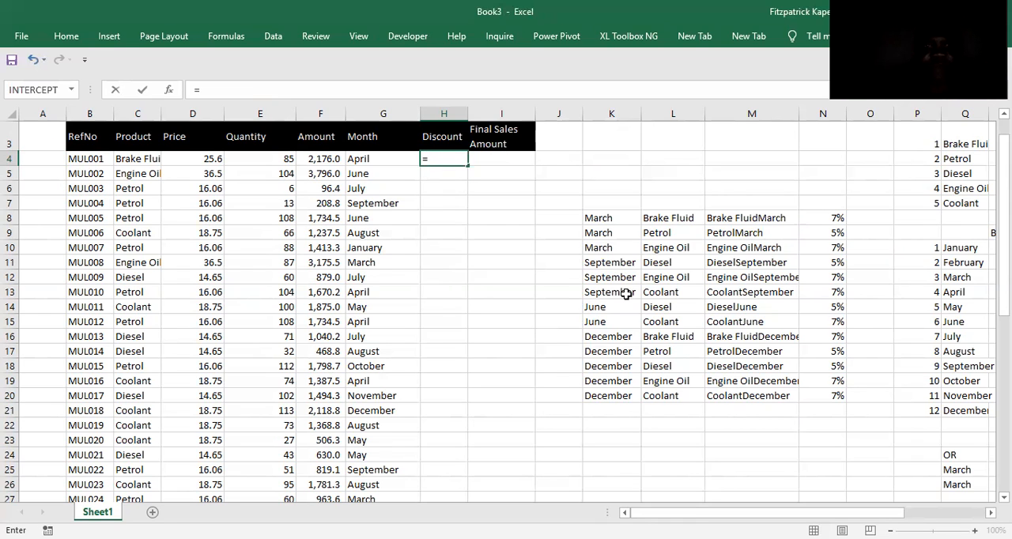
pyautogui.write('sumif')
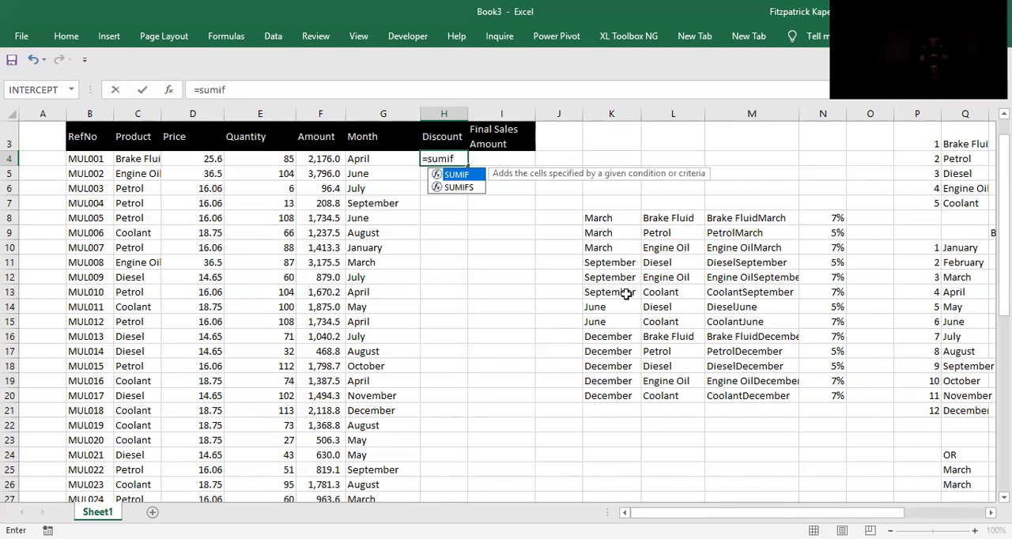
pyautogui.doubleClick(459, 188)
pyautogui.click(168, 89)
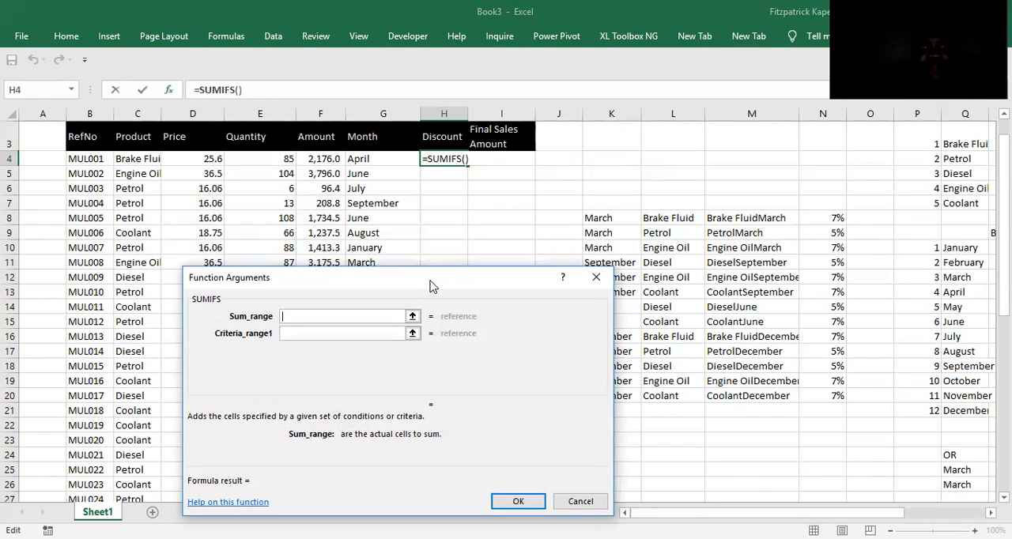
pyautogui.click(827, 219)
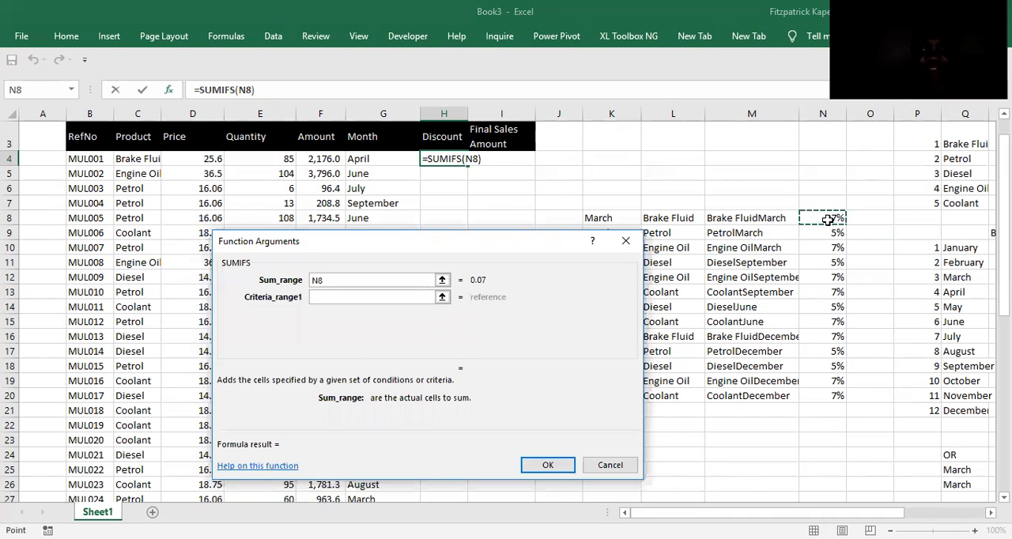
pyautogui.hotkey('ctrl', 'shift', 'Down')
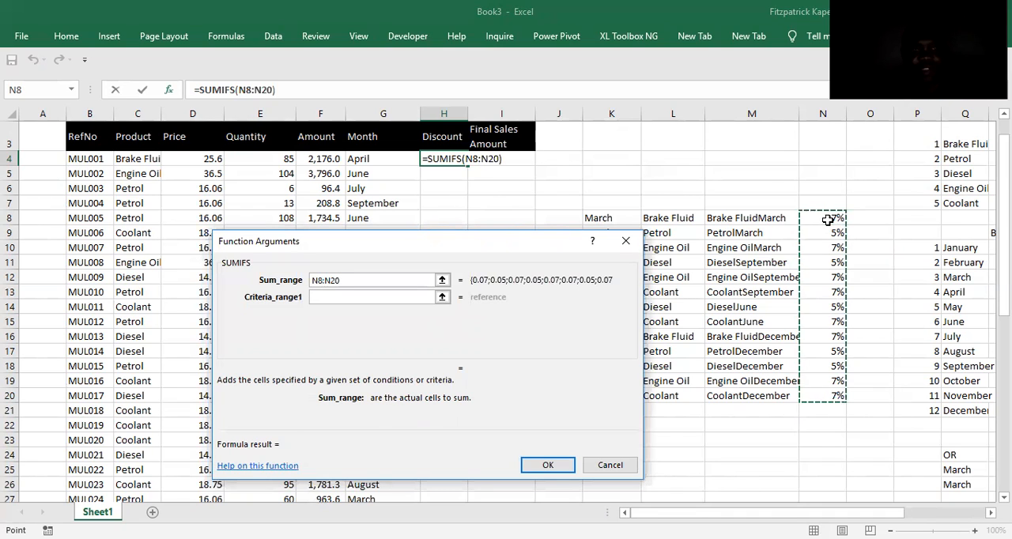
pyautogui.press('F4')
# Add the first SUMIFS condition, matching the helper months $K$8:$K$20 against the sale's month in G4.
pyautogui.click(329, 298)
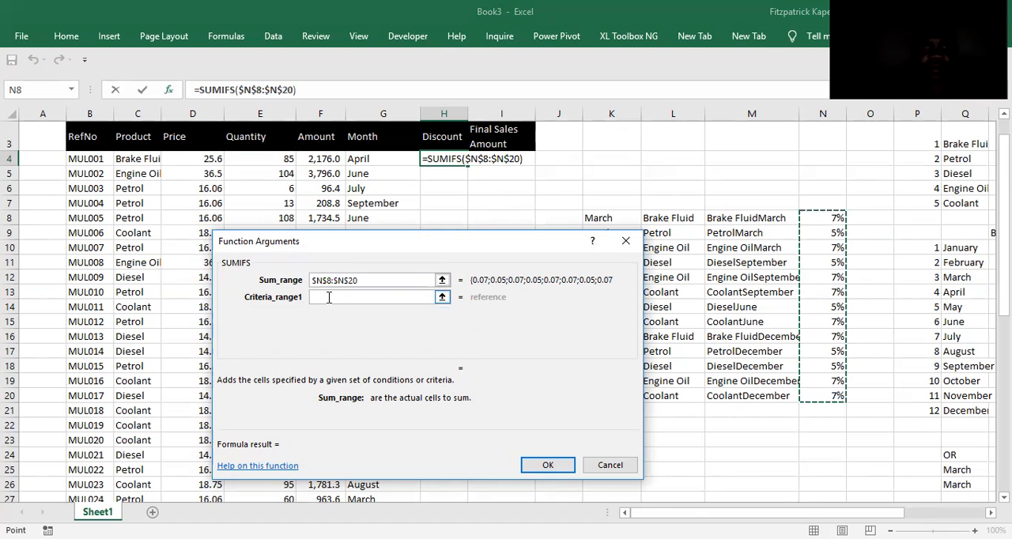
pyautogui.click(329, 298)
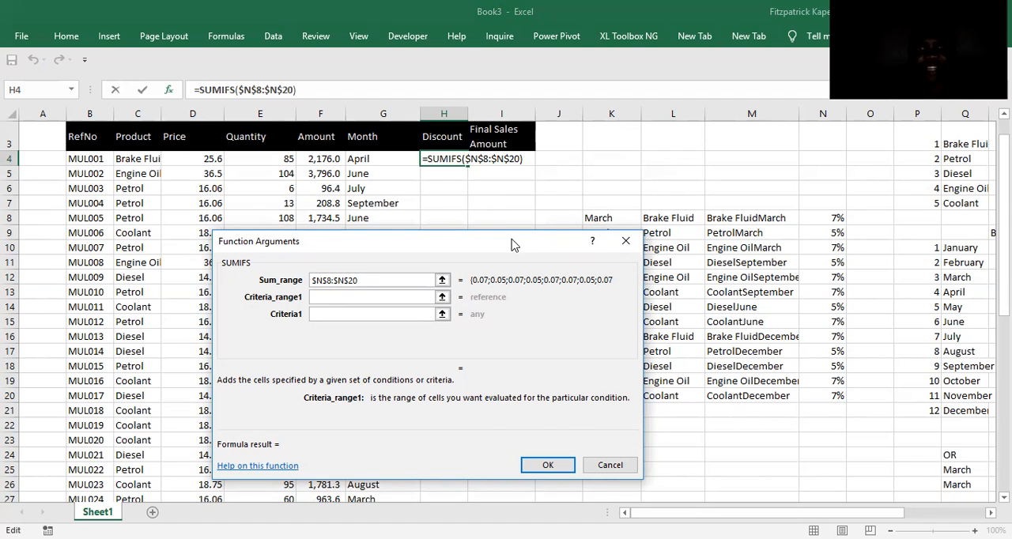
pyautogui.moveTo(512, 243); pyautogui.dragTo(368, 235)
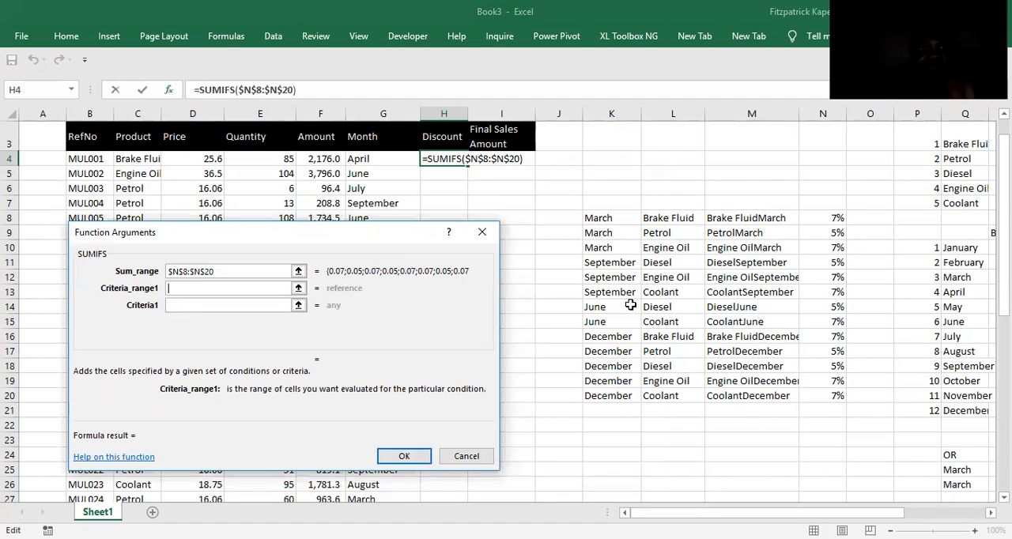
pyautogui.click(605, 218)
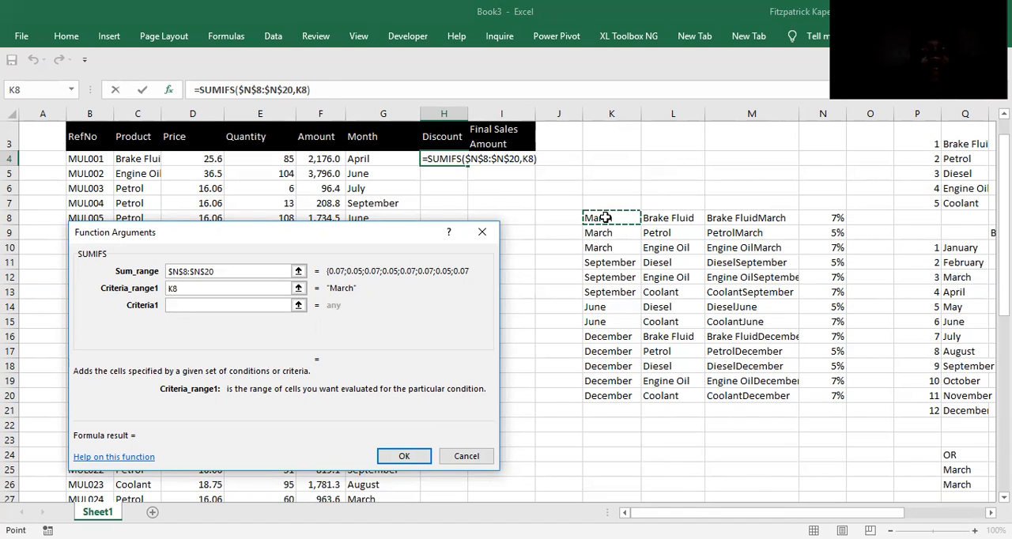
pyautogui.moveTo(605, 218); pyautogui.dragTo(604, 396)
pyautogui.press('F4')
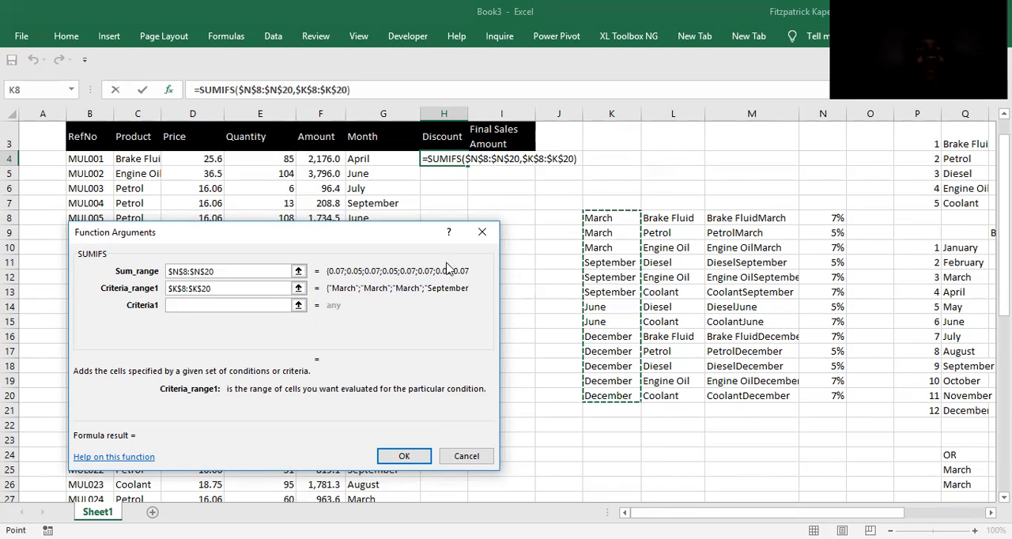
pyautogui.click(208, 306)
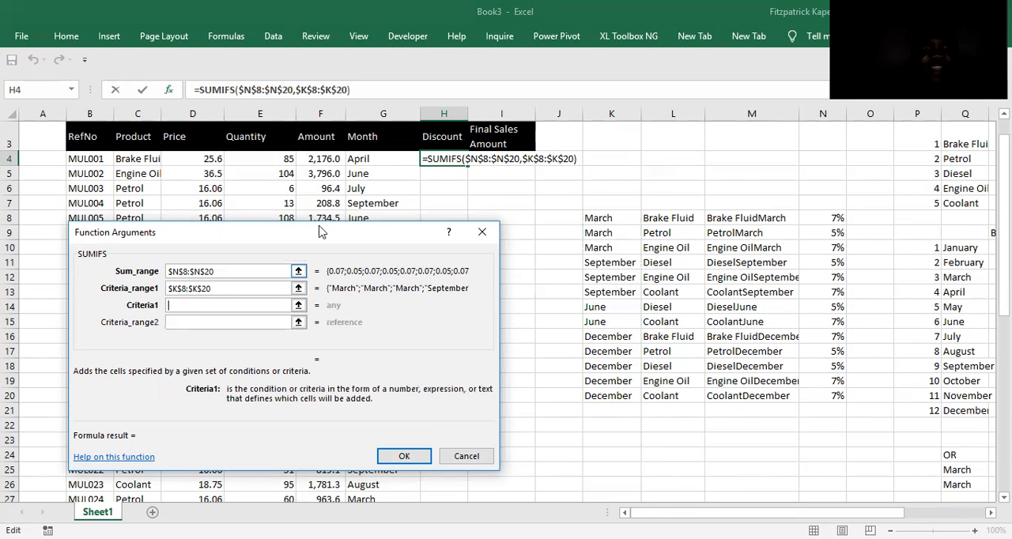
pyautogui.click(357, 159)
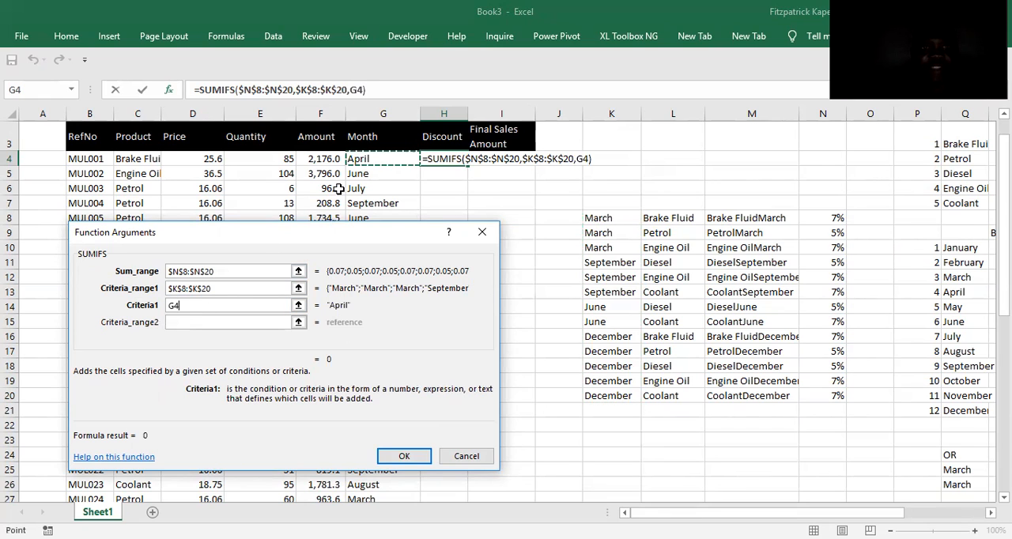
# Add the second SUMIFS condition, matching the helper products $L$8:$L$20 against the product in C4, and confirm the formula.
pyautogui.click(194, 322)
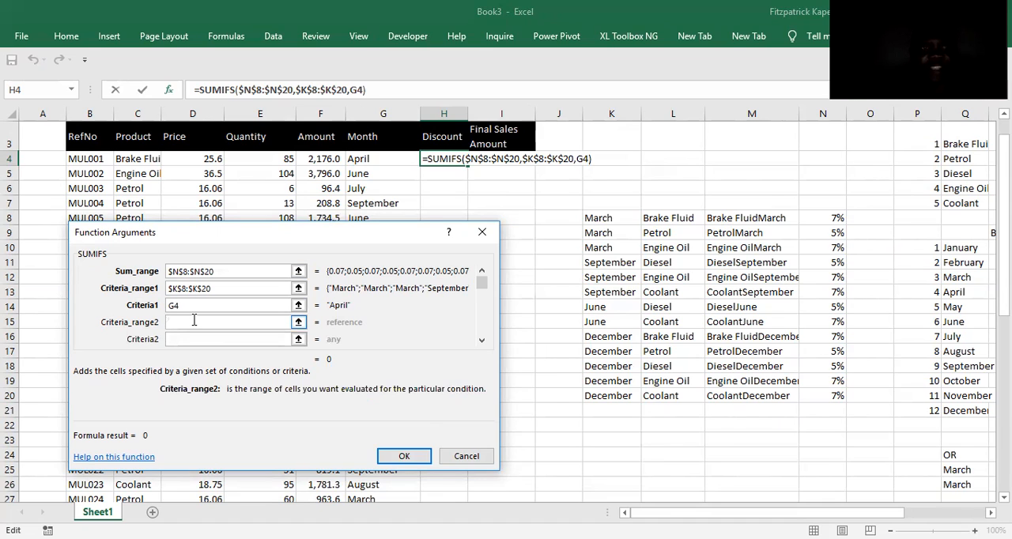
pyautogui.click(673, 218)
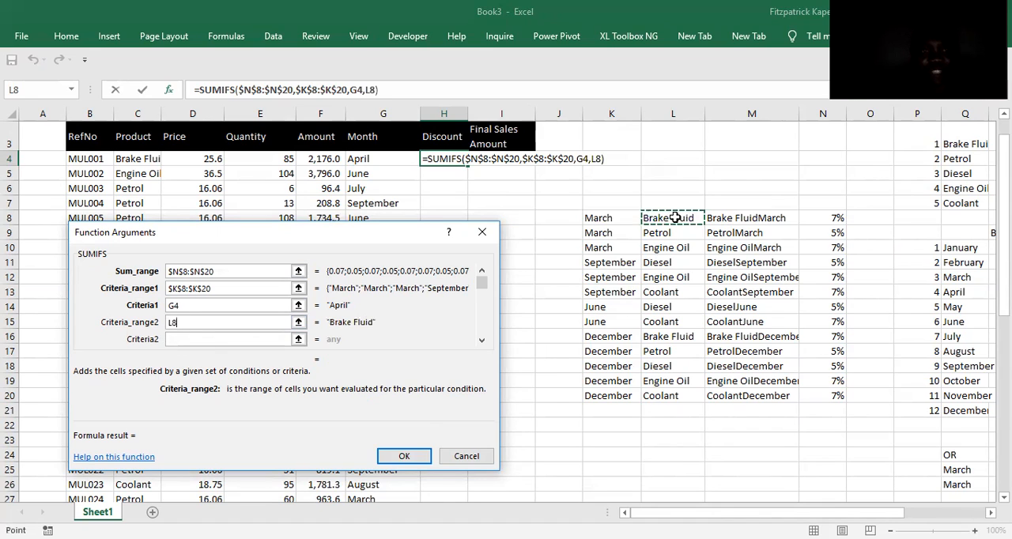
pyautogui.write(':L20')
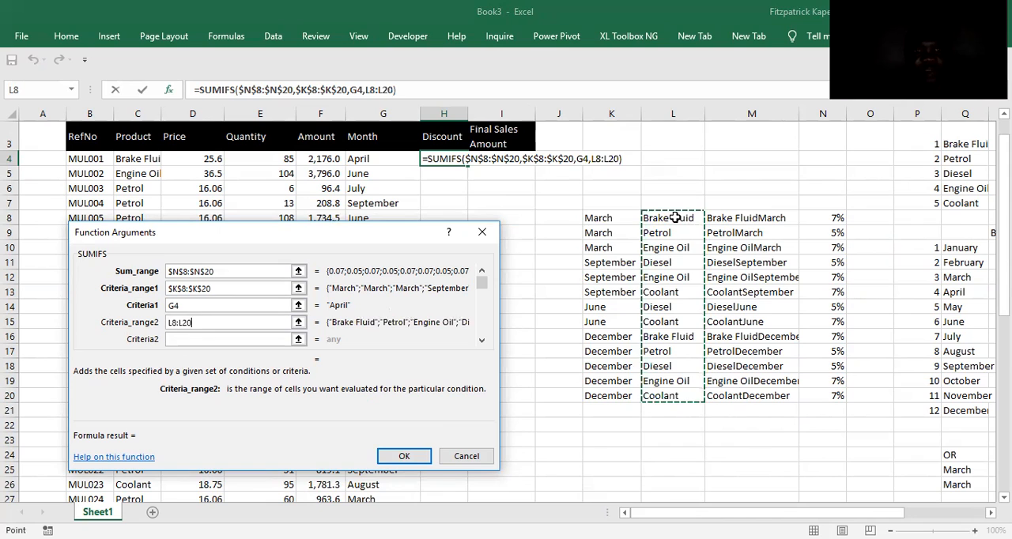
pyautogui.press('F4')
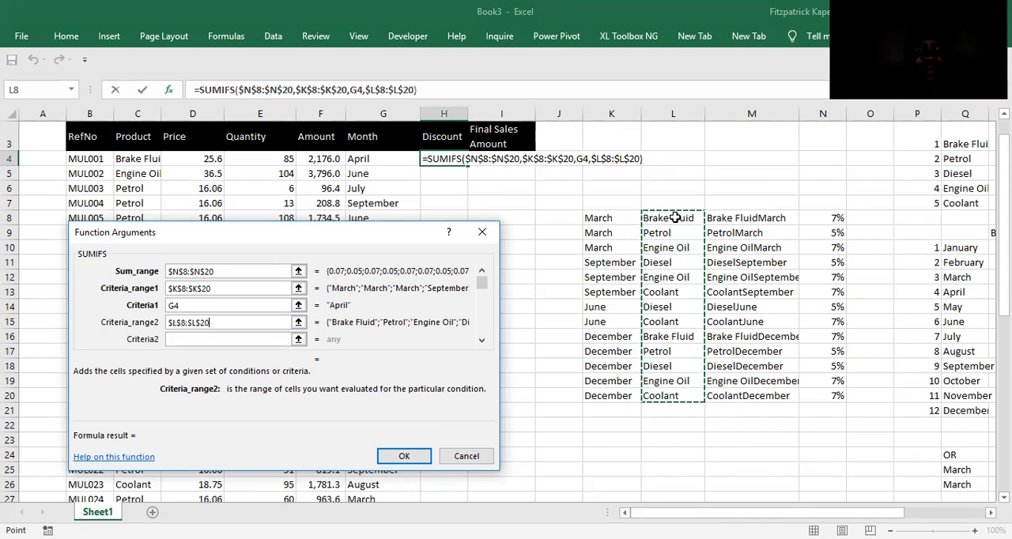
pyautogui.click(194, 339)
pyautogui.click(136, 161)
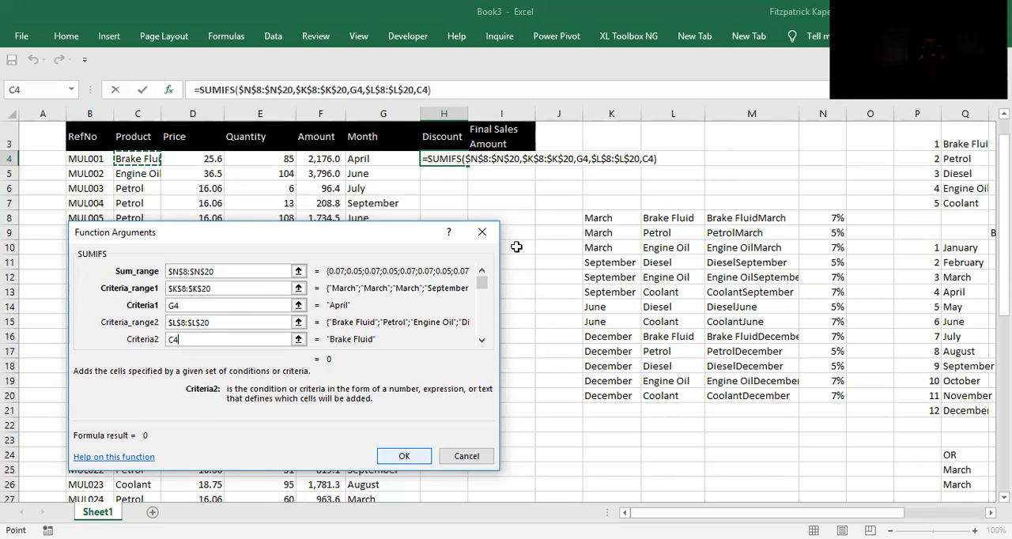
pyautogui.click(405, 459)
# Multiply the SUMIFS formula in H4 by the amount in F4 and fill it down the Discount column.
pyautogui.click(441, 87)
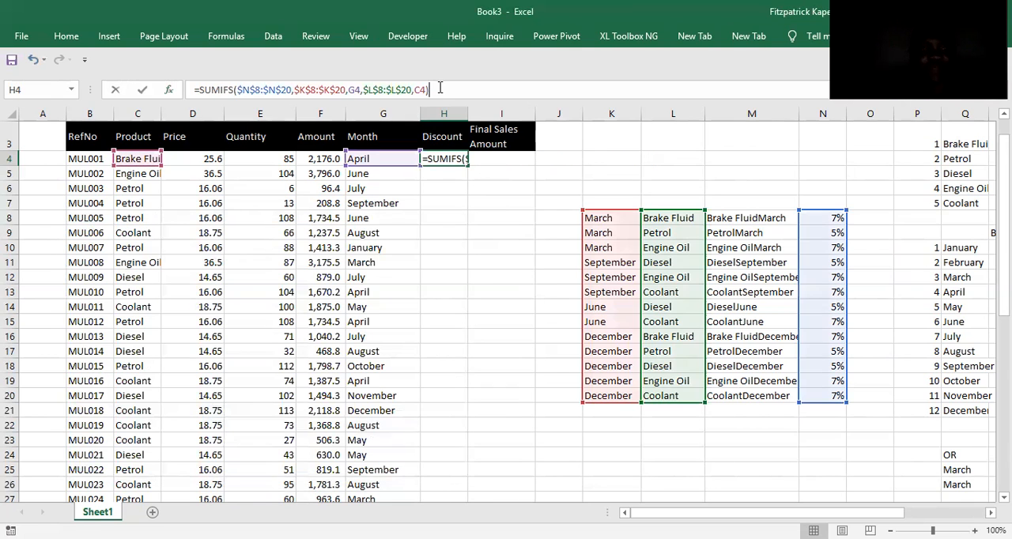
pyautogui.write('*')
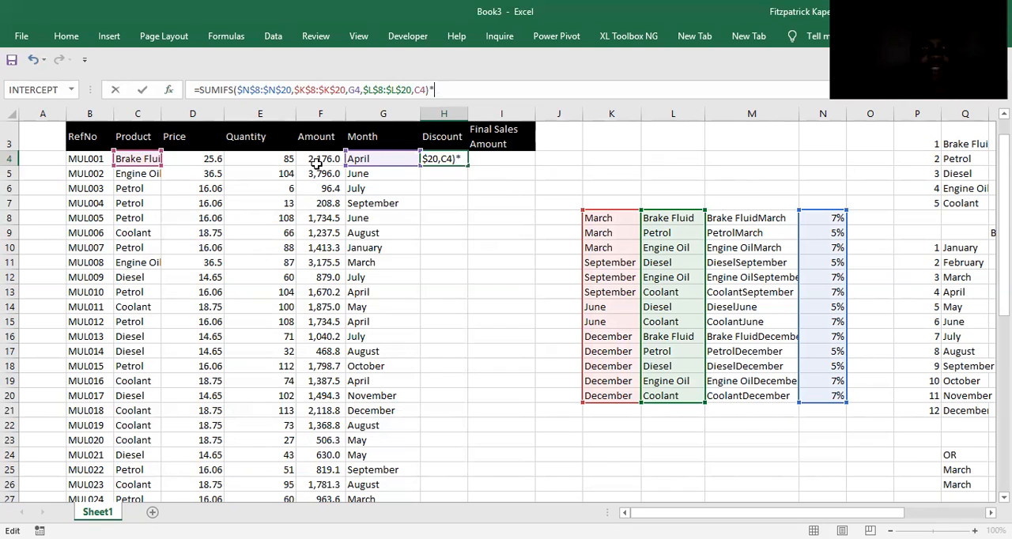
pyautogui.click(312, 159)
pyautogui.press('Return')
pyautogui.click(457, 162)
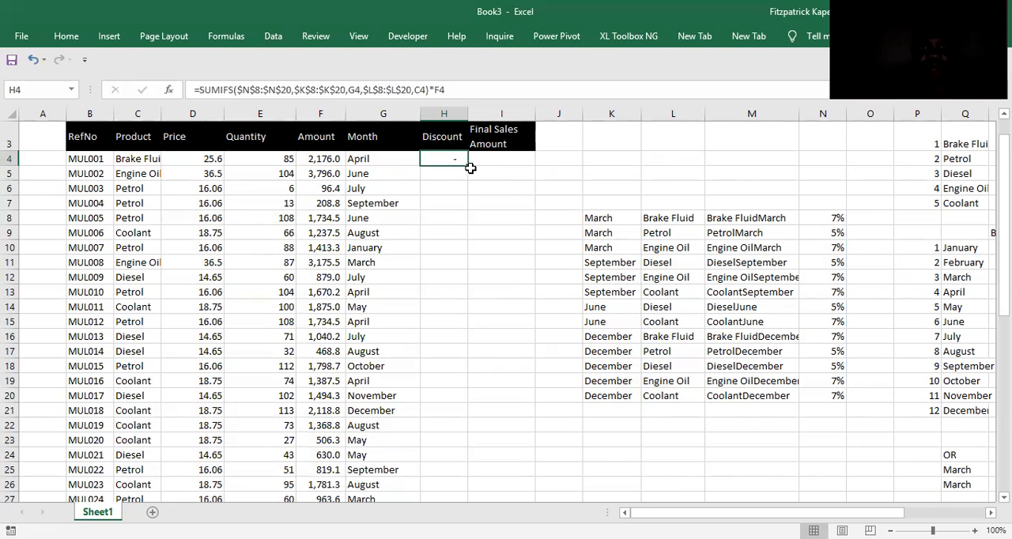
pyautogui.doubleClick(470, 164)
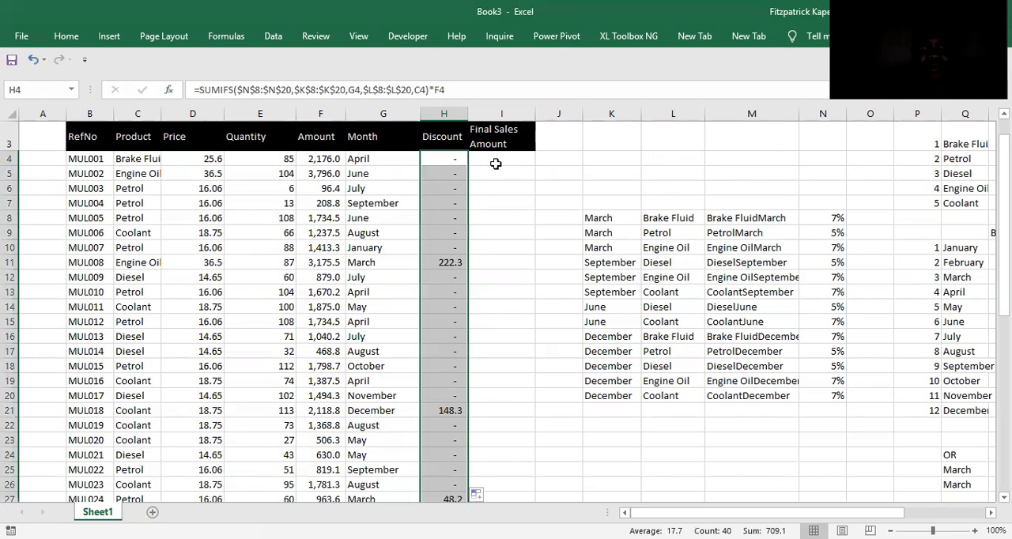
# Enter =F4-H4 in I4 and fill it down the Final Sales Amount column.
pyautogui.click(496, 161)
pyautogui.write('=')
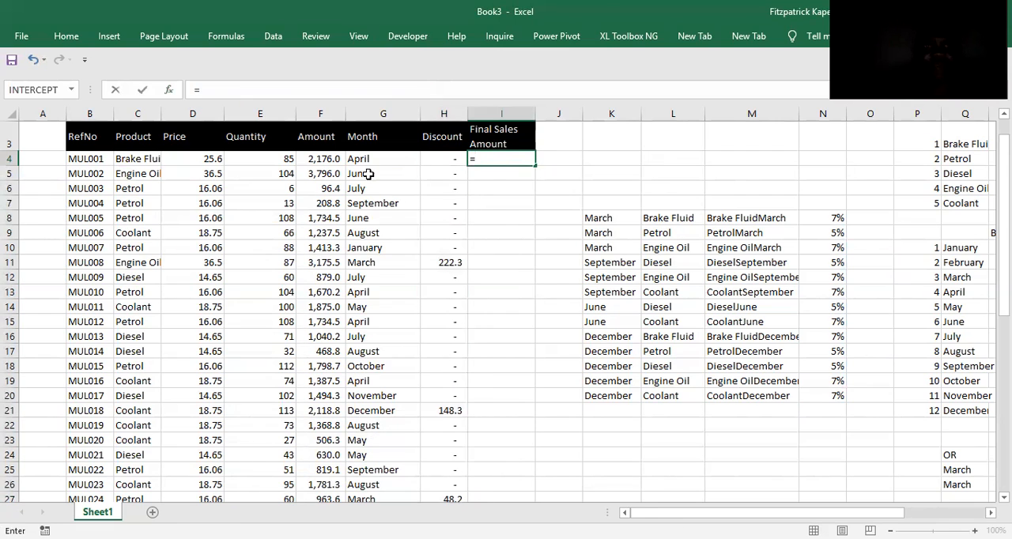
pyautogui.click(315, 159)
pyautogui.write('-')
pyautogui.click(427, 161)
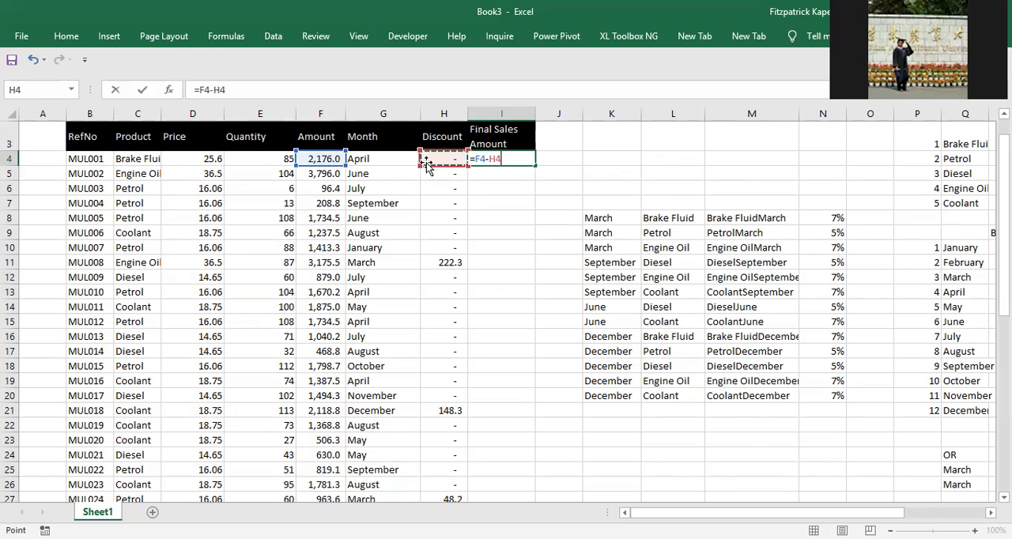
pyautogui.press('Return')
pyautogui.click(503, 161)
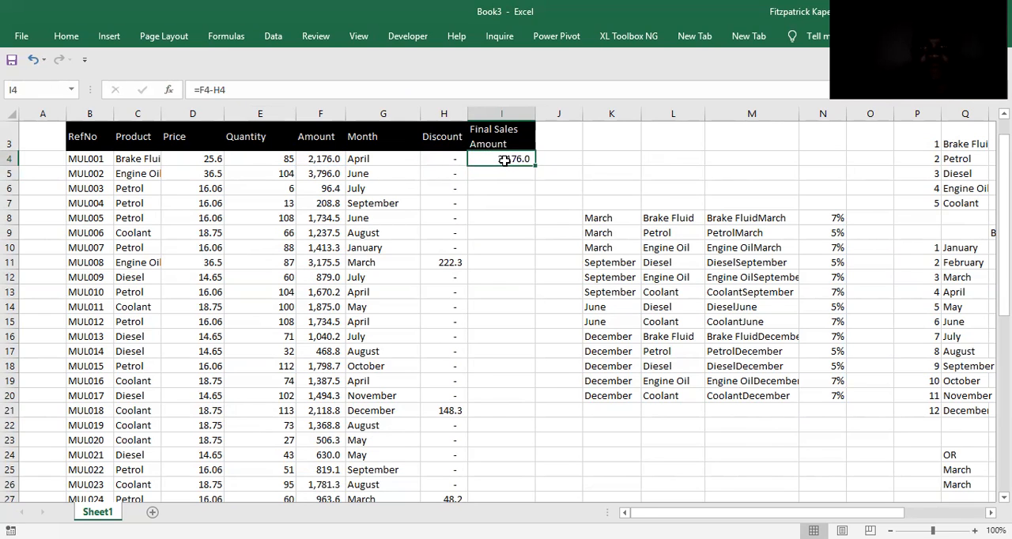
pyautogui.doubleClick(535, 163)
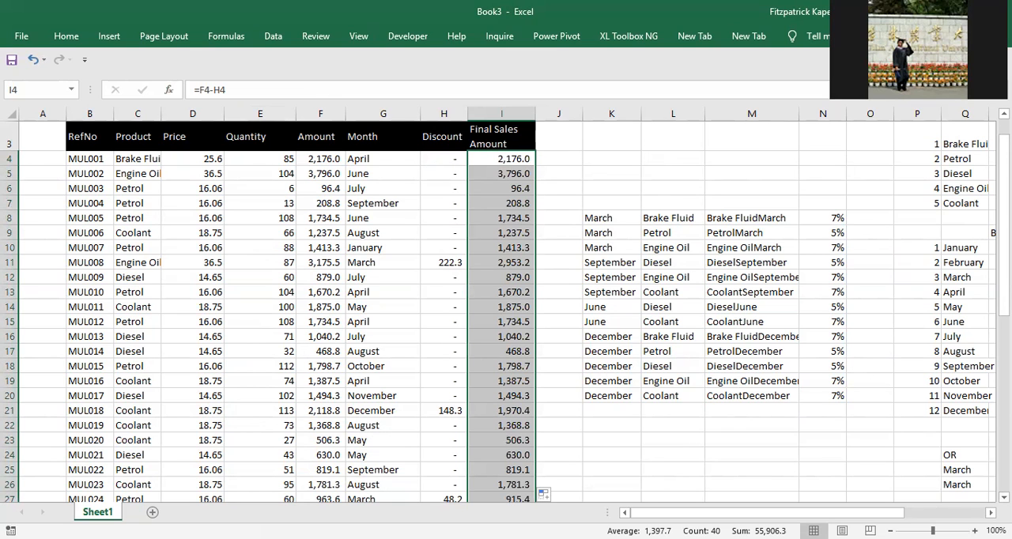
pyautogui.scroll(-1, 506, 311)
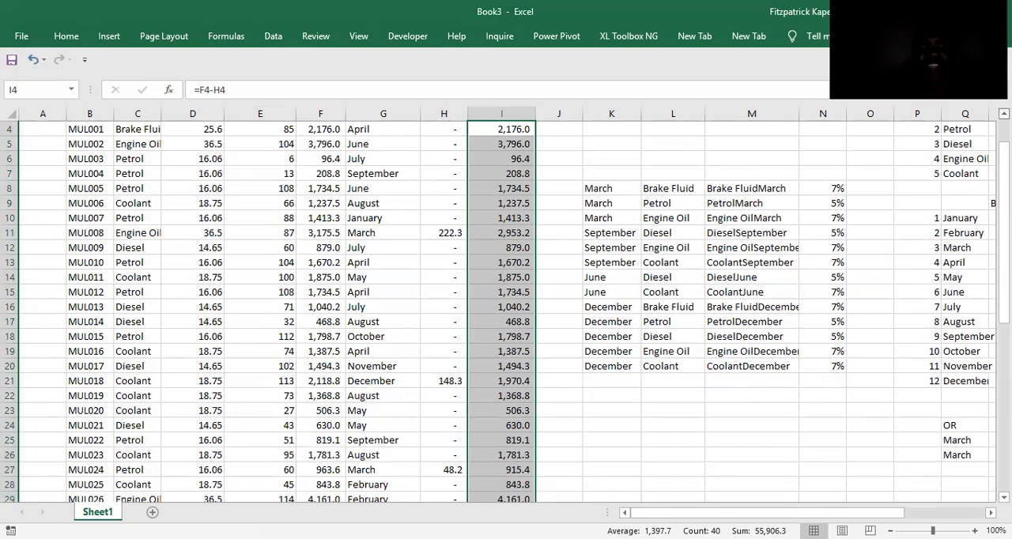
pyautogui.scroll(1, 255, 188)
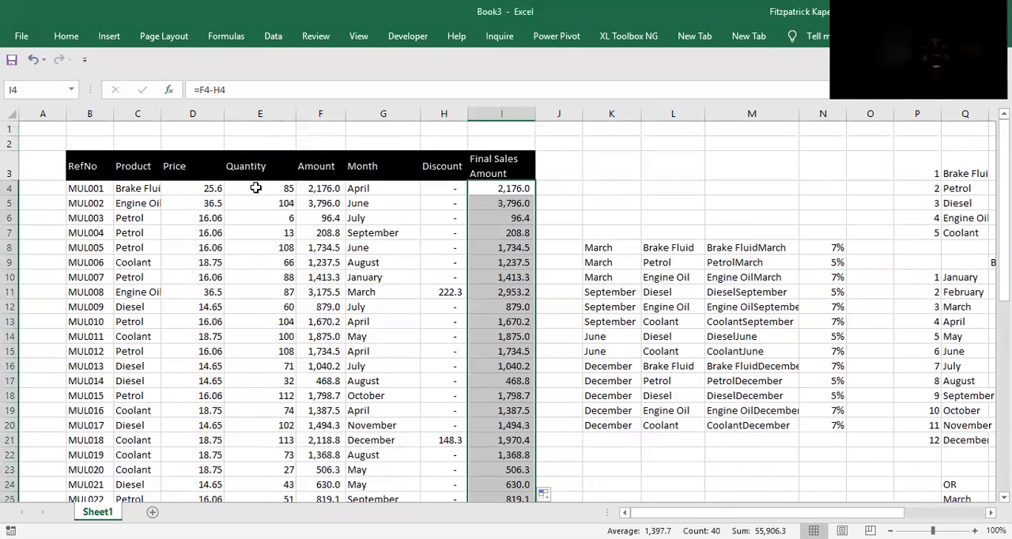
# Insert a screen clipping of the exam paper's December sample rows and place it over the sales table for comparison.
pyautogui.click(205, 190)
pyautogui.click(281, 195)
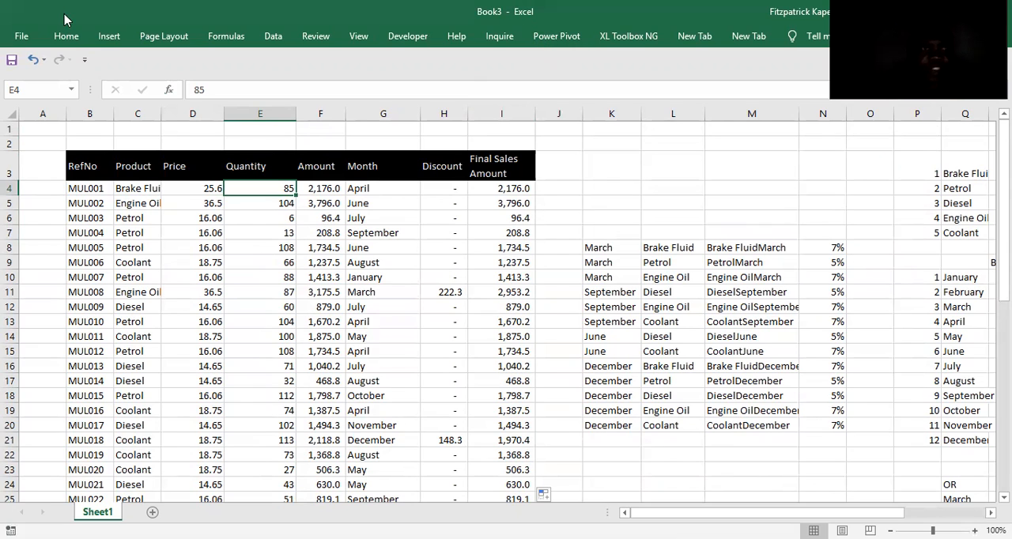
pyautogui.hotkey('ctrl', 'n')
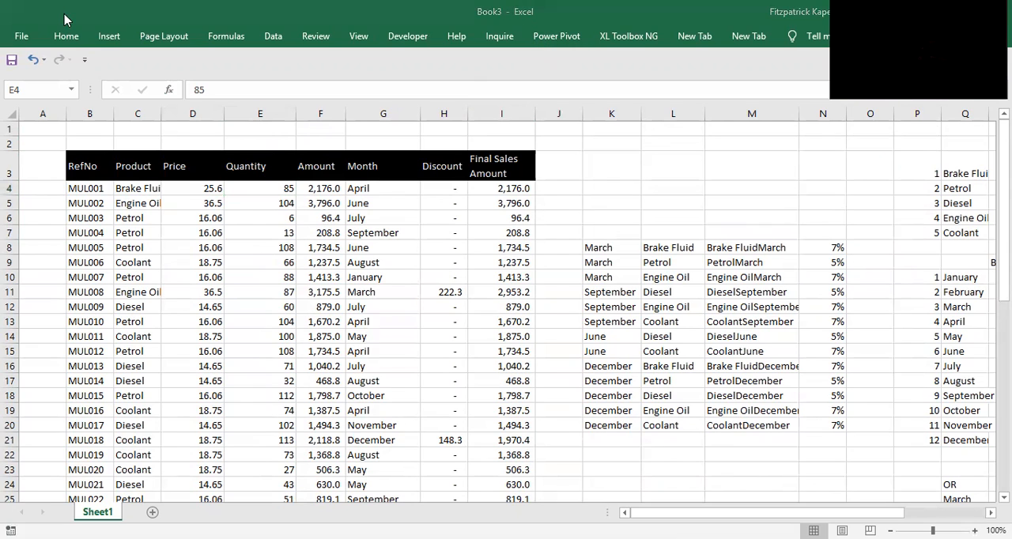
pyautogui.click(115, 40)
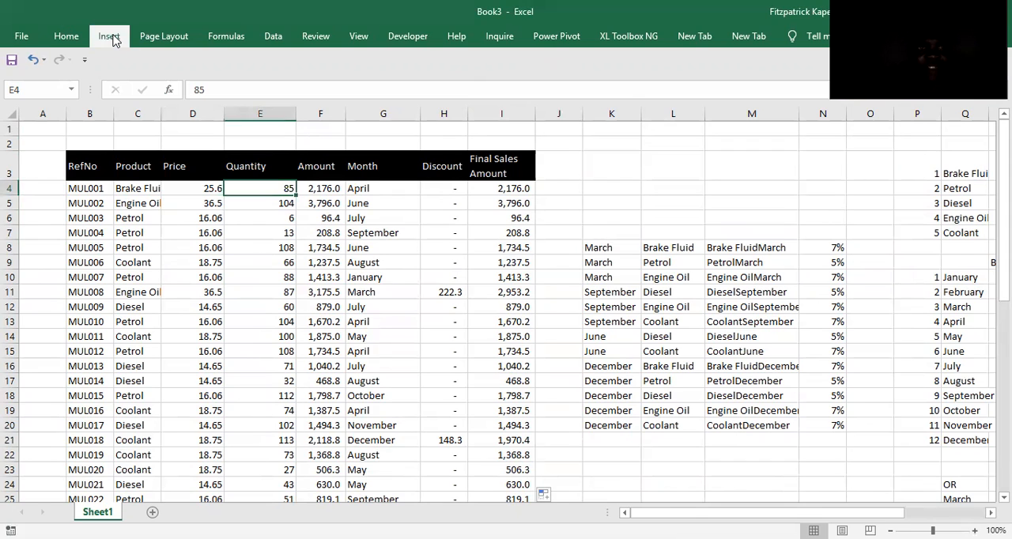
pyautogui.click(113, 38)
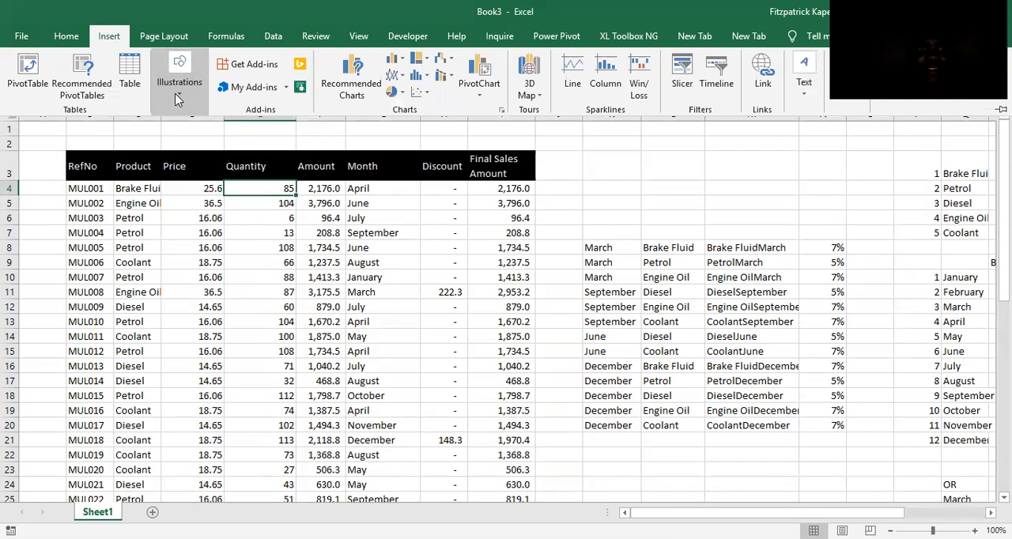
pyautogui.click(179, 94)
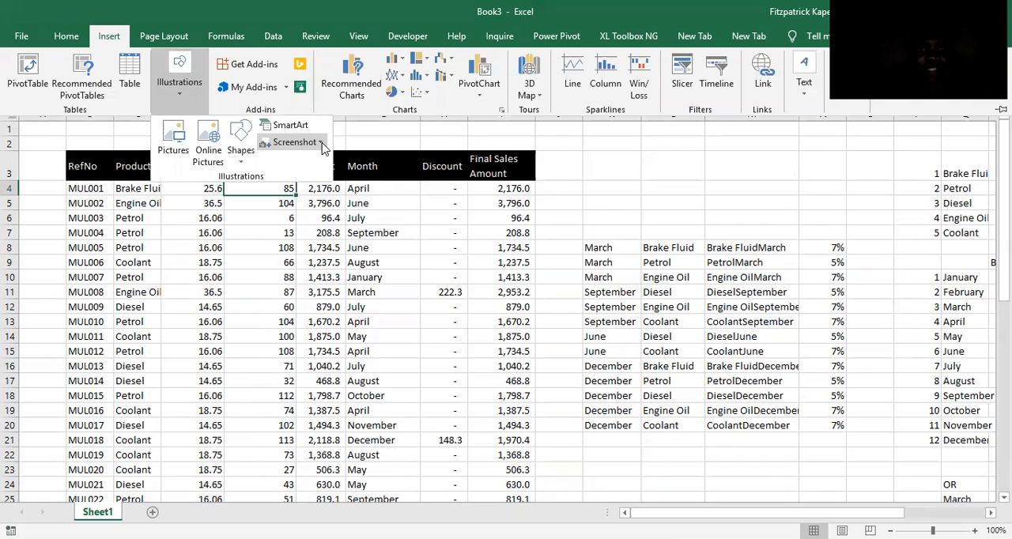
pyautogui.click(321, 143)
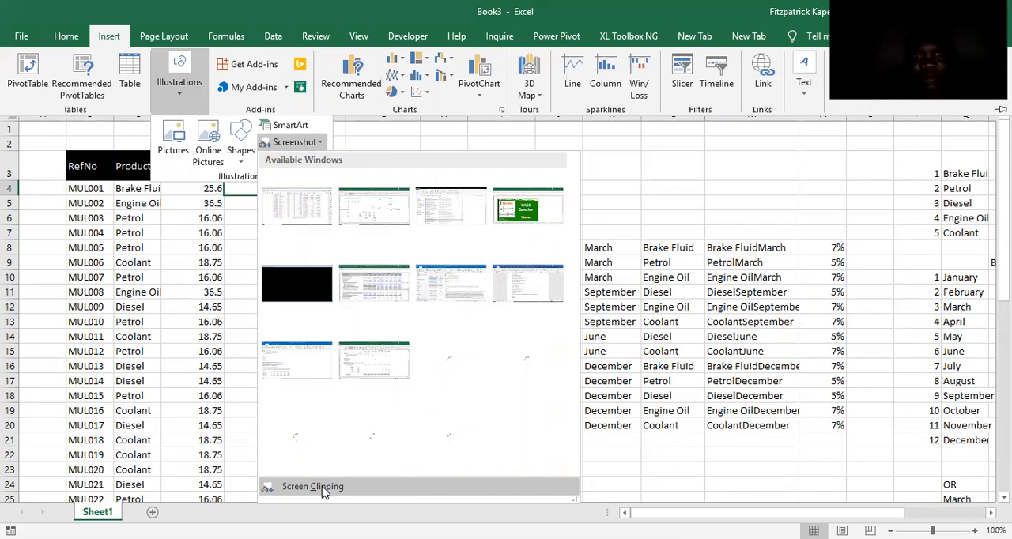
pyautogui.click(323, 489)
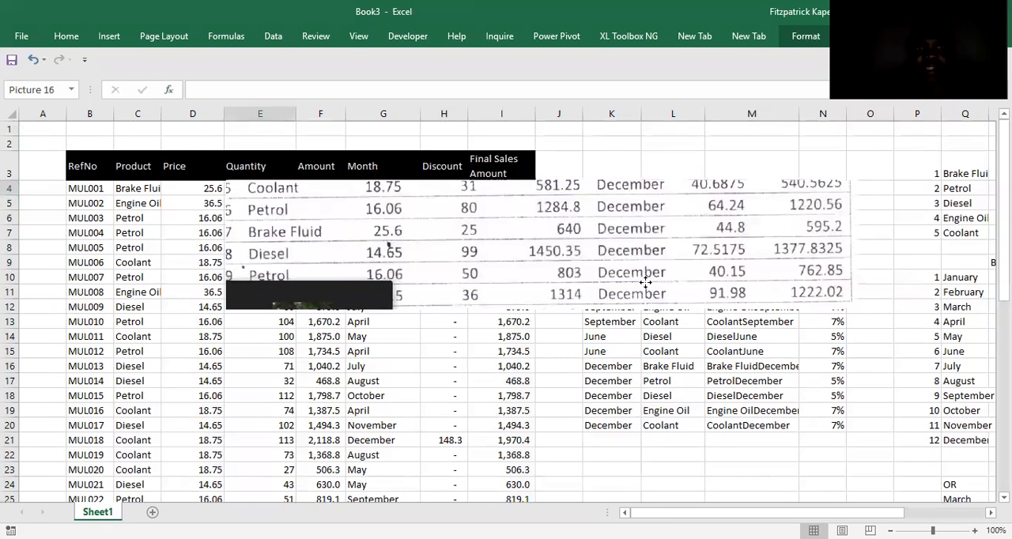
pyautogui.moveTo(606, 262); pyautogui.dragTo(710, 393)
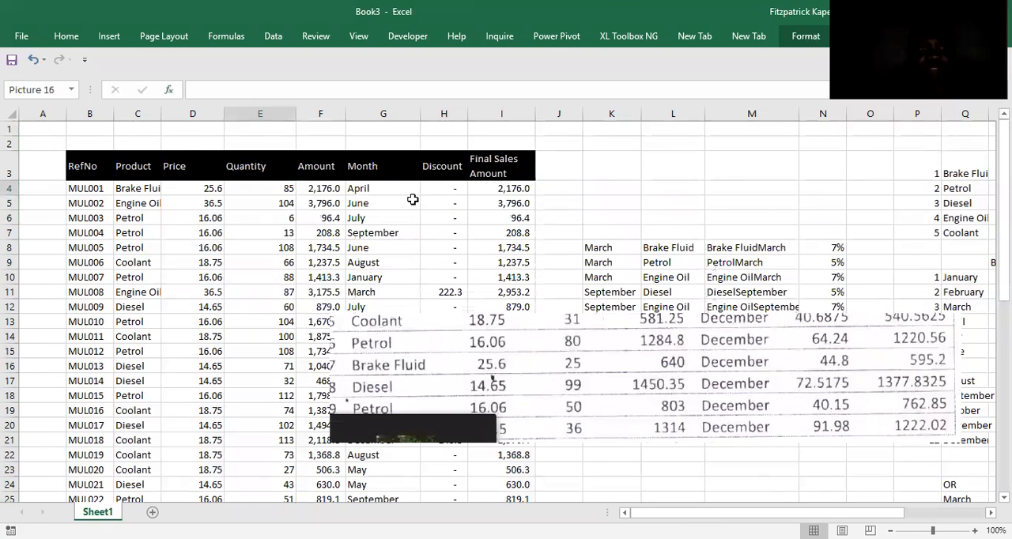
pyautogui.click(365, 198)
pyautogui.click(381, 191)
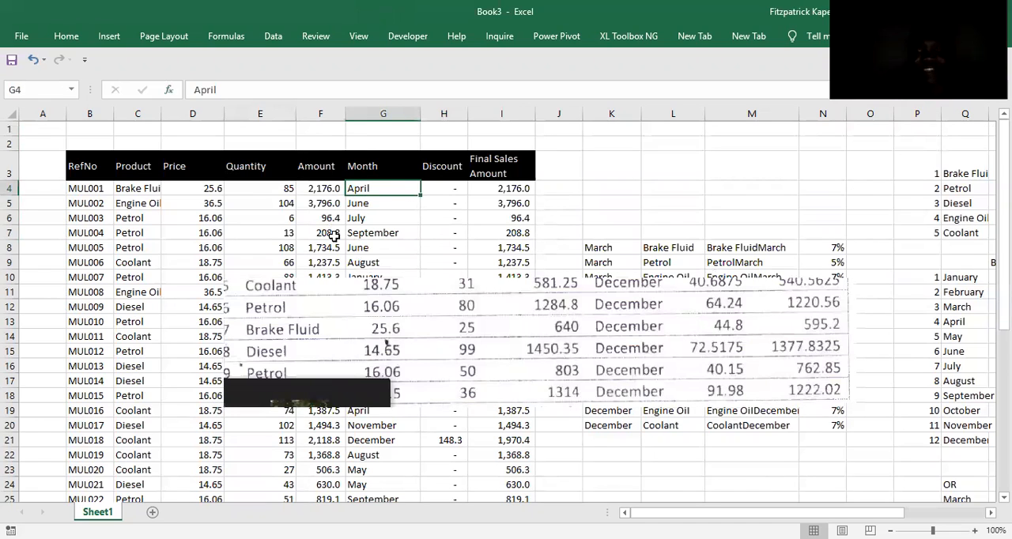
# Apply list data validation with the source =months to the Month entries in G4:G43.
pyautogui.click(660, 355)
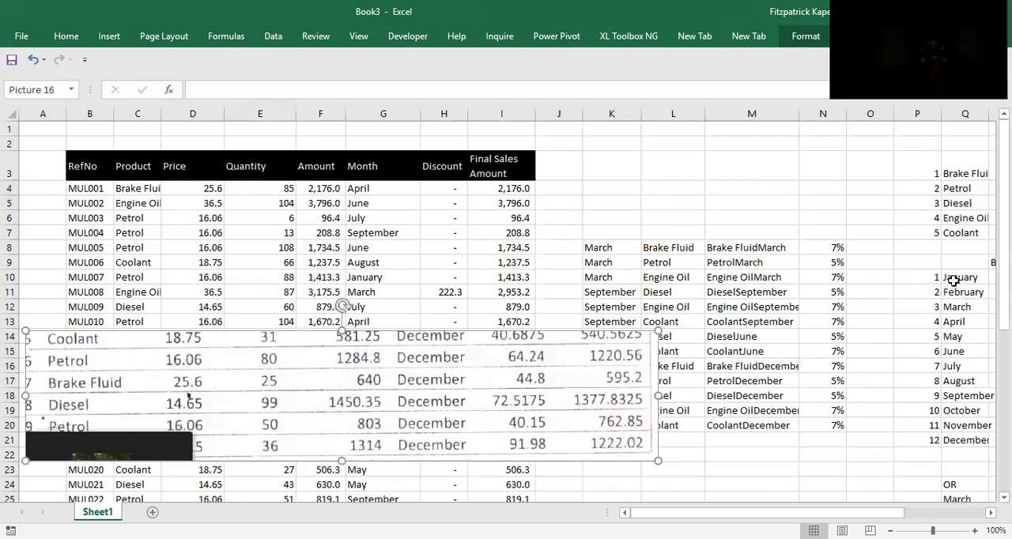
pyautogui.moveTo(953, 279); pyautogui.dragTo(961, 440)
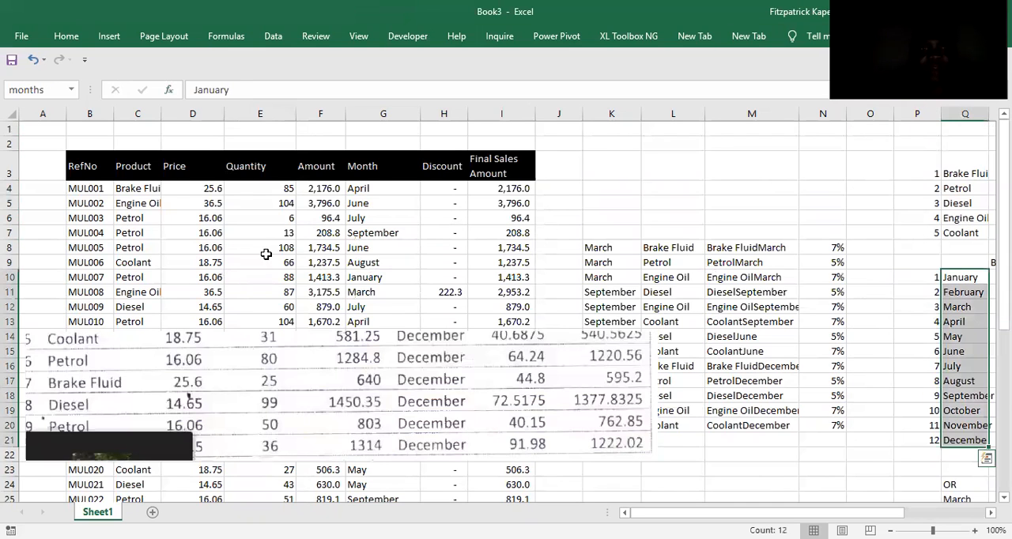
pyautogui.click(370, 190)
pyautogui.hotkey('ctrl', 'shift', 'Down')
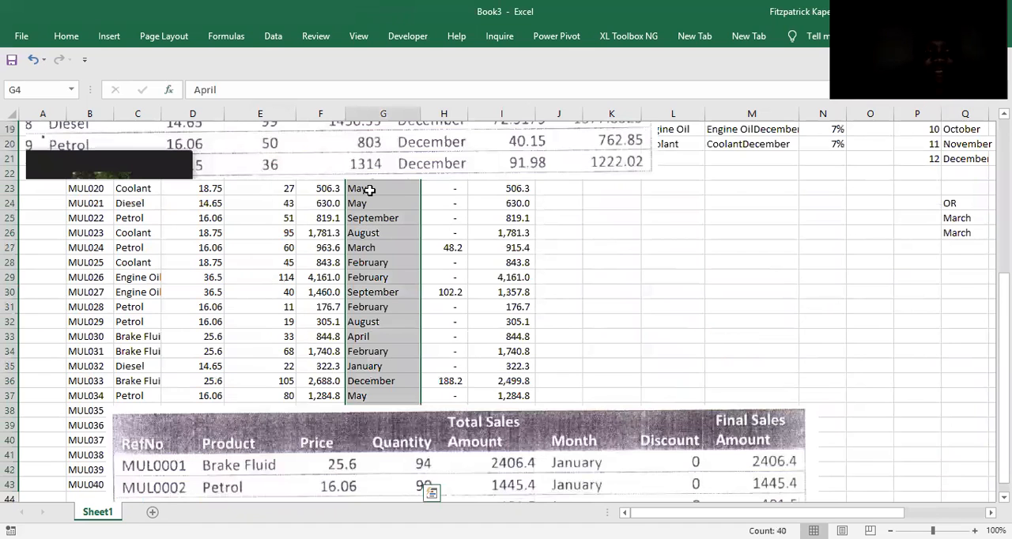
pyautogui.hotkey('alt', 'a')
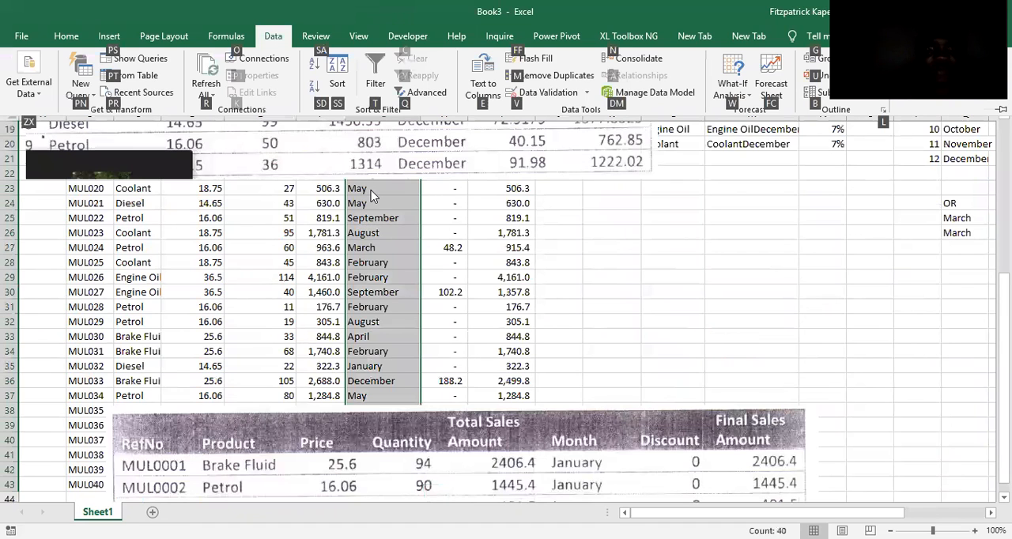
pyautogui.press('v')
pyautogui.press('v')
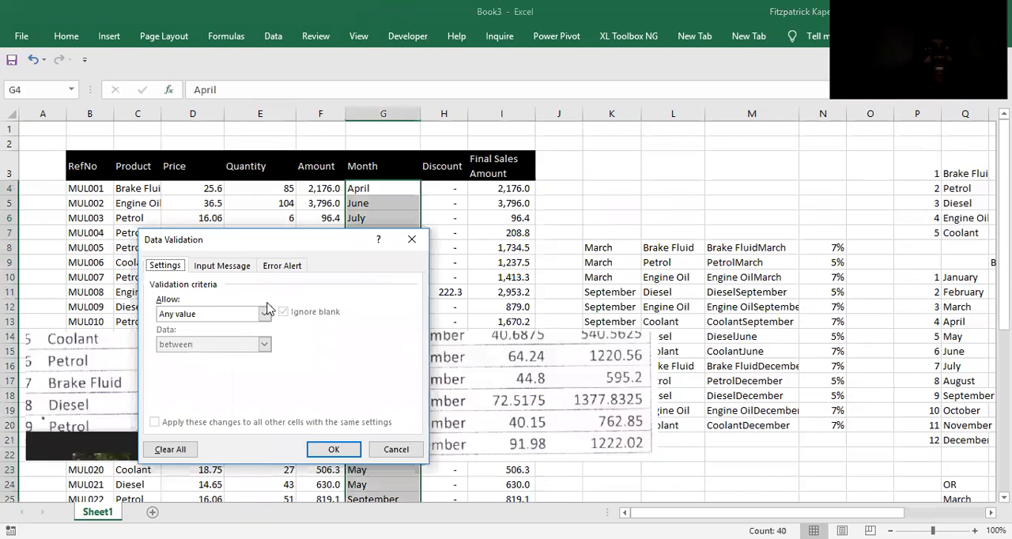
pyautogui.click(265, 315)
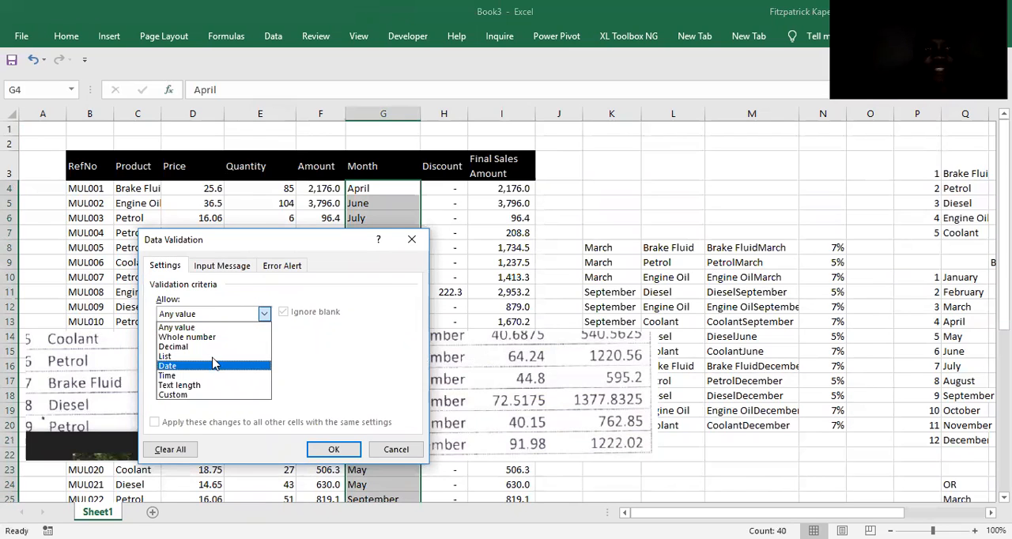
pyautogui.click(212, 356)
pyautogui.click(213, 372)
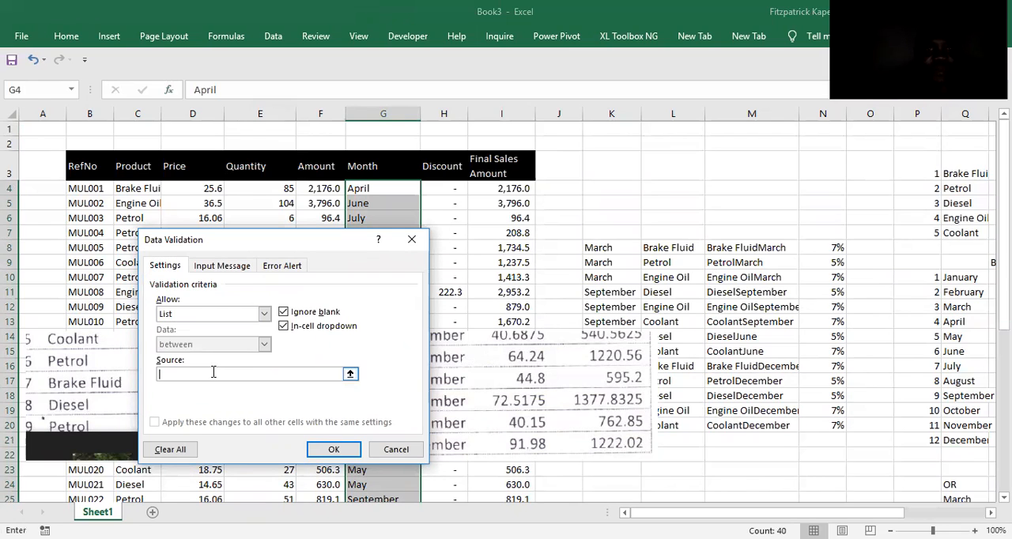
pyautogui.write('=months')
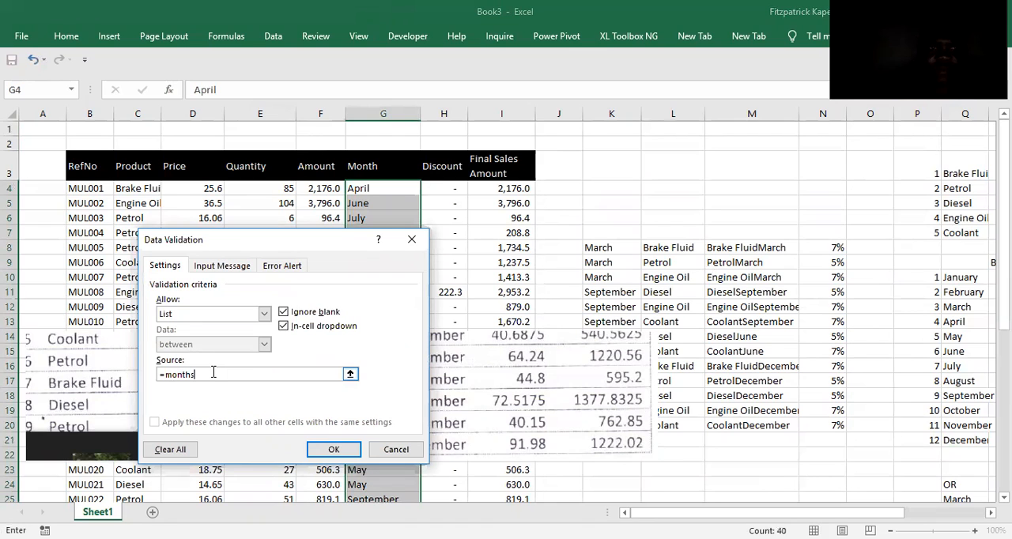
pyautogui.press('Return')
# Choose December from the validation list as the month in G4.
pyautogui.click(391, 230)
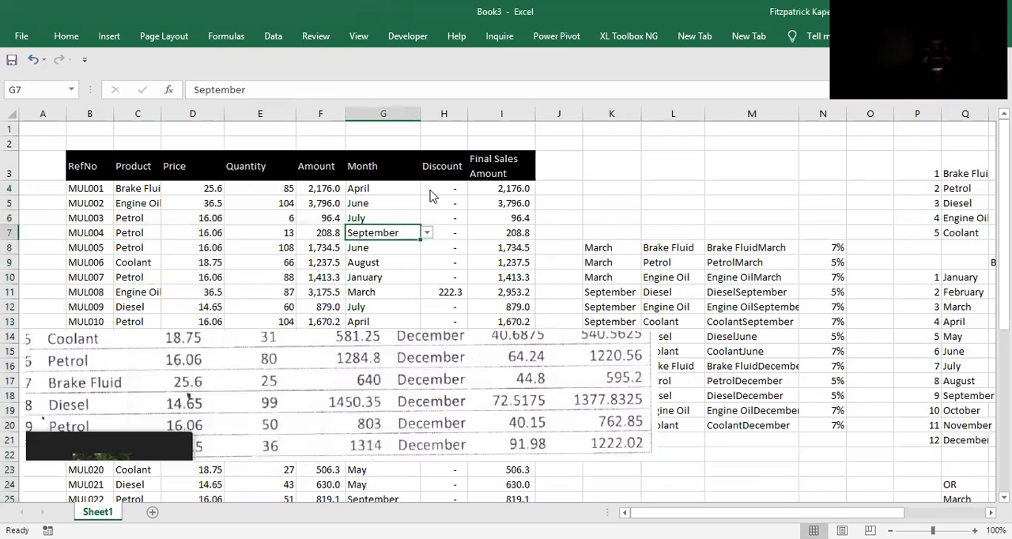
pyautogui.click(393, 188)
pyautogui.click(427, 188)
pyautogui.click(426, 265)
pyautogui.click(409, 268)
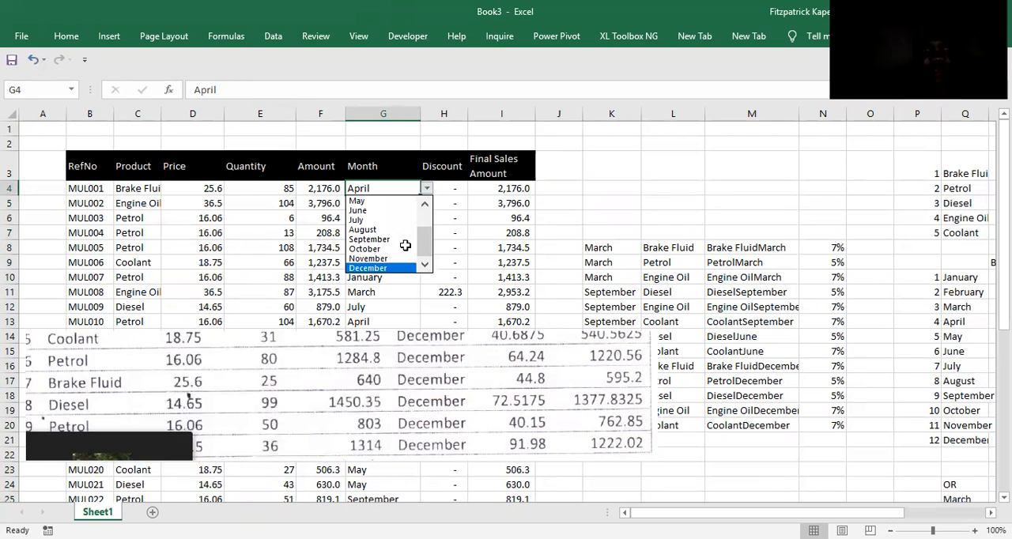
pyautogui.moveTo(420, 365); pyautogui.dragTo(421, 334)
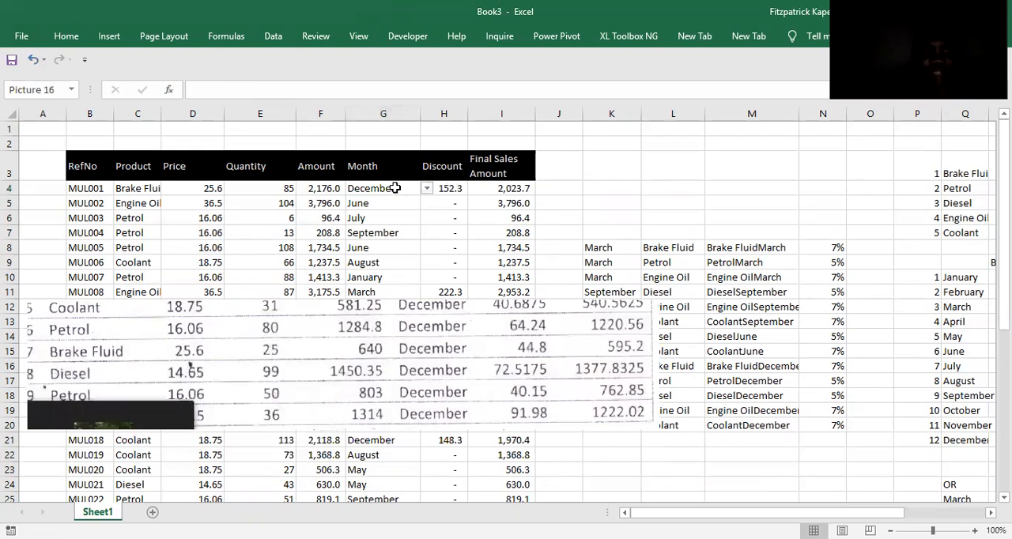
# Copy December from G4 into the month cells G5:G8.
pyautogui.click(394, 188)
pyautogui.hotkey('ctrl', 'c')
pyautogui.press('Down')
pyautogui.hotkey('shift', 'Down')
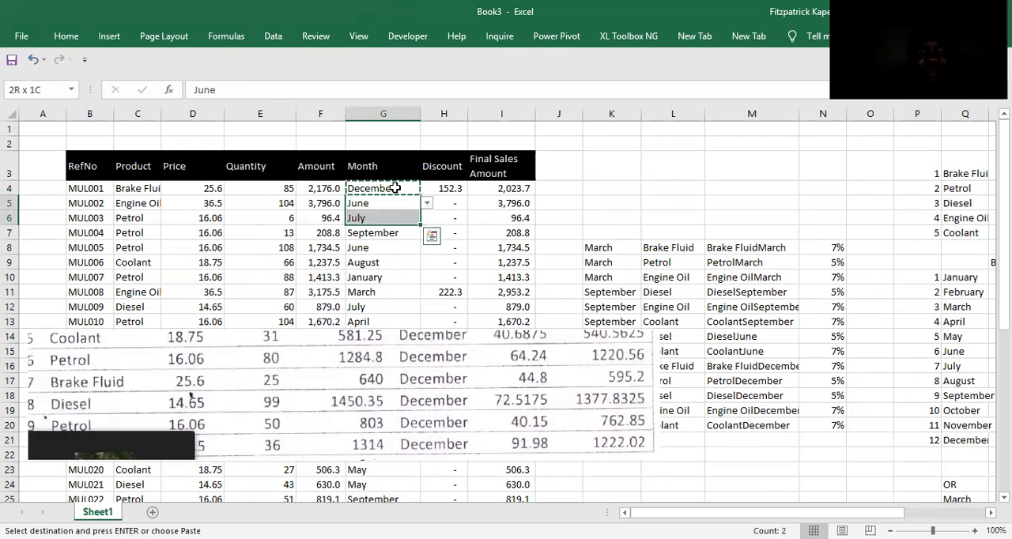
pyautogui.hotkey('shift', 'Down')
pyautogui.hotkey('shift', 'Down')
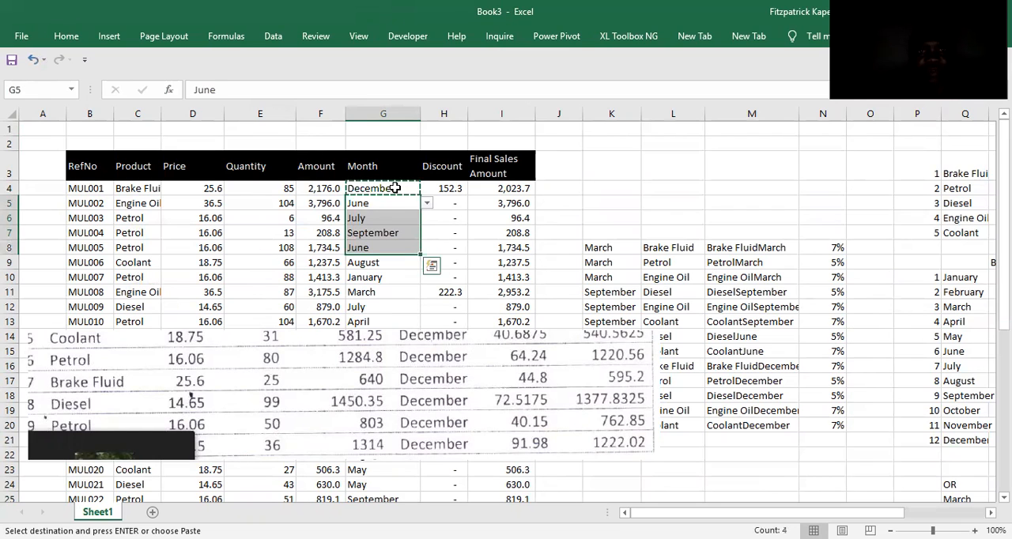
pyautogui.hotkey('ctrl', 'v')
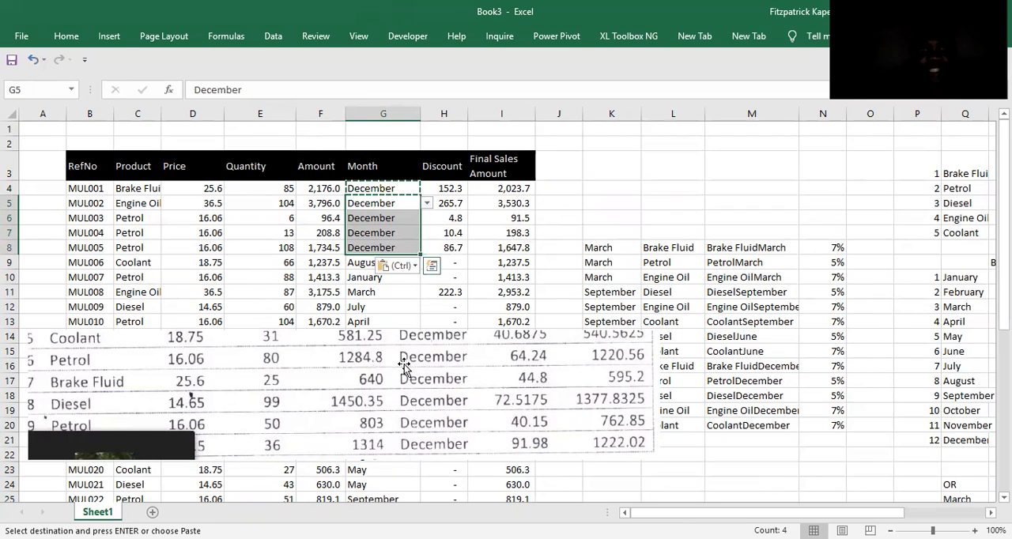
# Move the sample clipping clear of the product cells and set C4 to Coolant and C5 to Petrol.
pyautogui.moveTo(467, 367); pyautogui.dragTo(668, 365)
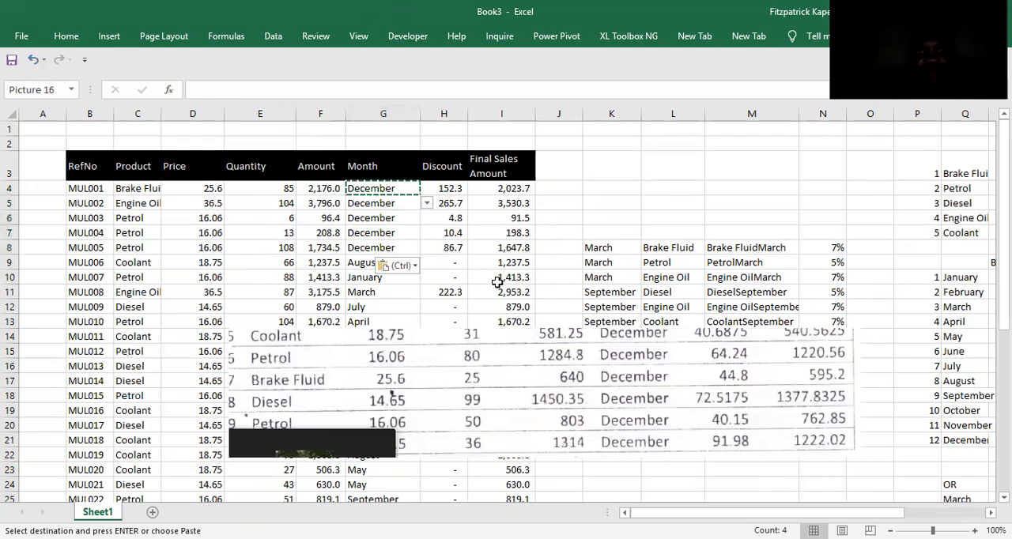
pyautogui.click(267, 194)
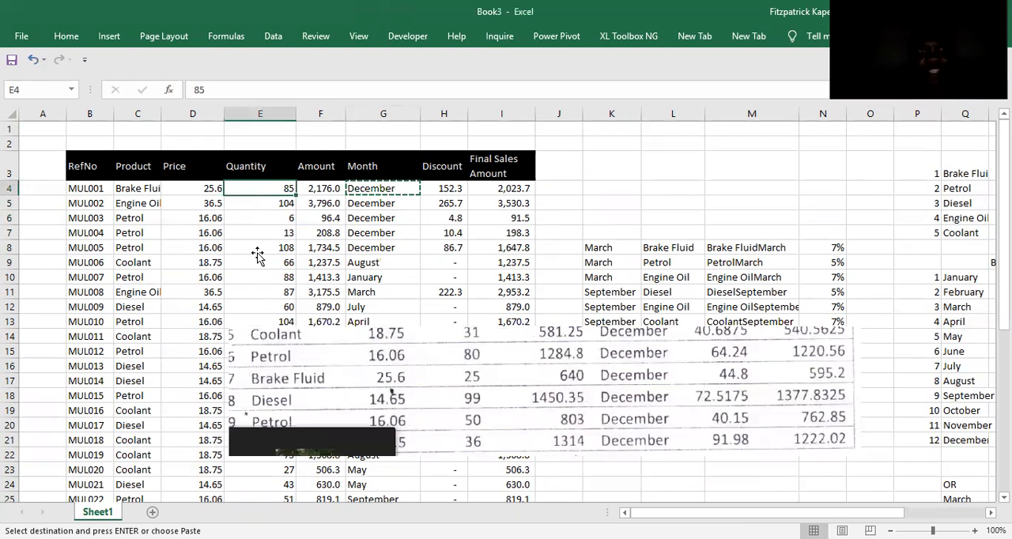
pyautogui.click(134, 189)
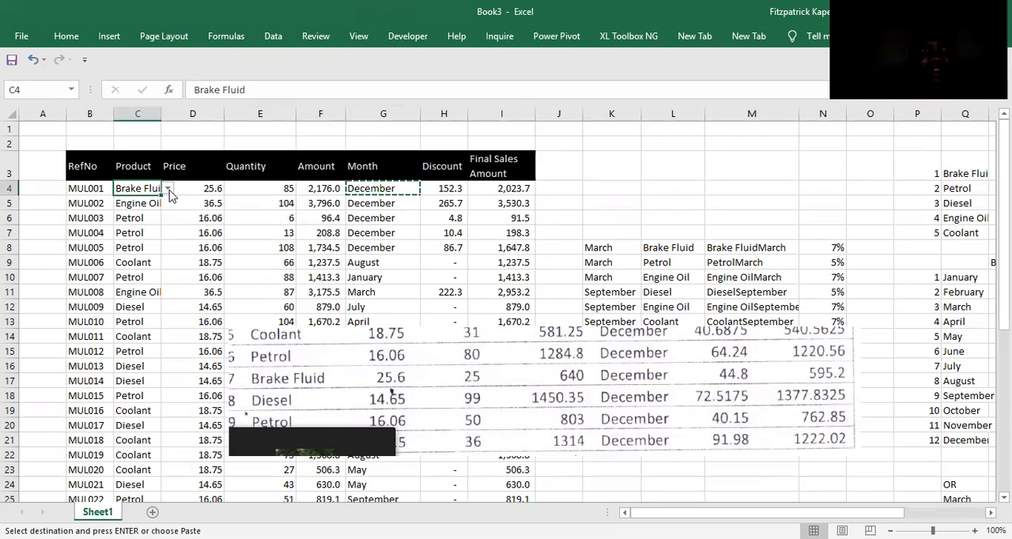
pyautogui.click(168, 189)
pyautogui.click(148, 239)
pyautogui.click(143, 203)
pyautogui.click(169, 203)
pyautogui.click(149, 233)
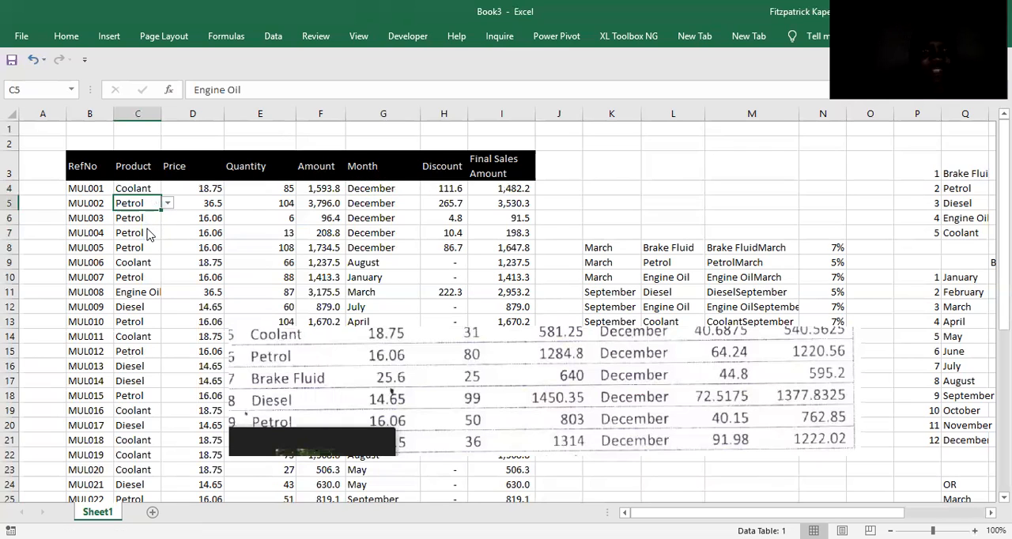
# Set the product in C6 to Brake Fluid and in C7 to Diesel, as in the sample rows.
pyautogui.click(155, 218)
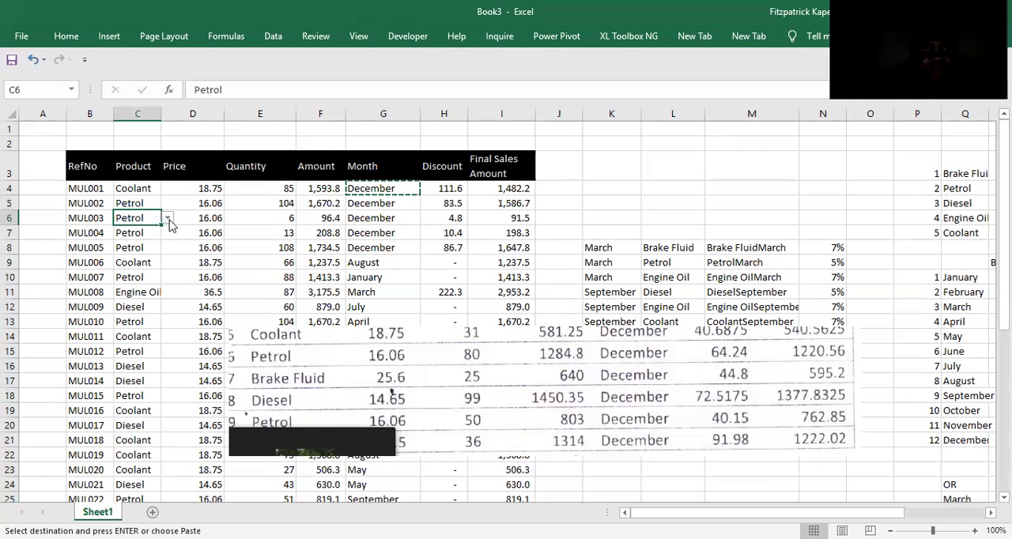
pyautogui.click(168, 218)
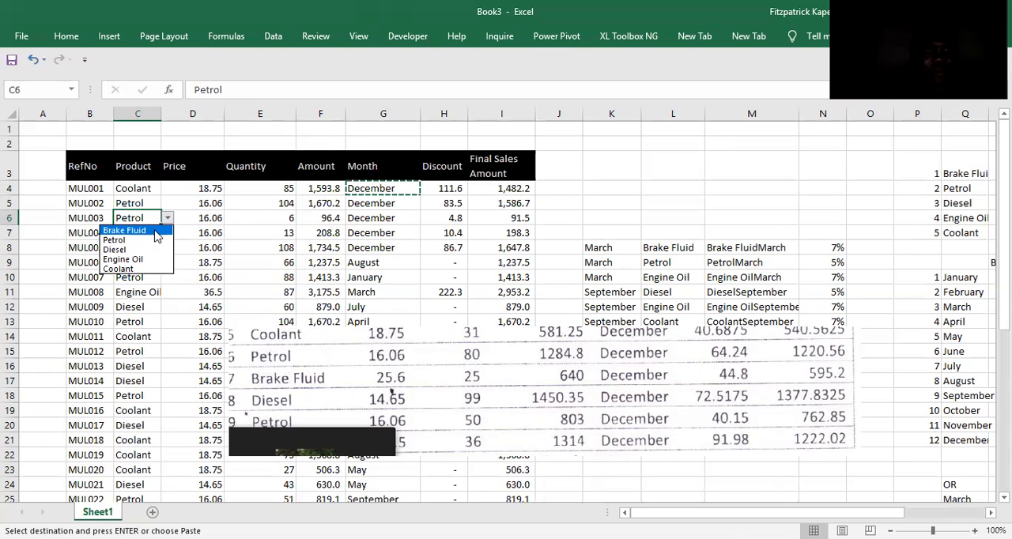
pyautogui.click(124, 230)
pyautogui.click(133, 233)
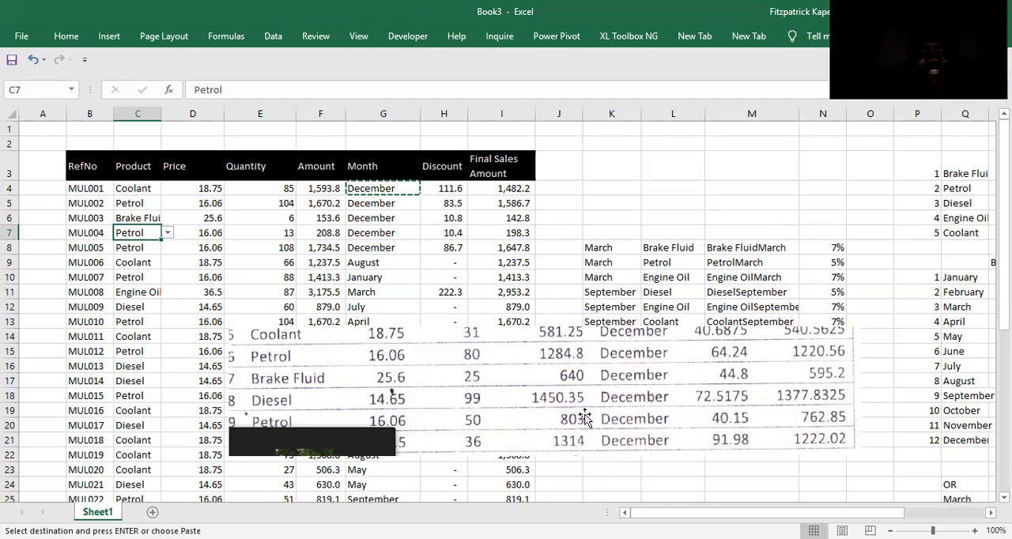
pyautogui.moveTo(615, 373); pyautogui.dragTo(631, 343)
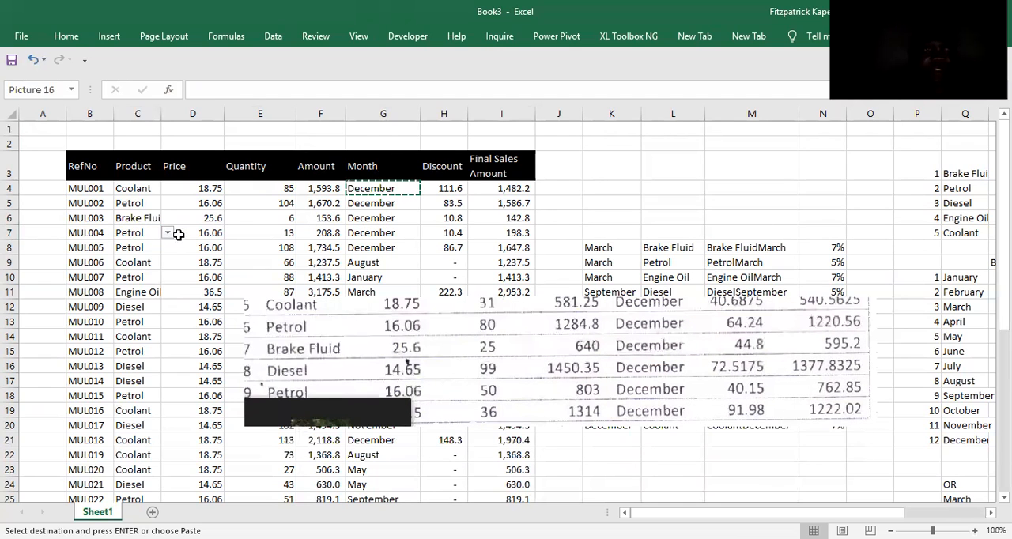
pyautogui.click(137, 266)
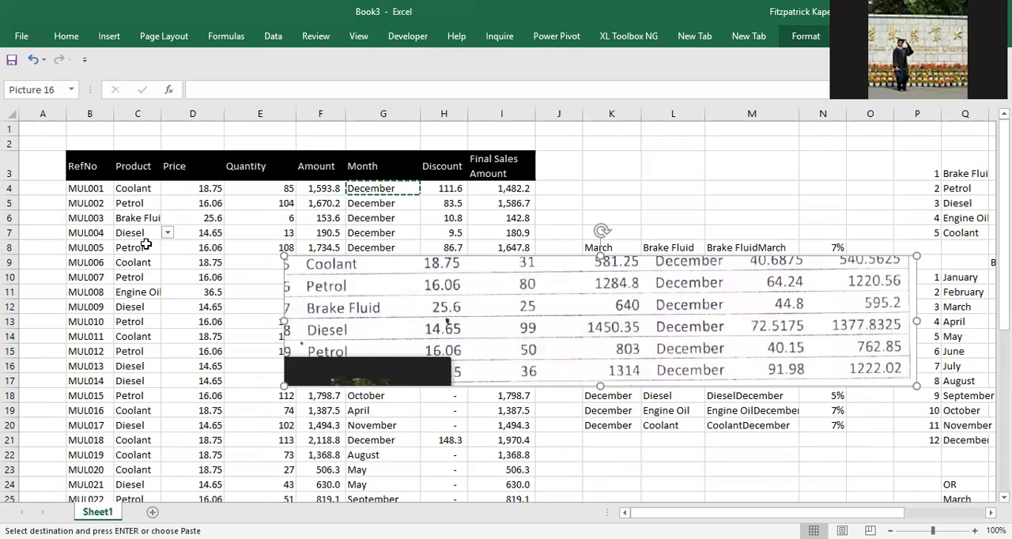
pyautogui.click(146, 245)
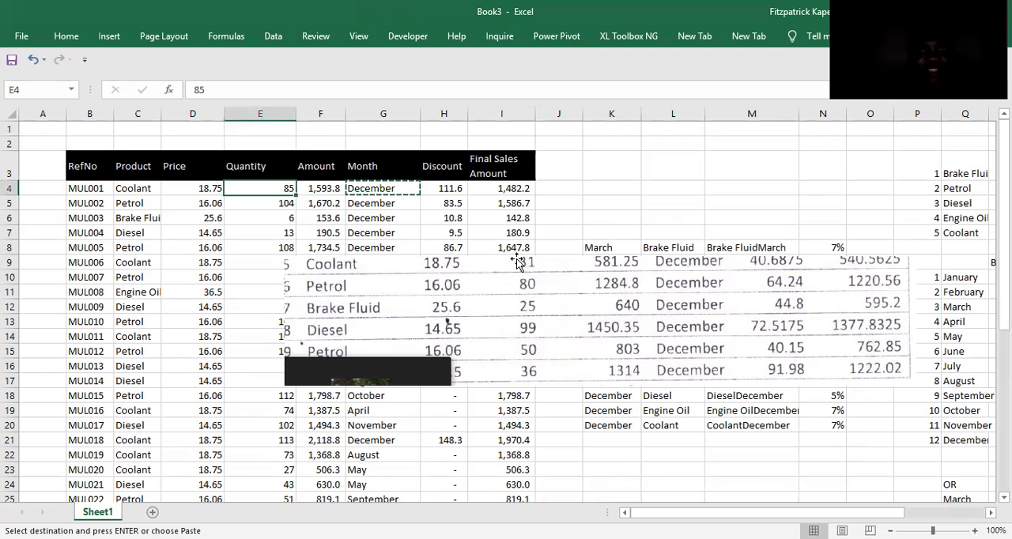
# Enter the sample quantities 31, 80, 25, 99, 50 and 36 in E4:E9.
pyautogui.write('31')
pyautogui.press('Return')
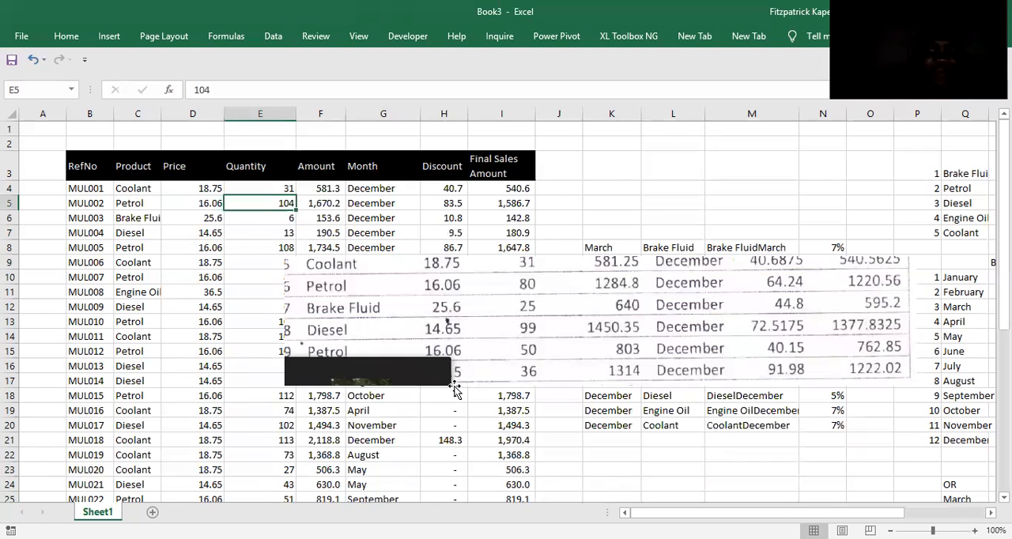
pyautogui.write('80')
pyautogui.press('Return')
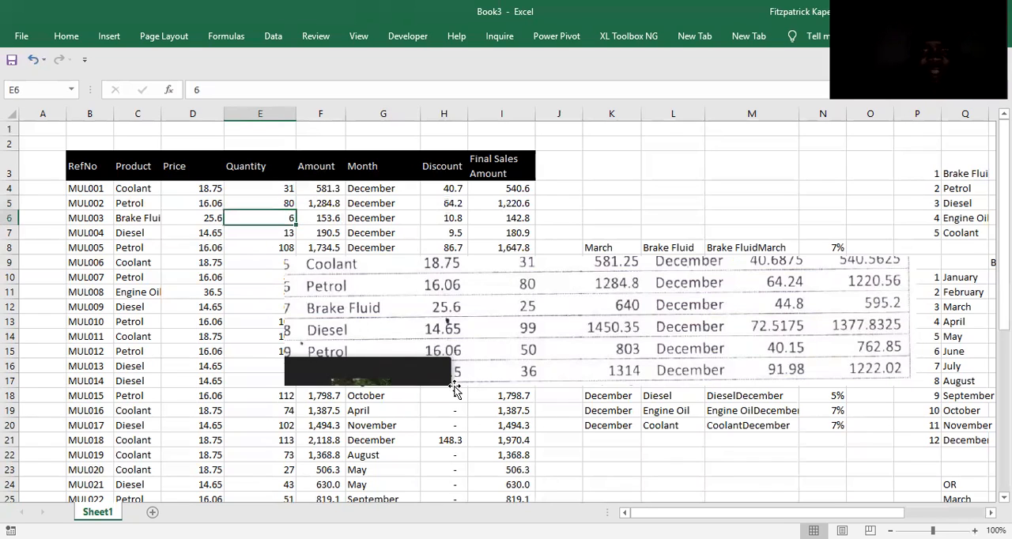
pyautogui.write('25')
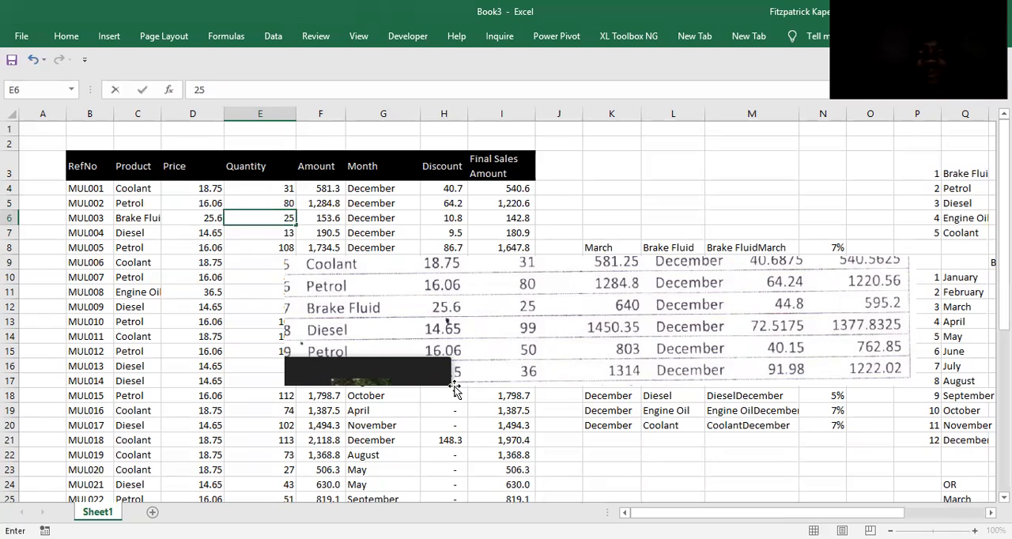
pyautogui.press('Return')
pyautogui.write('99')
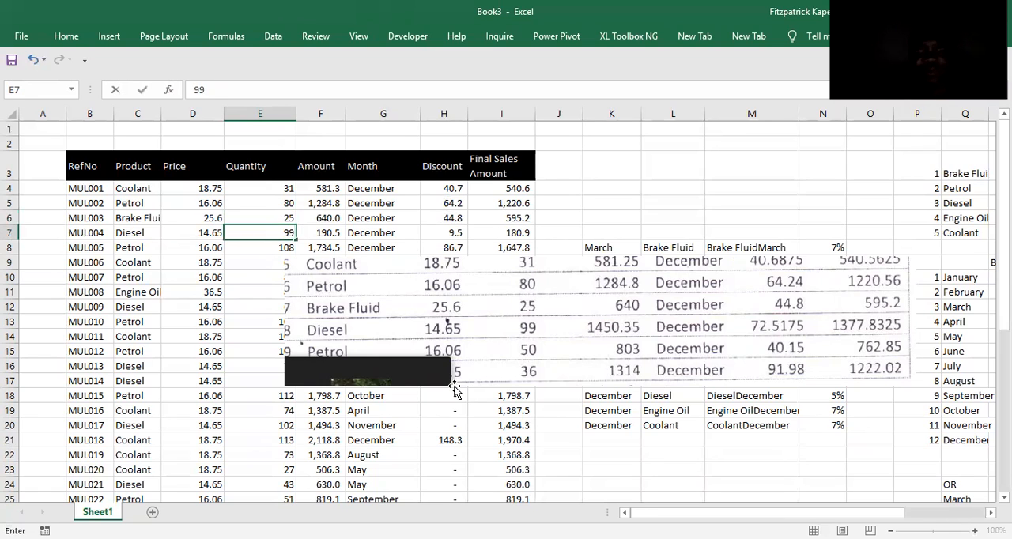
pyautogui.press('Return')
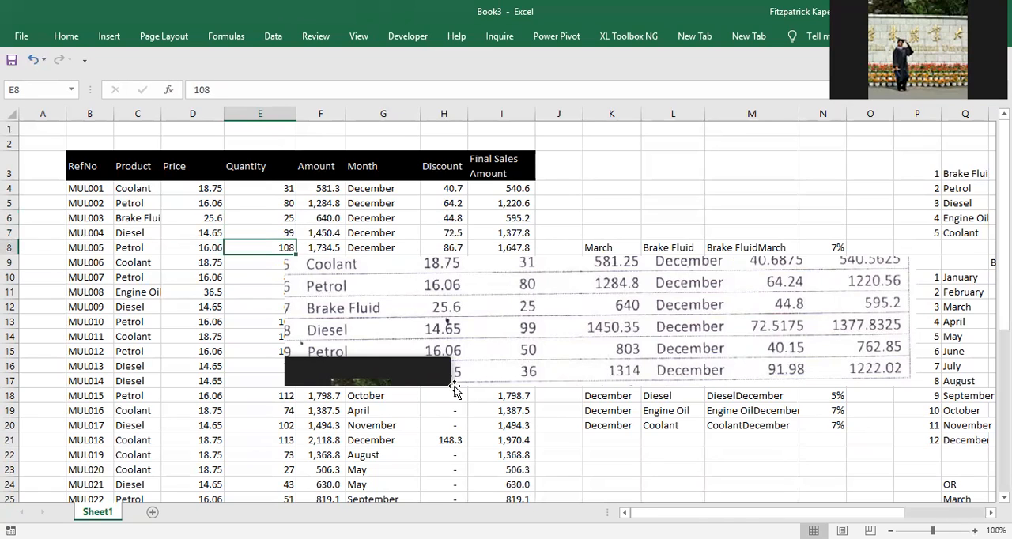
pyautogui.write('5')
pyautogui.press('Return')
pyautogui.write('3')
pyautogui.click(456, 389)
# Reposition the sample clipping just below the matching rows and show the amounts in F4:F8 with two decimal places.
pyautogui.moveTo(513, 367); pyautogui.dragTo(358, 365)
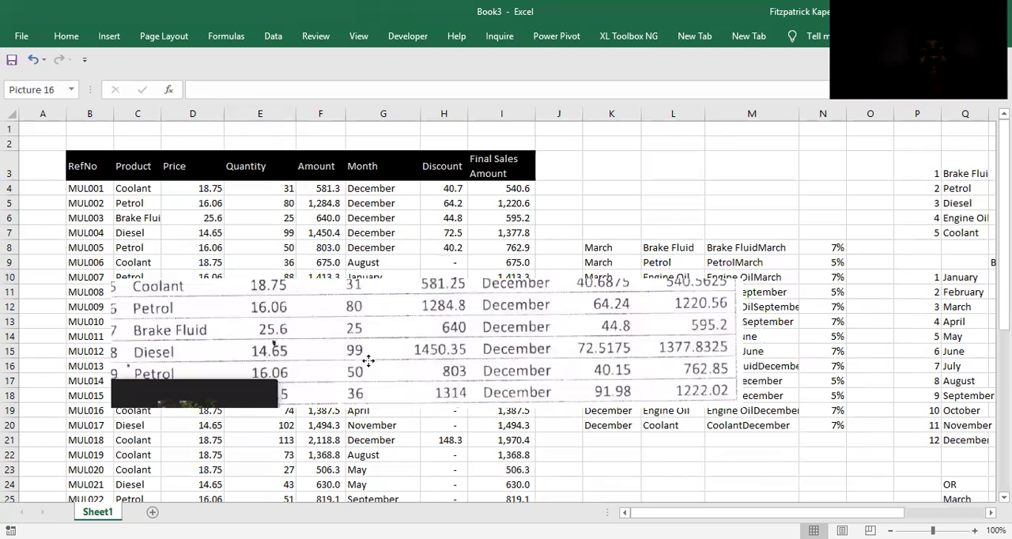
pyautogui.moveTo(369, 361); pyautogui.dragTo(373, 345)
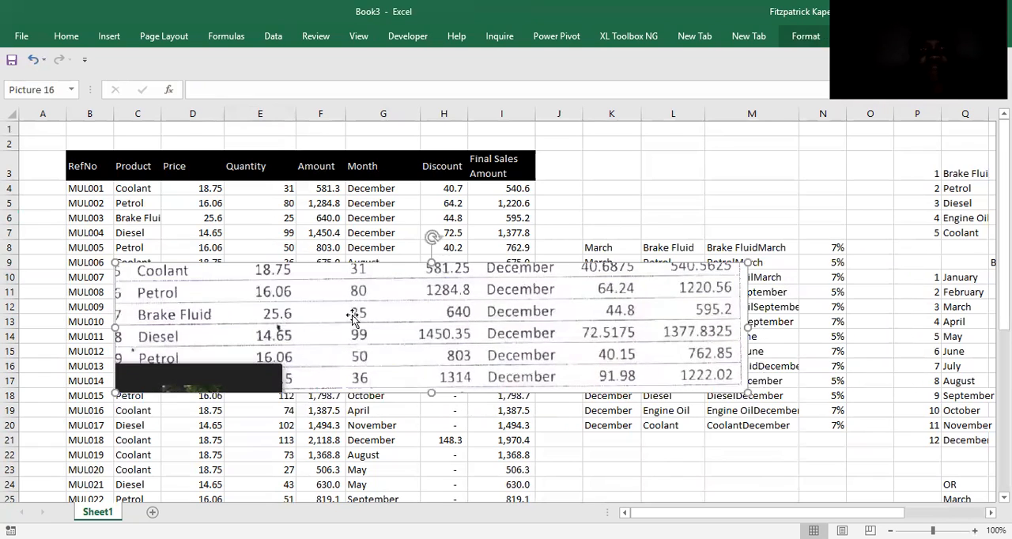
pyautogui.click(318, 193)
pyautogui.hotkey('shift', 'Down')
pyautogui.hotkey('shift', 'Down')
pyautogui.hotkey('shift', 'Down')
pyautogui.hotkey('shift', 'Down')
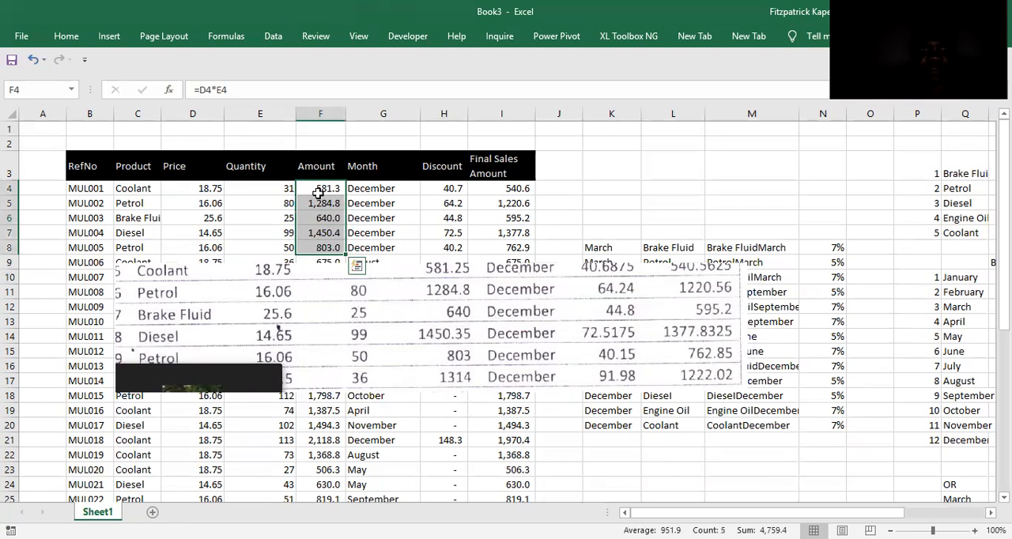
pyautogui.rightClick(317, 193)
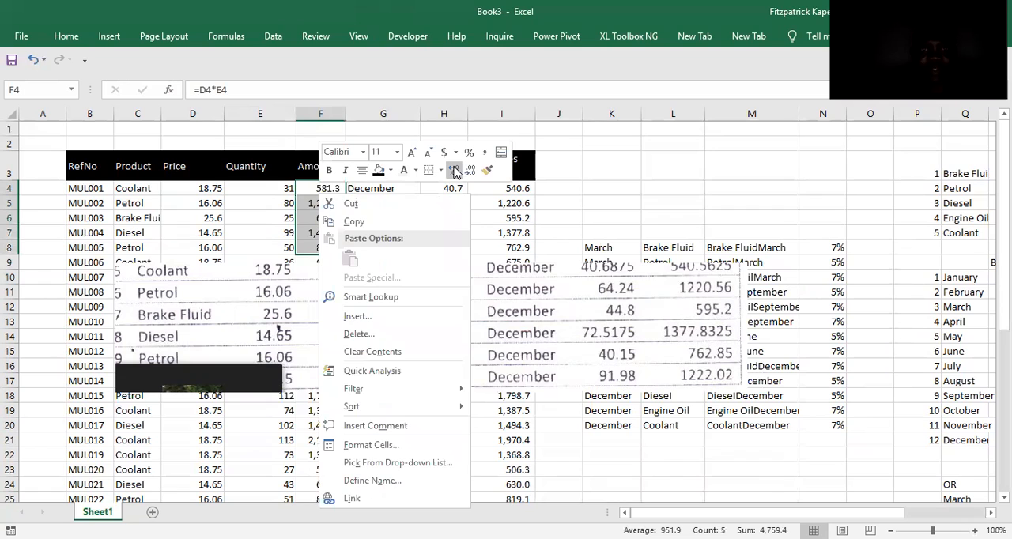
pyautogui.click(455, 171)
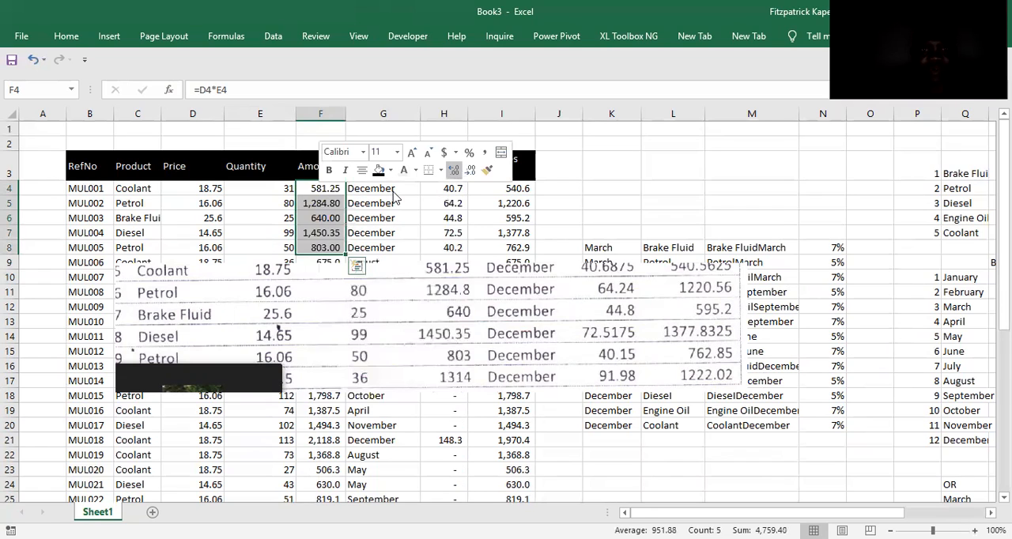
pyautogui.click(199, 218)
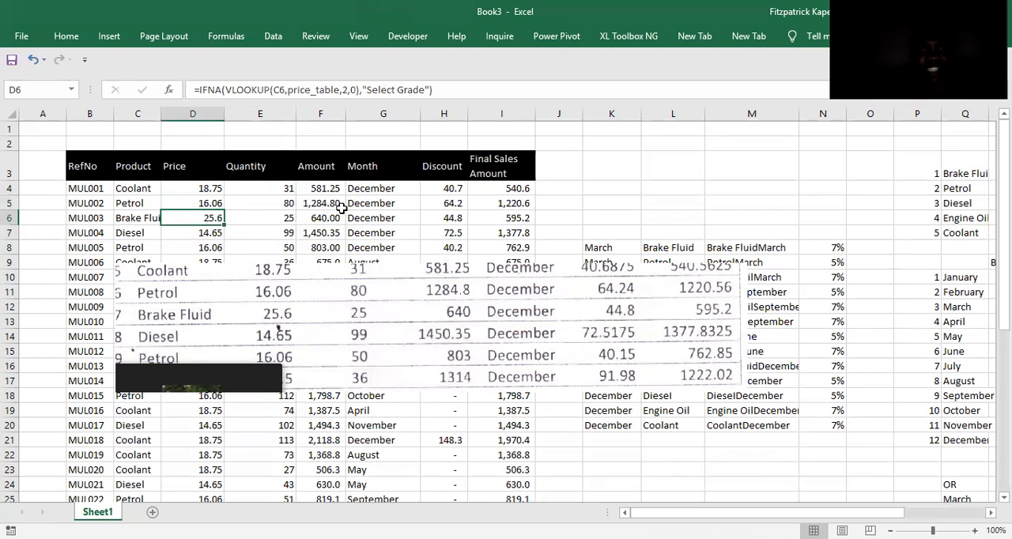
# Show the discounts in H4:H8 with four decimal places.
pyautogui.click(457, 189)
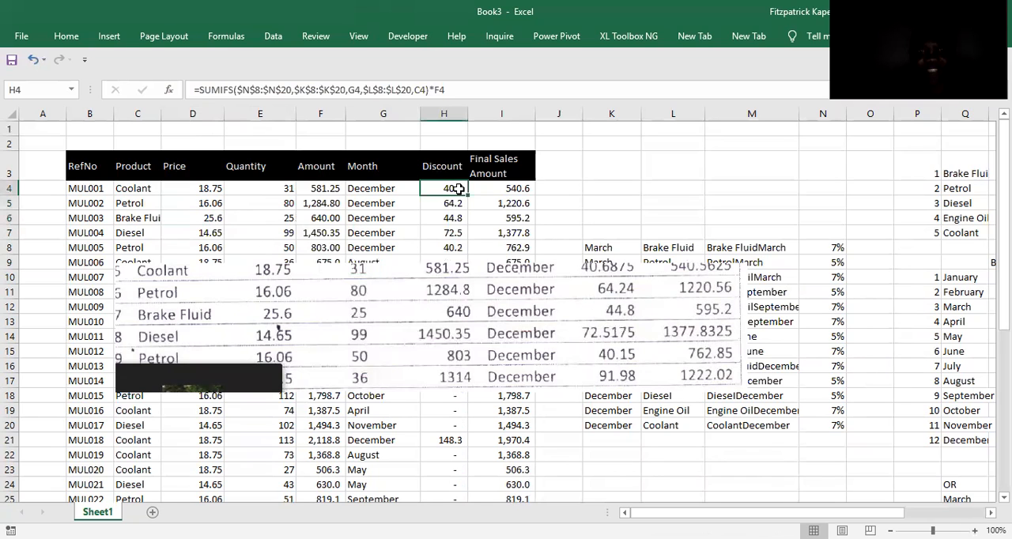
pyautogui.moveTo(458, 189); pyautogui.dragTo(466, 252)
pyautogui.rightClick(457, 188)
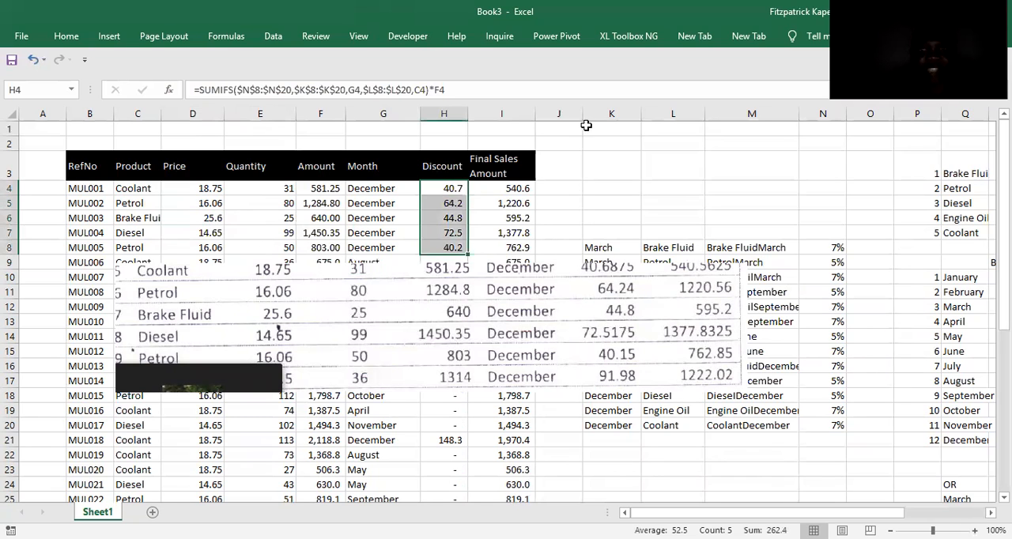
pyautogui.click(591, 167)
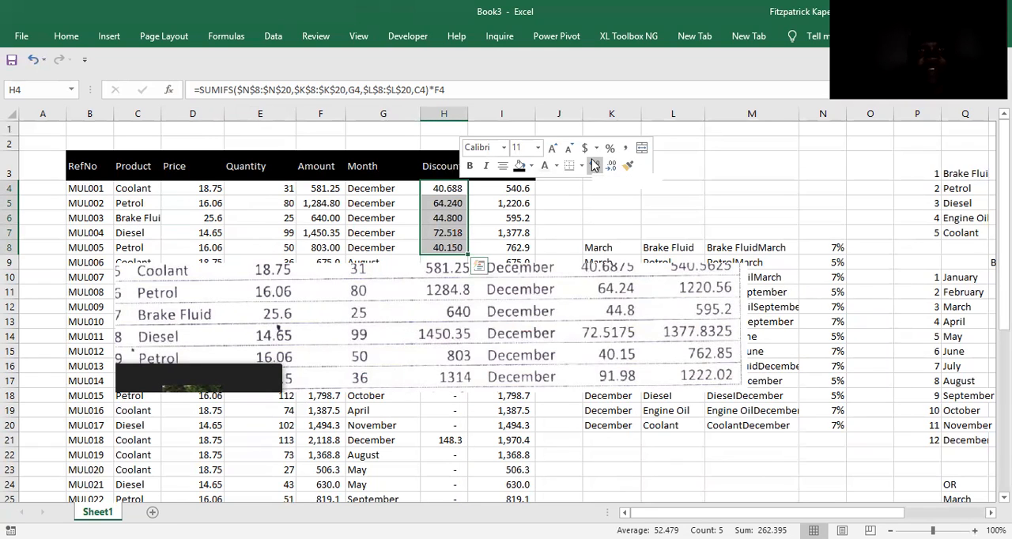
pyautogui.click(594, 164)
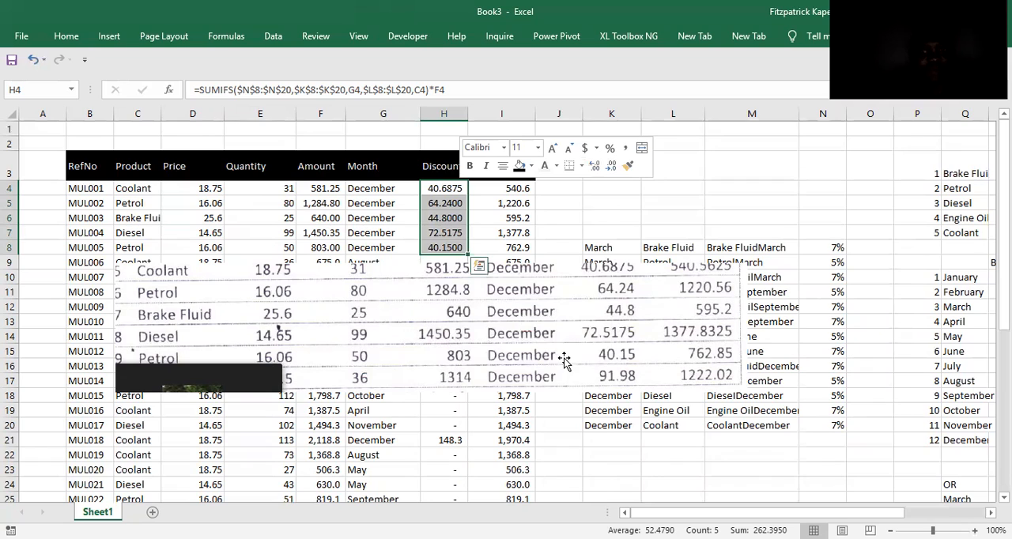
pyautogui.click(765, 200)
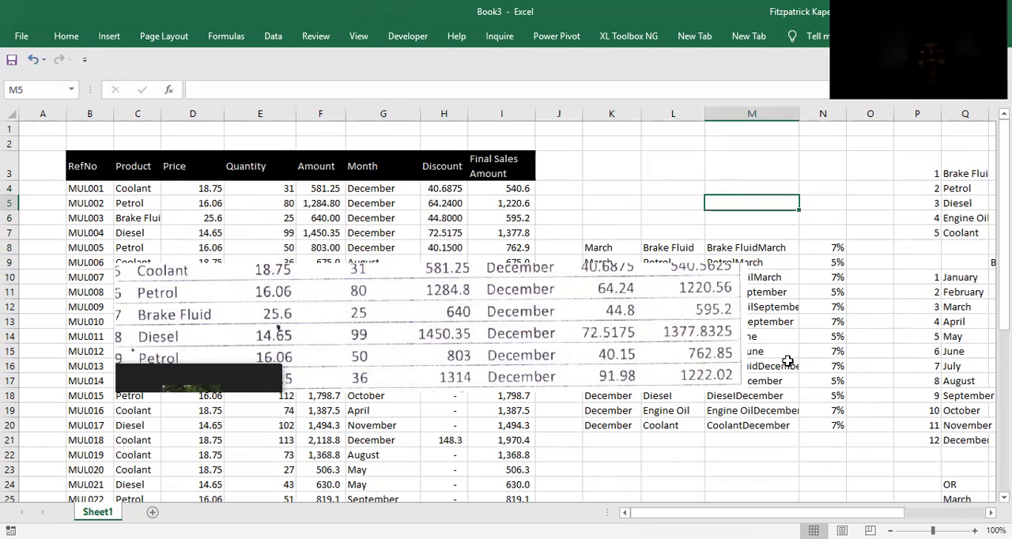
# Show the final sales amounts in I4:I8 with three decimal places.
pyautogui.click(492, 193)
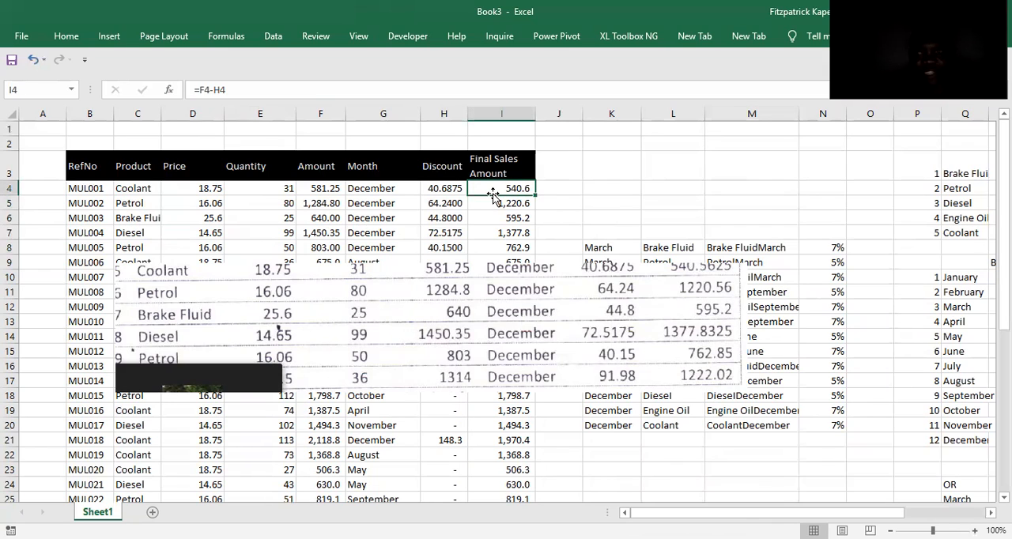
pyautogui.hotkey('shift', 'Down')
pyautogui.hotkey('shift', 'Down')
pyautogui.hotkey('shift', 'Down')
pyautogui.hotkey('shift', 'Down')
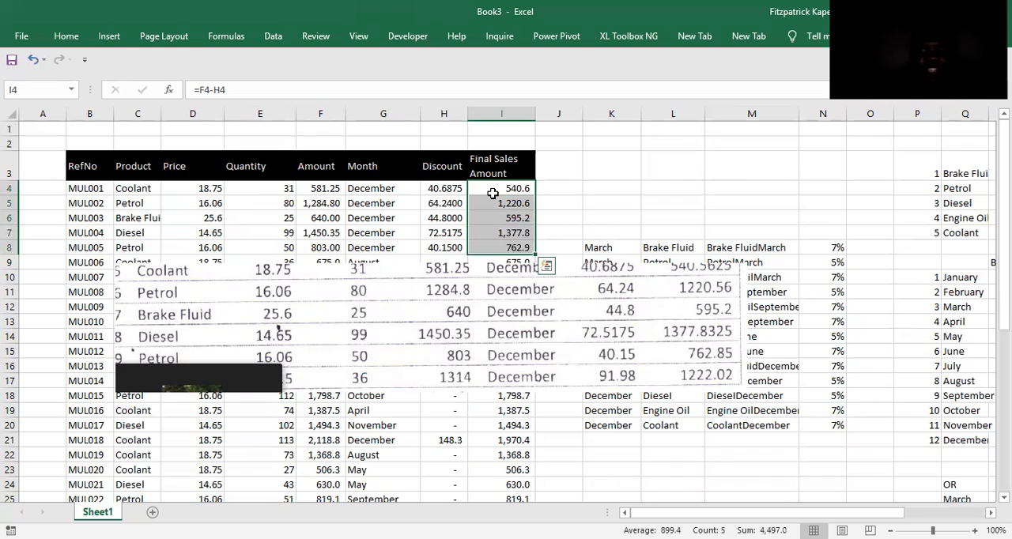
pyautogui.rightClick(493, 193)
pyautogui.click(628, 171)
pyautogui.click(628, 171)
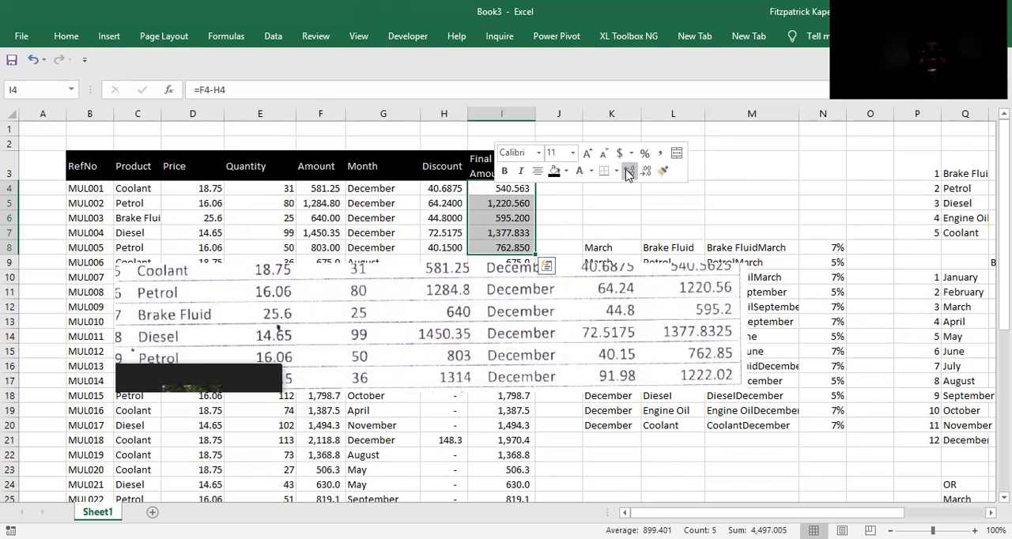
pyautogui.click(761, 188)
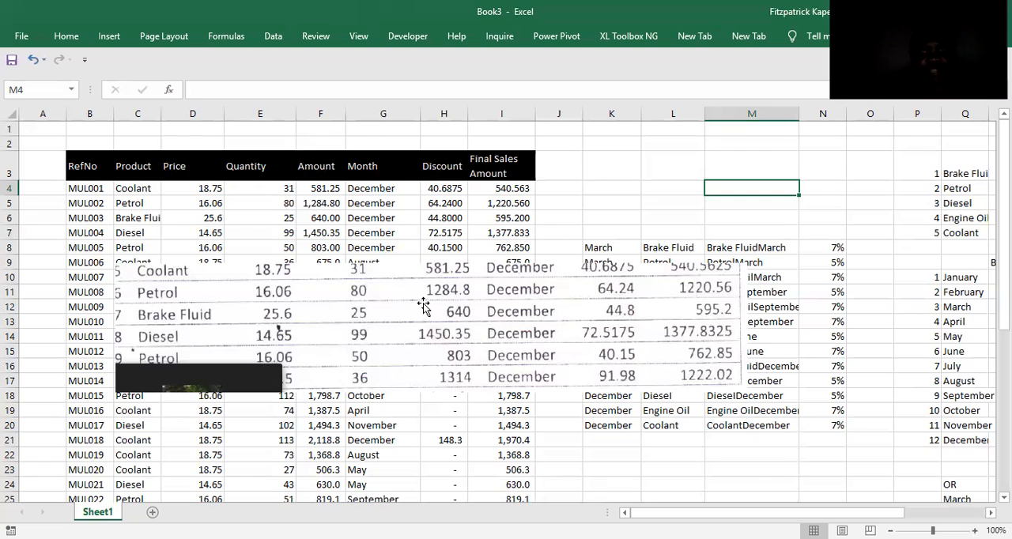
# Move the sample clipping down clear of row 9 and set the month in G9 to December.
pyautogui.moveTo(494, 307); pyautogui.dragTo(467, 319)
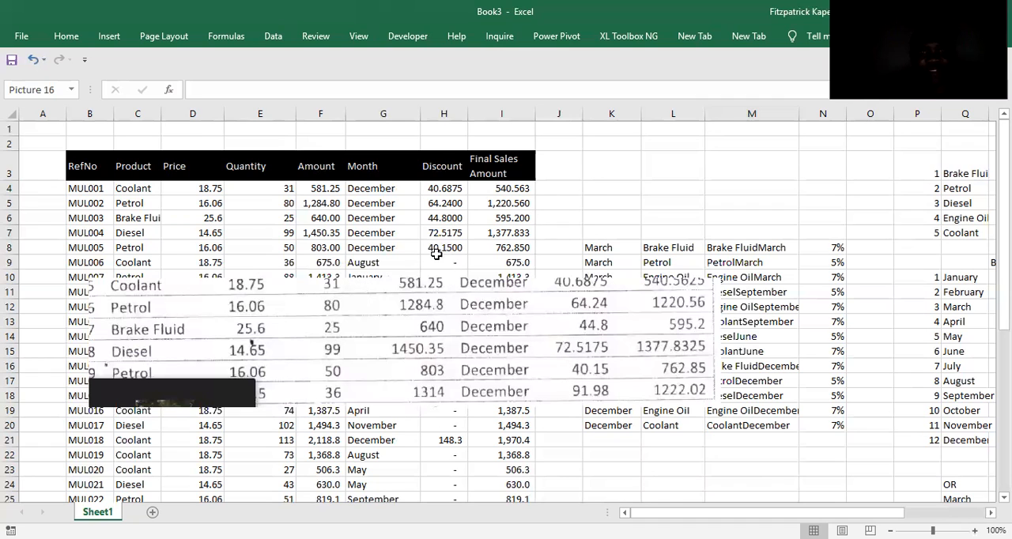
pyautogui.moveTo(454, 325)
pyautogui.mouseDown()
pyautogui.moveTo(460, 345)
pyautogui.moveTo(458, 338)
pyautogui.mouseUp()
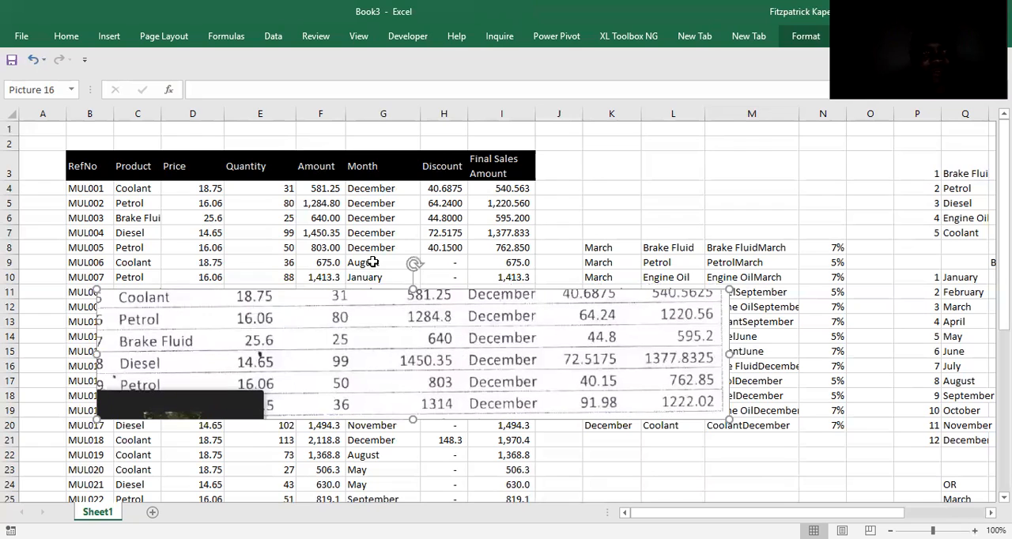
pyautogui.click(373, 261)
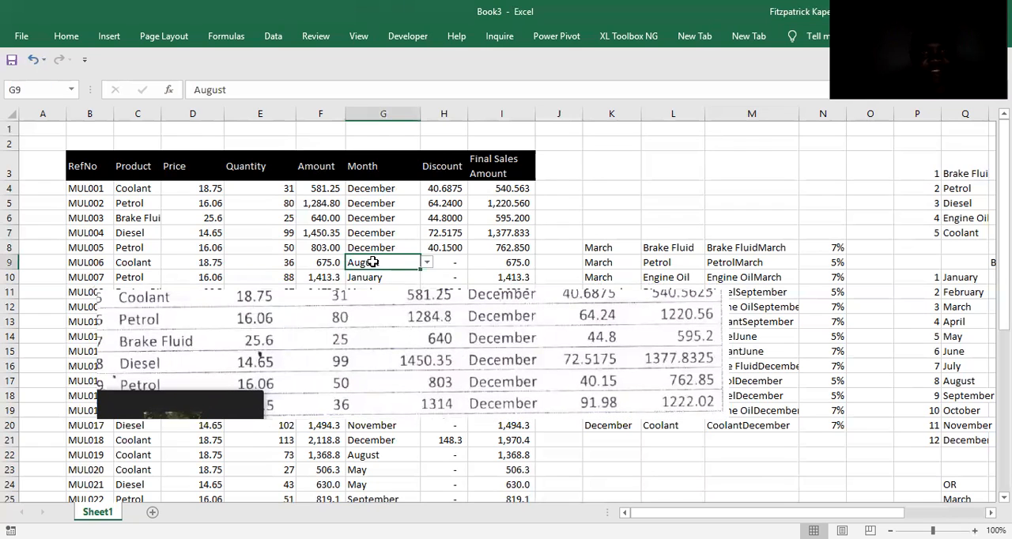
pyautogui.click(427, 262)
pyautogui.click(397, 338)
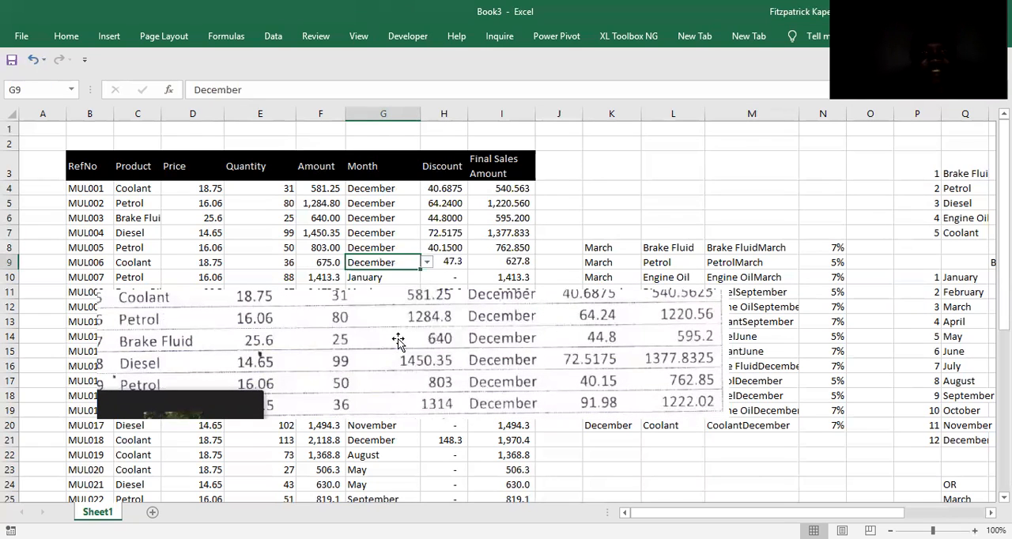
# Reposition the sample clipping below row 10 and compare its figures with the discount in H8 and the final amount in I8.
pyautogui.click(483, 367)
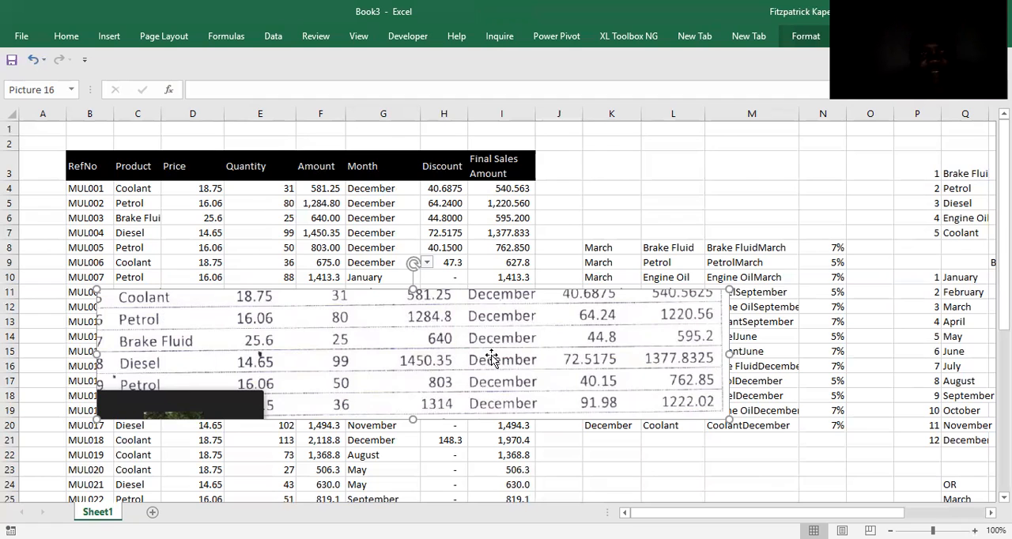
pyautogui.moveTo(492, 358); pyautogui.dragTo(559, 332)
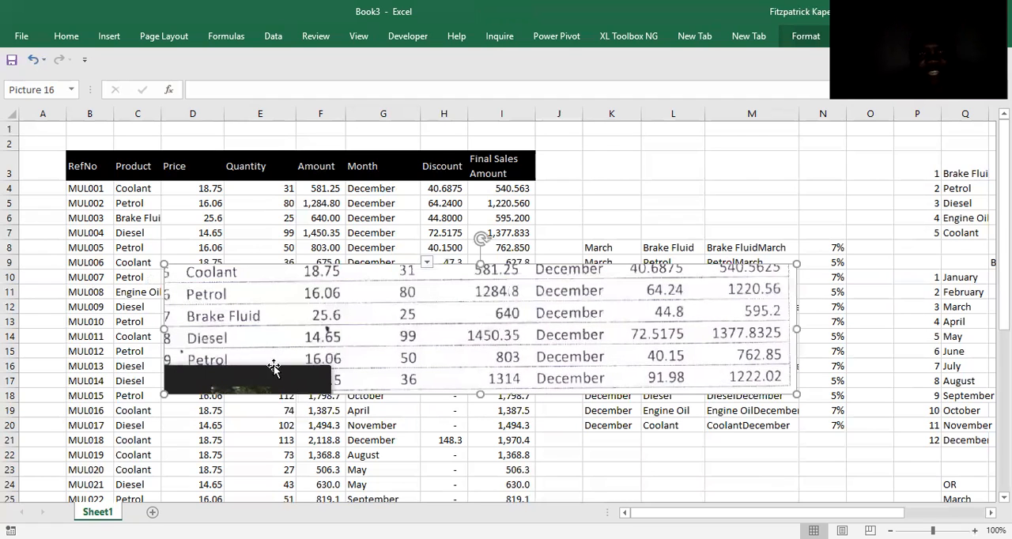
pyautogui.moveTo(585, 320); pyautogui.dragTo(445, 332)
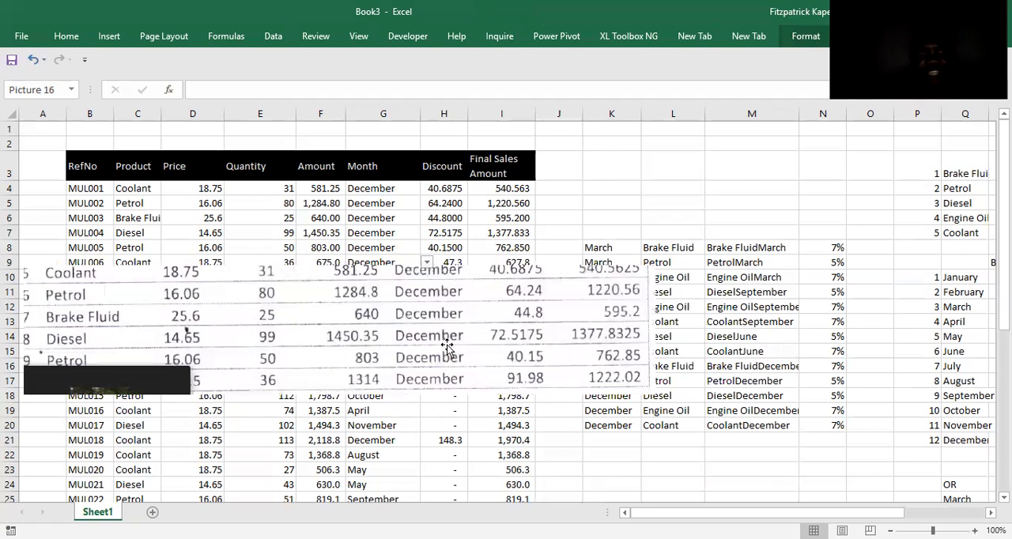
pyautogui.moveTo(442, 278); pyautogui.dragTo(446, 302)
pyautogui.click(447, 249)
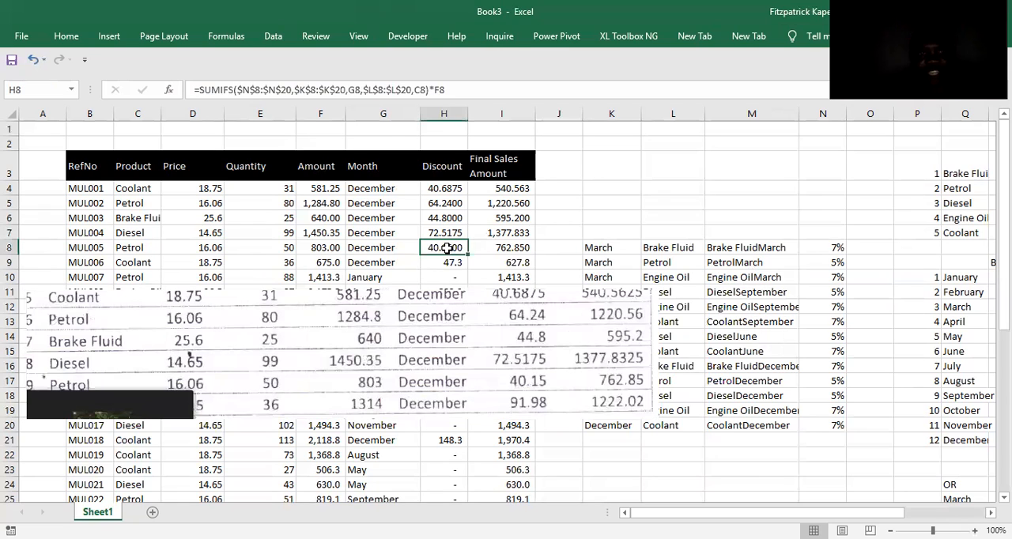
pyautogui.click(516, 250)
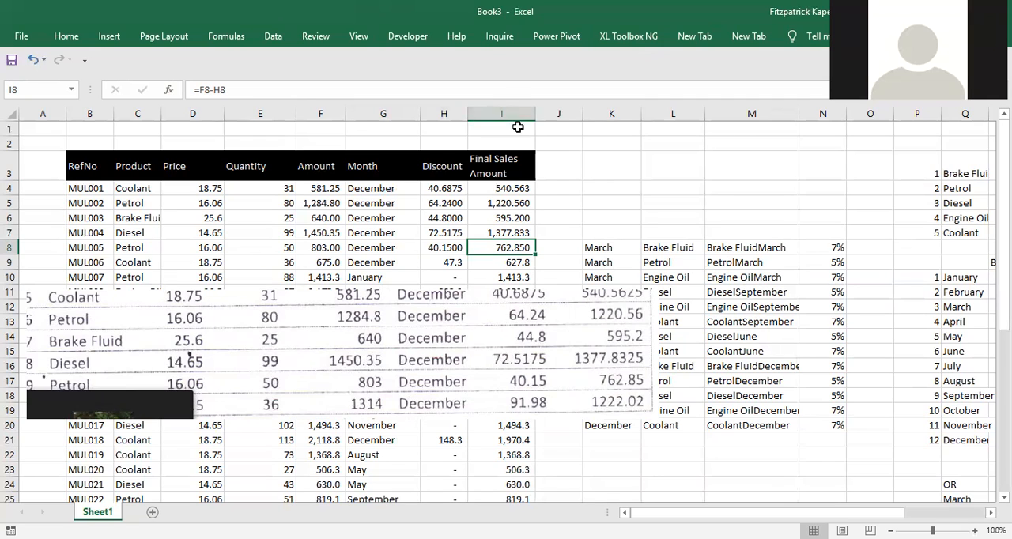
pyautogui.click(615, 161)
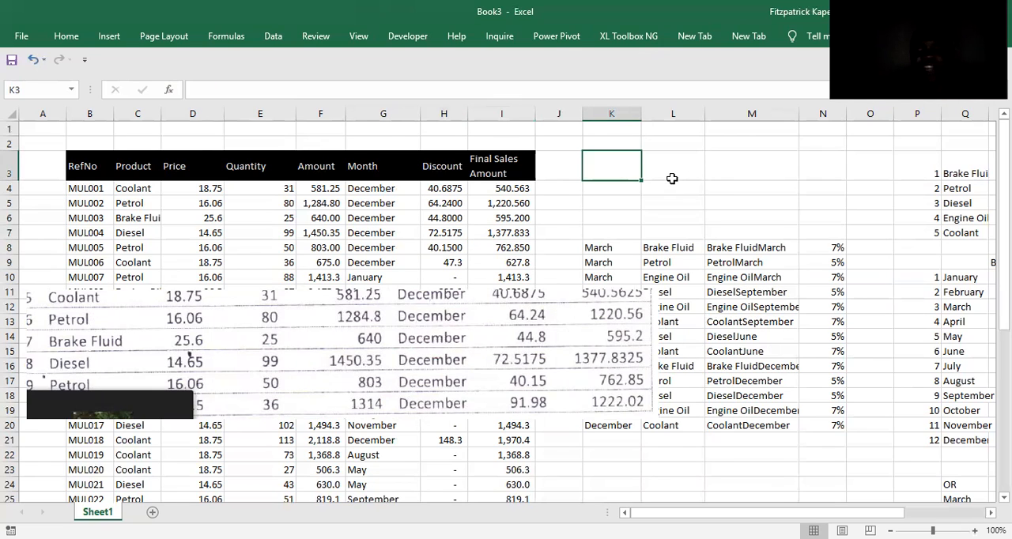
pyautogui.moveTo(644, 352); pyautogui.dragTo(843, 398)
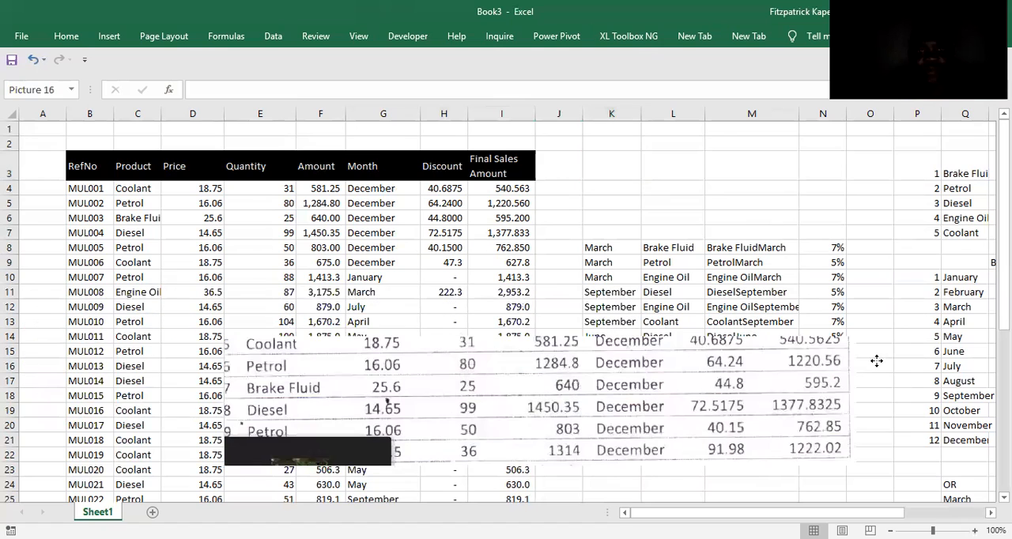
pyautogui.press('Escape')
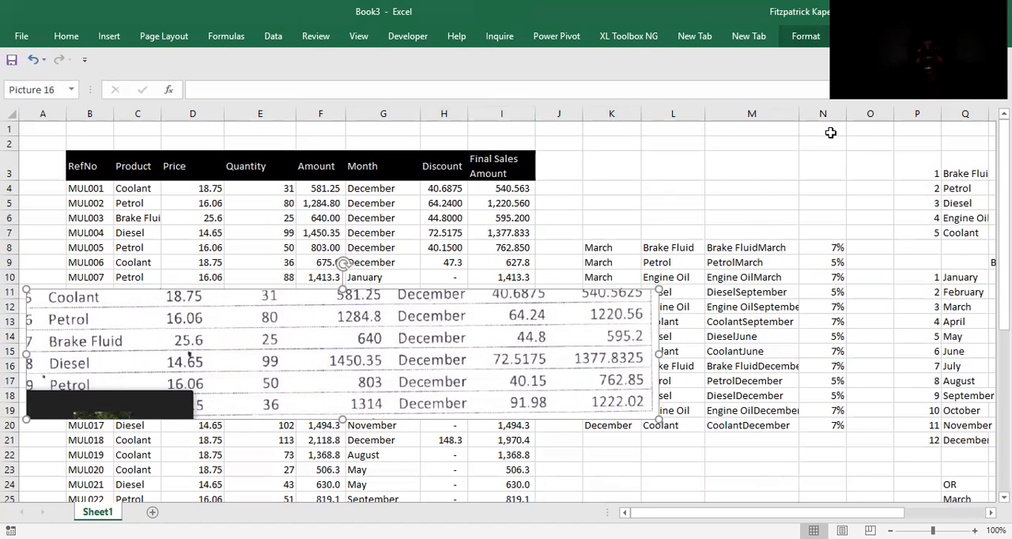
# Delete column M with the combined product-and-month keys, and remove the sample clipping from the sheet.
pyautogui.click(767, 115)
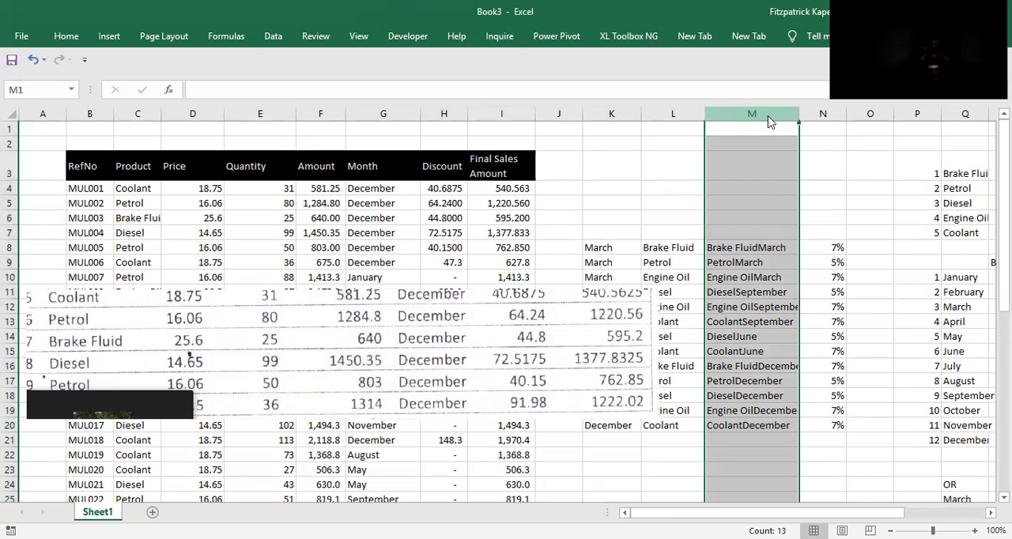
pyautogui.hotkey('ctrl', '-')
pyautogui.moveTo(538, 310); pyautogui.dragTo(978, 316)
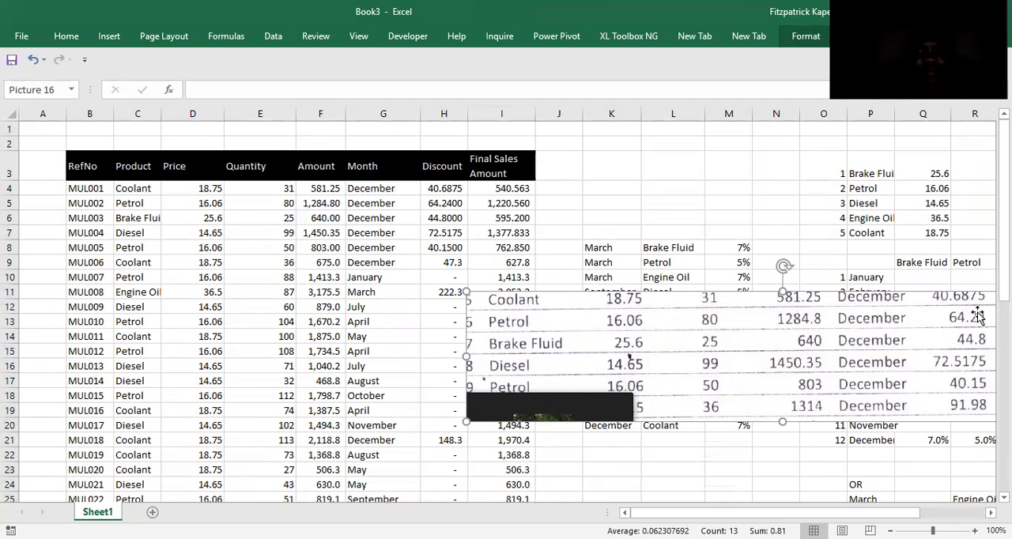
pyautogui.press('Delete')
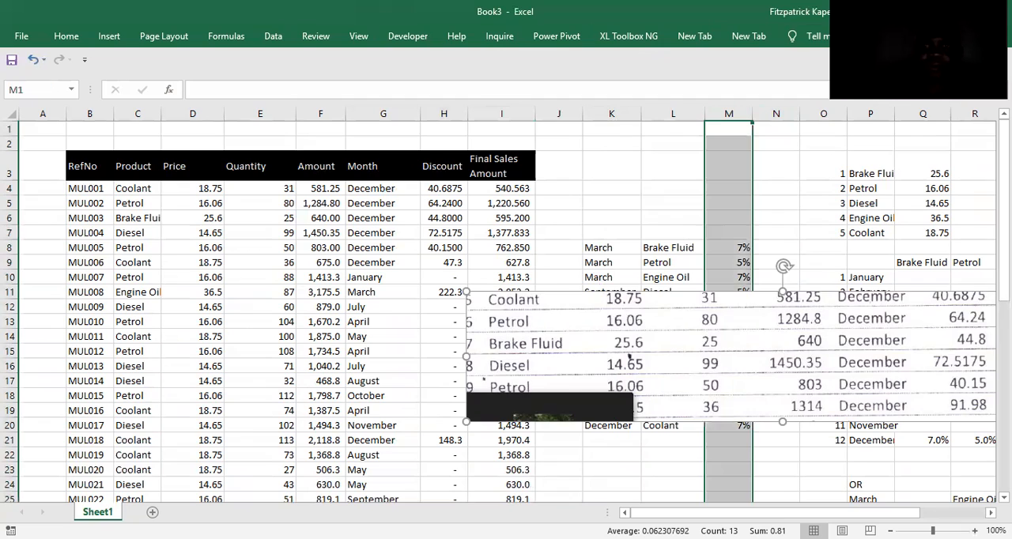